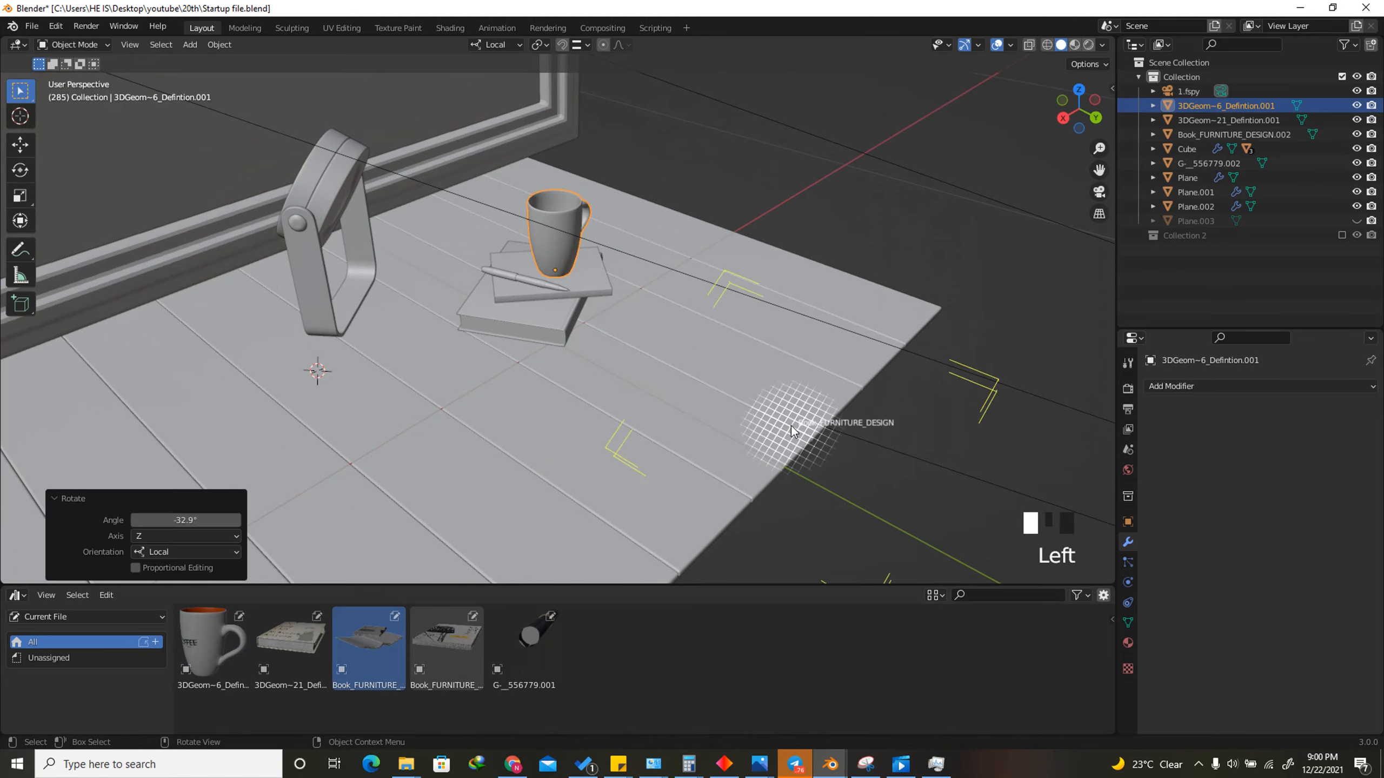
# Rotate the newly placed open book on the tabletop by about 7° around its Z axis and check it through the camera
pyautogui.press('r')
pyautogui.click(899, 371)
pyautogui.press('KP_0')
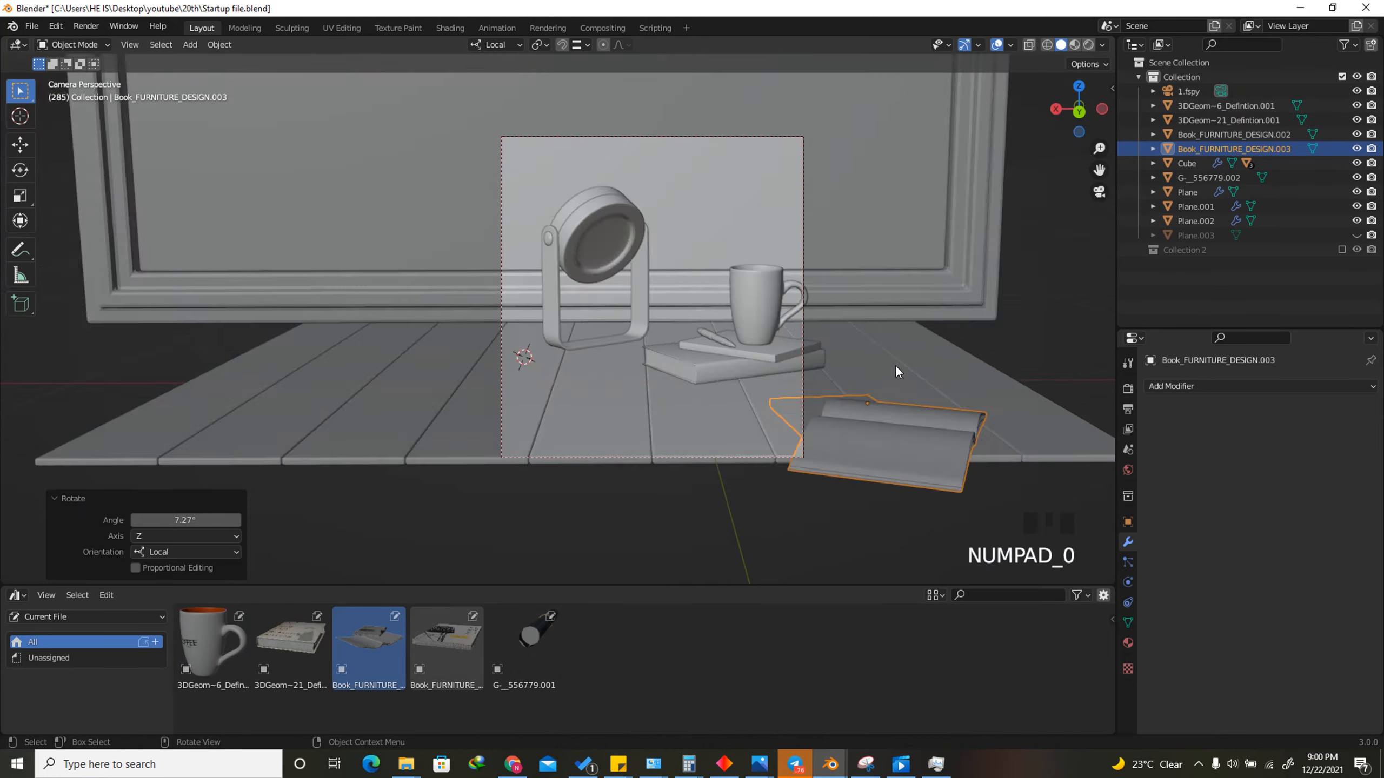
pyautogui.press('r')
# Browse the downloadable scene posts on the Noel-3D Patreon page
pyautogui.scroll(-4, 765, 482)
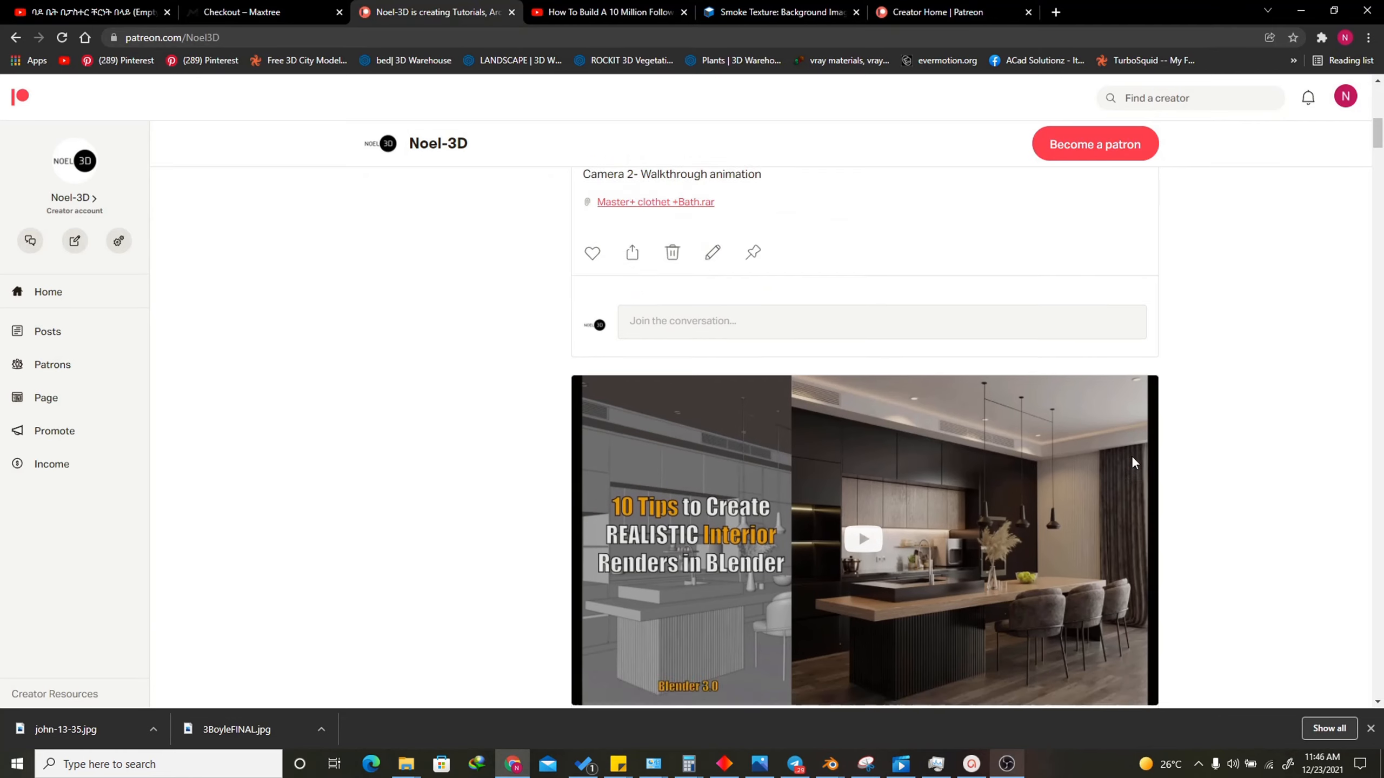
pyautogui.scroll(-4, 1131, 455)
pyautogui.scroll(-10, 1133, 459)
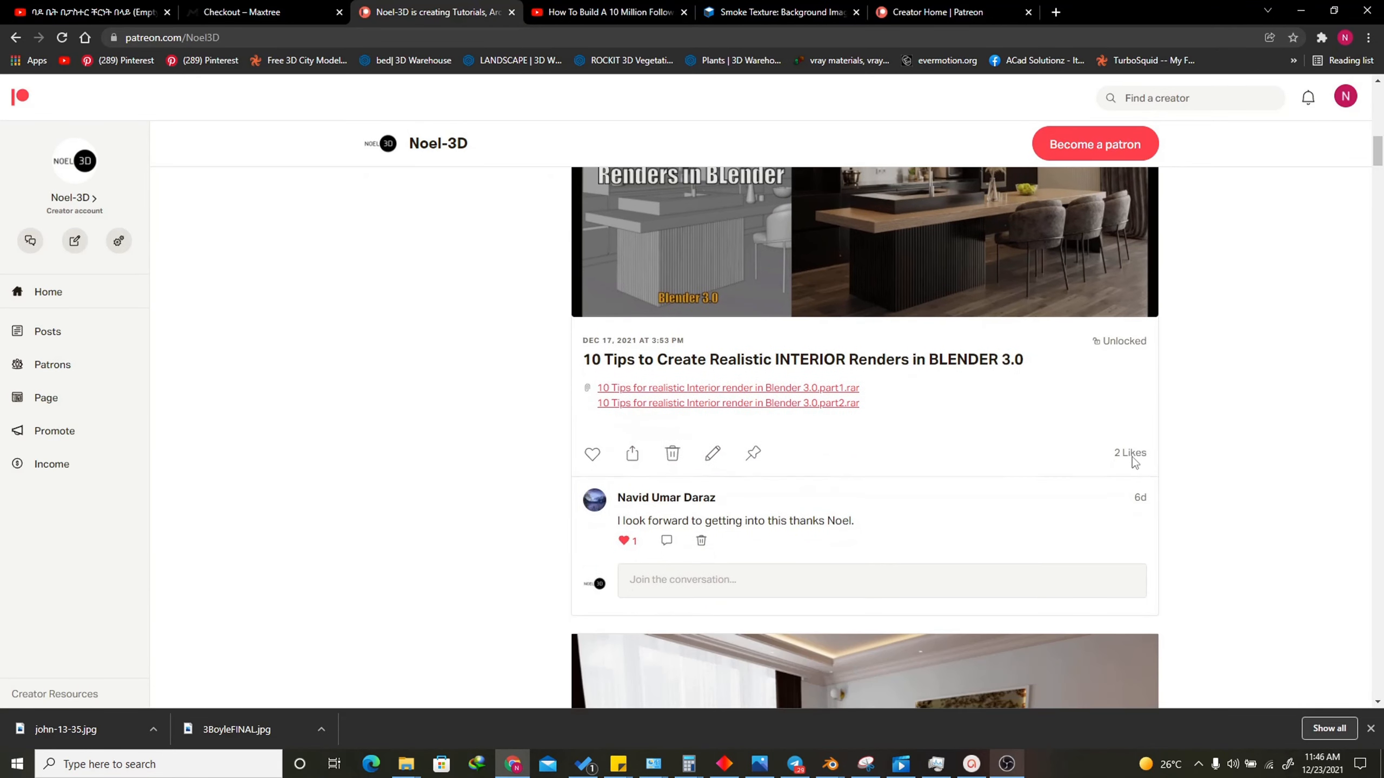
pyautogui.scroll(-14, 1133, 459)
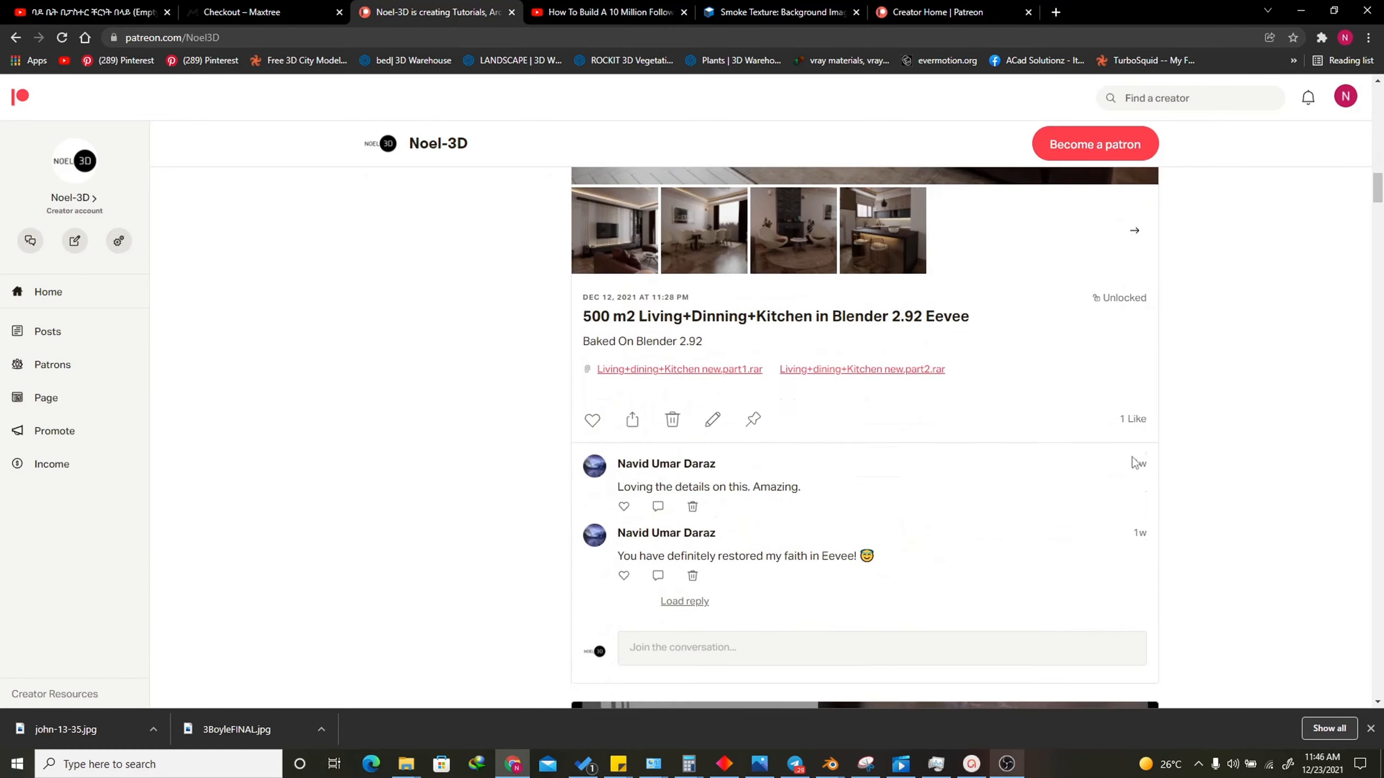
pyautogui.scroll(-10, 1130, 456)
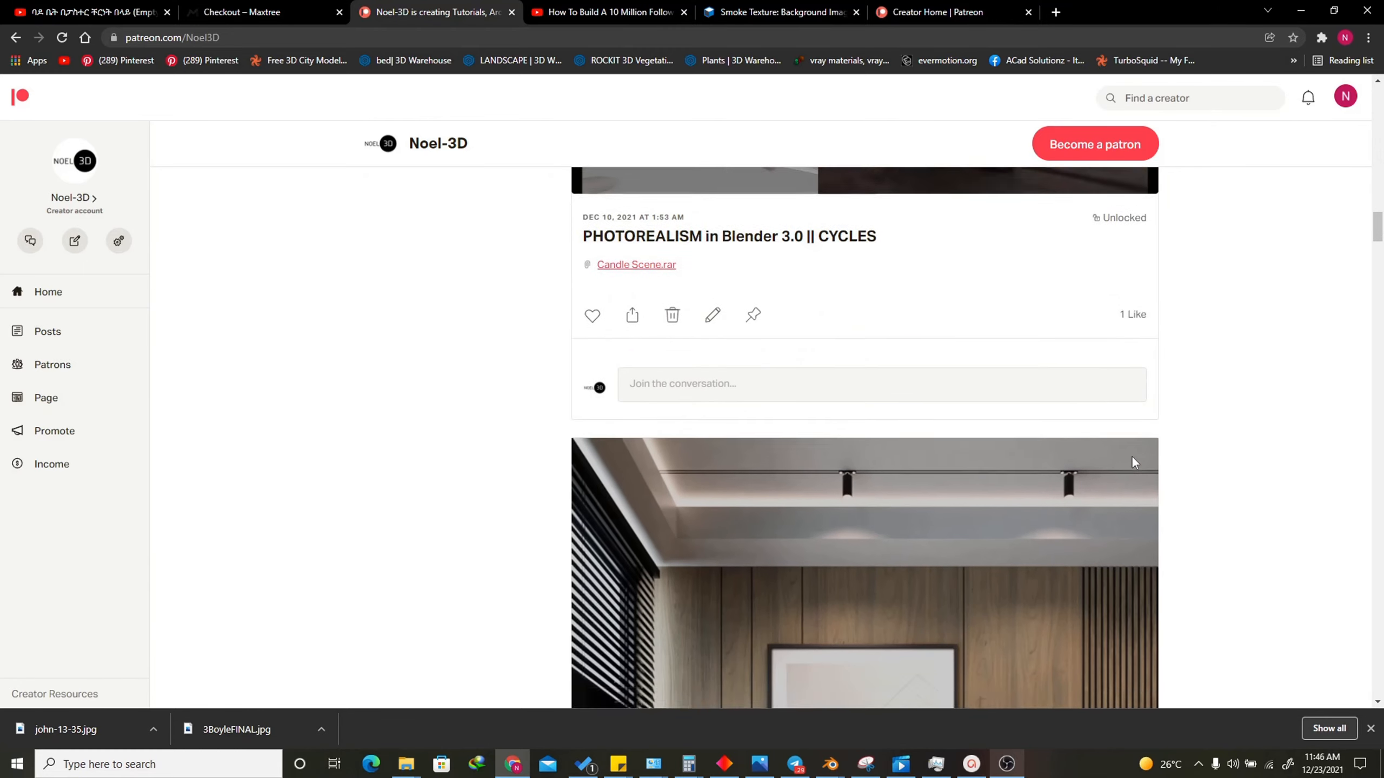
pyautogui.scroll(-14, 1133, 464)
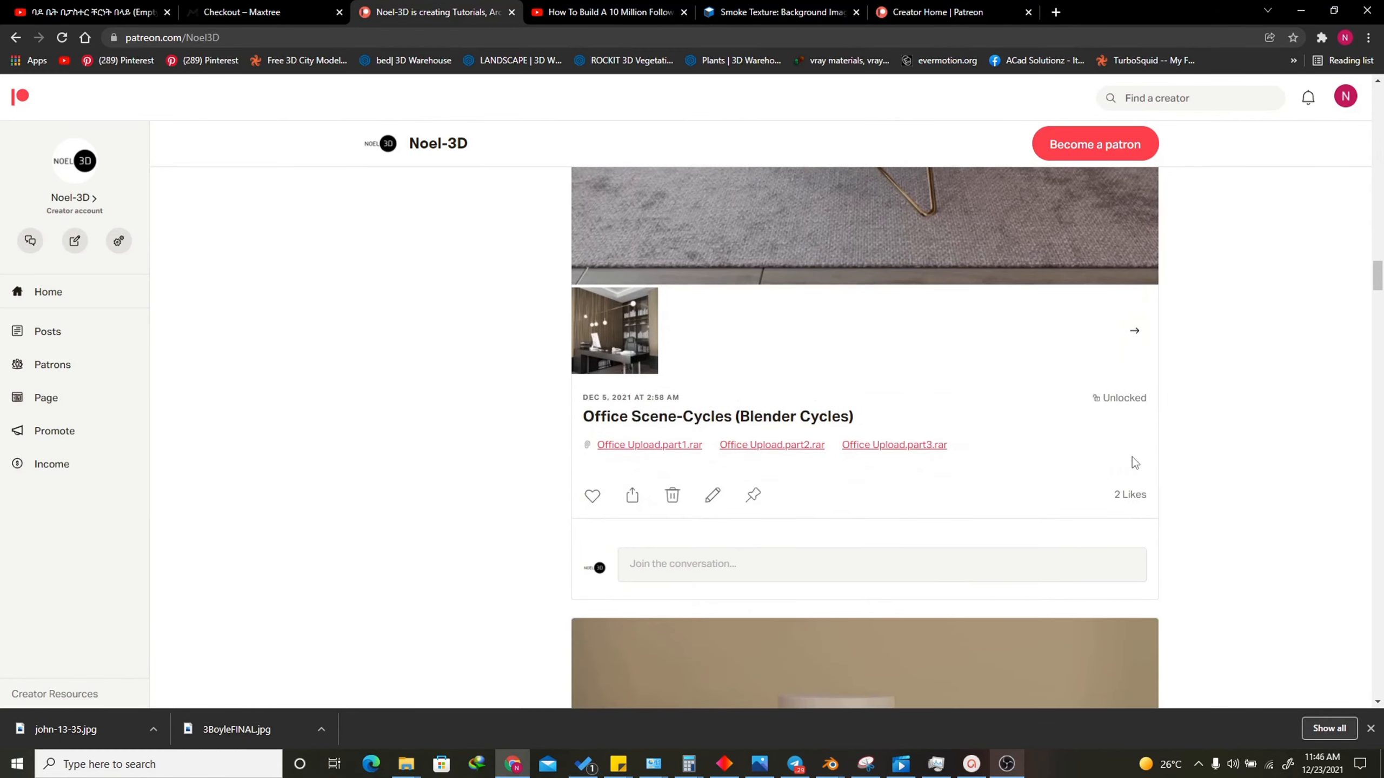
pyautogui.scroll(-12, 1131, 456)
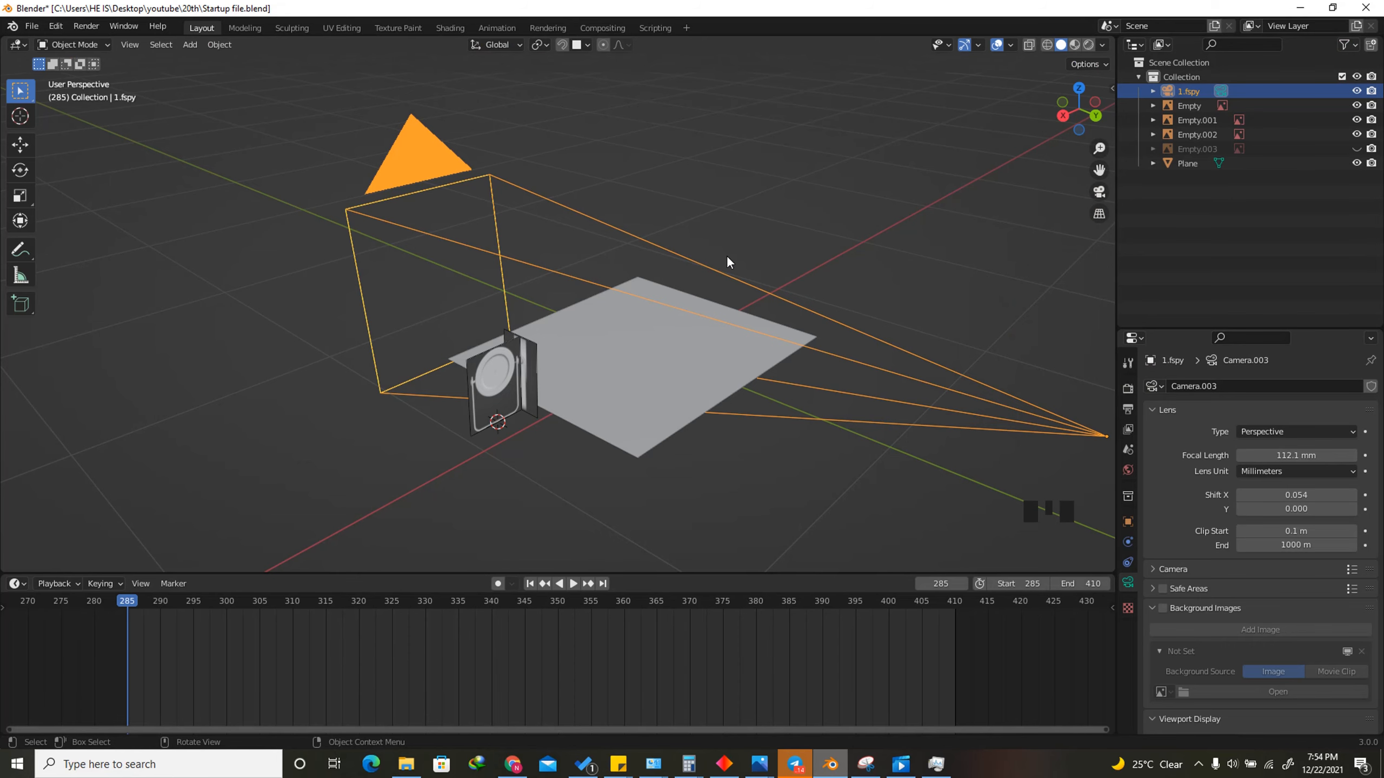
# Select the two lamp reference images and place the 3D cursor at the bottom centre of the lamp bracket in the back view
pyautogui.moveTo(1064, 113)
pyautogui.mouseDown()
pyautogui.moveTo(1105, 121)
pyautogui.moveTo(1063, 115)
pyautogui.mouseUp()
pyautogui.click(504, 375)
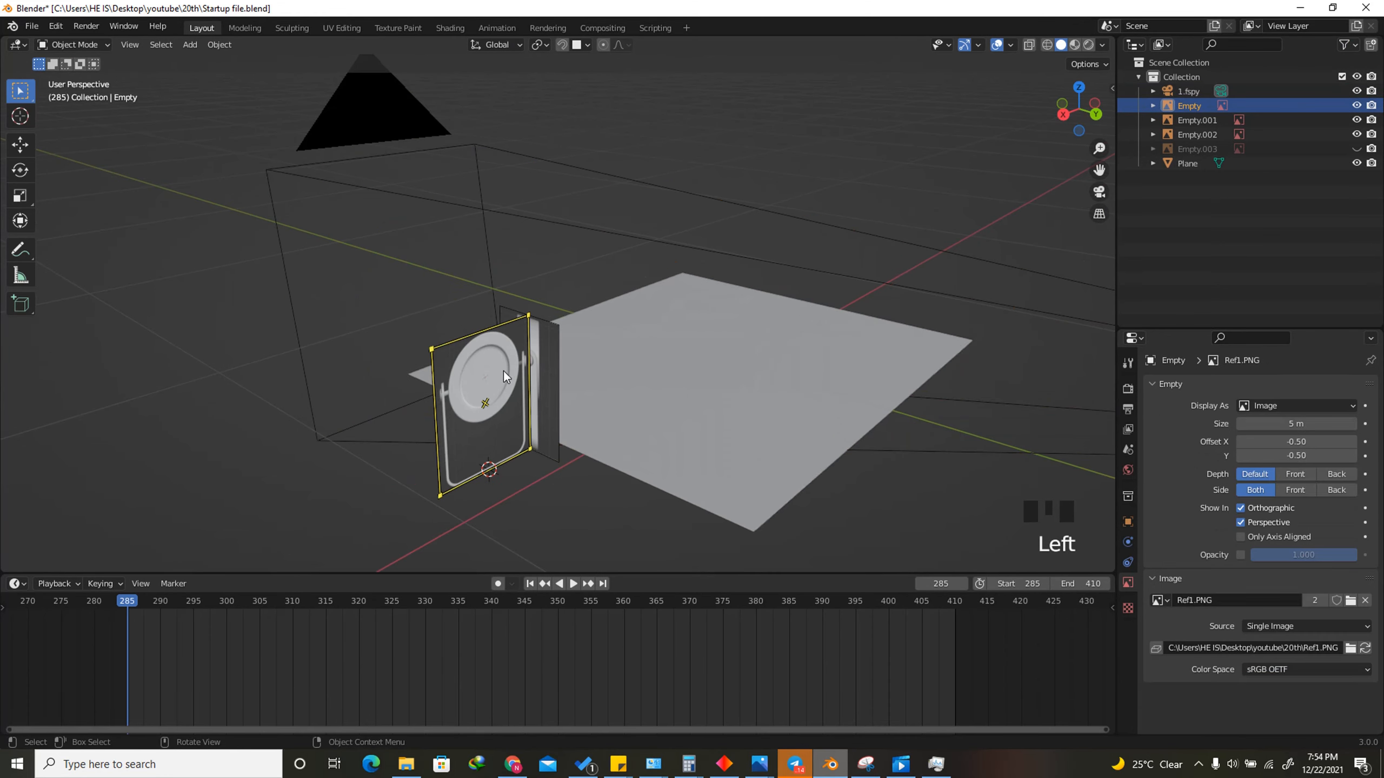
pyautogui.keyDown('shift'); pyautogui.click(545, 363); pyautogui.keyUp('shift')
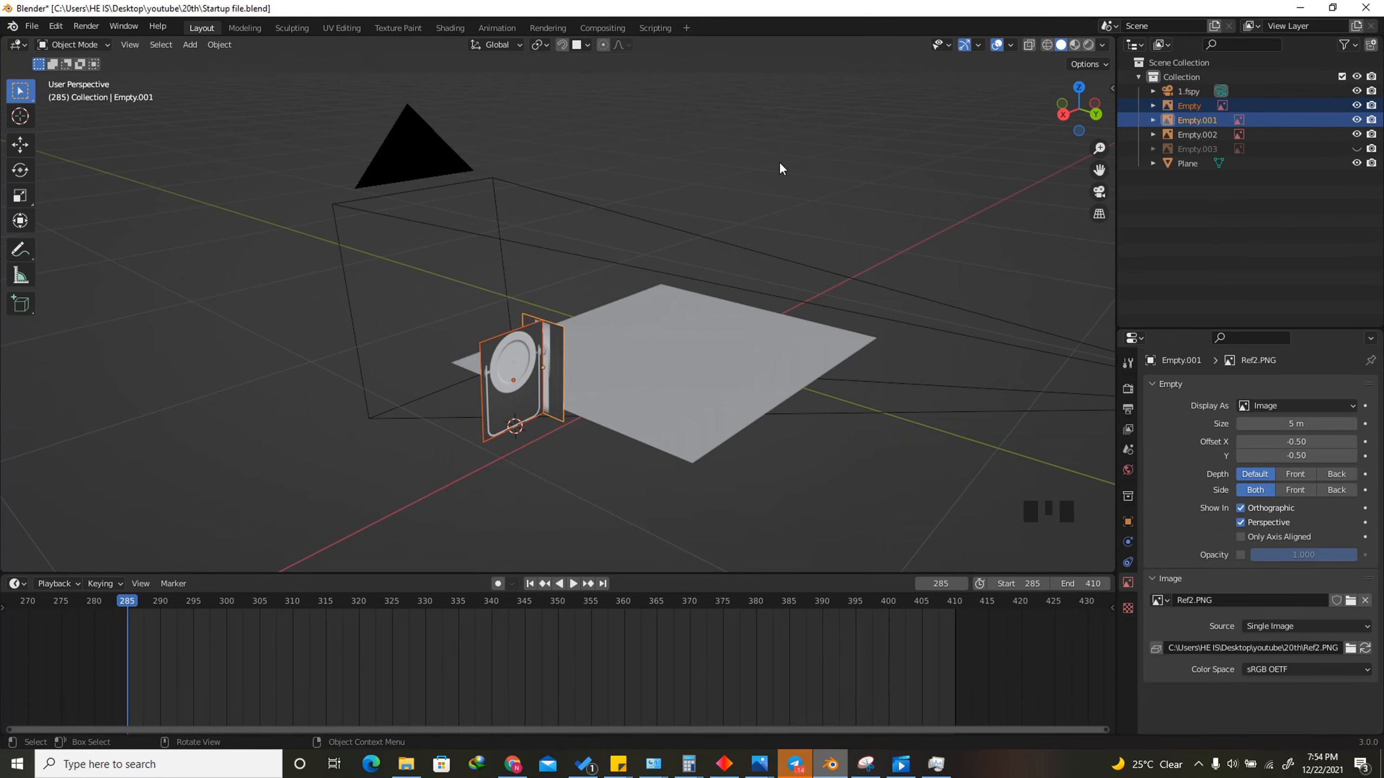
pyautogui.click(1096, 114)
pyautogui.scroll(14, 447, 442)
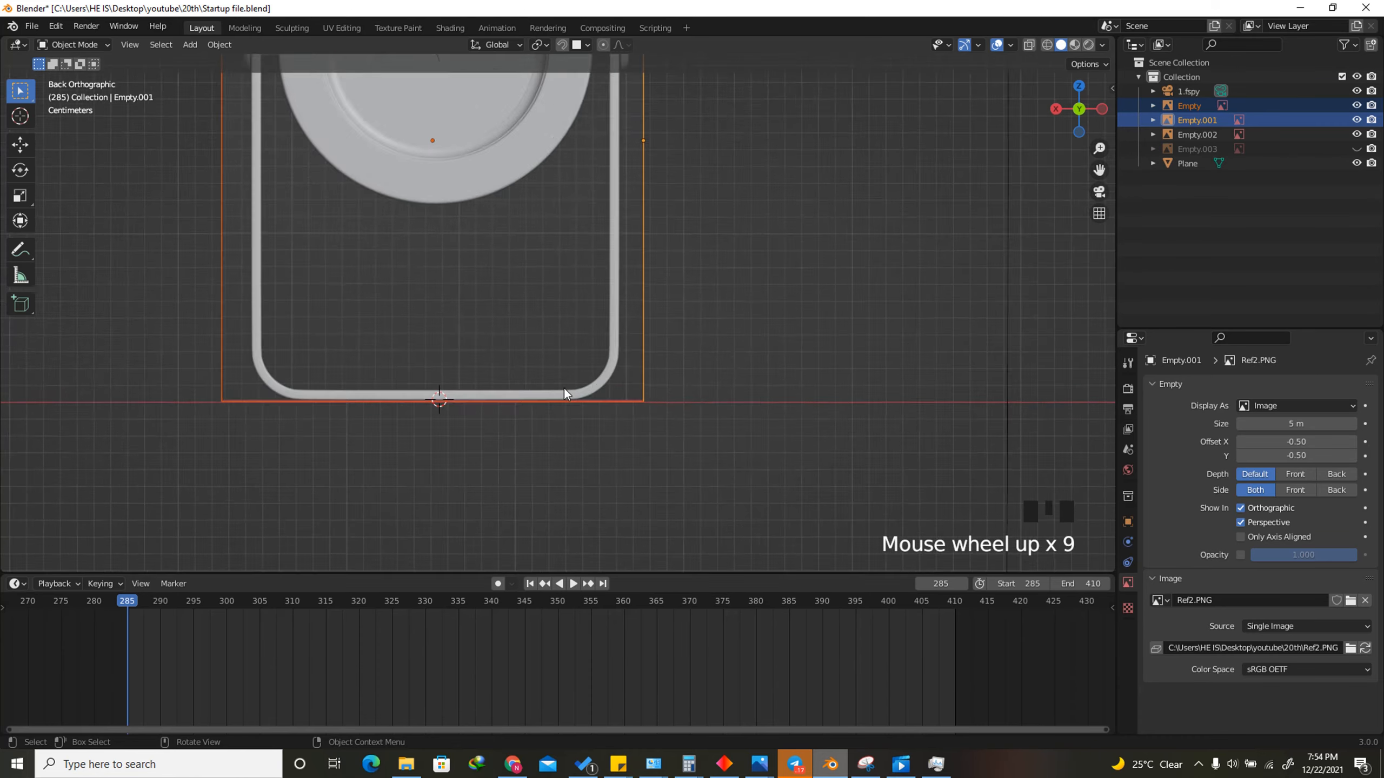
pyautogui.keyDown('shift'); pyautogui.rightClick(400, 396); pyautogui.keyUp('shift')
pyautogui.keyDown('shift'); pyautogui.rightClick(400, 397); pyautogui.keyUp('shift')
pyautogui.scroll(-2, 636, 370)
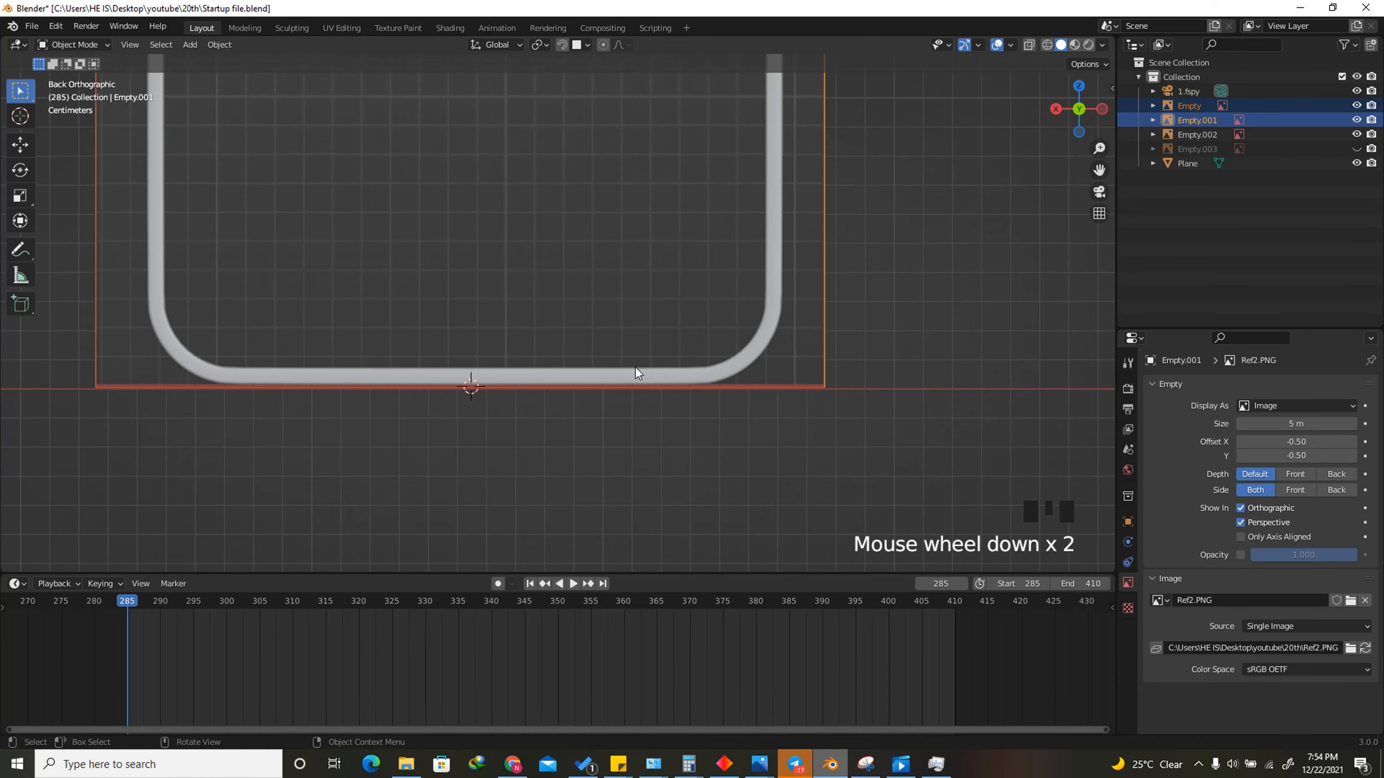
# Add a cube mesh at the 3D cursor and display the scene as wireframe with X-ray on
pyautogui.hotkey('shift', 'a')
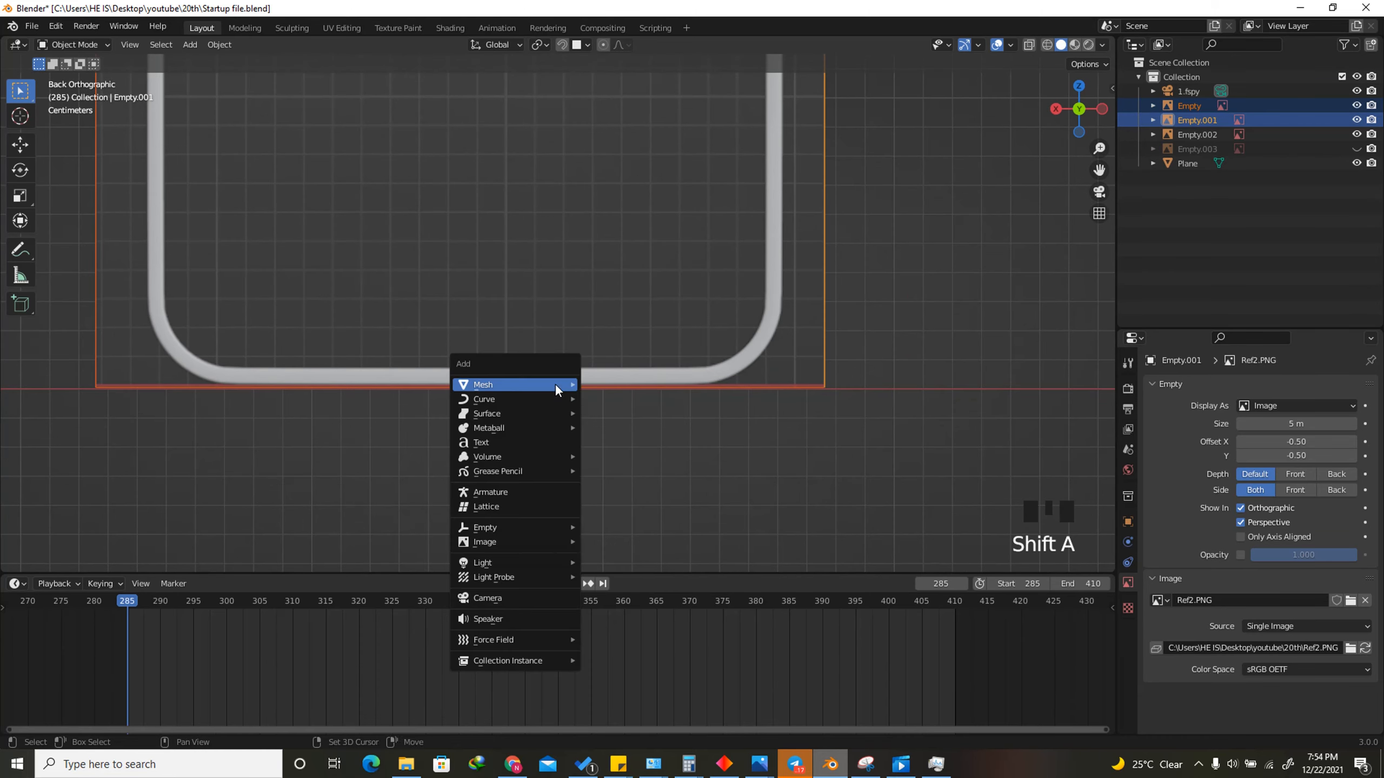
pyautogui.moveTo(556, 387)
pyautogui.click(627, 399)
pyautogui.scroll(-7, 536, 369)
pyautogui.scroll(-5, 535, 366)
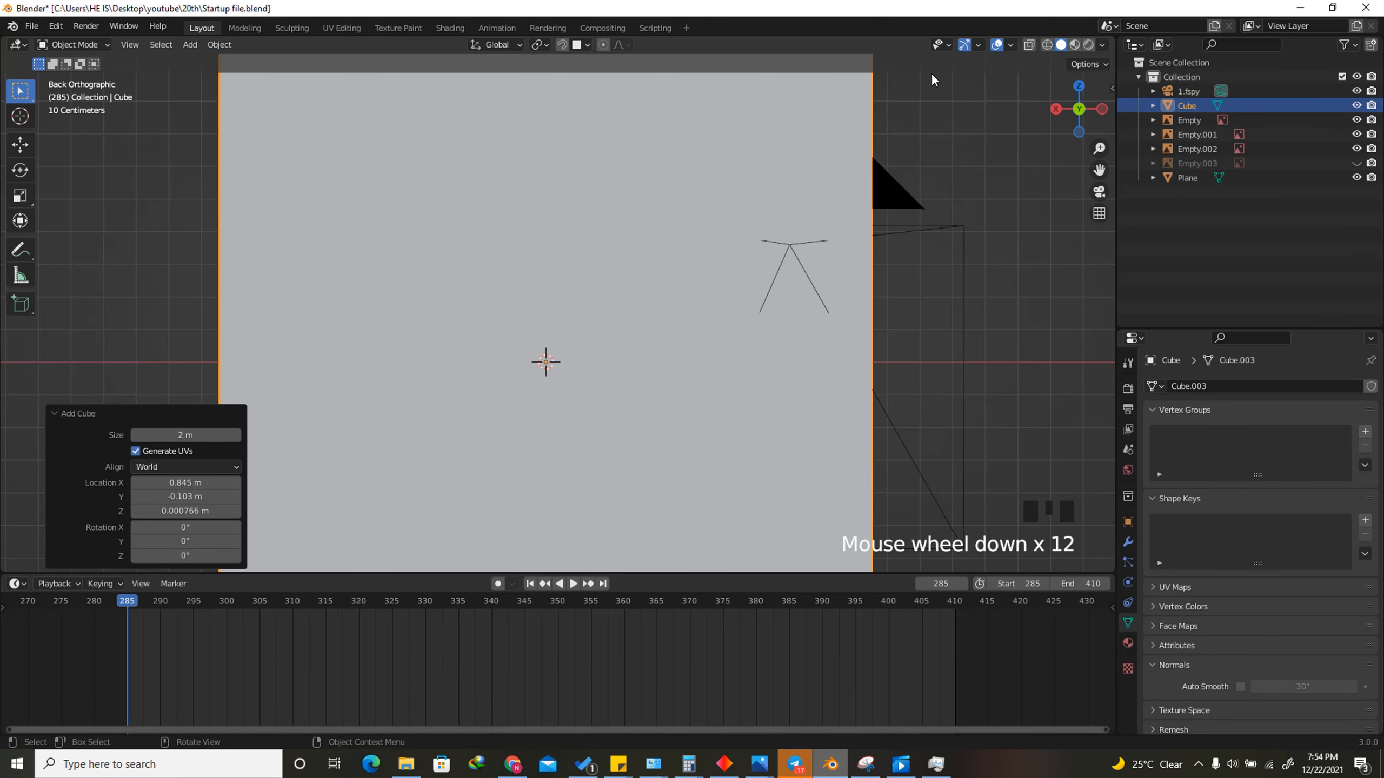
pyautogui.click(1047, 44)
pyautogui.scroll(-5, 785, 158)
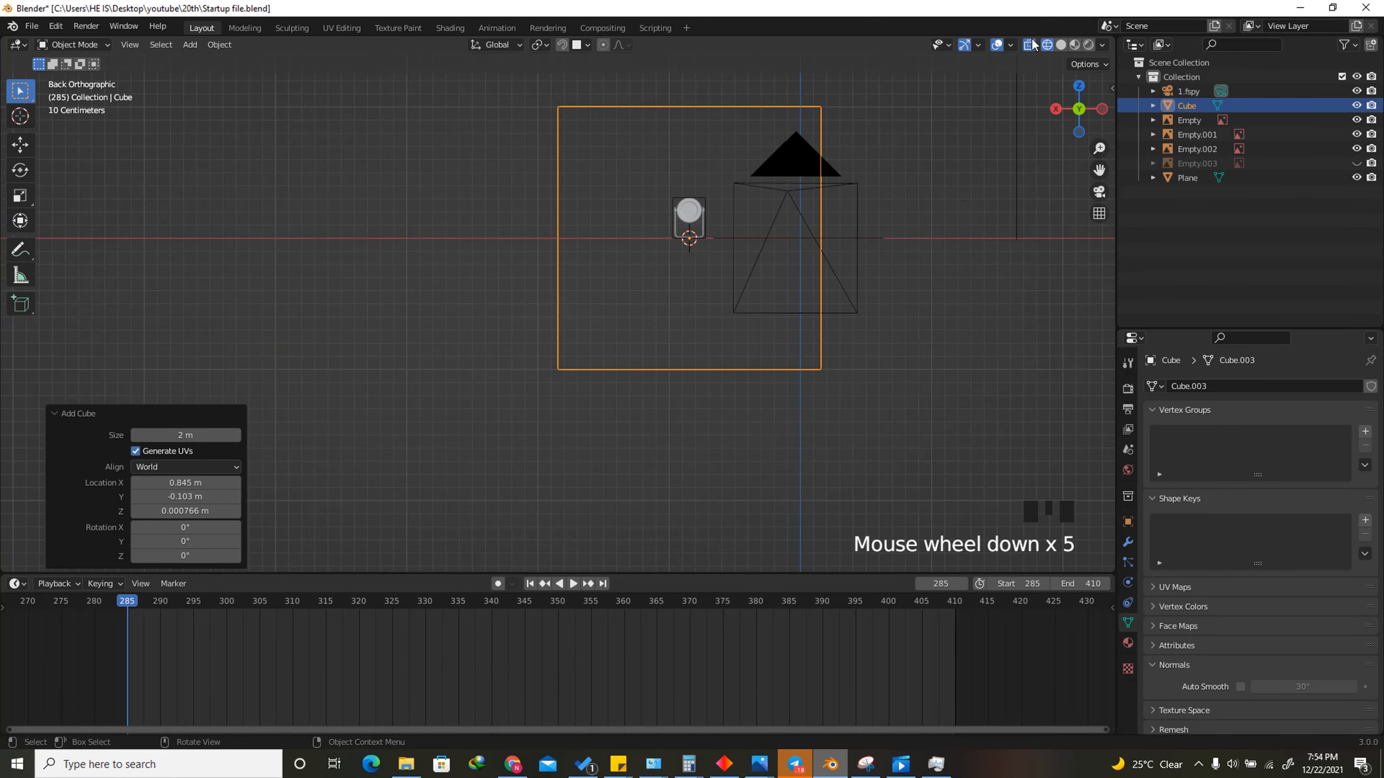
# Scale the cube down uniformly by 0.147 and again by 0.689 to approach the lamp bracket's width
pyautogui.press('s')
pyautogui.click(724, 255)
pyautogui.scroll(7, 662, 207)
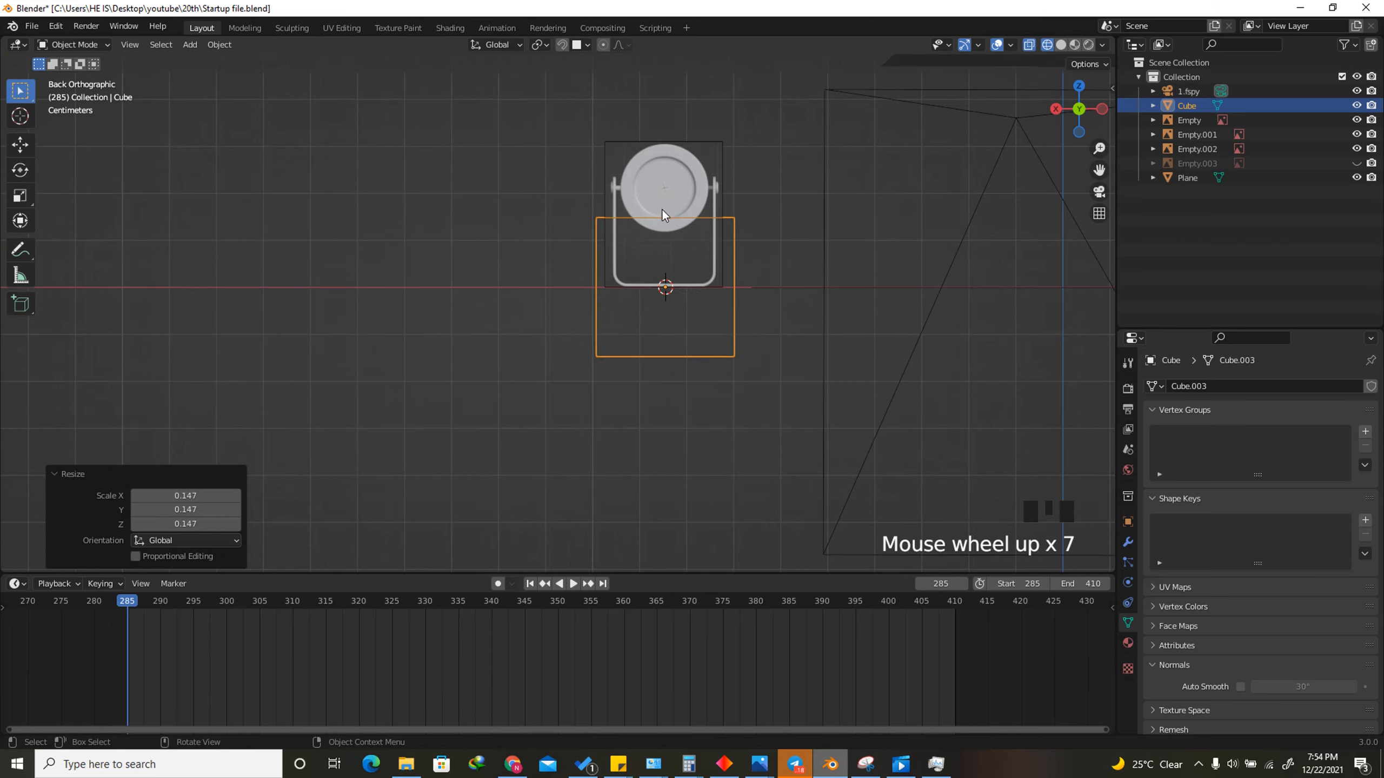
pyautogui.press('s')
pyautogui.click(827, 309)
pyautogui.scroll(8, 685, 207)
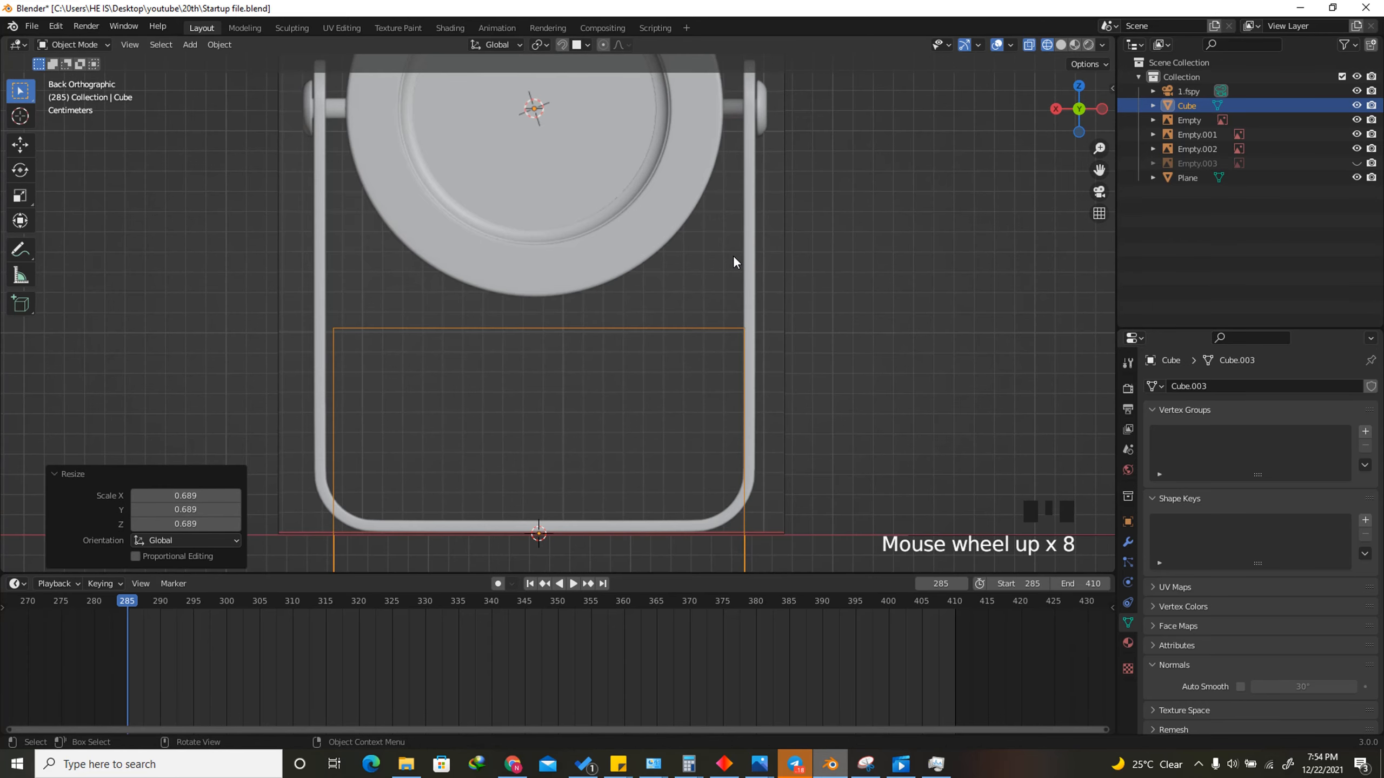
# Scale the cube by 1.068 along X and shift it about 0.003 m along X to match the bracket's outer sides
pyautogui.press('s')
pyautogui.press('x')
pyautogui.click(952, 253)
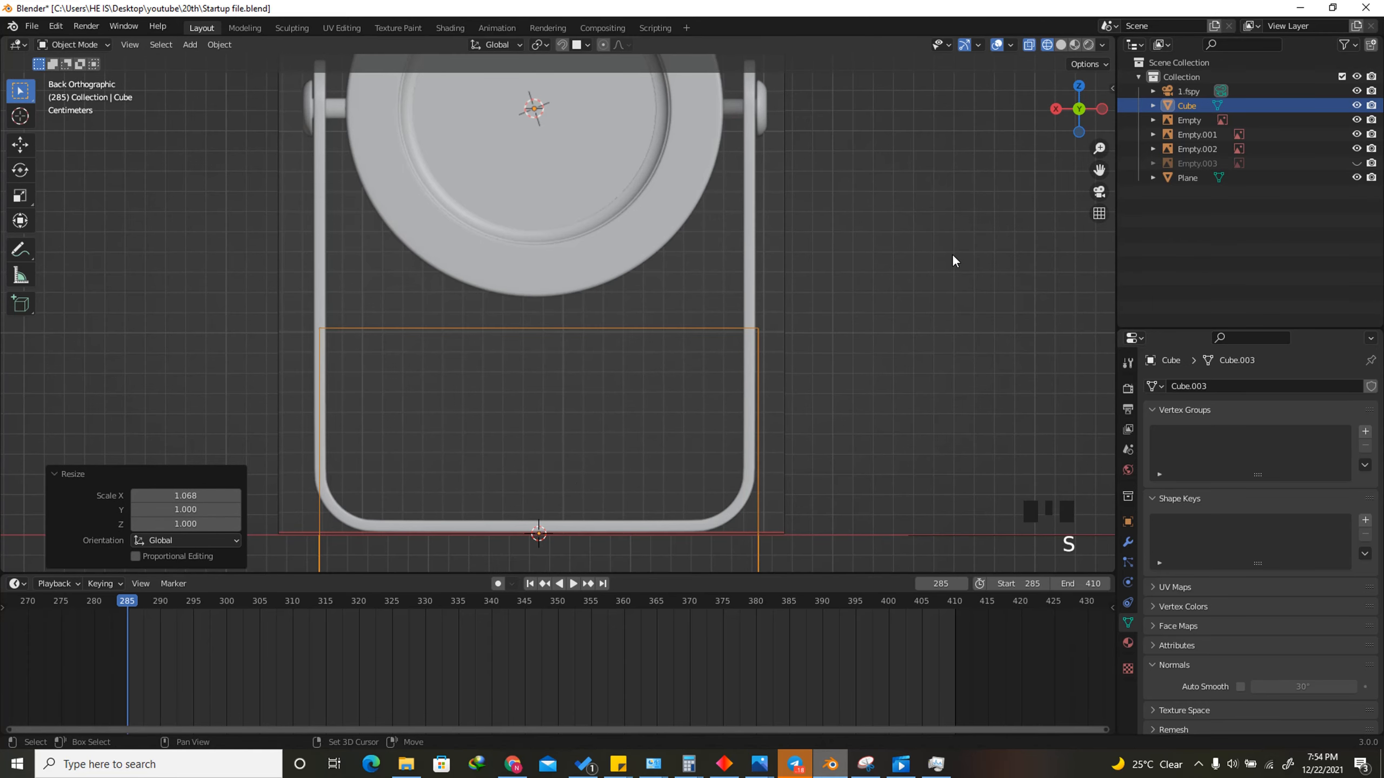
pyautogui.scroll(-2, 951, 253)
pyautogui.scroll(1, 886, 210)
pyautogui.press('g')
pyautogui.press('x')
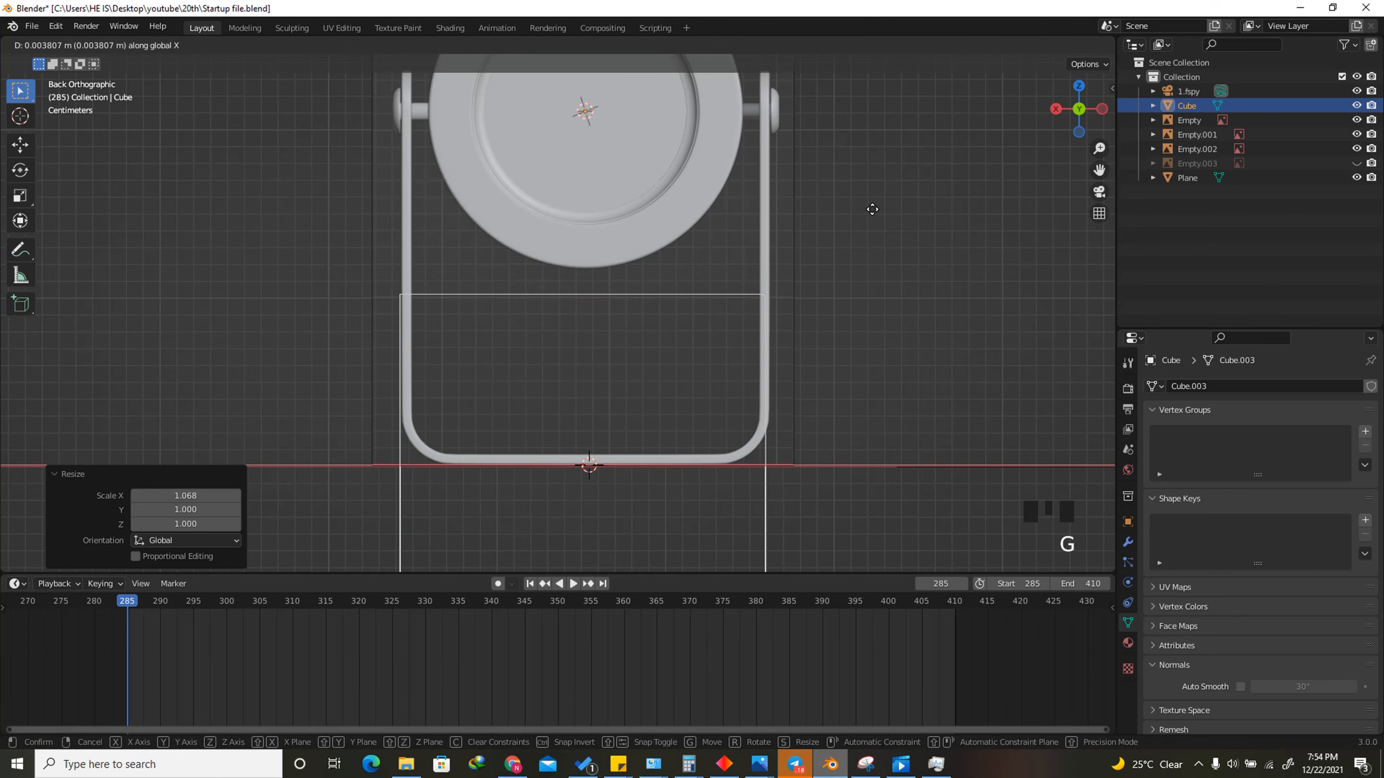
pyautogui.click(888, 203)
# Raise the cube about 0.105 m along Z, lowering it by about 0.003 m to align its base with the bracket's bottom edge
pyautogui.scroll(-4, 634, 218)
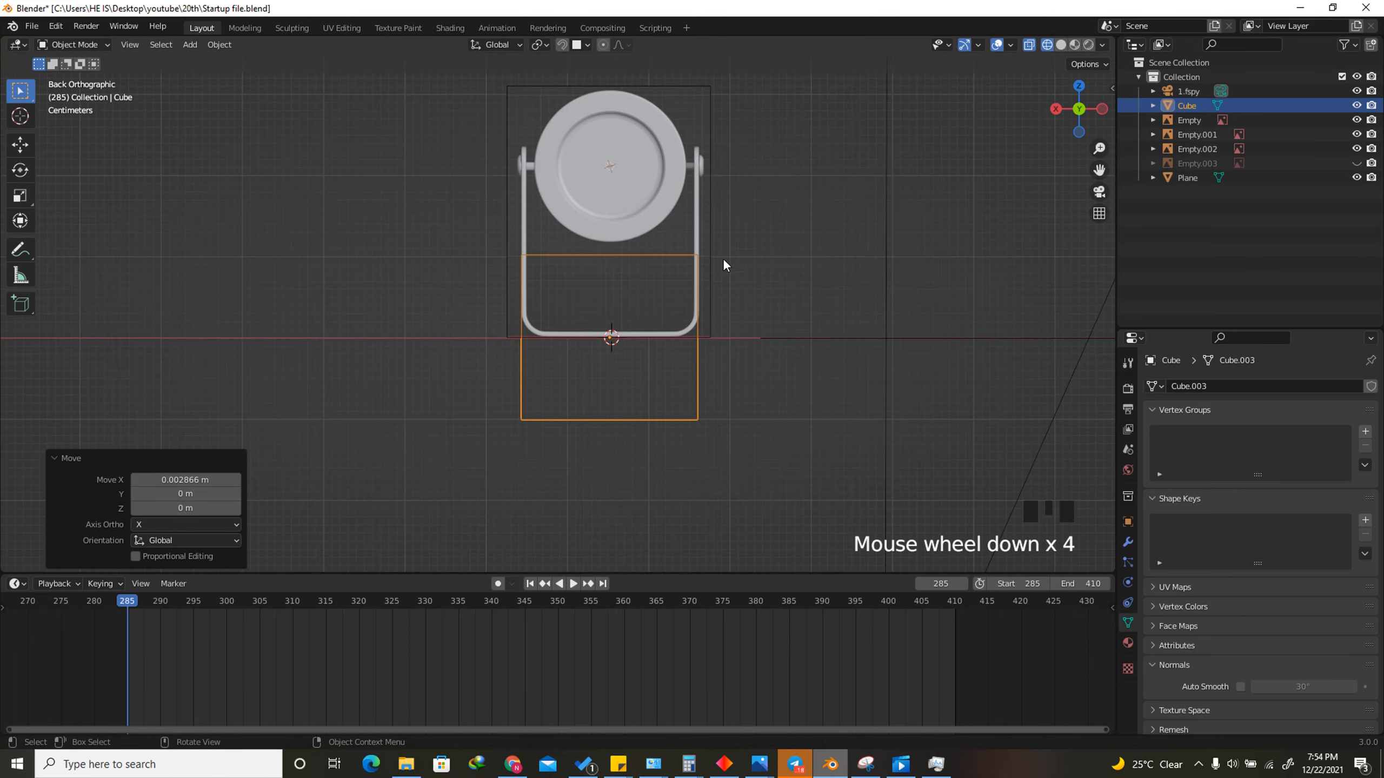
pyautogui.press('g')
pyautogui.press('z')
pyautogui.click(729, 177)
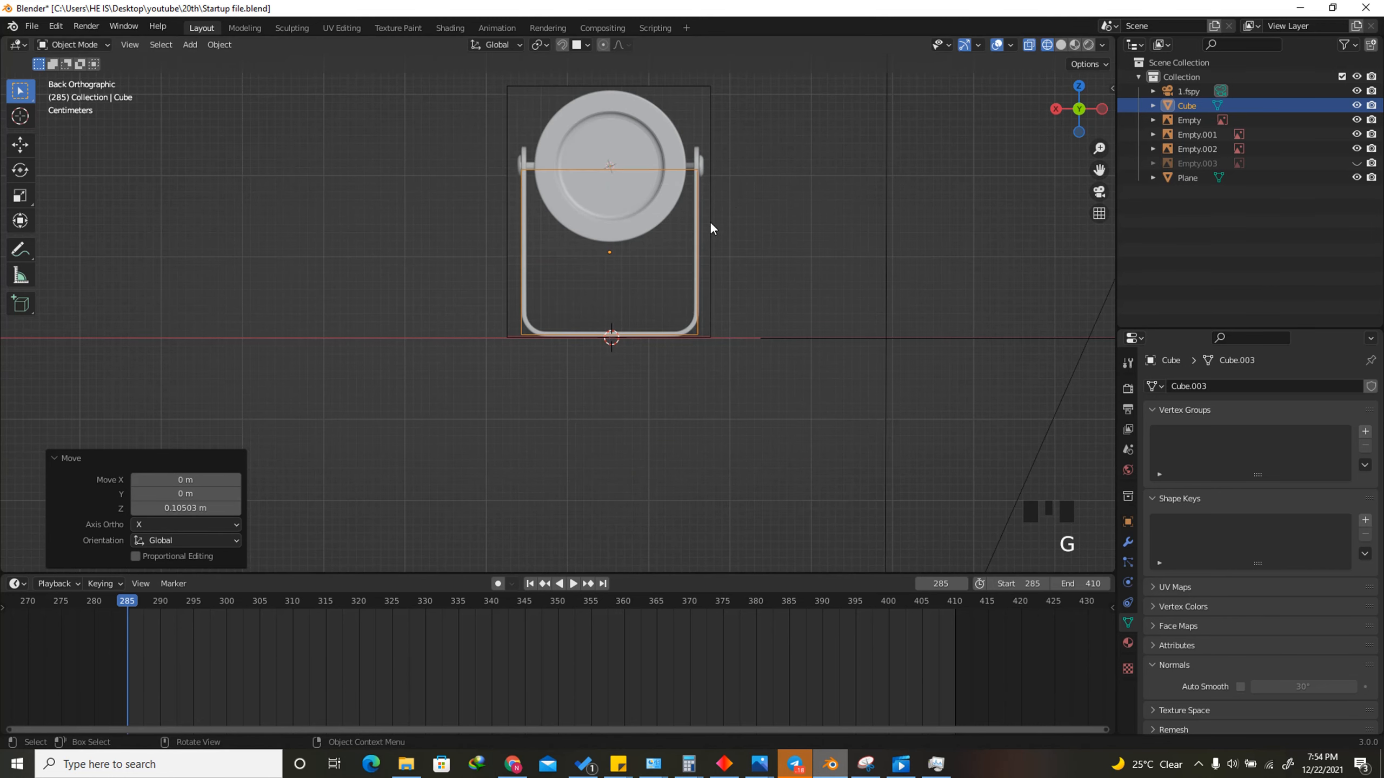
pyautogui.scroll(11, 570, 400)
pyautogui.press('g')
pyautogui.press('z')
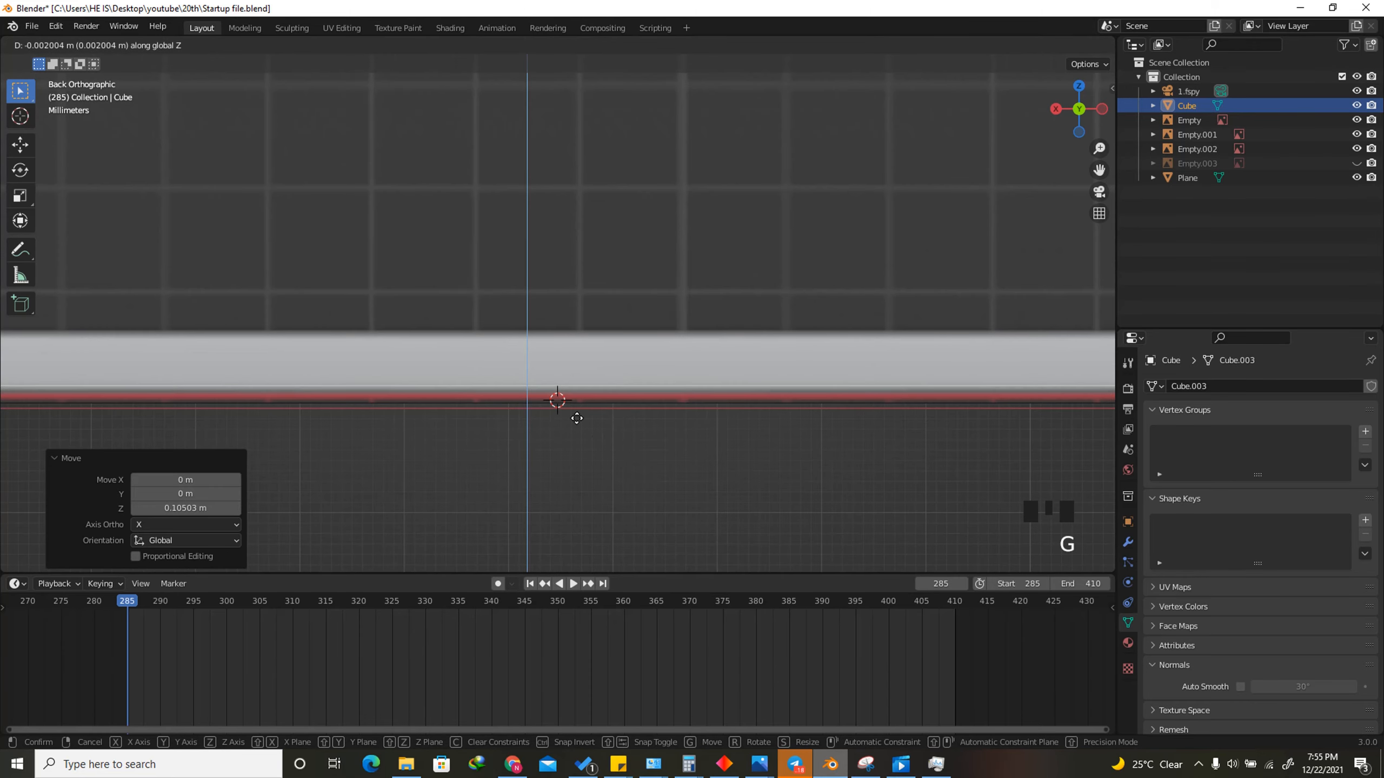
pyautogui.click(657, 526)
pyautogui.scroll(-1, 653, 521)
pyautogui.scroll(-14, 621, 512)
pyautogui.scroll(3, 718, 445)
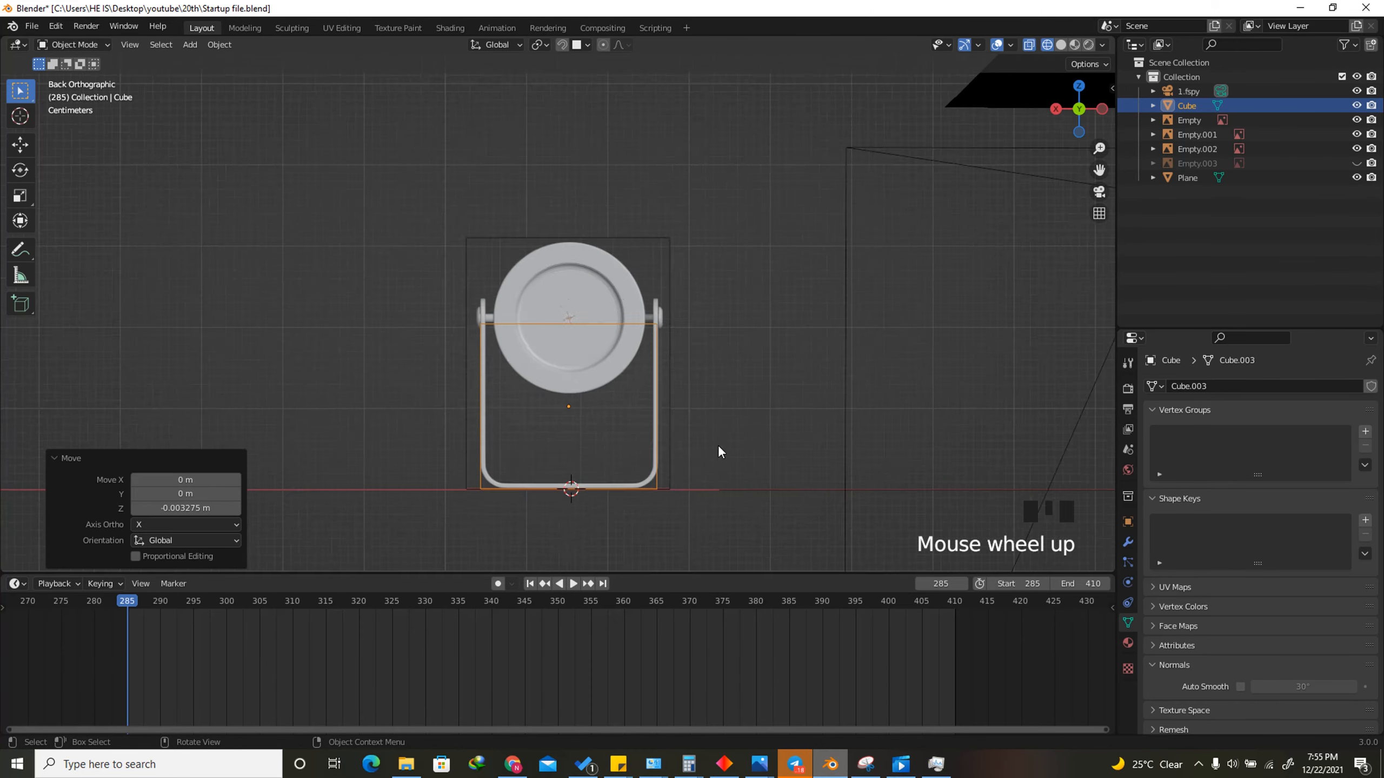
# Set the transform pivot to the 3D Cursor and scale the cube by 1.153 along Z up to the bracket's top
pyautogui.click(546, 50)
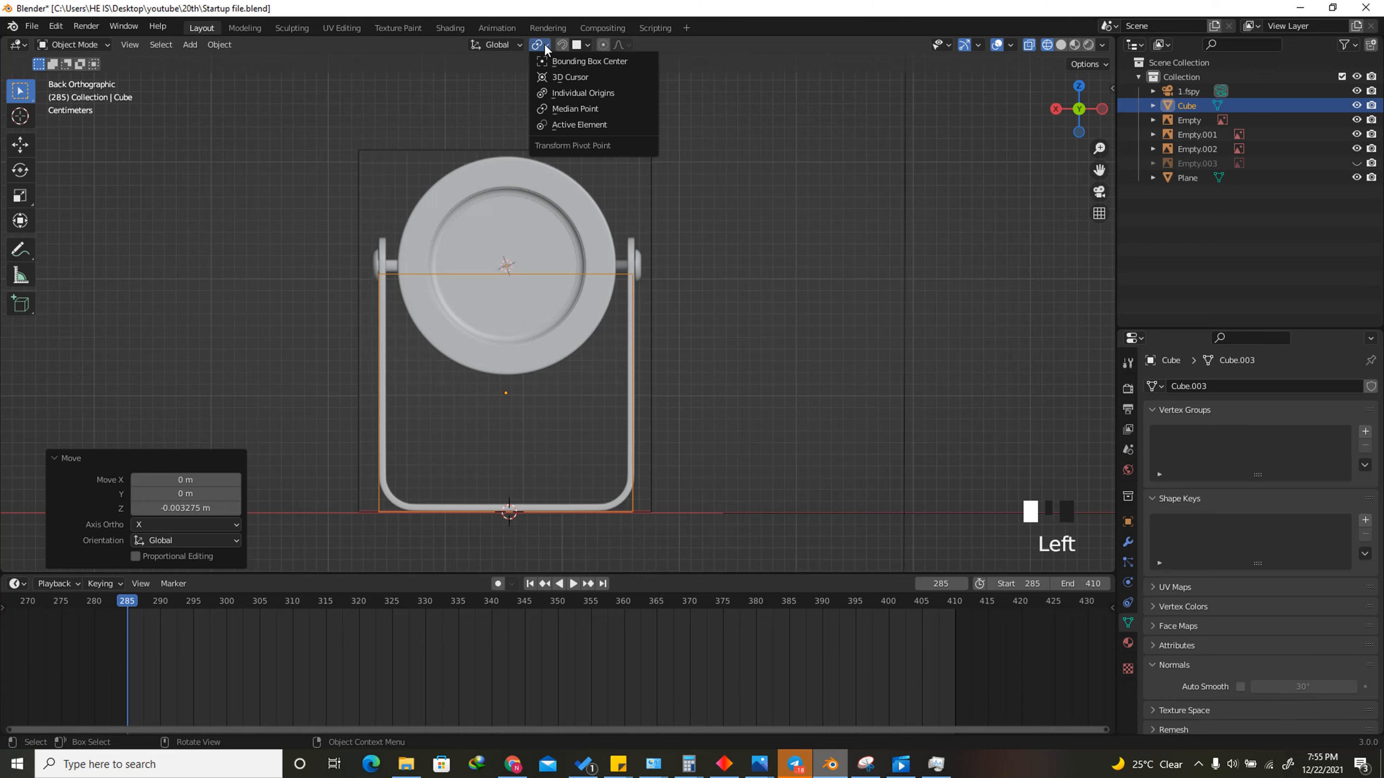
pyautogui.click(583, 61)
pyautogui.scroll(-3, 632, 304)
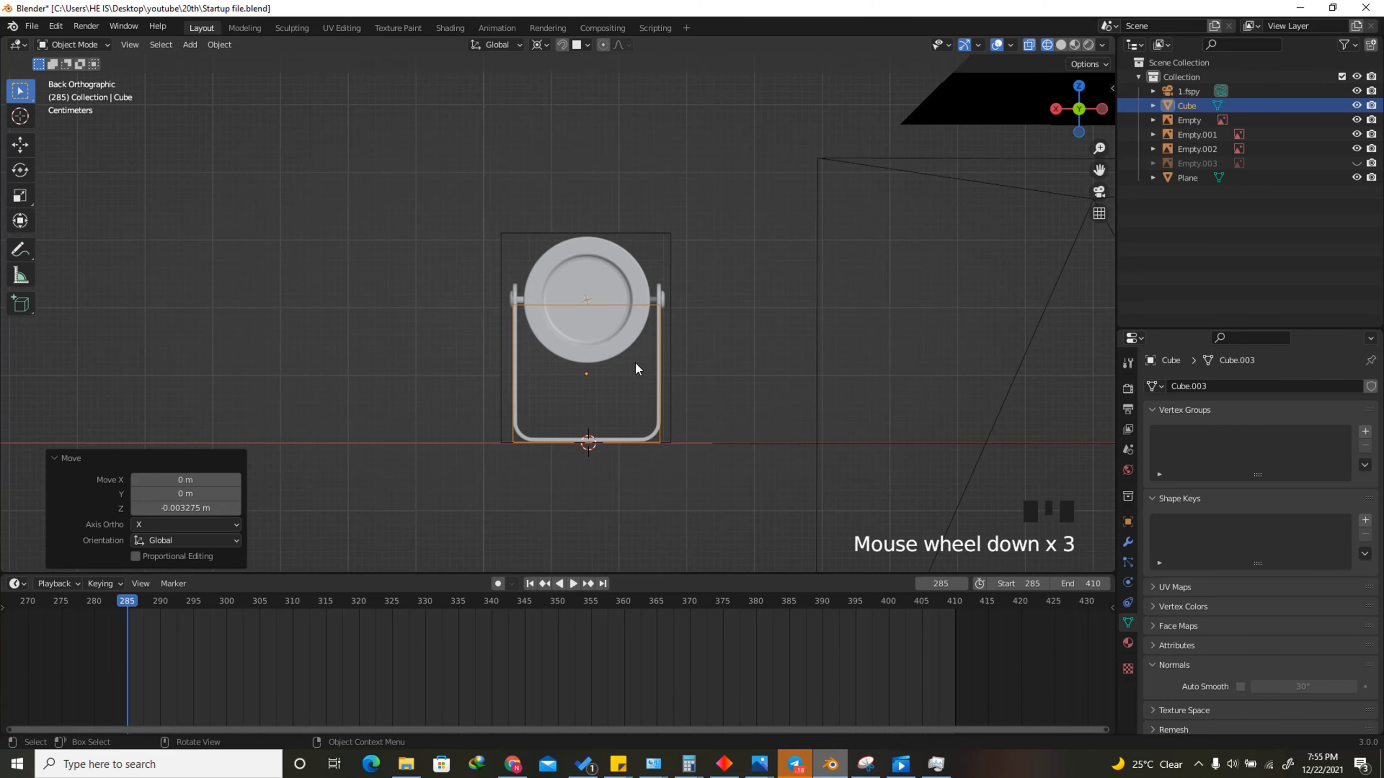
pyautogui.scroll(3, 591, 448)
pyautogui.scroll(4, 509, 180)
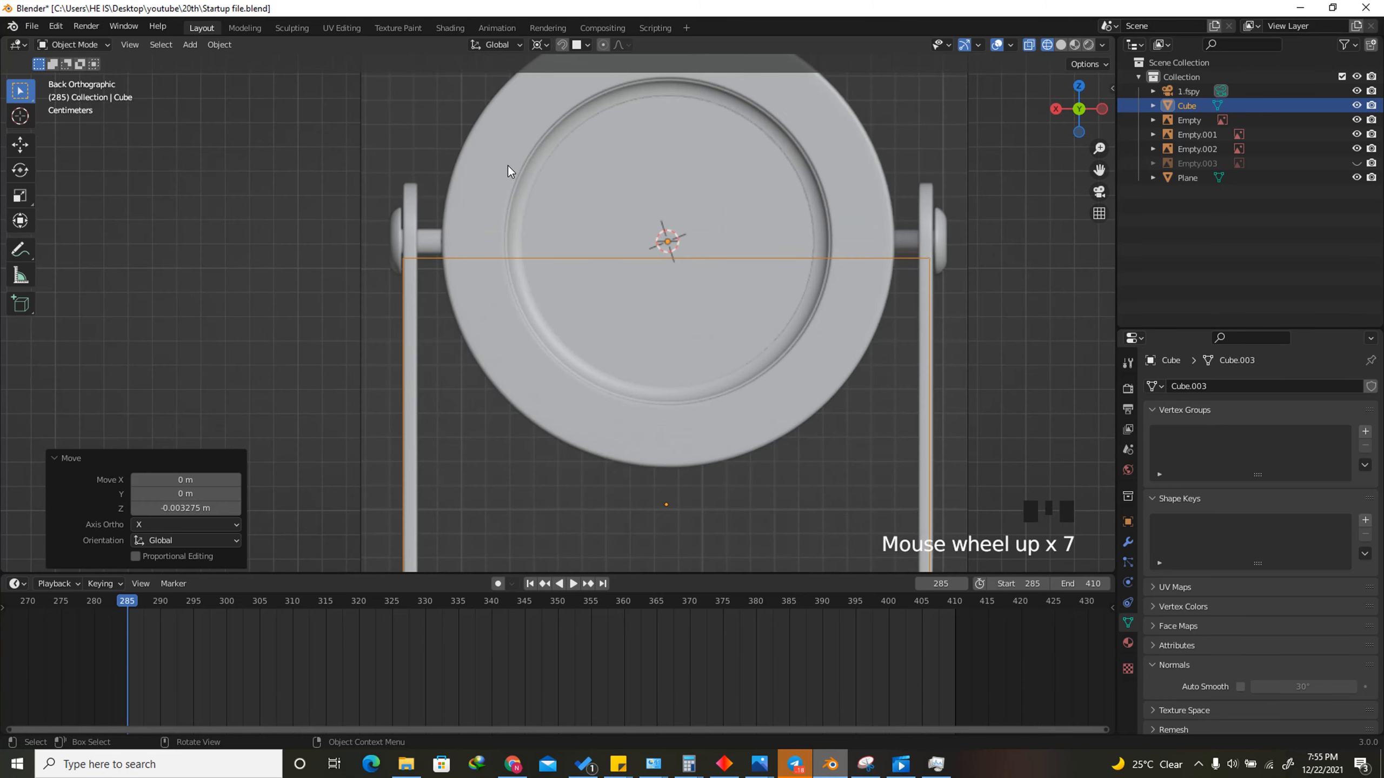
pyautogui.press('s')
pyautogui.press('z')
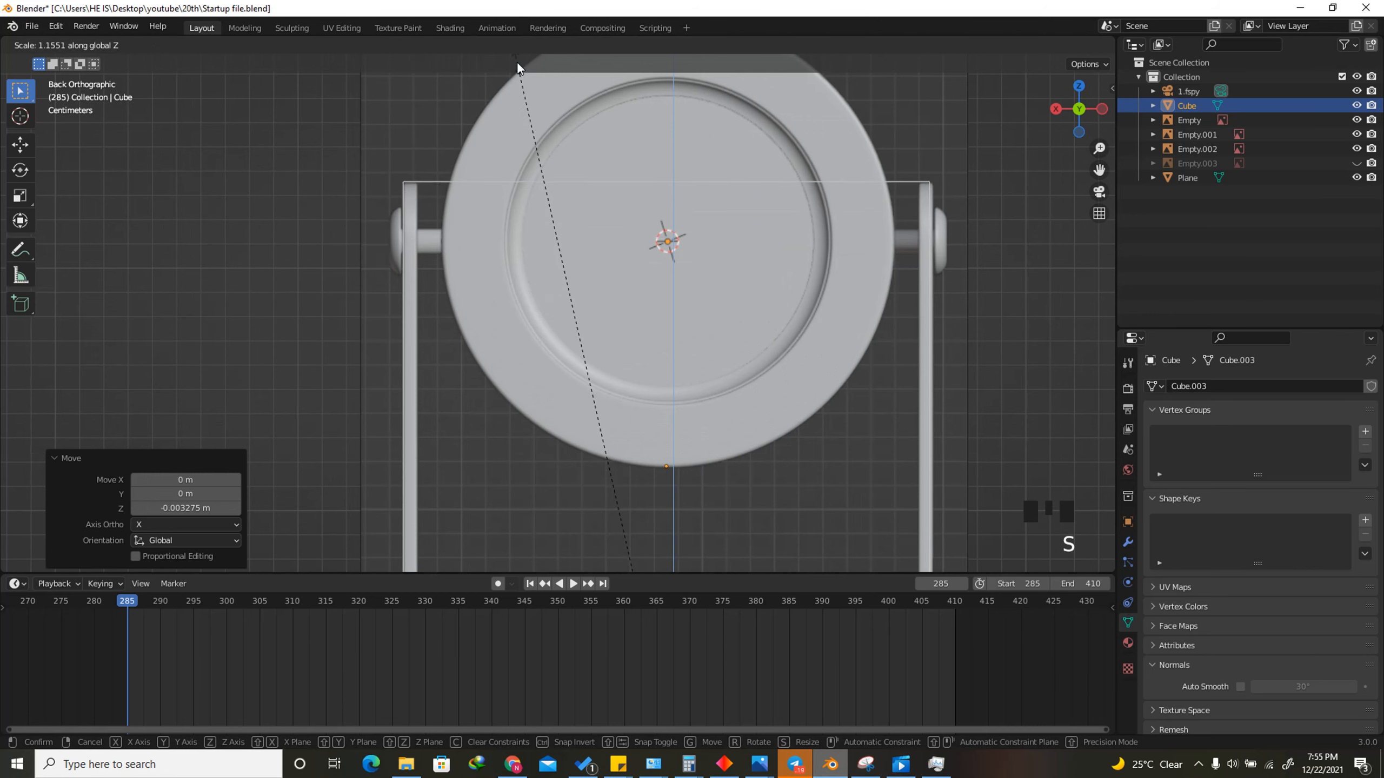
pyautogui.click(512, 80)
# In the right side view, scale the cube by 0.252 along Y to match the bracket's depth
pyautogui.scroll(-7, 537, 136)
pyautogui.click(1056, 109)
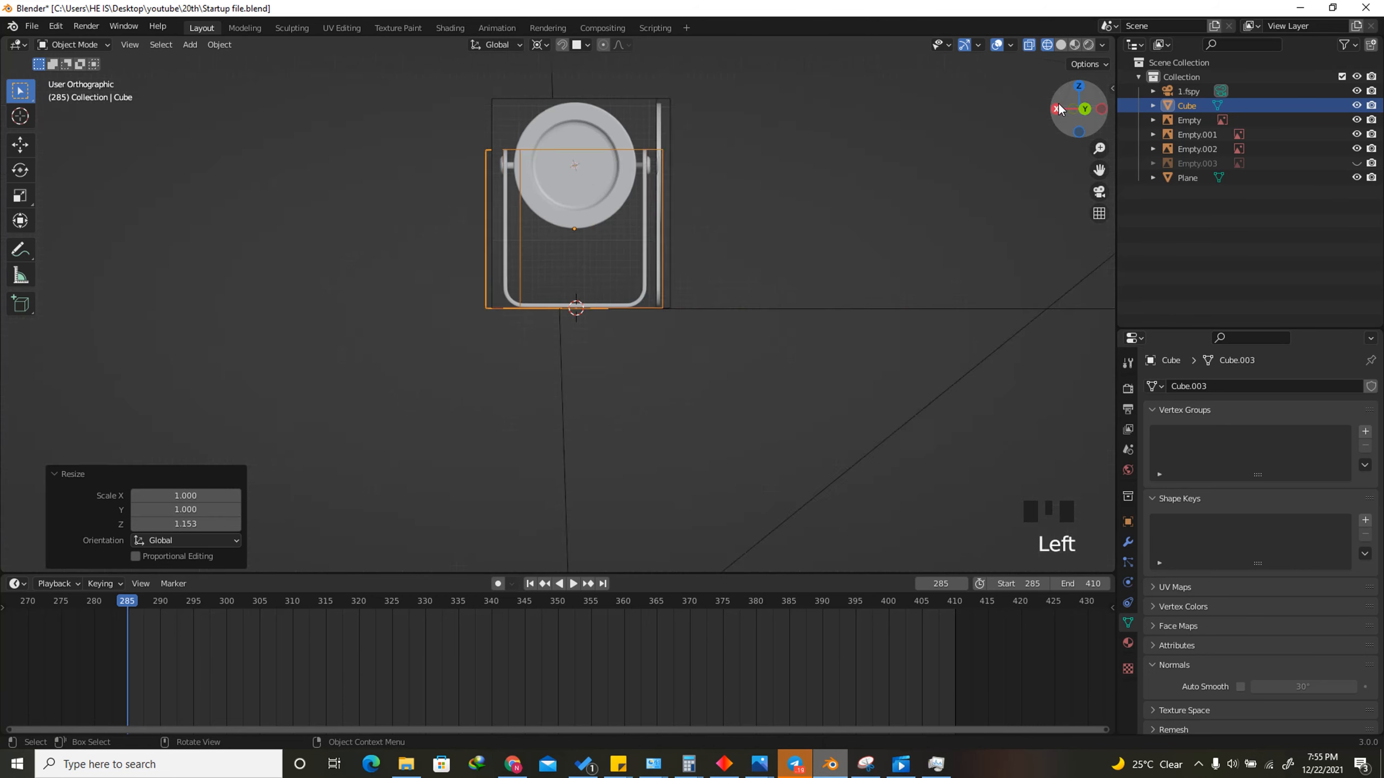
pyautogui.scroll(7, 626, 174)
pyautogui.scroll(-3, 789, 196)
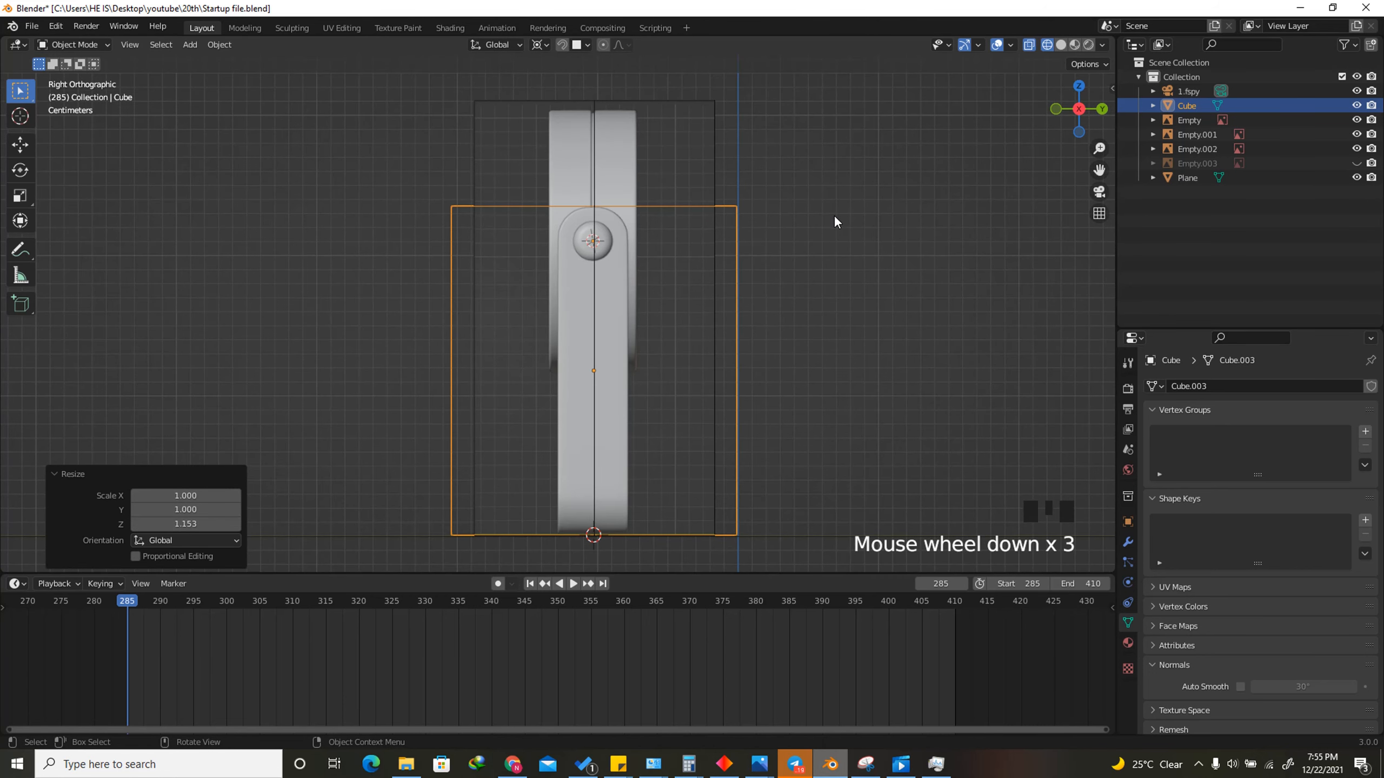
pyautogui.press('s')
pyautogui.press('y')
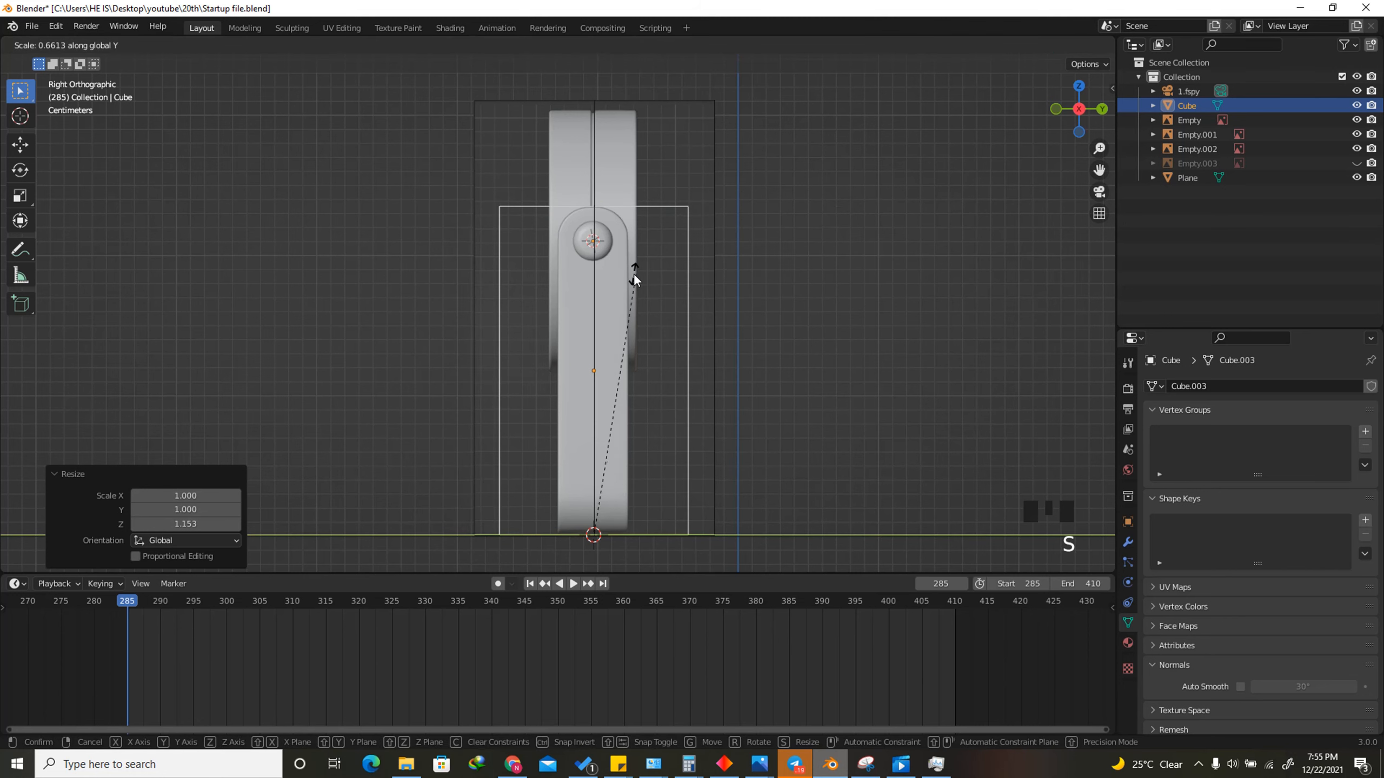
pyautogui.click(595, 433)
# Put the cube into Edit Mode with face selection and turn off X-ray display
pyautogui.scroll(-4, 787, 185)
pyautogui.click(1101, 109)
pyautogui.click(1092, 121)
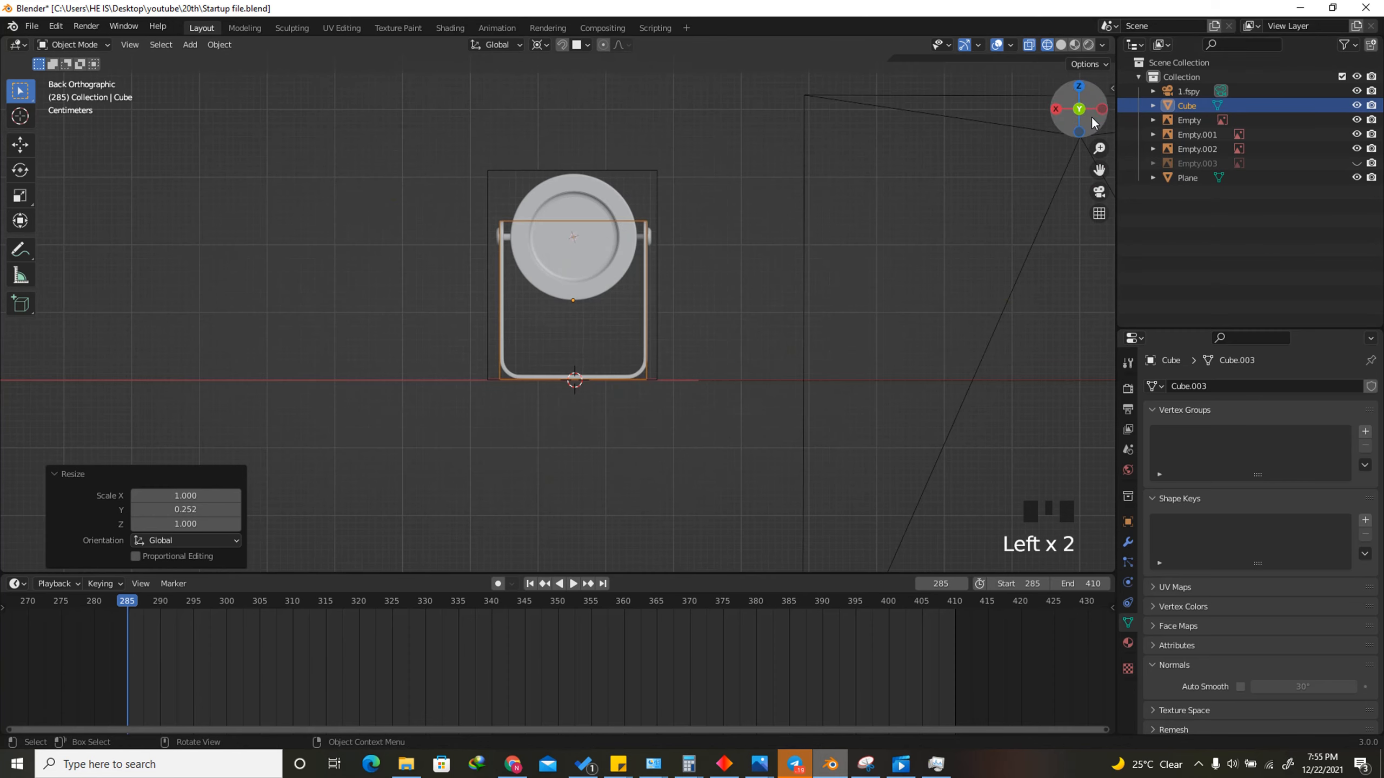
pyautogui.moveTo(74, 44); pyautogui.dragTo(84, 69)
pyautogui.moveTo(1084, 113); pyautogui.dragTo(1046, 63)
pyautogui.click(1047, 45)
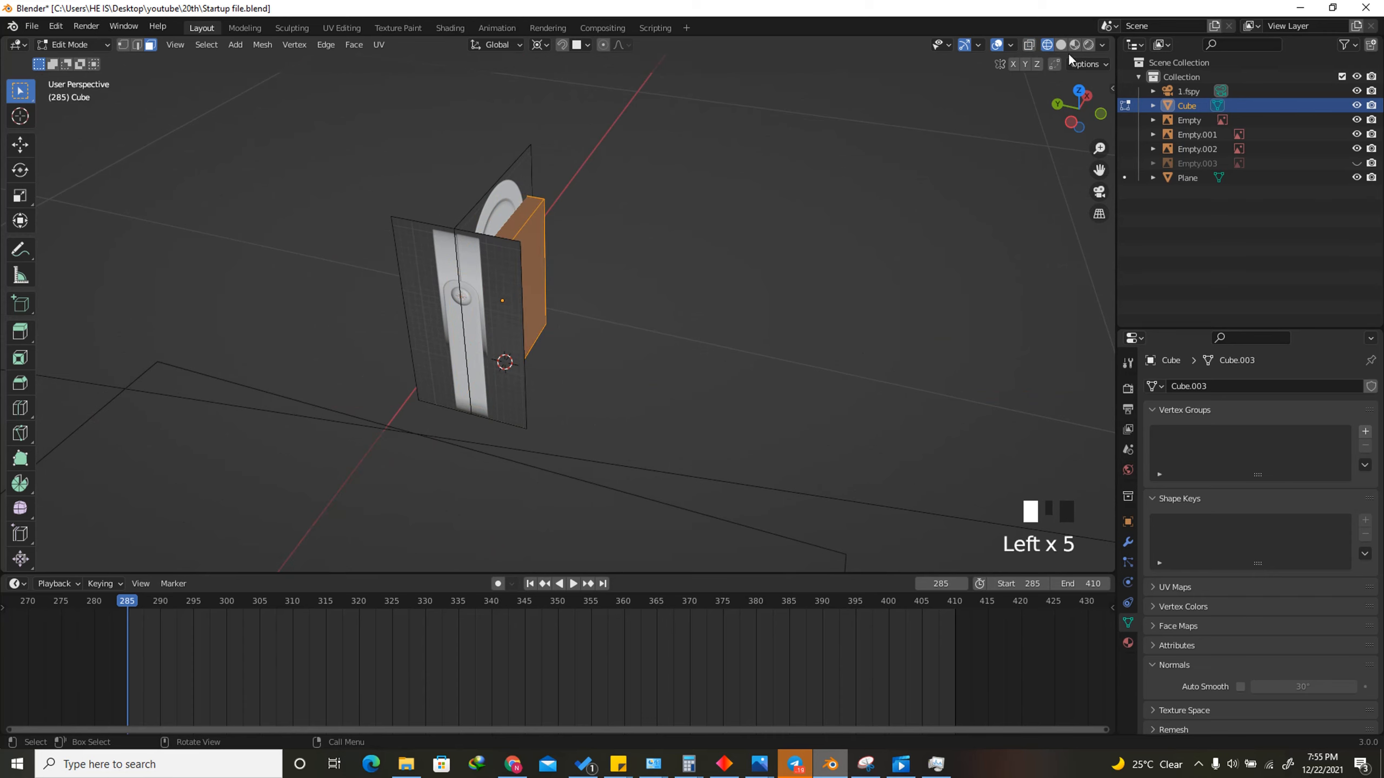
pyautogui.moveTo(1082, 107); pyautogui.dragTo(957, 142)
pyautogui.scroll(3, 143, 157)
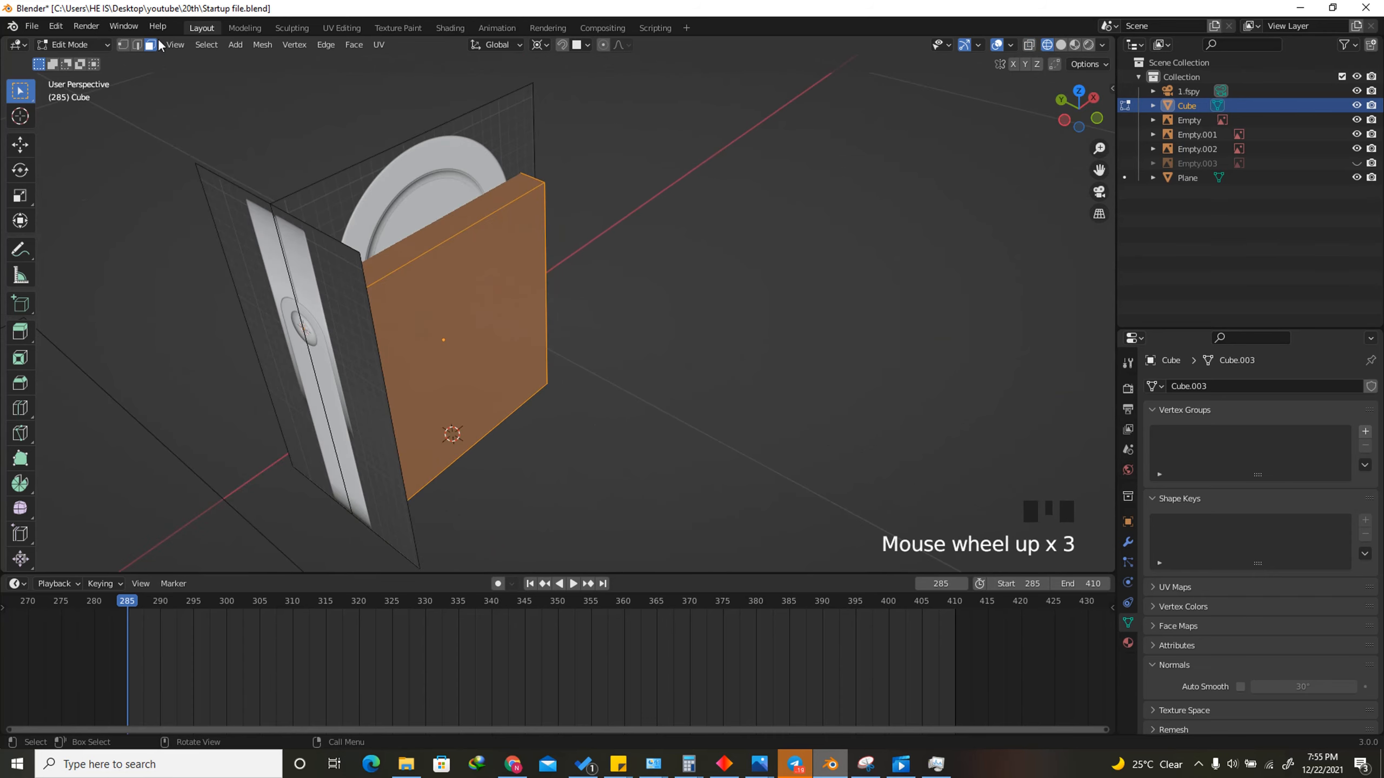
# Delete the cube's front, back and top faces to leave a U-shaped bracket, and return to Object Mode
pyautogui.click(446, 319)
pyautogui.moveTo(1079, 112); pyautogui.dragTo(1068, 122)
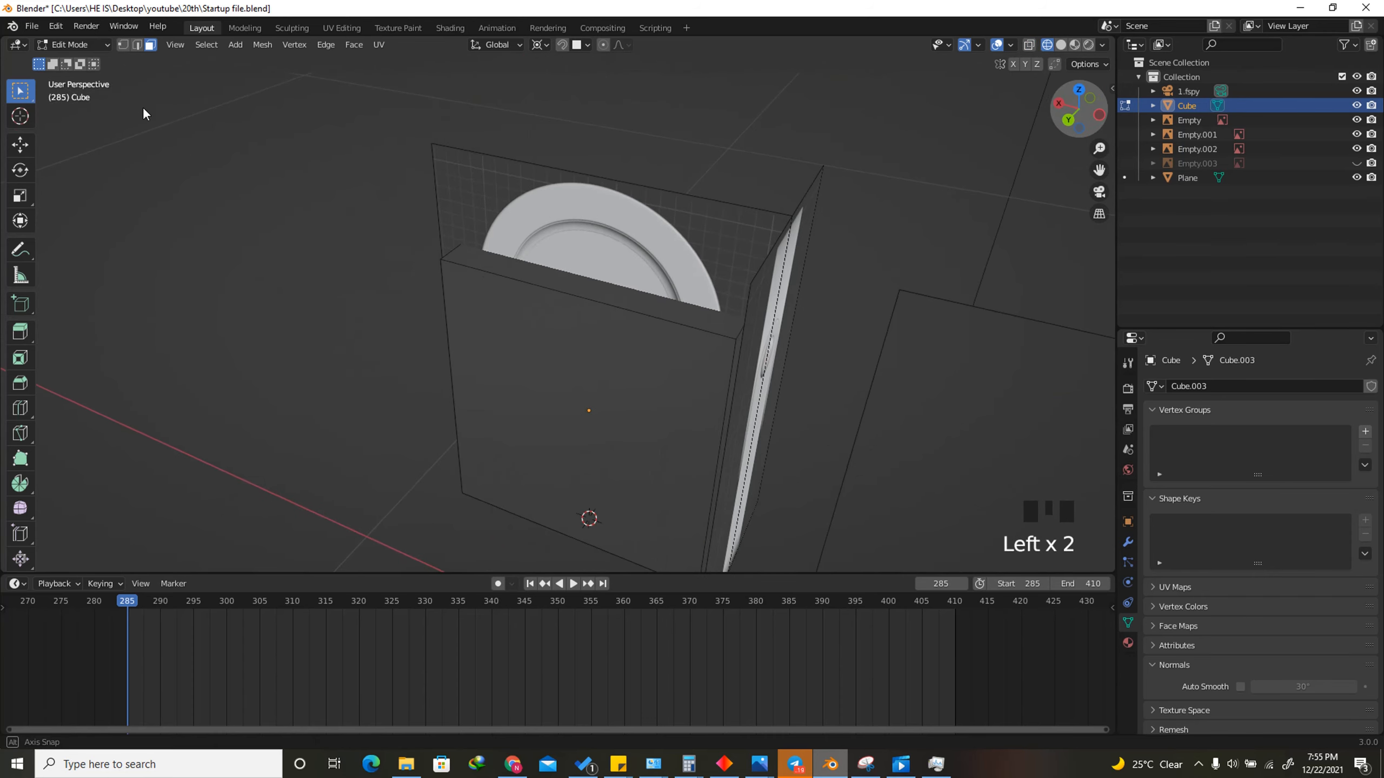
pyautogui.keyDown('shift'); pyautogui.click(617, 427); pyautogui.keyUp('shift')
pyautogui.keyDown('shift'); pyautogui.click(623, 303); pyautogui.keyUp('shift')
pyautogui.press('x')
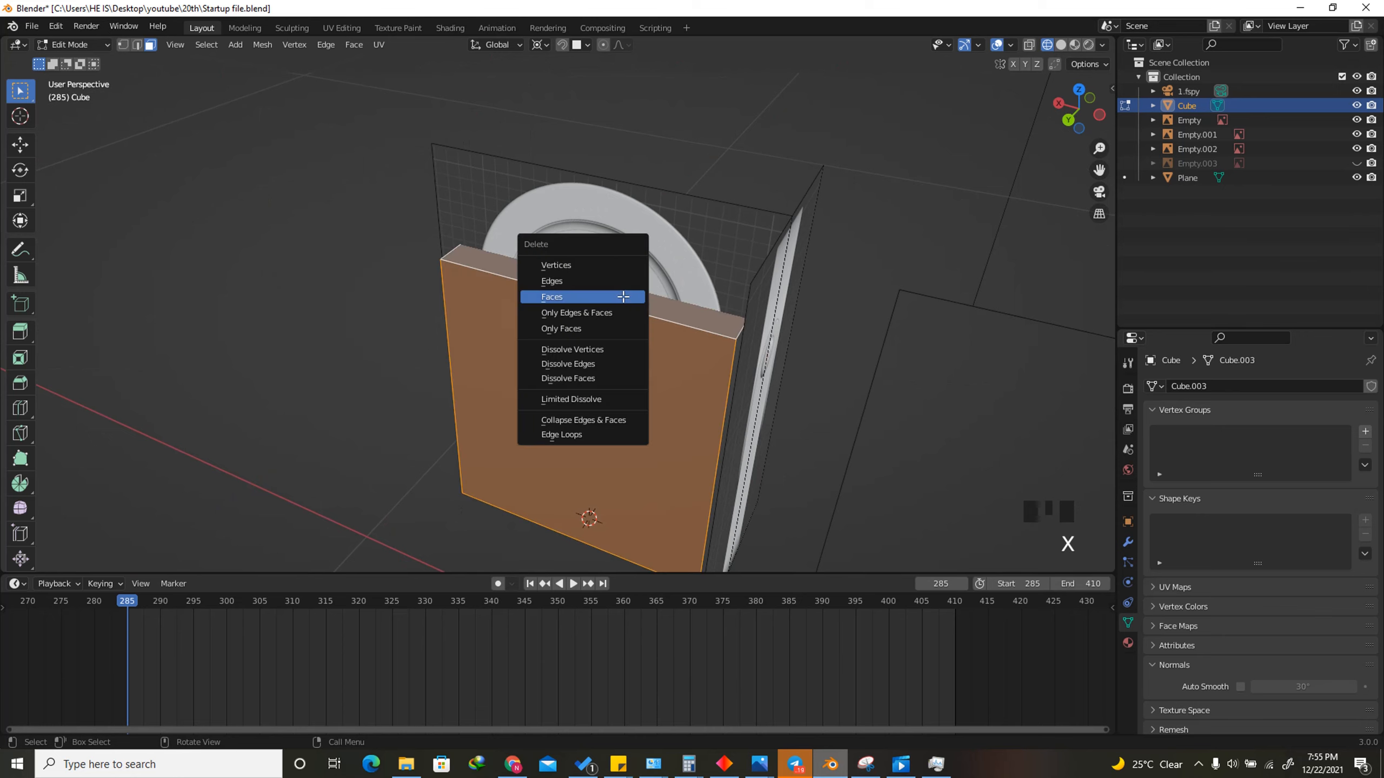
pyautogui.click(622, 297)
pyautogui.moveTo(1081, 117); pyautogui.dragTo(85, 121)
pyautogui.press('Tab')
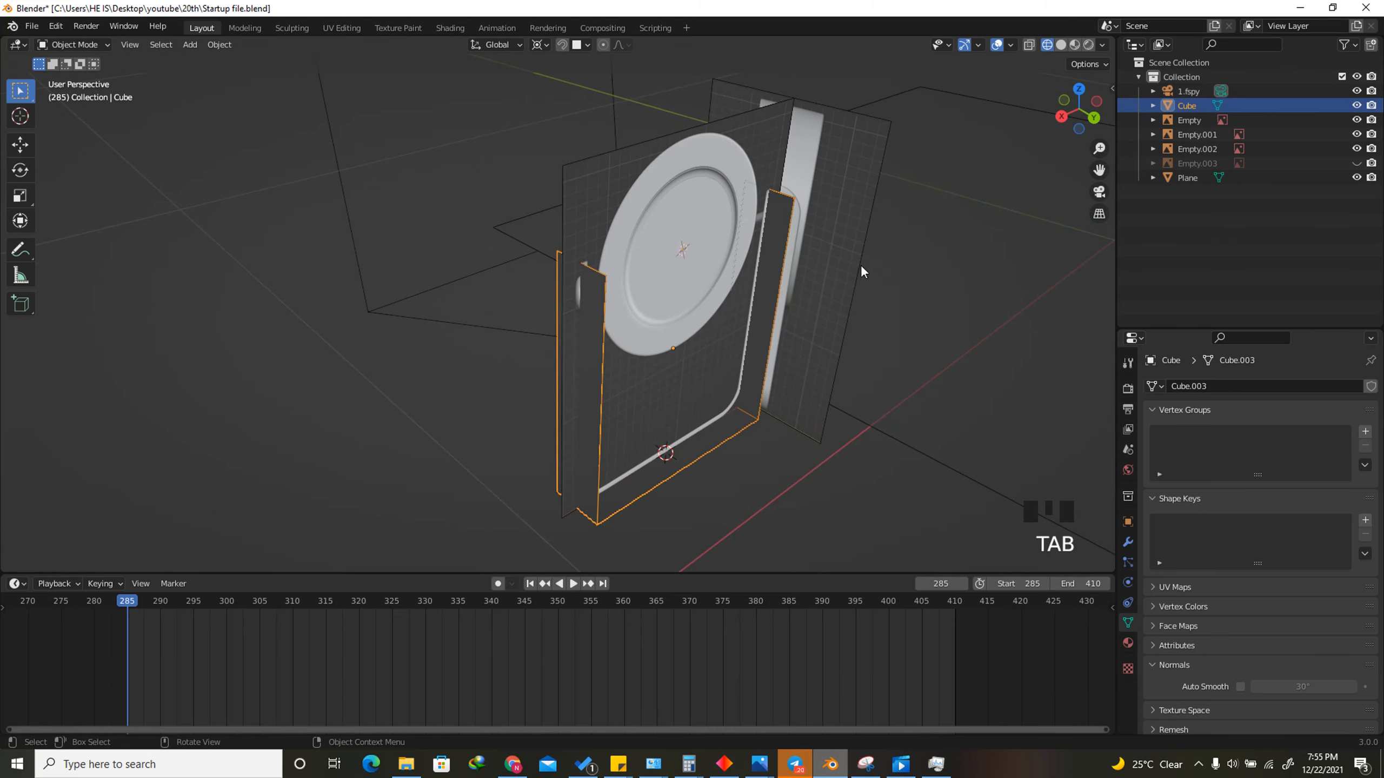
# Add a Solidify modifier to the bracket and apply the object's scale
pyautogui.click(1127, 544)
pyautogui.click(1230, 387)
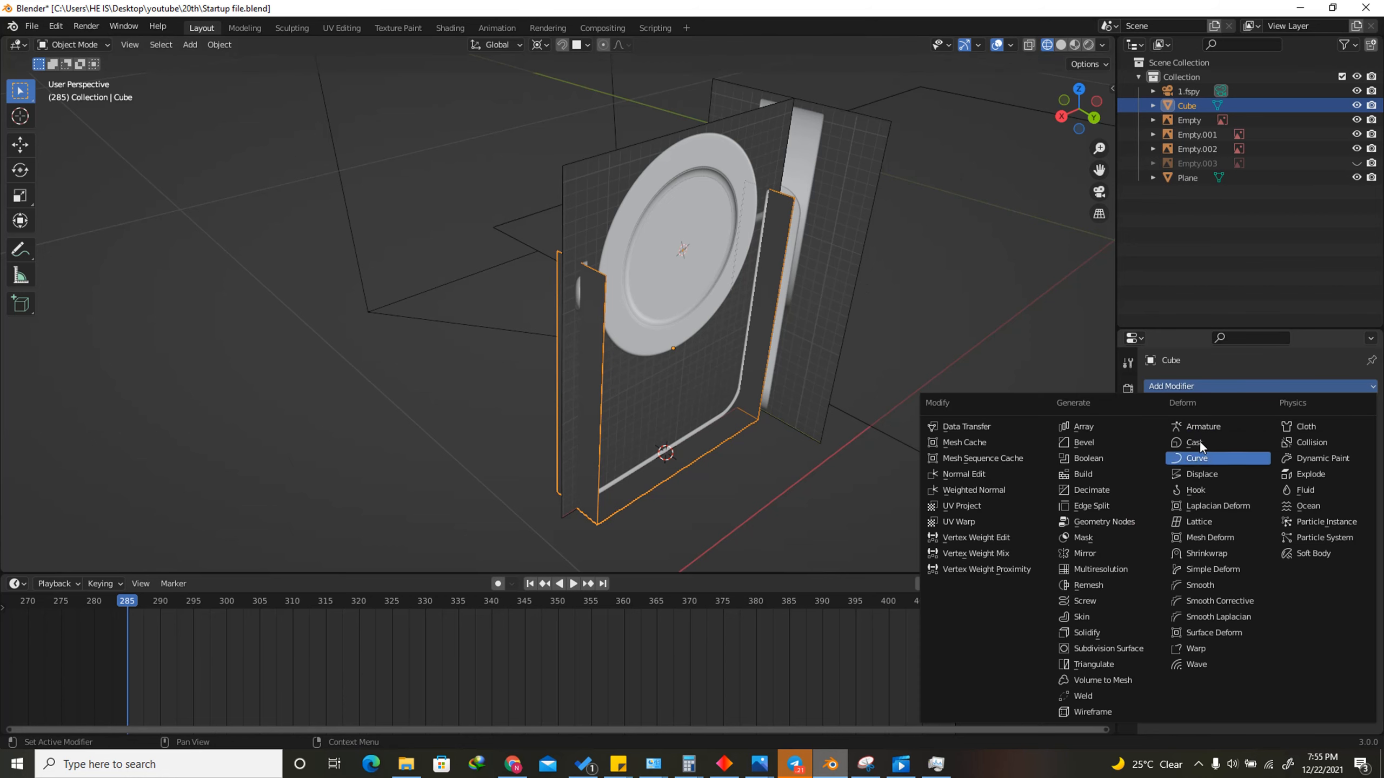
pyautogui.click(1091, 632)
pyautogui.scroll(-2, 740, 389)
pyautogui.scroll(1, 740, 388)
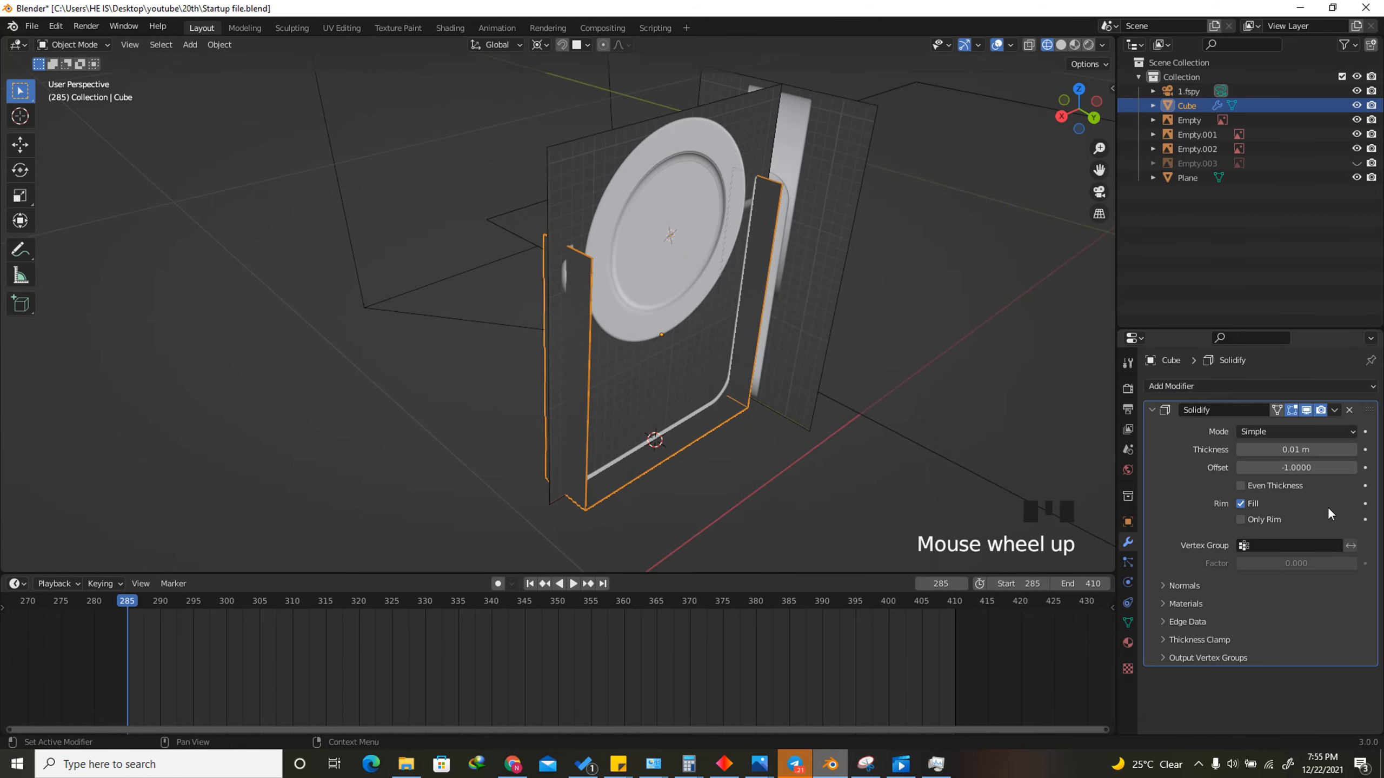
pyautogui.scroll(1, 739, 404)
pyautogui.hotkey('ctrl', 'a')
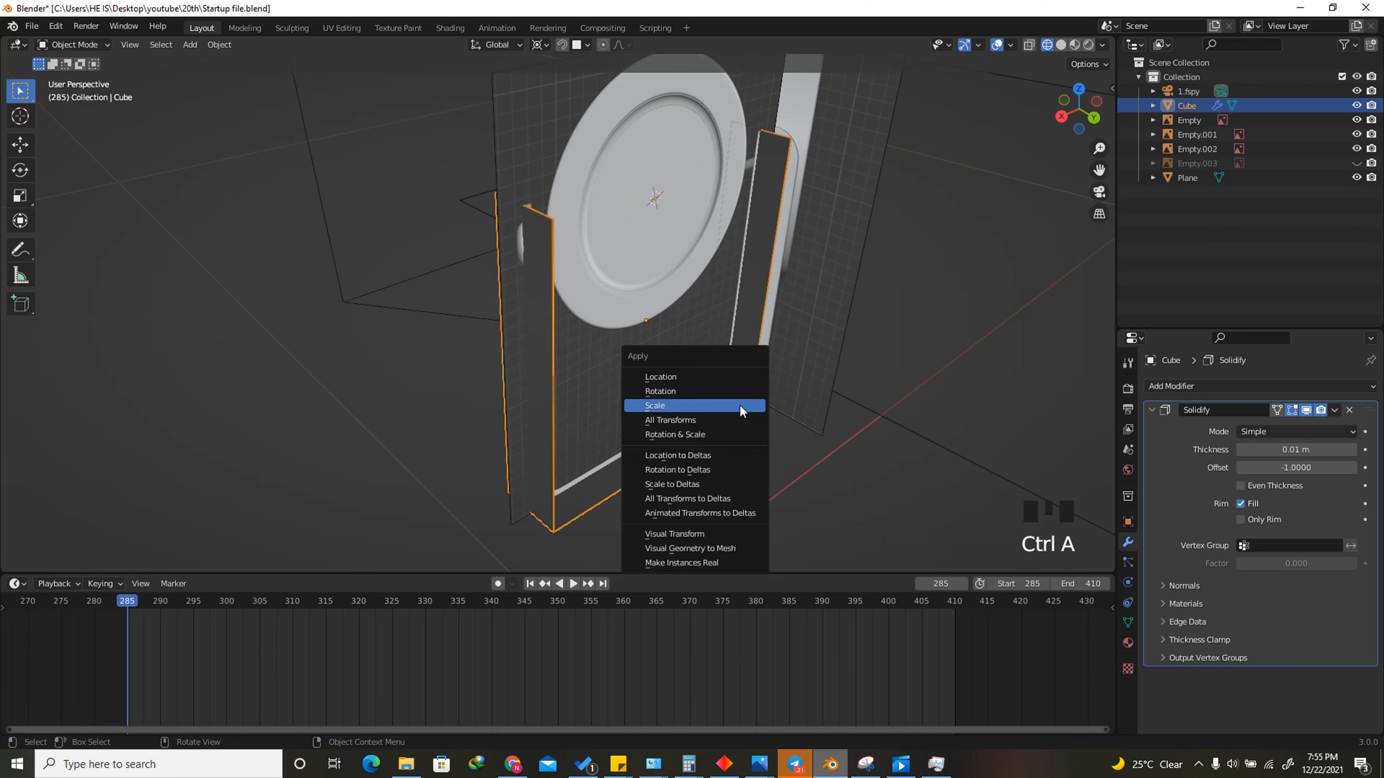
pyautogui.click(740, 404)
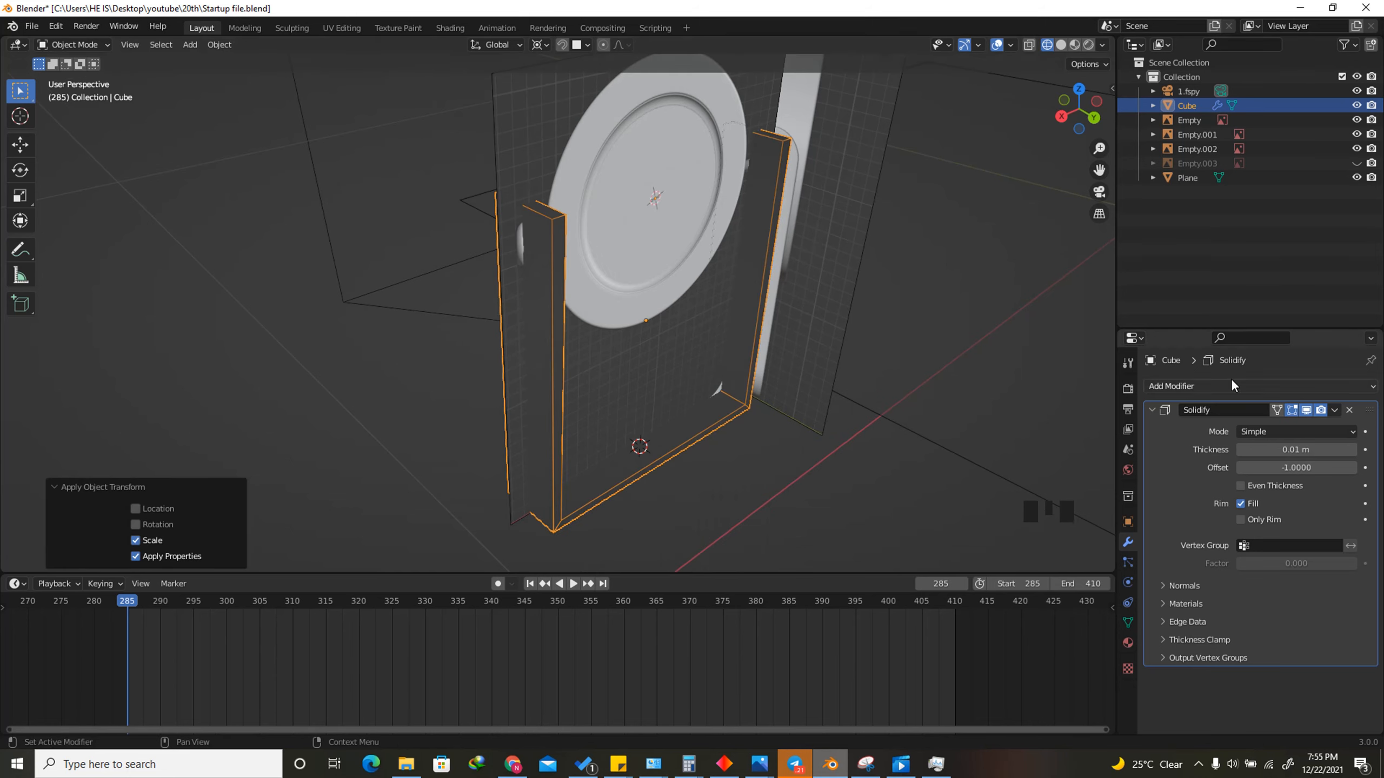
# Set the Solidify mode to Complex and, in back view with X-ray on, set its thickness to 0.004 m
pyautogui.click(1278, 433)
pyautogui.click(1271, 465)
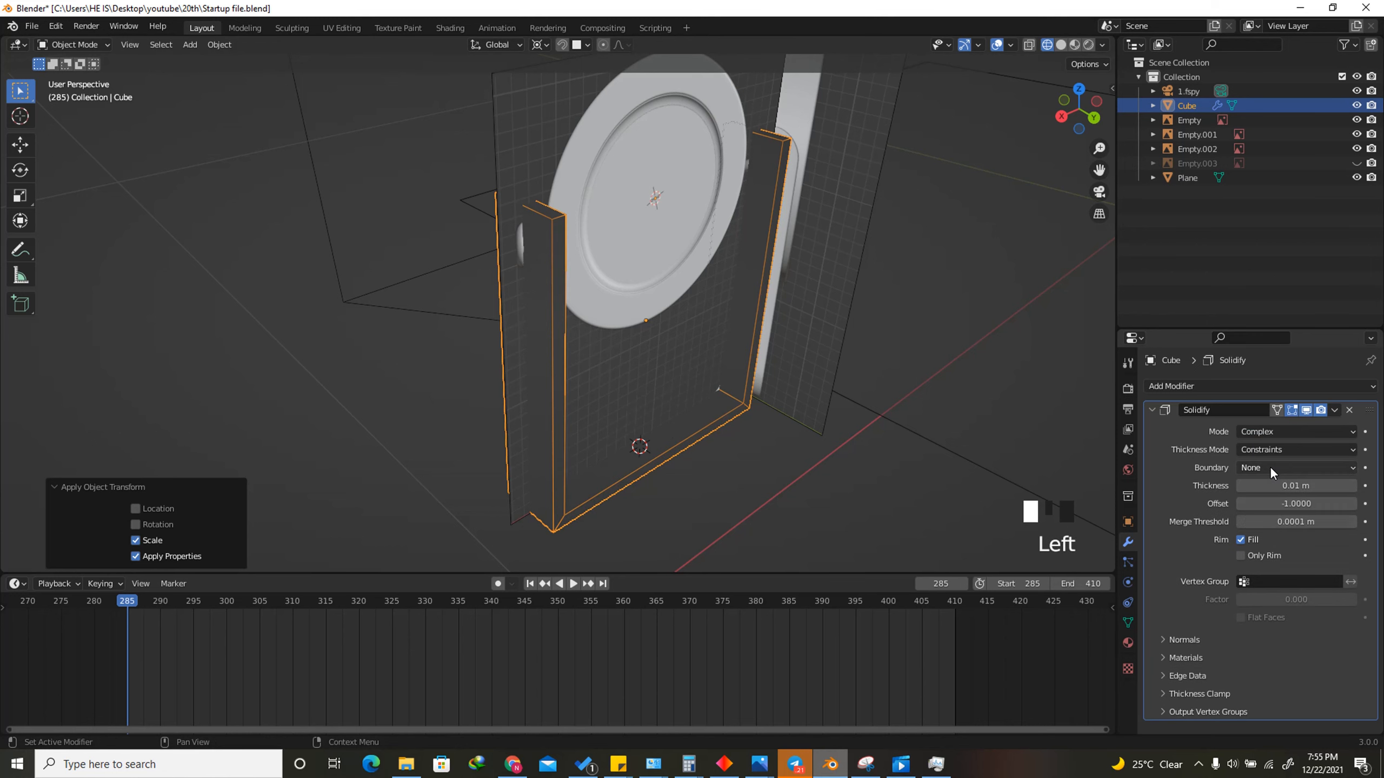
pyautogui.click(1093, 119)
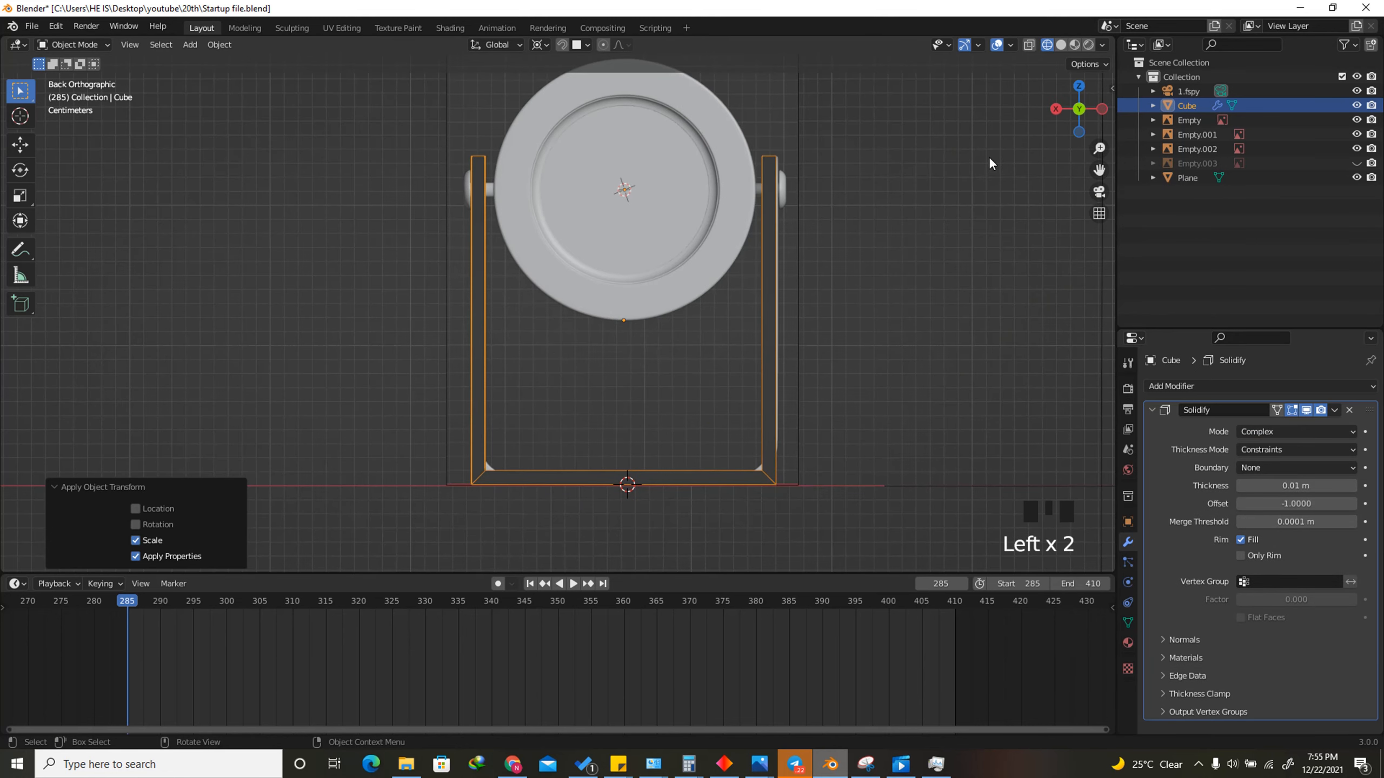
pyautogui.click(1030, 46)
pyautogui.scroll(11, 743, 165)
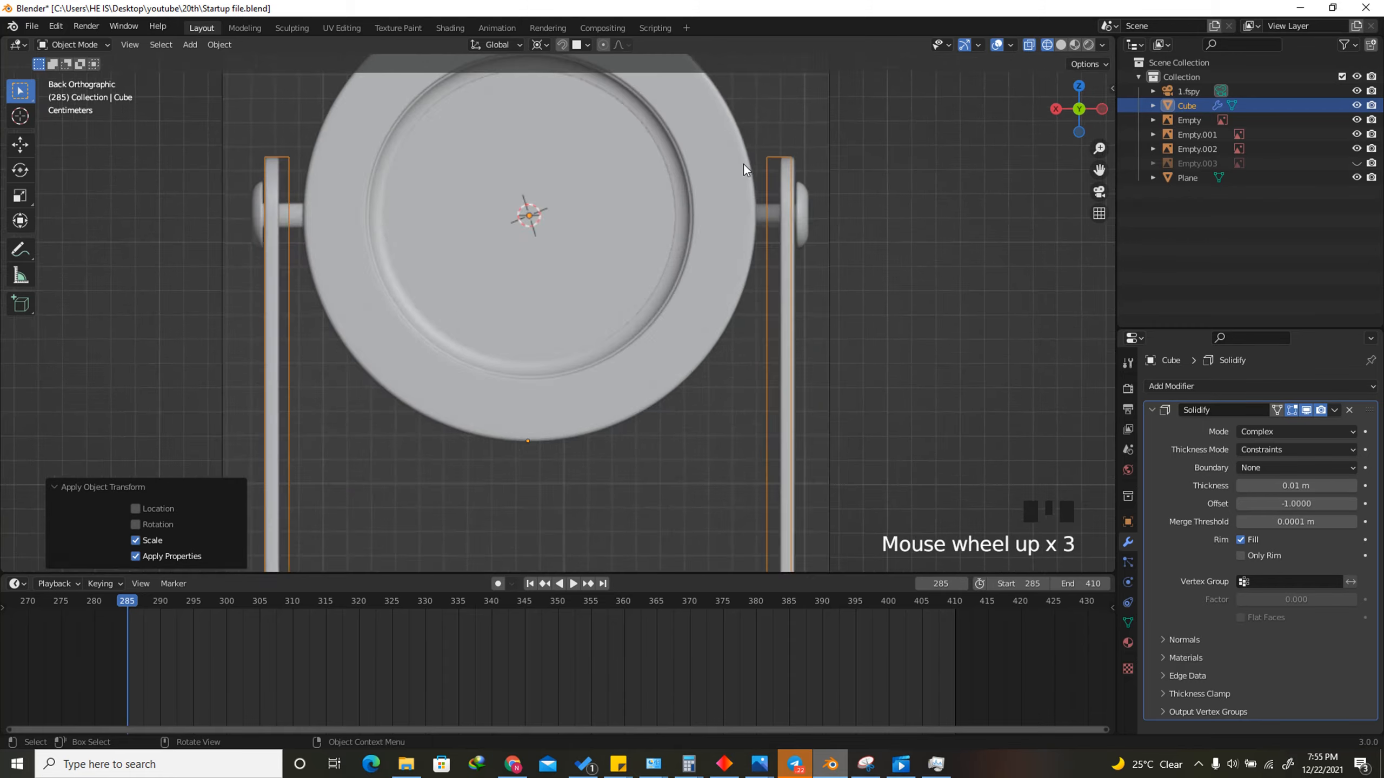
pyautogui.keyDown('shift'); pyautogui.moveTo(1325, 484); pyautogui.dragTo(1308, 483); pyautogui.keyUp('shift')
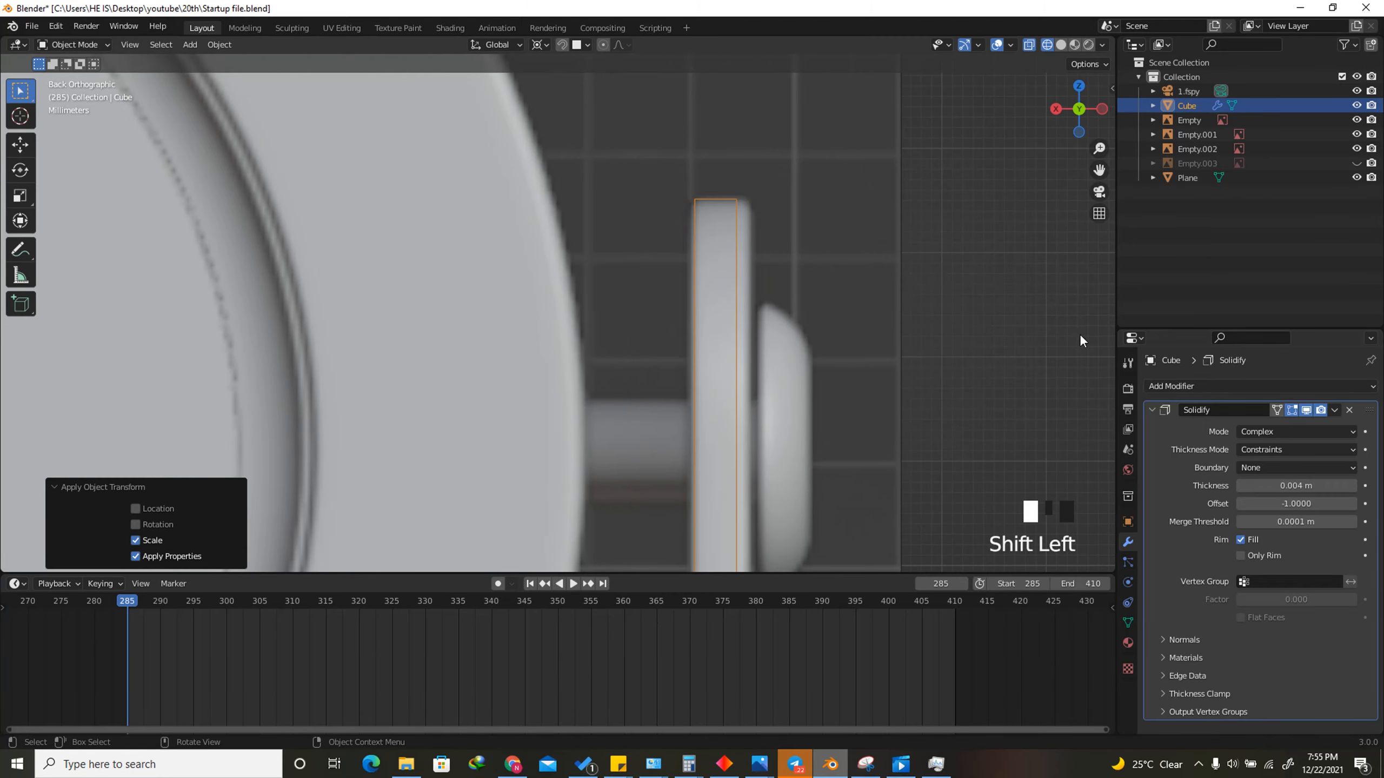
# Move the bracket -0.001138 m along X to align its leg's outer side with the reference image
pyautogui.scroll(-5, 930, 161)
pyautogui.scroll(10, 828, 247)
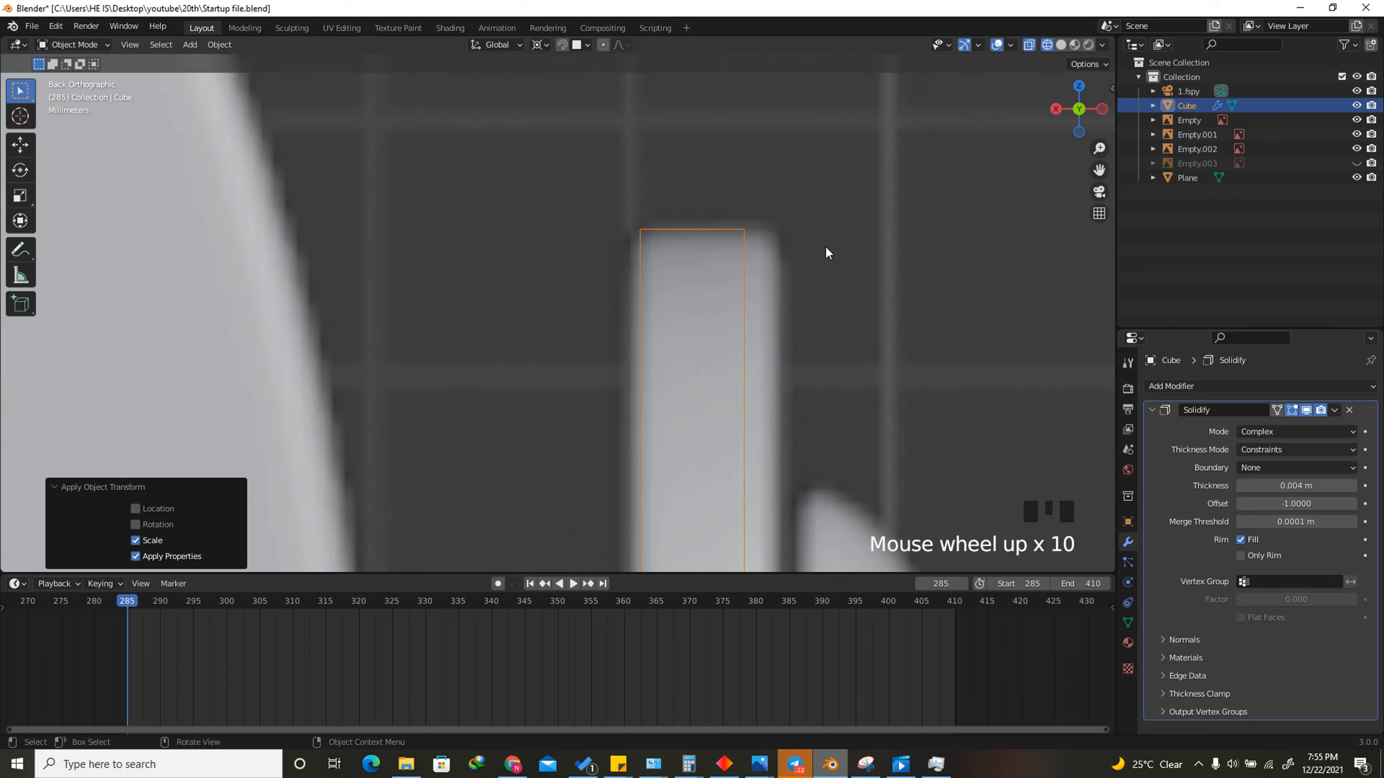
pyautogui.press('g')
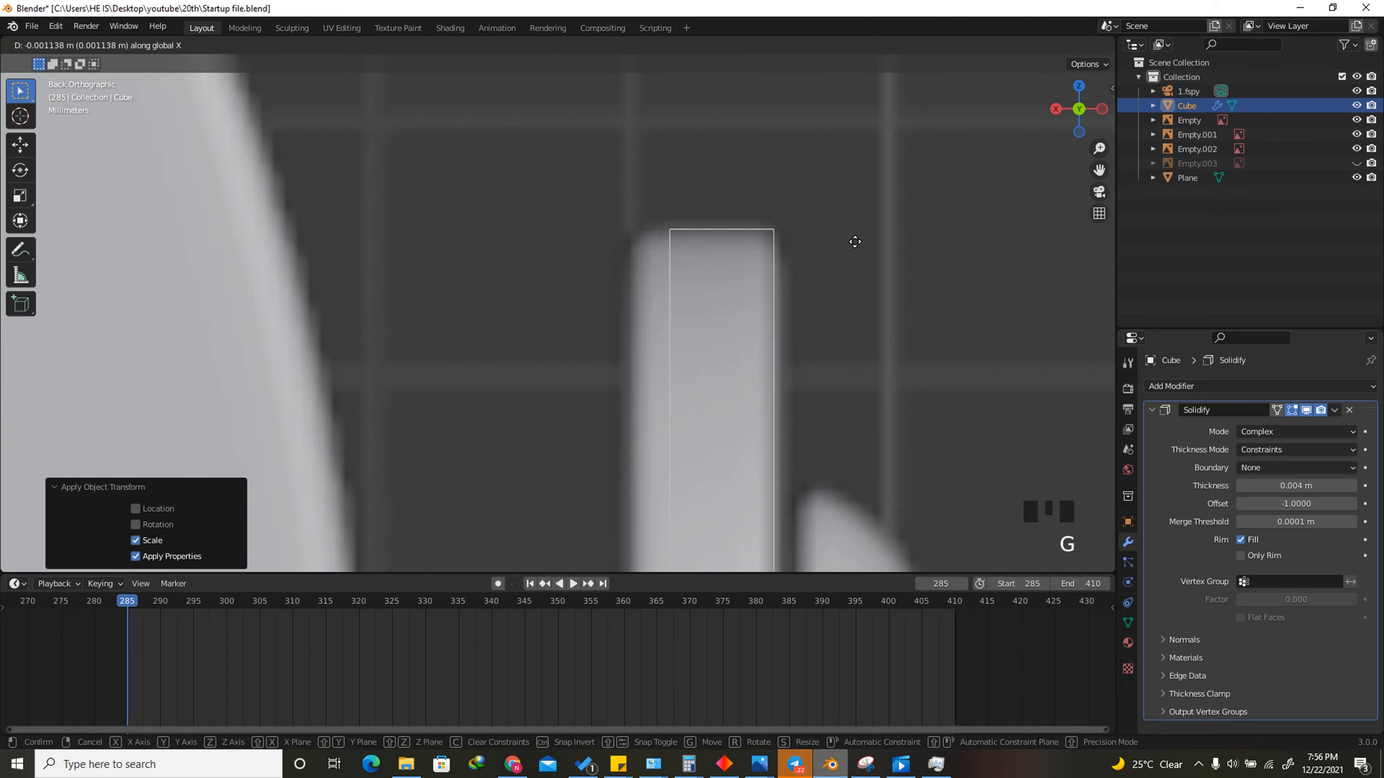
pyautogui.click(854, 242)
pyautogui.scroll(-4, 888, 130)
pyautogui.scroll(4, 888, 164)
# Set the Solidify thickness to 0.0056 m to match the reference bracket
pyautogui.keyDown('shift'); pyautogui.click(1285, 487); pyautogui.keyUp('shift')
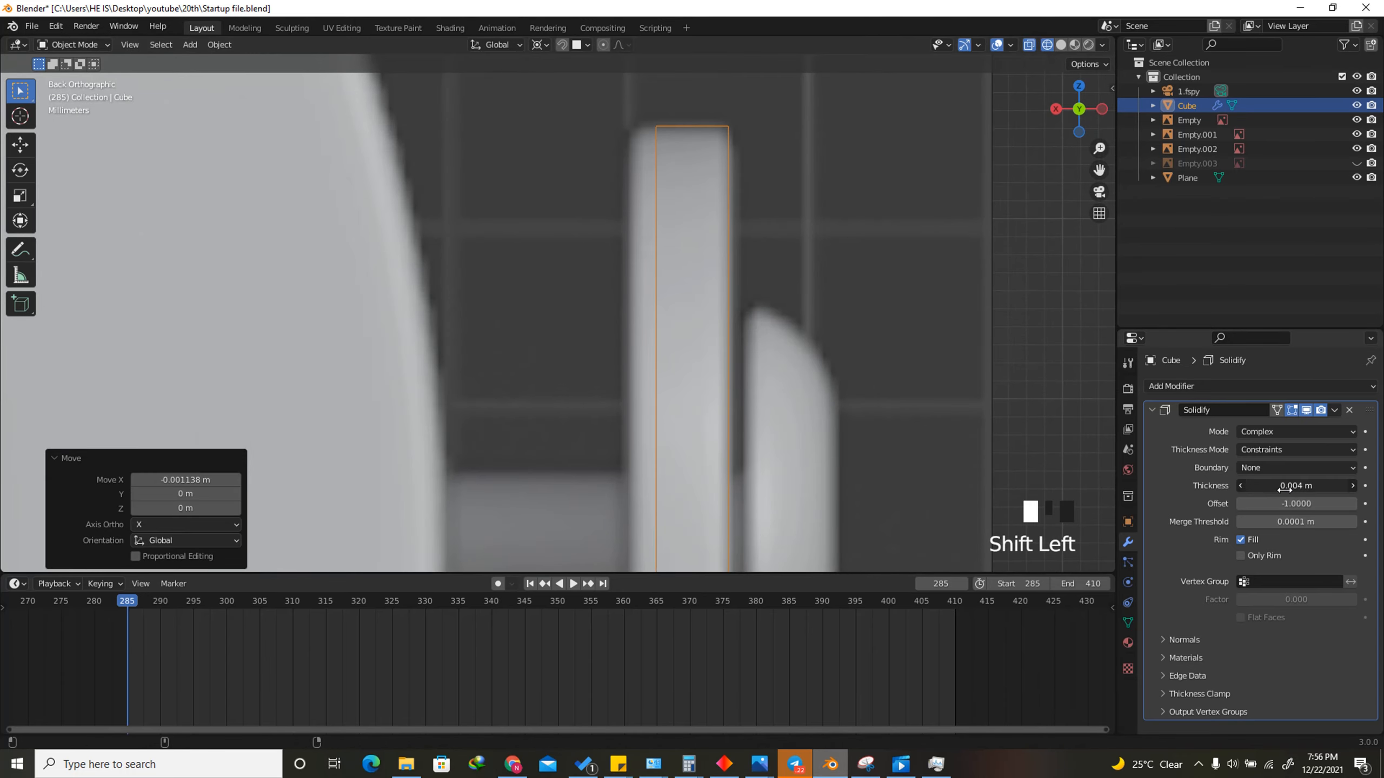
pyautogui.keyDown('shift'); pyautogui.moveTo(1284, 489); pyautogui.dragTo(1292, 490); pyautogui.keyUp('shift')
pyautogui.click(1287, 486)
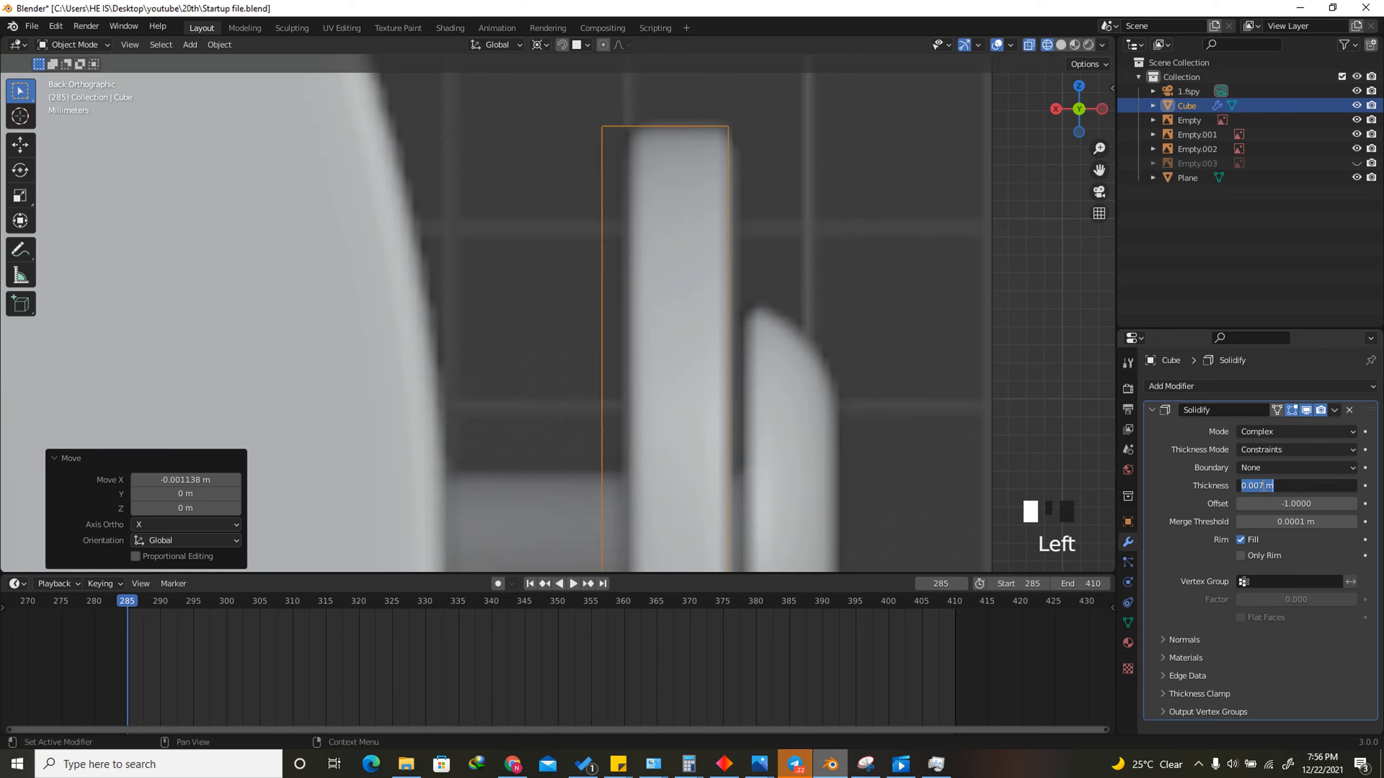
pyautogui.write('6')
pyautogui.press('Return')
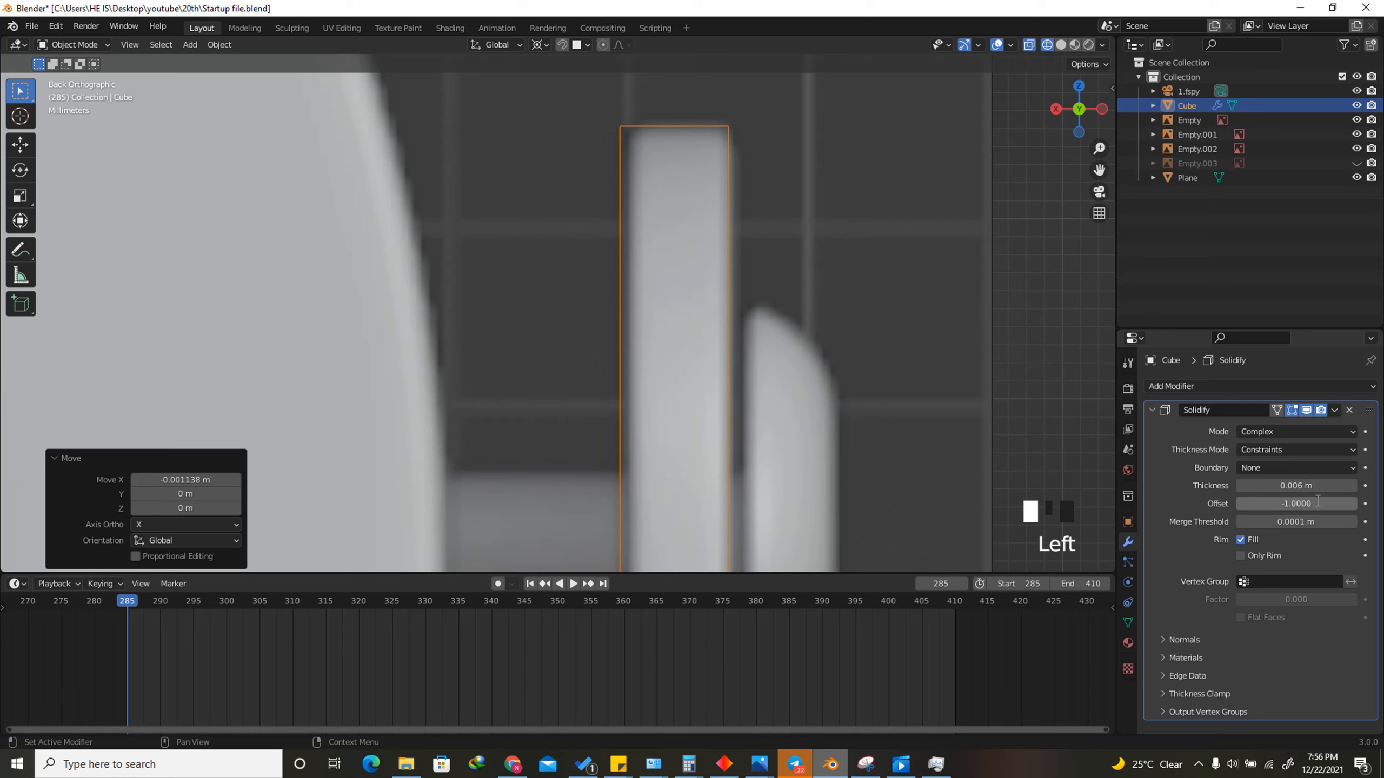
pyautogui.click(1286, 486)
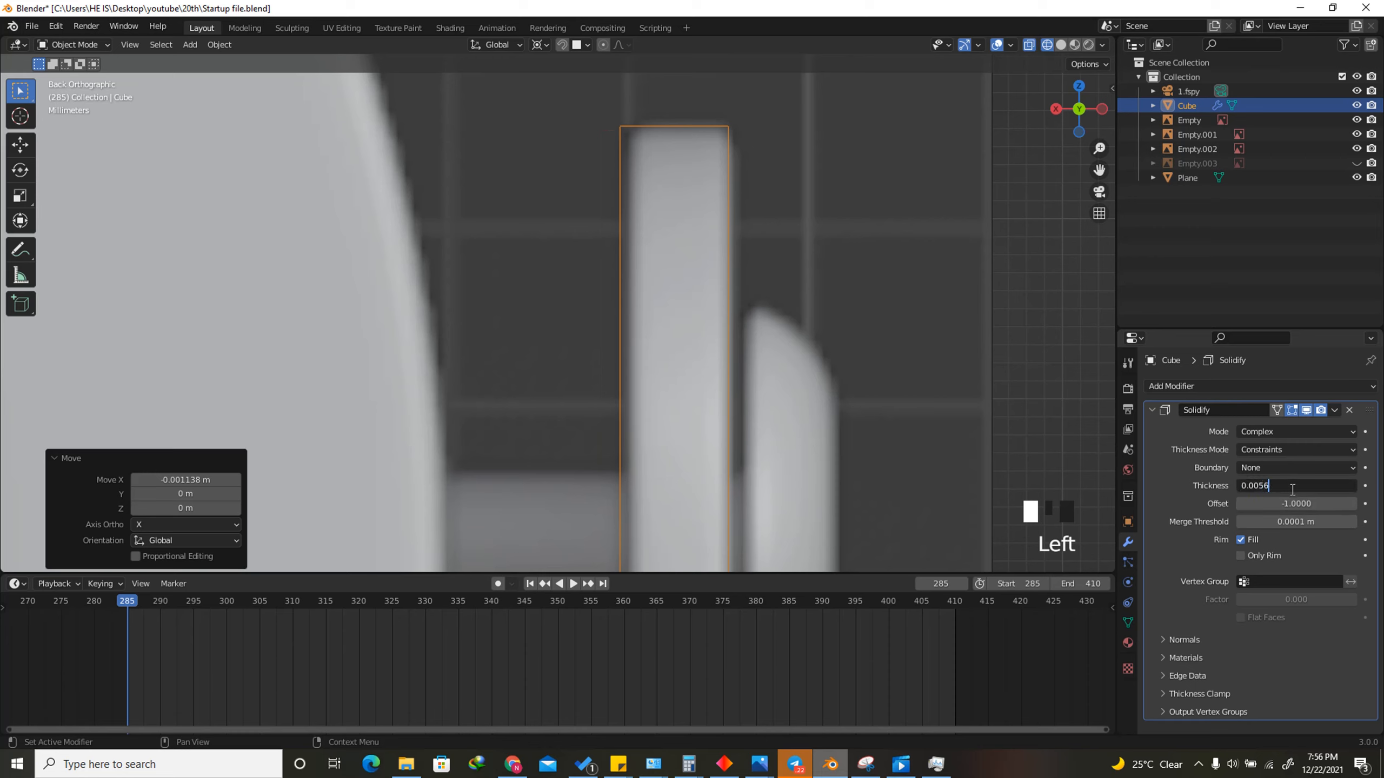
pyautogui.write('0.0056')
pyautogui.press('Return')
# In Edit Mode, shift the edges of the left leg in back view onto the reference, and apply the bracket's scale in Object Mode
pyautogui.scroll(-16, 865, 285)
pyautogui.scroll(5, 673, 221)
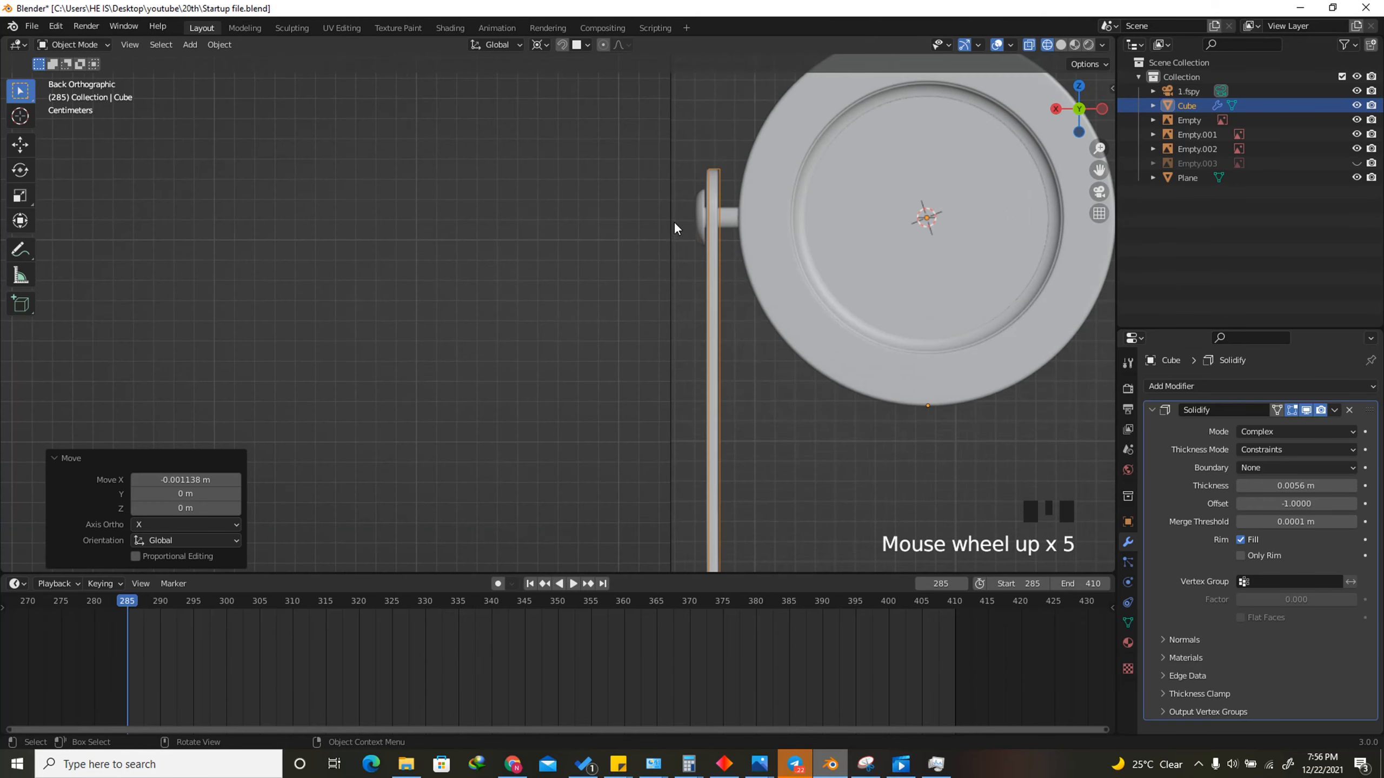
pyautogui.scroll(6, 708, 150)
pyautogui.scroll(-11, 700, 121)
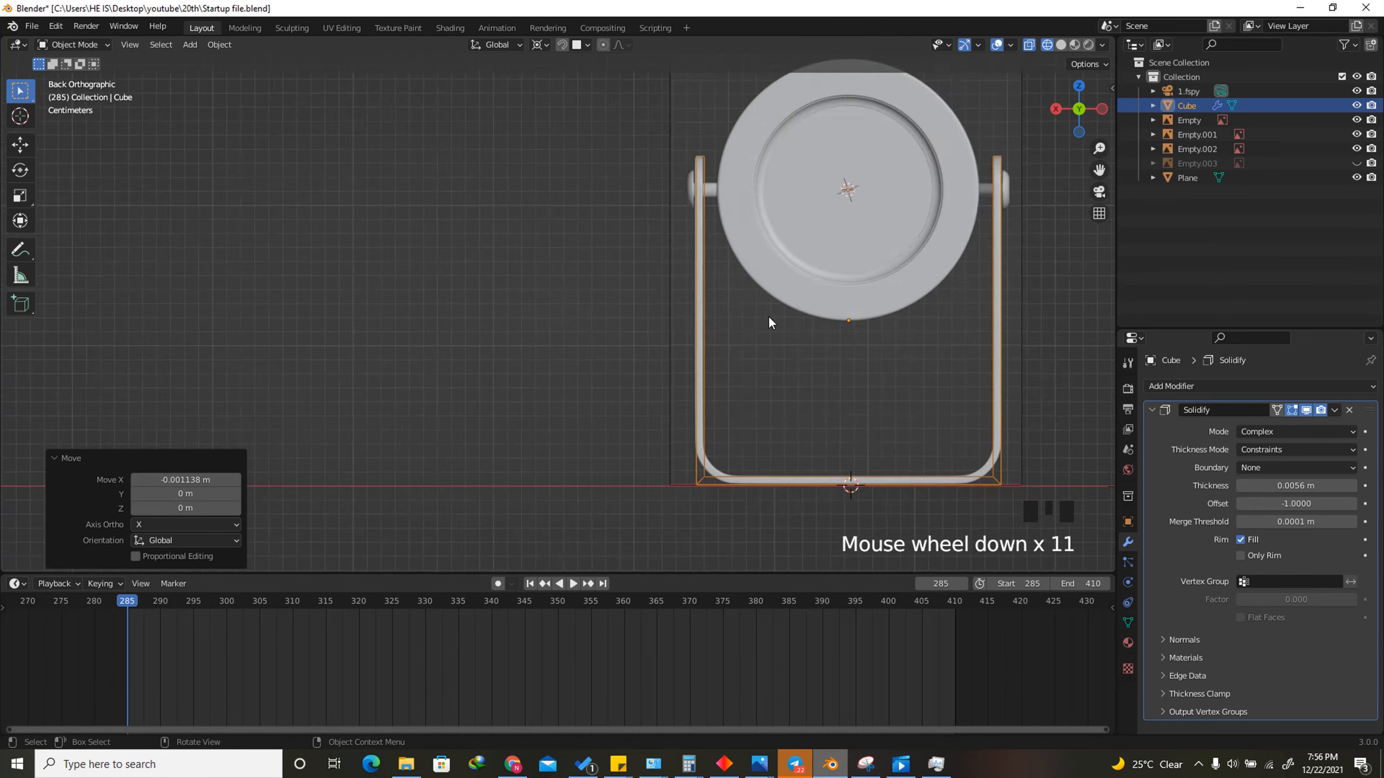
pyautogui.scroll(-2, 813, 288)
pyautogui.press('Tab')
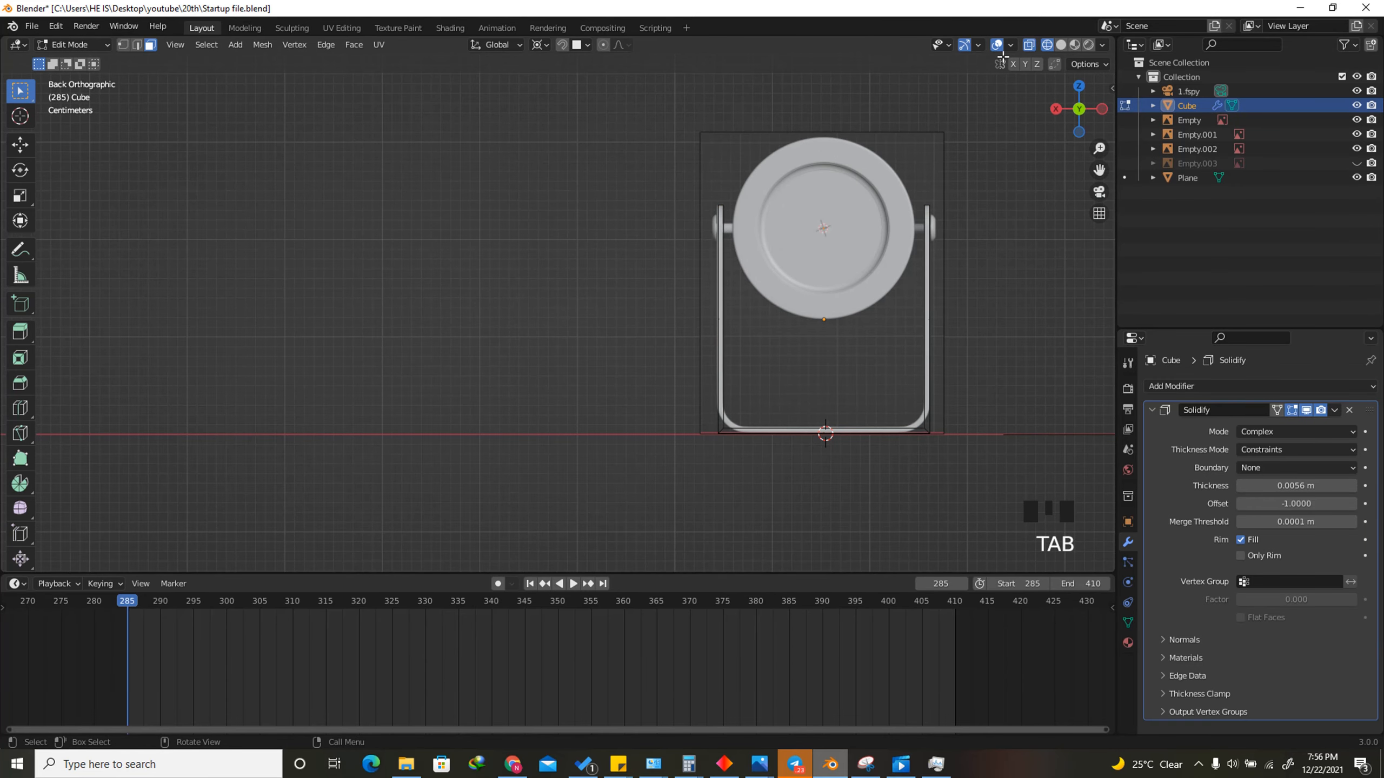
pyautogui.moveTo(651, 144); pyautogui.dragTo(821, 446)
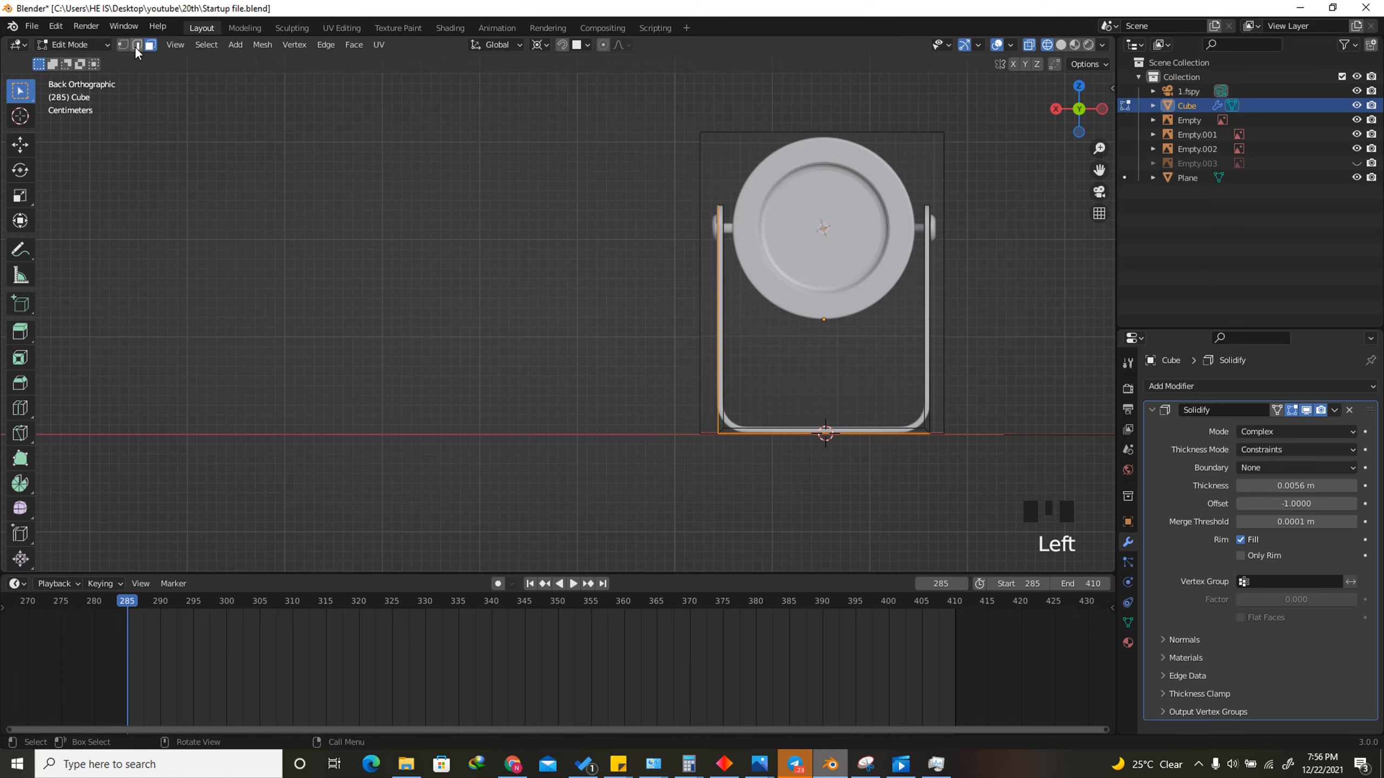
pyautogui.moveTo(608, 131); pyautogui.dragTo(769, 504)
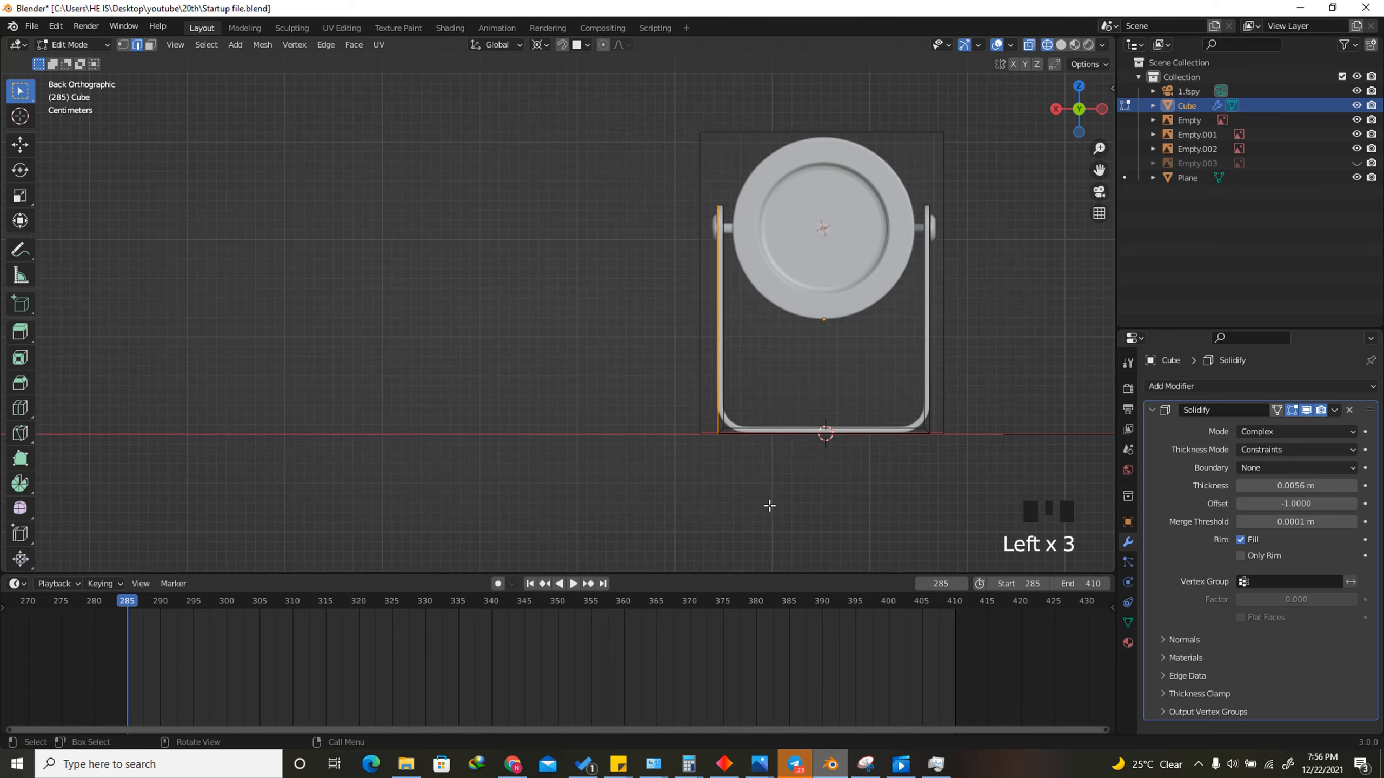
pyautogui.scroll(12, 694, 229)
pyautogui.scroll(4, 694, 229)
pyautogui.press('g')
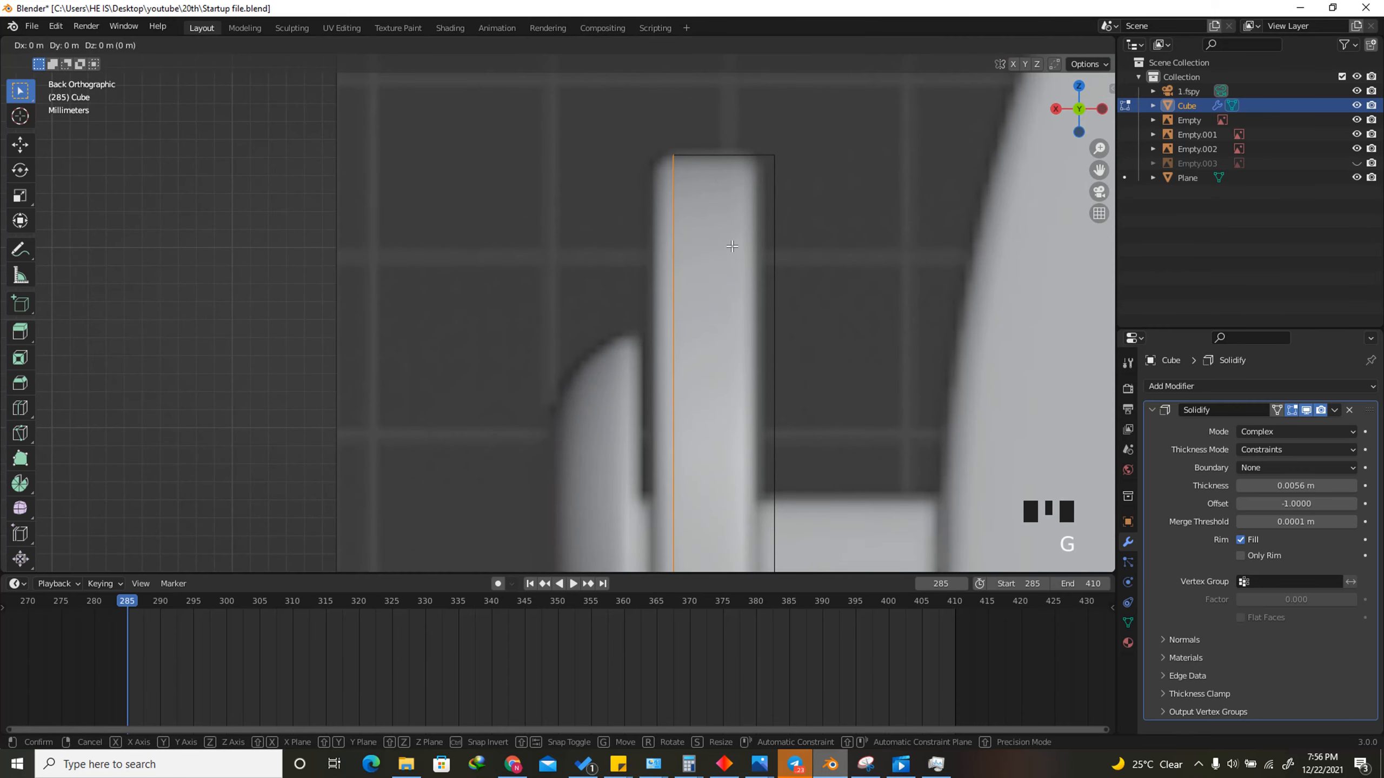
pyautogui.click(730, 239)
pyautogui.scroll(-15, 698, 148)
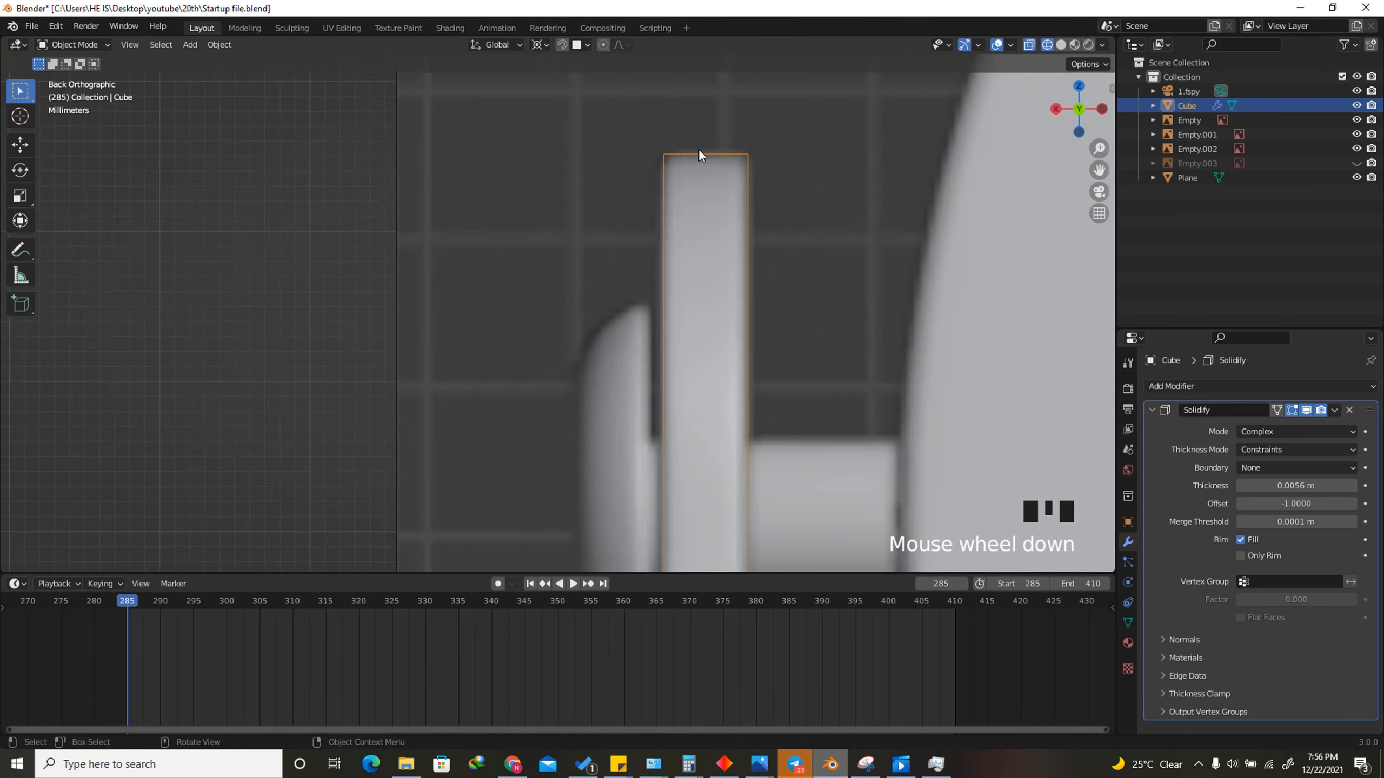
pyautogui.hotkey('ctrl', 'a')
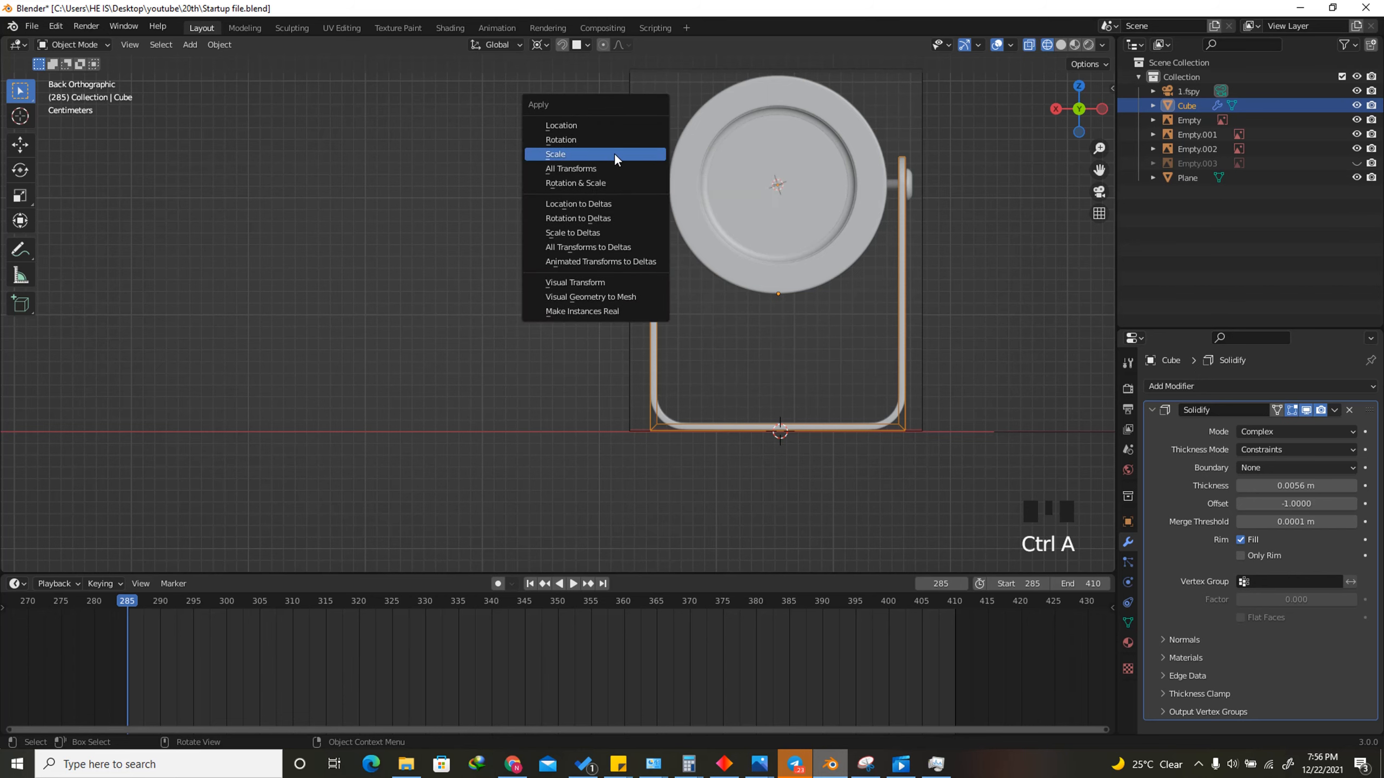
pyautogui.click(614, 153)
# Add a Bevel modifier to the bracket and switch the viewport to solid shading
pyautogui.moveTo(1080, 110); pyautogui.dragTo(1381, 521)
pyautogui.click(1240, 386)
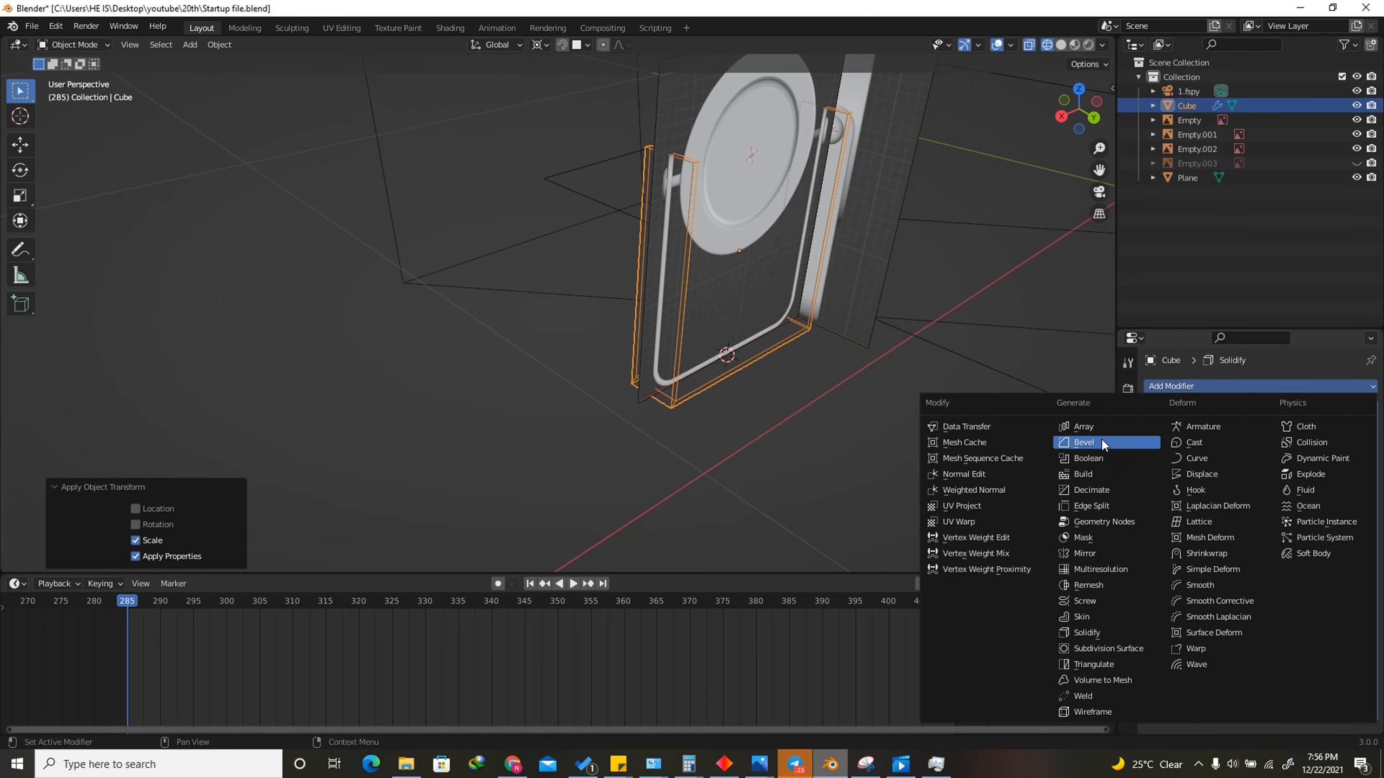
pyautogui.click(1100, 438)
pyautogui.click(1061, 45)
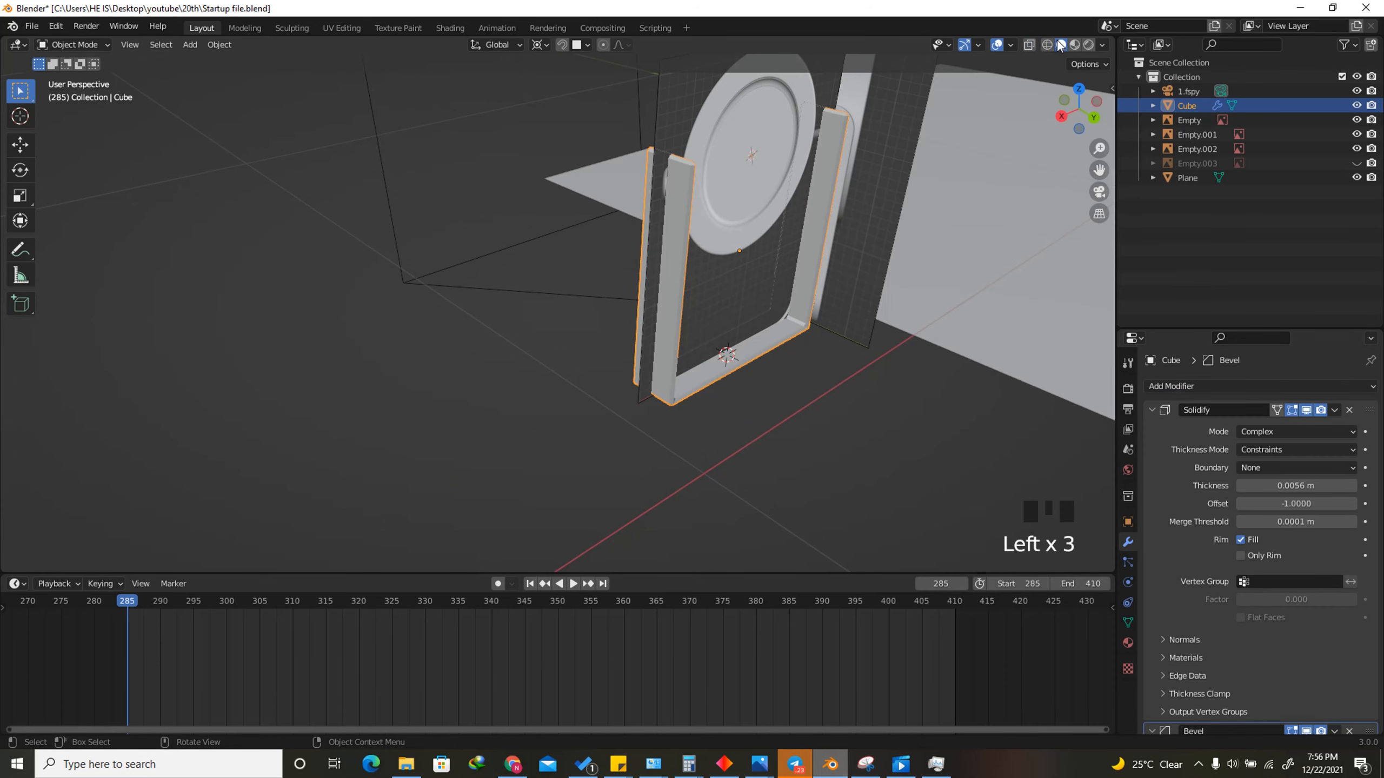
pyautogui.scroll(6, 726, 108)
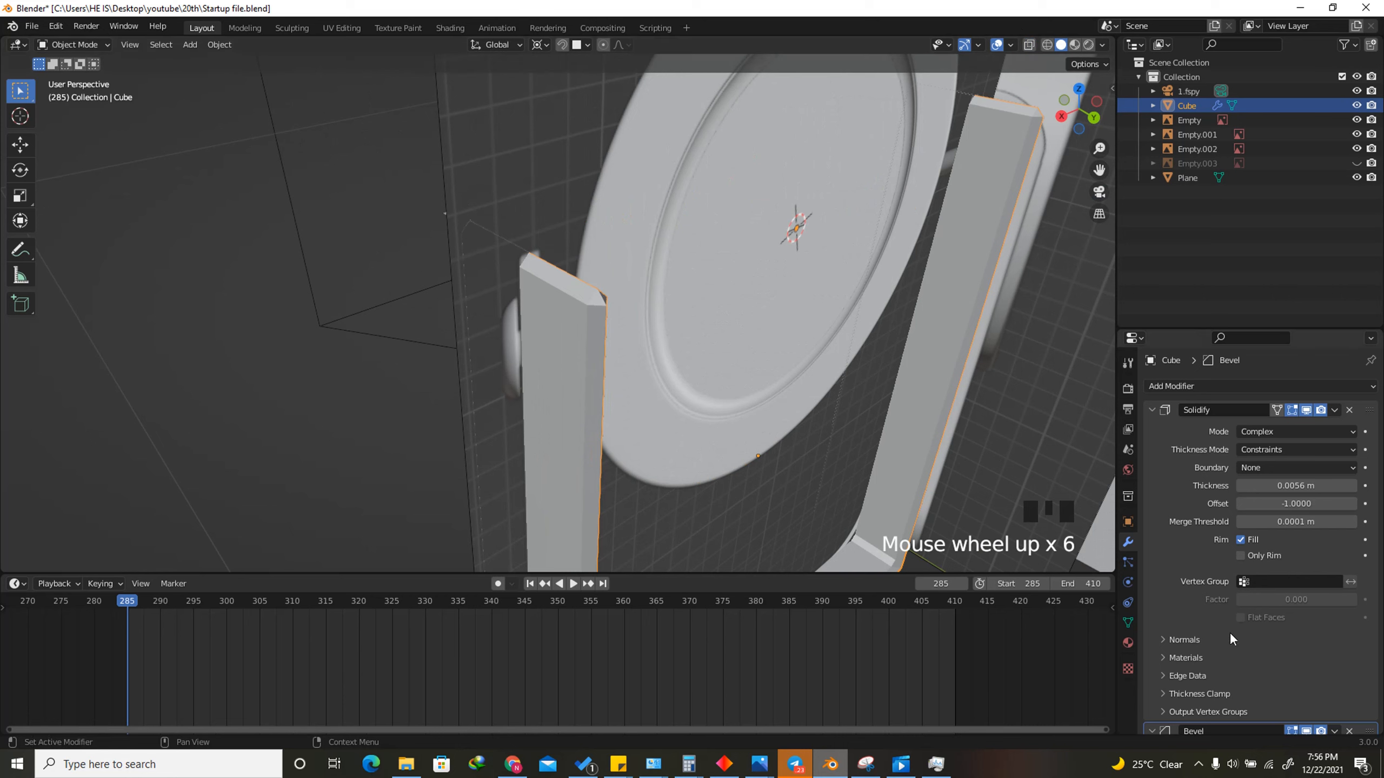
# Set the Bevel modifier's amount to 0.001 m and its segments to 4
pyautogui.scroll(-11, 1226, 600)
pyautogui.click(1303, 604)
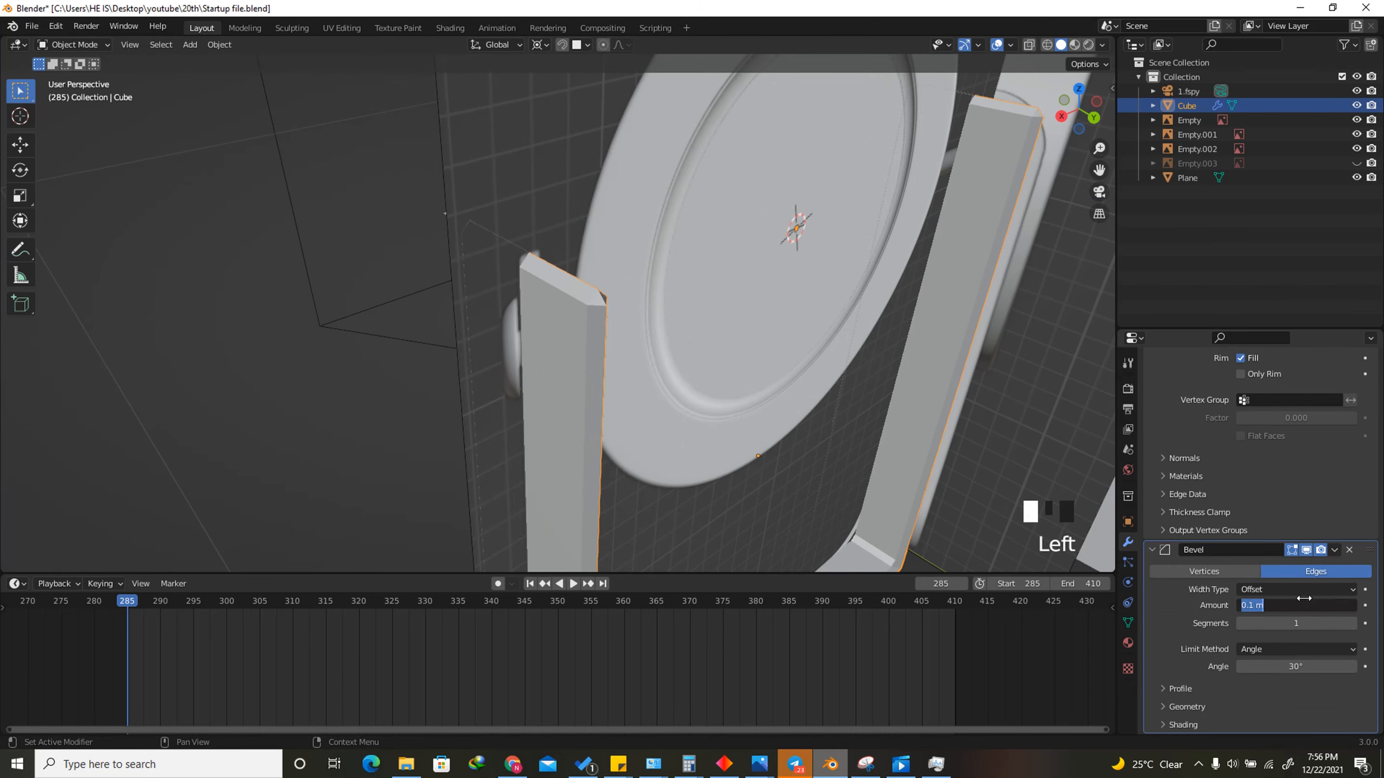
pyautogui.write('.001')
pyautogui.press('Return')
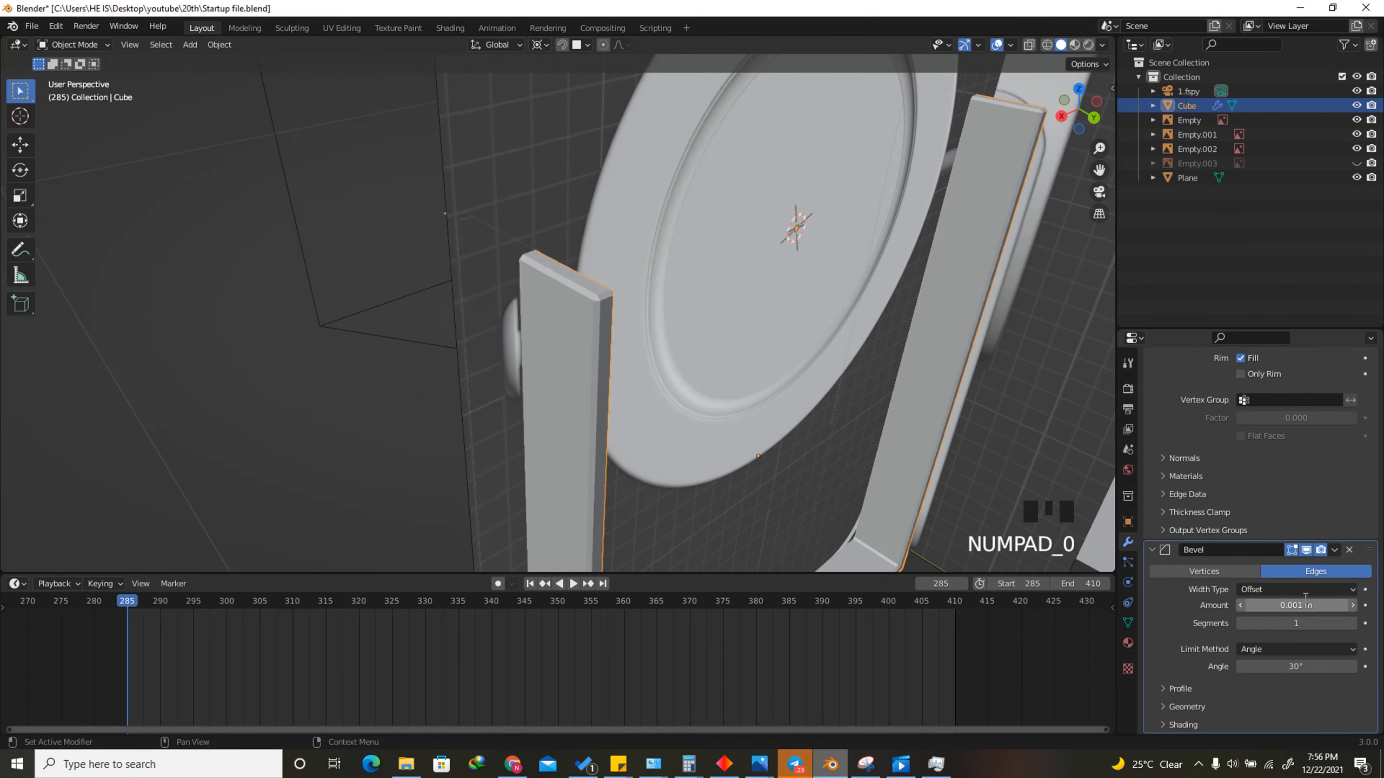
pyautogui.click(1292, 623)
pyautogui.write('4')
pyautogui.press('Return')
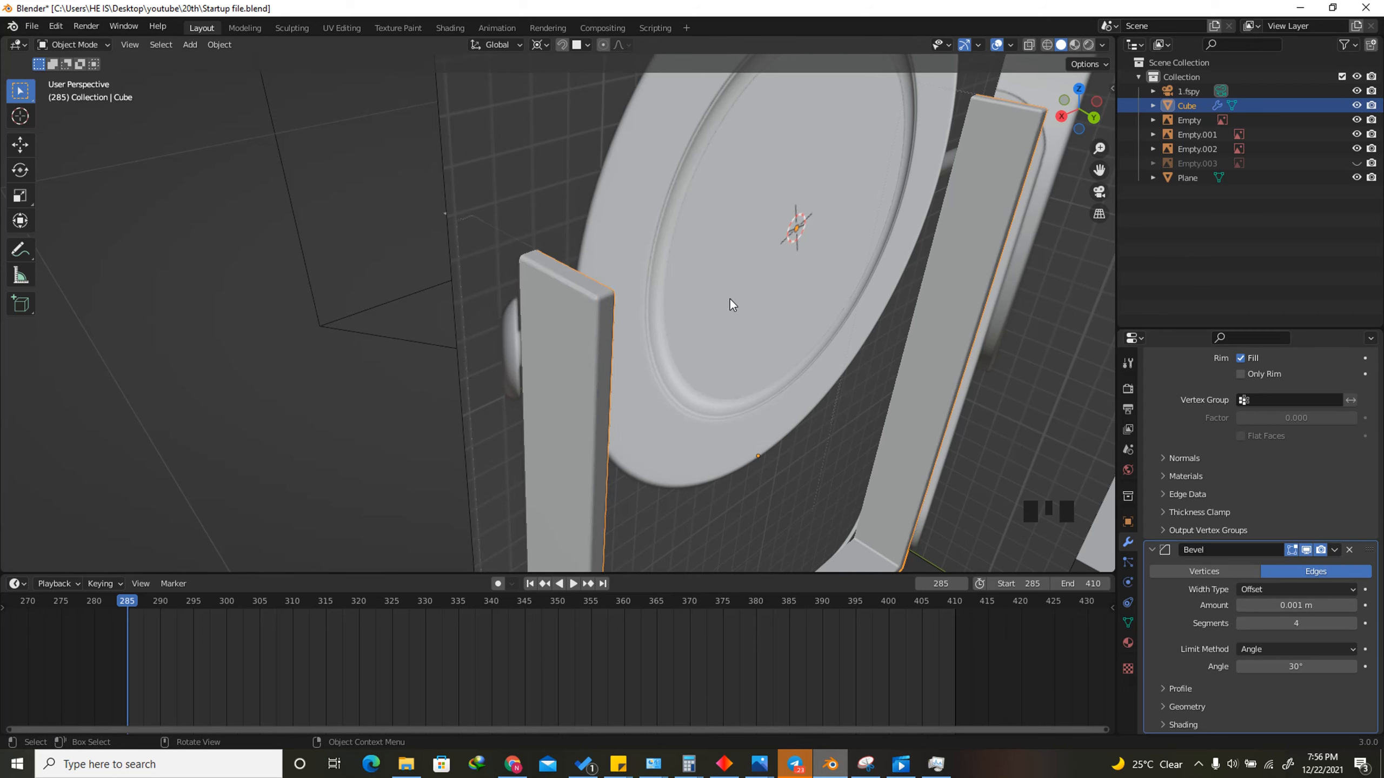
# Round the tops of both bracket legs with a vertex bevel on their upper corners, 0.0227 m wide with 4 segments, matching the side reference
pyautogui.press('Tab')
pyautogui.click(126, 45)
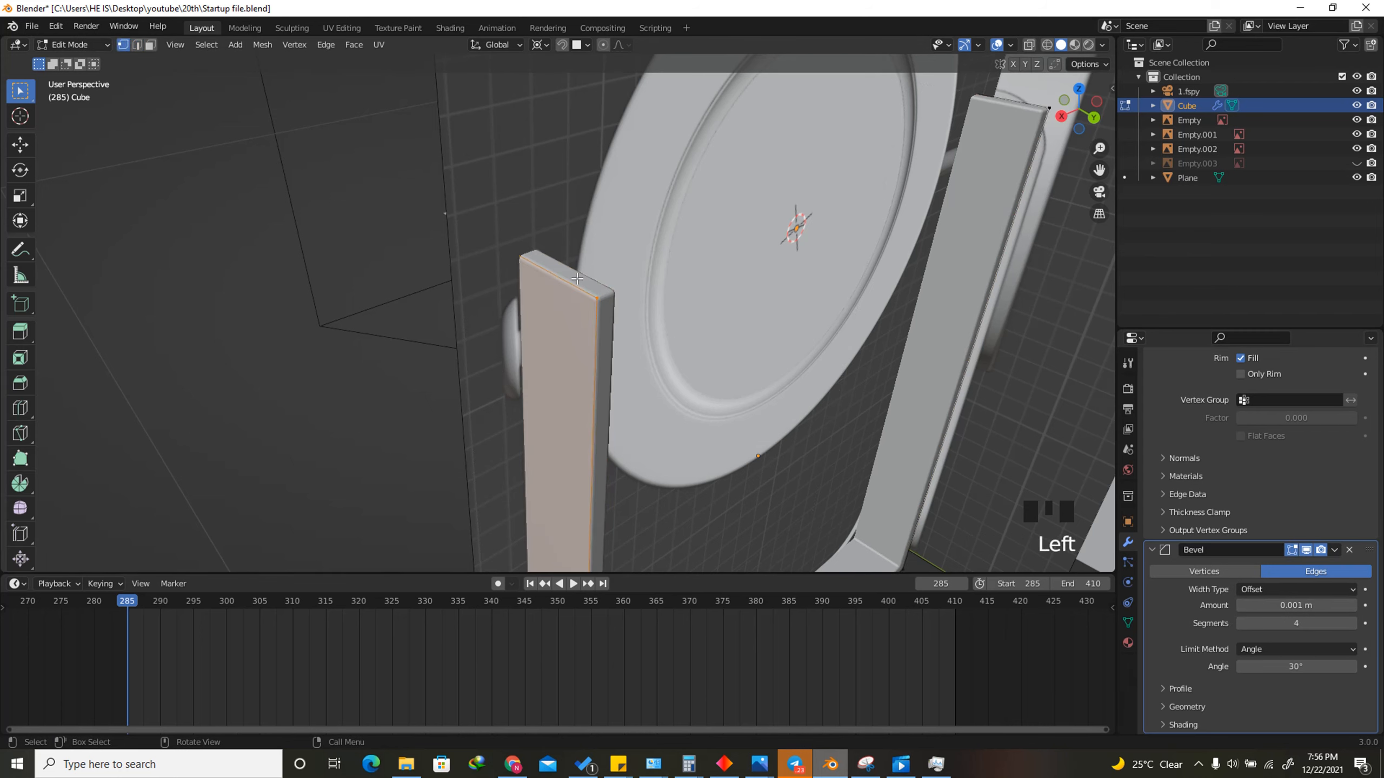
pyautogui.scroll(-2, 509, 339)
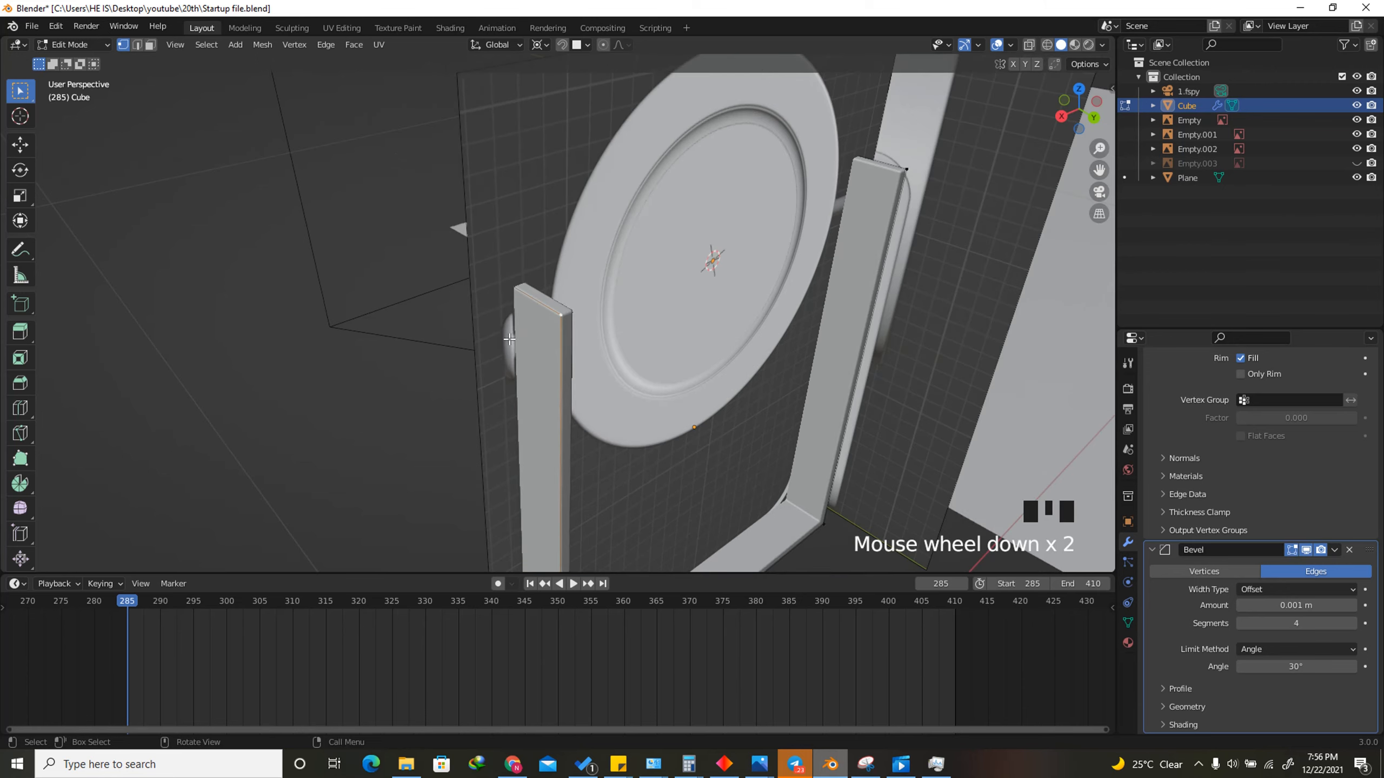
pyautogui.moveTo(1079, 109); pyautogui.dragTo(1033, 132)
pyautogui.scroll(8, 856, 321)
pyautogui.keyDown('shift'); pyautogui.click(858, 322); pyautogui.keyUp('shift')
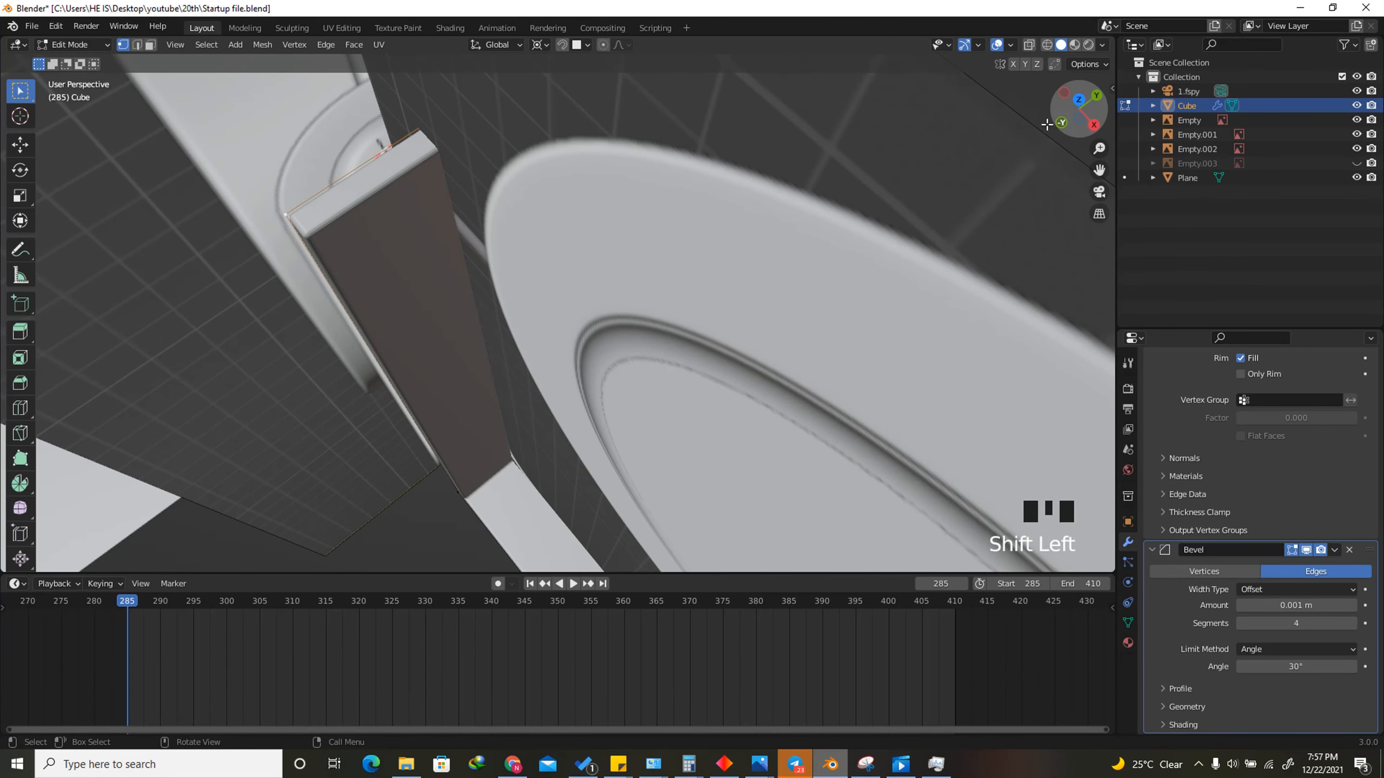
pyautogui.click(1095, 128)
pyautogui.scroll(-5, 776, 202)
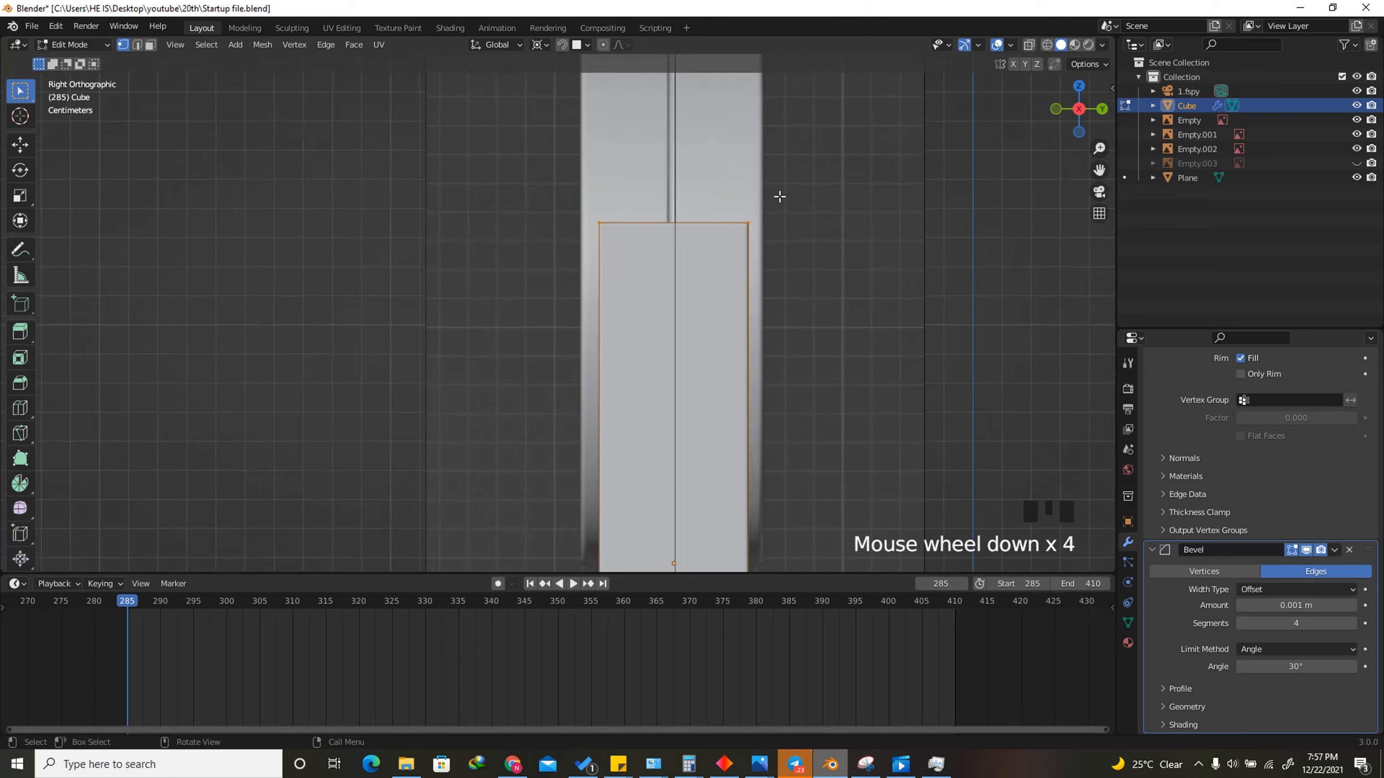
pyautogui.click(1028, 44)
pyautogui.scroll(7, 687, 298)
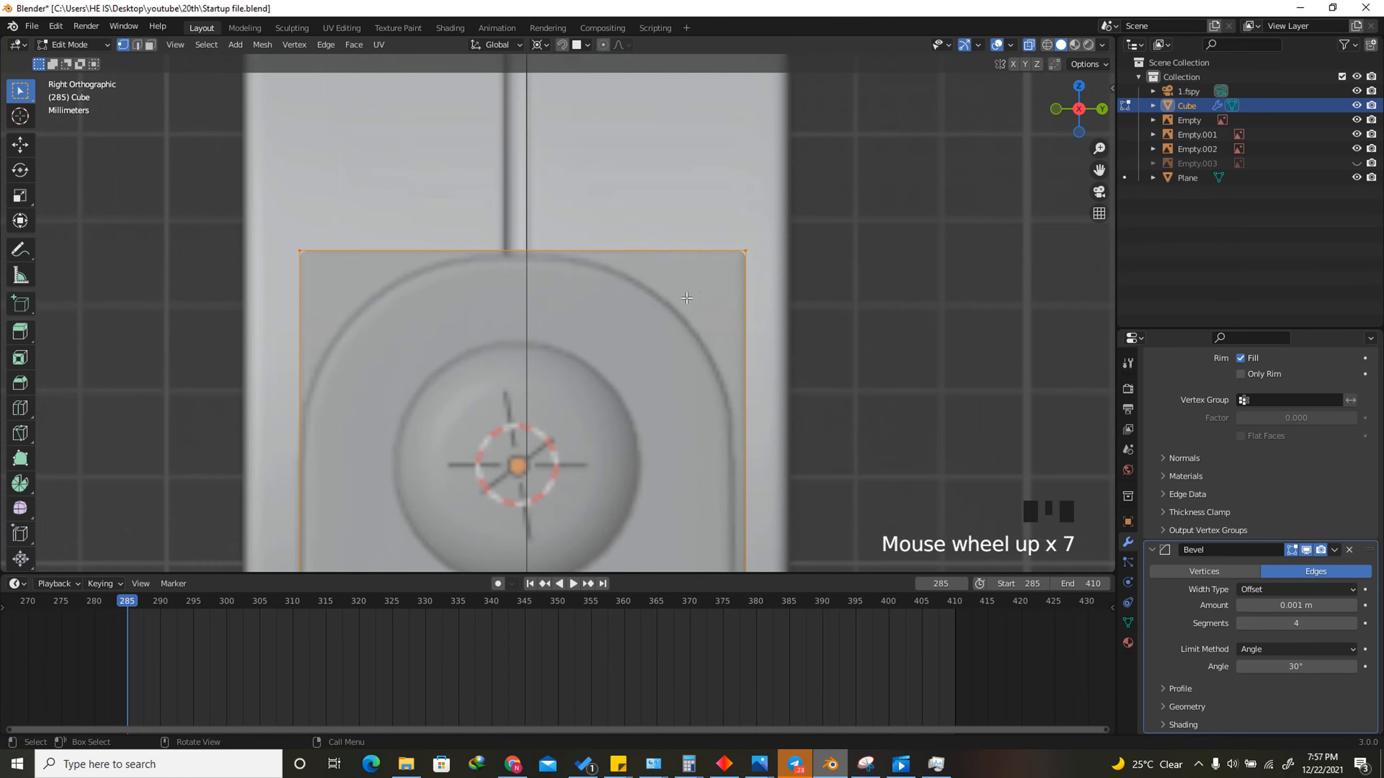
pyautogui.rightClick(686, 298)
pyautogui.click(649, 88)
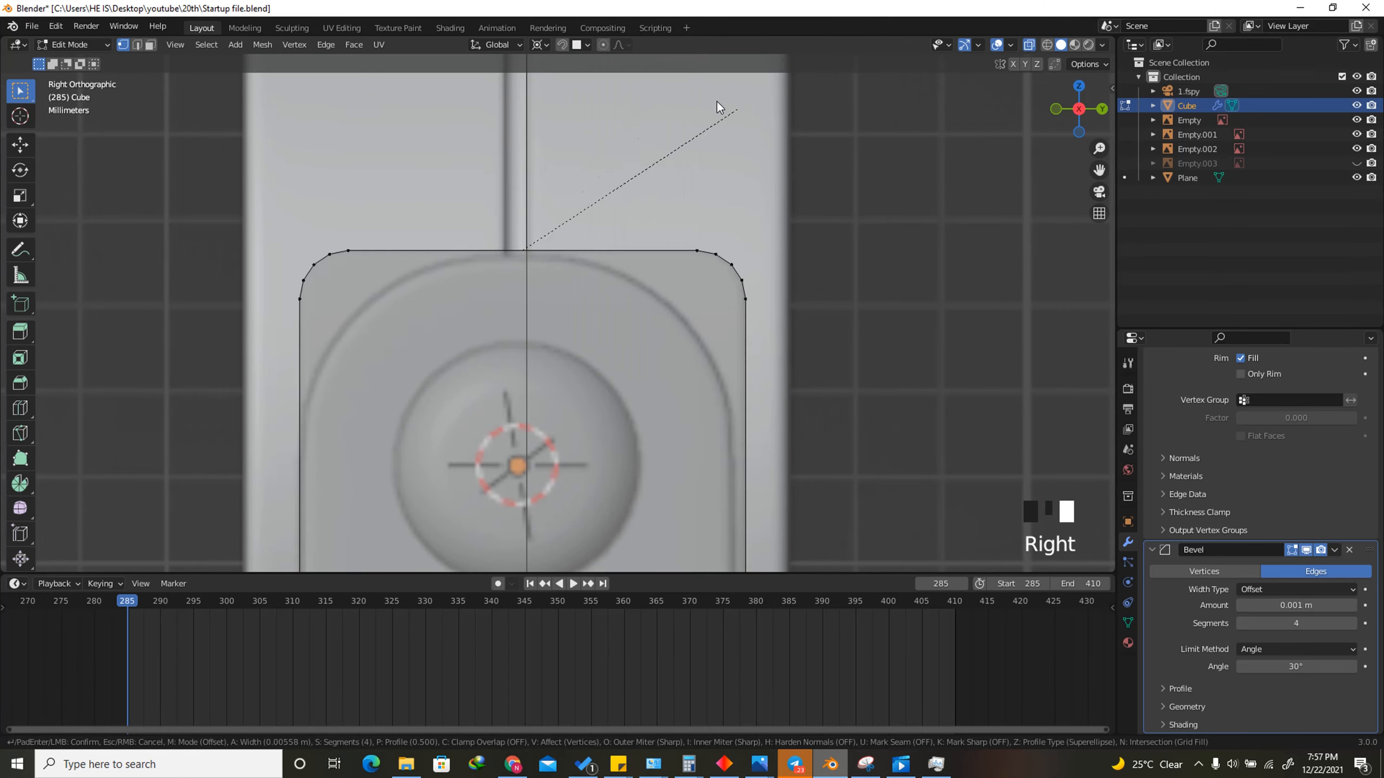
pyautogui.click(905, 116)
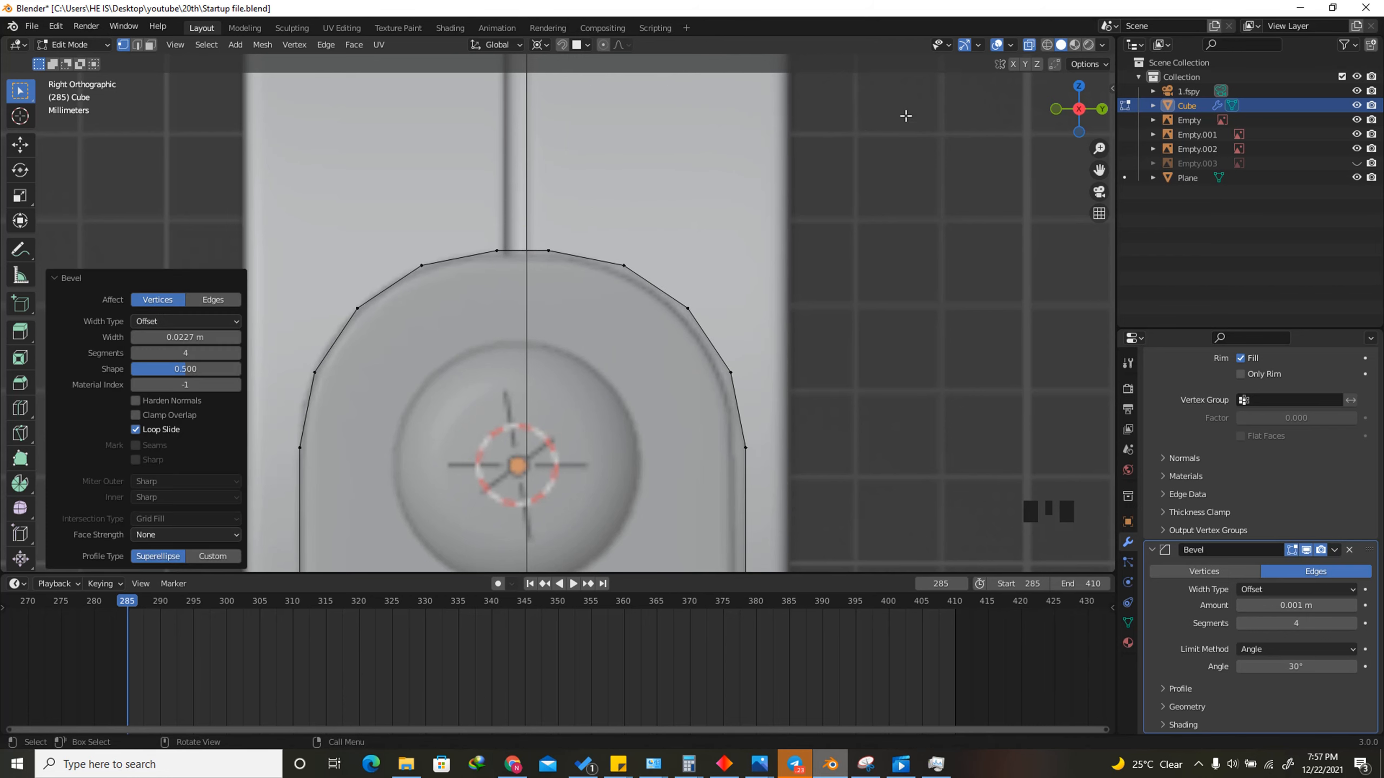
# Examine the bracket's rounded leg tops in perspective without X-ray, and switch to Object Mode in back view
pyautogui.scroll(-8, 757, 272)
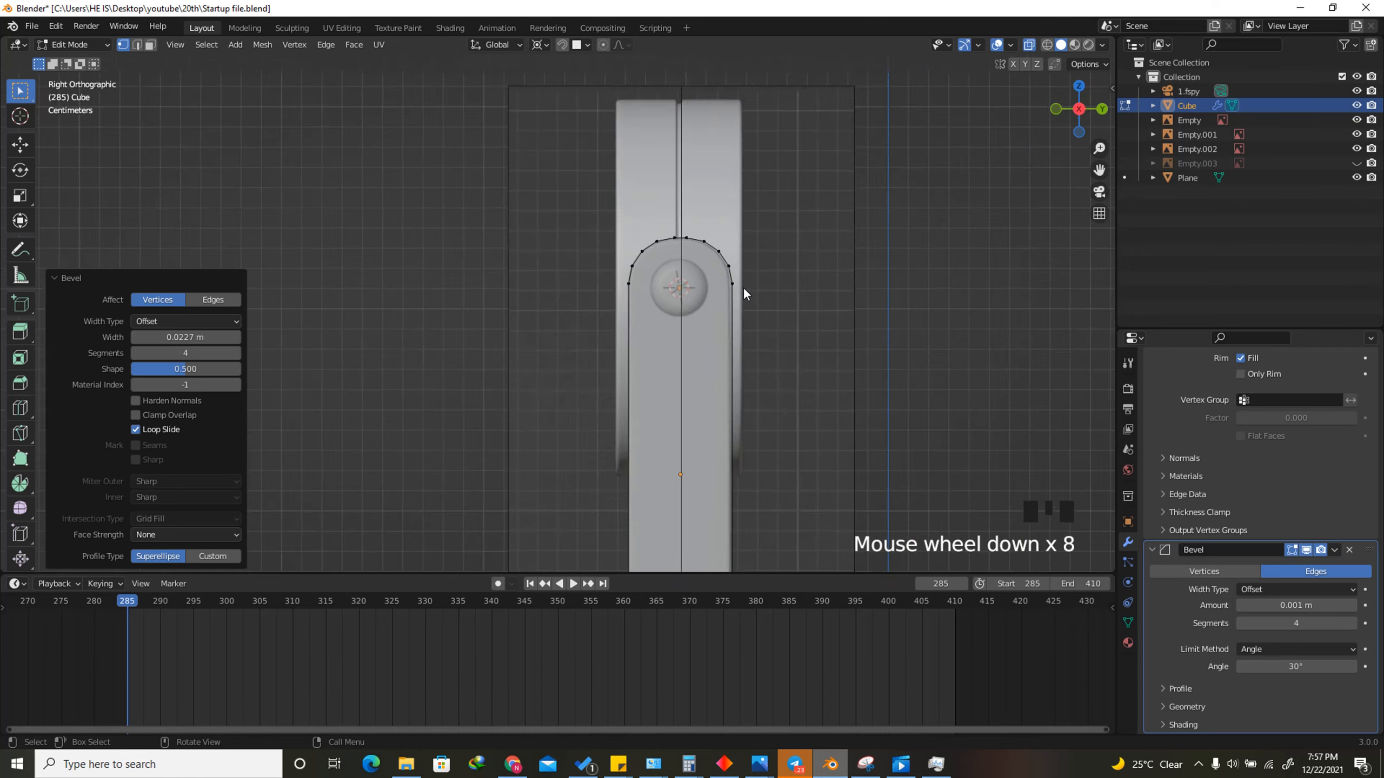
pyautogui.moveTo(744, 293); pyautogui.dragTo(889, 251, button='middle')
pyautogui.click(1031, 45)
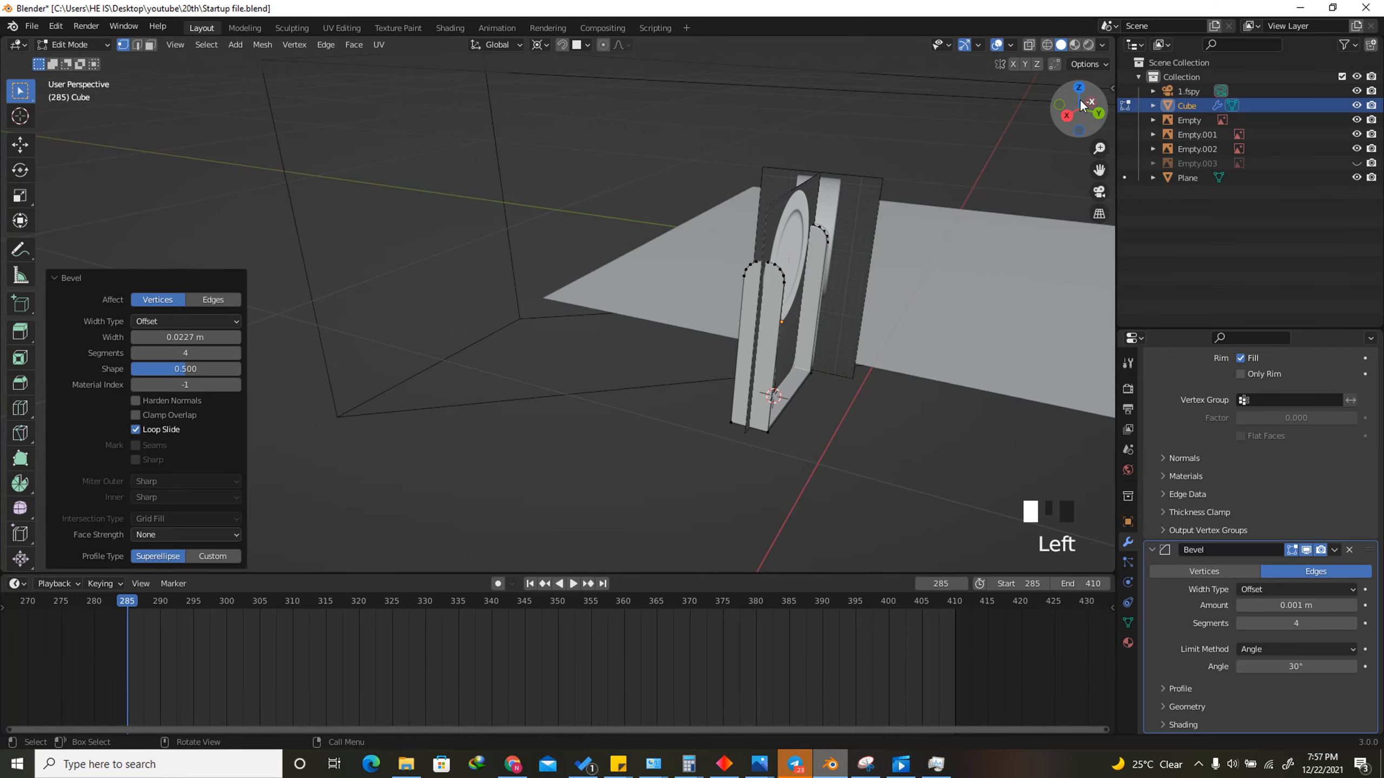
pyautogui.moveTo(1084, 109); pyautogui.dragTo(1076, 112)
pyautogui.scroll(4, 769, 312)
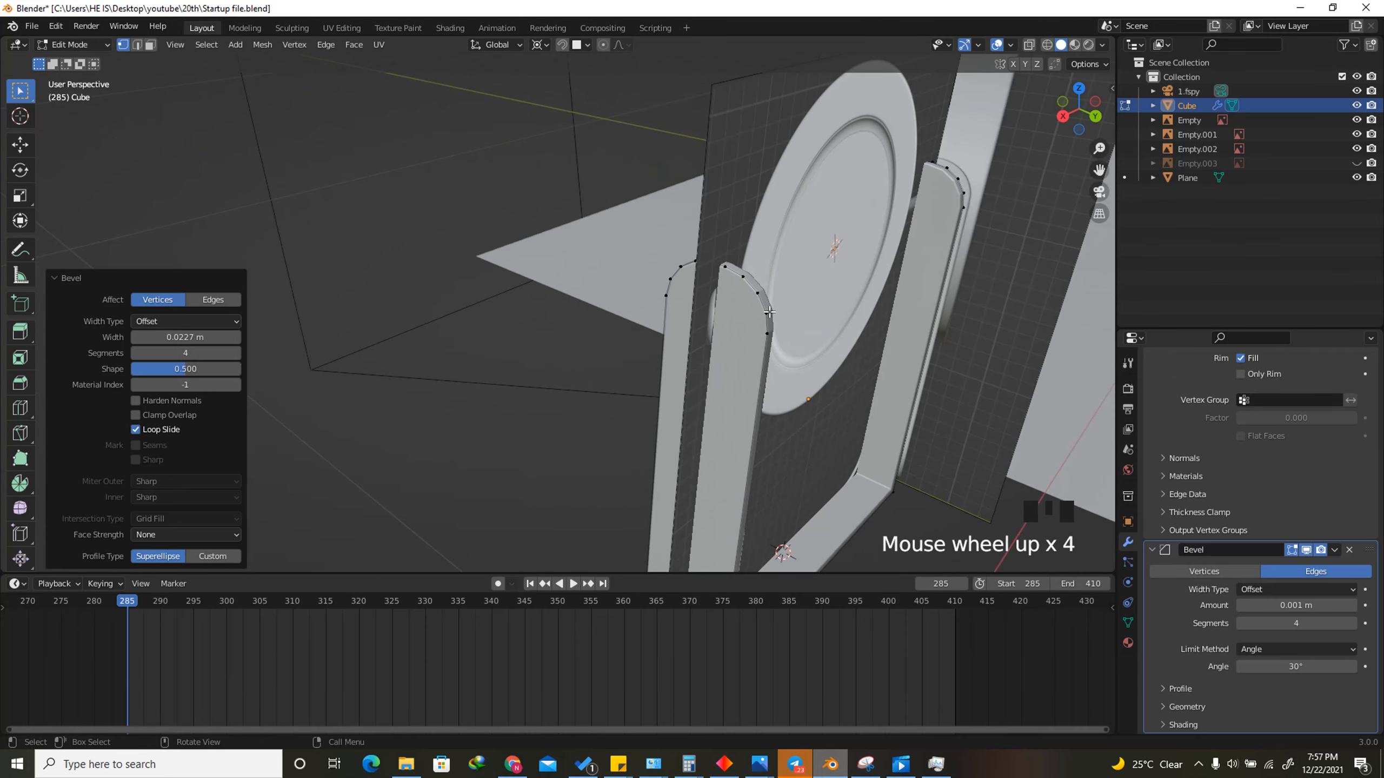
pyautogui.click(1097, 117)
pyautogui.scroll(5, 473, 173)
pyautogui.press('Tab')
pyautogui.scroll(3, 477, 249)
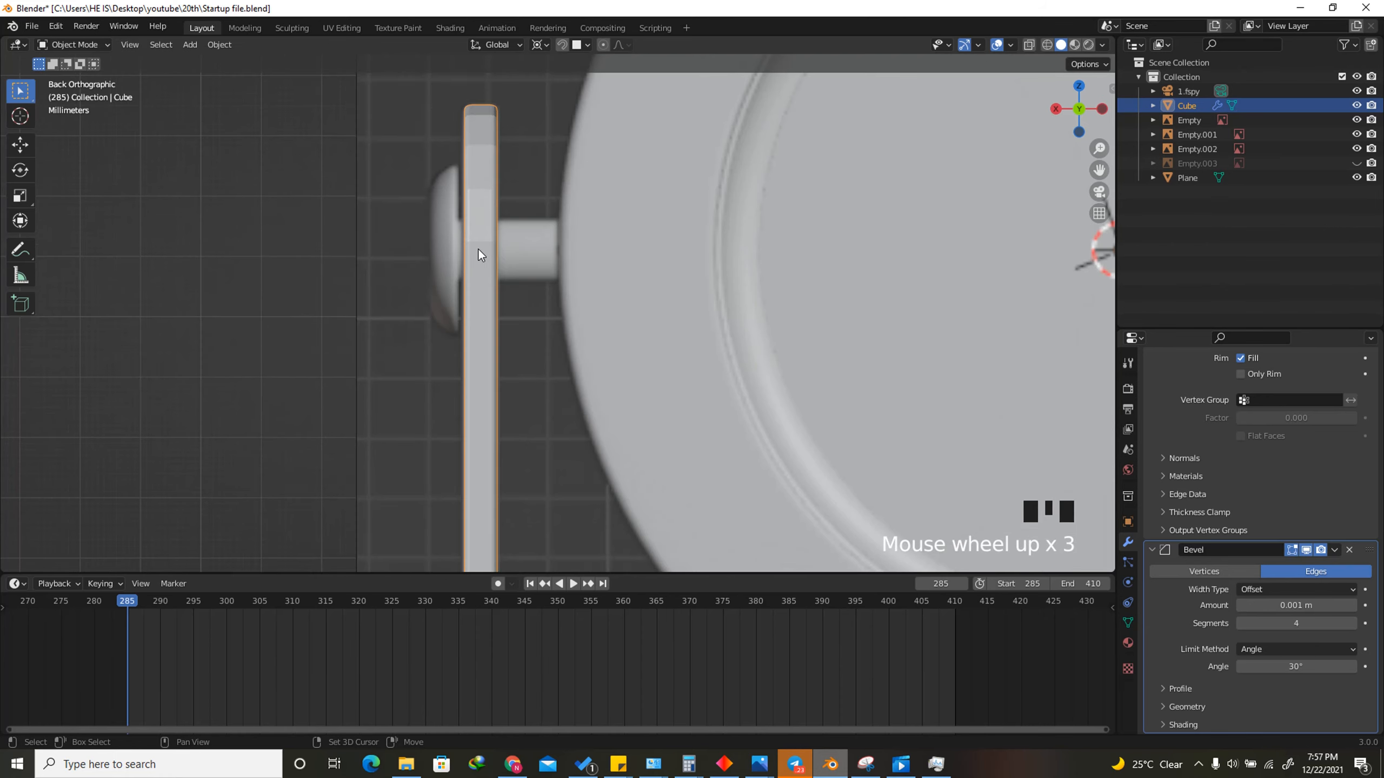
# Add a cylinder at the 3D cursor on the bracket leg's pivot and rotate it 90° about X and 90° about Z
pyautogui.hotkey('shift', 'a')
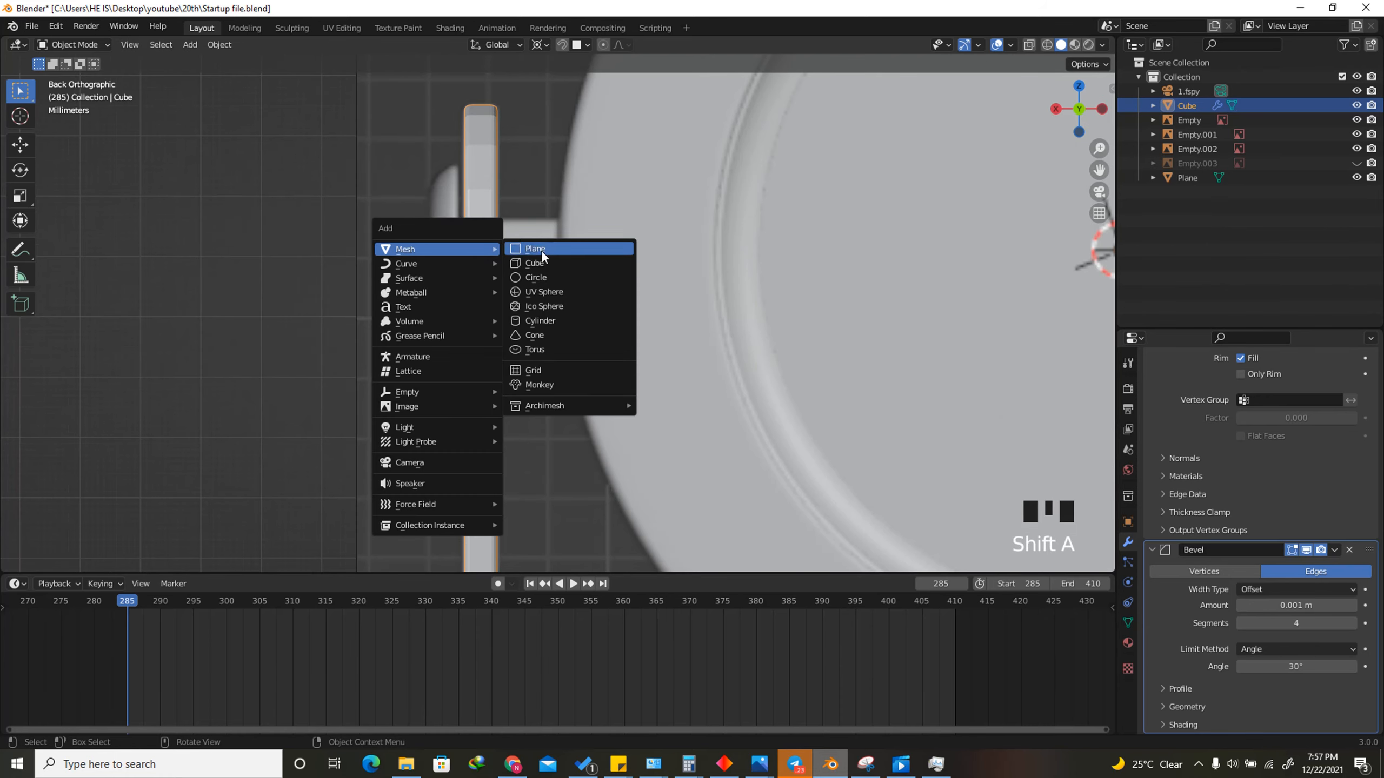
pyautogui.click(549, 319)
pyautogui.scroll(-17, 552, 283)
pyautogui.scroll(3, 629, 286)
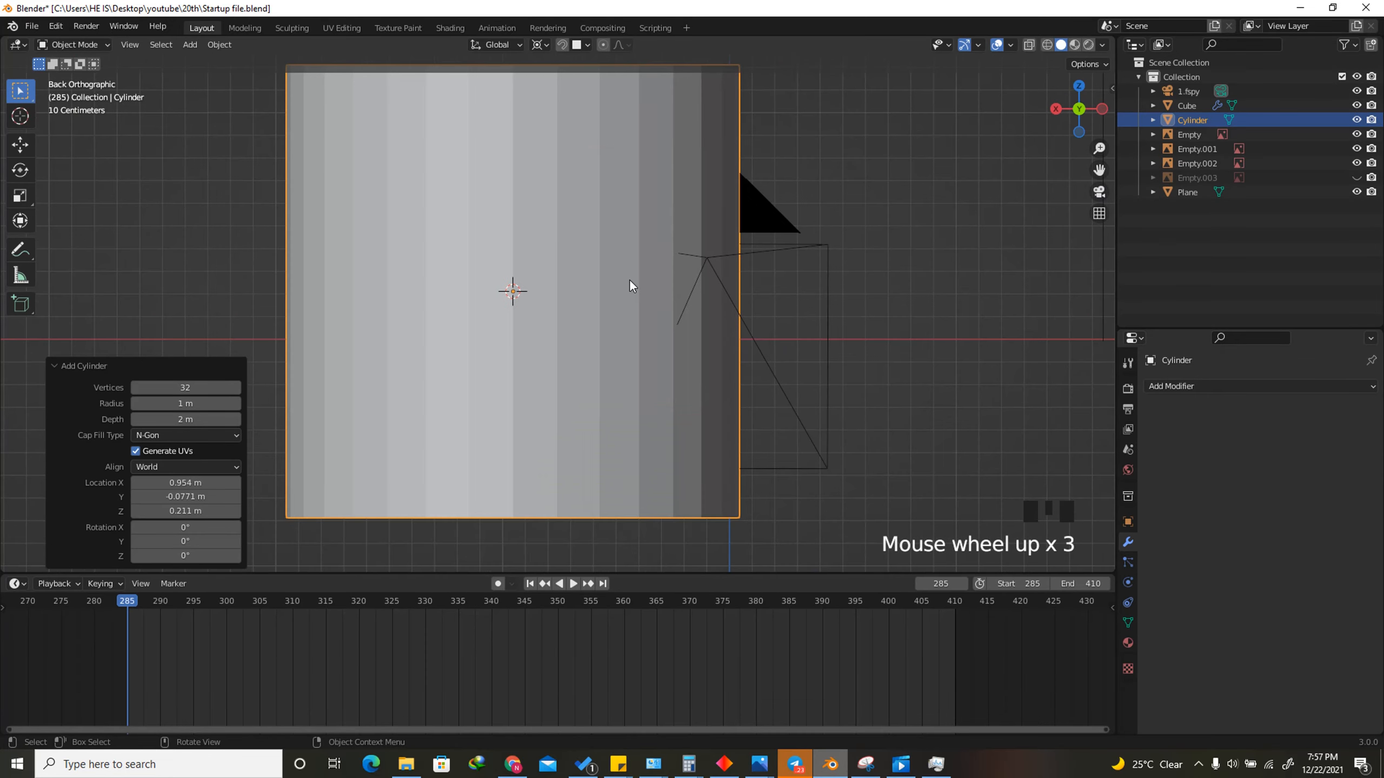
pyautogui.write('rx90')
pyautogui.press('Return')
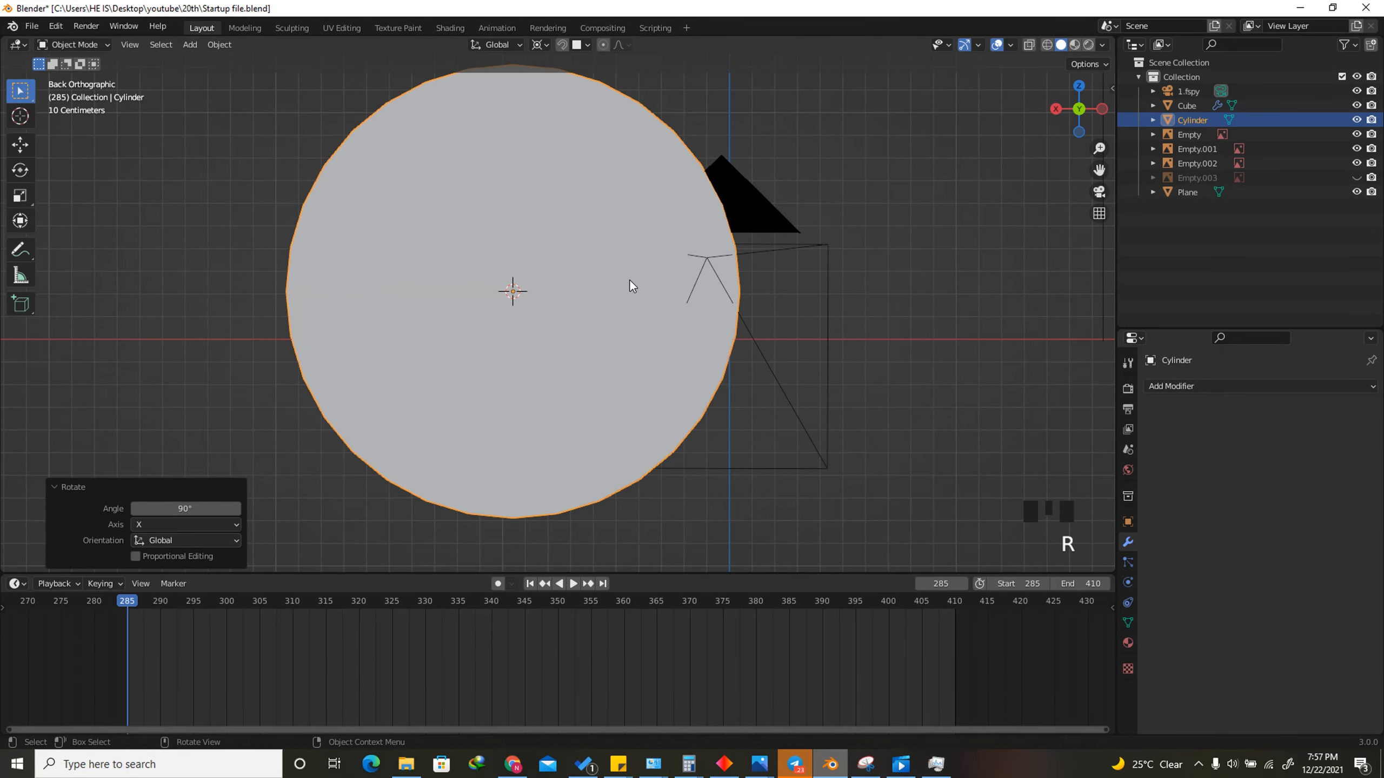
pyautogui.write('rz90')
pyautogui.press('Return')
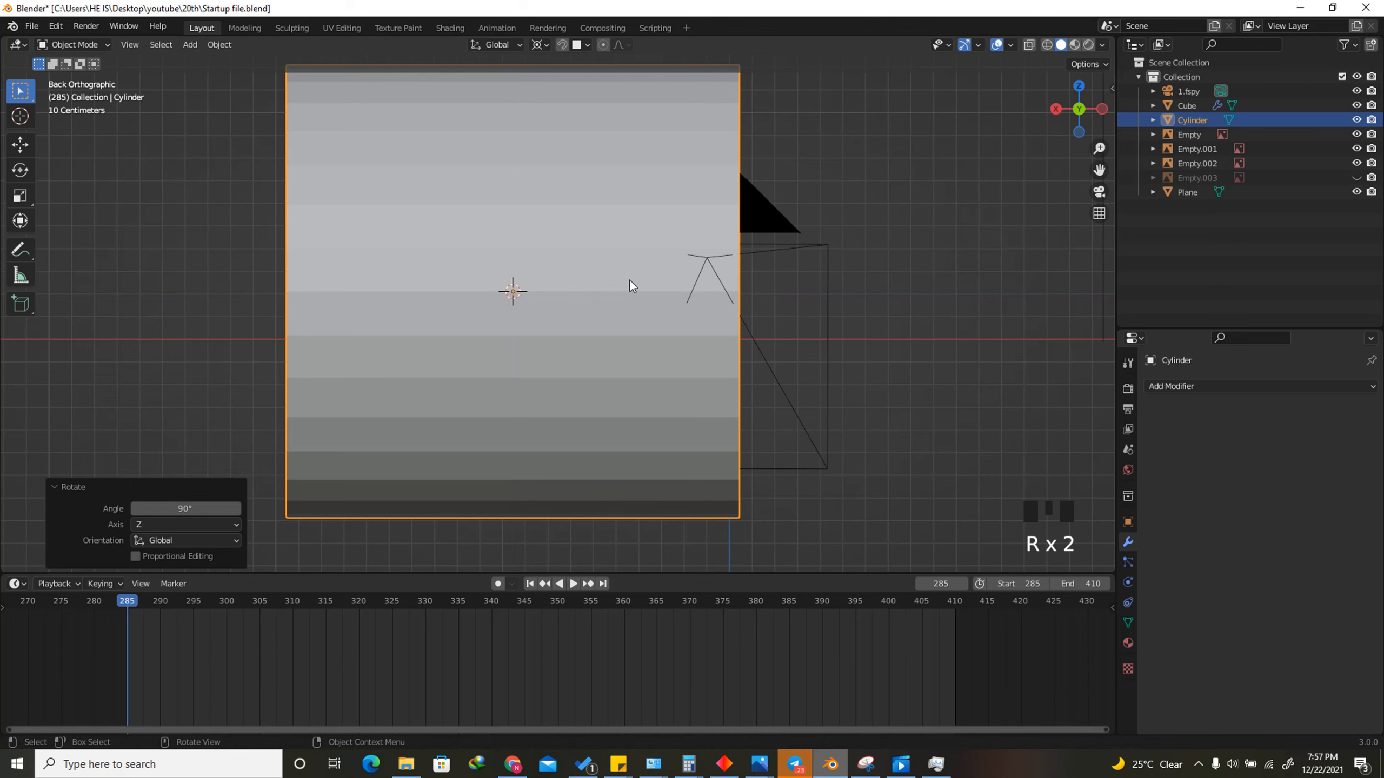
# Scale the cylinder by 0.107 and turn on X-ray to see the reference through it
pyautogui.press('s')
pyautogui.click(526, 305)
pyautogui.scroll(2, 510, 145)
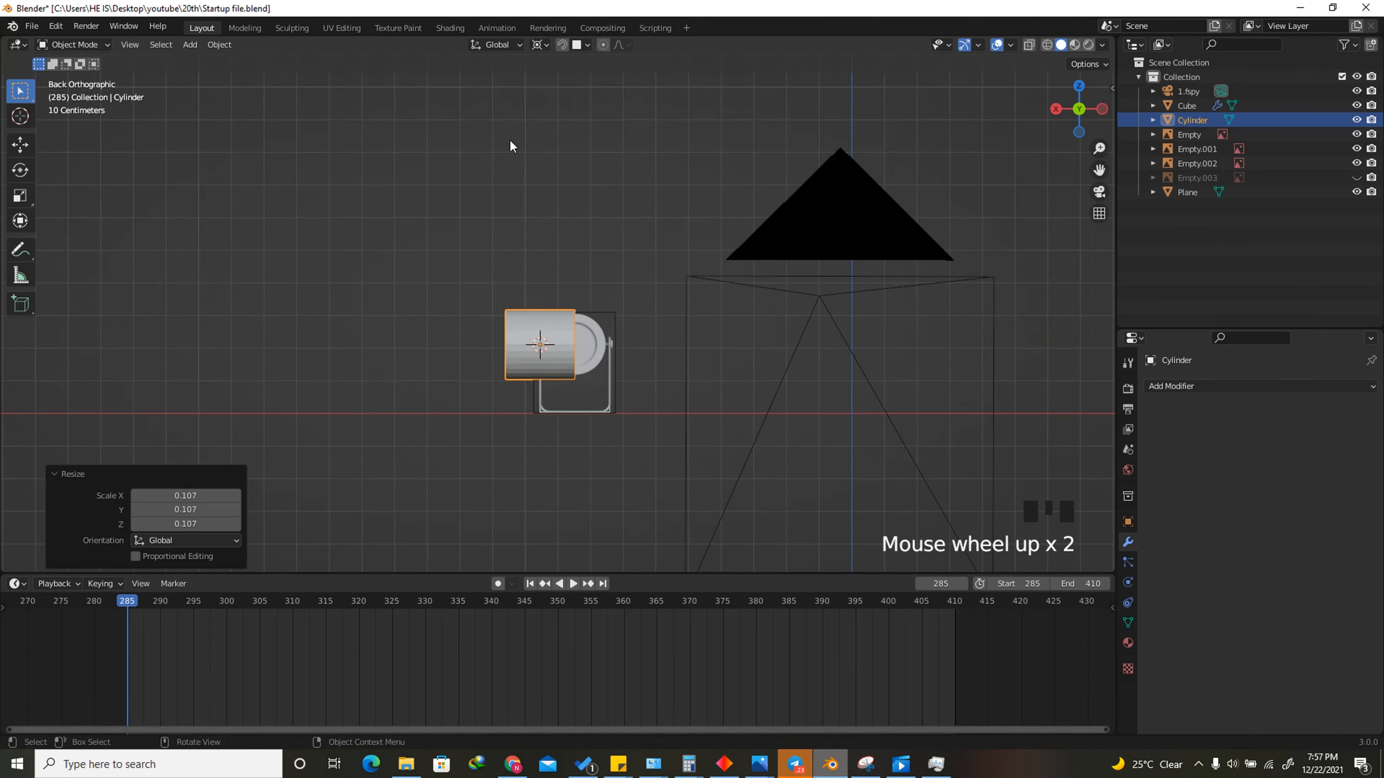
pyautogui.click(1029, 45)
pyautogui.scroll(5, 640, 426)
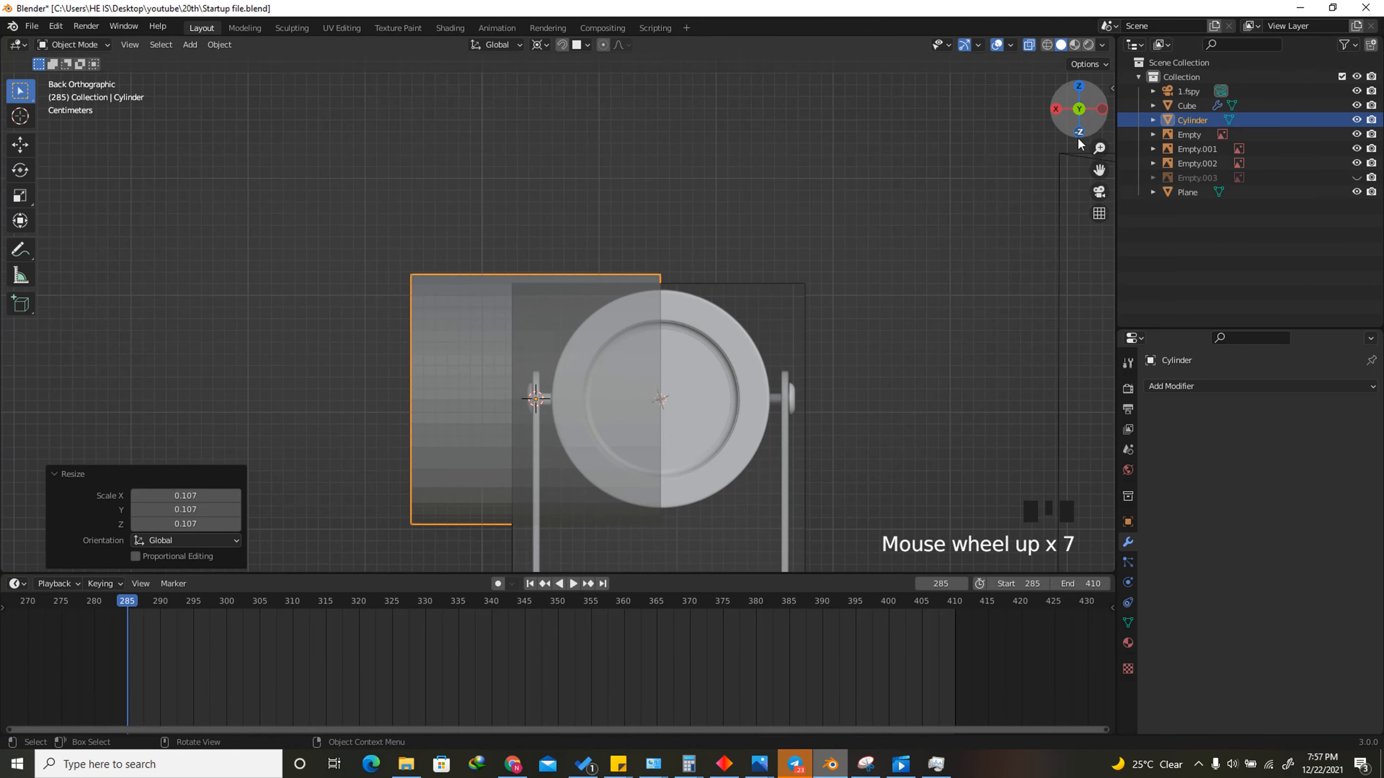
# Switch to wireframe shading and shrink the cylinder further, finishing with a 0.284 scale, to match the reference pin's diameter
pyautogui.click(1050, 43)
pyautogui.scroll(-3, 571, 262)
pyautogui.press('s')
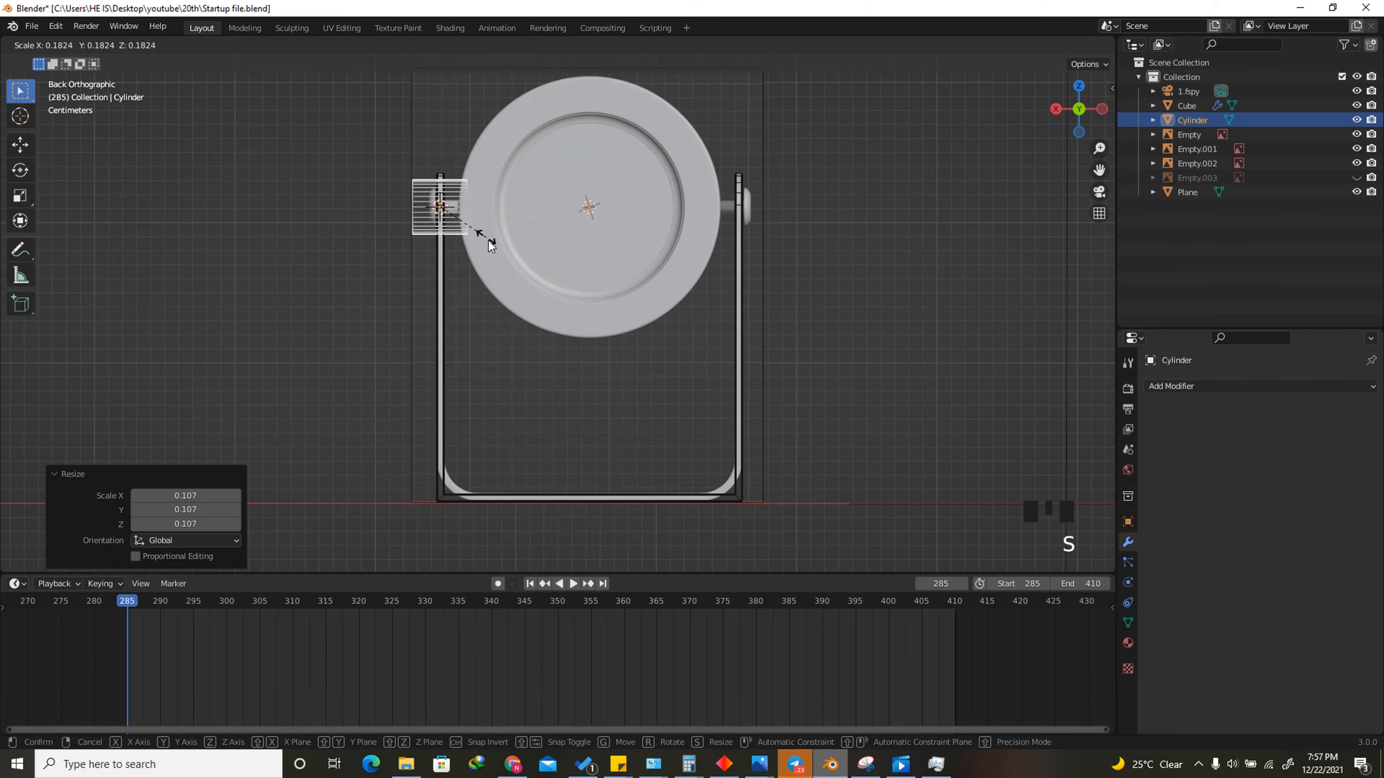
pyautogui.click(479, 229)
pyautogui.scroll(5, 402, 123)
pyautogui.scroll(3, 523, 366)
pyautogui.press('s')
pyautogui.scroll(6, 496, 328)
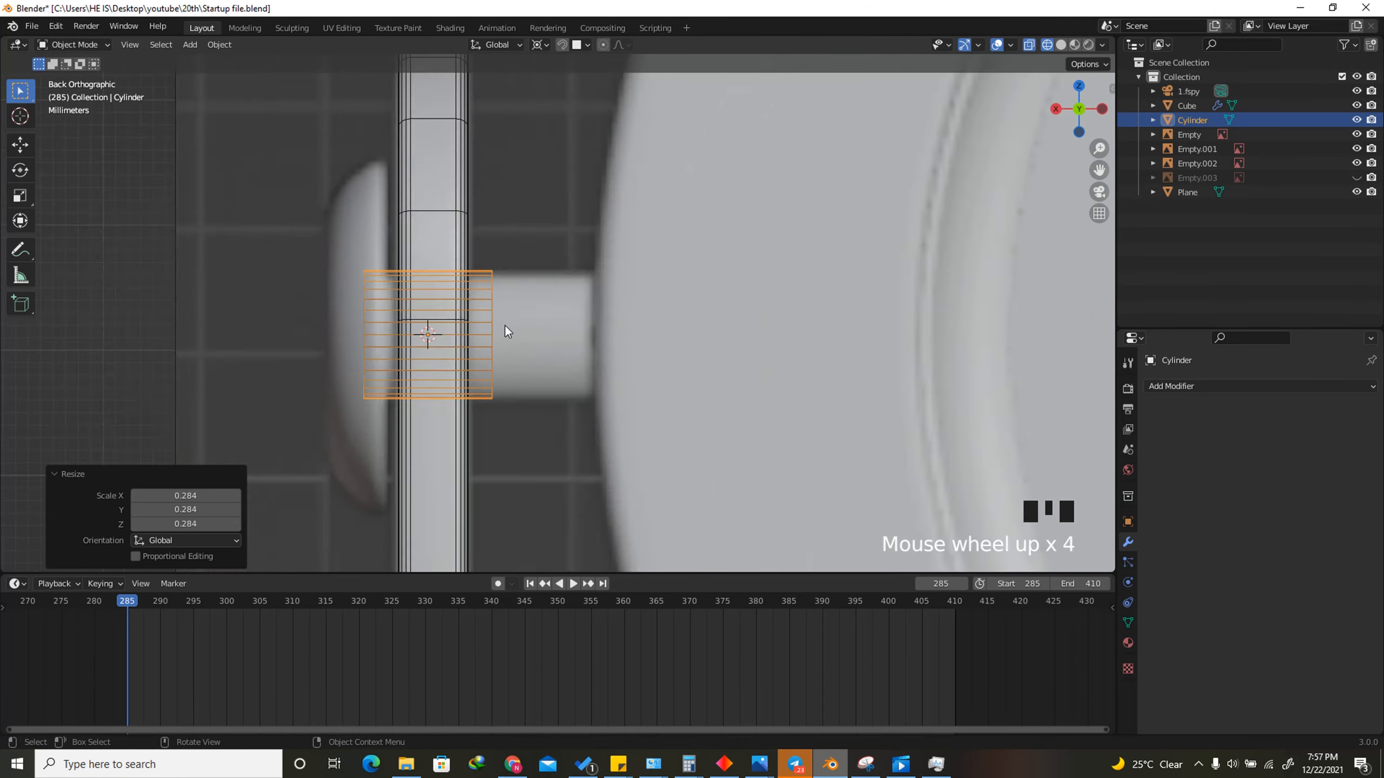
# Move the cylinder -0.008327 m in X onto the reference pin between the bracket leg and the lamp head
pyautogui.press('g')
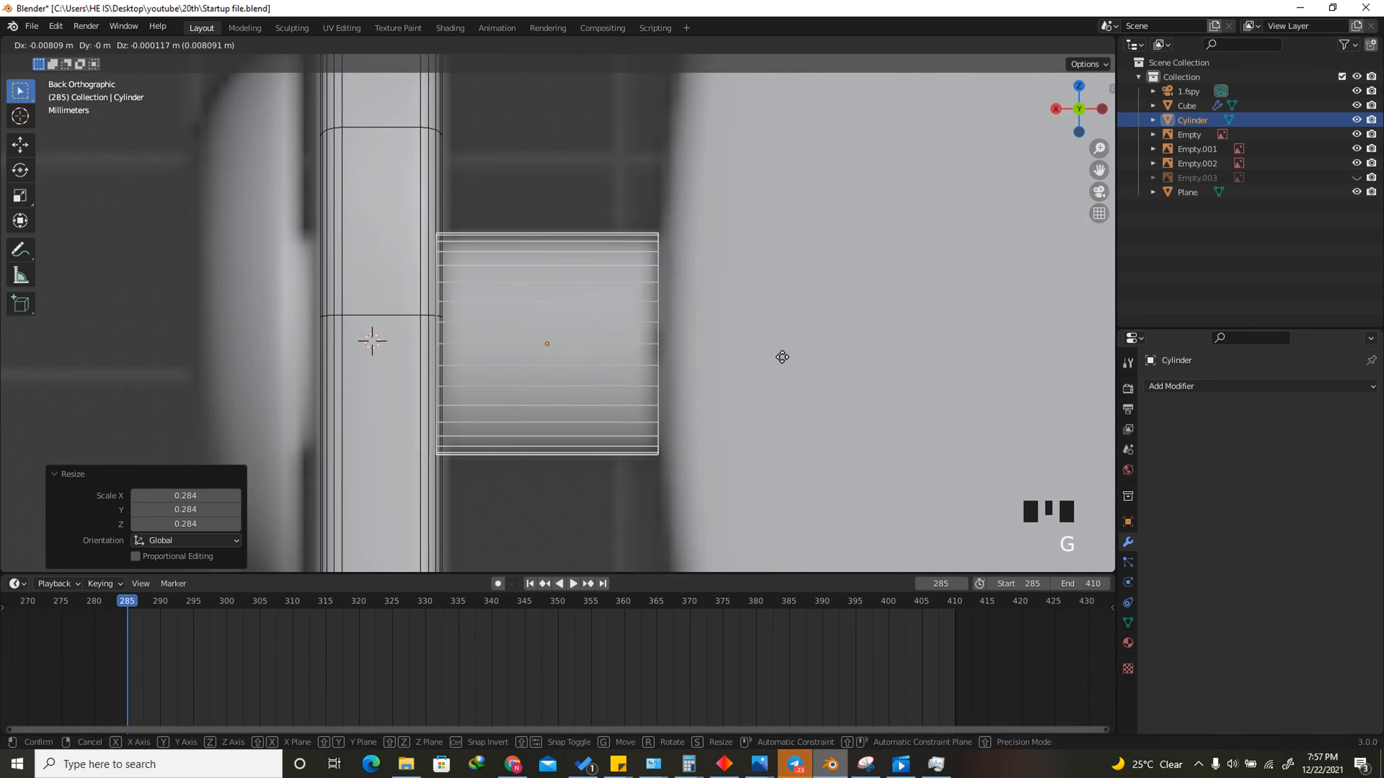
pyautogui.click(958, 300)
pyautogui.scroll(2, 824, 267)
pyautogui.scroll(3, 828, 270)
pyautogui.press('s')
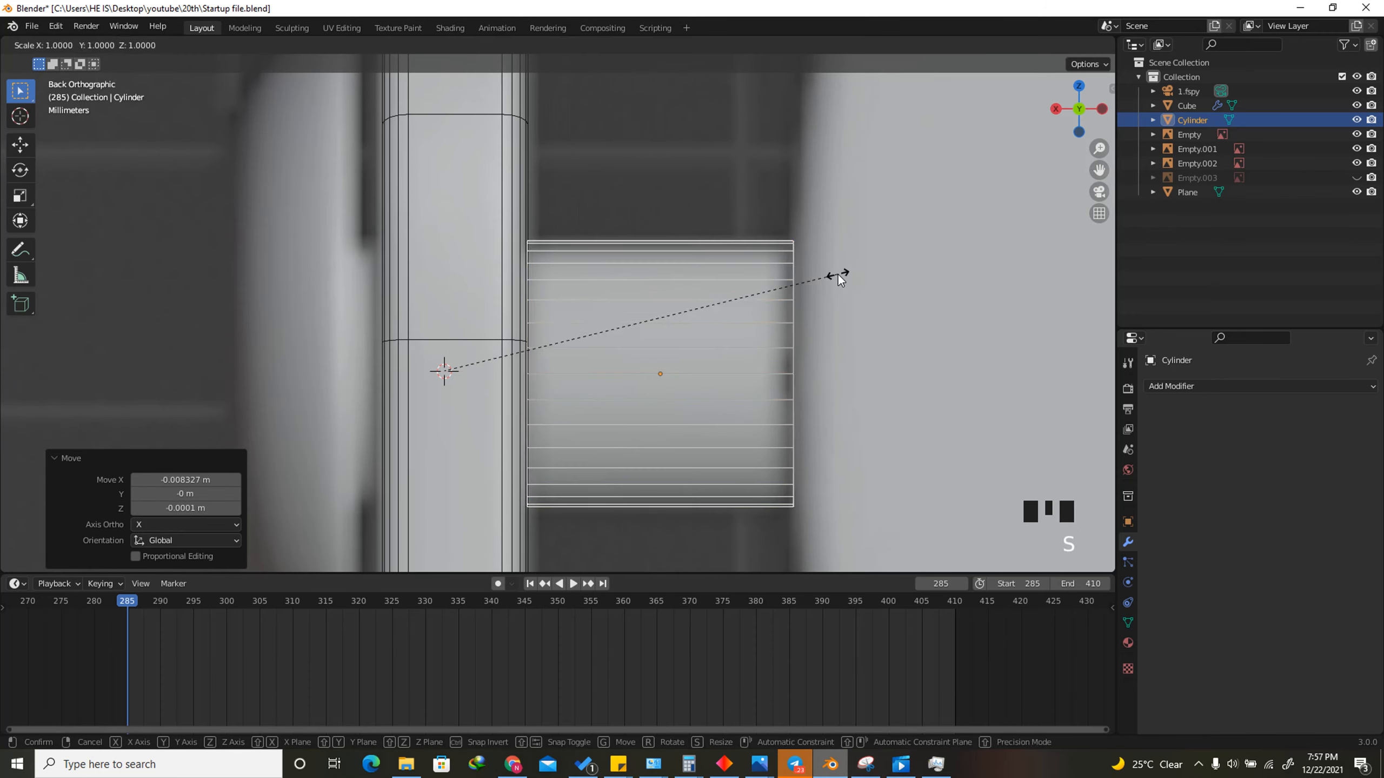
pyautogui.press('Escape')
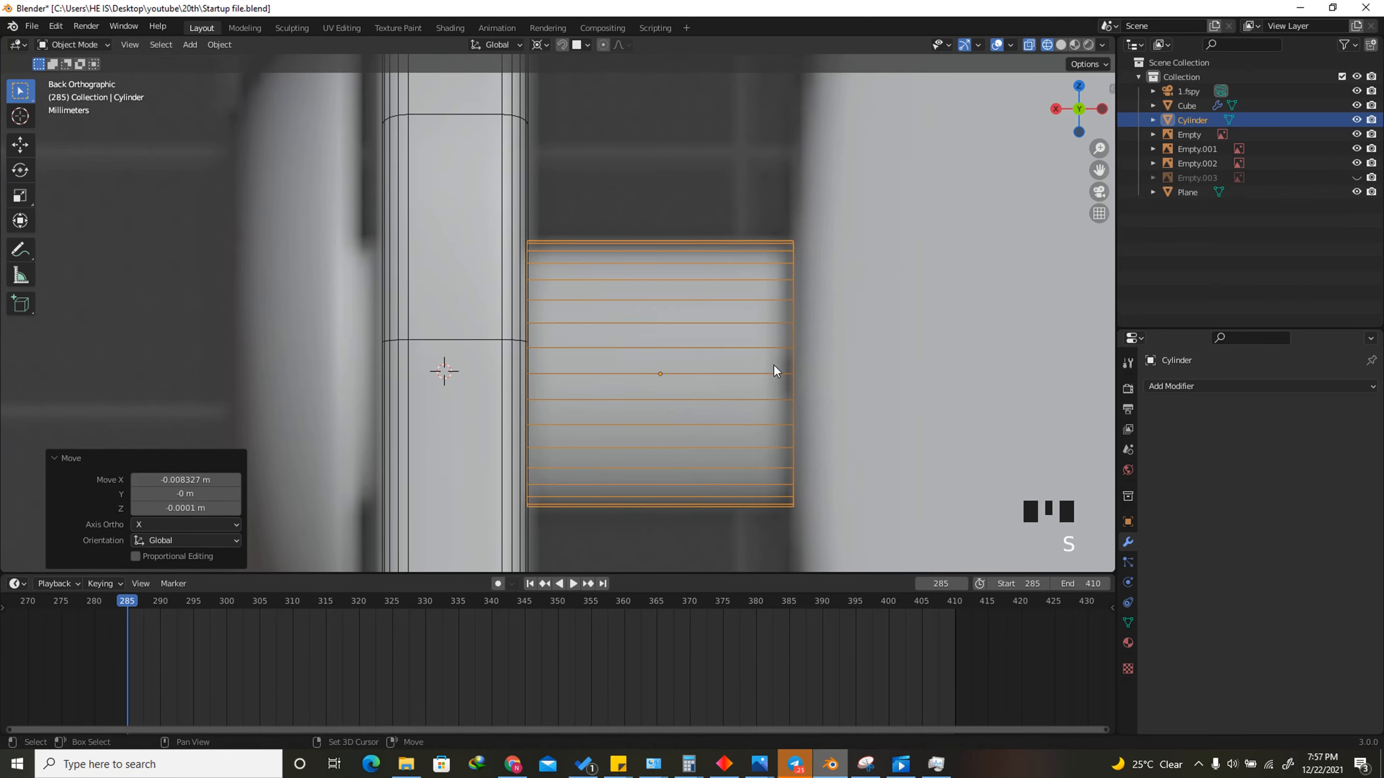
# Place the 3D cursor at the cylinder's lamp-side end and stretch the cylinder along X from there through the leg to the knob
pyautogui.keyDown('shift'); pyautogui.rightClick(792, 371); pyautogui.keyUp('shift')
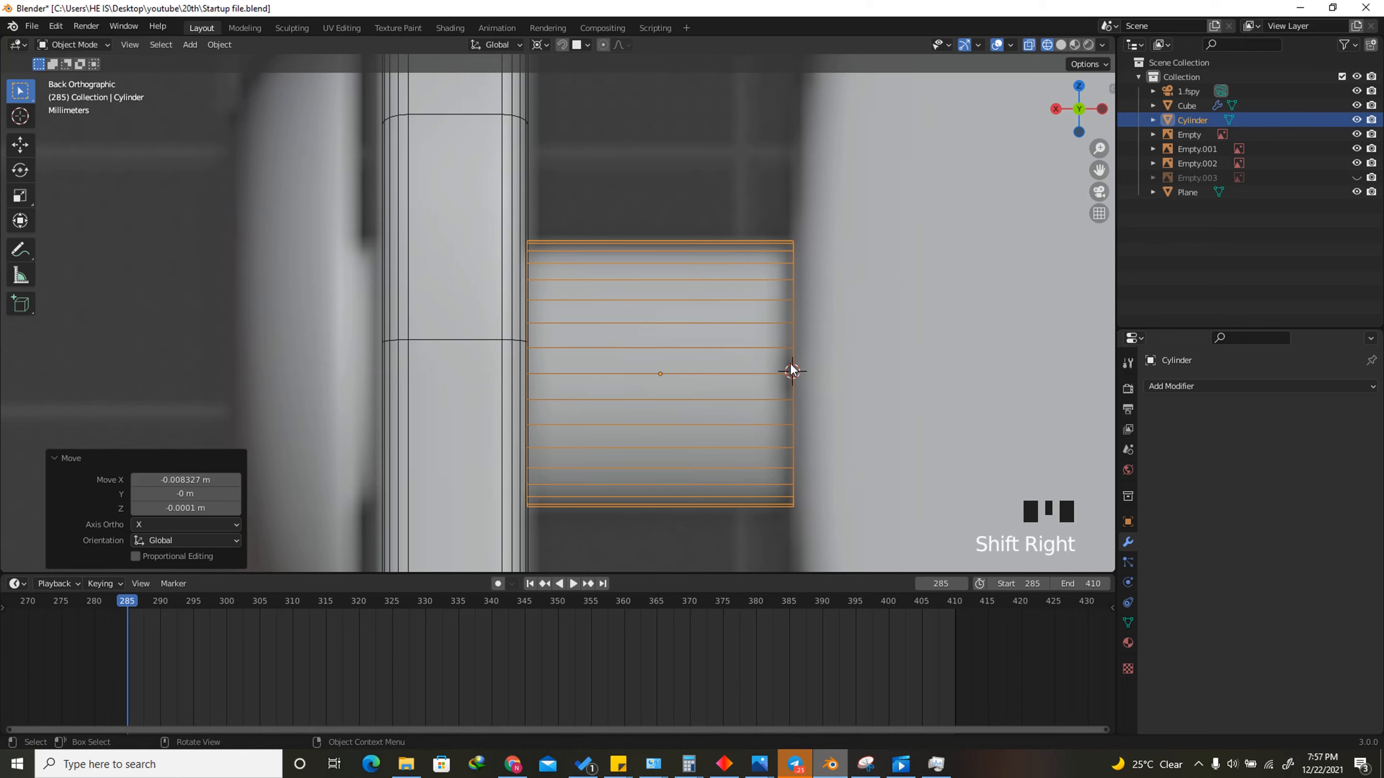
pyautogui.press('s')
pyautogui.press('x')
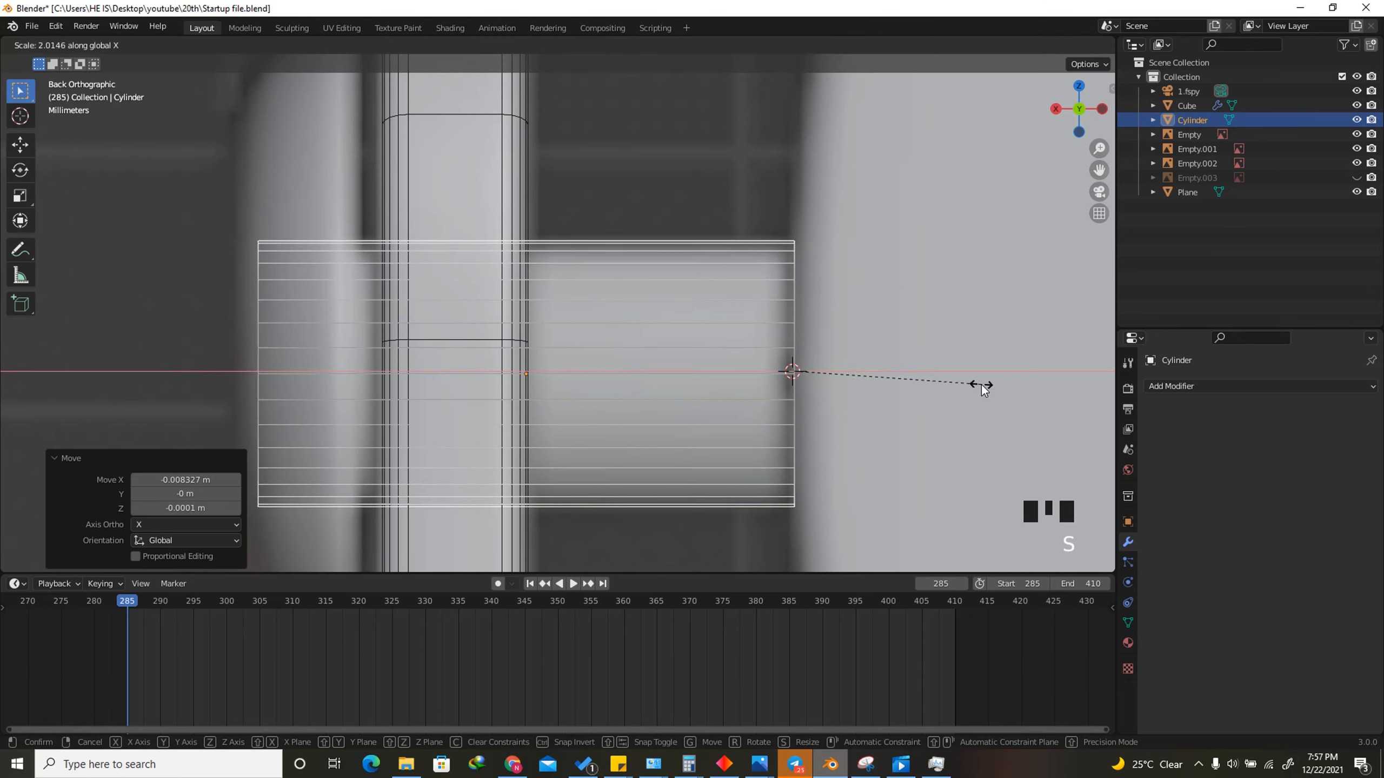
pyautogui.click(928, 365)
pyautogui.scroll(-5, 928, 366)
# In Edit Mode with face selection, select the cylinder's outer end face and return to back view
pyautogui.press('Tab')
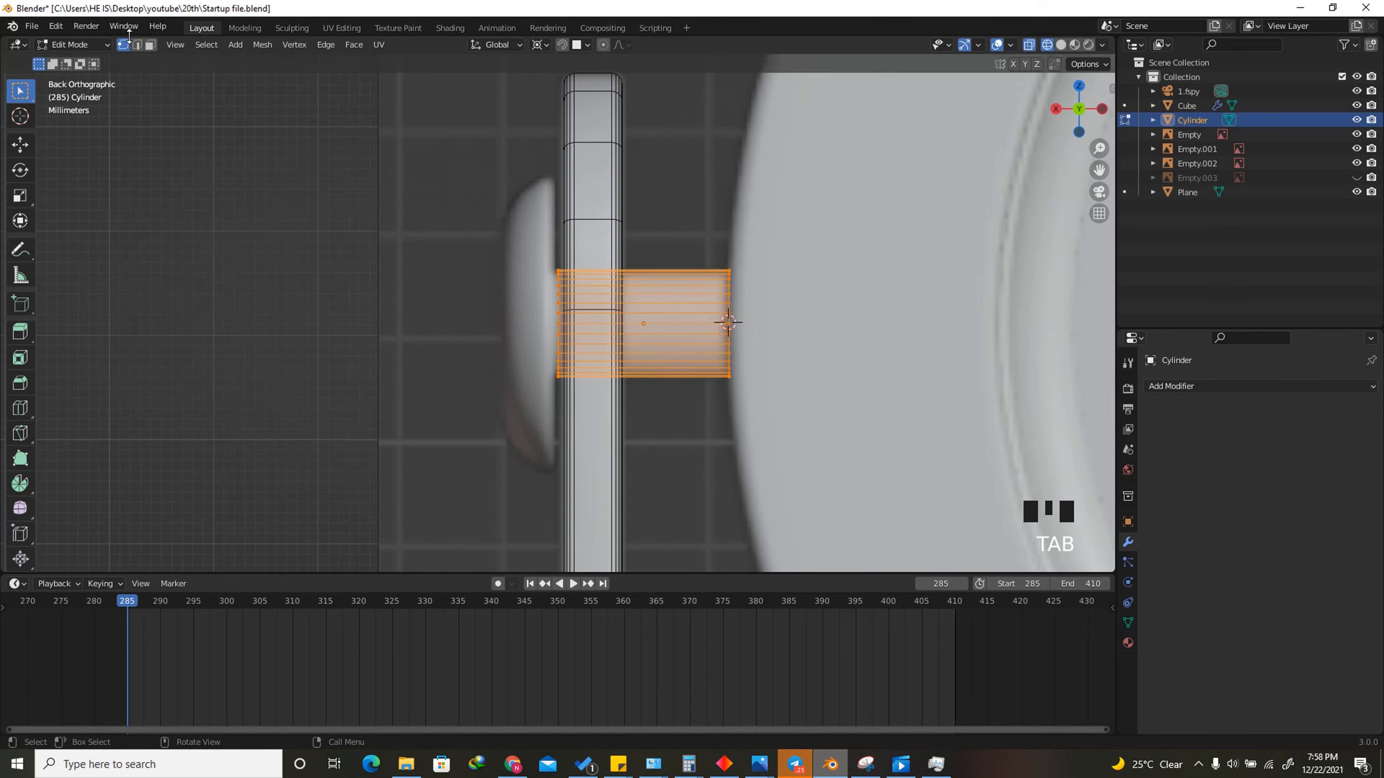
pyautogui.click(148, 46)
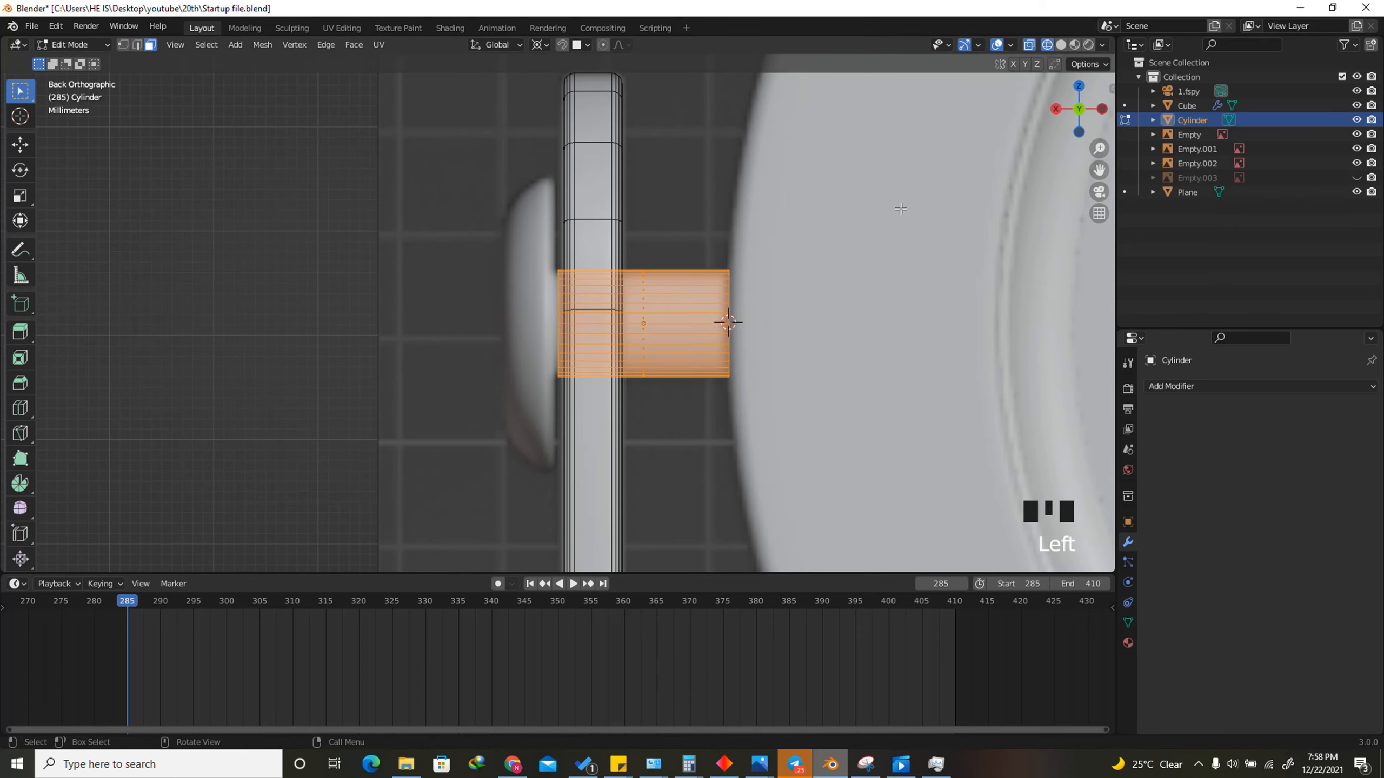
pyautogui.click(1030, 45)
pyautogui.moveTo(1078, 109); pyautogui.dragTo(1068, 112)
pyautogui.scroll(-14, 704, 342)
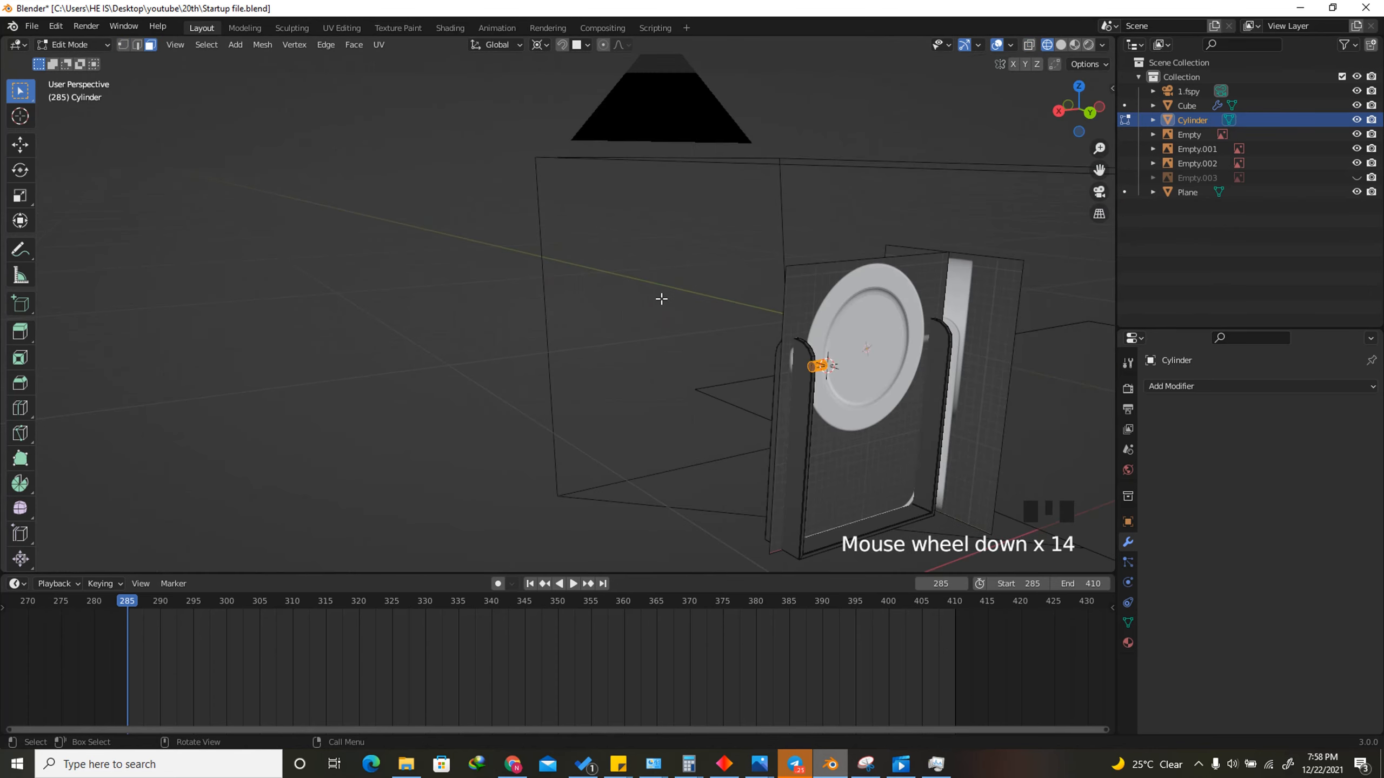
pyautogui.scroll(8, 762, 338)
pyautogui.click(752, 334)
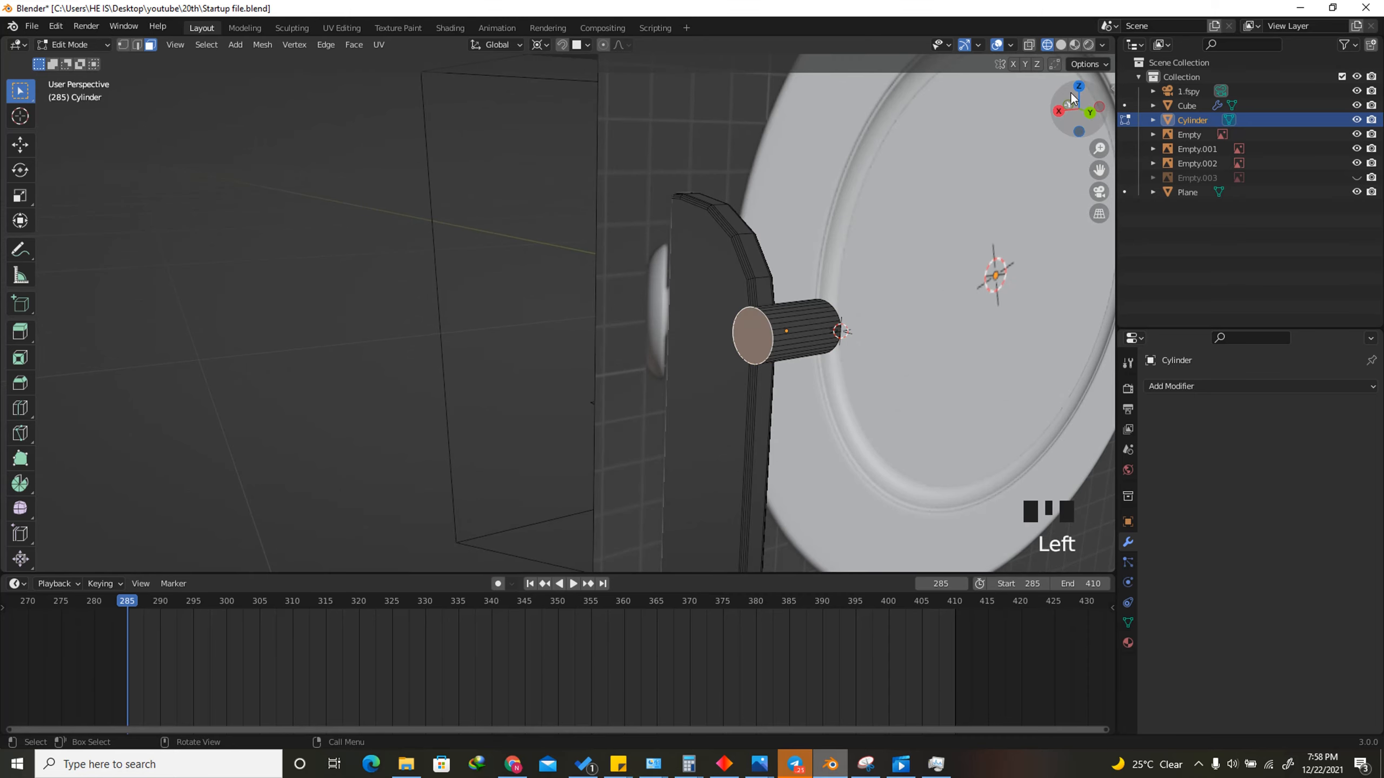
pyautogui.click(1070, 100)
pyautogui.scroll(11, 463, 257)
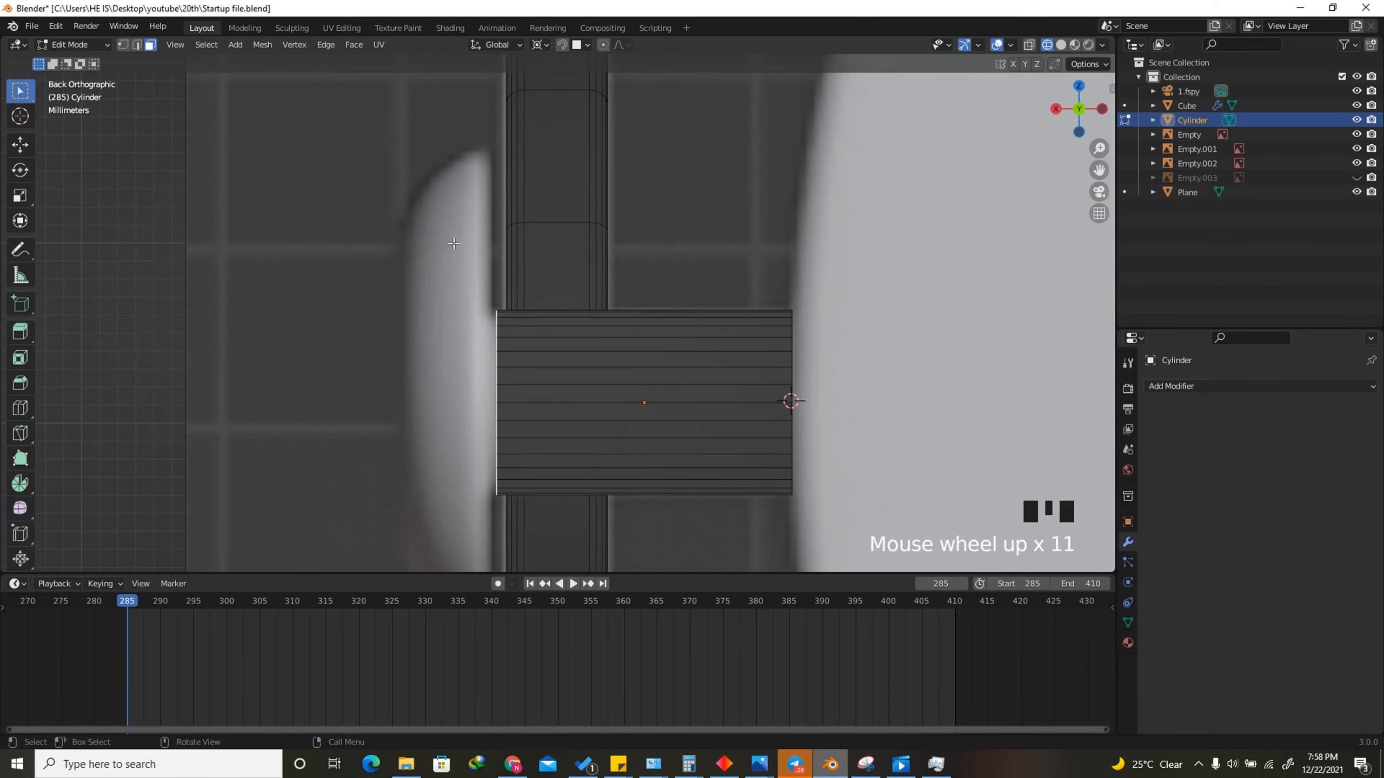
# Extrude the outer face in place and scale it 2.775 about its own centre, changing the pivot point, to match the knob's diameter
pyautogui.press('e')
pyautogui.rightClick(515, 220)
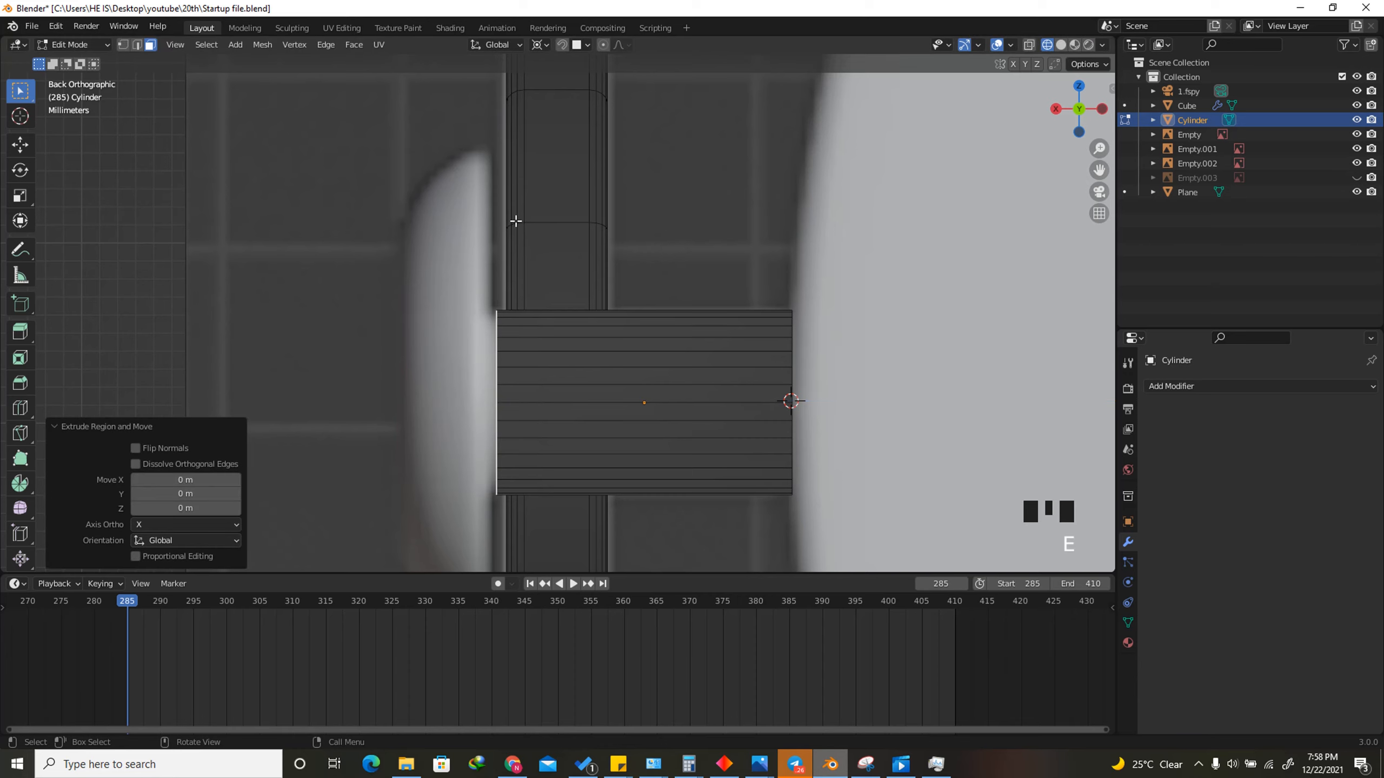
pyautogui.scroll(-3, 516, 220)
pyautogui.press('s')
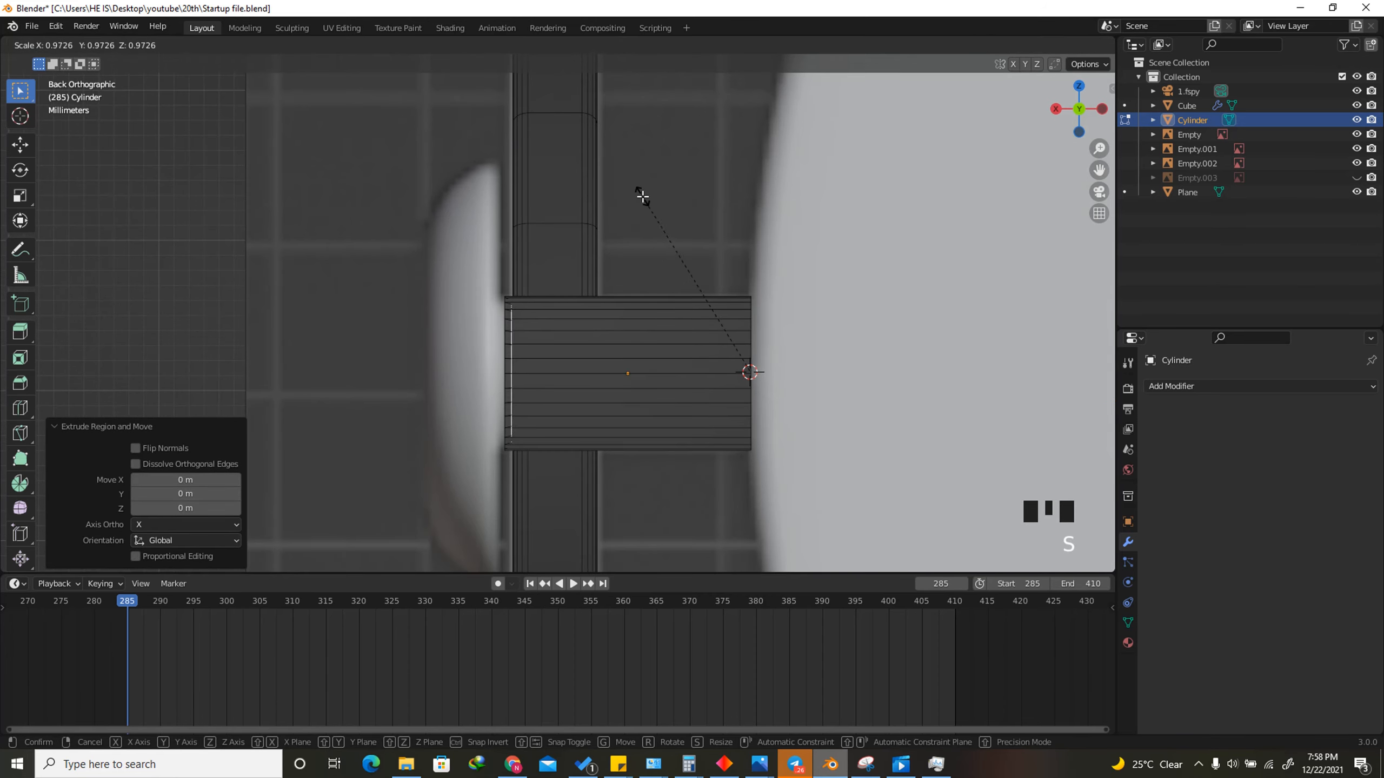
pyautogui.press('Escape')
pyautogui.click(541, 46)
pyautogui.click(570, 113)
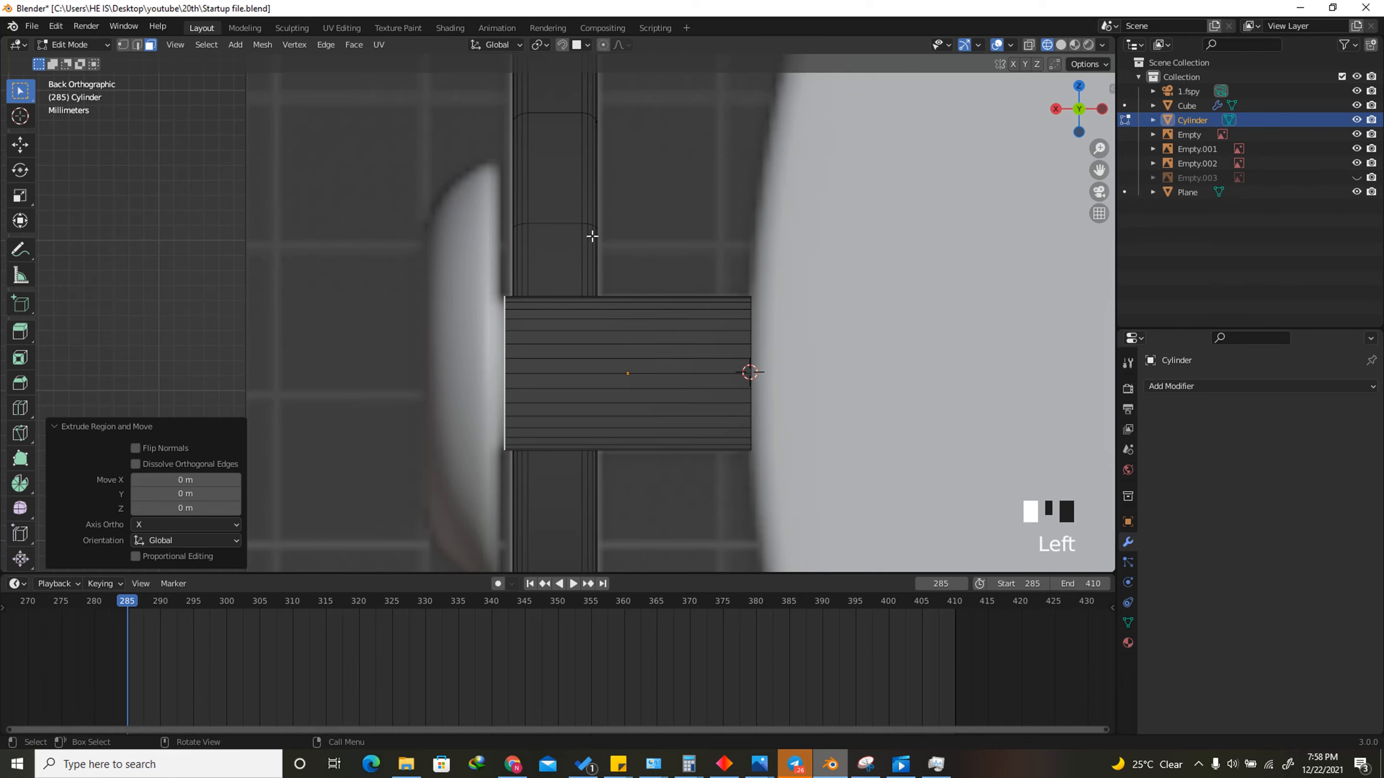
pyautogui.press('s')
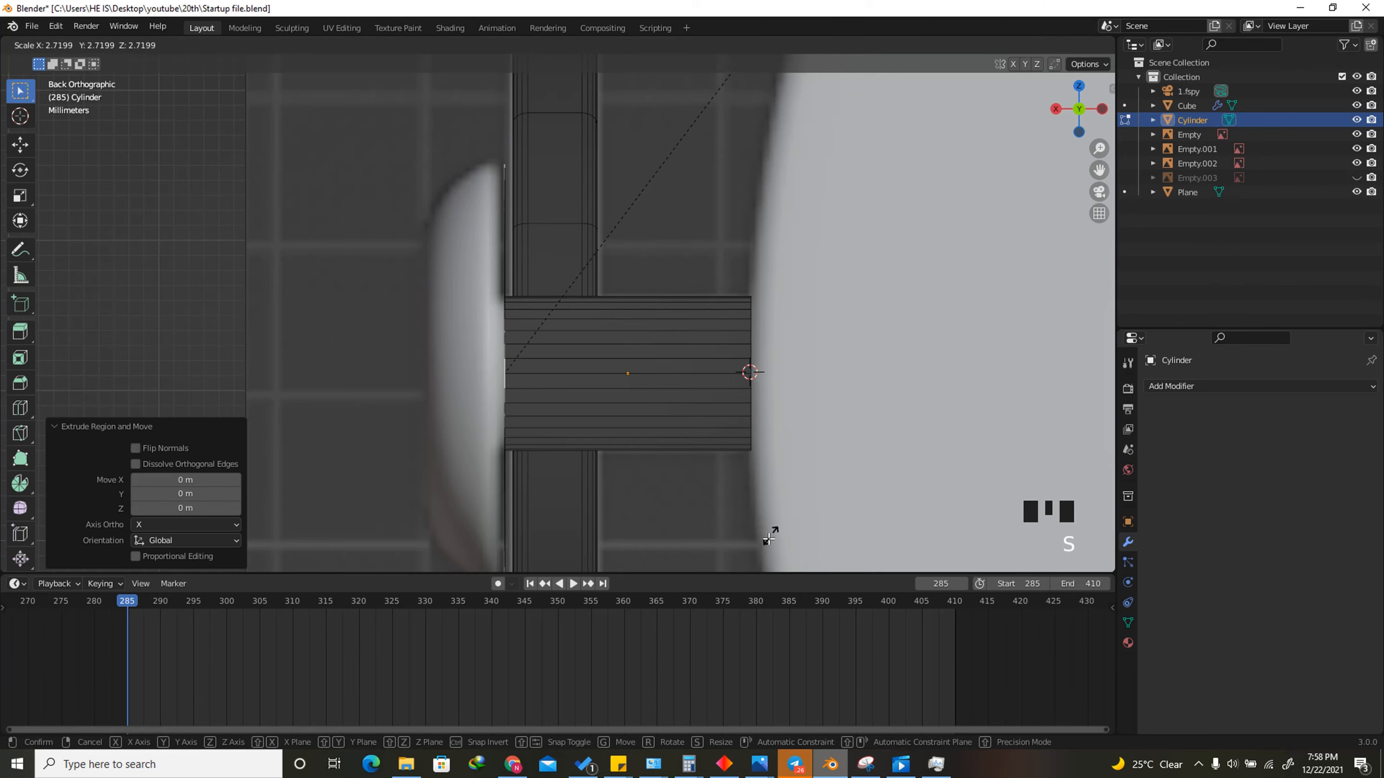
pyautogui.click(770, 529)
pyautogui.scroll(-4, 600, 354)
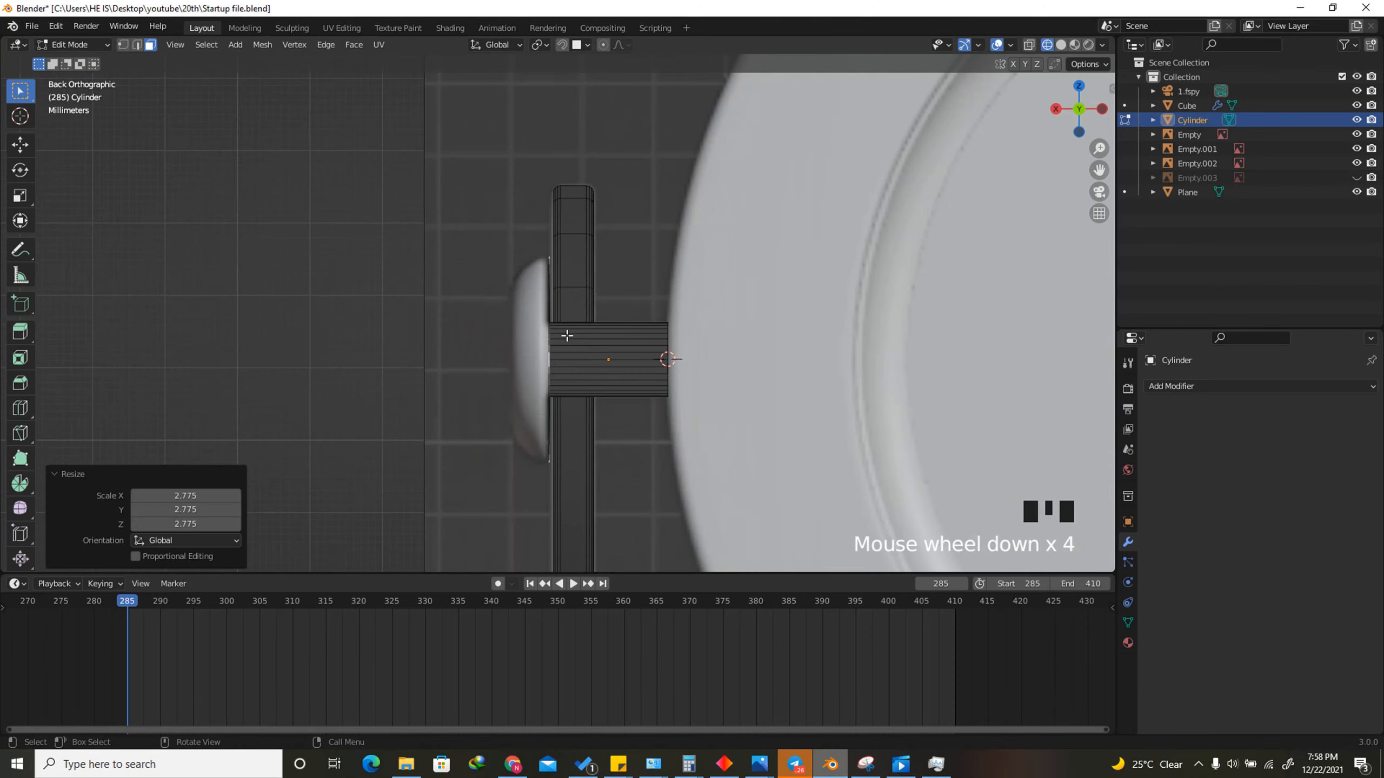
# Extrude the enlarged face 0.005086 m outward and scale it by 0.706 to taper the knob towards the reference
pyautogui.scroll(4, 570, 330)
pyautogui.press('e')
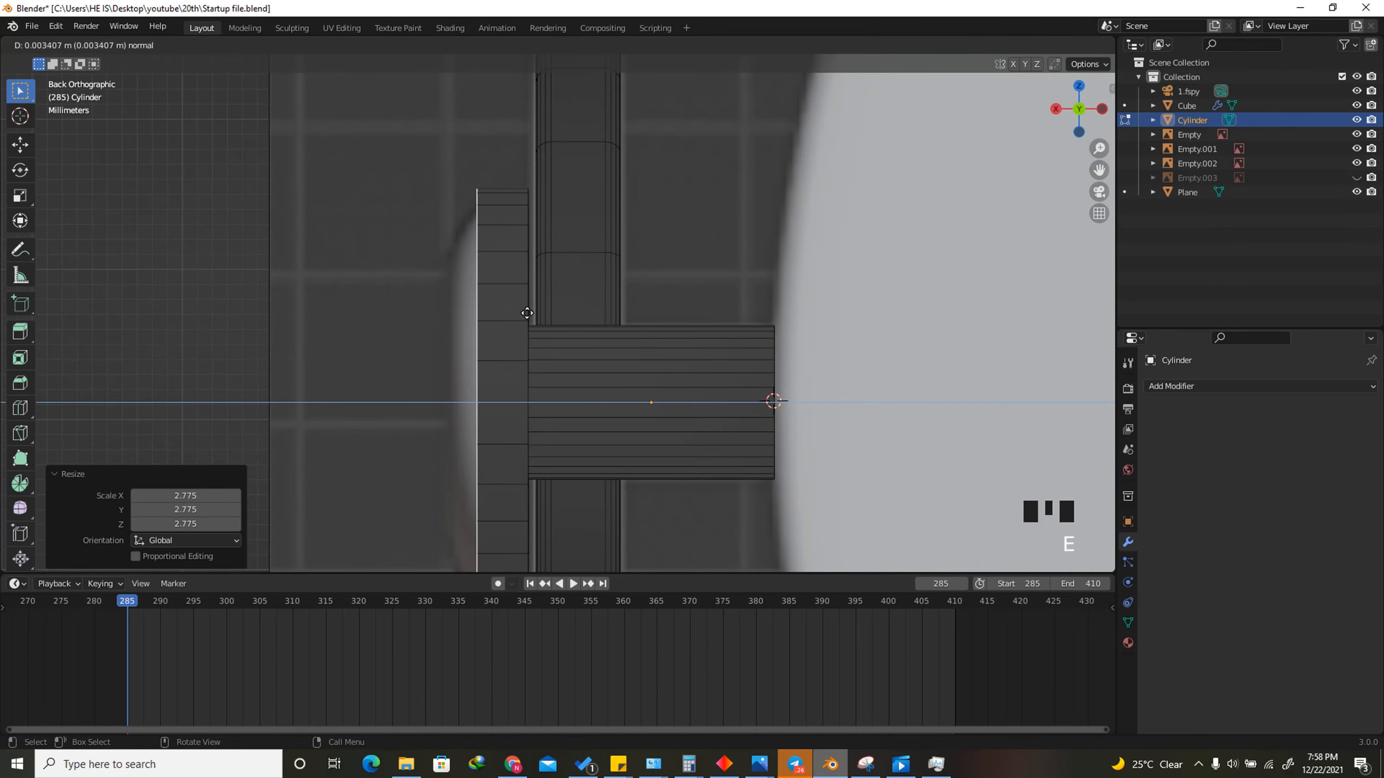
pyautogui.click(501, 318)
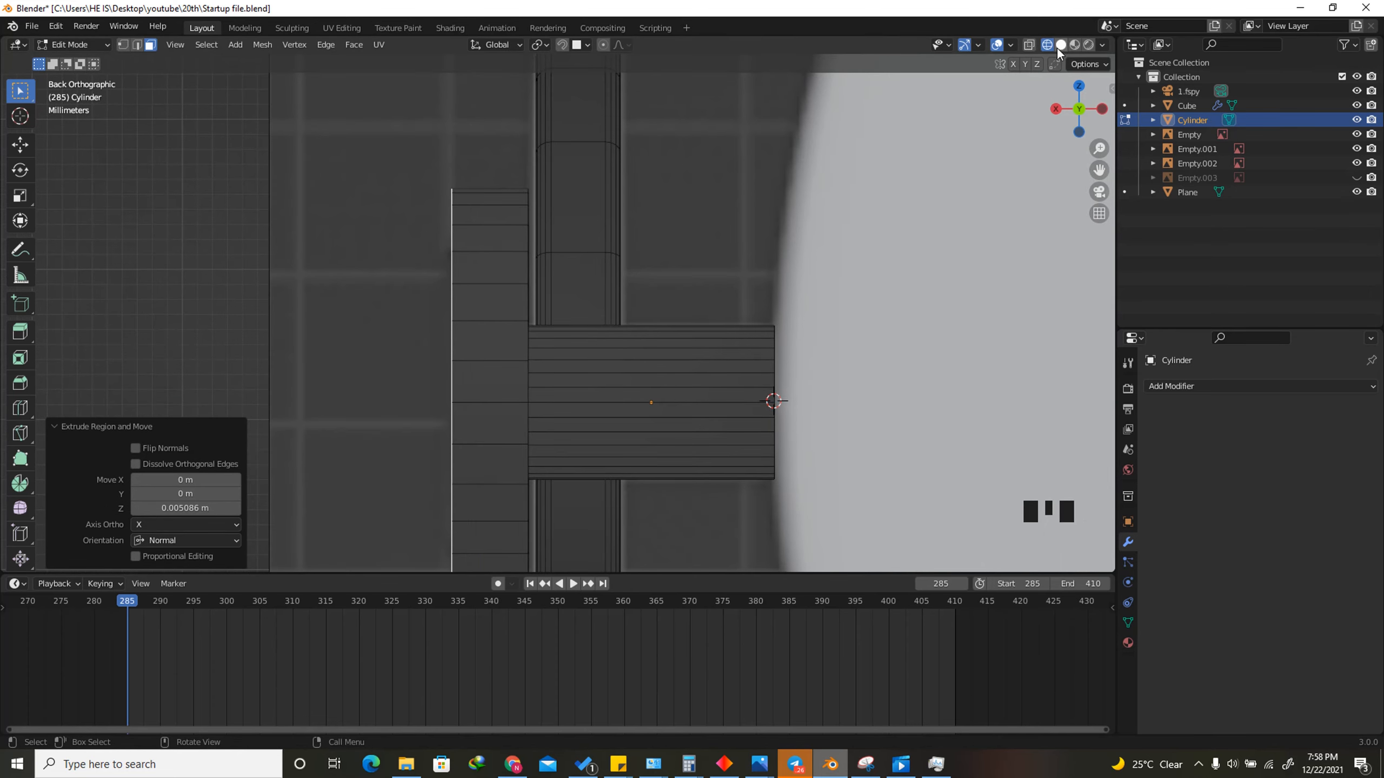
pyautogui.click(1028, 45)
pyautogui.press('s')
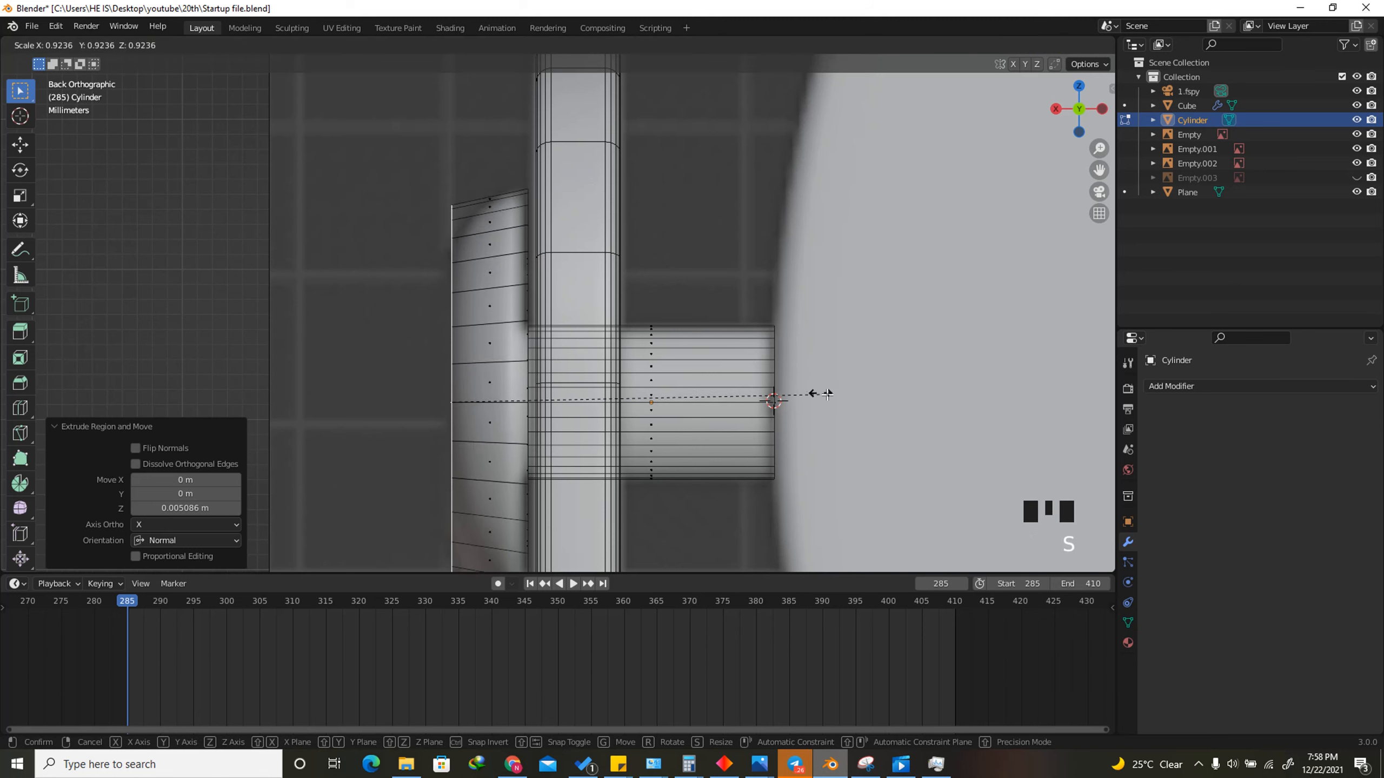
pyautogui.click(555, 199)
pyautogui.scroll(6, 554, 199)
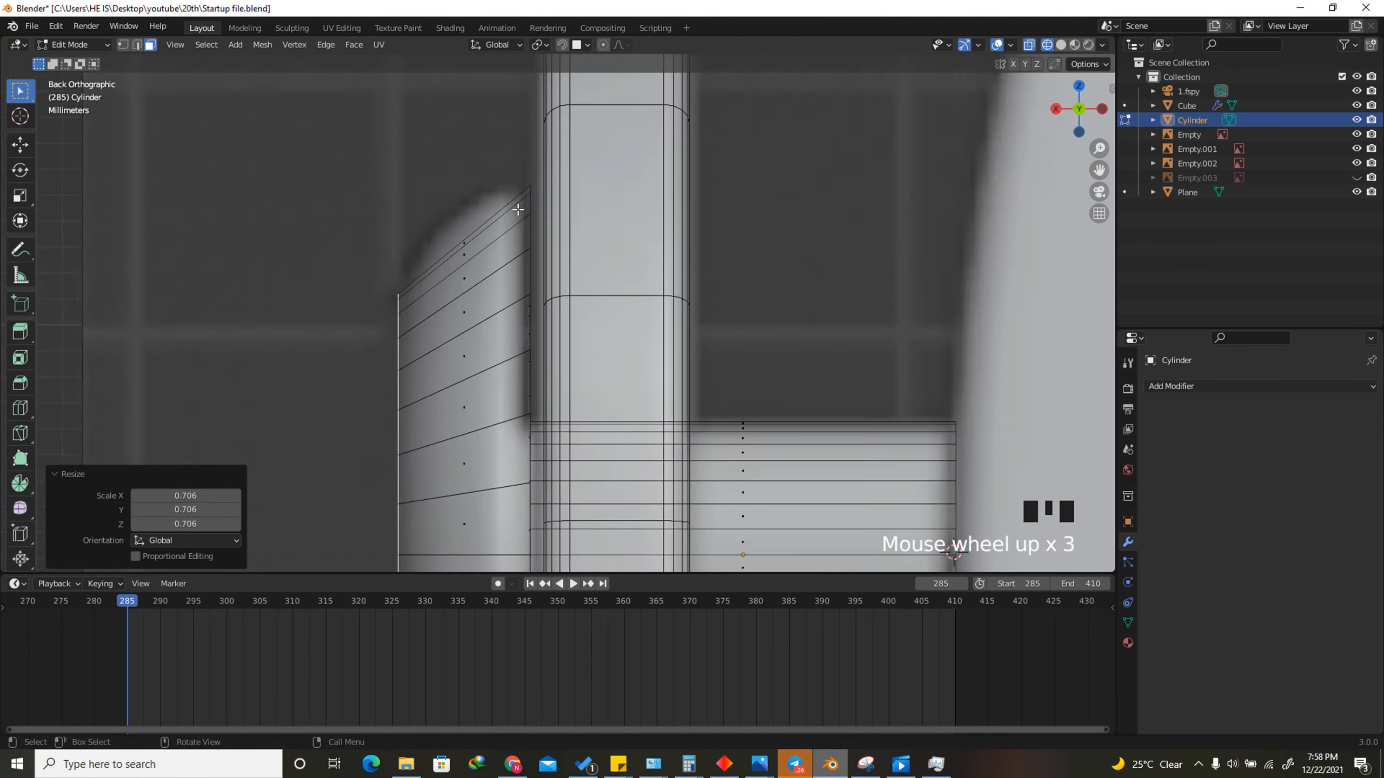
pyautogui.keyDown('alt'); pyautogui.click(541, 191); pyautogui.keyUp('alt')
pyautogui.scroll(-2, 541, 181)
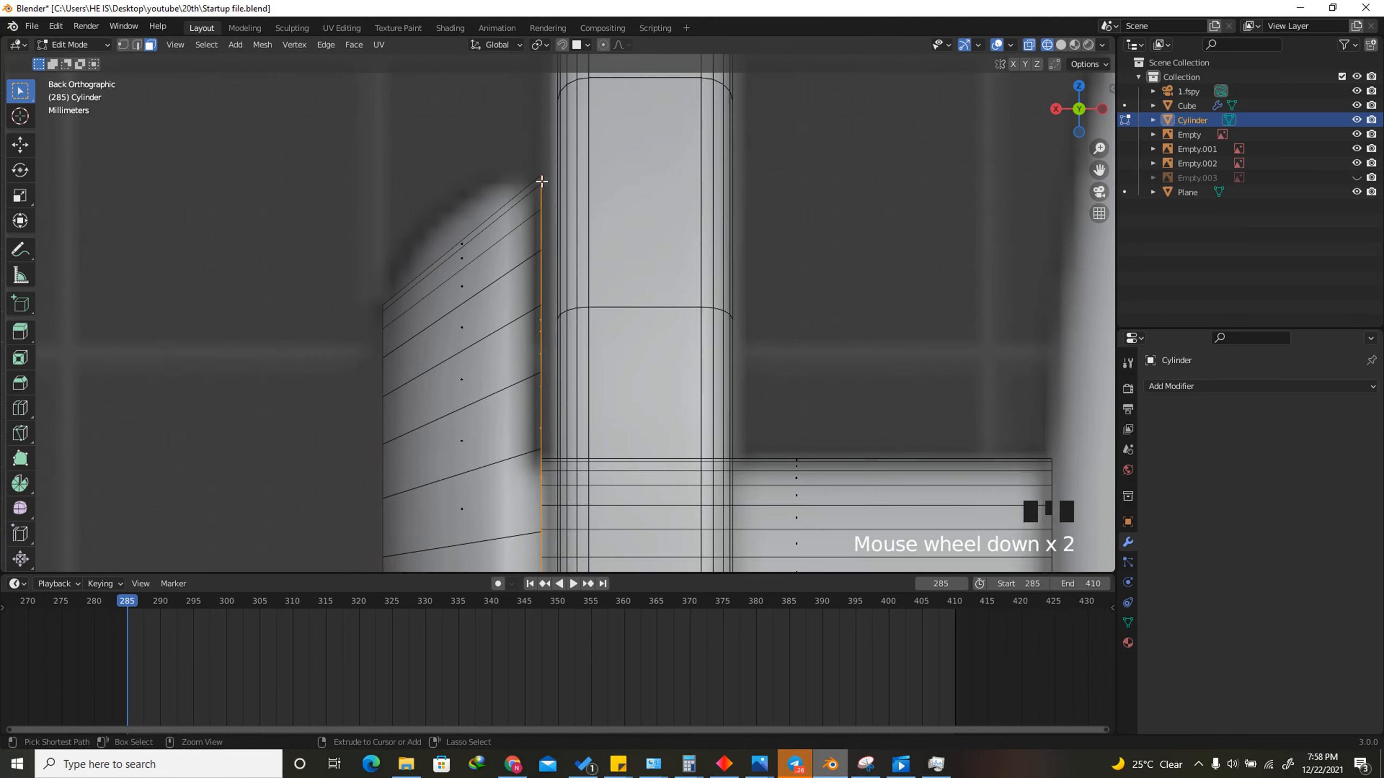
pyautogui.hotkey('ctrl', 'b')
pyautogui.press('Escape')
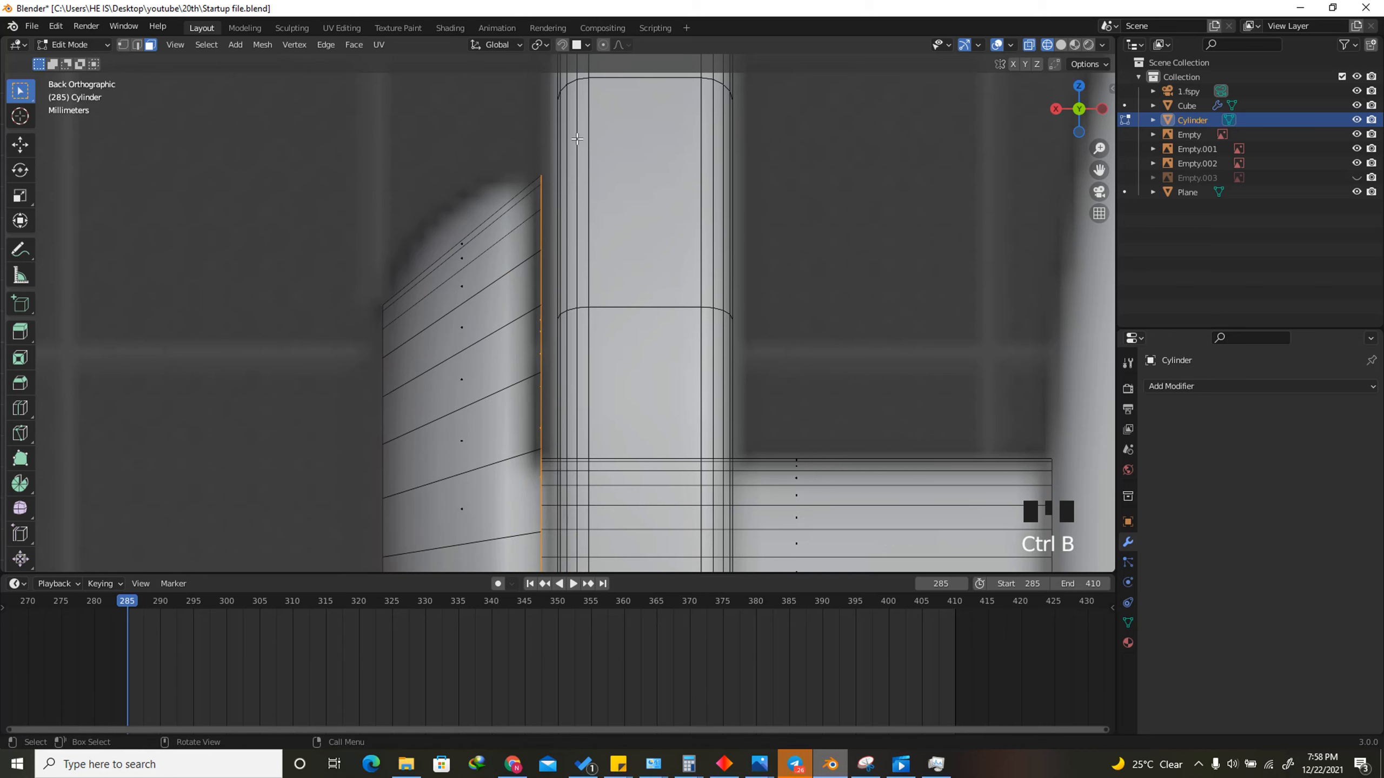
pyautogui.click(496, 117)
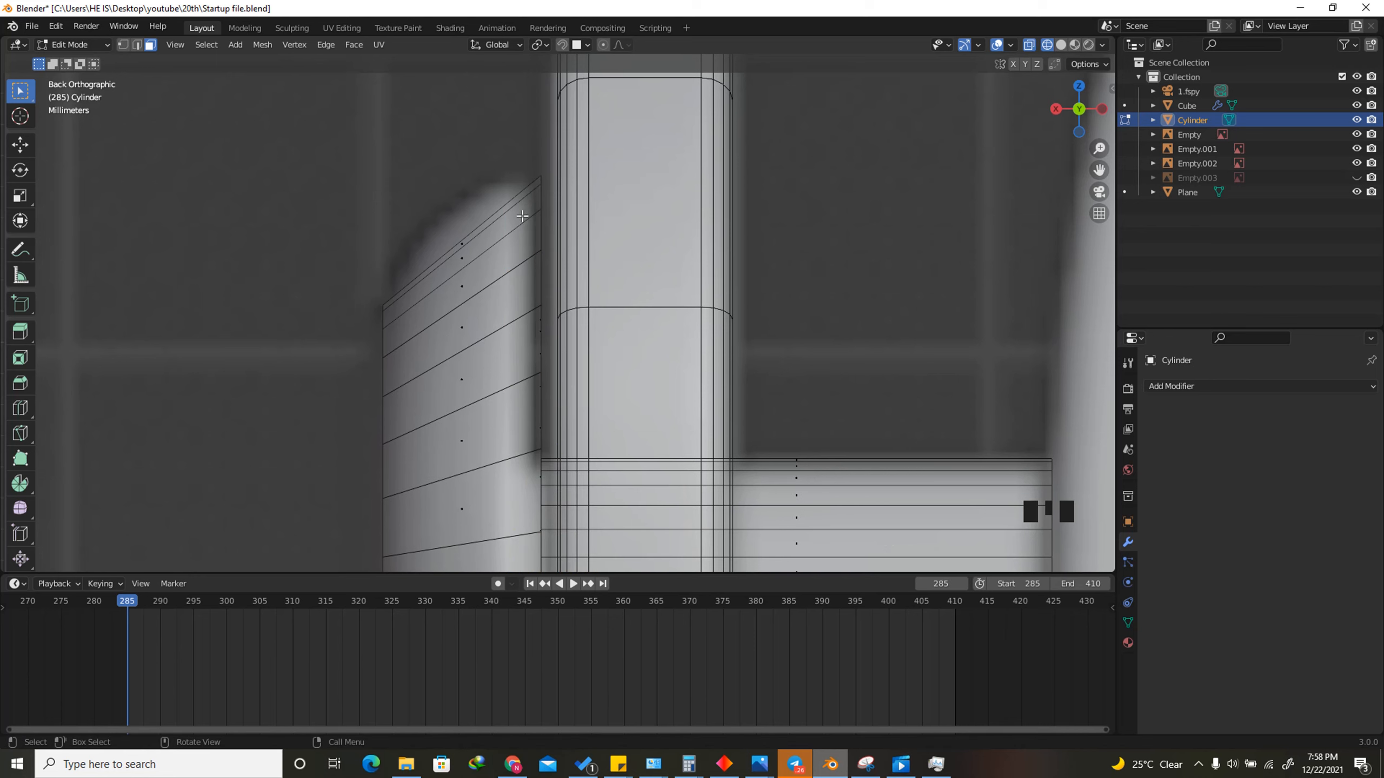
# Return to Object Mode and apply the cylinder's scale only
pyautogui.press('Tab')
pyautogui.scroll(-4, 554, 172)
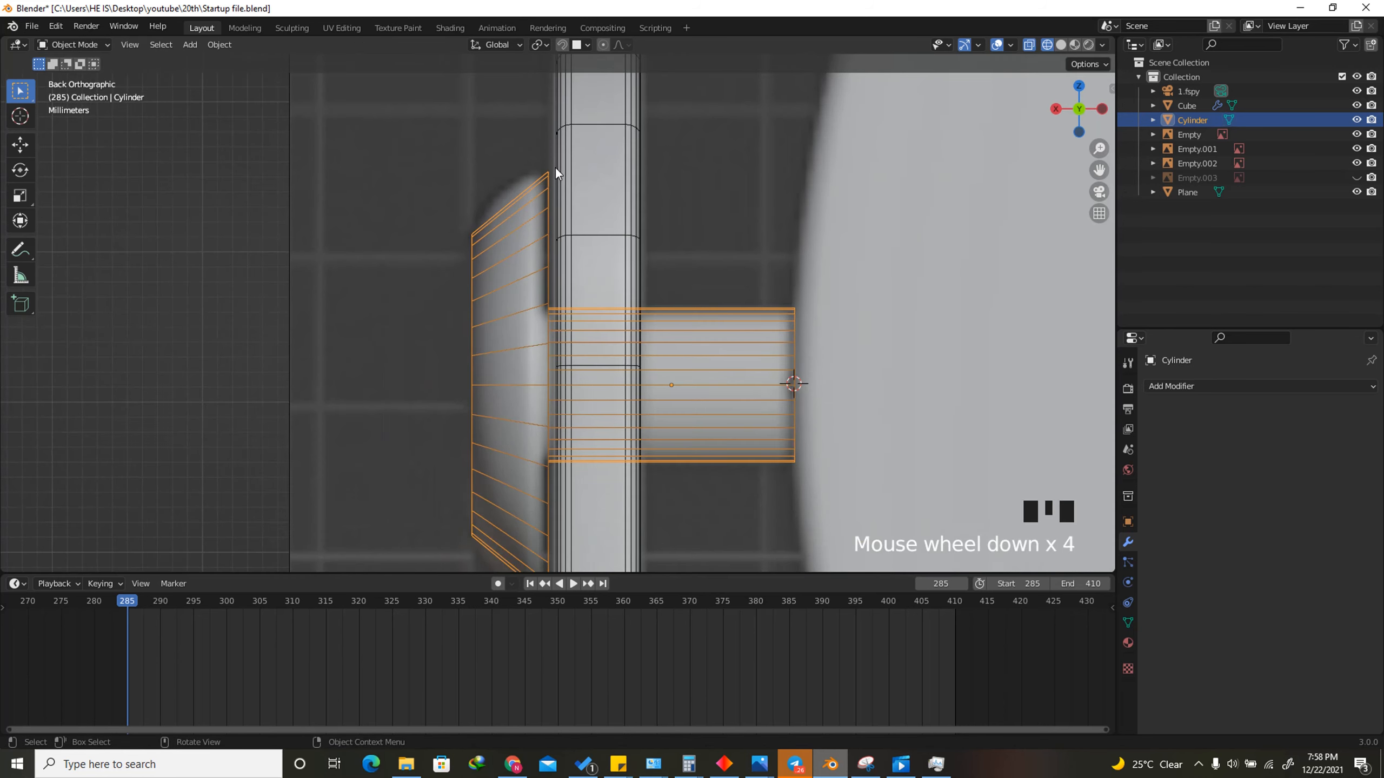
pyautogui.hotkey('ctrl', 'a')
pyautogui.click(569, 228)
pyautogui.scroll(3, 524, 200)
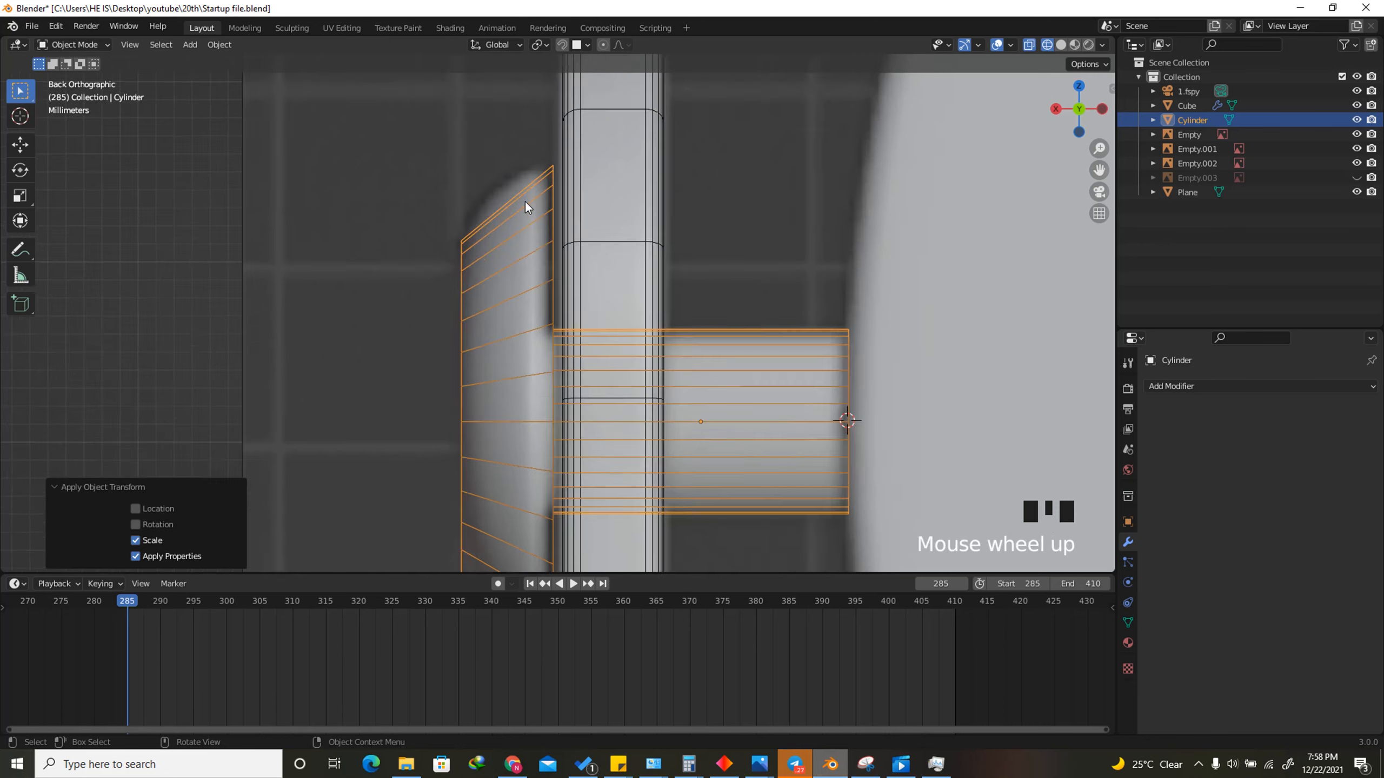
# Bevel the knob's widest edge loop, on the side facing the bracket leg, by 0.00158 m with 4 segments
pyautogui.press('Tab')
pyautogui.scroll(3, 564, 145)
pyautogui.click(137, 45)
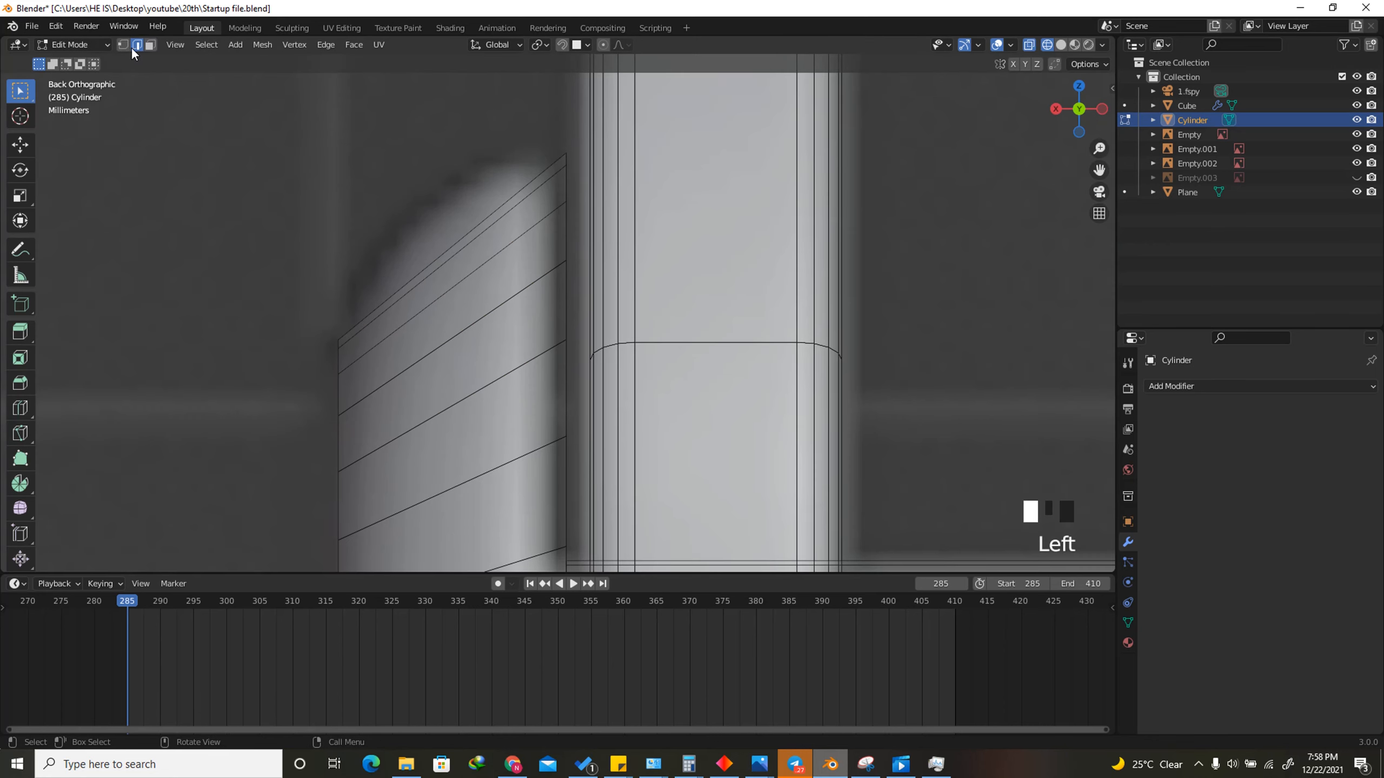
pyautogui.keyDown('alt'); pyautogui.click(567, 180); pyautogui.keyUp('alt')
pyautogui.scroll(-4, 577, 158)
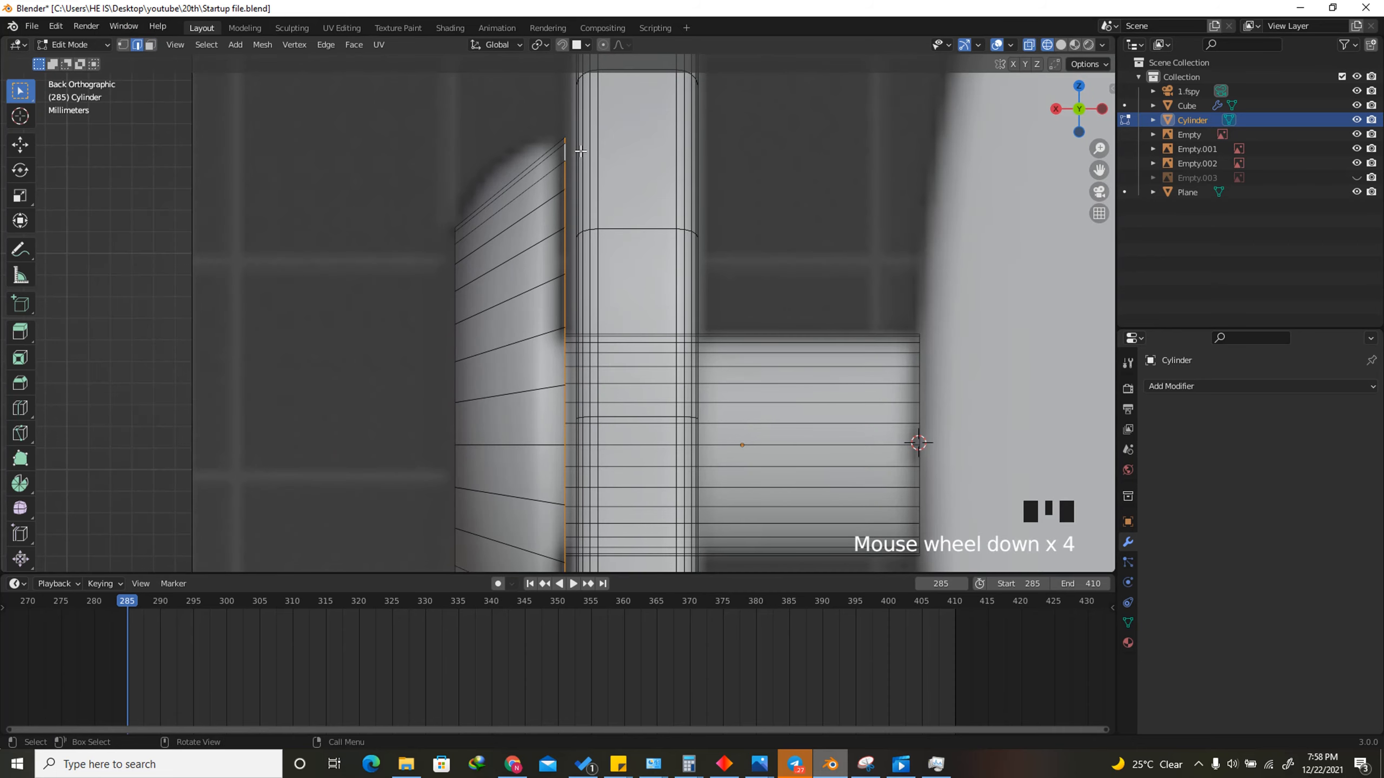
pyautogui.scroll(3, 566, 141)
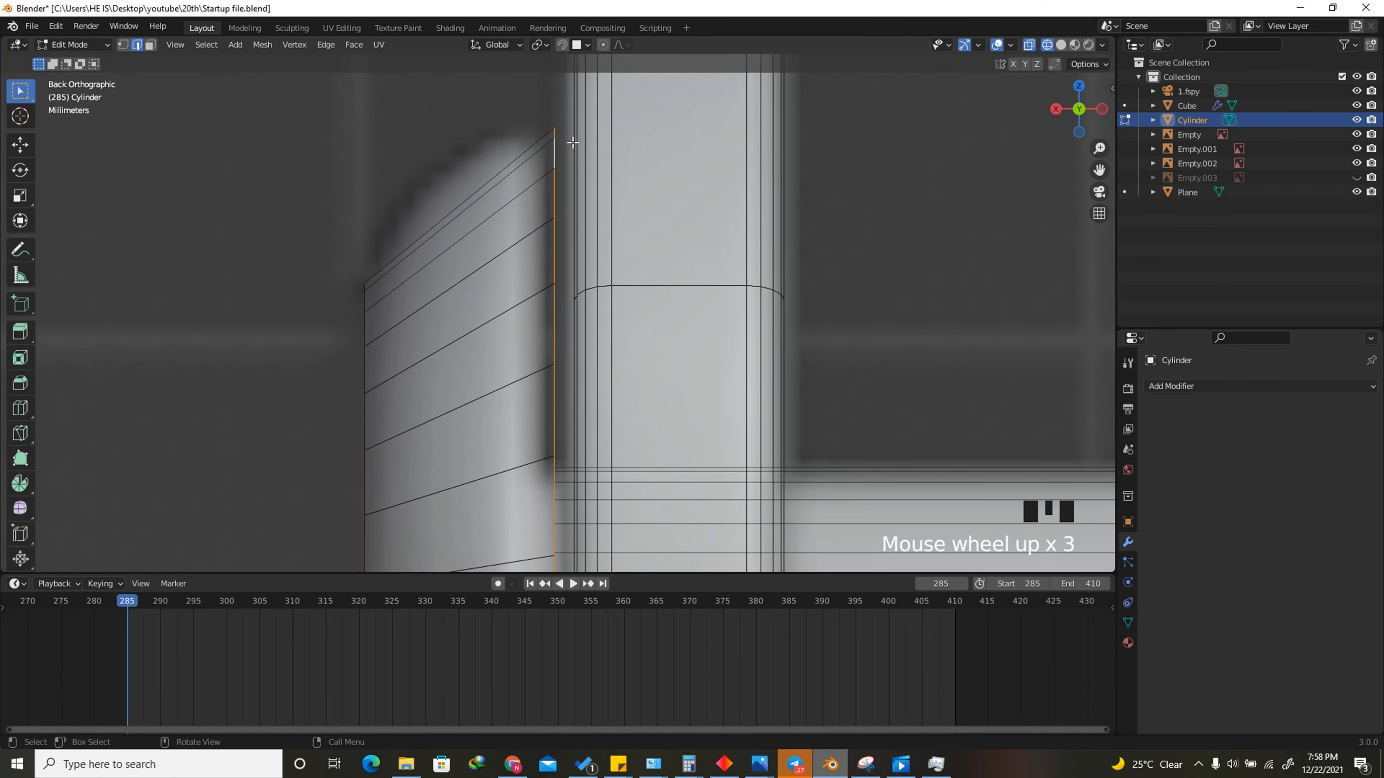
pyautogui.hotkey('ctrl', 'b')
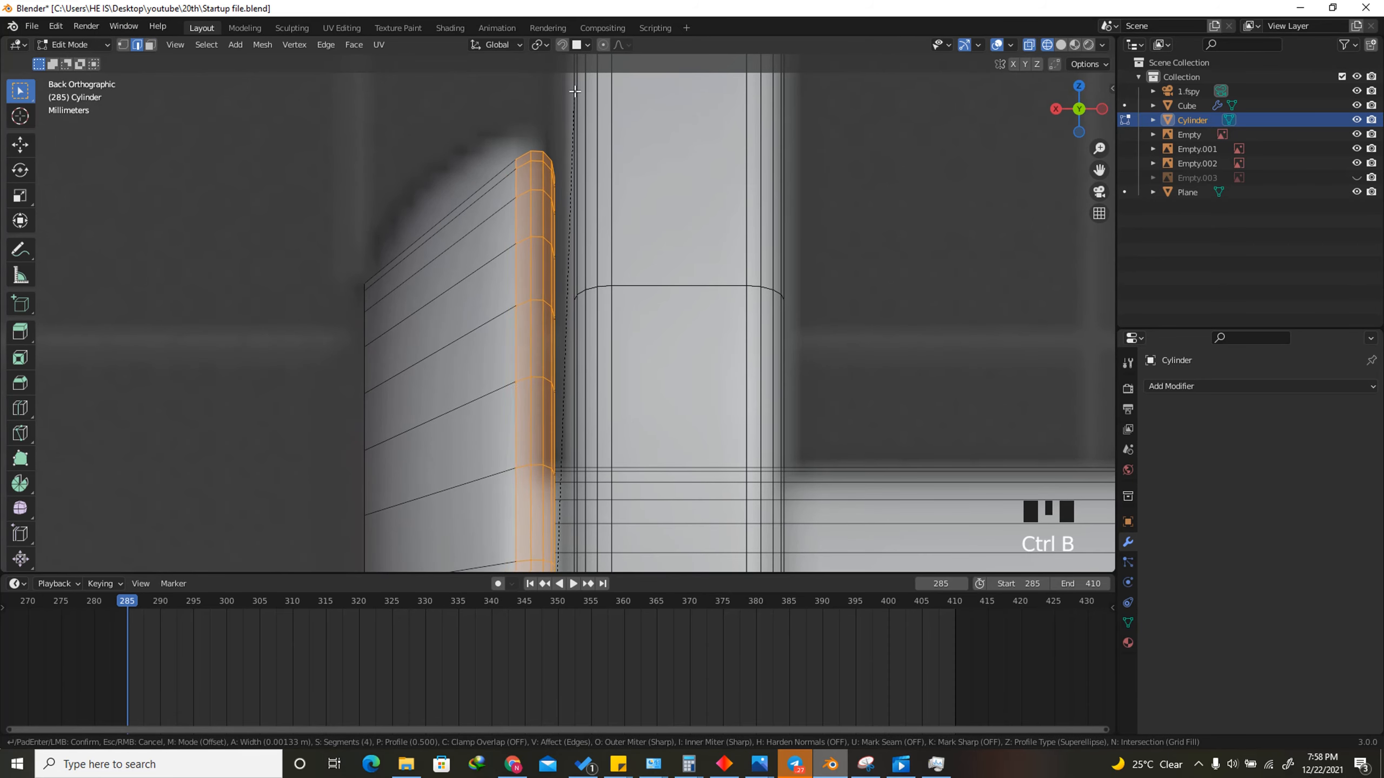
pyautogui.click(575, 87)
pyautogui.scroll(-5, 577, 85)
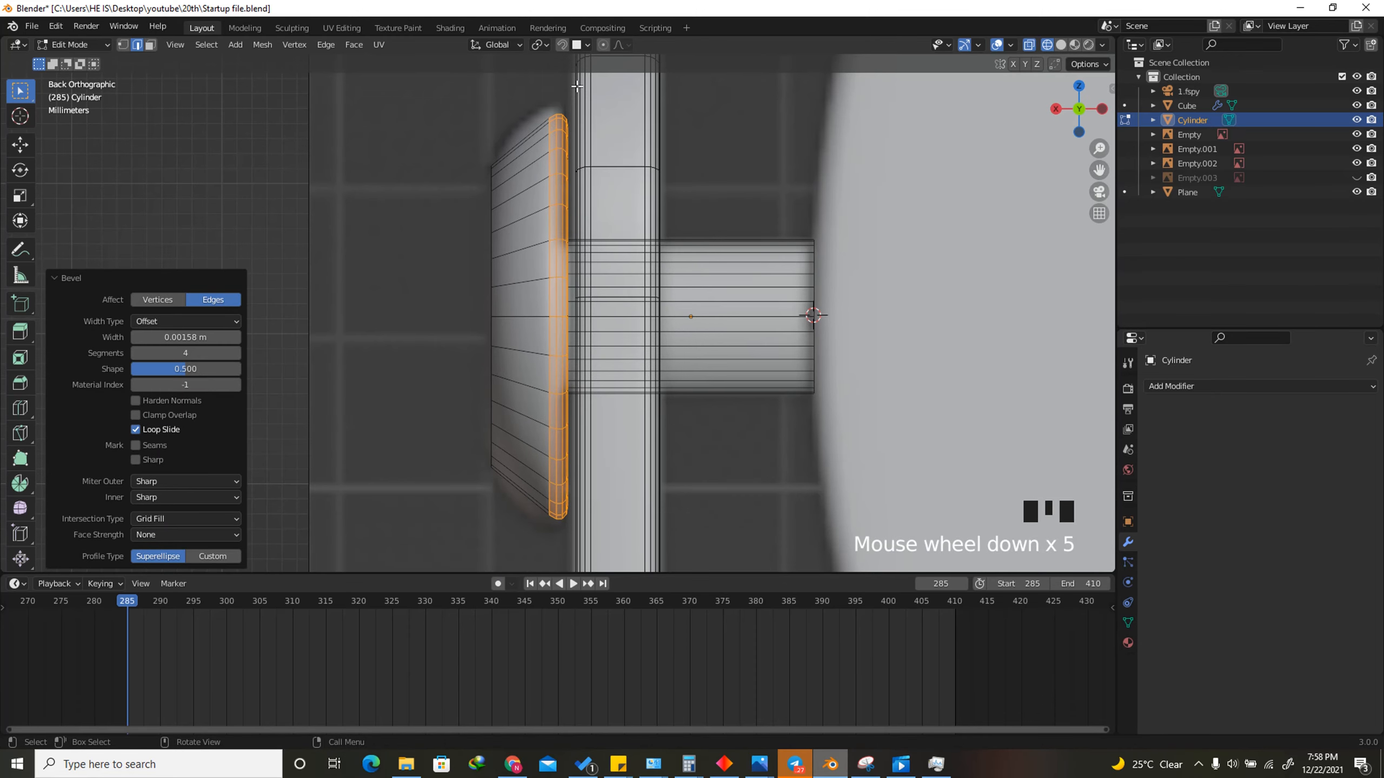
# Bevel the knob's outer end edge loop by about 0.0039 m with 4 segments to dome it, and return to Object Mode
pyautogui.press('Tab')
pyautogui.press('Tab')
pyautogui.scroll(3, 478, 193)
pyautogui.keyDown('alt'); pyautogui.click(479, 192); pyautogui.keyUp('alt')
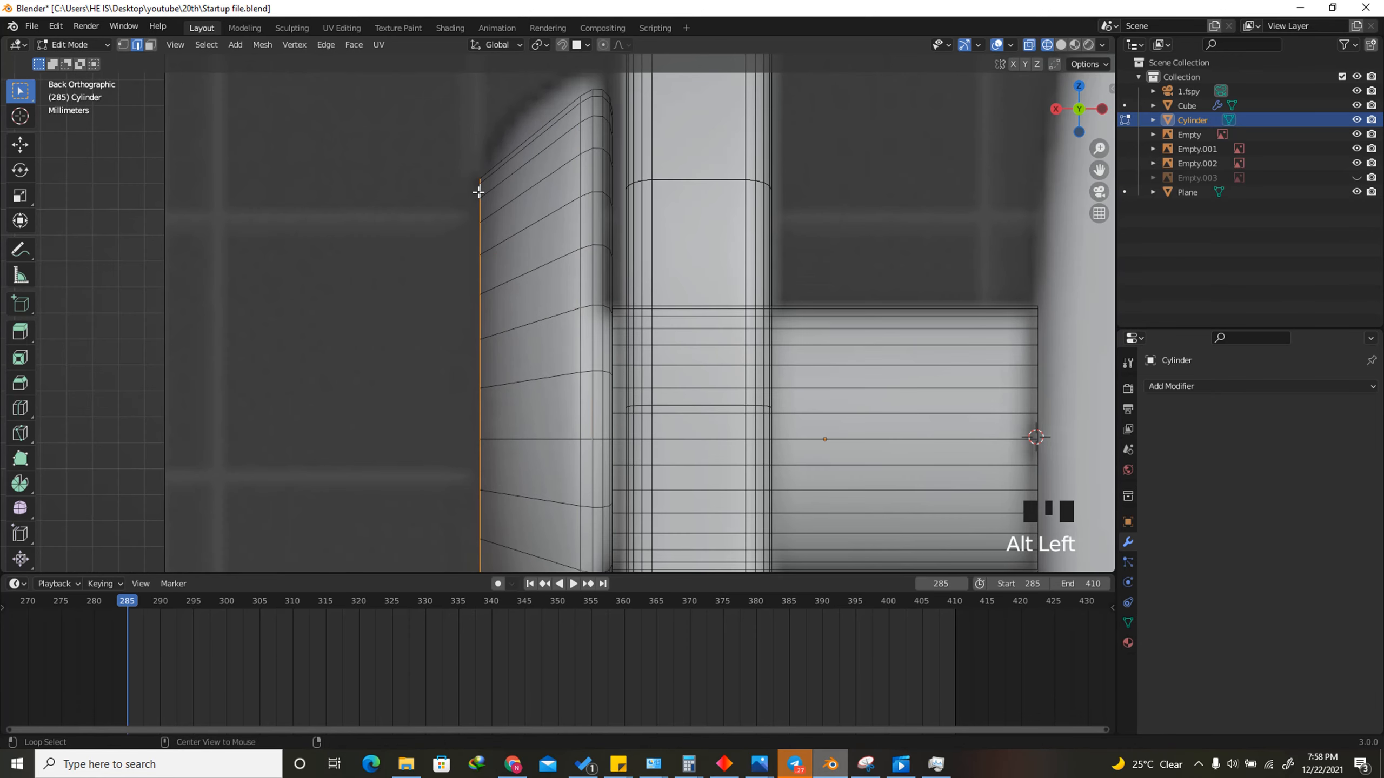
pyautogui.hotkey('ctrl', 'b')
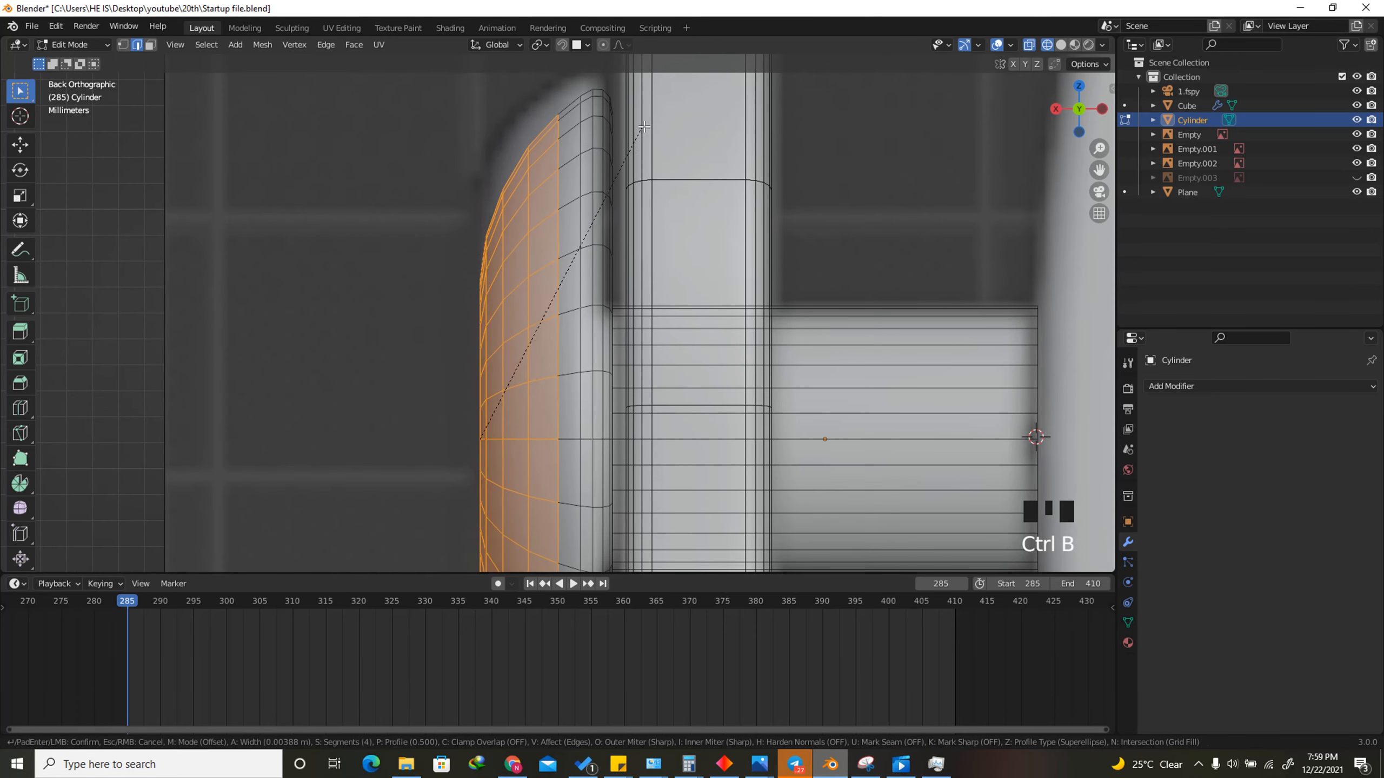
pyautogui.click(647, 135)
pyautogui.scroll(-4, 649, 139)
pyautogui.press('Tab')
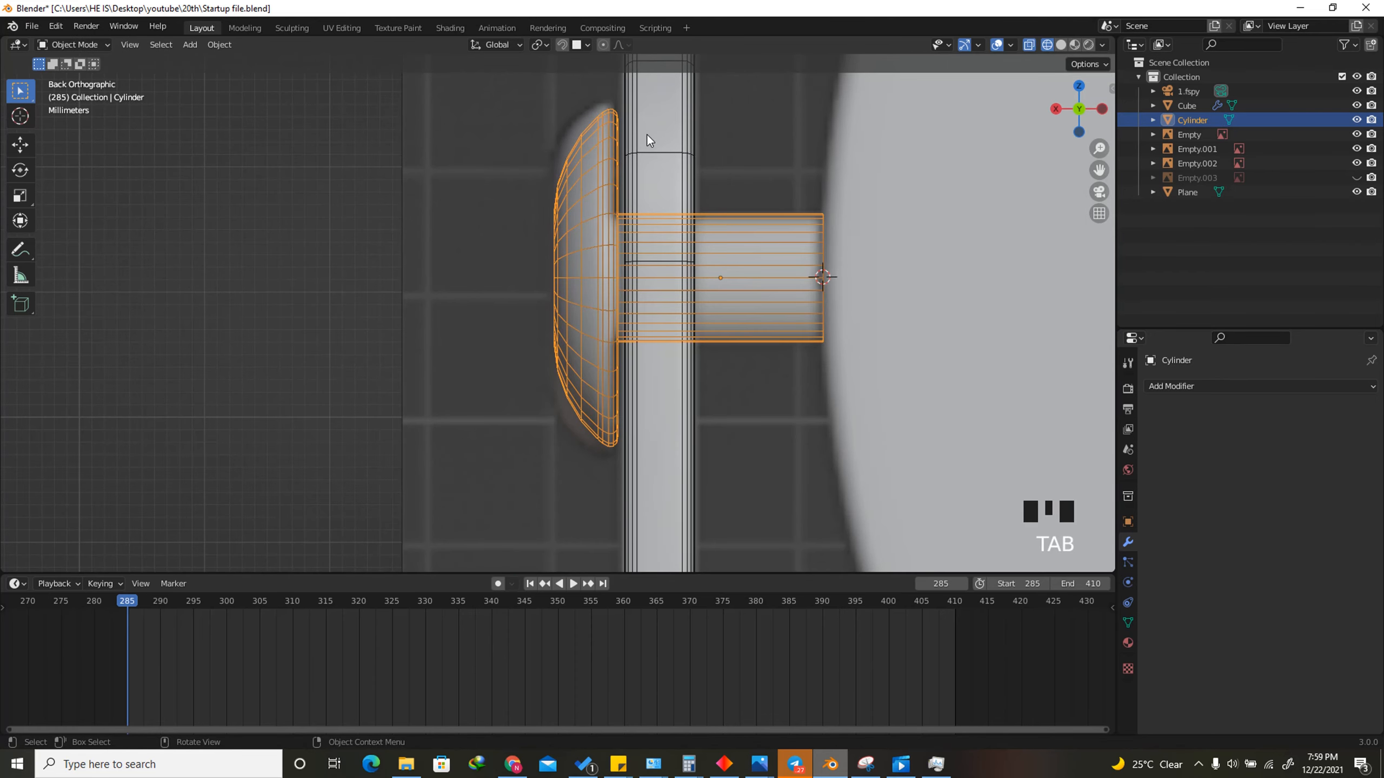
# Show the whole lamp in solid shading with X-ray turned off
pyautogui.scroll(-4, 648, 140)
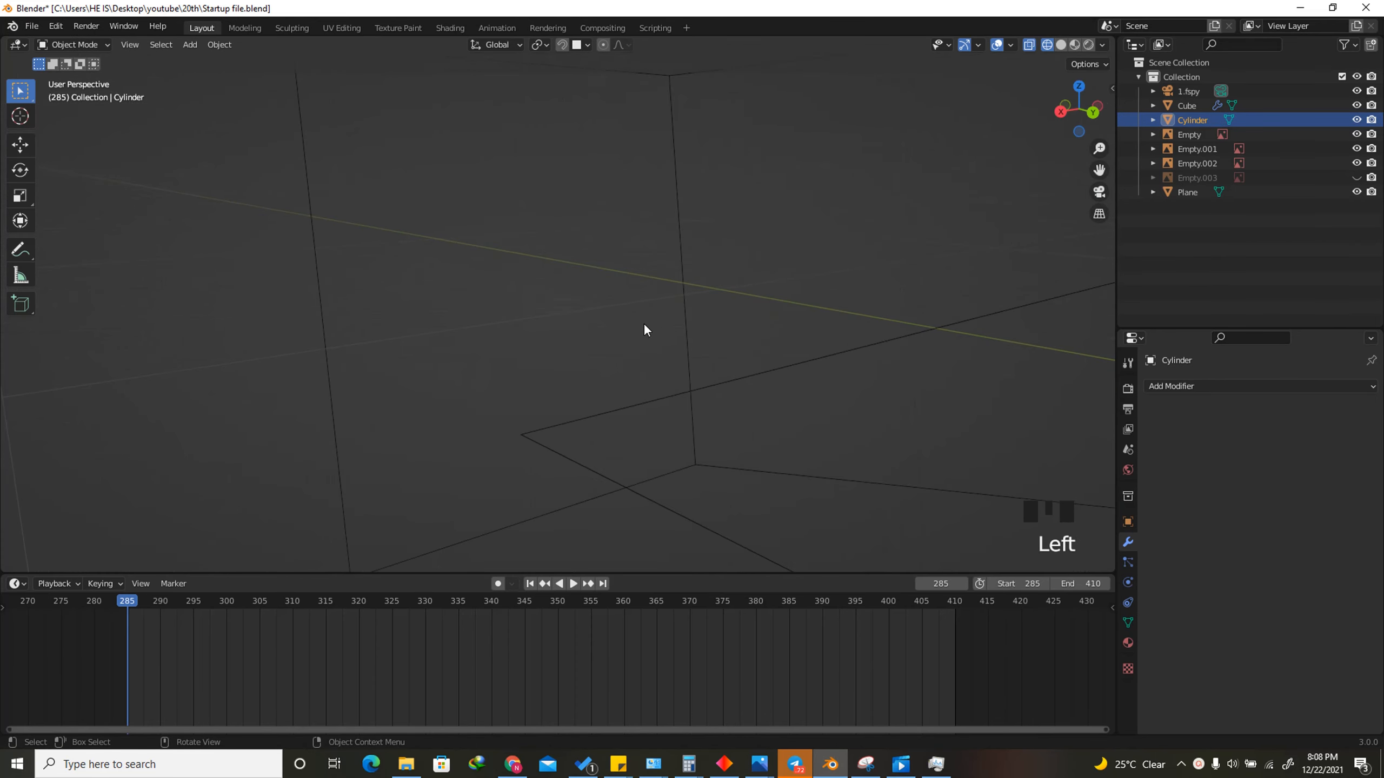
pyautogui.scroll(-11, 643, 329)
pyautogui.click(1060, 113)
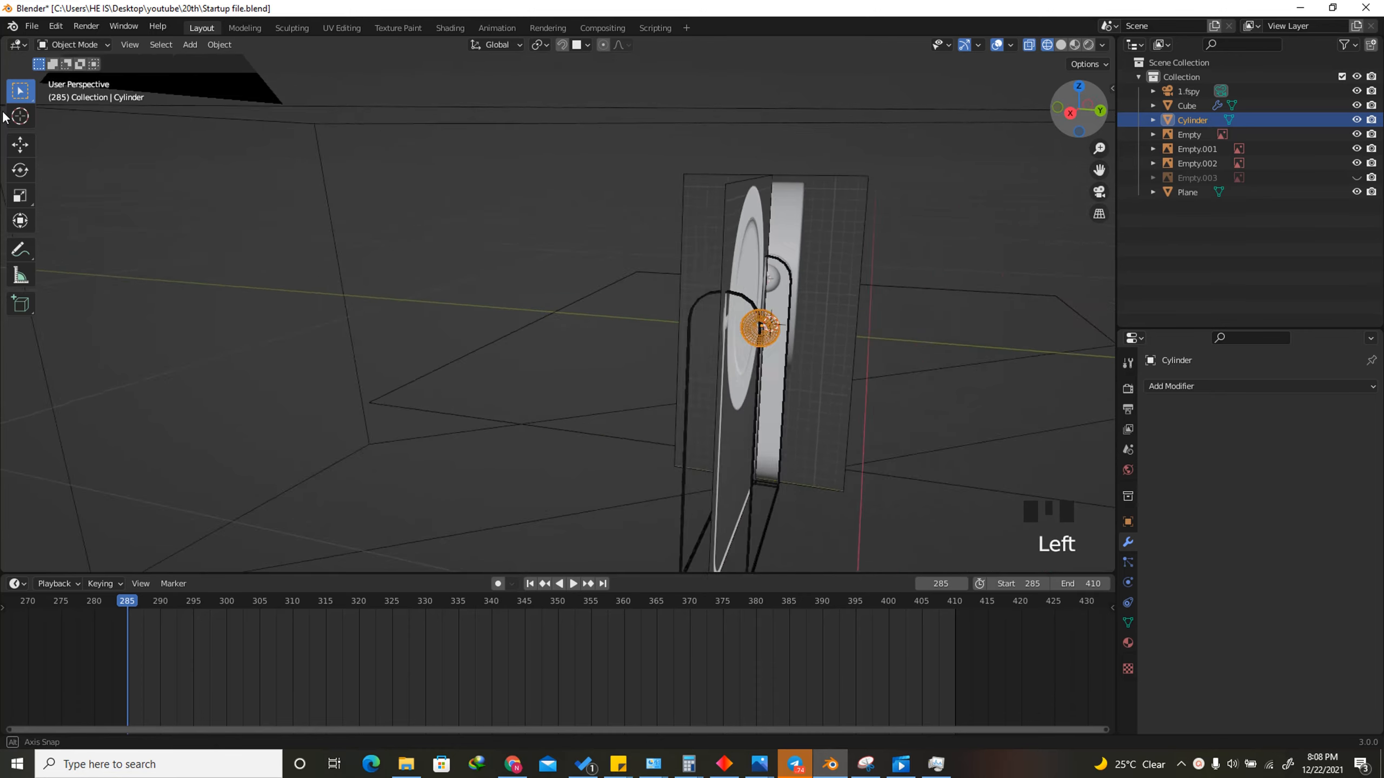
pyautogui.scroll(4, 747, 333)
pyautogui.click(724, 415)
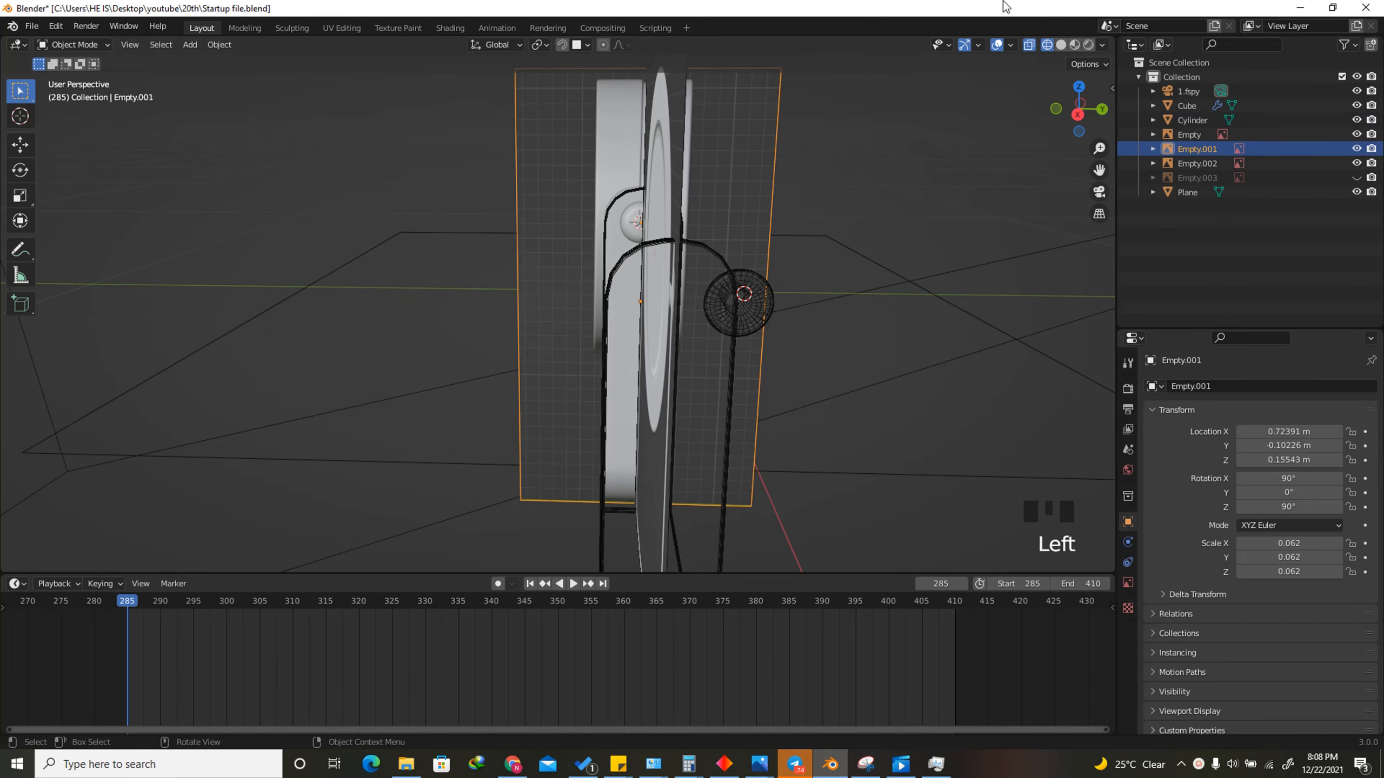
pyautogui.click(1028, 46)
pyautogui.click(1060, 46)
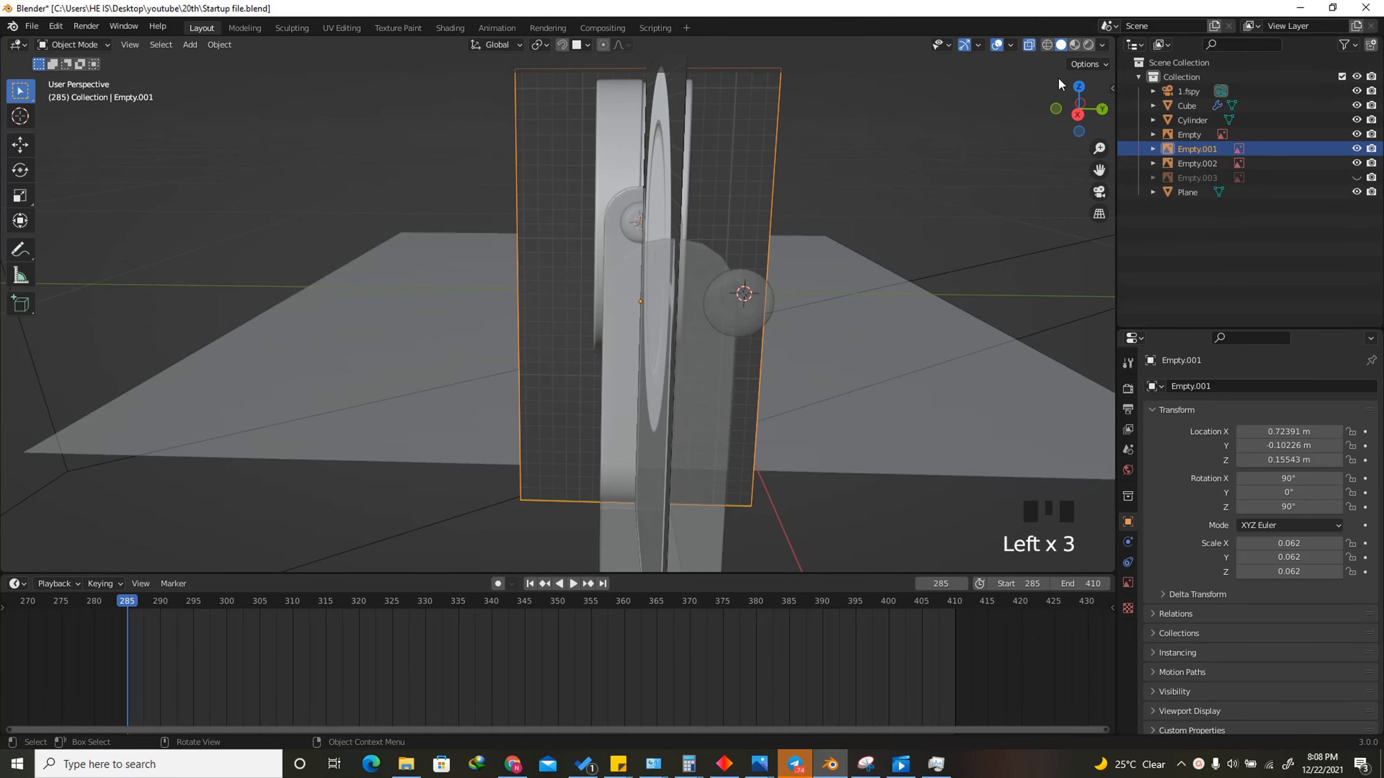
pyautogui.click(1031, 46)
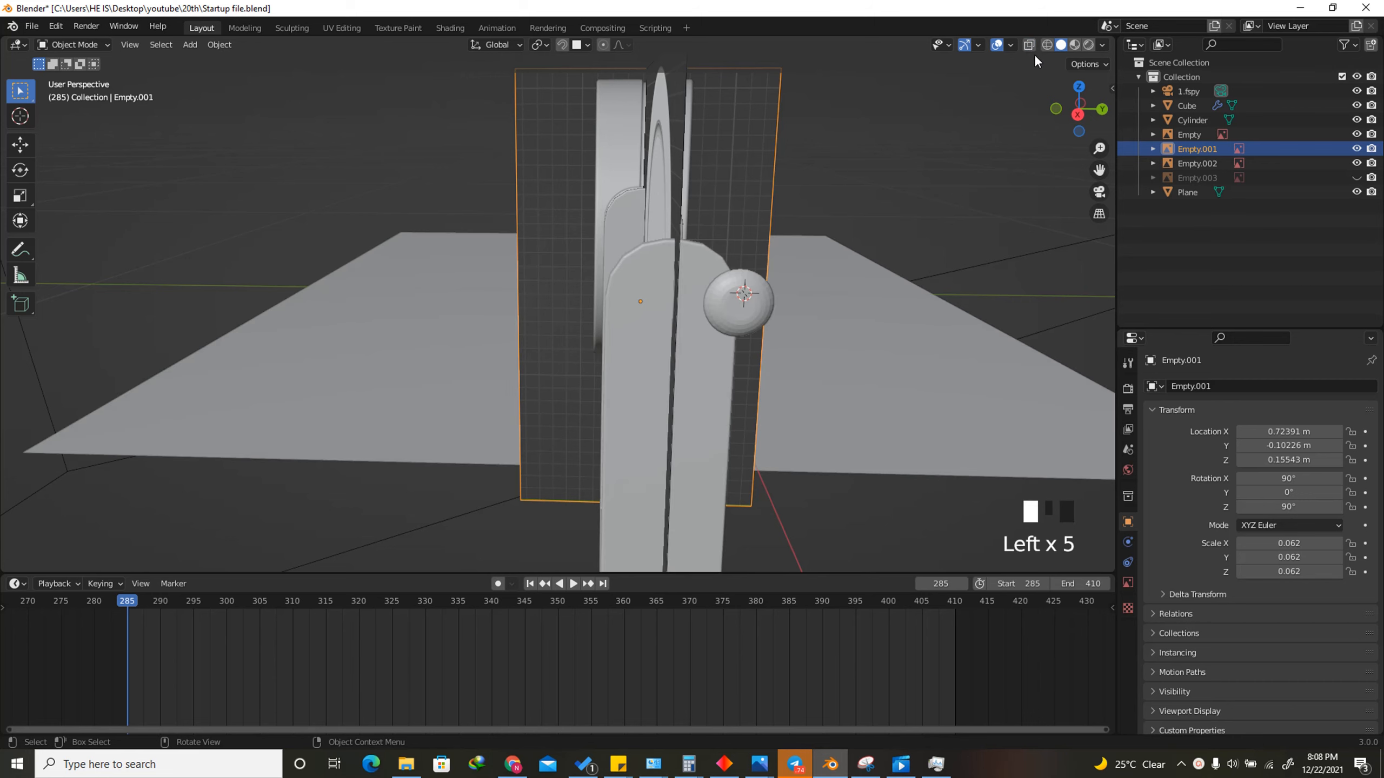
# Set the U-shaped bracket's origin to its geometry and snap the 3D cursor to the bracket
pyautogui.moveTo(1078, 112)
pyautogui.mouseDown()
pyautogui.moveTo(709, 362)
pyautogui.moveTo(691, 353)
pyautogui.mouseUp()
pyautogui.click(683, 362)
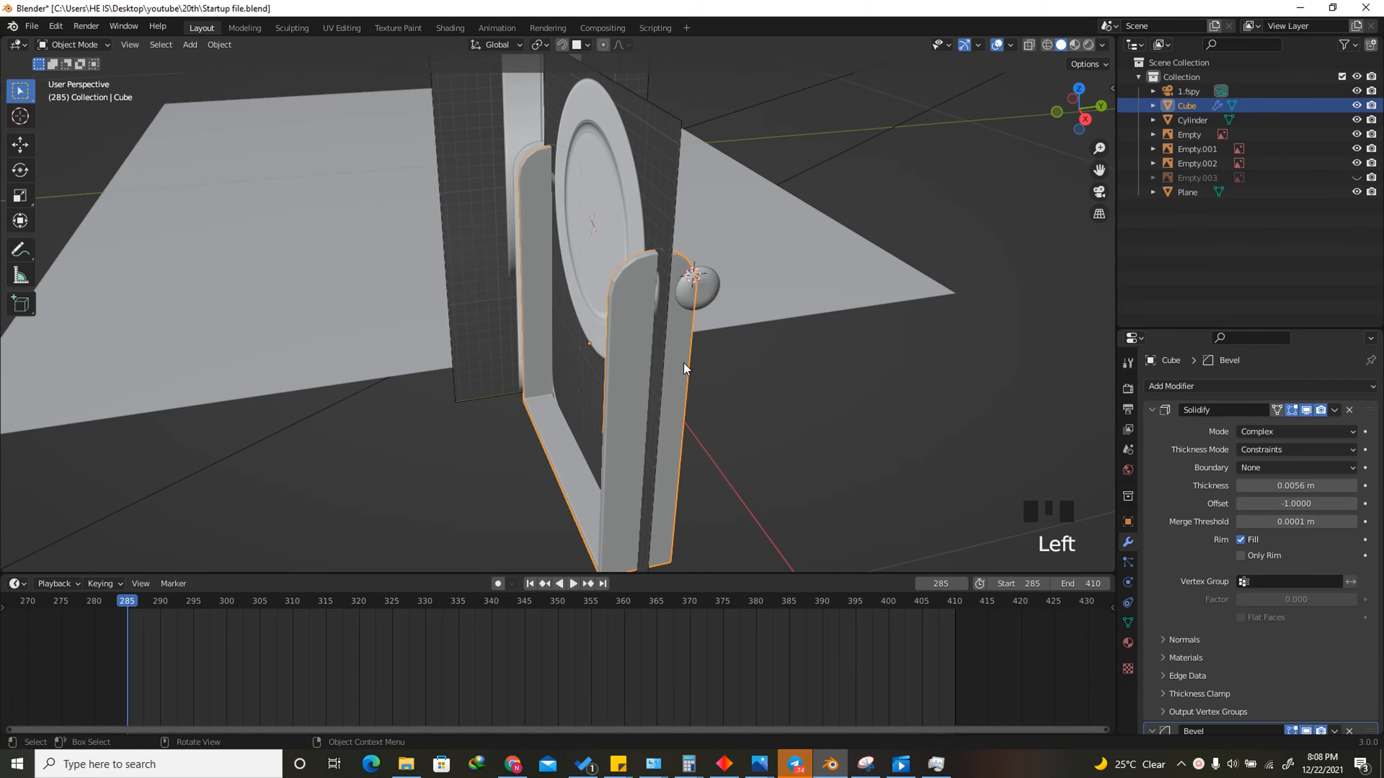
pyautogui.rightClick(684, 361)
pyautogui.moveTo(651, 241)
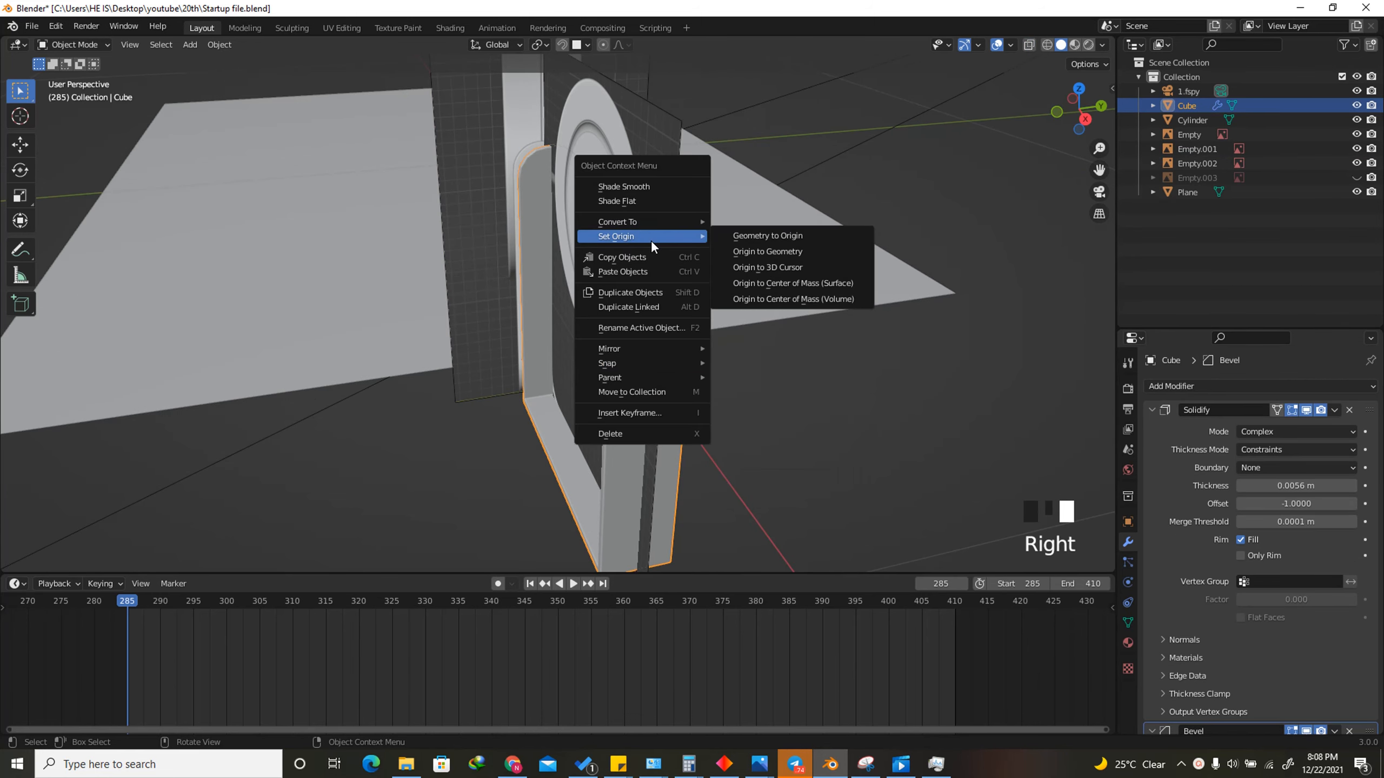
pyautogui.click(773, 252)
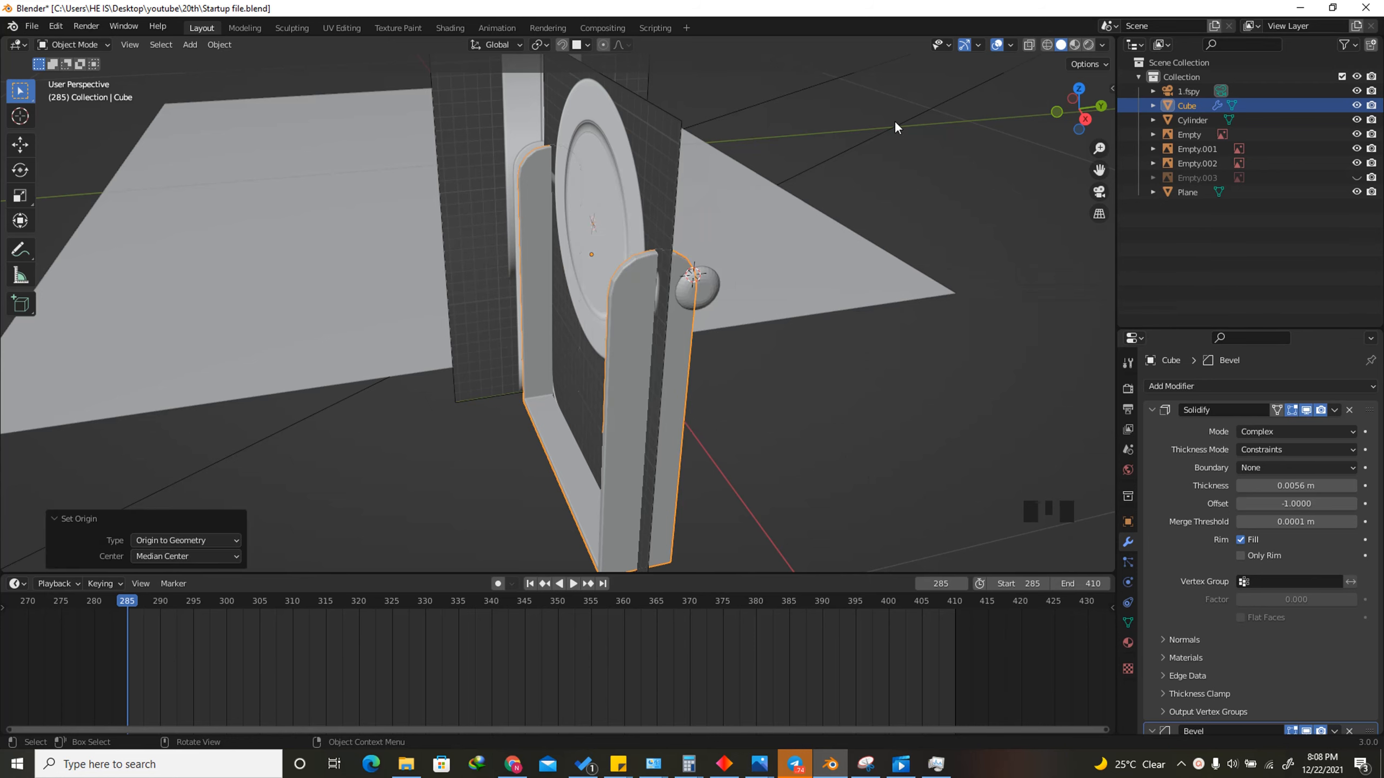
pyautogui.scroll(2, 685, 334)
pyautogui.rightClick(679, 342)
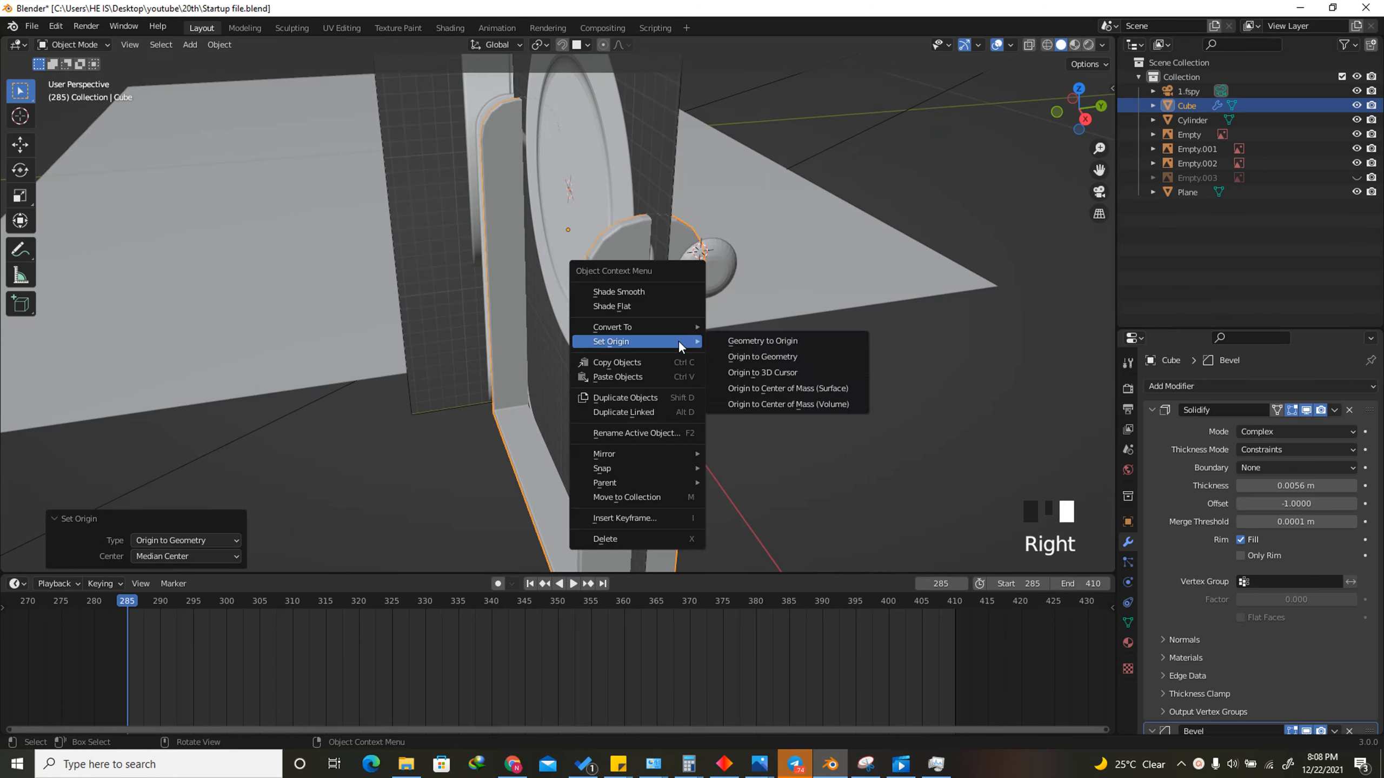
pyautogui.moveTo(676, 465)
pyautogui.click(777, 531)
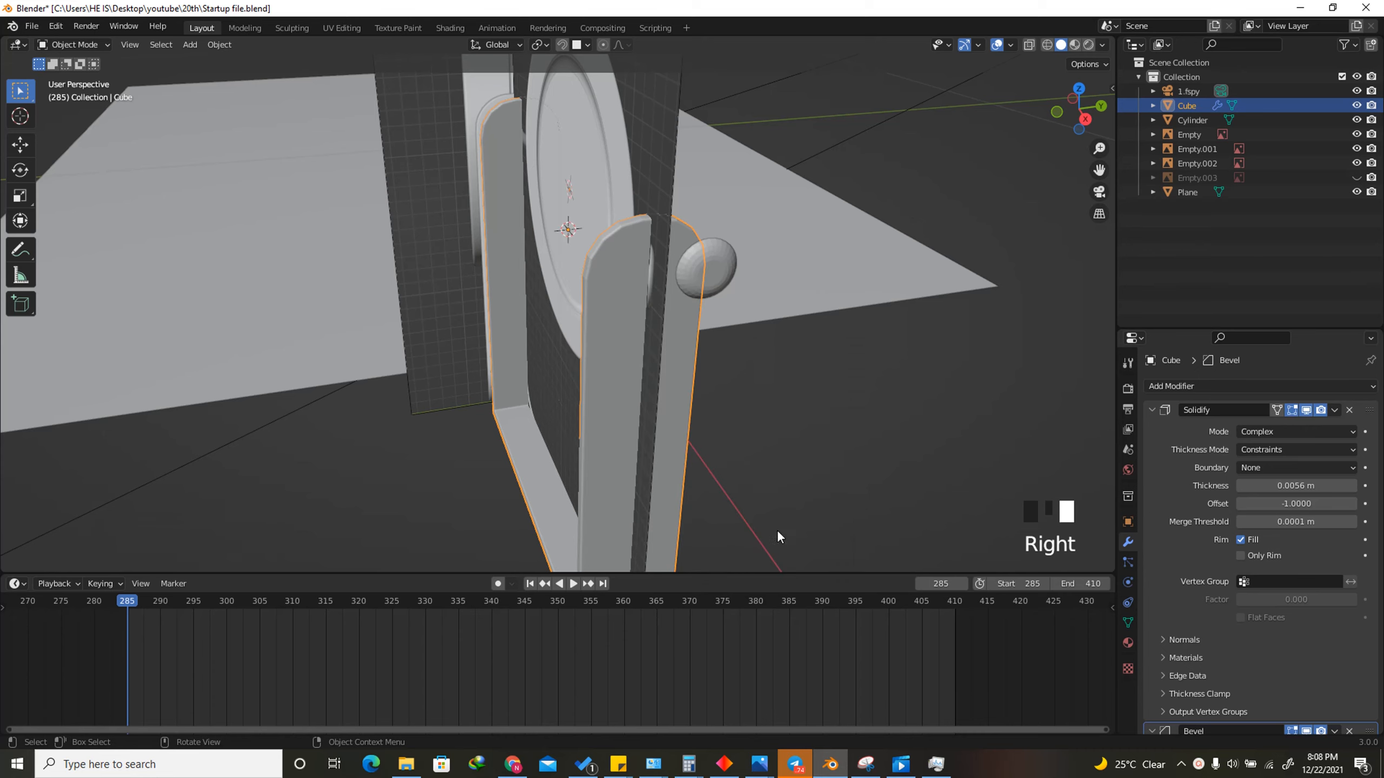
# Snap the pin-and-knob cylinder to the 3D cursor and check its centring on the bracket in right view
pyautogui.click(719, 257)
pyautogui.rightClick(719, 257)
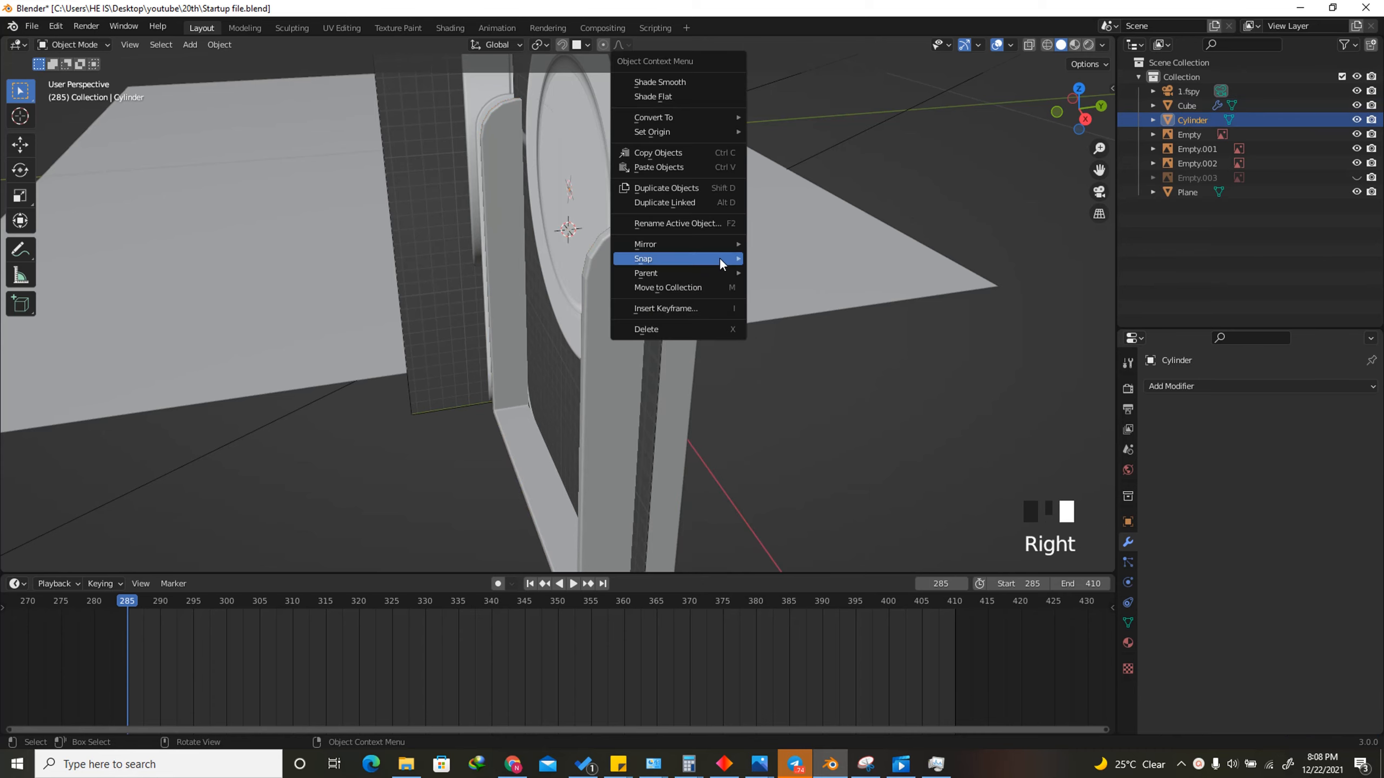
pyautogui.moveTo(728, 260)
pyautogui.click(778, 271)
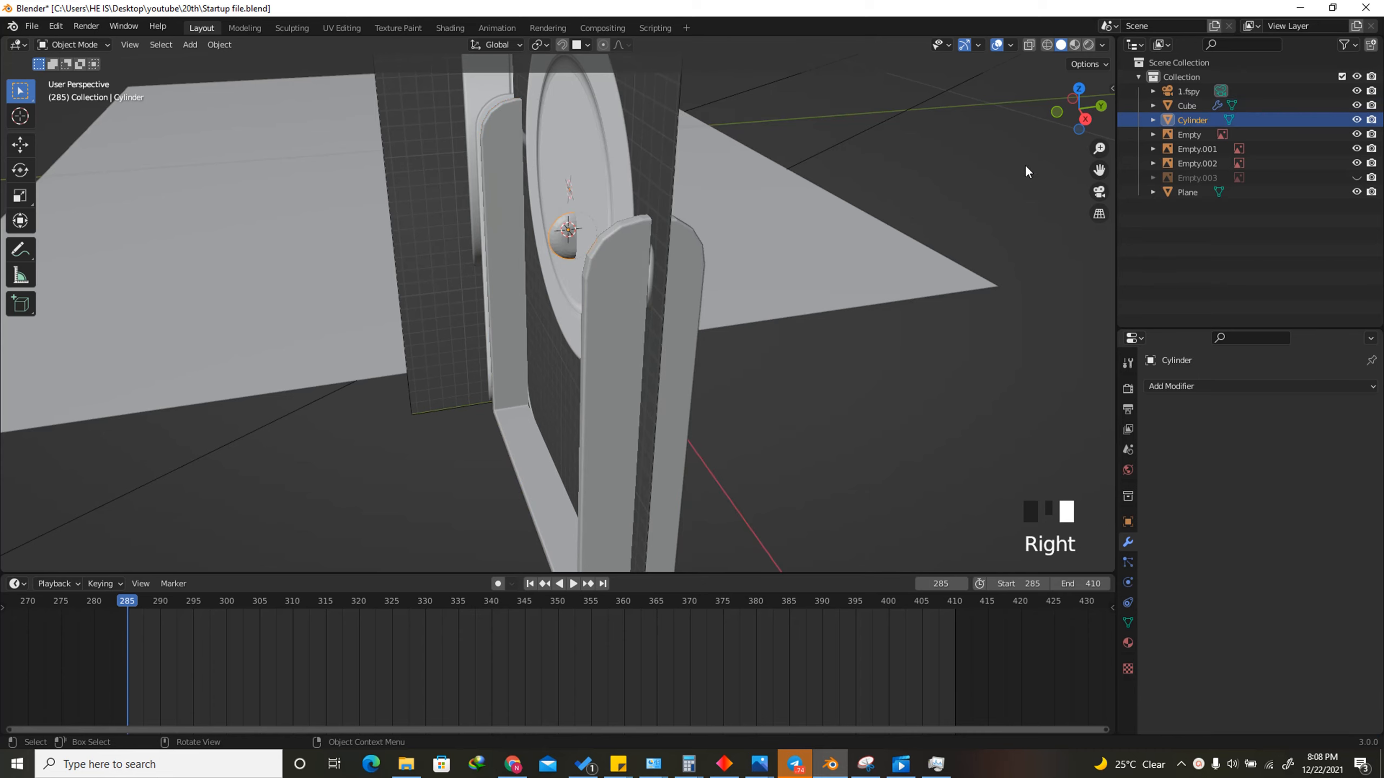
pyautogui.click(1085, 119)
pyautogui.scroll(7, 700, 401)
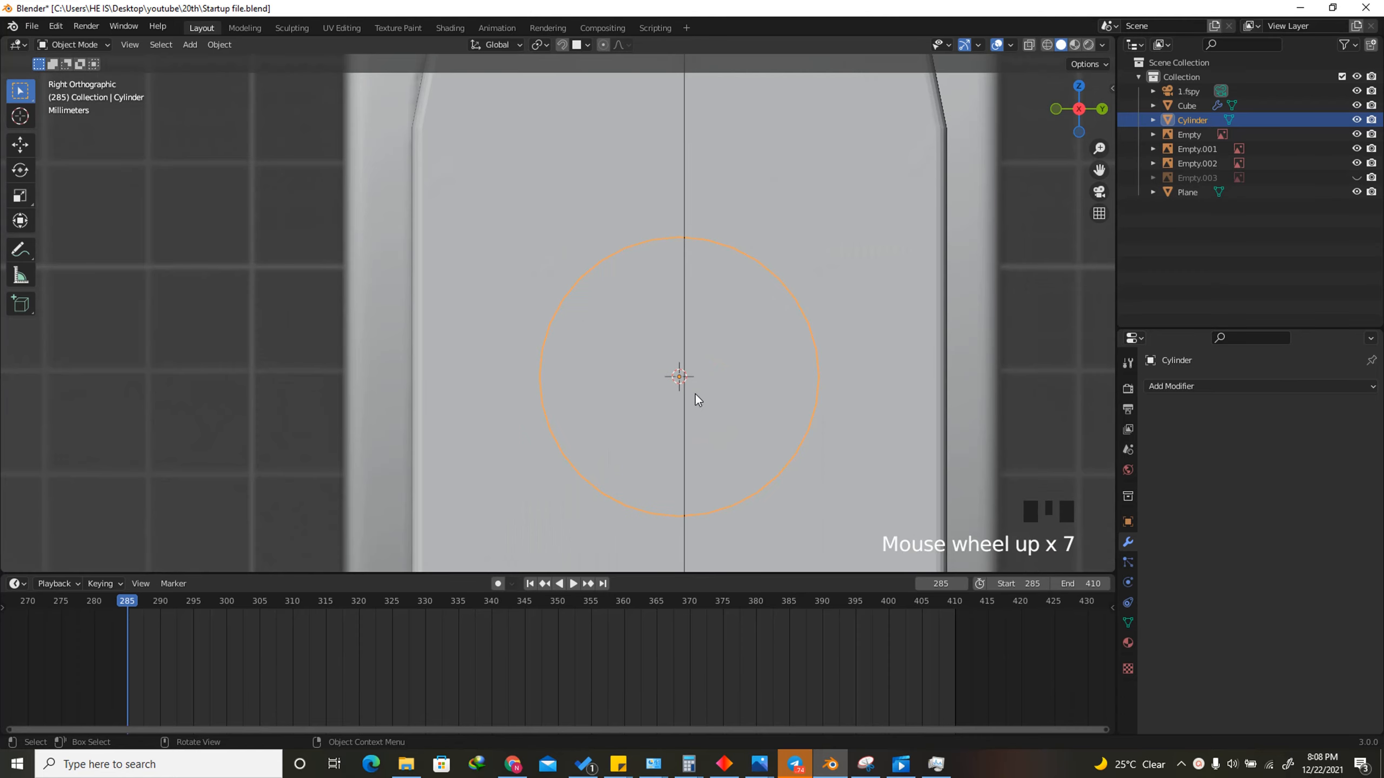
pyautogui.scroll(-7, 651, 343)
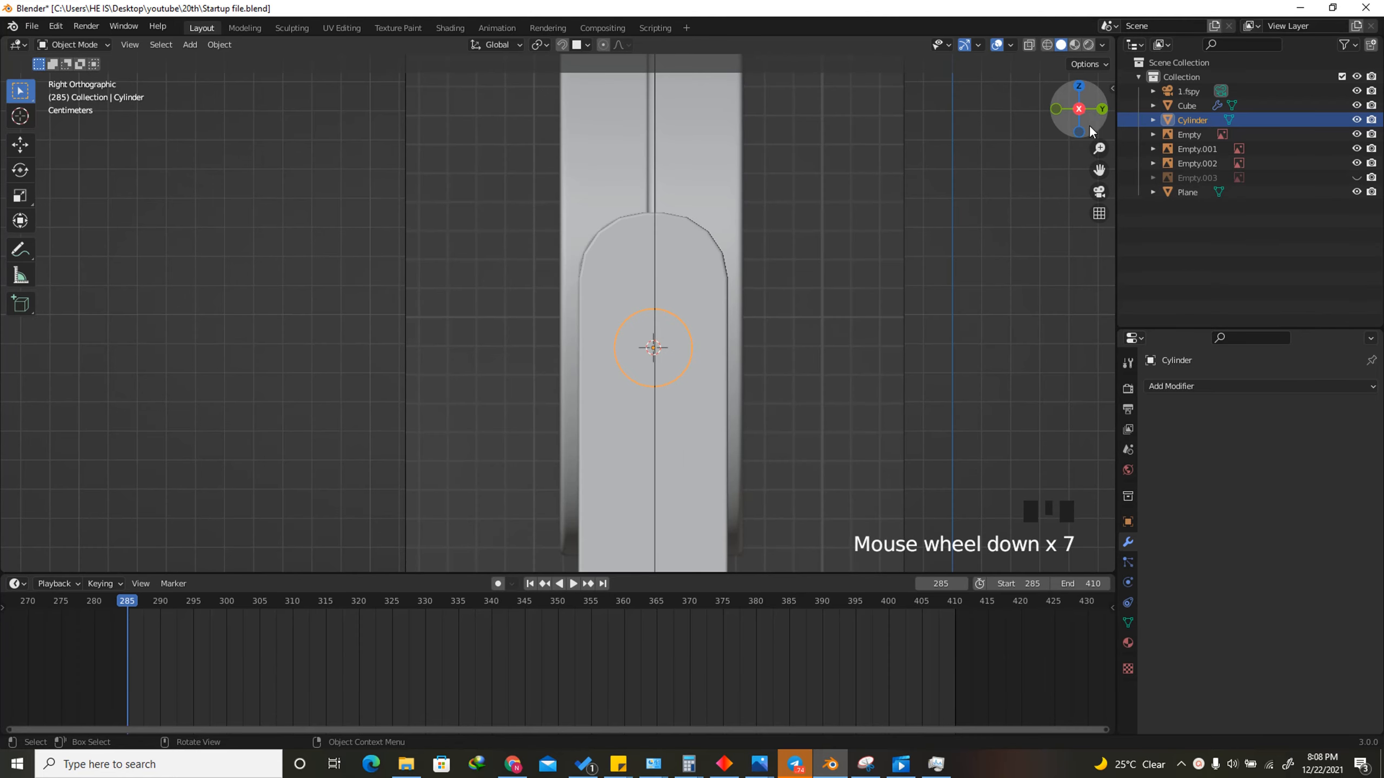
# In back view, move the cylinder about 0.101 m along X and 0.023 m along Z onto the reference pin at the bracket leg
pyautogui.click(1102, 109)
pyautogui.scroll(1, 929, 380)
pyautogui.press('g')
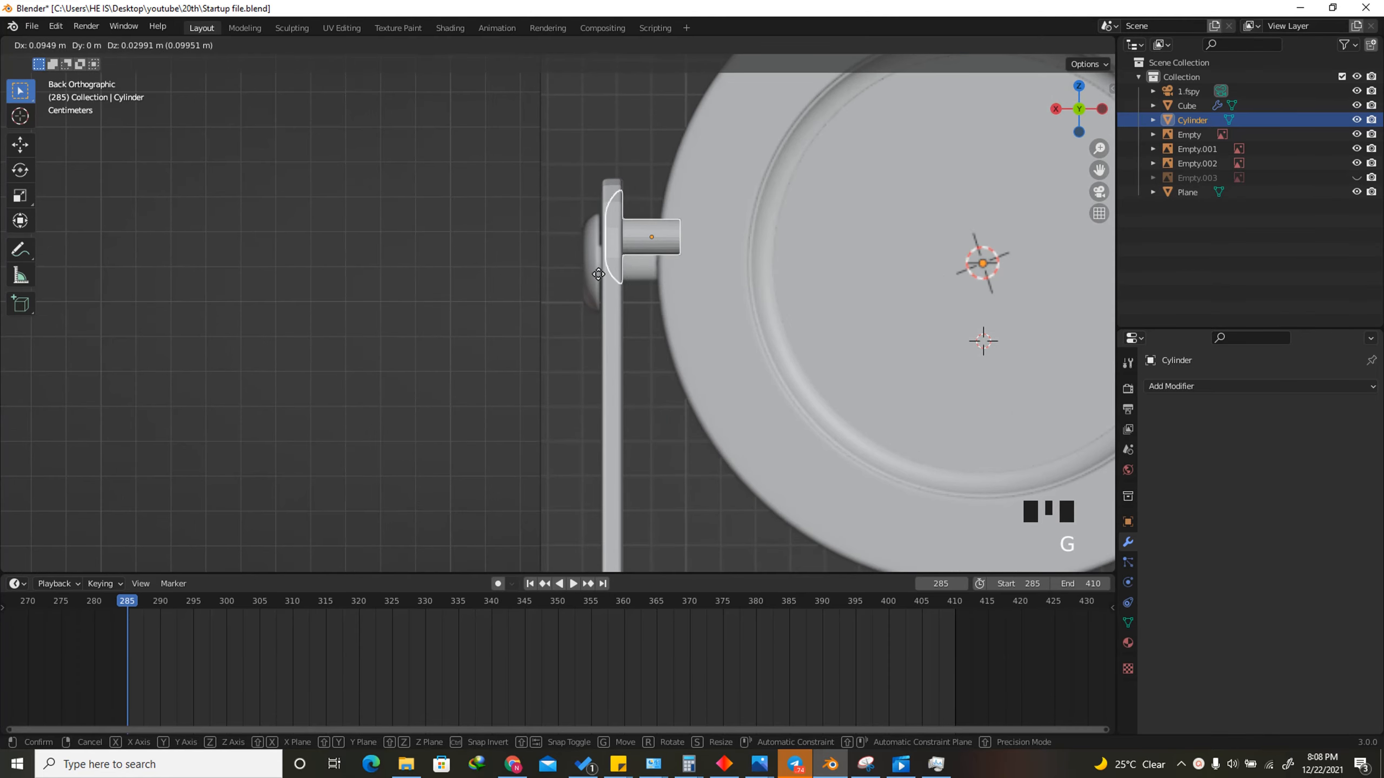
pyautogui.click(594, 270)
pyautogui.scroll(8, 600, 278)
pyautogui.press('g')
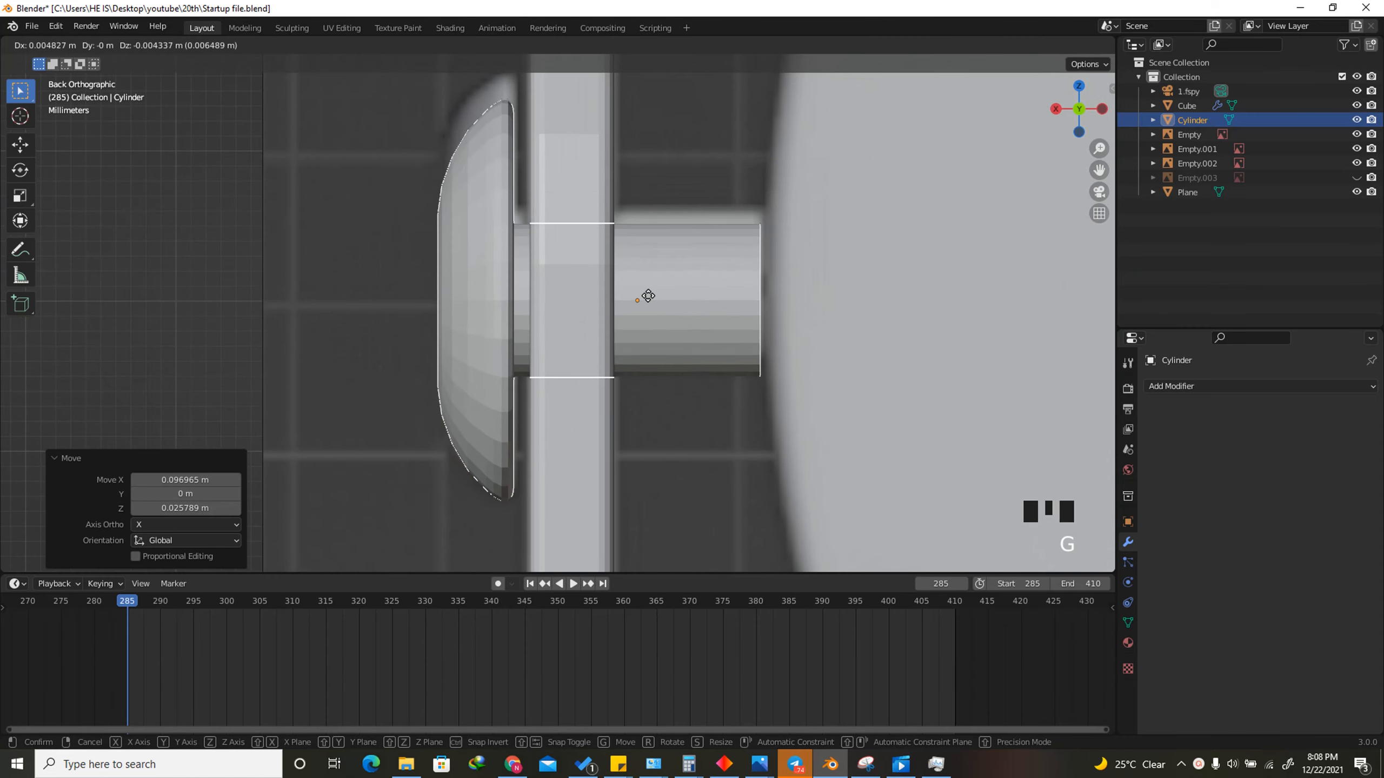
pyautogui.click(729, 131)
# Duplicate the pin-and-knob cylinder in place
pyautogui.moveTo(729, 131); pyautogui.dragTo(565, 320, button='middle')
pyautogui.scroll(3, 565, 321)
pyautogui.scroll(3, 571, 302)
pyautogui.scroll(-3, 510, 301)
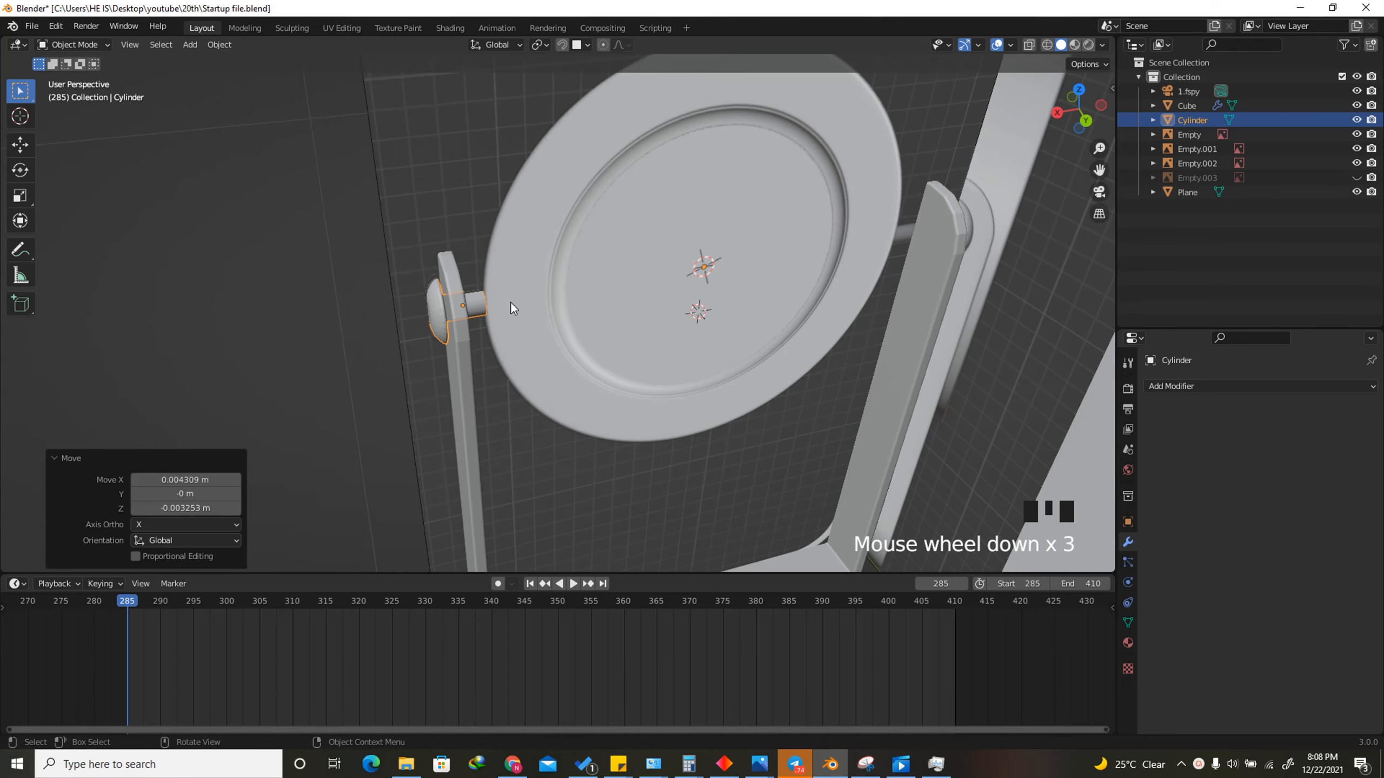
pyautogui.hotkey('shift', 'd')
pyautogui.rightClick(480, 332)
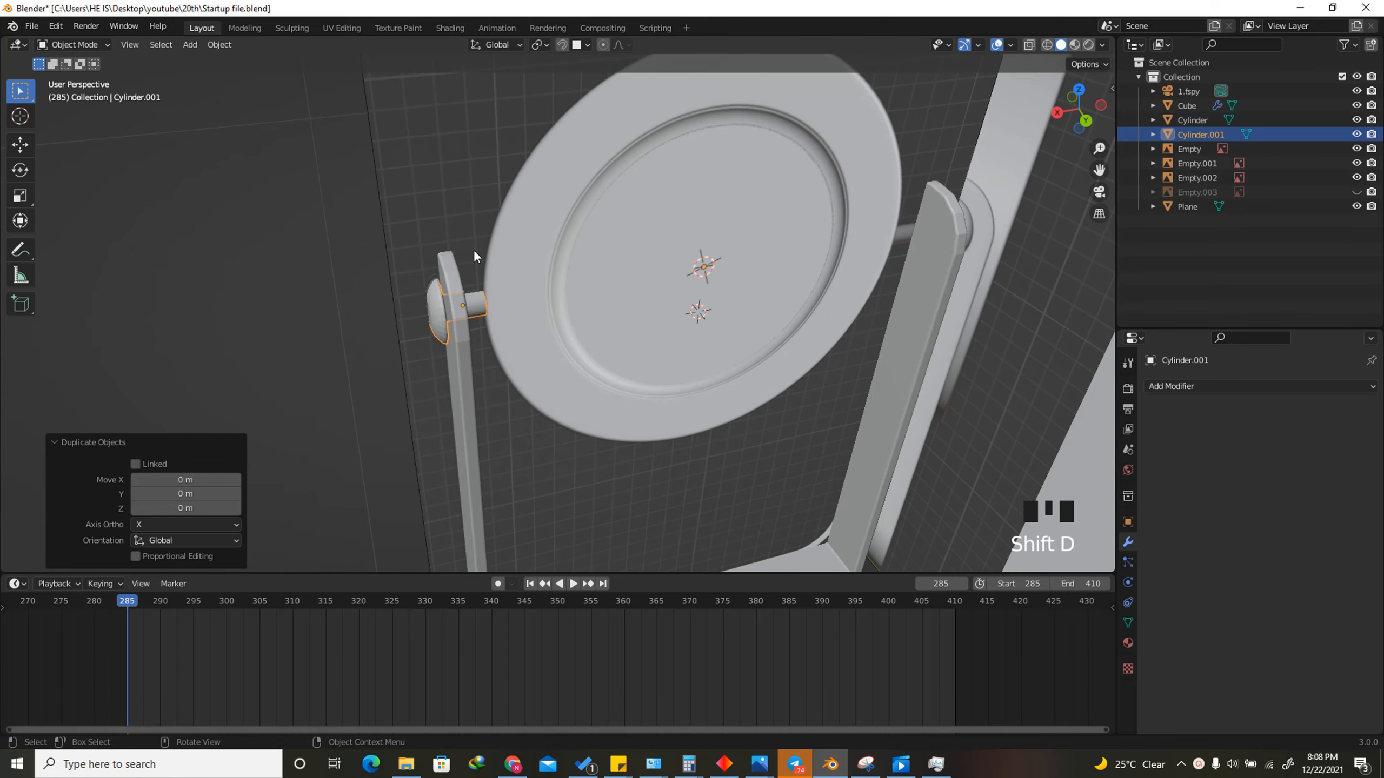
# Try to mirror the duplicated cylinder along global X about its own centre
pyautogui.rightClick(464, 296)
pyautogui.moveTo(481, 281)
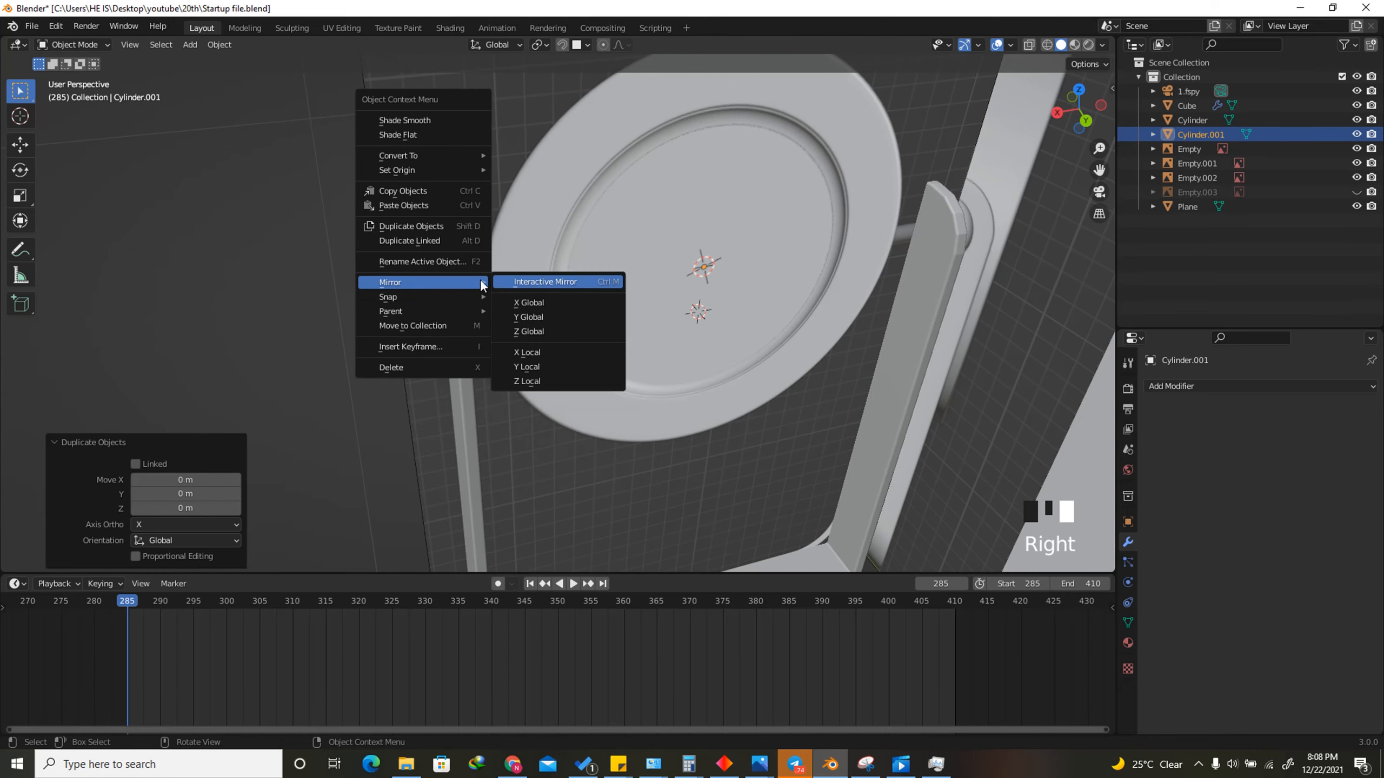
pyautogui.click(541, 302)
pyautogui.scroll(-5, 633, 205)
pyautogui.scroll(3, 486, 261)
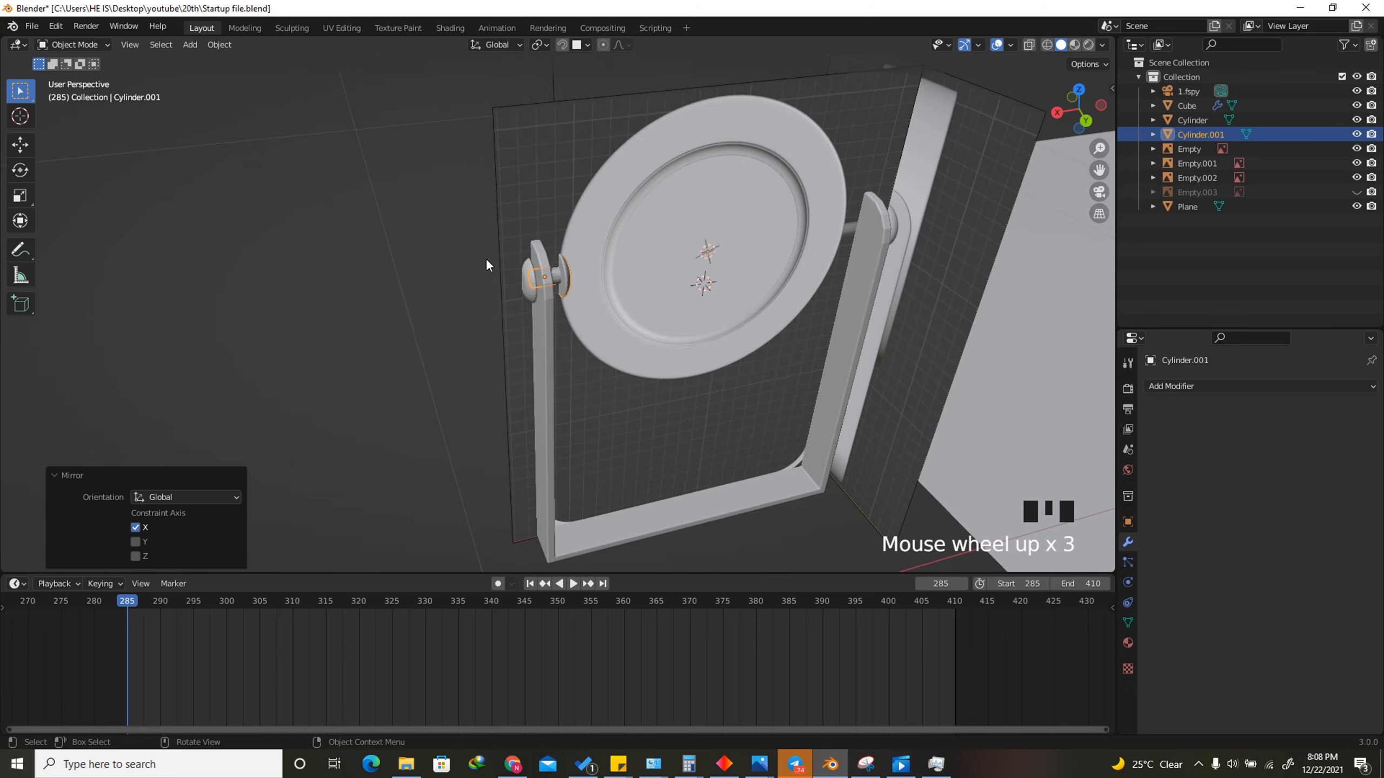
pyautogui.hotkey('ctrl', 'z')
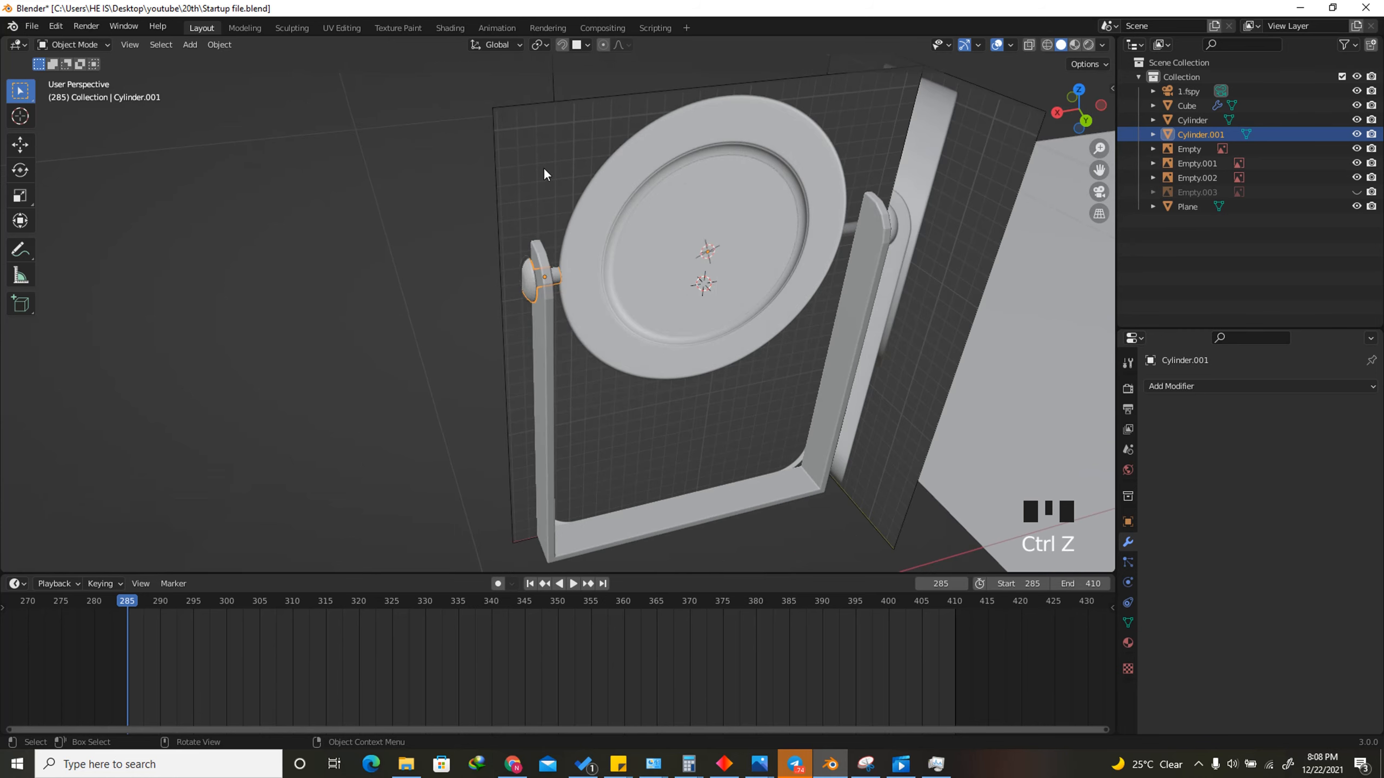
# Set the pivot point to 3D Cursor, mirror the duplicate along global X onto the opposite bracket leg, and check it in back view
pyautogui.click(540, 46)
pyautogui.click(615, 76)
pyautogui.scroll(3, 888, 267)
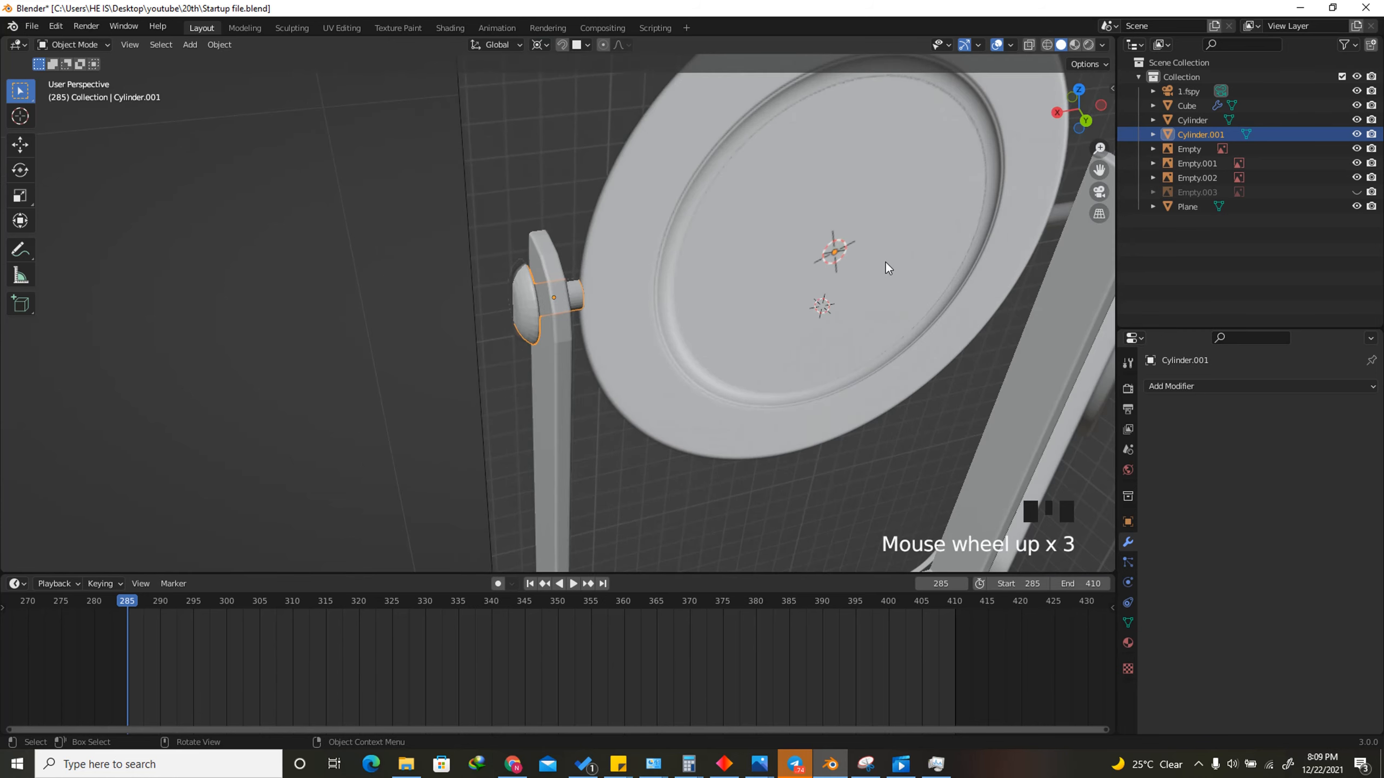
pyautogui.scroll(-2, 676, 236)
pyautogui.scroll(3, 729, 286)
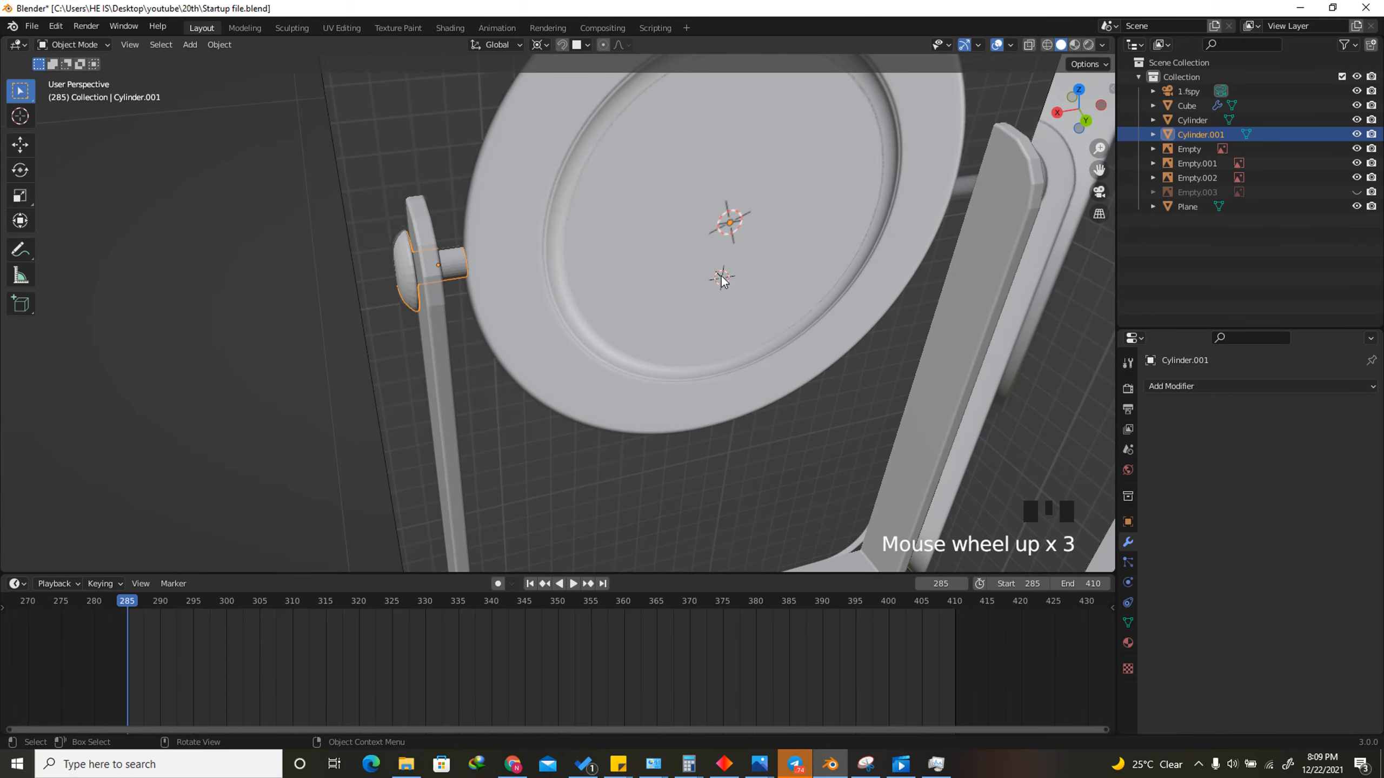
pyautogui.rightClick(551, 287)
pyautogui.moveTo(549, 286)
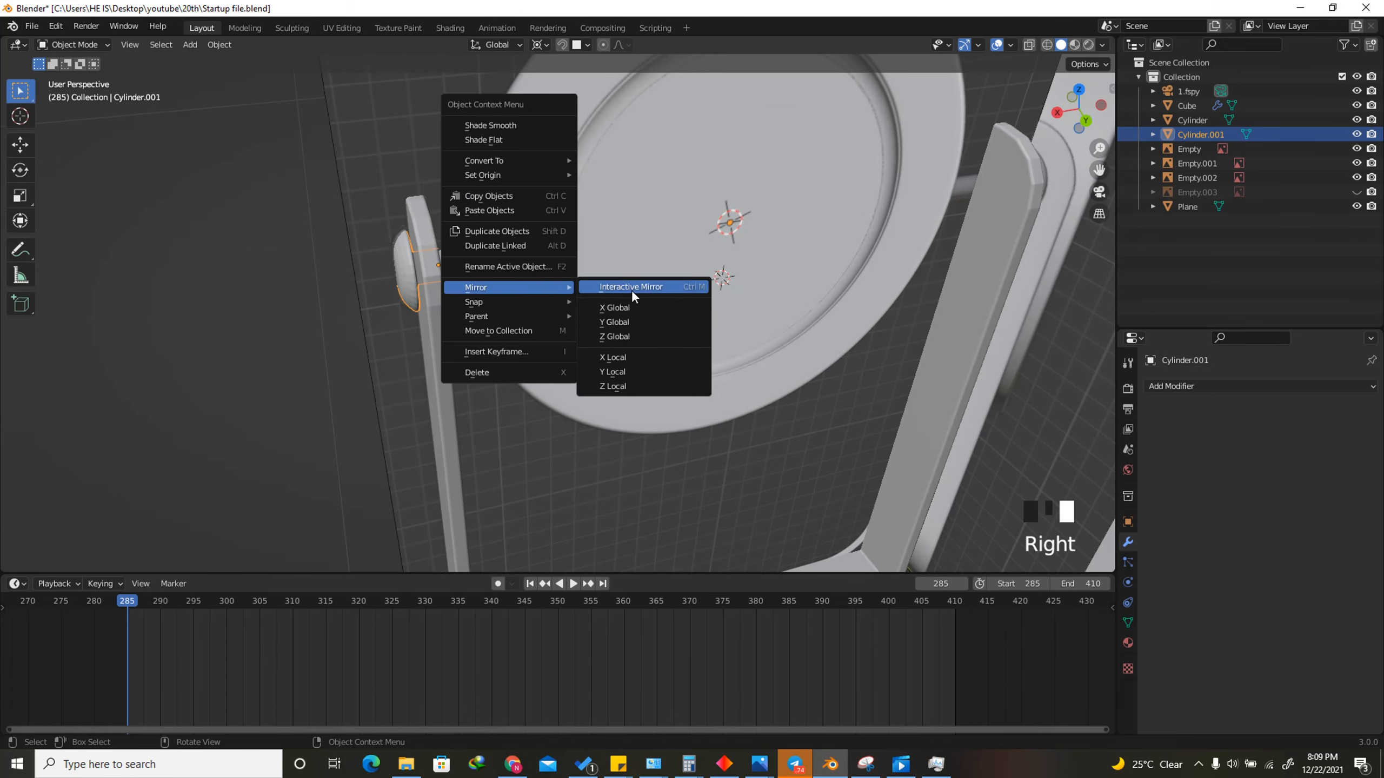
pyautogui.click(634, 306)
pyautogui.scroll(-5, 806, 213)
pyautogui.click(1086, 120)
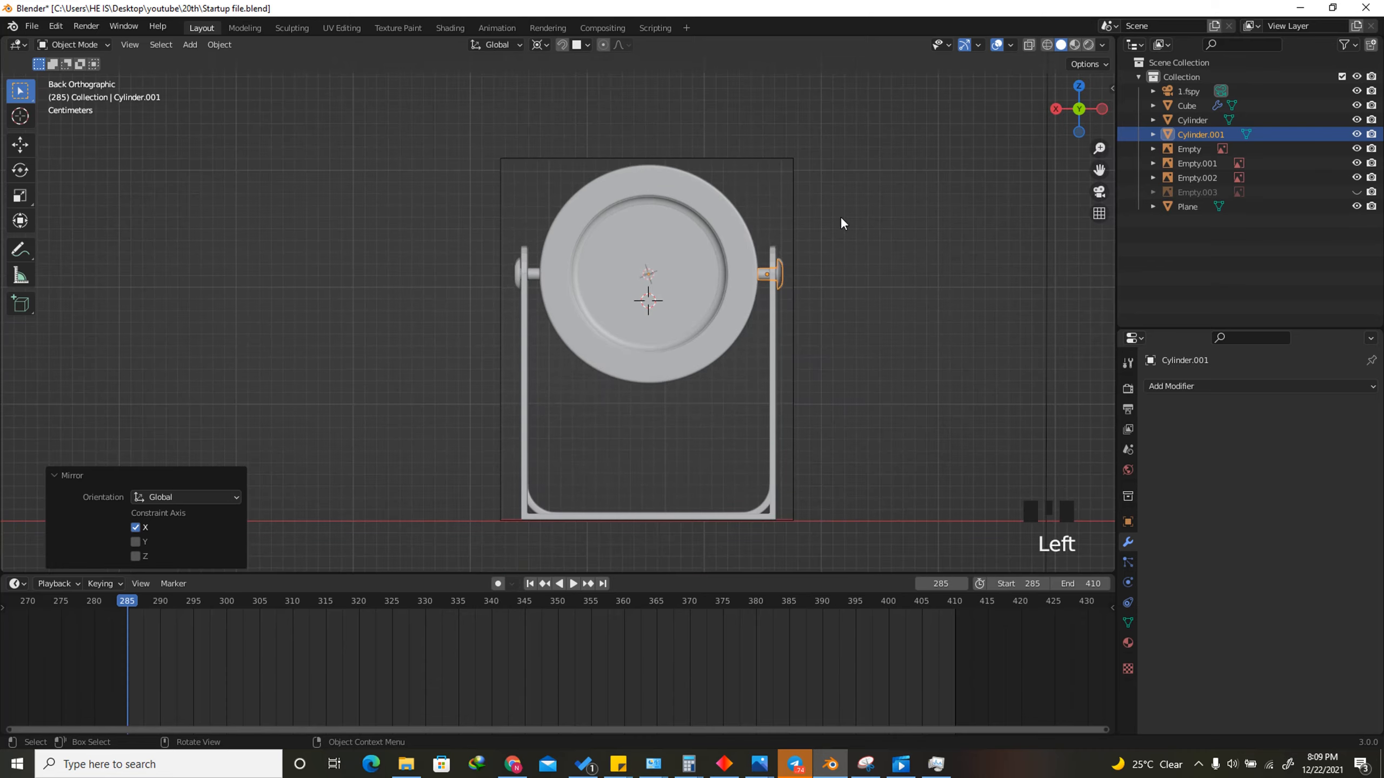
# Select both pin-and-knob cylinders on the bracket legs and enter Edit Mode on them together
pyautogui.scroll(13, 785, 232)
pyautogui.scroll(-12, 878, 218)
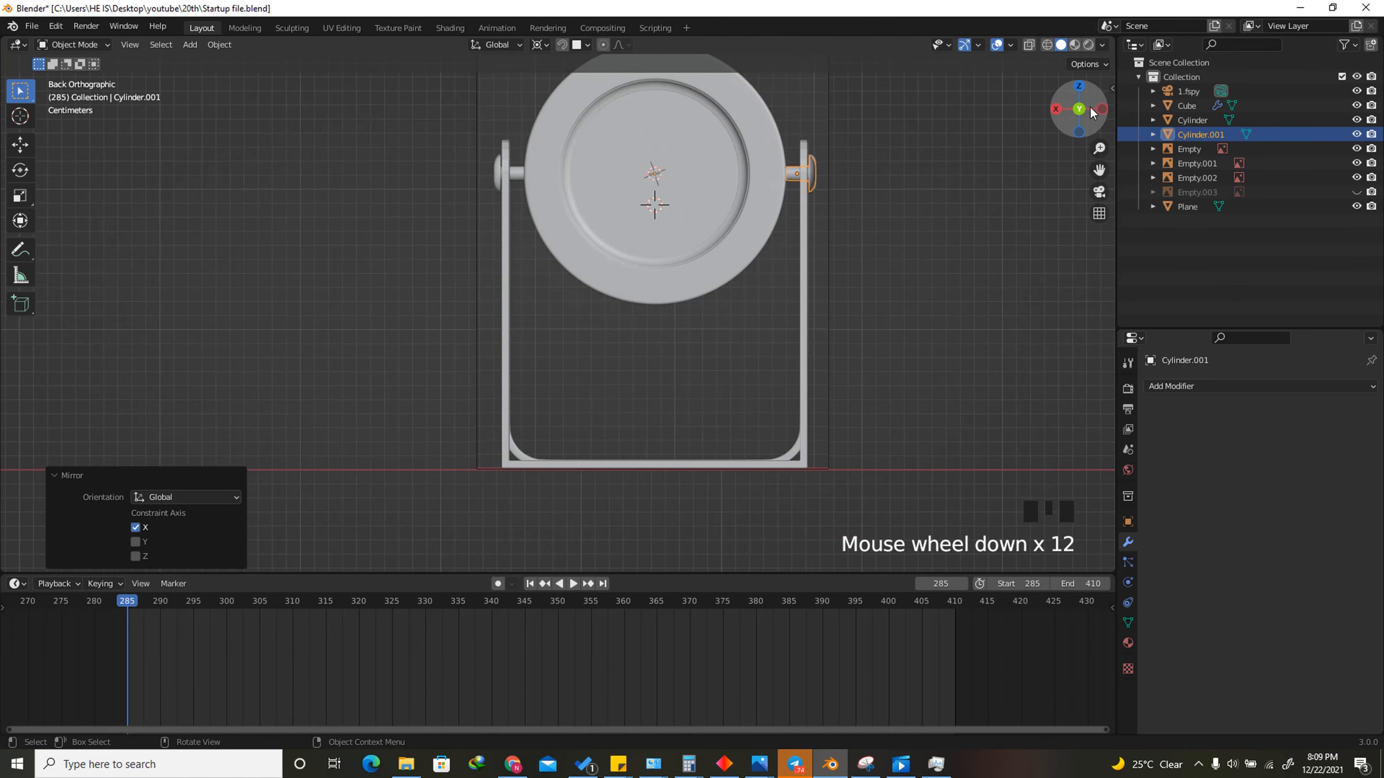
pyautogui.moveTo(1092, 113); pyautogui.dragTo(3, 215)
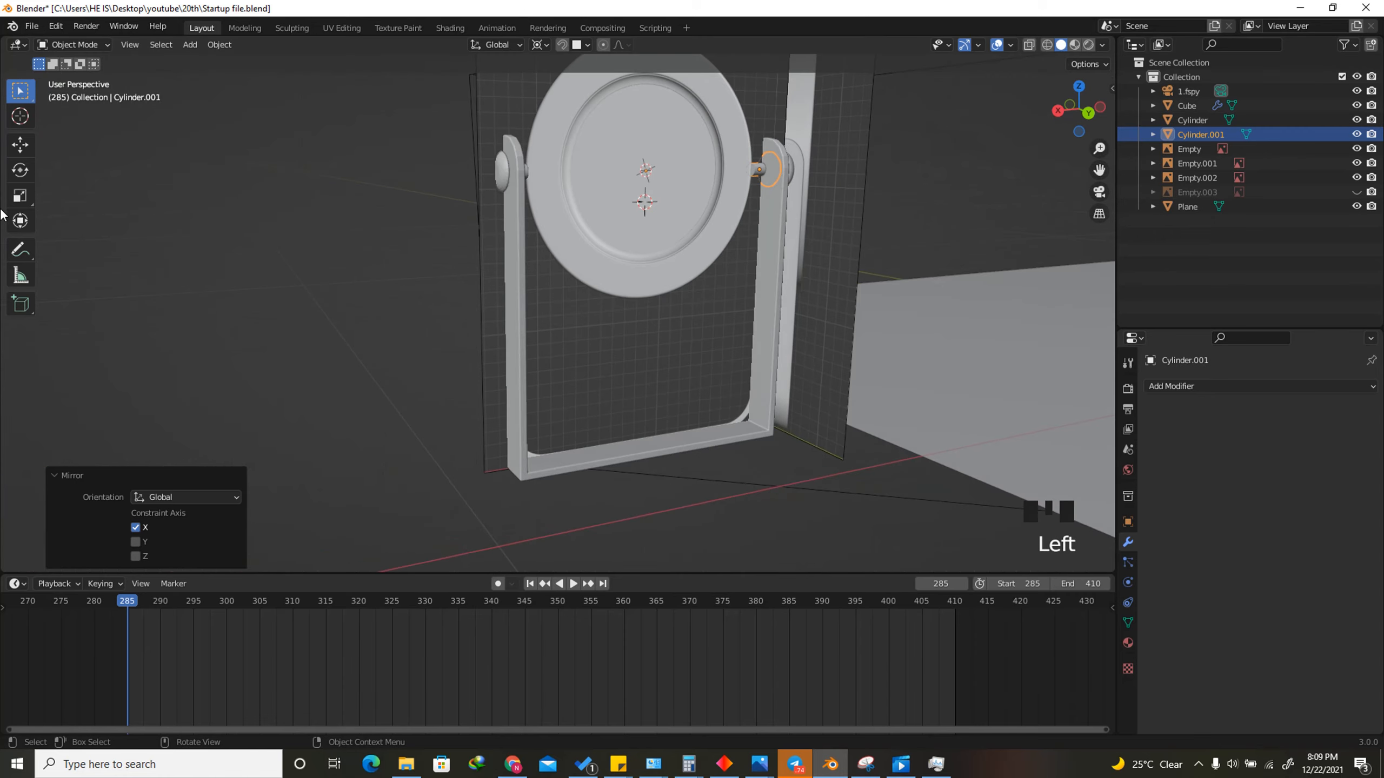
pyautogui.scroll(10, 710, 192)
pyautogui.click(669, 236)
pyautogui.click(670, 246)
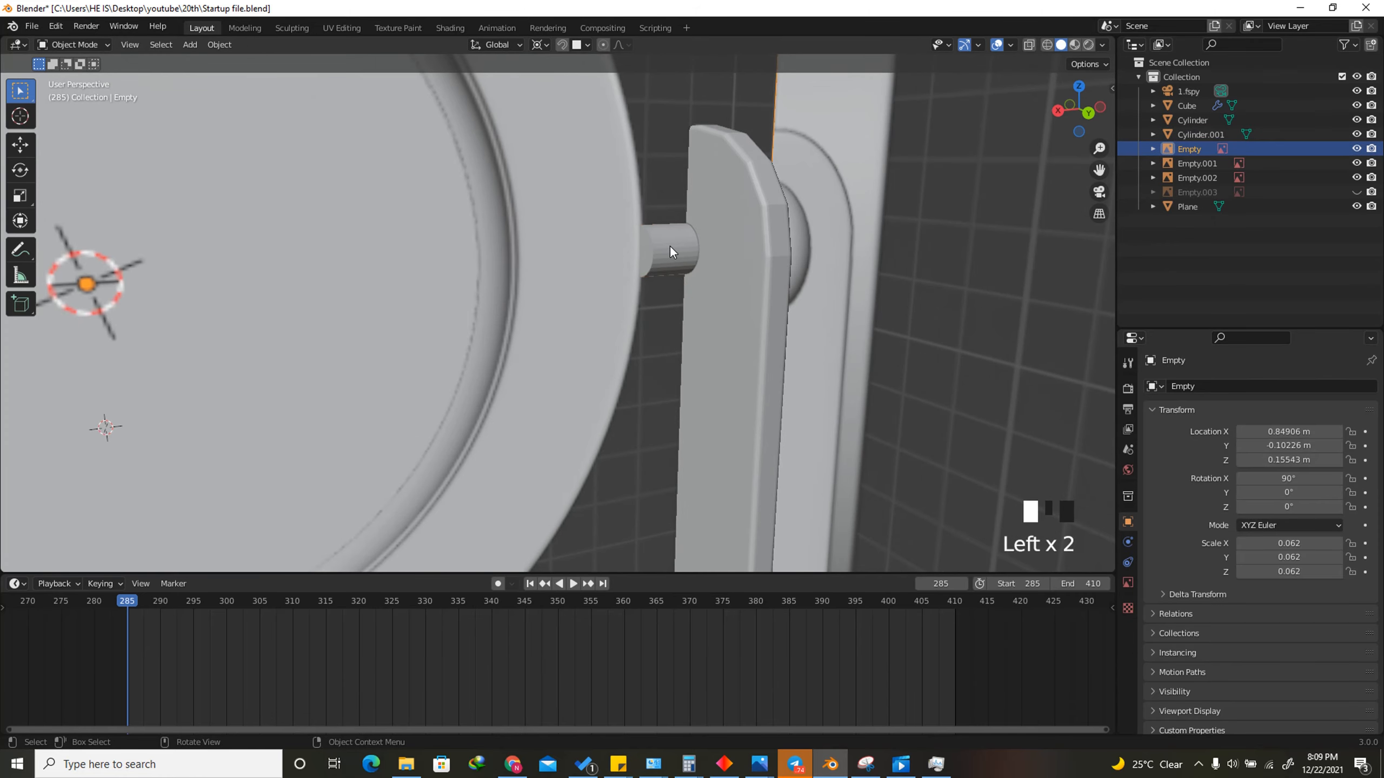
pyautogui.click(671, 246)
pyautogui.scroll(-6, 719, 222)
pyautogui.moveTo(1077, 110); pyautogui.dragTo(1010, 129)
pyautogui.scroll(3, 305, 232)
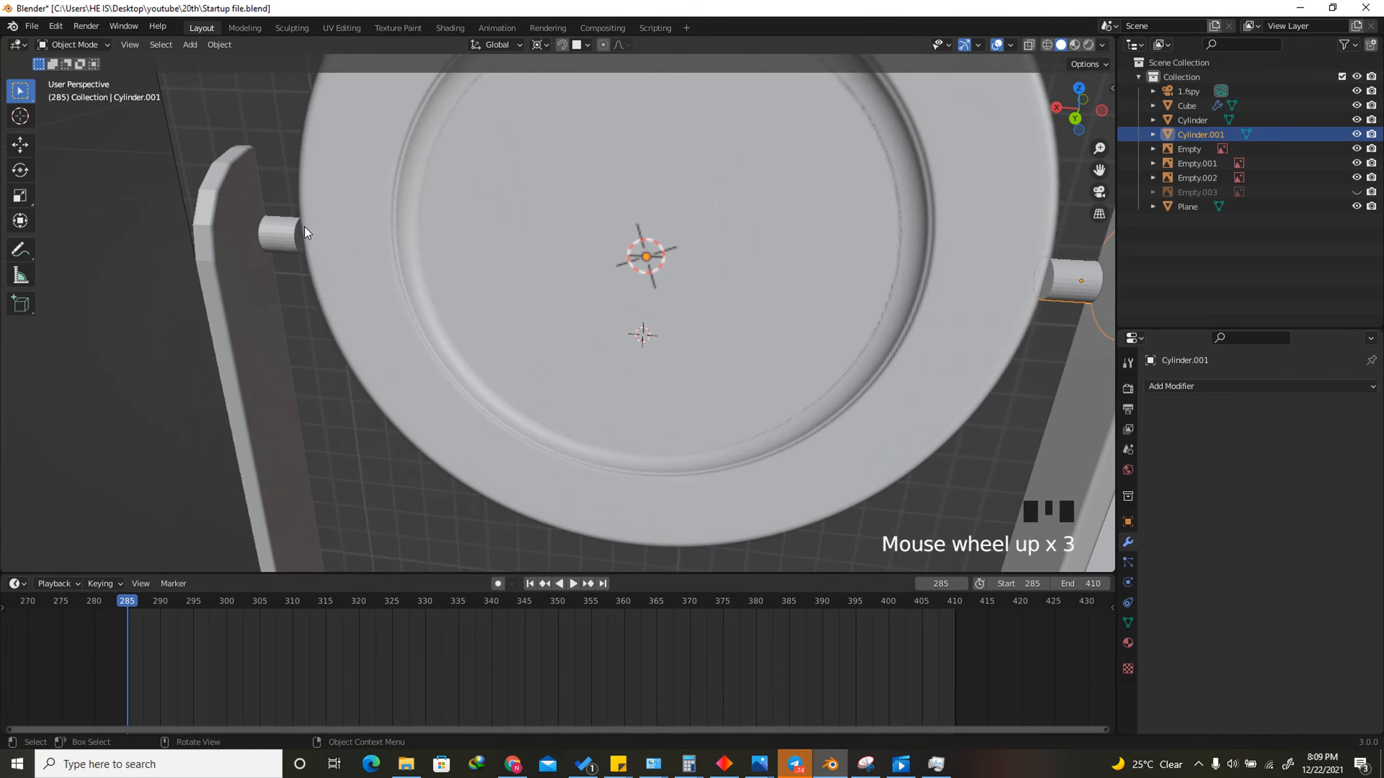
pyautogui.keyDown('shift'); pyautogui.click(287, 238); pyautogui.keyUp('shift')
pyautogui.press('Tab')
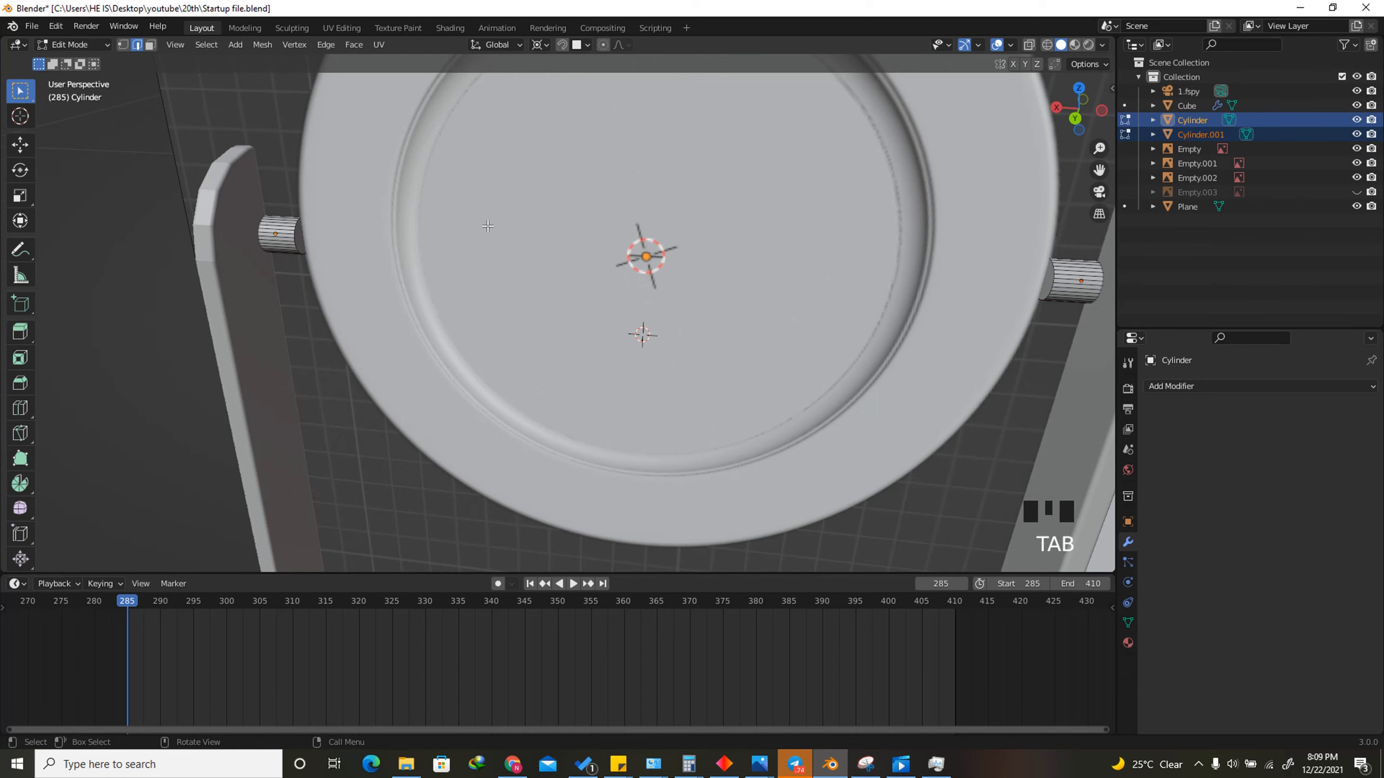
# Select the inner end faces of both pins in face mode and snap the 3D cursor to the selection
pyautogui.click(150, 44)
pyautogui.scroll(4, 278, 232)
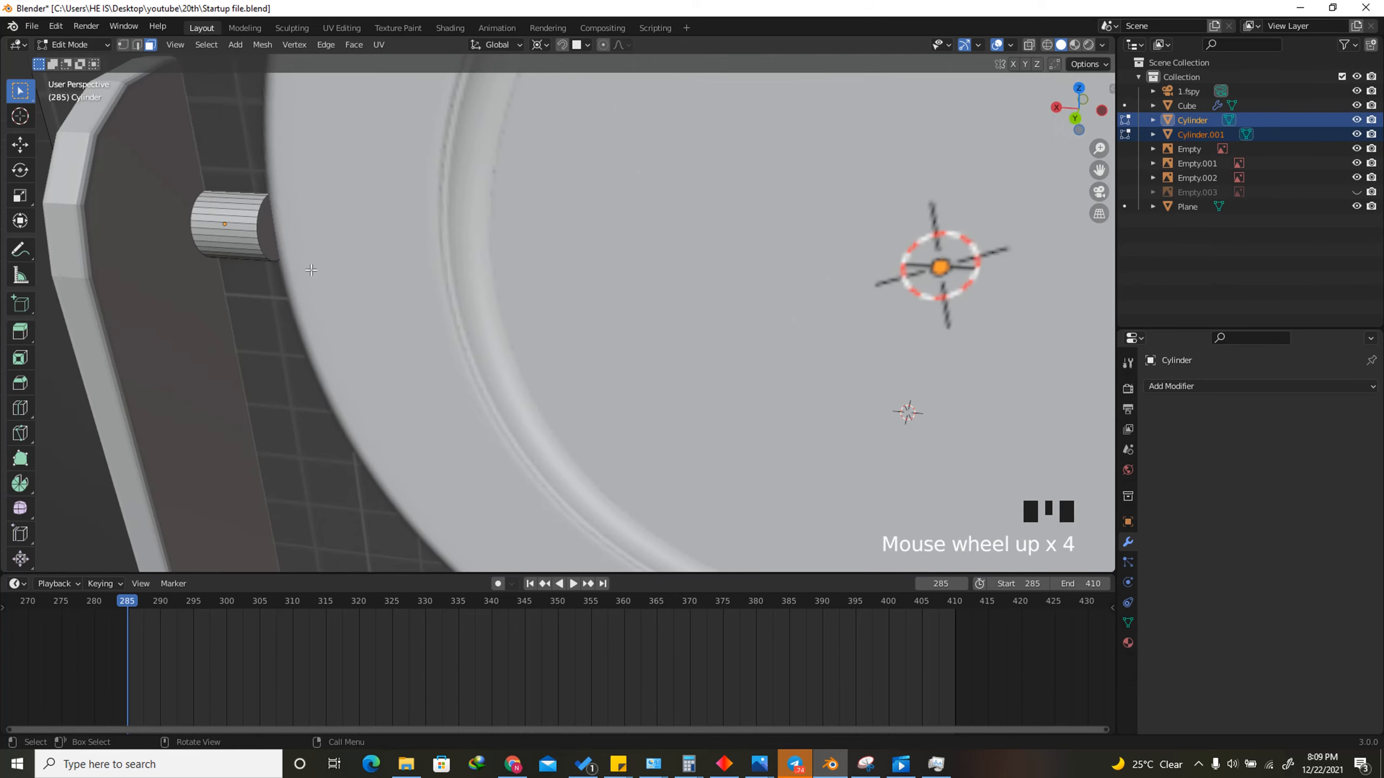
pyautogui.click(268, 234)
pyautogui.scroll(-5, 280, 236)
pyautogui.scroll(6, 927, 207)
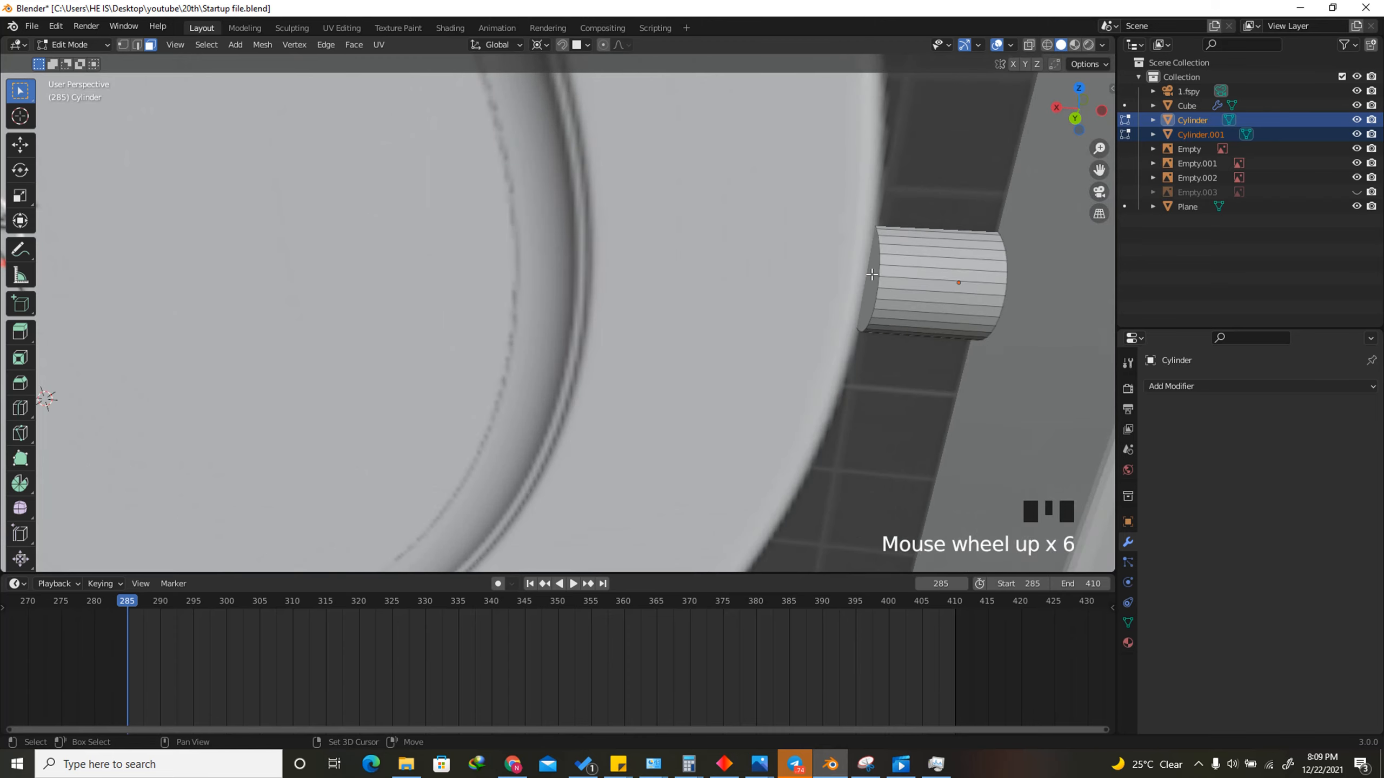
pyautogui.keyDown('shift'); pyautogui.click(869, 279); pyautogui.keyUp('shift')
pyautogui.scroll(-8, 349, 349)
pyautogui.click(266, 46)
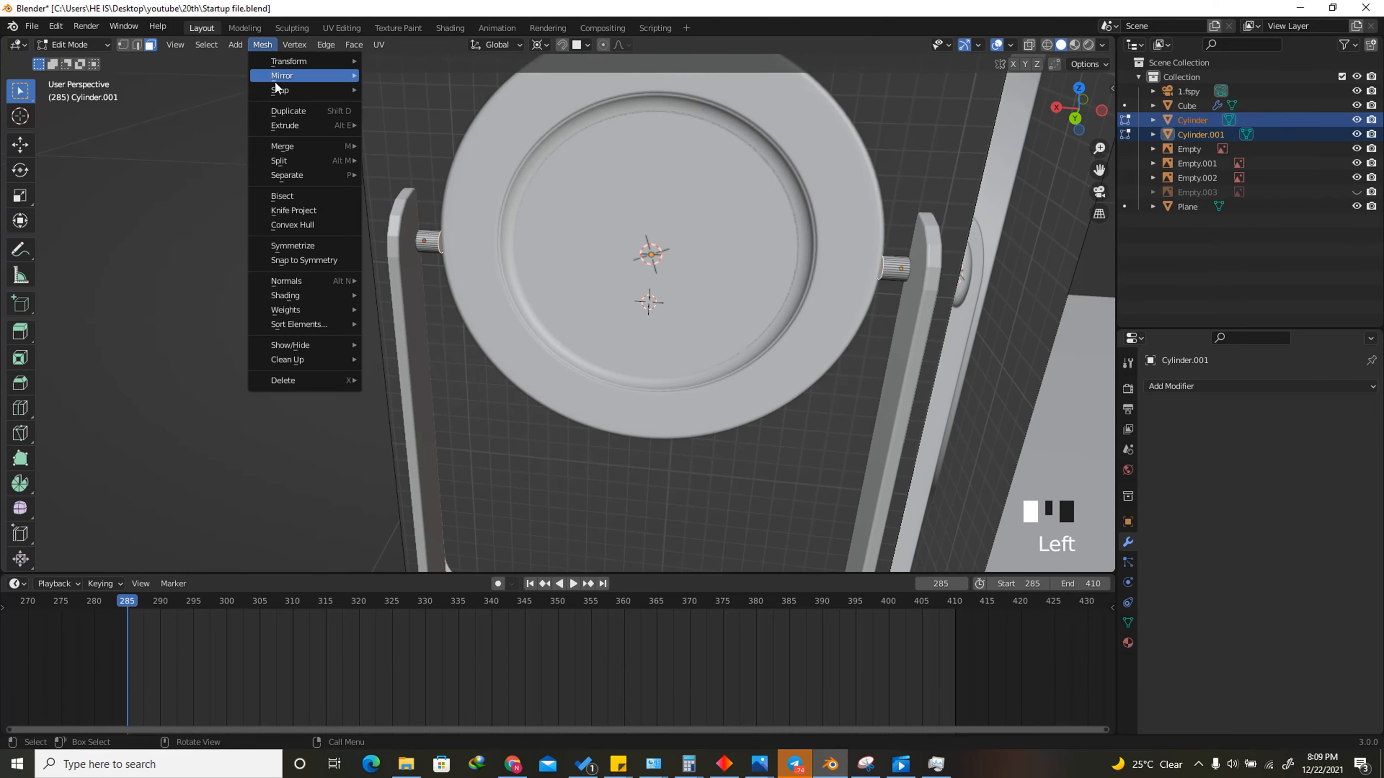
pyautogui.moveTo(310, 91)
pyautogui.click(445, 154)
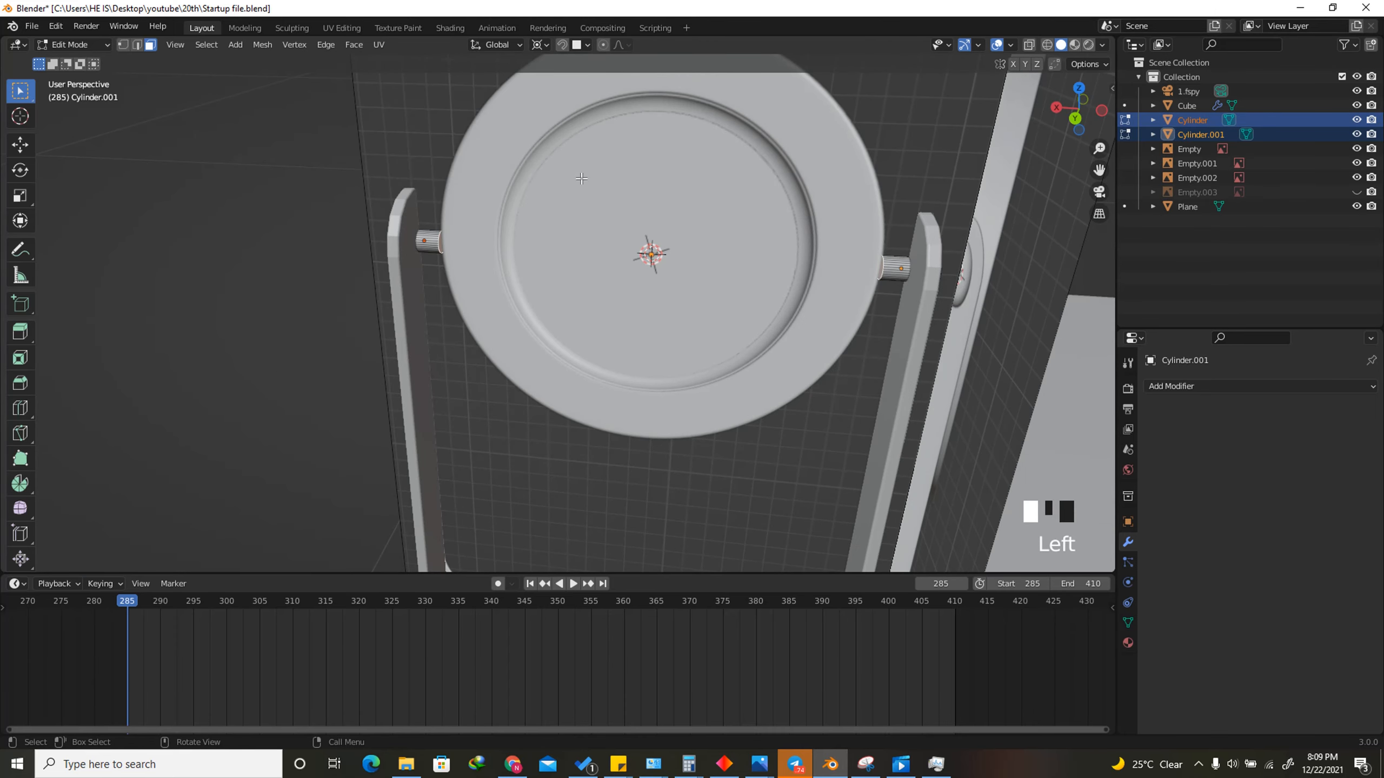
pyautogui.moveTo(1076, 121); pyautogui.dragTo(1084, 126)
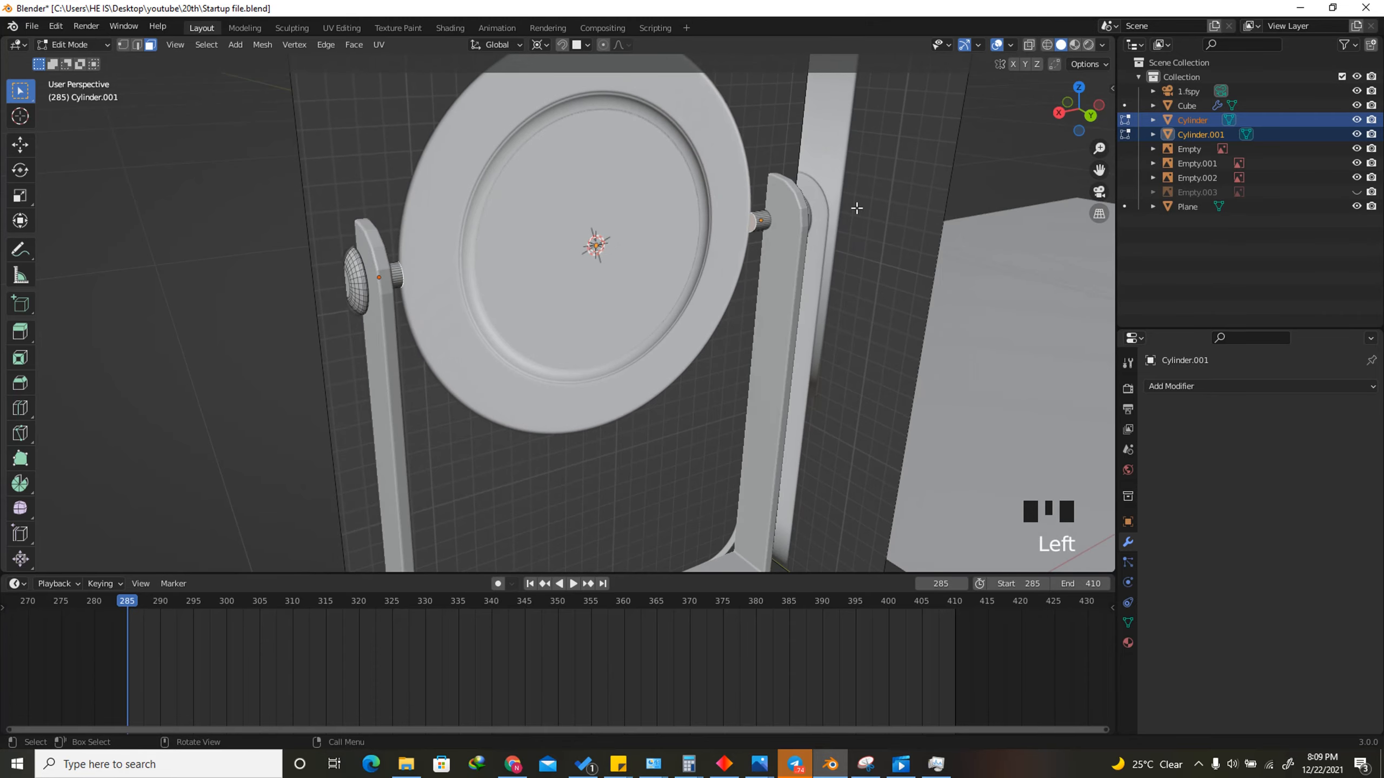
pyautogui.scroll(4, 579, 258)
pyautogui.scroll(-4, 579, 258)
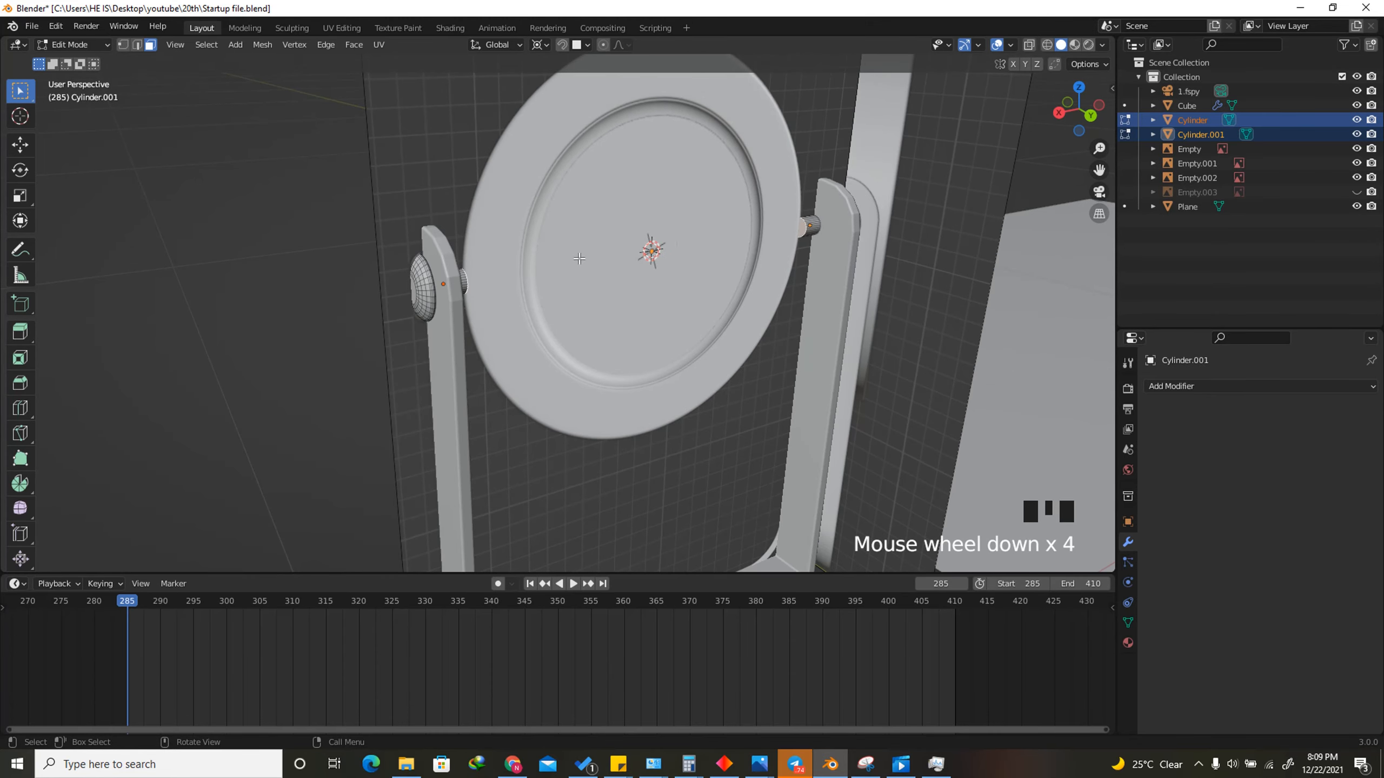
pyautogui.click(1090, 111)
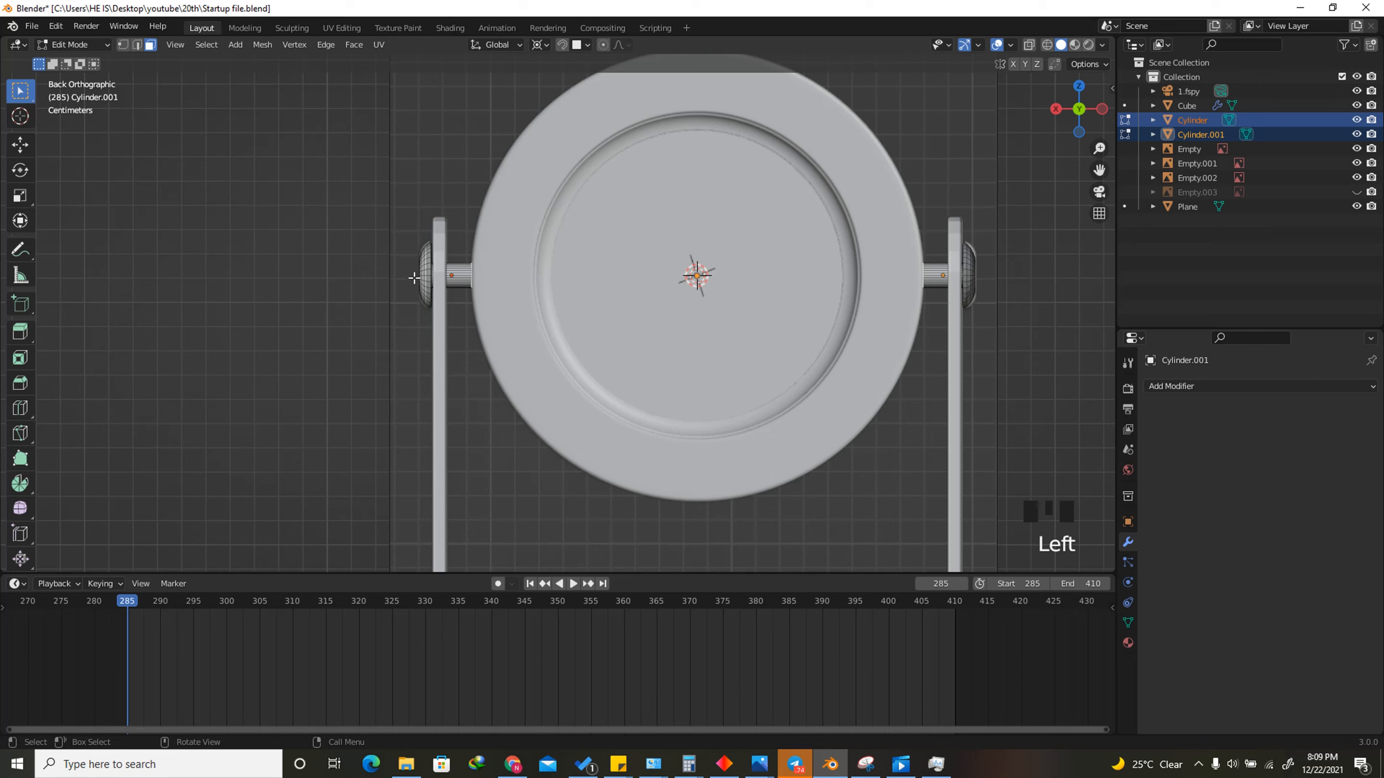
# In Object Mode, add a cylinder at the 3D cursor and rotate it 90° about global X
pyautogui.press('Tab')
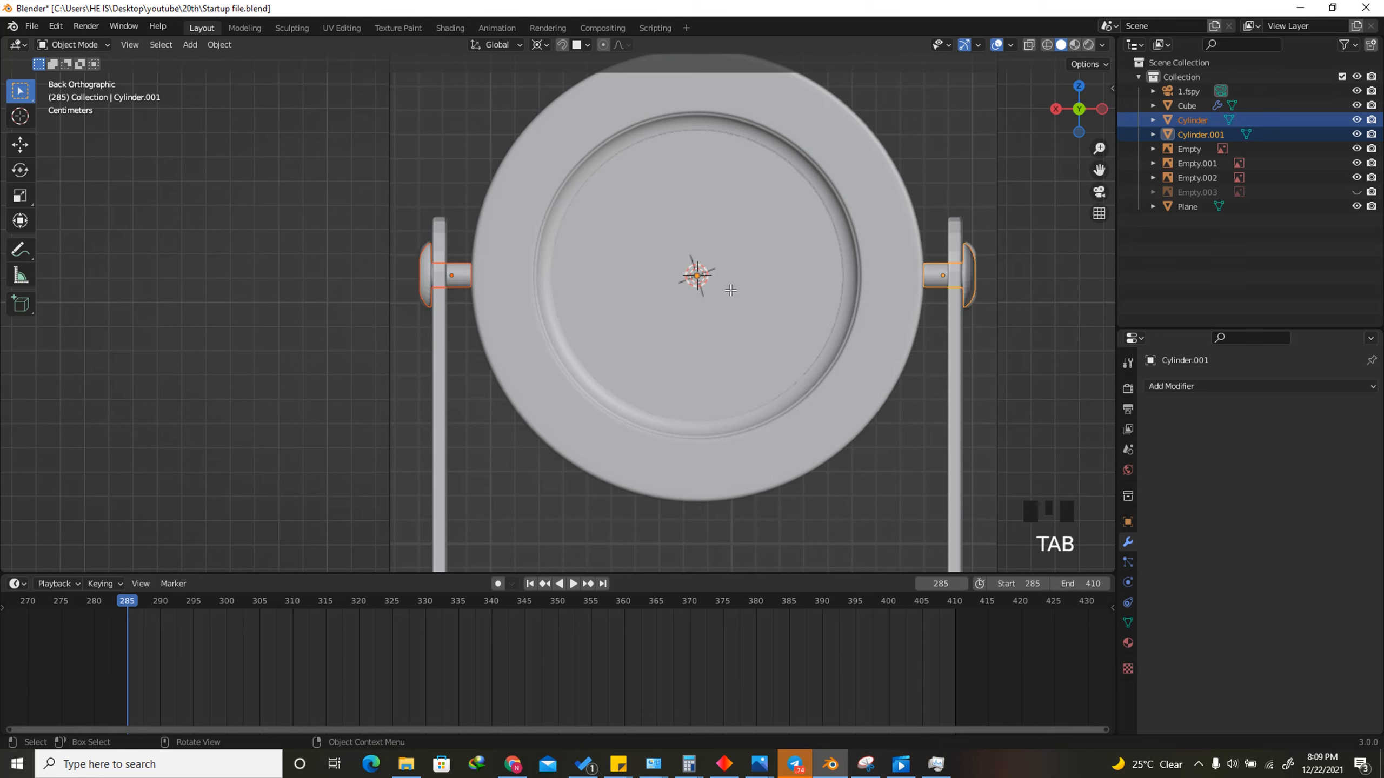
pyautogui.hotkey('shift', 'a')
pyautogui.moveTo(731, 295)
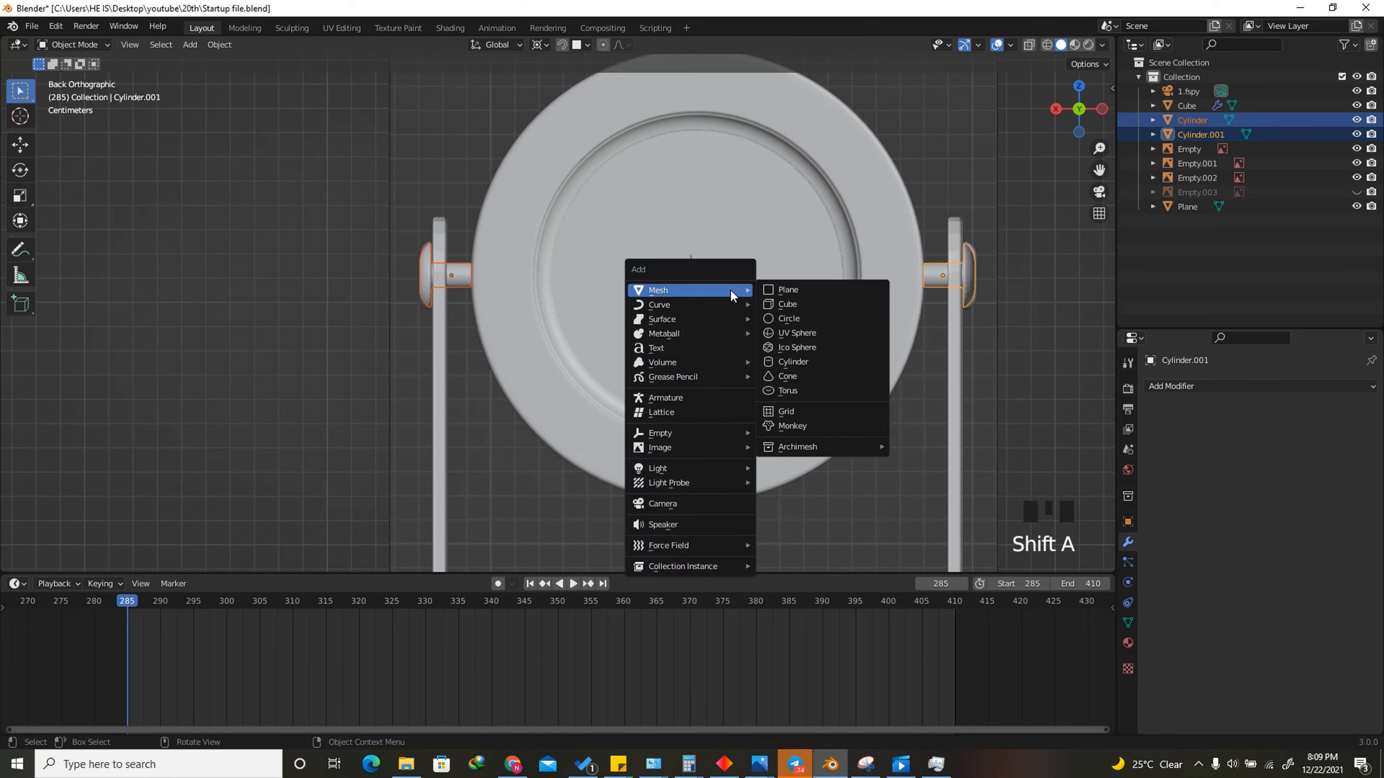
pyautogui.click(800, 362)
pyautogui.scroll(-5, 644, 216)
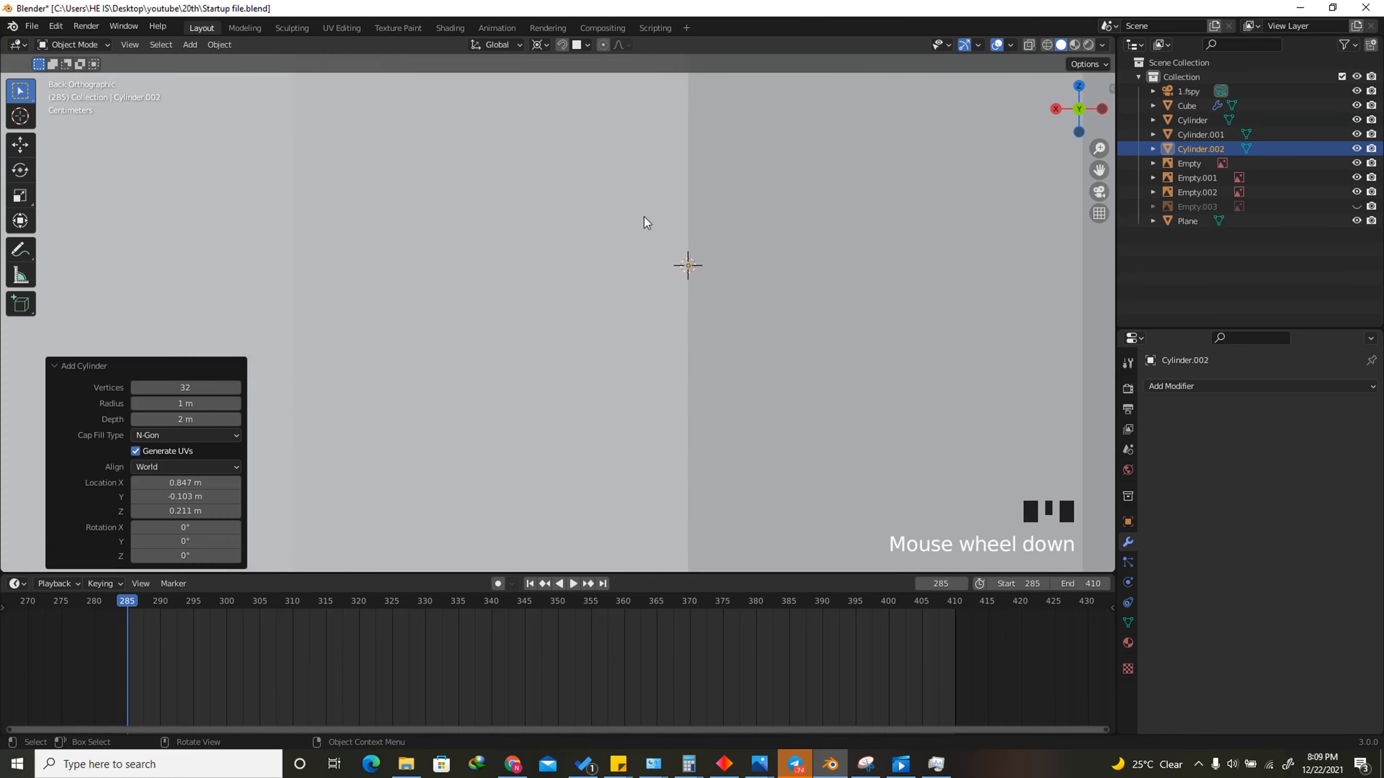
pyautogui.write('rx')
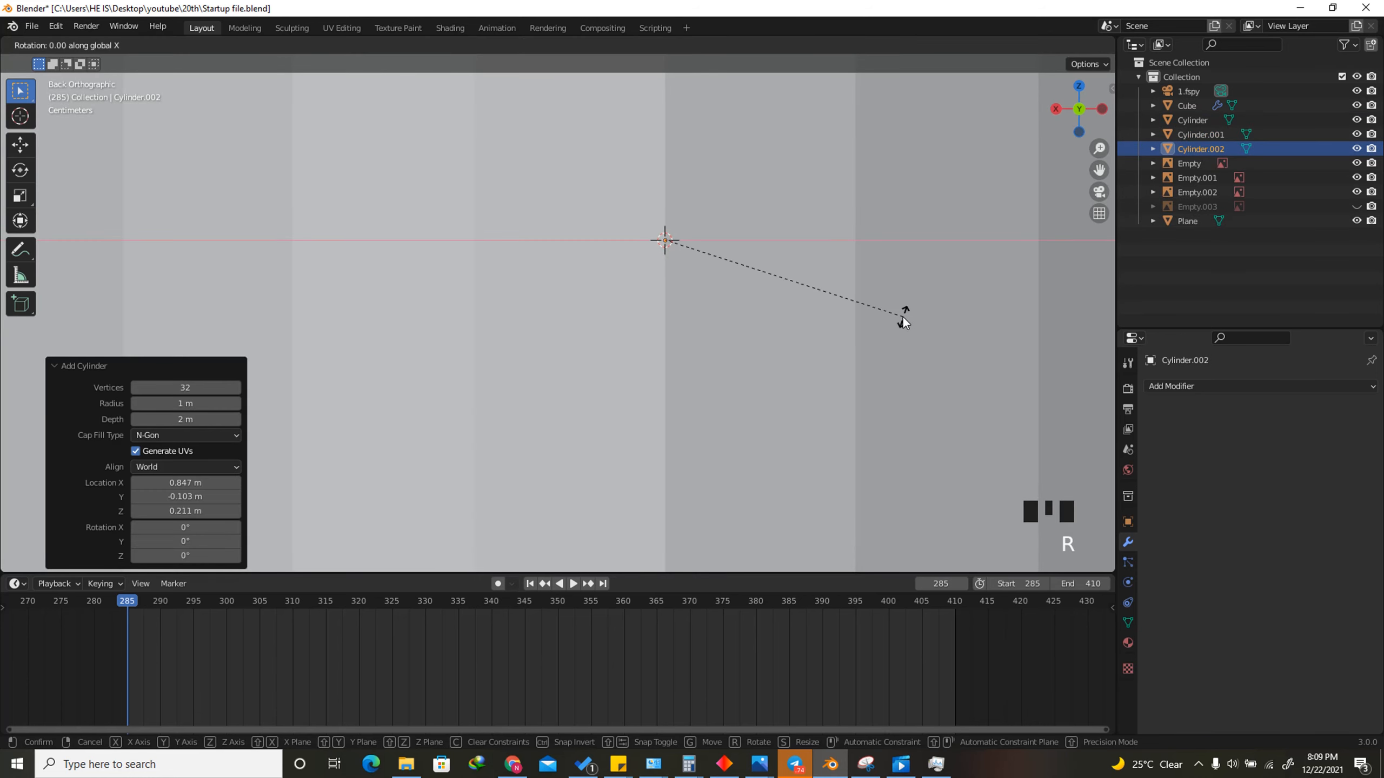
pyautogui.write('90')
pyautogui.press('Return')
pyautogui.scroll(-5, 905, 322)
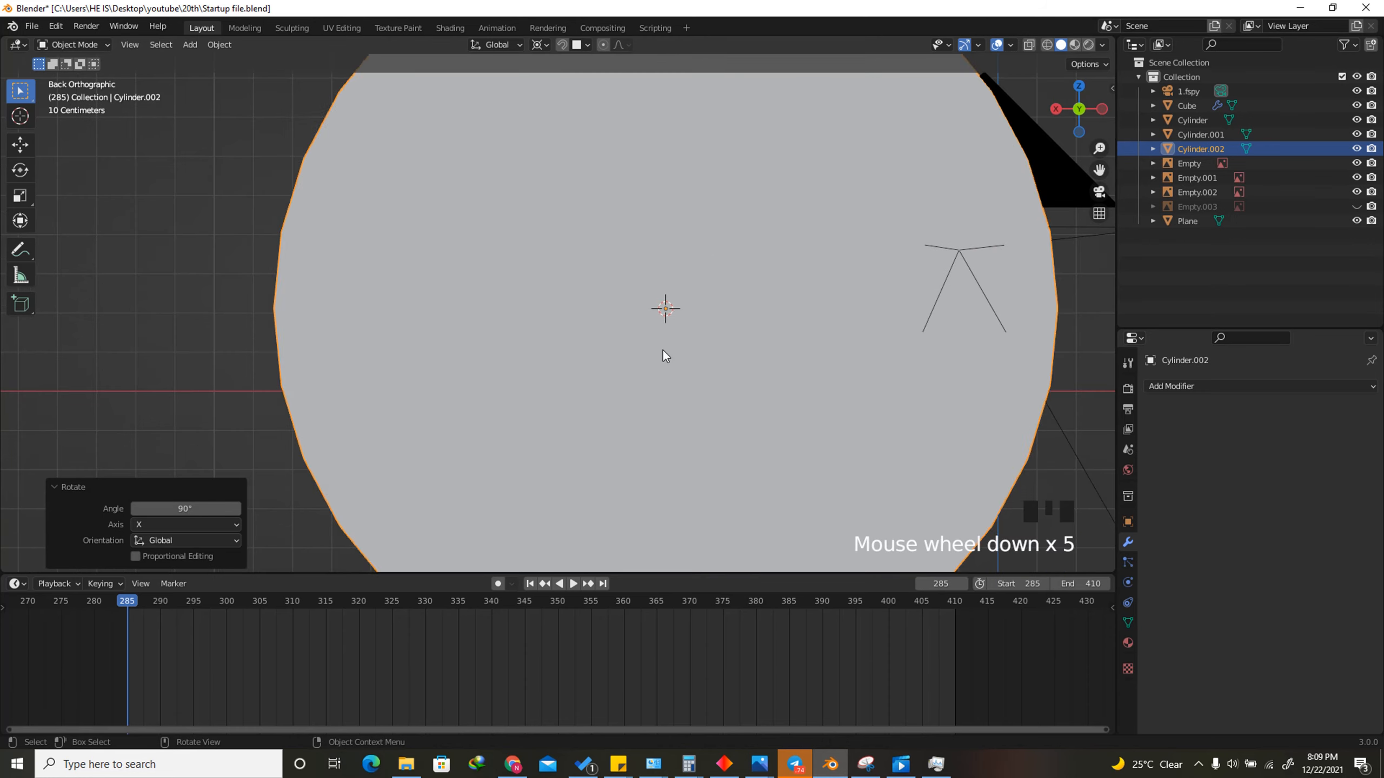
# In back view, scale the new cylinder to the outline of the round head, by factors of about 0.162, 0.369 and 1.566
pyautogui.press('s')
pyautogui.click(709, 327)
pyautogui.scroll(4, 907, 372)
pyautogui.press('s')
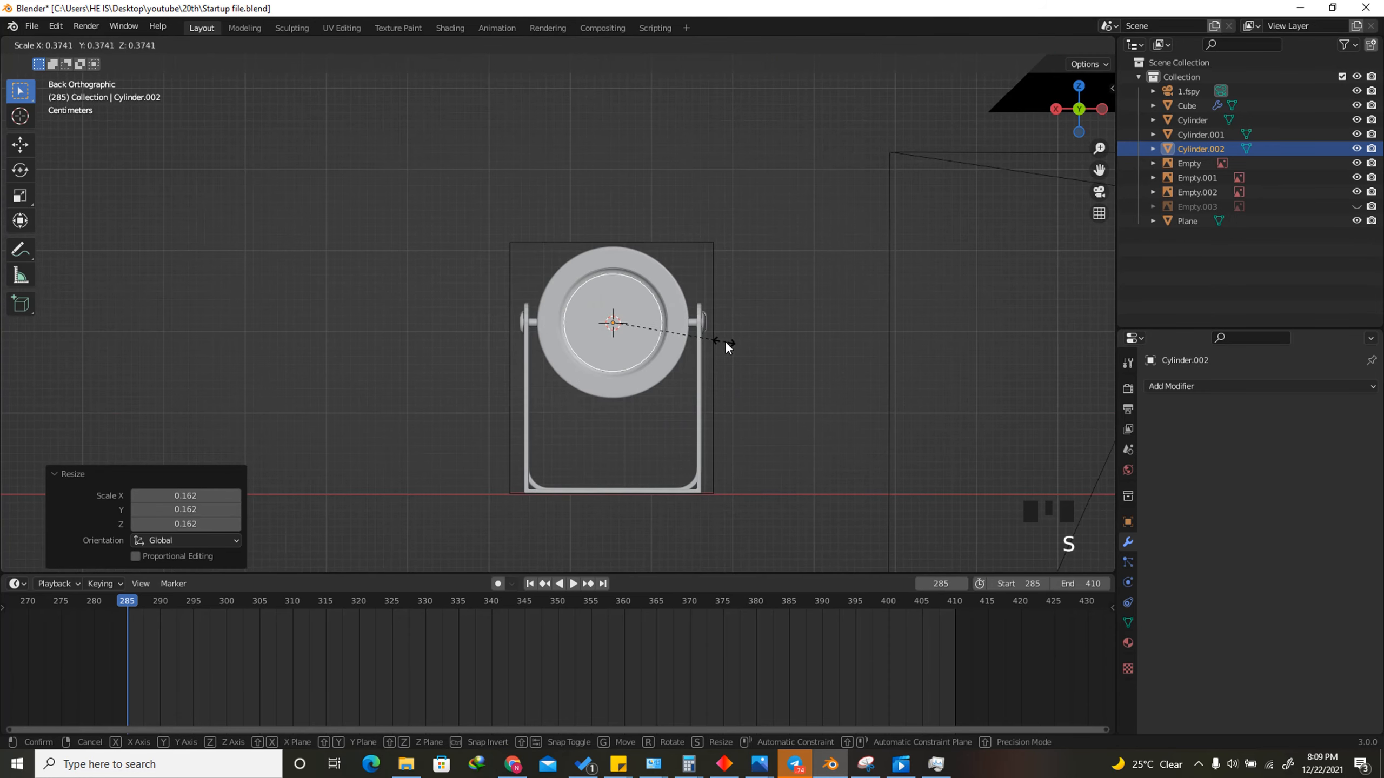
pyautogui.click(724, 341)
pyautogui.scroll(4, 643, 315)
pyautogui.press('s')
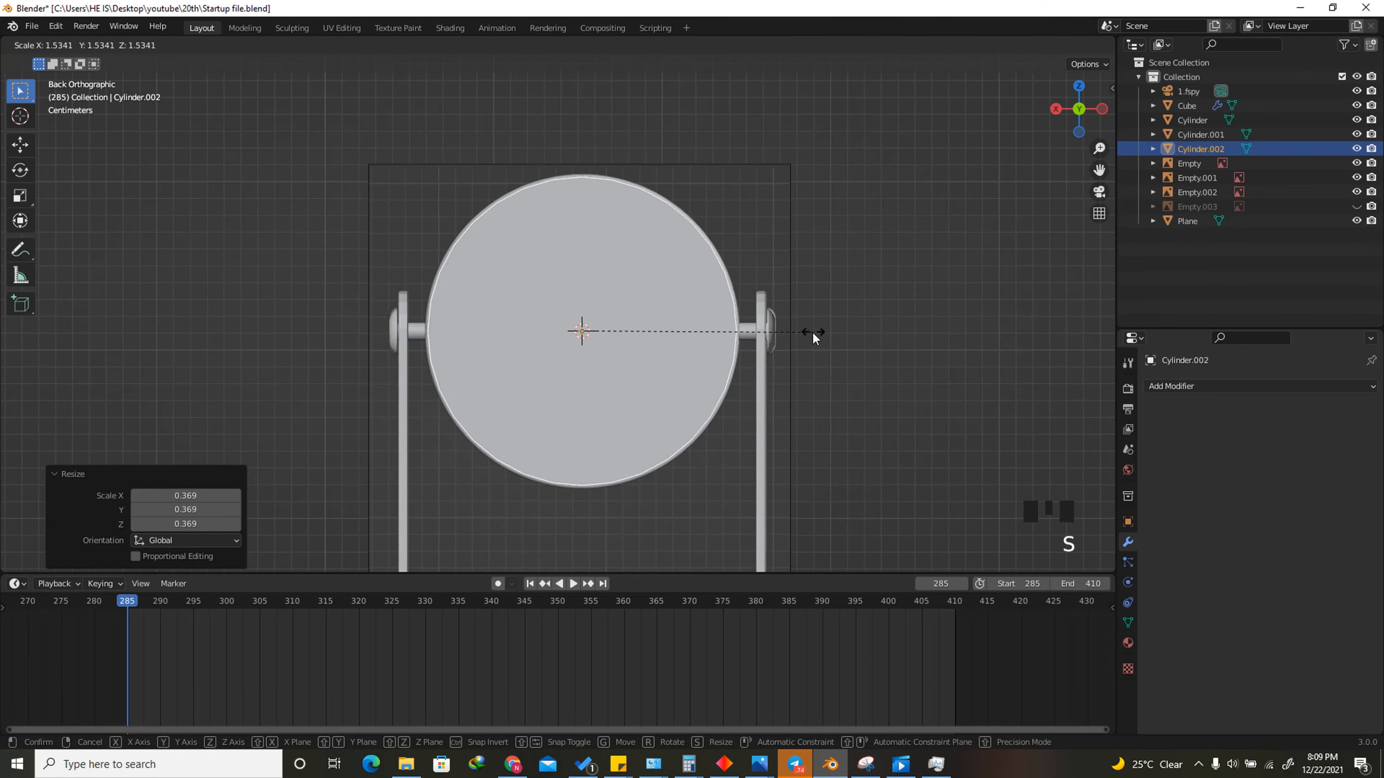
pyautogui.click(854, 316)
pyautogui.scroll(-3, 854, 320)
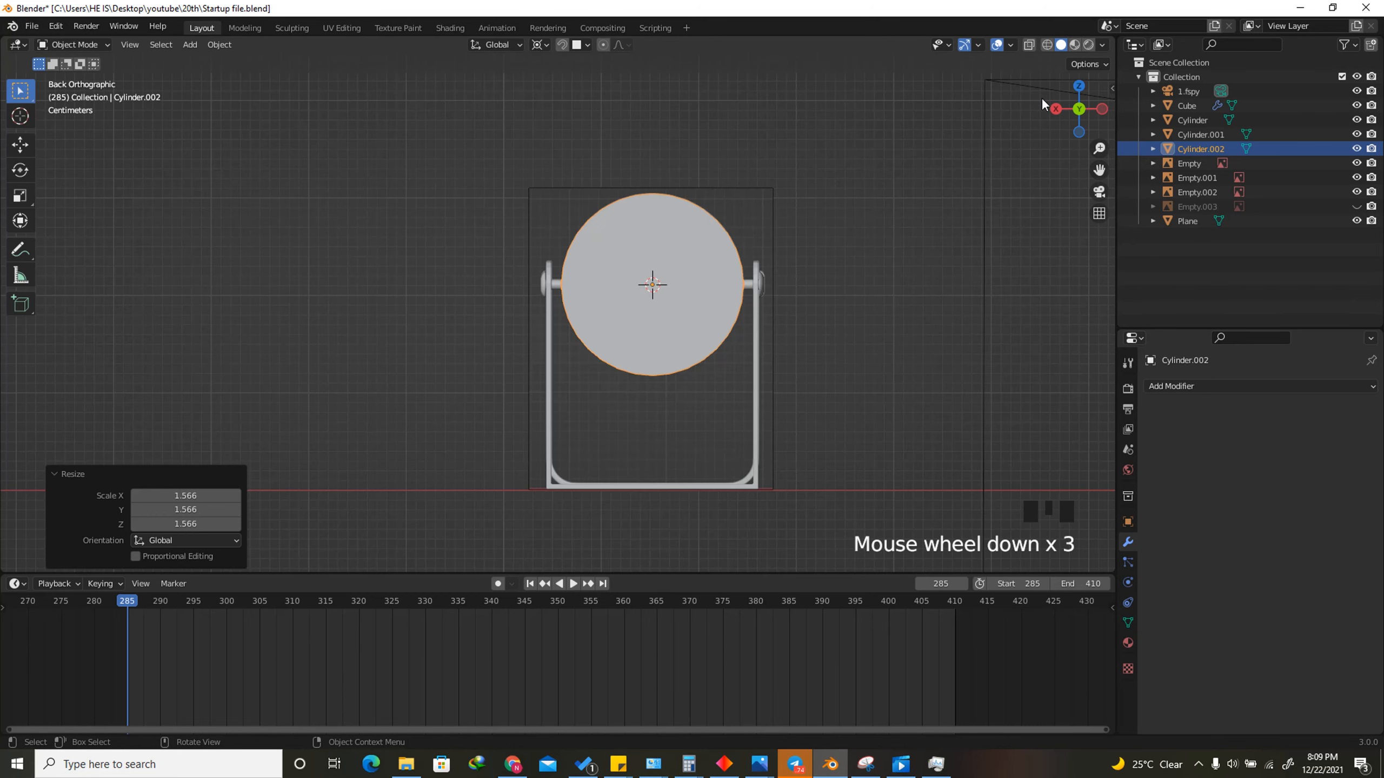
# In right view, flatten the cylinder along global Y to roughly the bracket leg's width and scale it uniformly by 0.985
pyautogui.click(1059, 110)
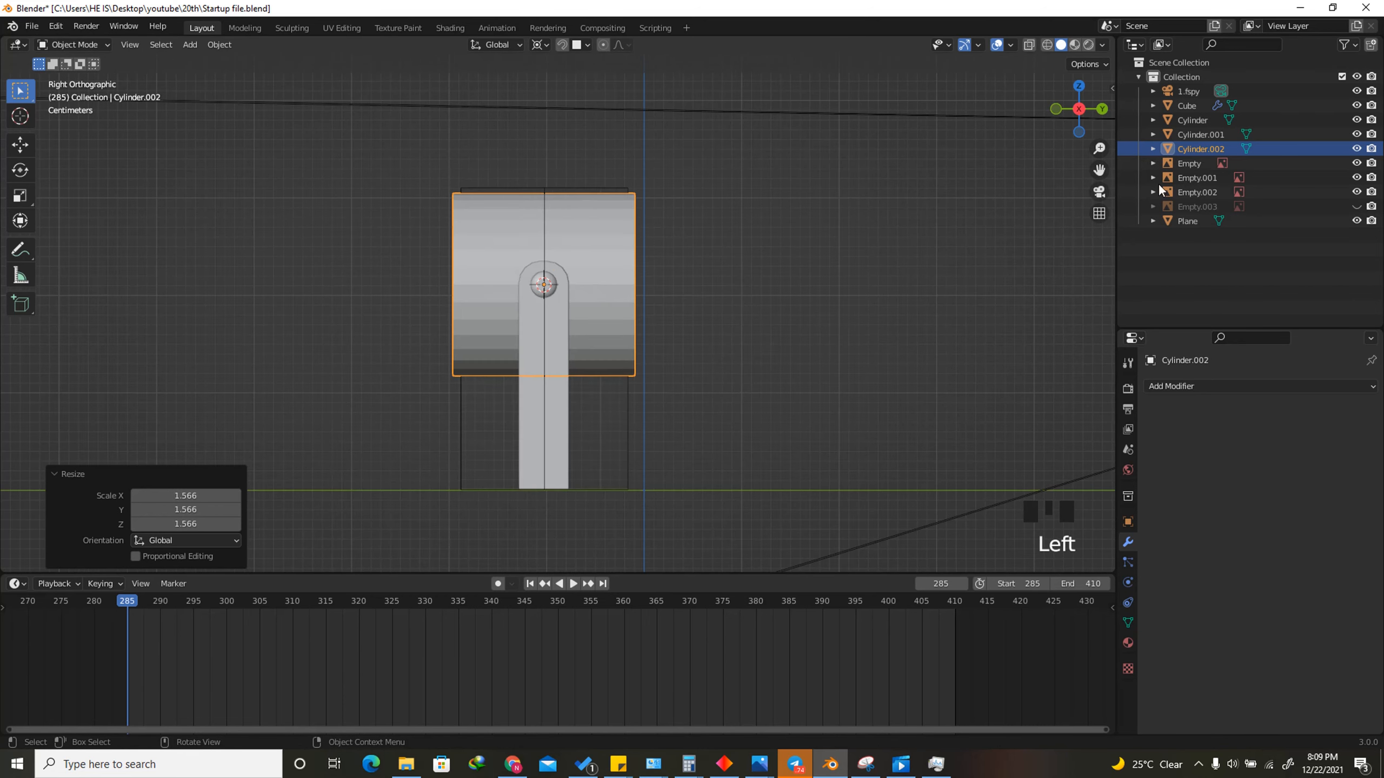
pyautogui.scroll(2, 413, 238)
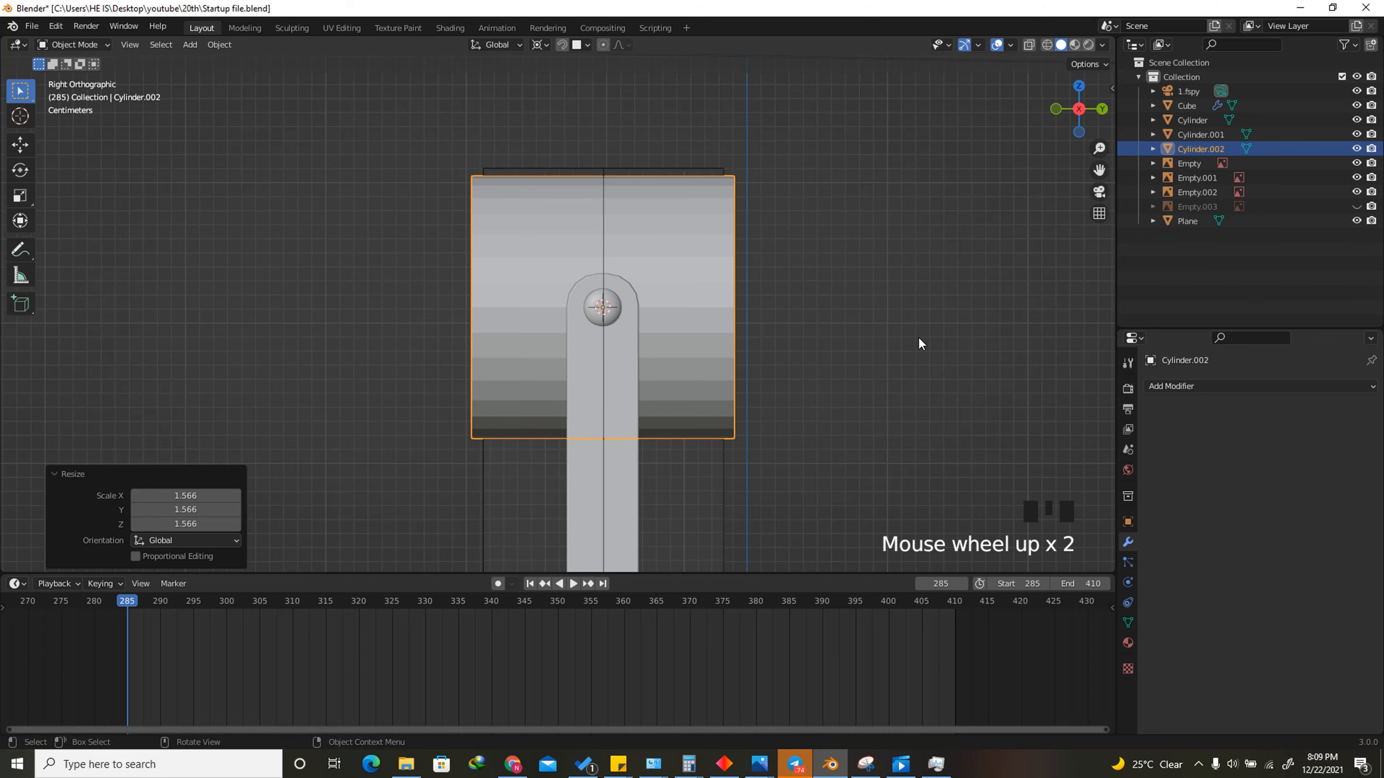
pyautogui.press('s')
pyautogui.press('y')
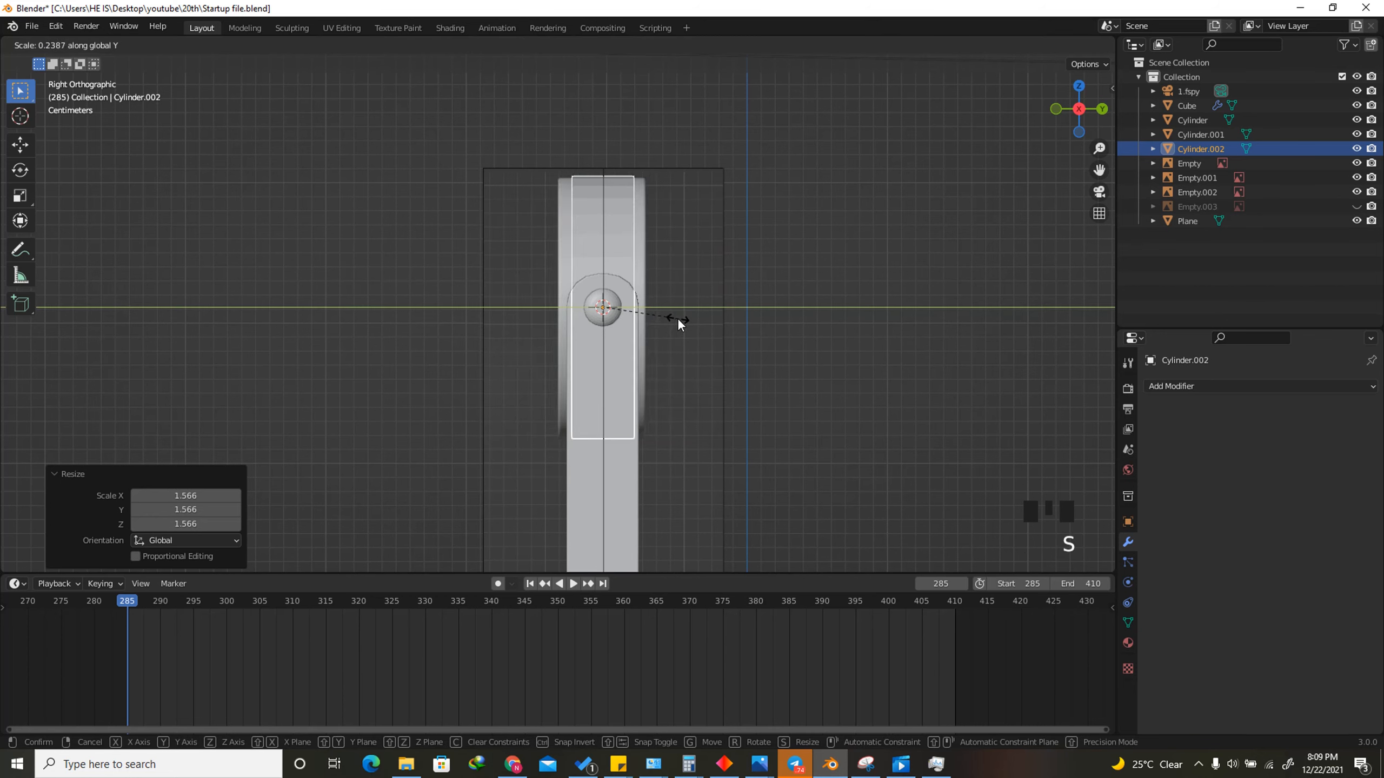
pyautogui.click(894, 354)
pyautogui.scroll(5, 610, 165)
pyautogui.moveTo(610, 165); pyautogui.dragTo(100, 50, button='middle')
# Enter Edit Mode on the flattened cylinder and select only its exposed circular end face
pyautogui.click(99, 50)
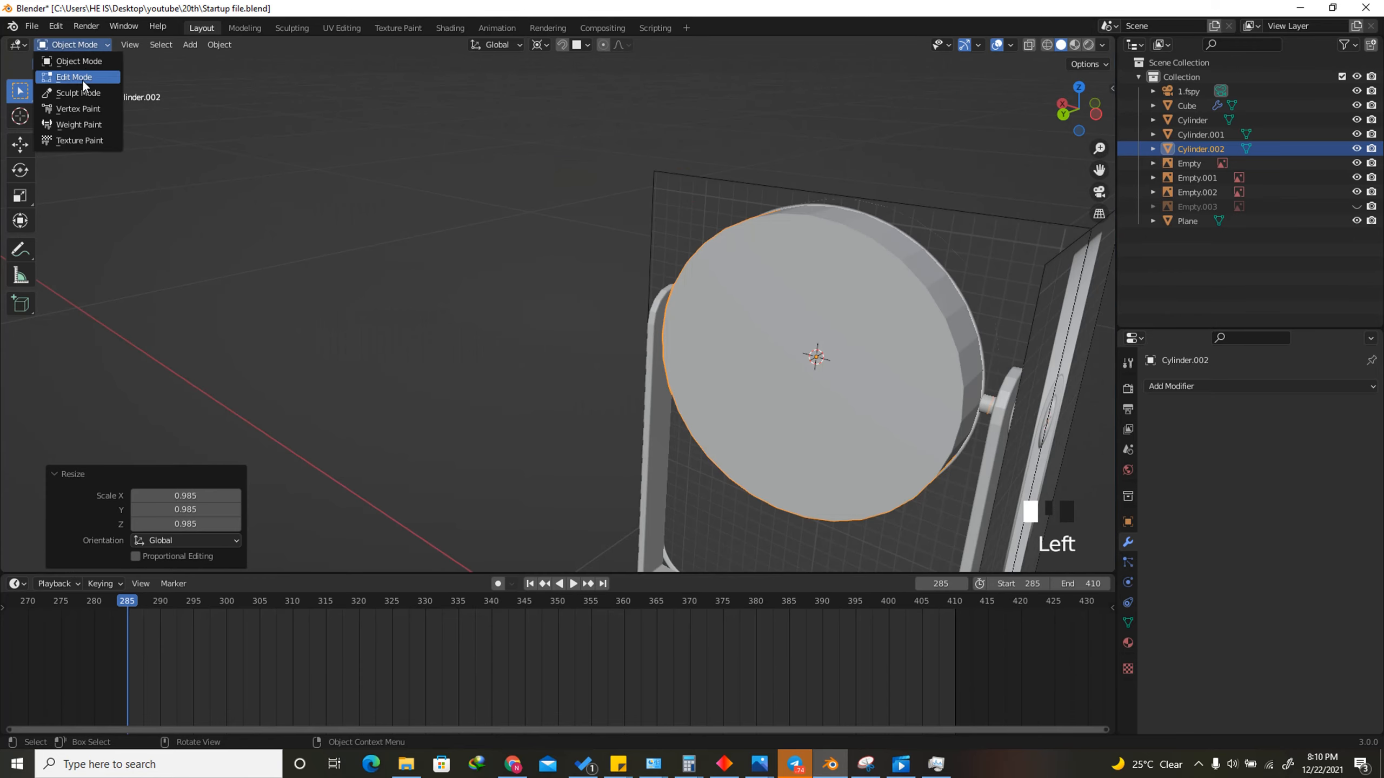
pyautogui.click(84, 82)
pyautogui.click(84, 50)
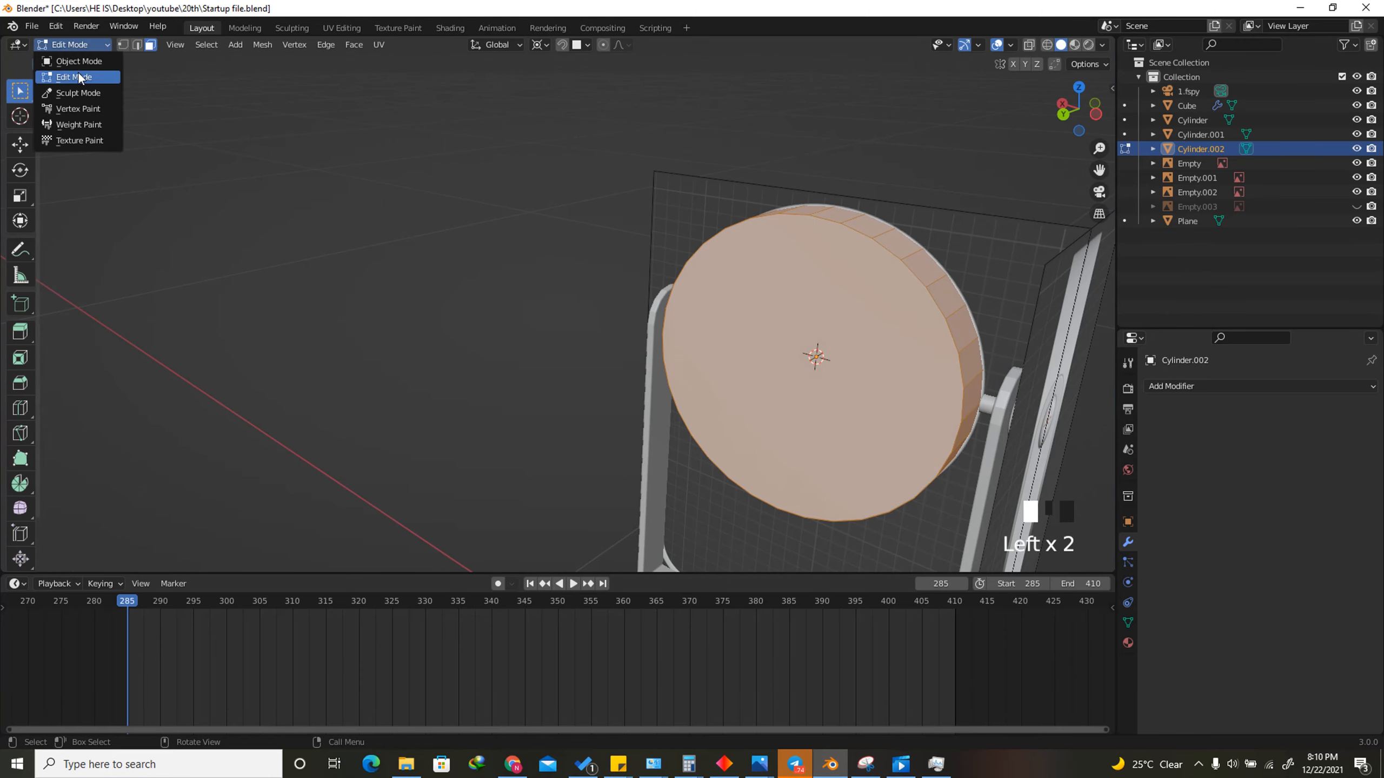
pyautogui.click(78, 78)
pyautogui.scroll(1, 809, 350)
pyautogui.click(812, 349)
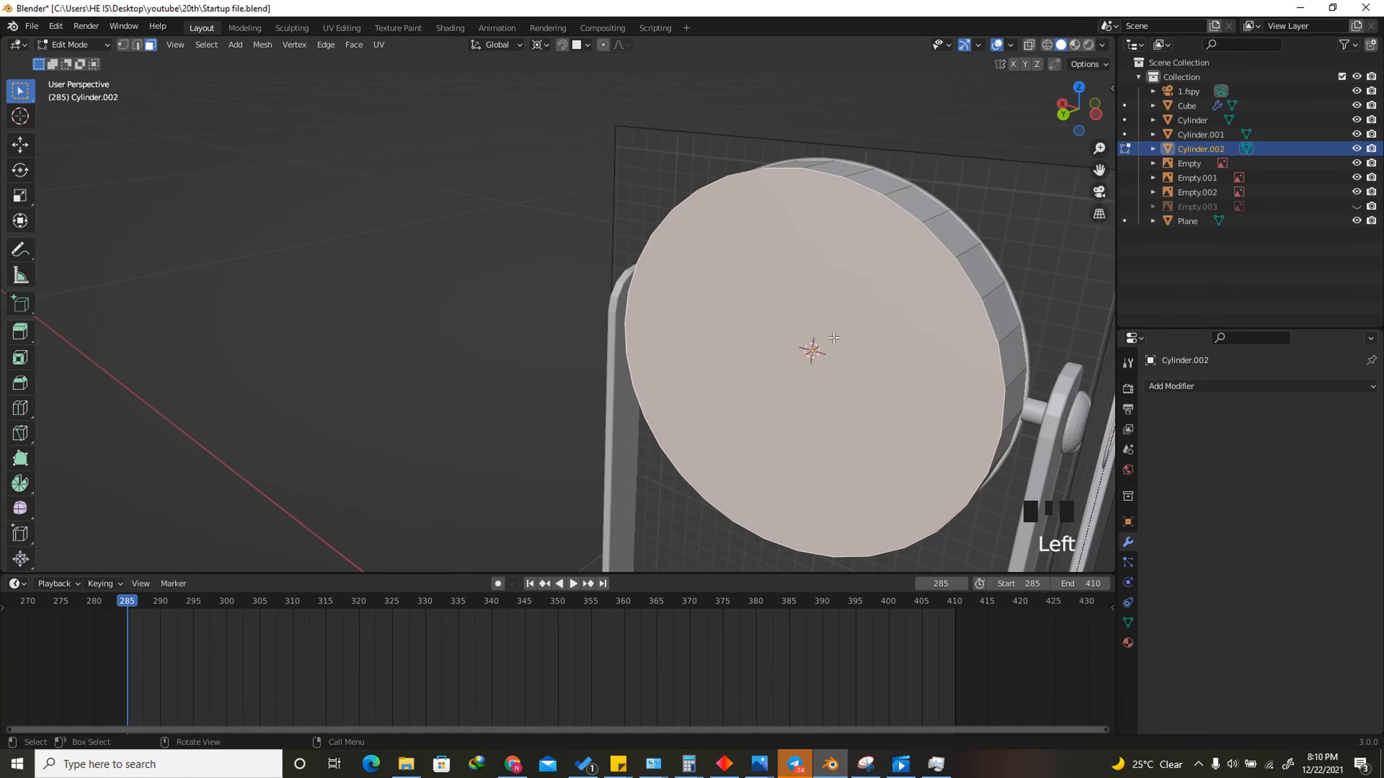
pyautogui.scroll(-2, 773, 310)
pyautogui.scroll(3, 830, 264)
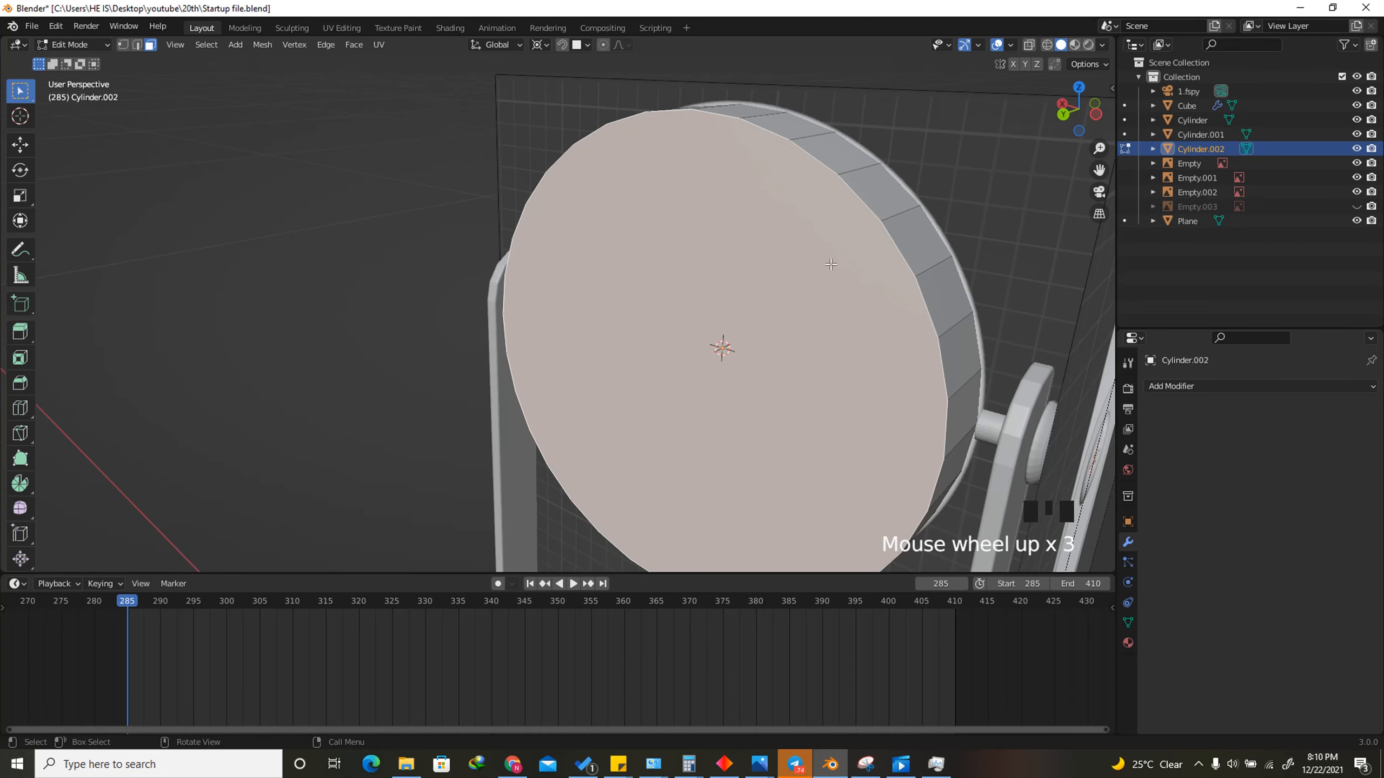
# Turn on X-ray and, in back view, inset the circular face by about 0.2672 m to the inner ring of the head behind it
pyautogui.click(1027, 48)
pyautogui.click(1062, 113)
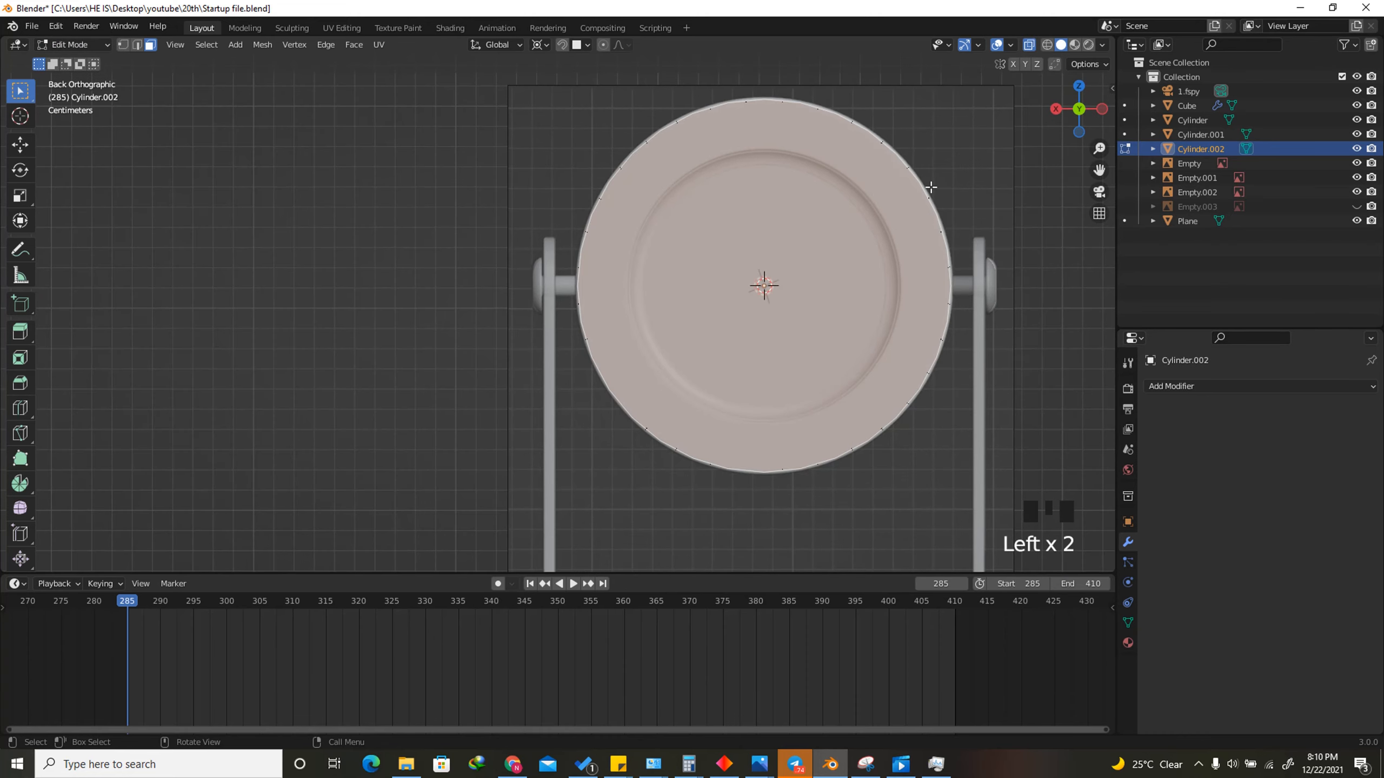
pyautogui.scroll(3, 933, 196)
pyautogui.press('i')
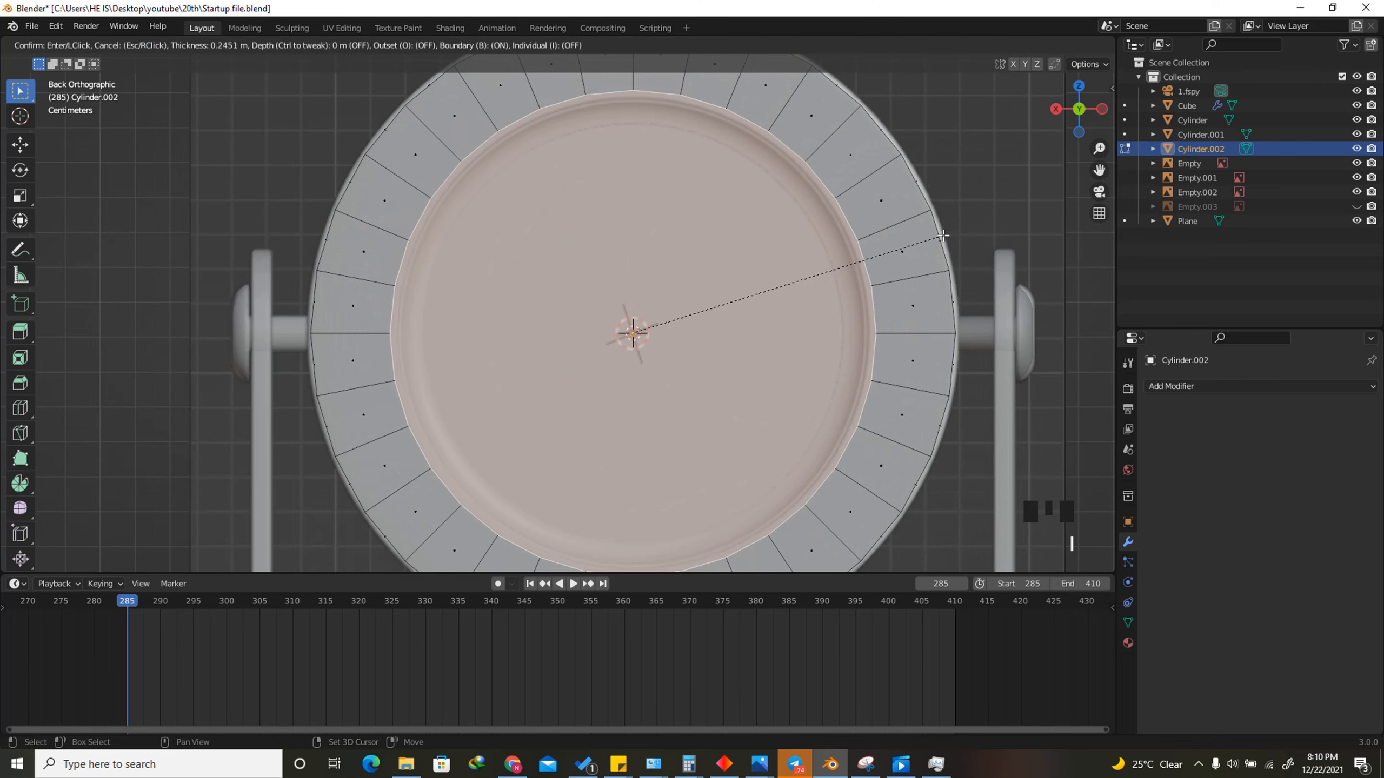
pyautogui.click(896, 240)
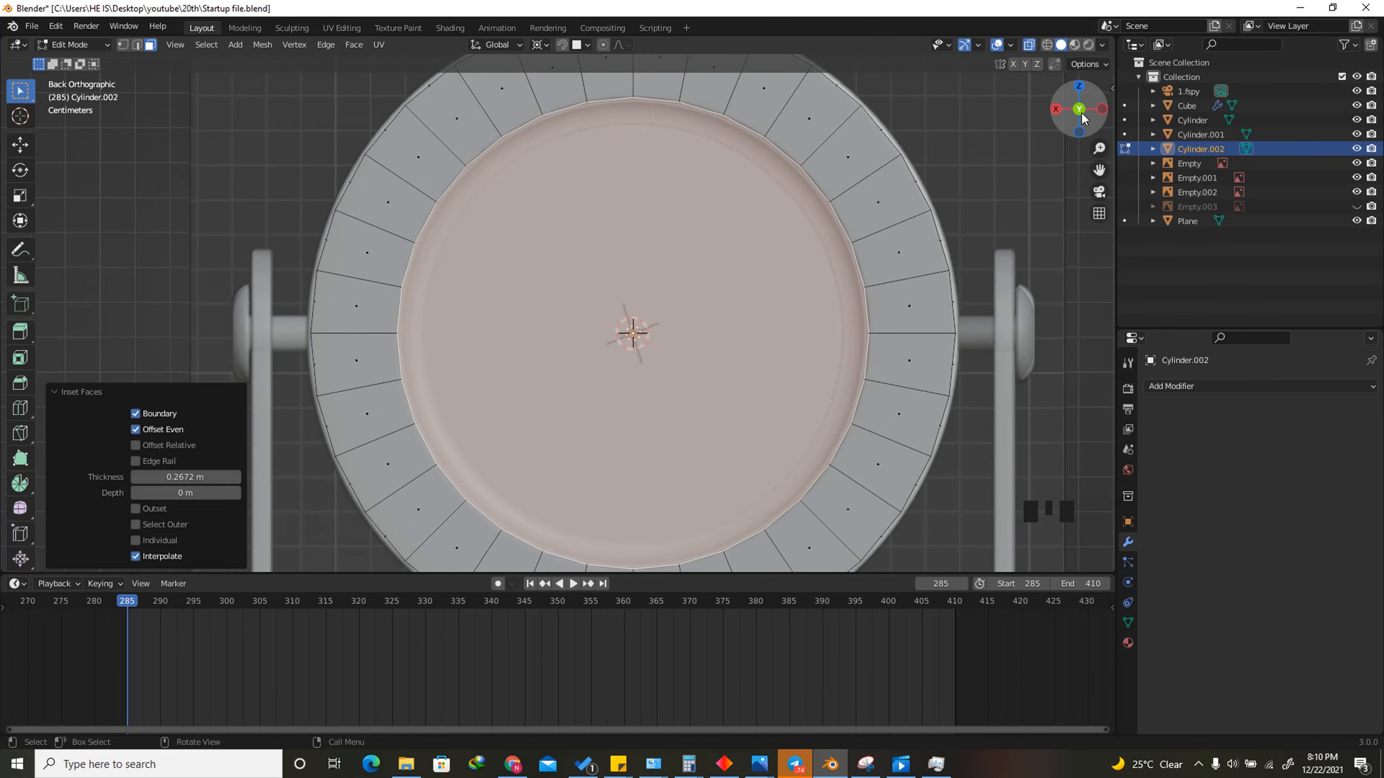
# Turn off X-ray, extrude the inset face about 0.0121 m inward, and scale it down to about 0.917
pyautogui.moveTo(1084, 119); pyautogui.dragTo(1054, 54)
pyautogui.click(1057, 51)
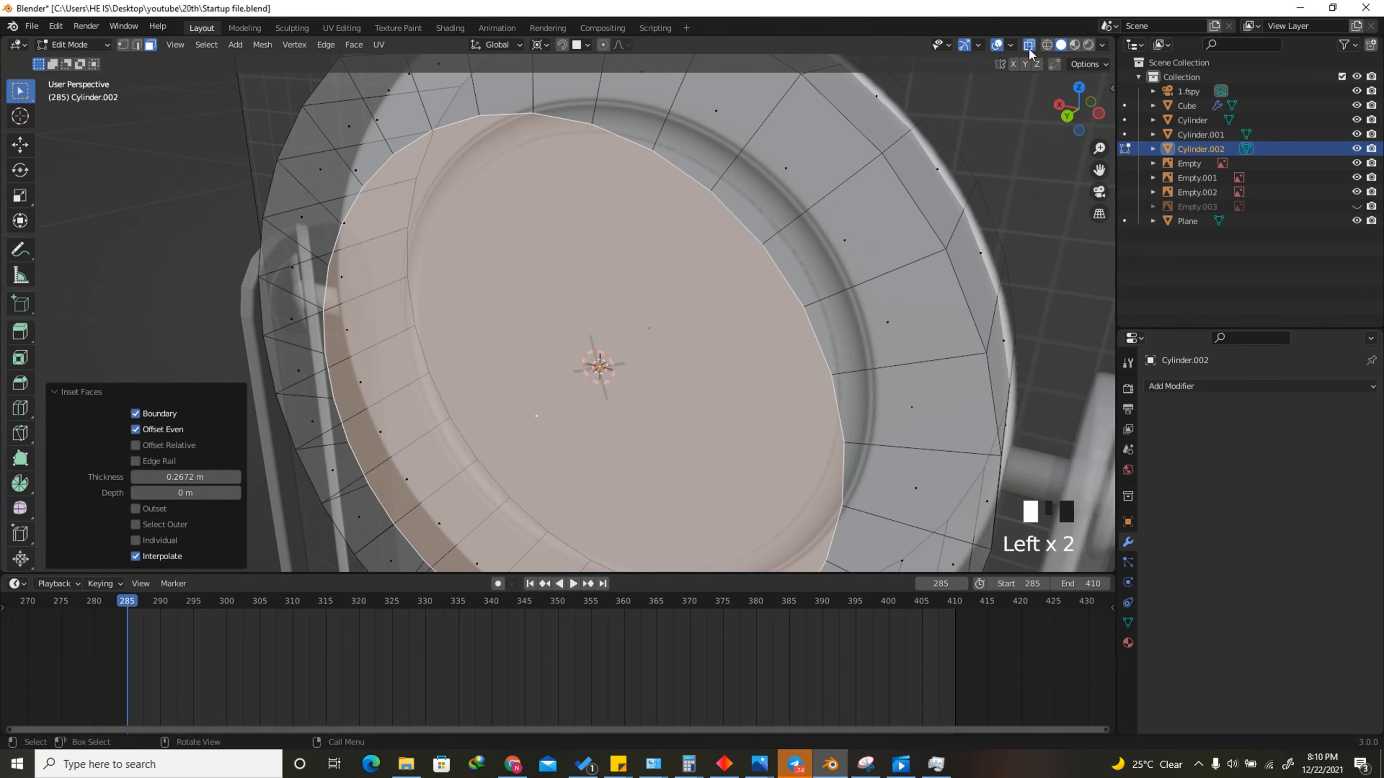
pyautogui.scroll(-4, 508, 330)
pyautogui.scroll(3, 508, 330)
pyautogui.press('e')
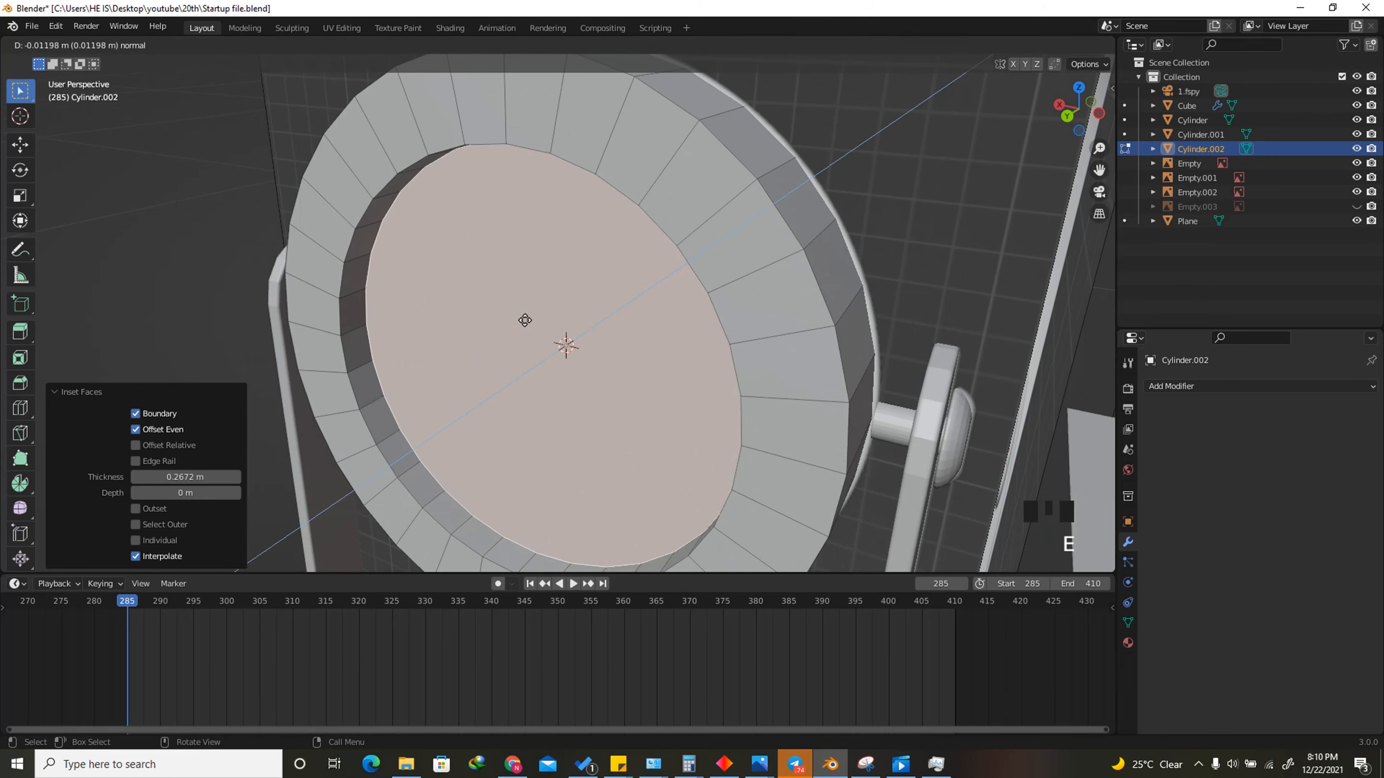
pyautogui.click(524, 317)
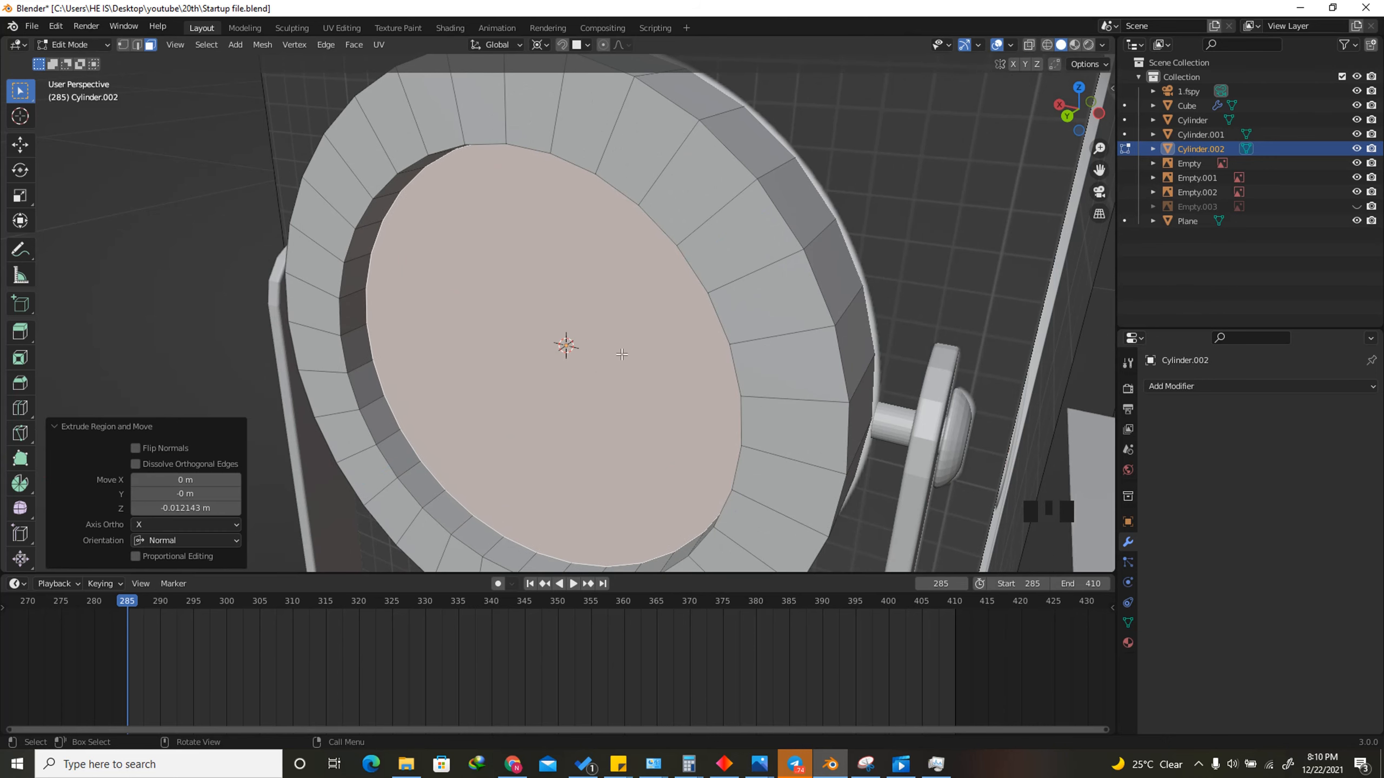
pyautogui.press('s')
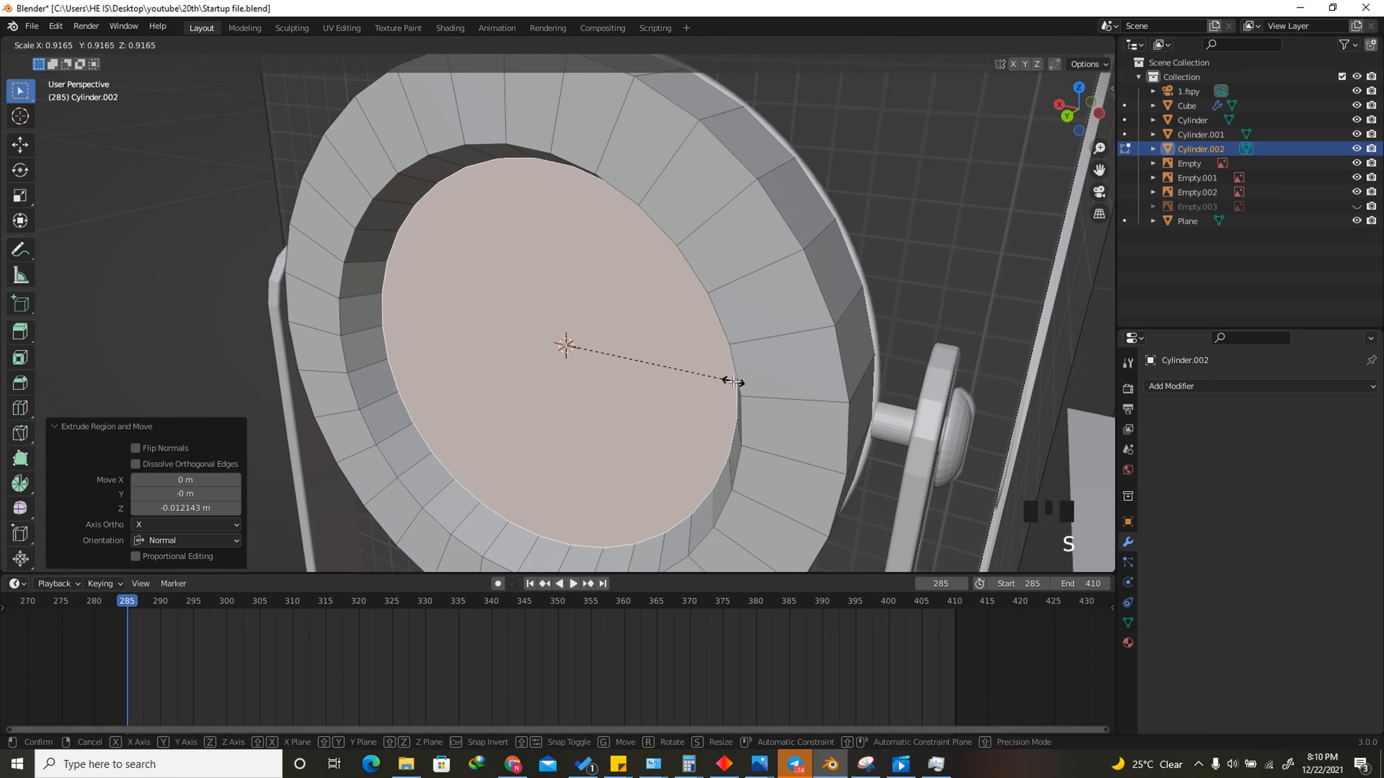
pyautogui.click(733, 382)
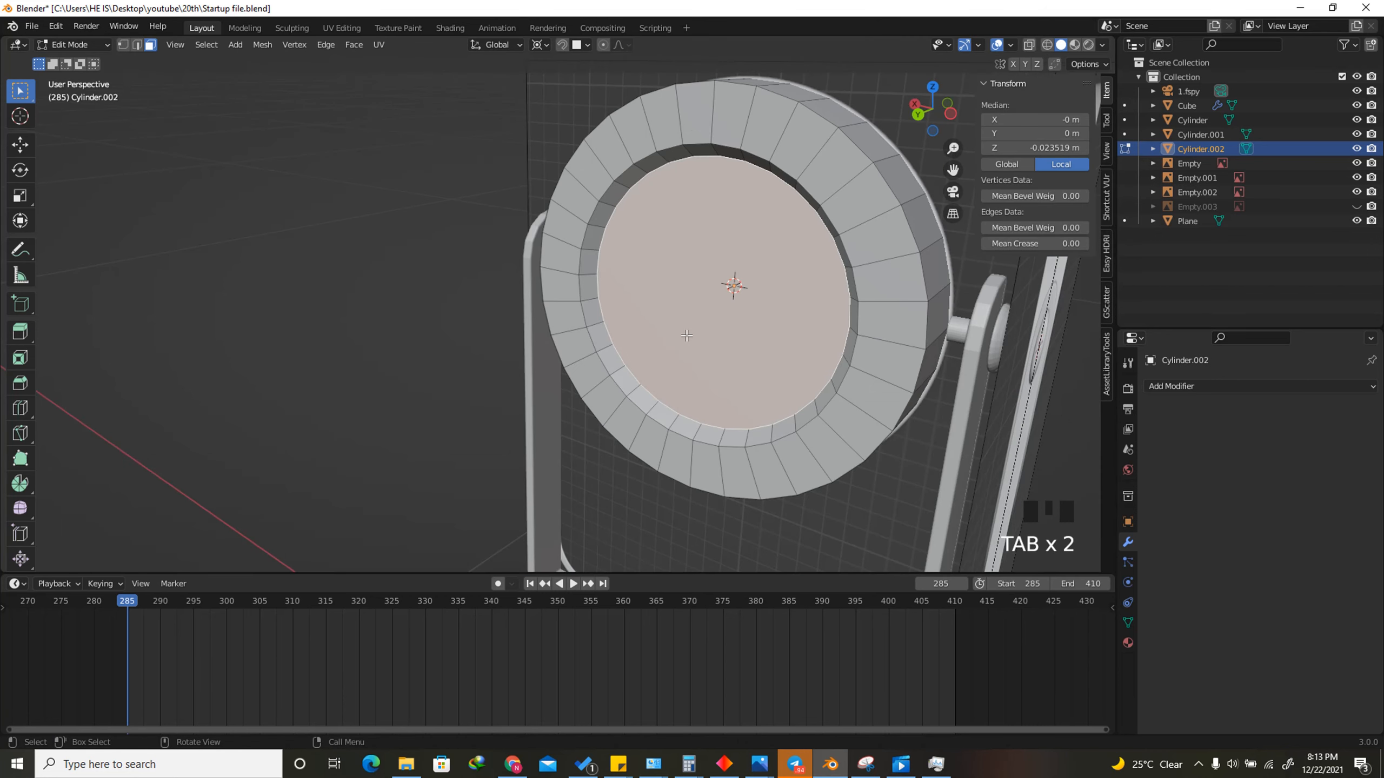
# Add a Bevel modifier to the head cylinder with 6 segments, an amount of 0.003 m and the limit method set to Weight
pyautogui.press('Tab')
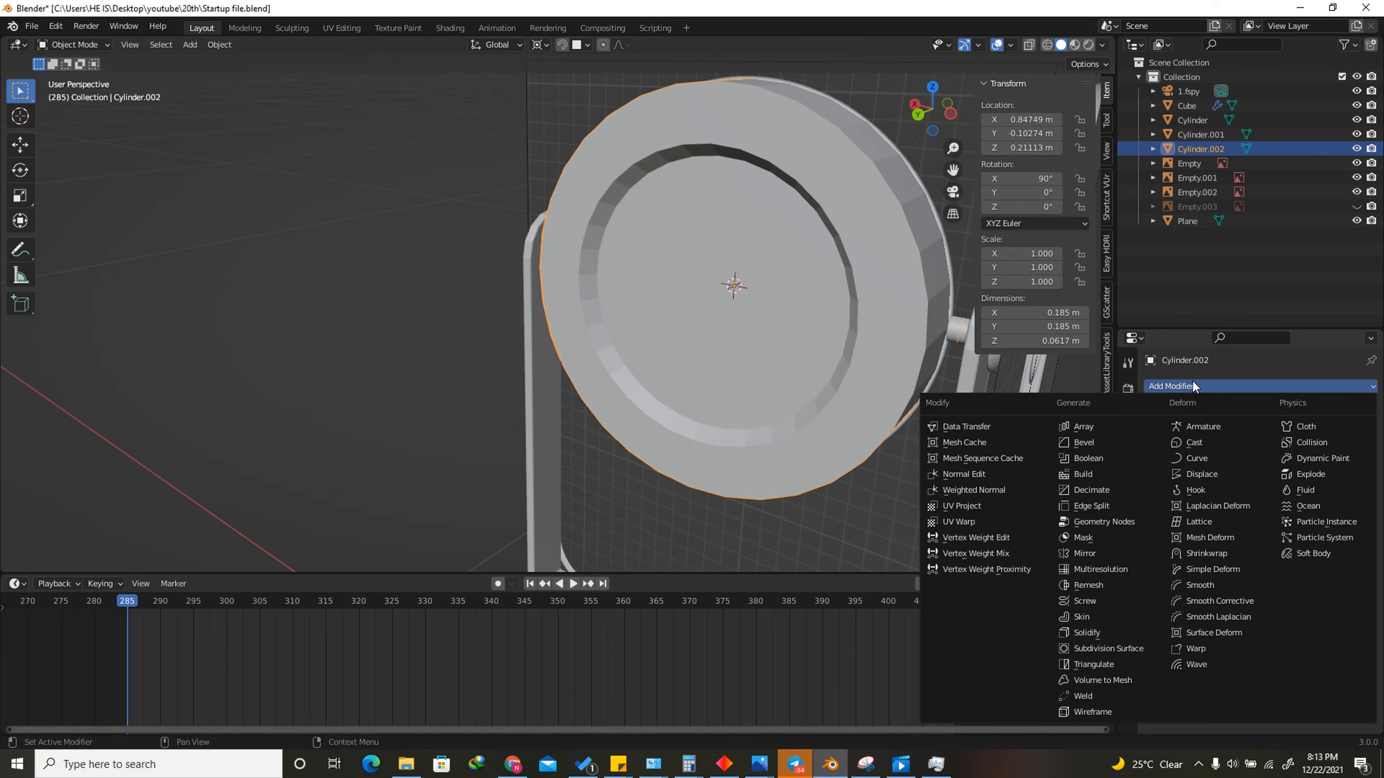
pyautogui.click(1192, 381)
pyautogui.click(1236, 383)
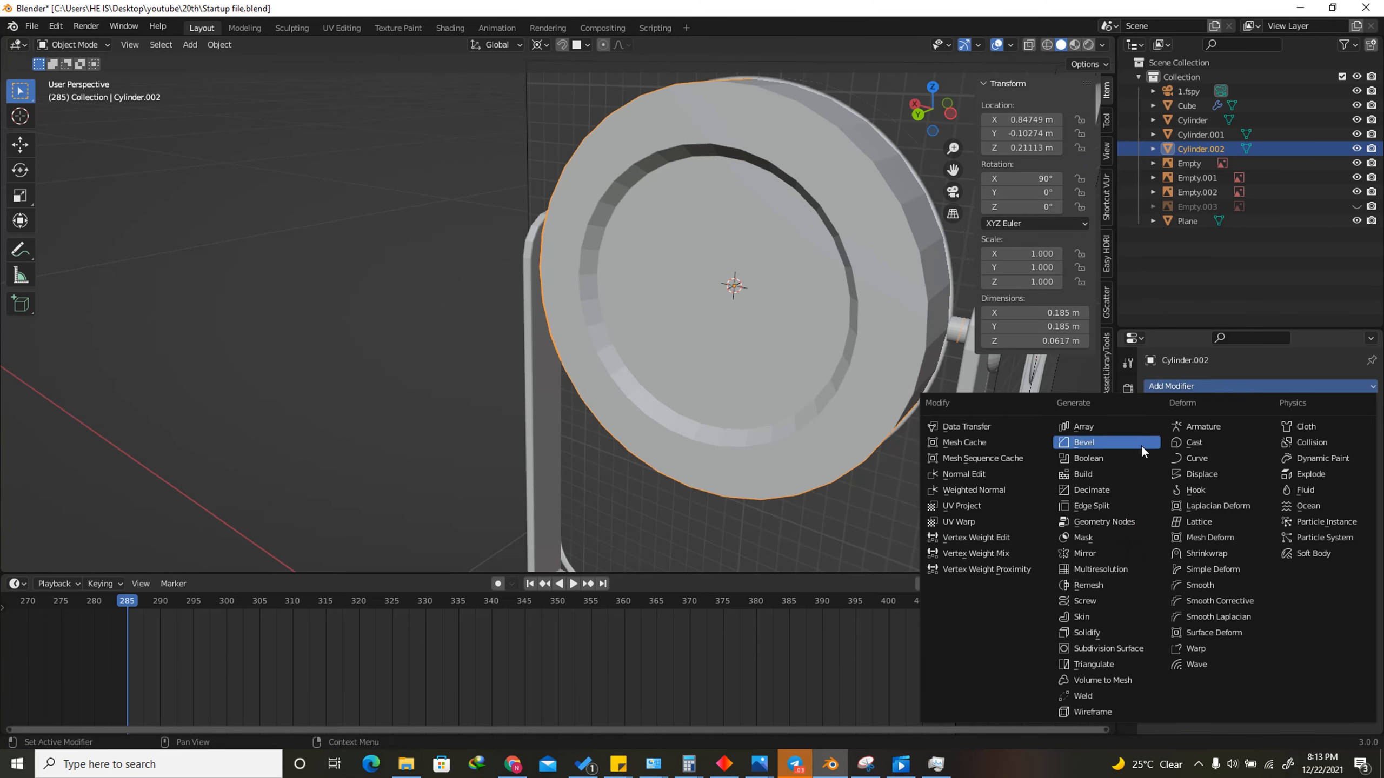
pyautogui.click(1091, 442)
pyautogui.click(1302, 483)
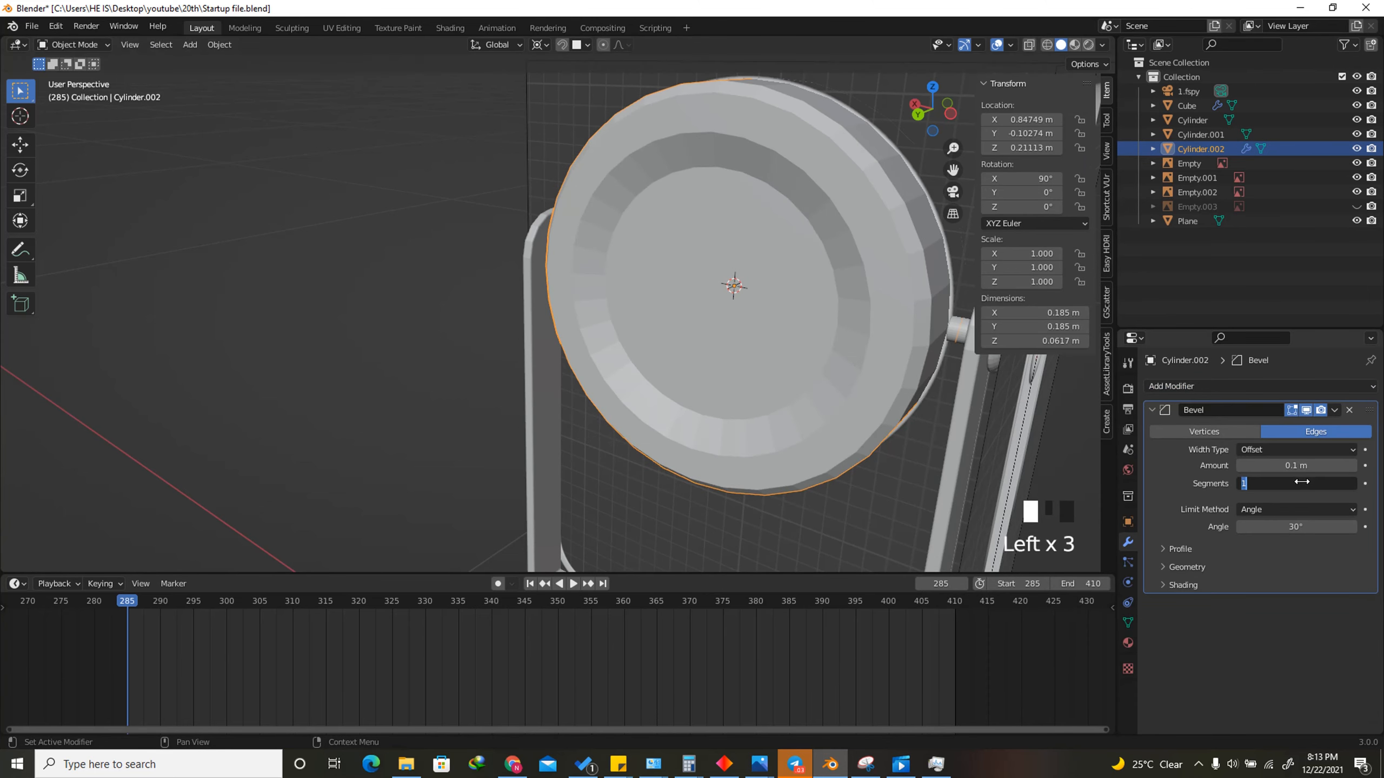
pyautogui.write('6')
pyautogui.press('Return')
pyautogui.click(1292, 467)
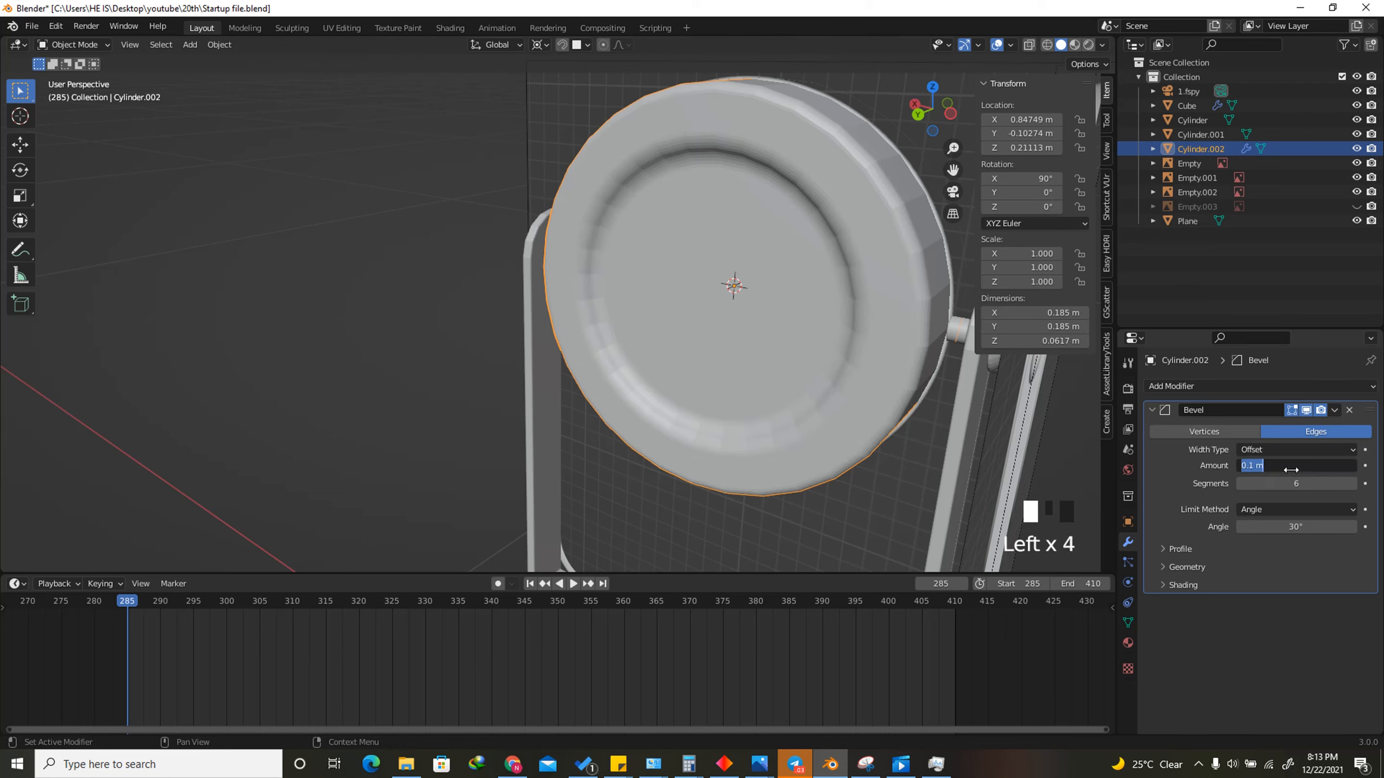
pyautogui.write('.003')
pyautogui.press('Return')
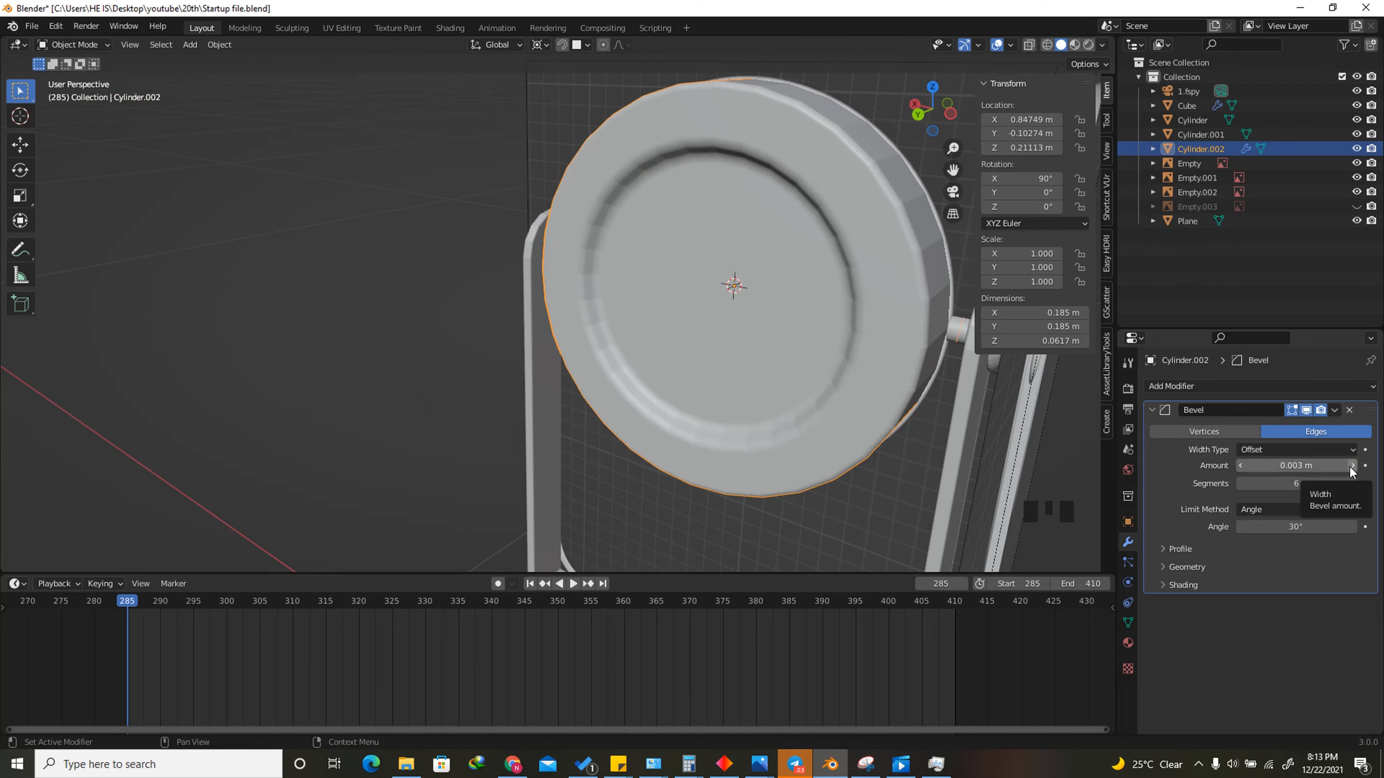
pyautogui.click(1280, 511)
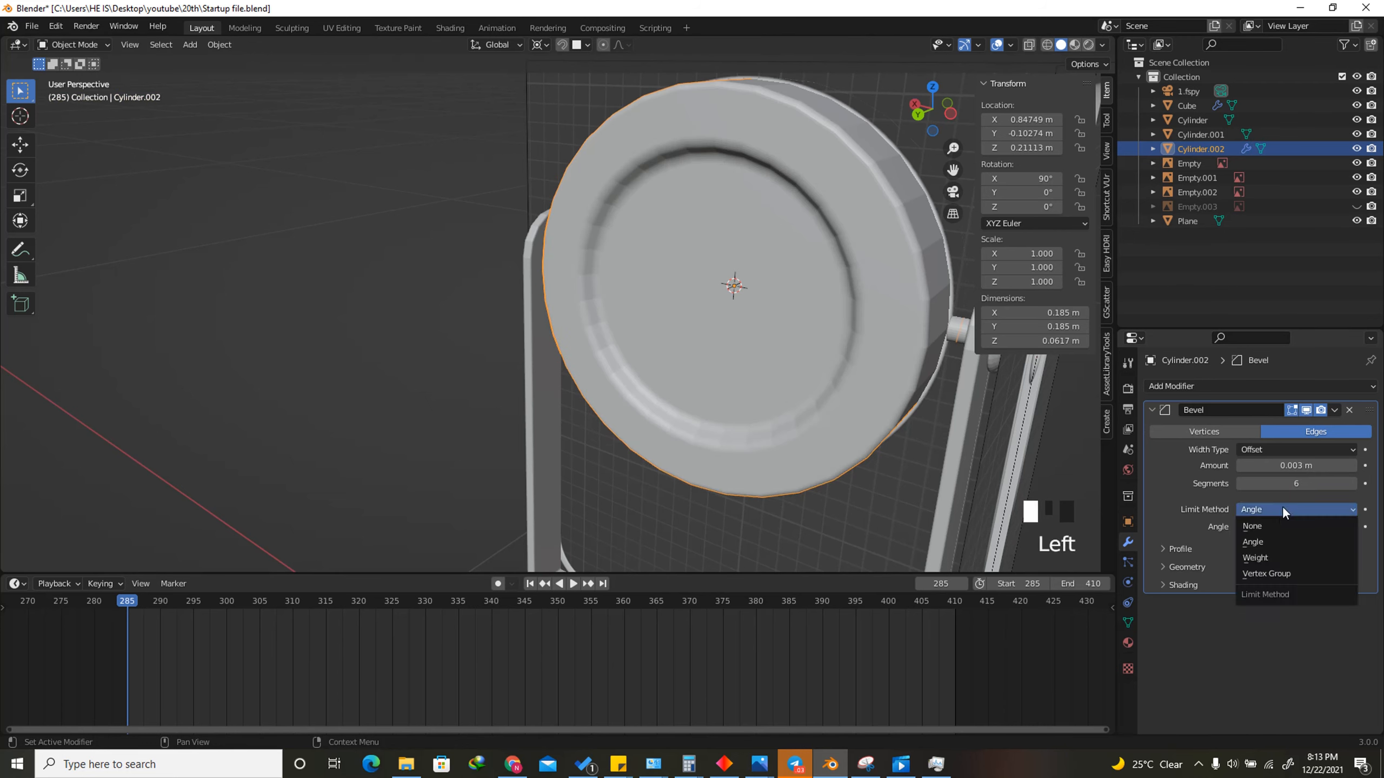
pyautogui.click(1286, 554)
# In edge select mode, select the outer edge loop around the recessed face and set its mean bevel weight to 1
pyautogui.scroll(-3, 768, 327)
pyautogui.scroll(2, 851, 288)
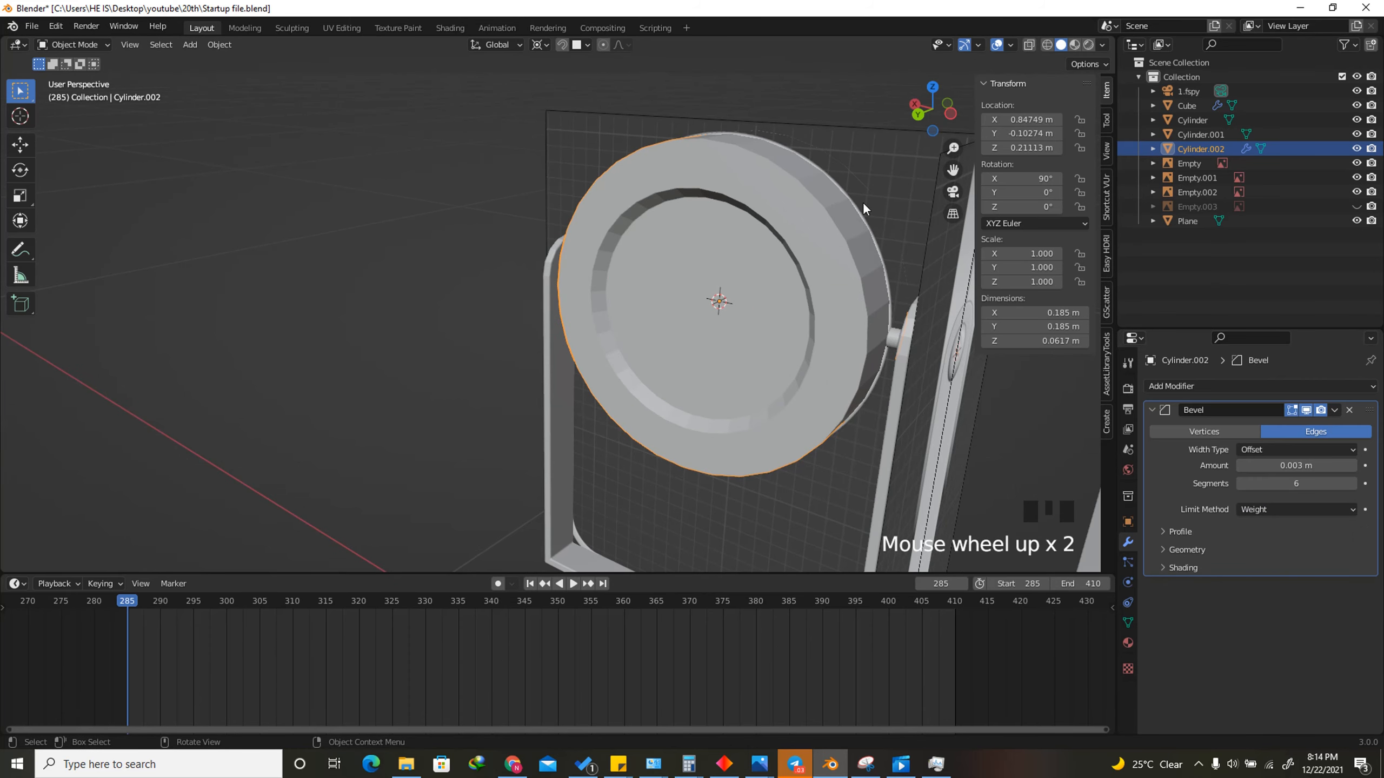
pyautogui.press('Tab')
pyautogui.press('Tab')
pyautogui.press('Tab')
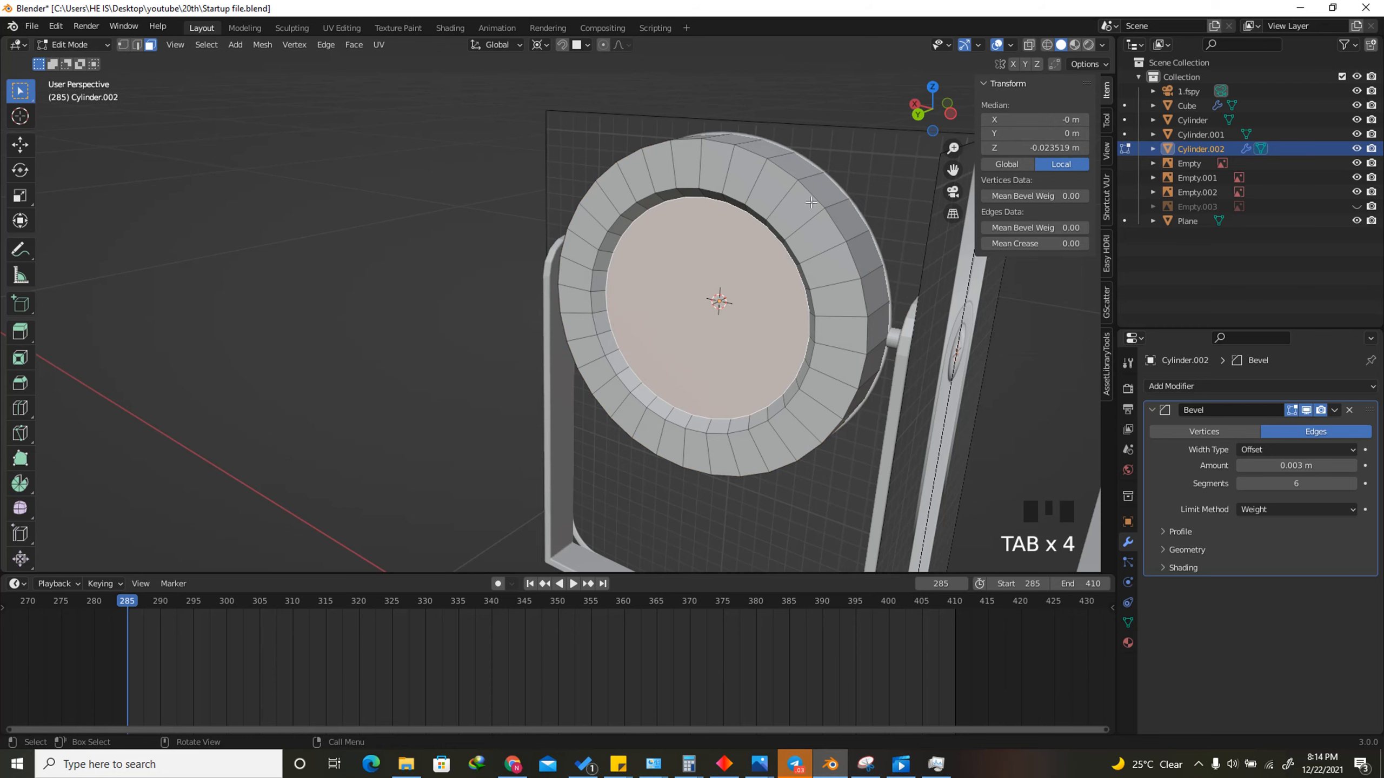
pyautogui.scroll(1, 810, 202)
pyautogui.keyDown('alt'); pyautogui.click(777, 172); pyautogui.keyUp('alt')
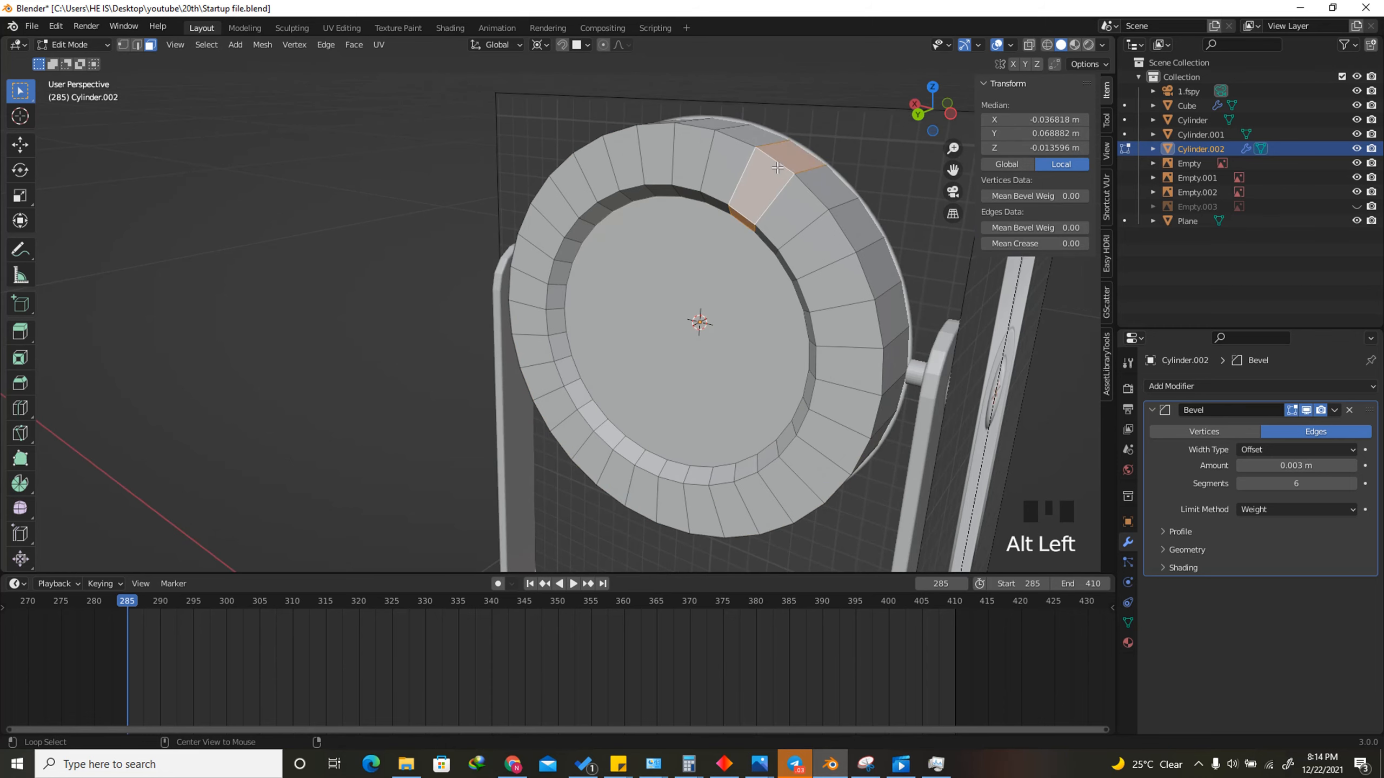
pyautogui.click(136, 46)
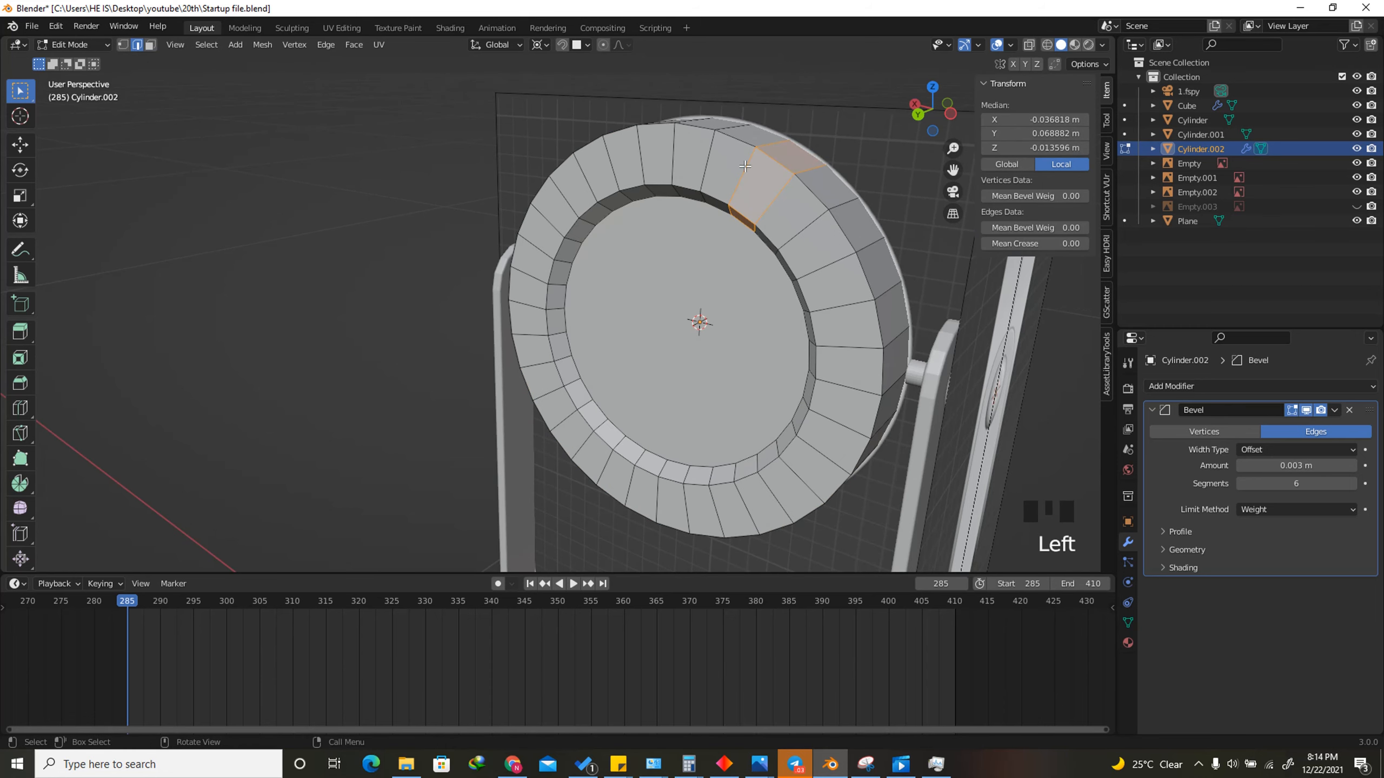
pyautogui.keyDown('alt'); pyautogui.click(787, 169); pyautogui.keyUp('alt')
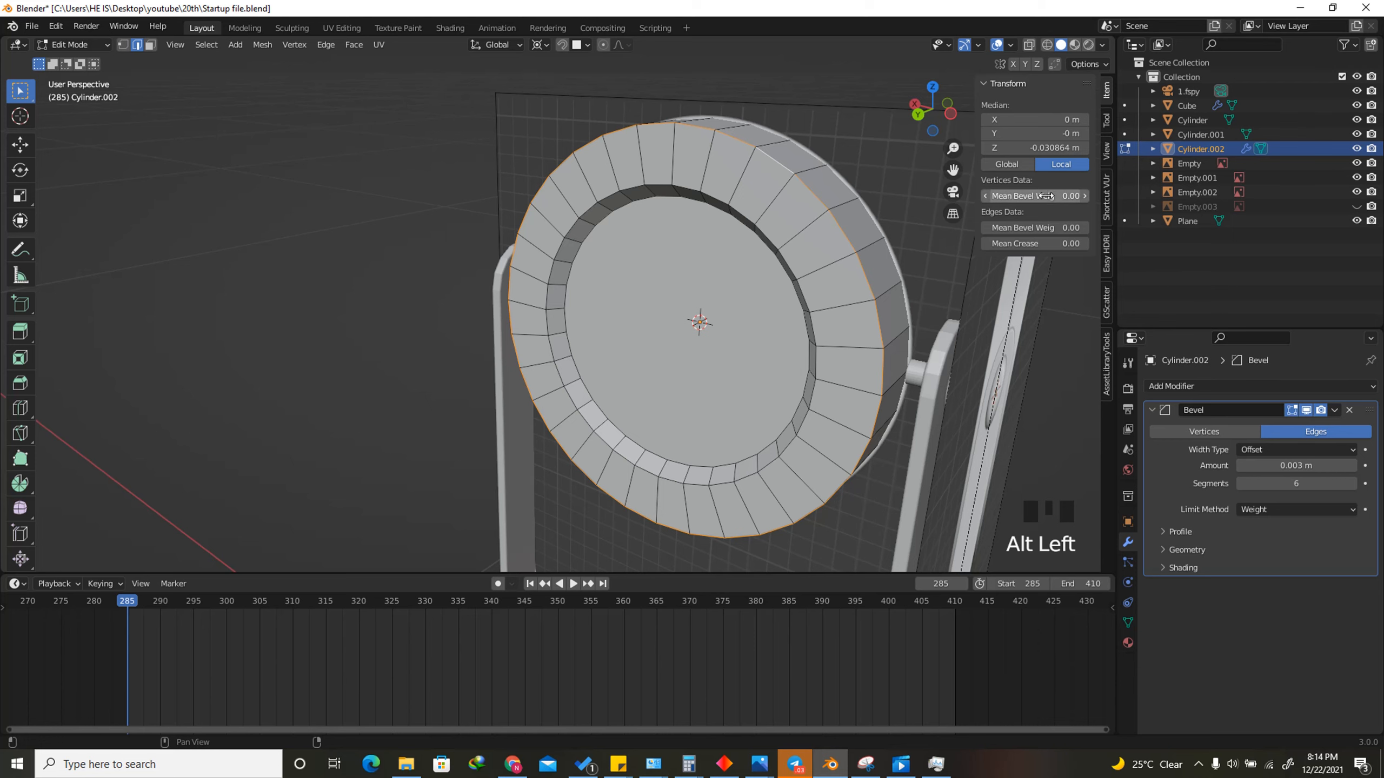
pyautogui.click(1030, 228)
pyautogui.write('1')
pyautogui.press('Return')
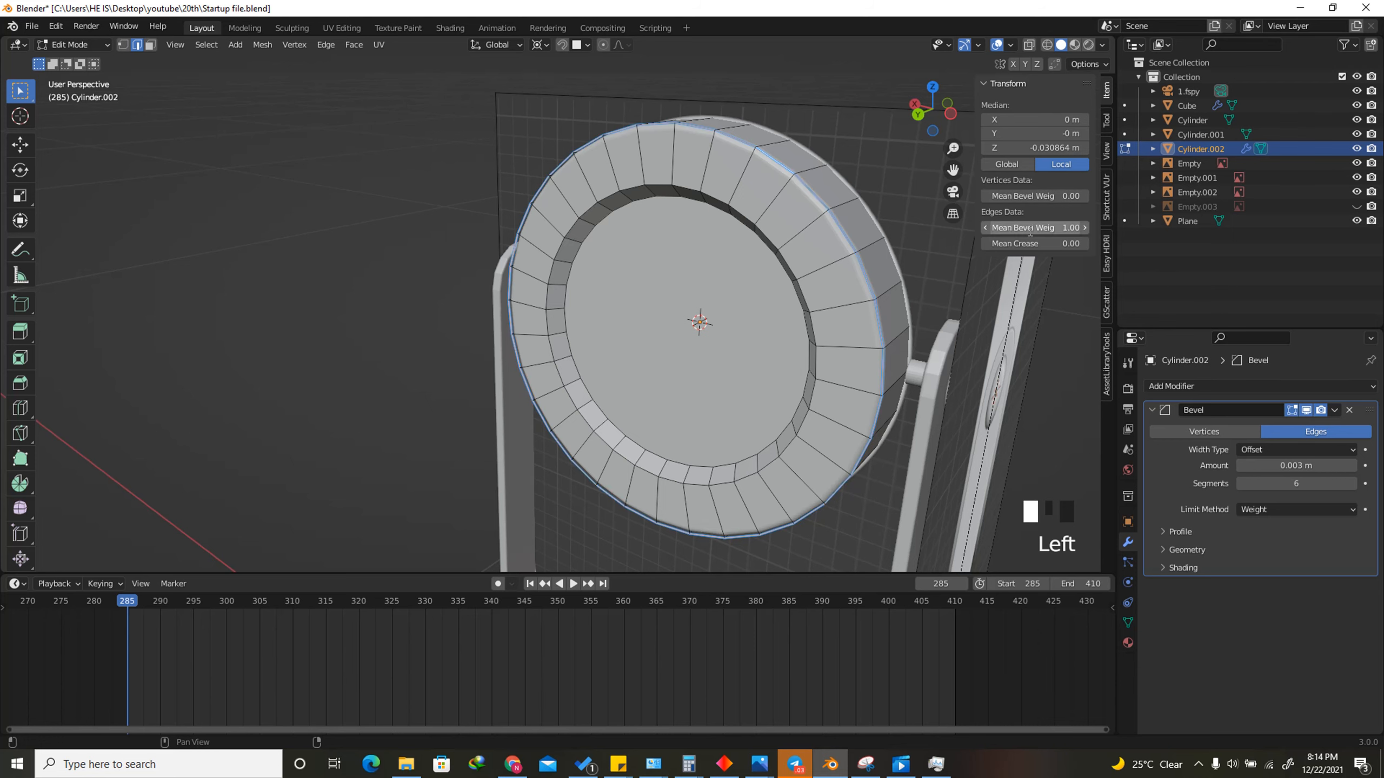
# Try a mean bevel weight of 0.5 on the outer edge loop and restore it to 1
pyautogui.moveTo(933, 112); pyautogui.dragTo(926, 116)
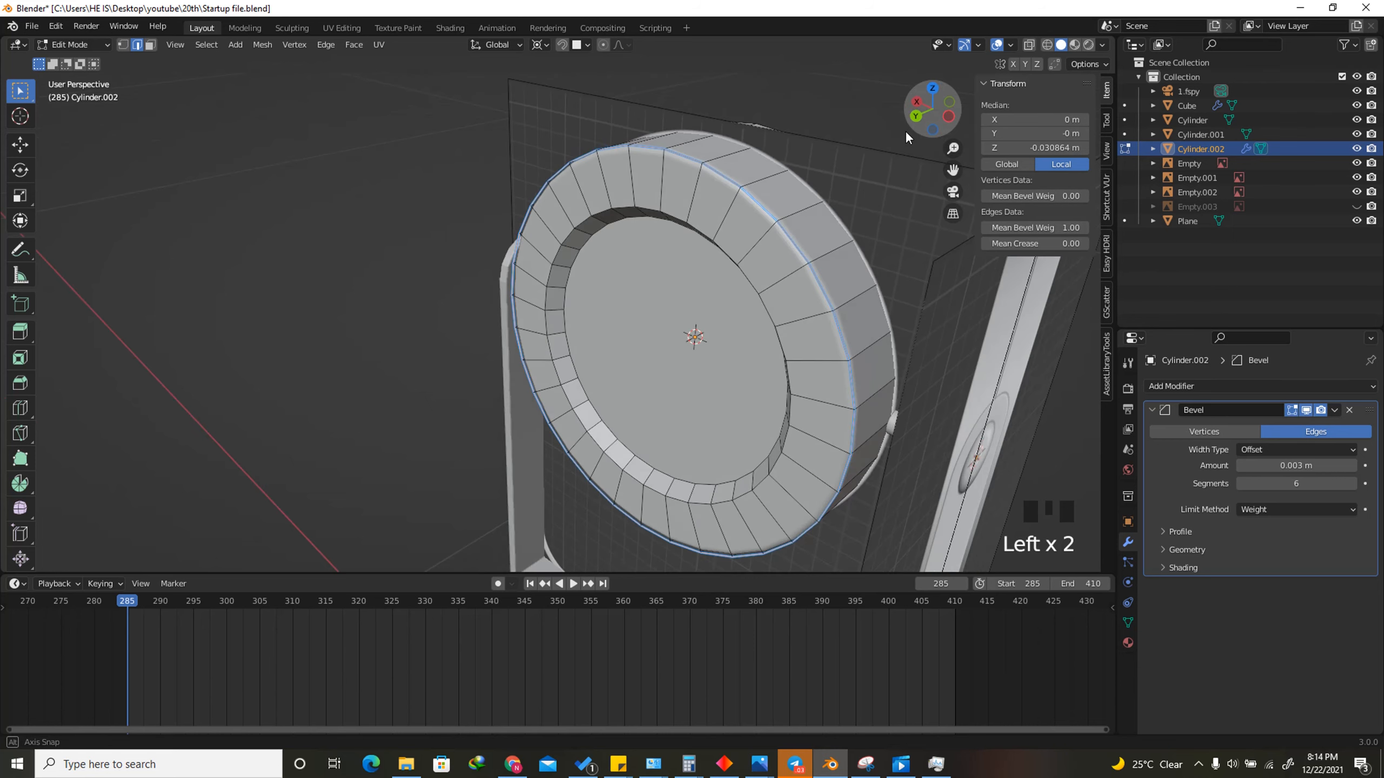
pyautogui.scroll(2, 852, 240)
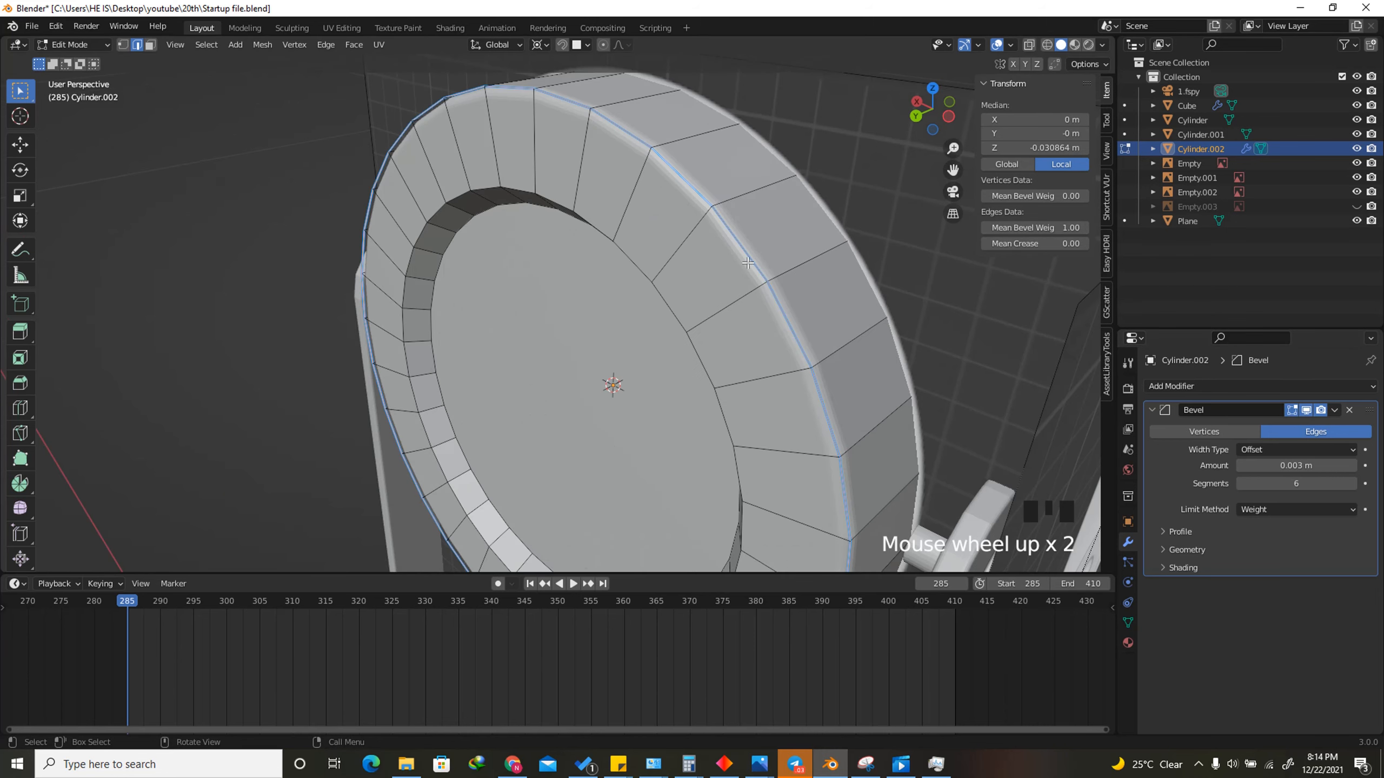
pyautogui.click(1048, 229)
pyautogui.write('0.5')
pyautogui.press('Return')
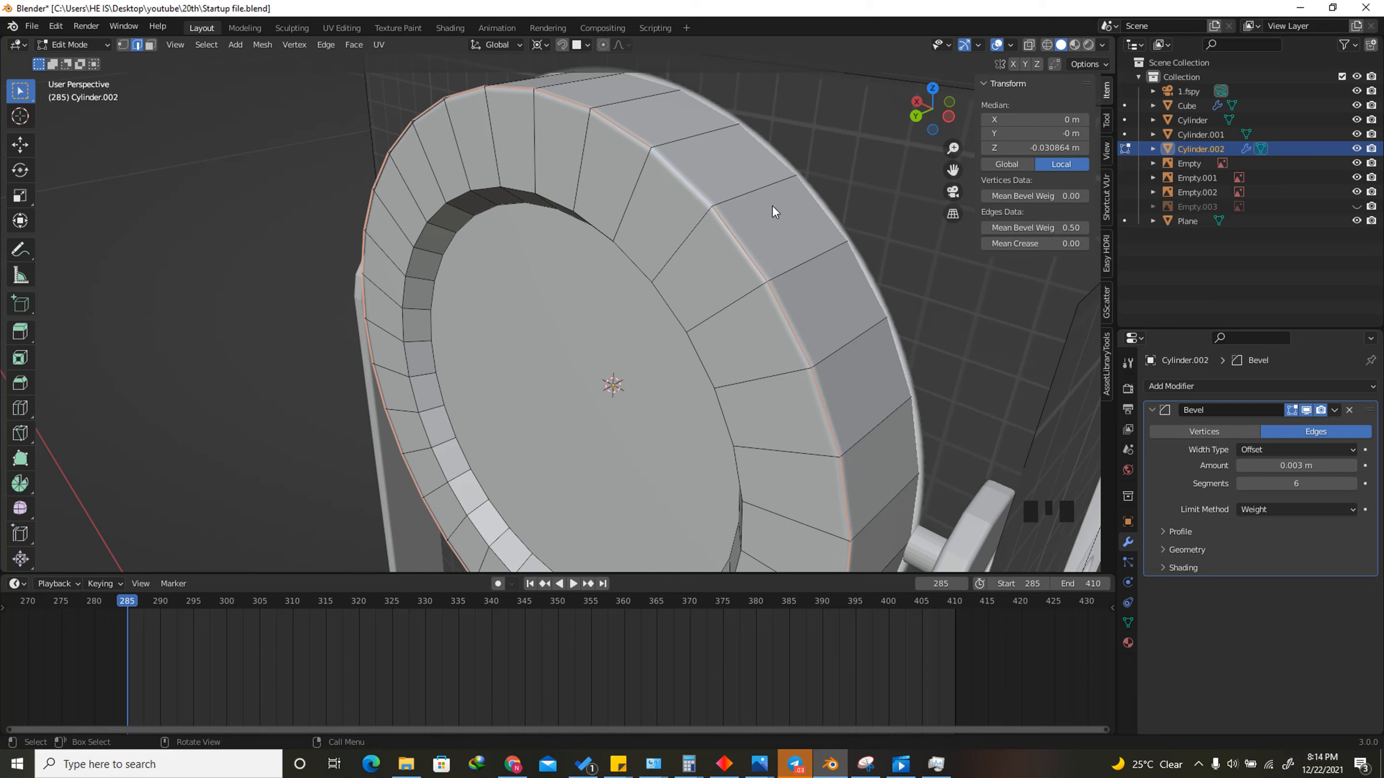
pyautogui.click(1063, 231)
pyautogui.write('1')
pyautogui.press('Return')
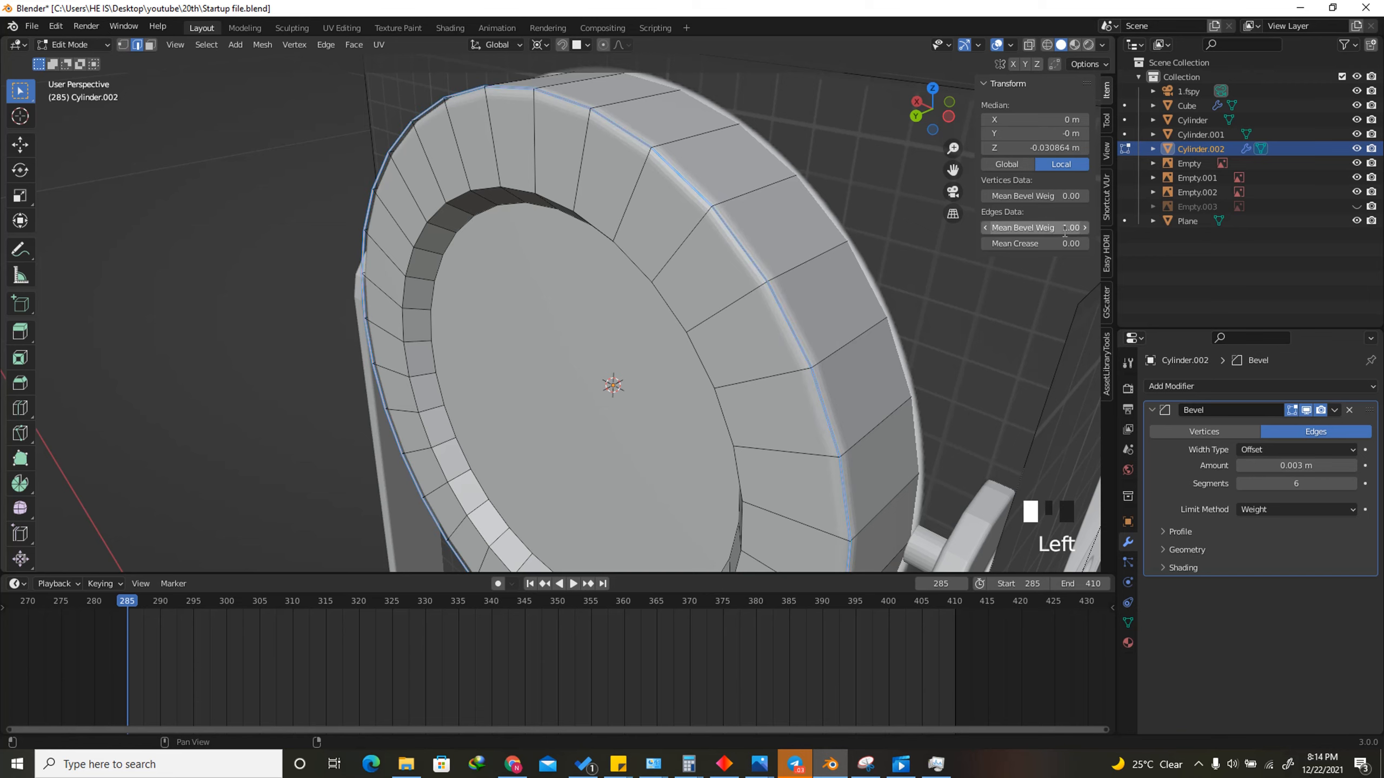
# Select the edge loop around the cylinder's opposite, flat end and set its mean bevel weight to 1
pyautogui.moveTo(937, 107); pyautogui.dragTo(802, 162)
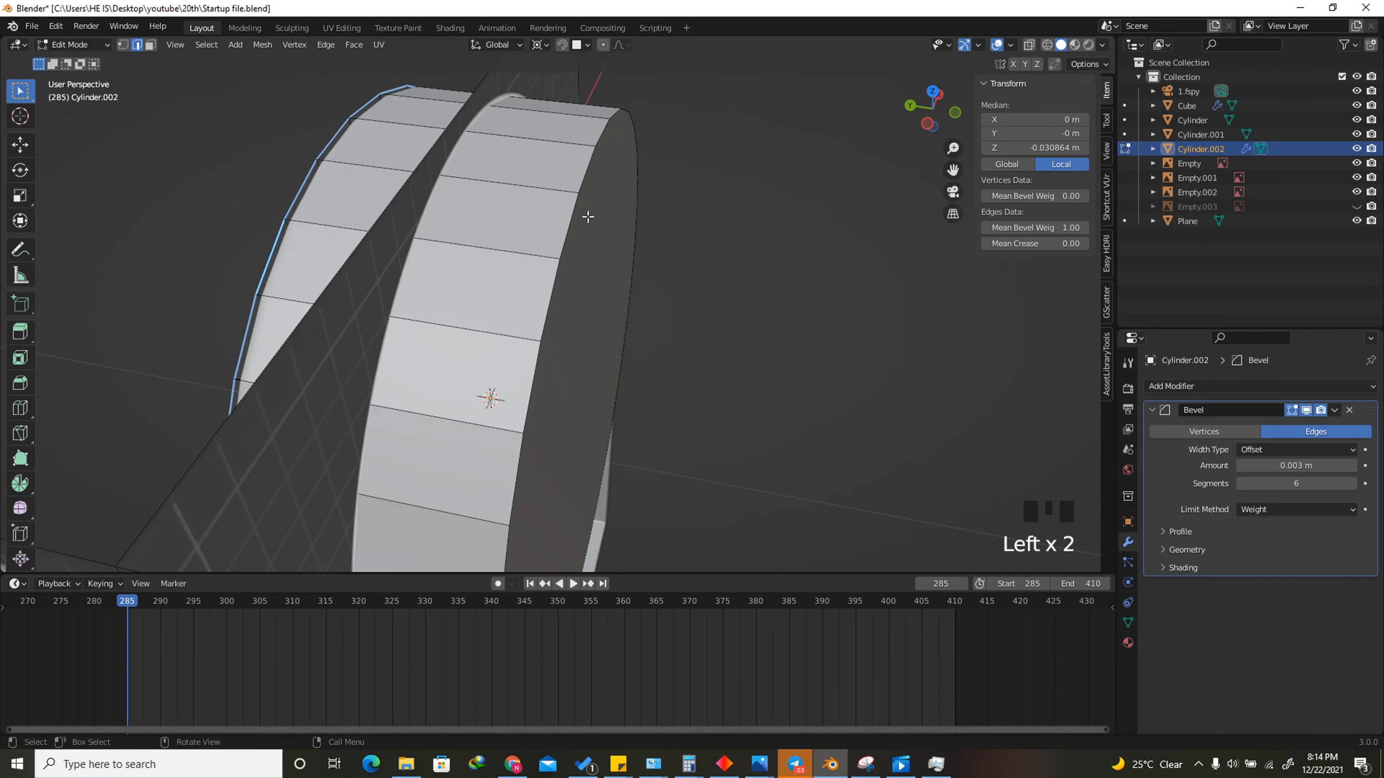
pyautogui.keyDown('alt'); pyautogui.click(569, 227); pyautogui.keyUp('alt')
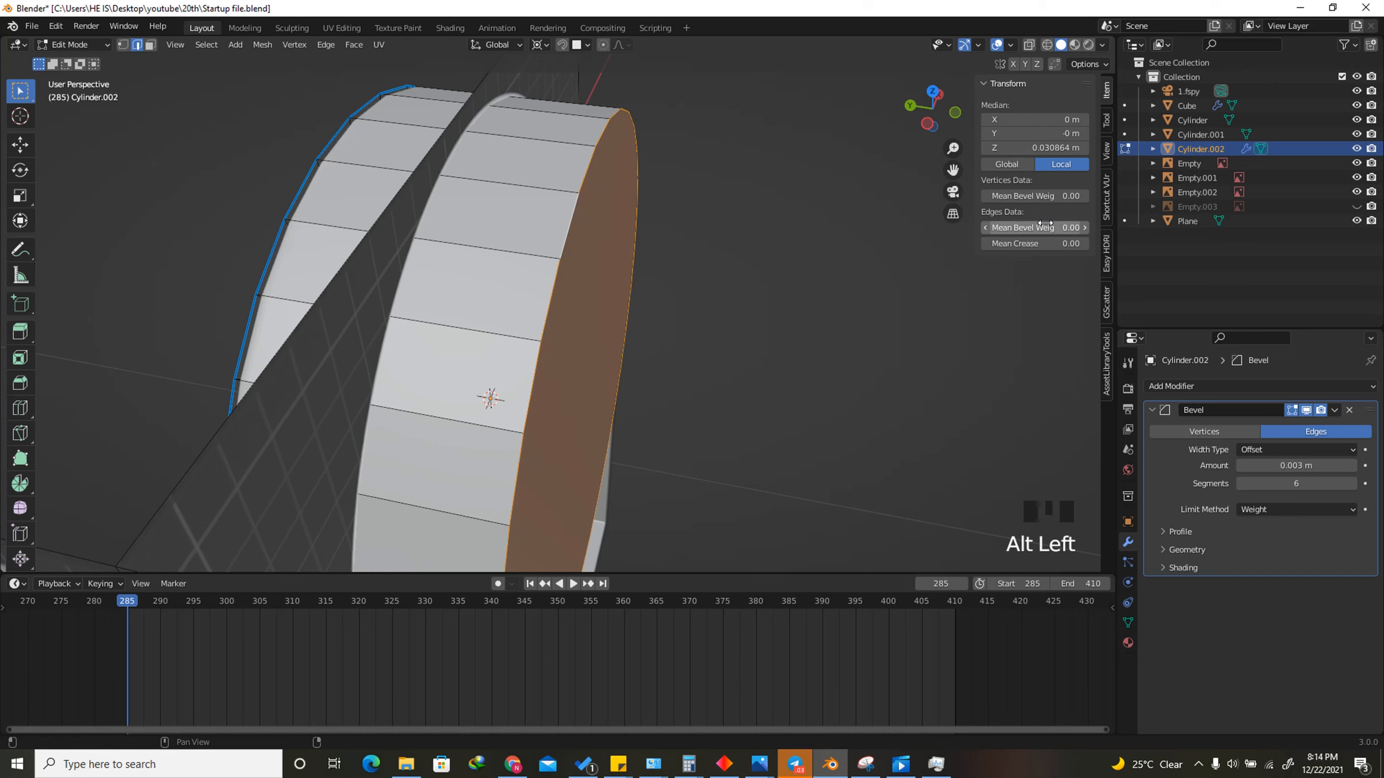
pyautogui.moveTo(1045, 225); pyautogui.dragTo(1050, 223)
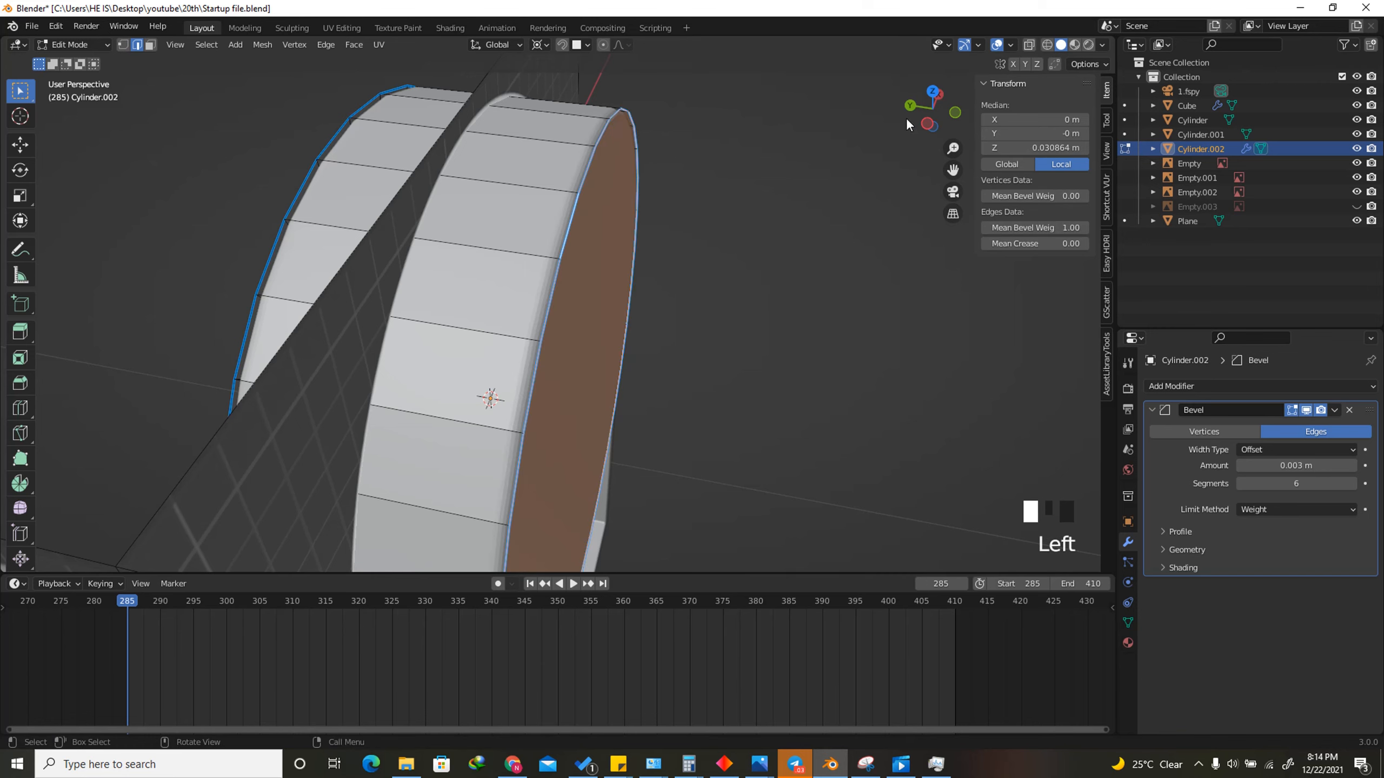
# Select the recess's upper and lower edge loops together and set their mean bevel weight to 0.5
pyautogui.moveTo(932, 112); pyautogui.dragTo(887, 121)
pyautogui.scroll(-3, 887, 121)
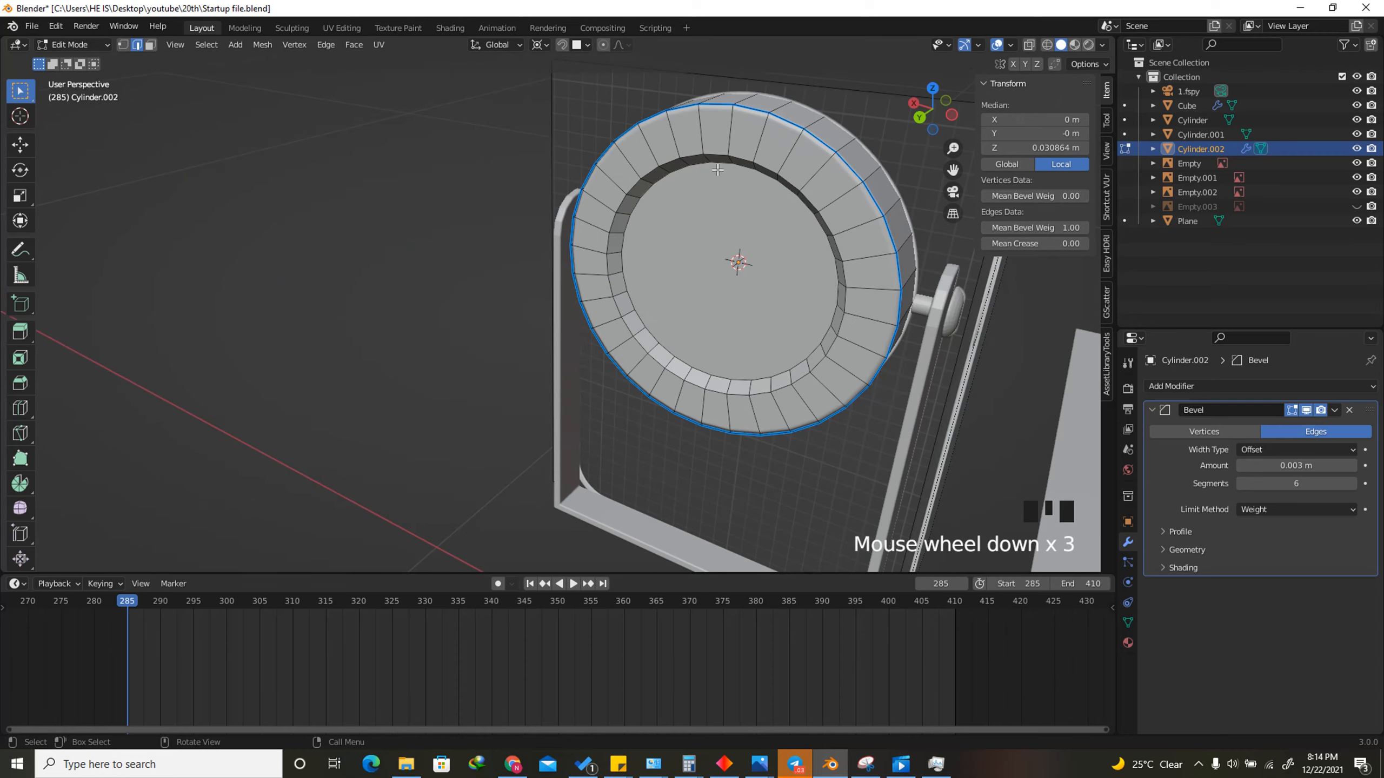
pyautogui.scroll(3, 681, 198)
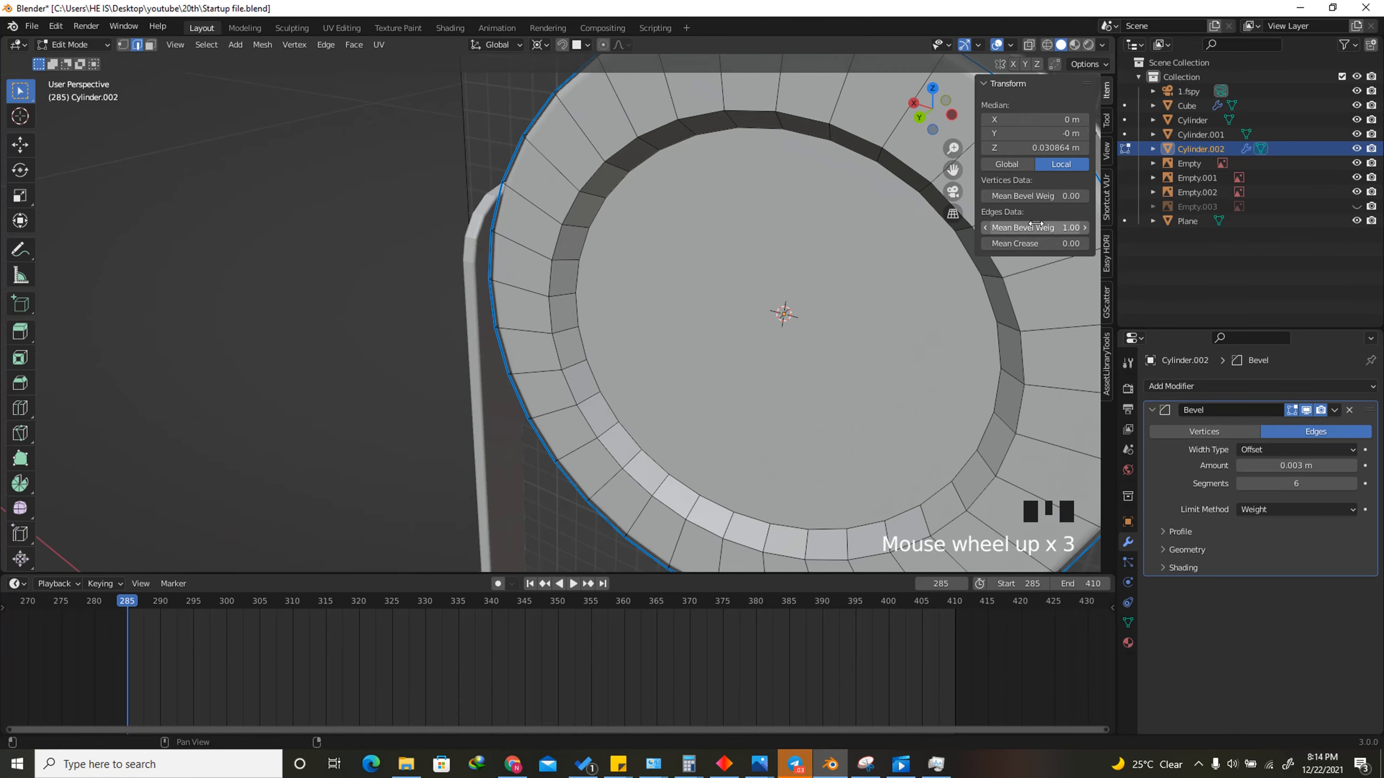
pyautogui.scroll(-2, 843, 249)
pyautogui.scroll(2, 579, 202)
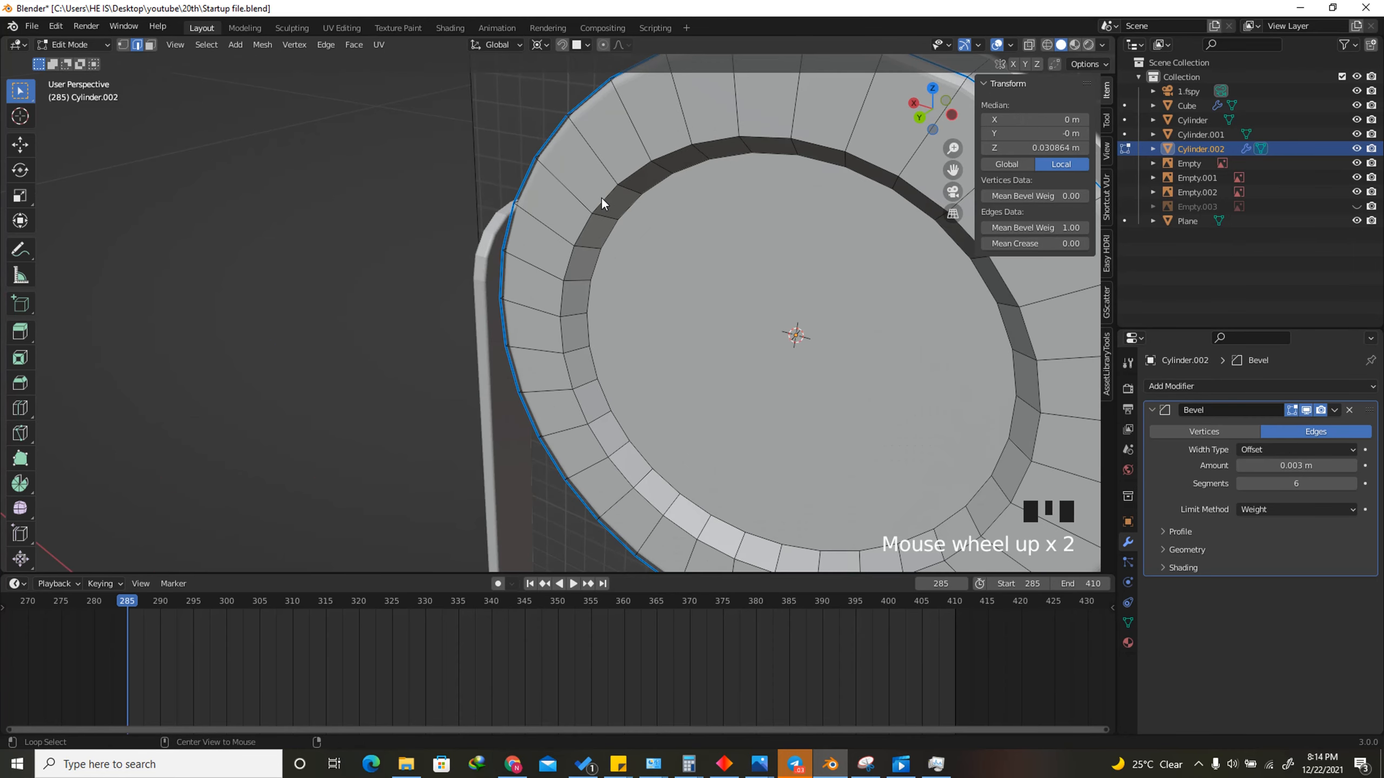
pyautogui.keyDown('alt'); pyautogui.click(600, 198); pyautogui.keyUp('alt')
pyautogui.keyDown('alt'); pyautogui.keyDown('shift'); pyautogui.click(590, 324); pyautogui.keyUp('shift'); pyautogui.keyUp('alt')
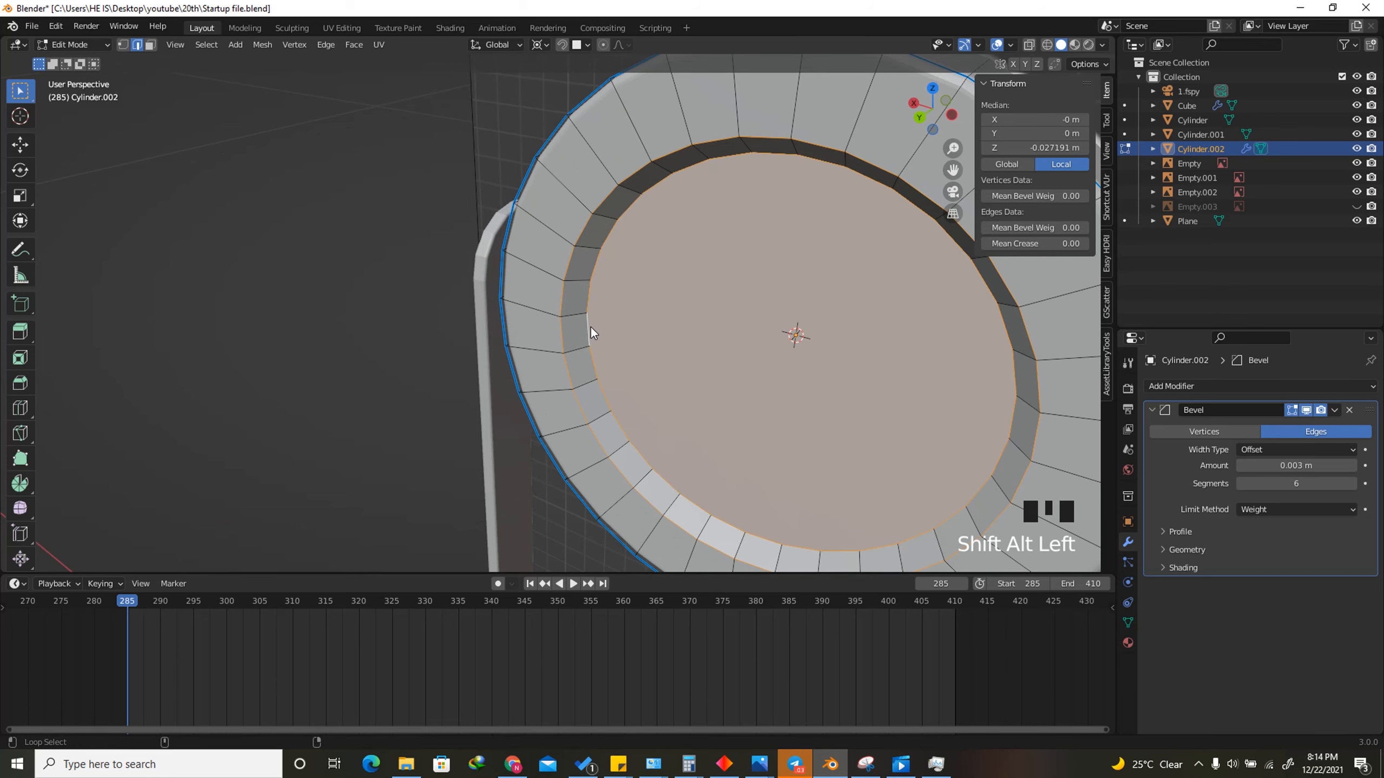
pyautogui.click(1062, 234)
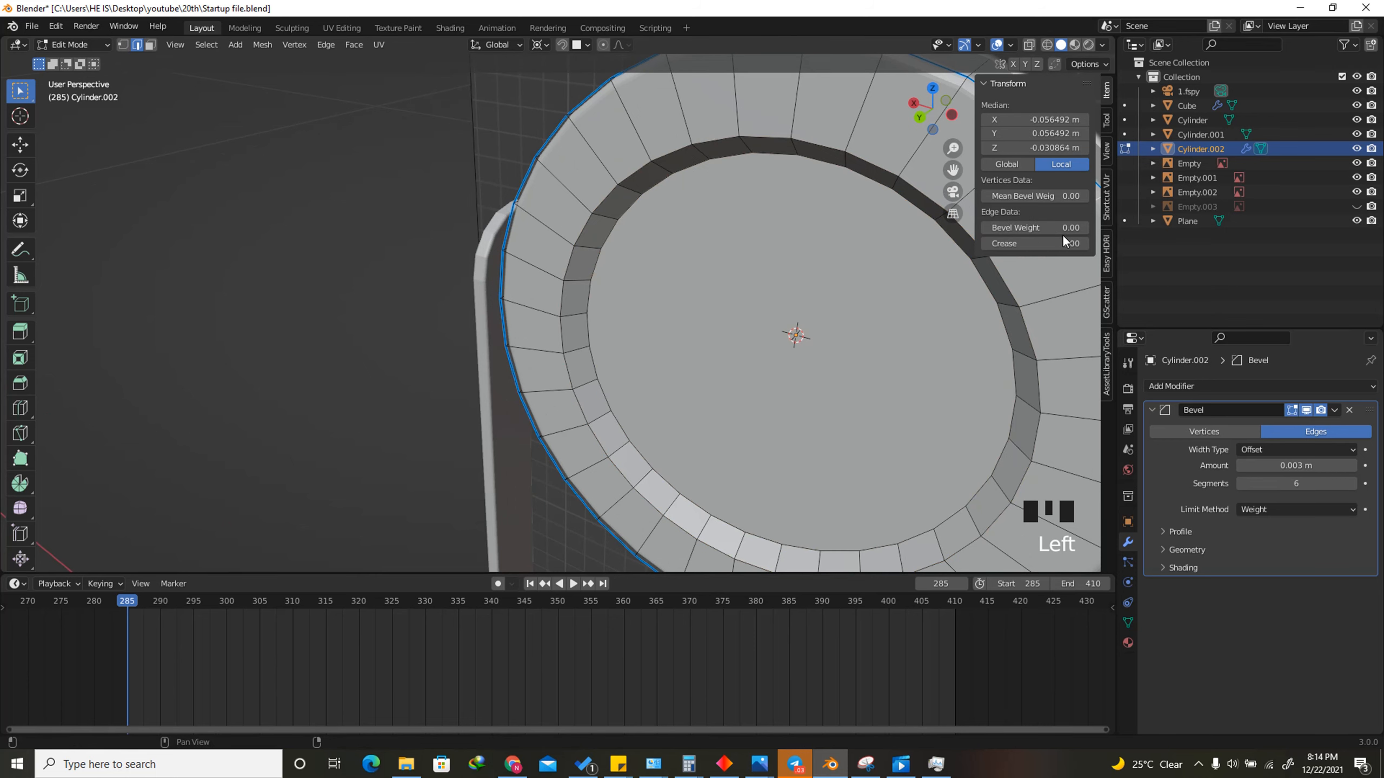
pyautogui.hotkey('ctrl', 'z')
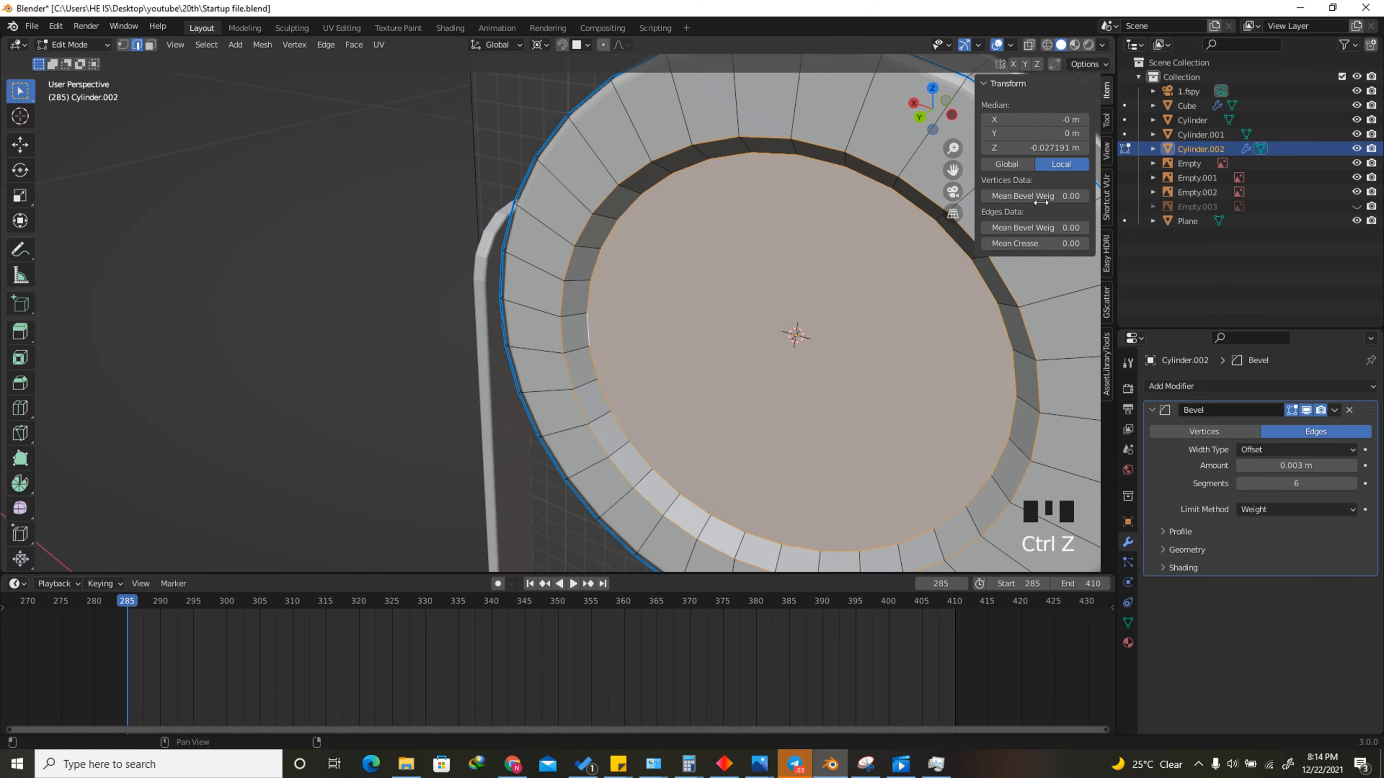
pyautogui.click(1056, 227)
pyautogui.write('1')
pyautogui.press('Return')
# Return to Object Mode, shade the head smooth and add a Subdivision Surface modifier
pyautogui.press('Tab')
pyautogui.rightClick(488, 197)
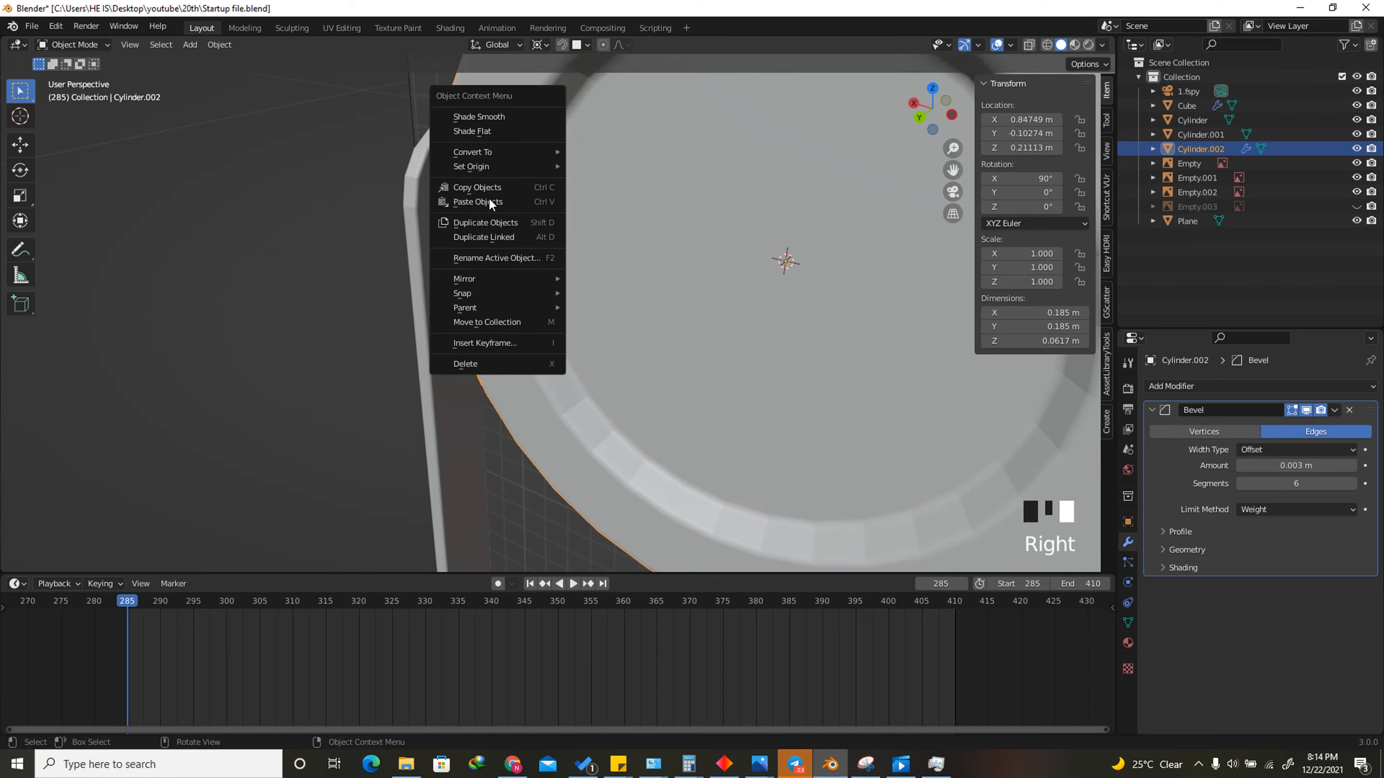
pyautogui.click(497, 117)
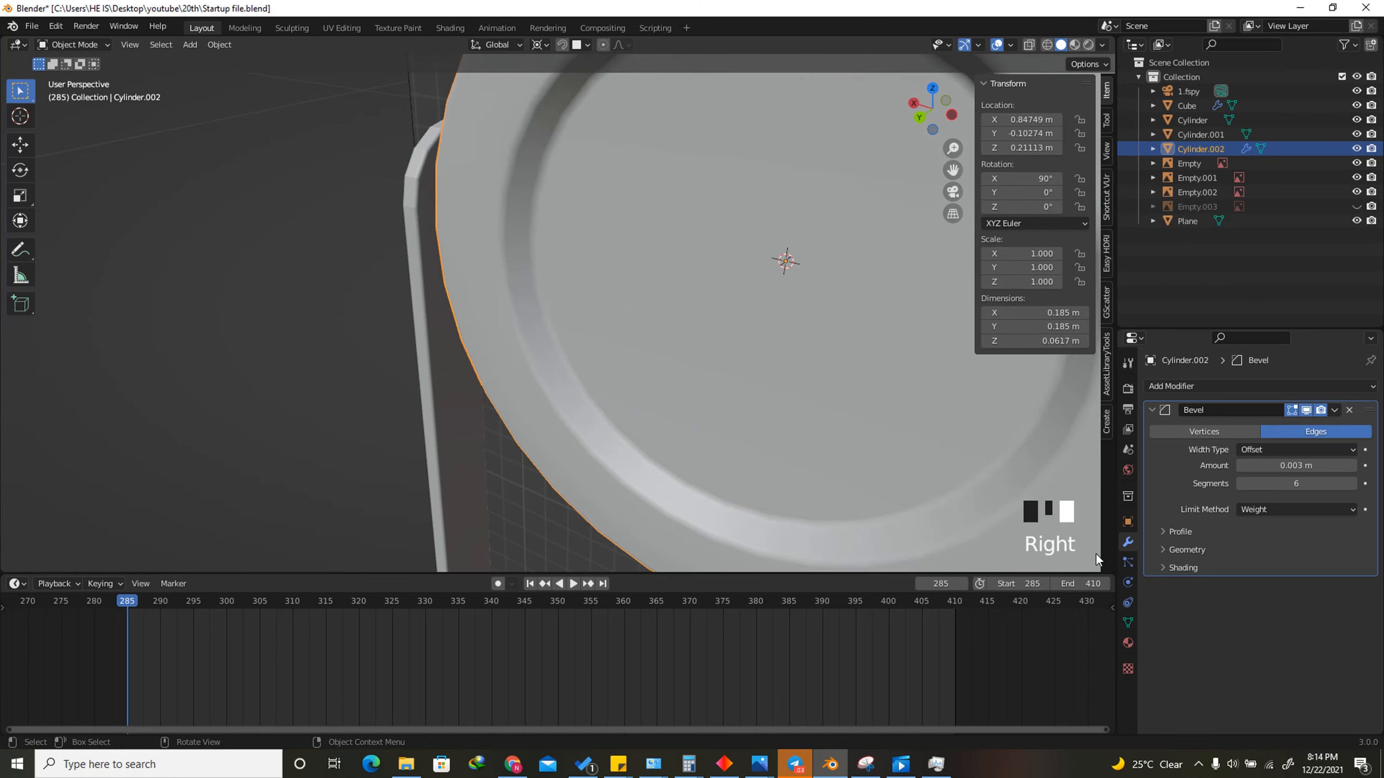
pyautogui.click(1175, 387)
pyautogui.click(1120, 647)
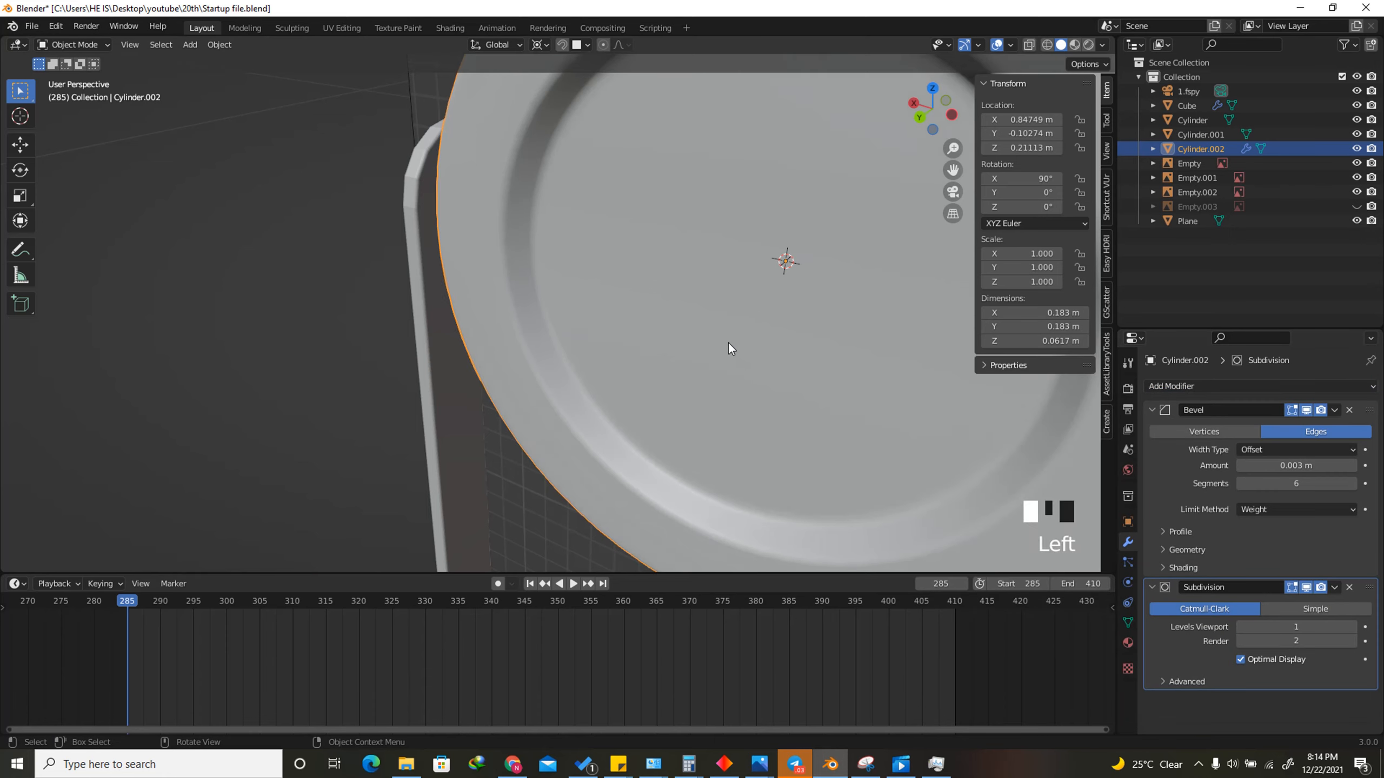
# Select the reference image plane that cuts through the middle of the head and hide it
pyautogui.scroll(-3, 730, 349)
pyautogui.moveTo(931, 123); pyautogui.dragTo(853, 152)
pyautogui.scroll(2, 734, 215)
pyautogui.click(660, 154)
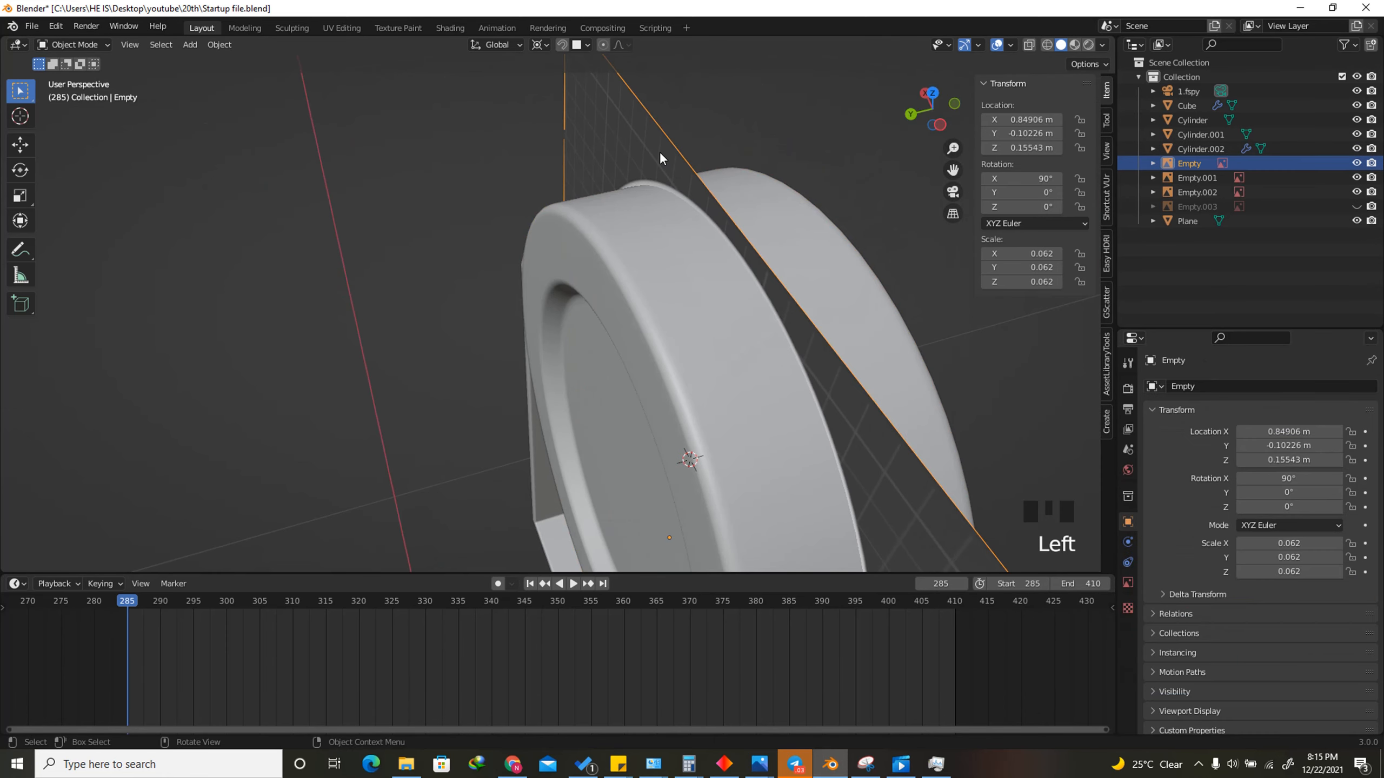
pyautogui.press('h')
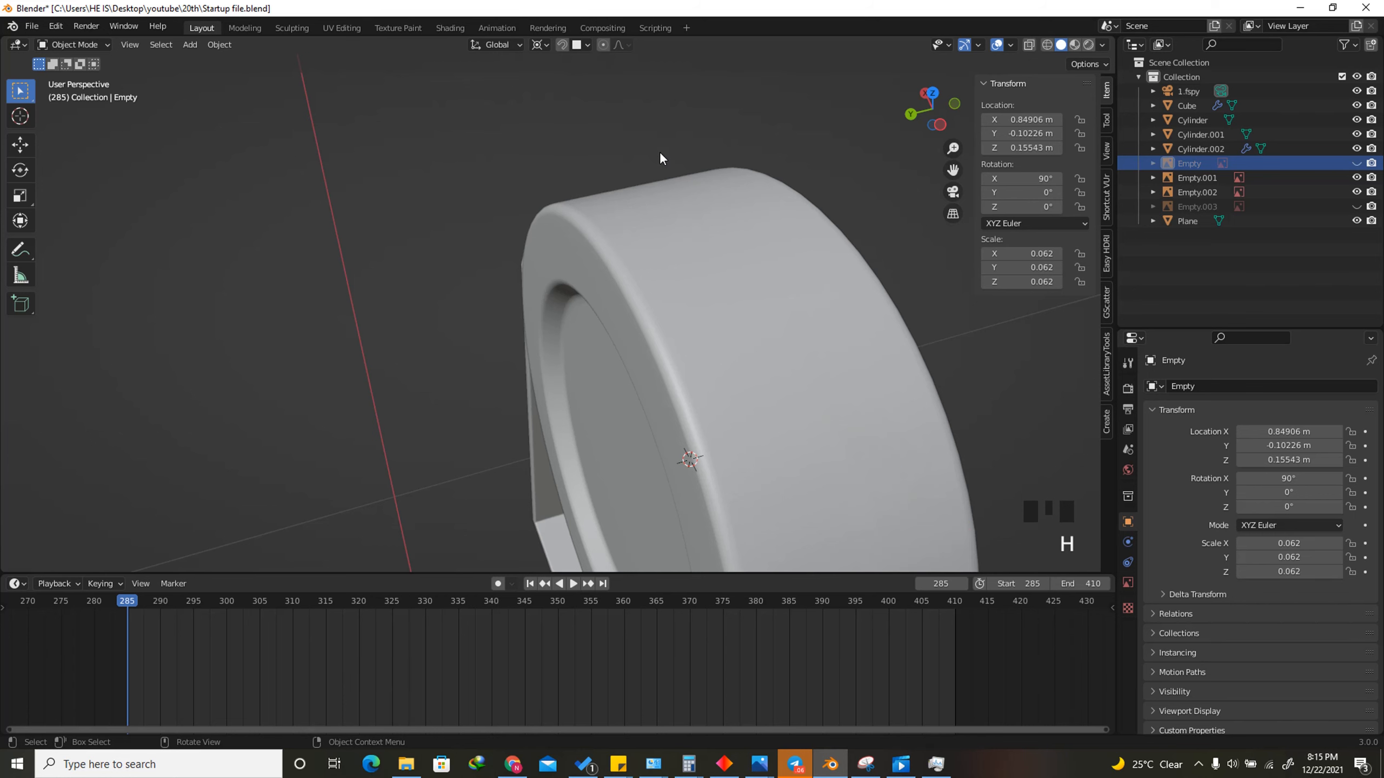
# Enter Edit Mode on the head cylinder and add one centred loop cut around its side wall
pyautogui.click(695, 223)
pyautogui.scroll(-4, 793, 229)
pyautogui.press('Tab')
pyautogui.scroll(3, 777, 202)
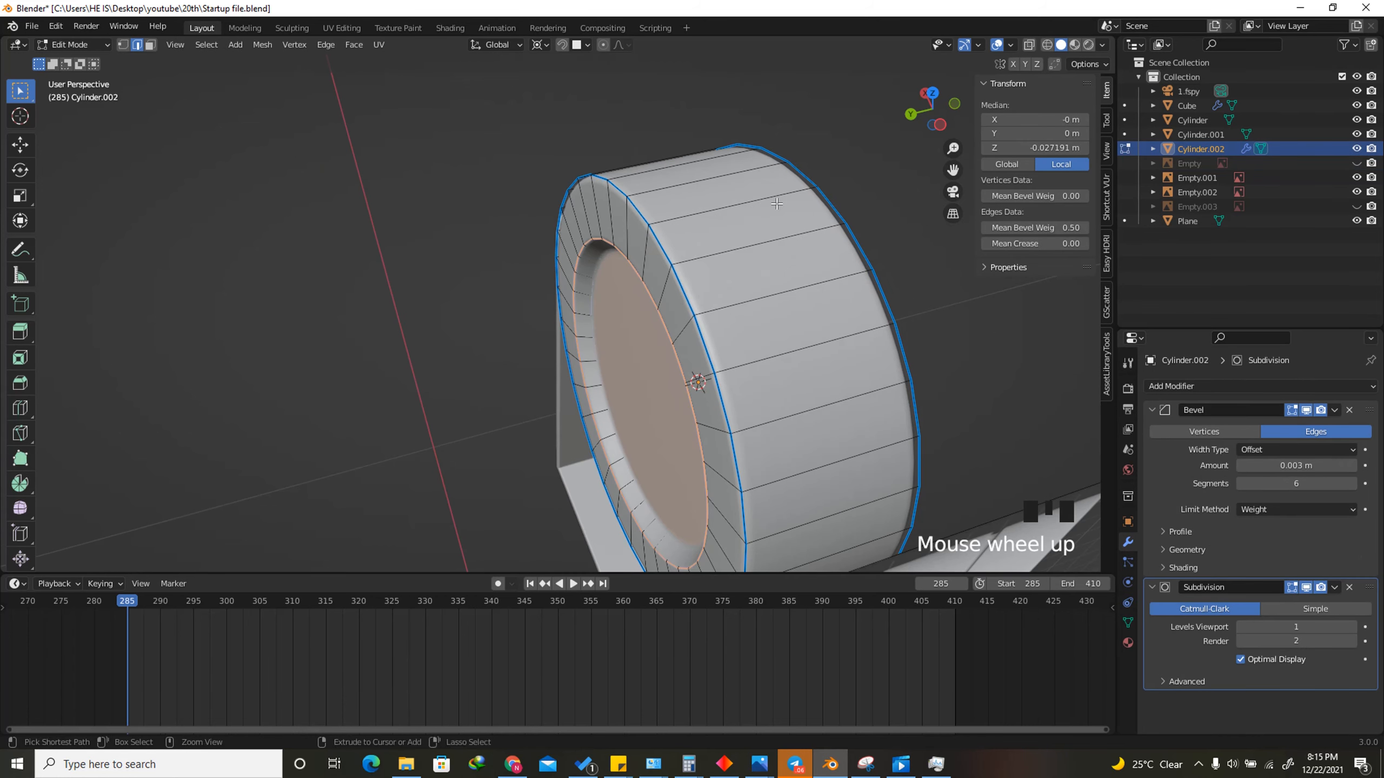
pyautogui.hotkey('ctrl', 'r')
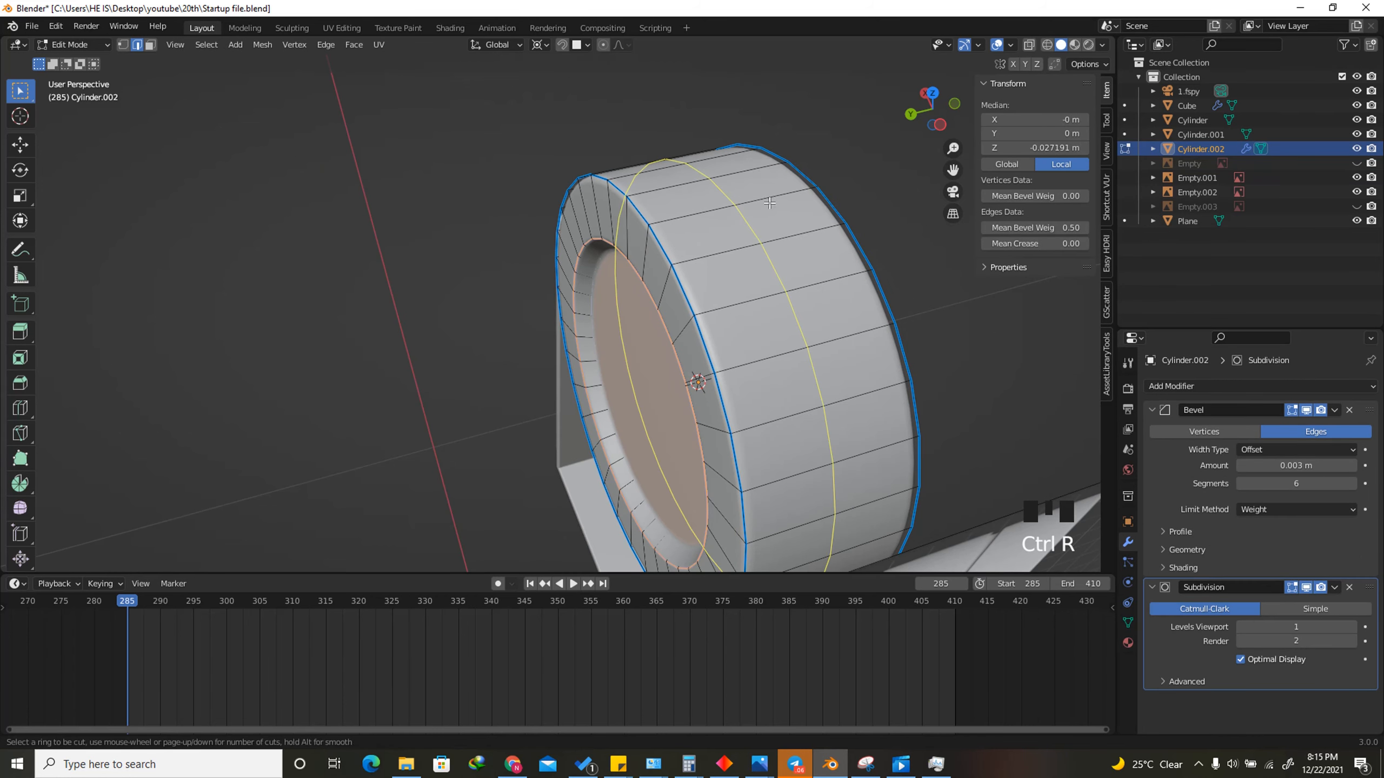
pyautogui.click(769, 203)
pyautogui.rightClick(767, 200)
# Bevel the new centre loop into a narrow band with 1 segment and a width of about 0.0011 m
pyautogui.scroll(2, 775, 215)
pyautogui.hotkey('ctrl', 'b')
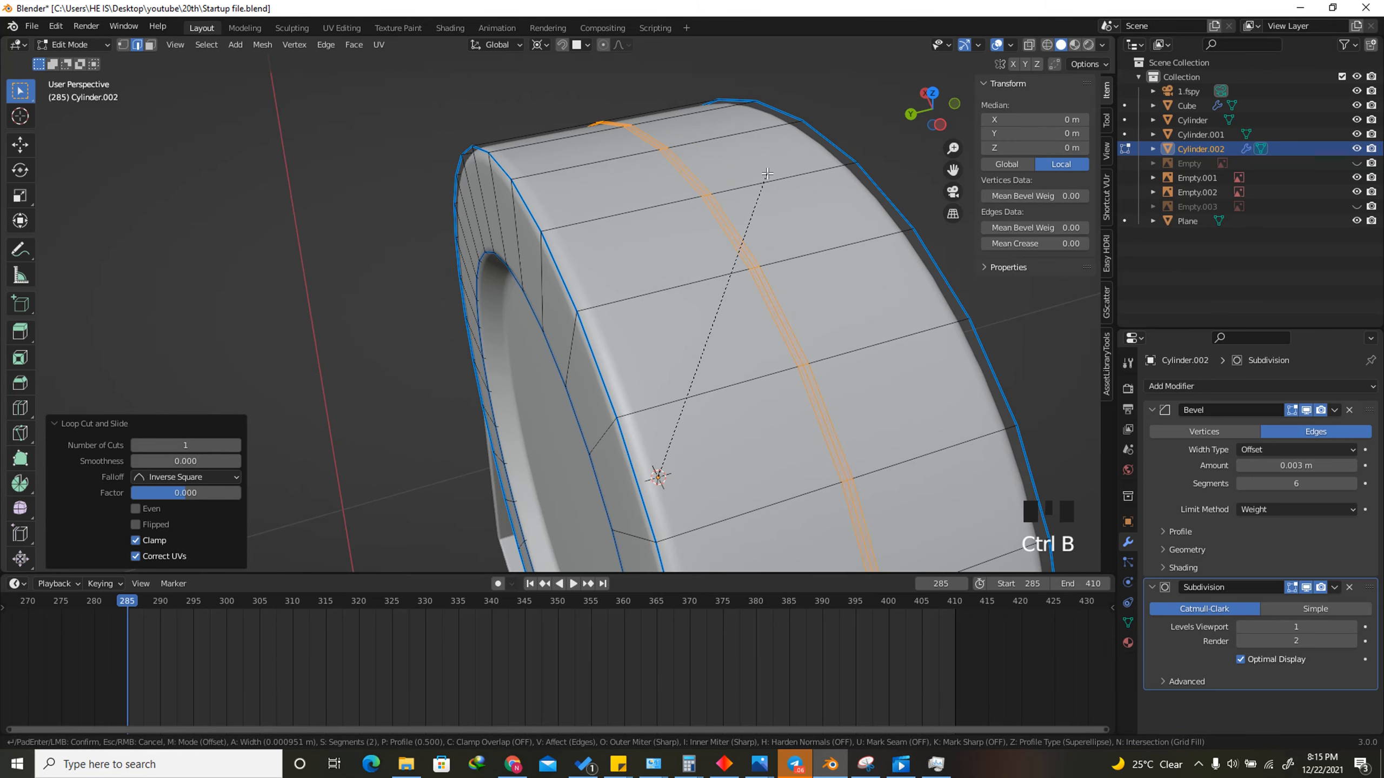
pyautogui.scroll(-1, 768, 175)
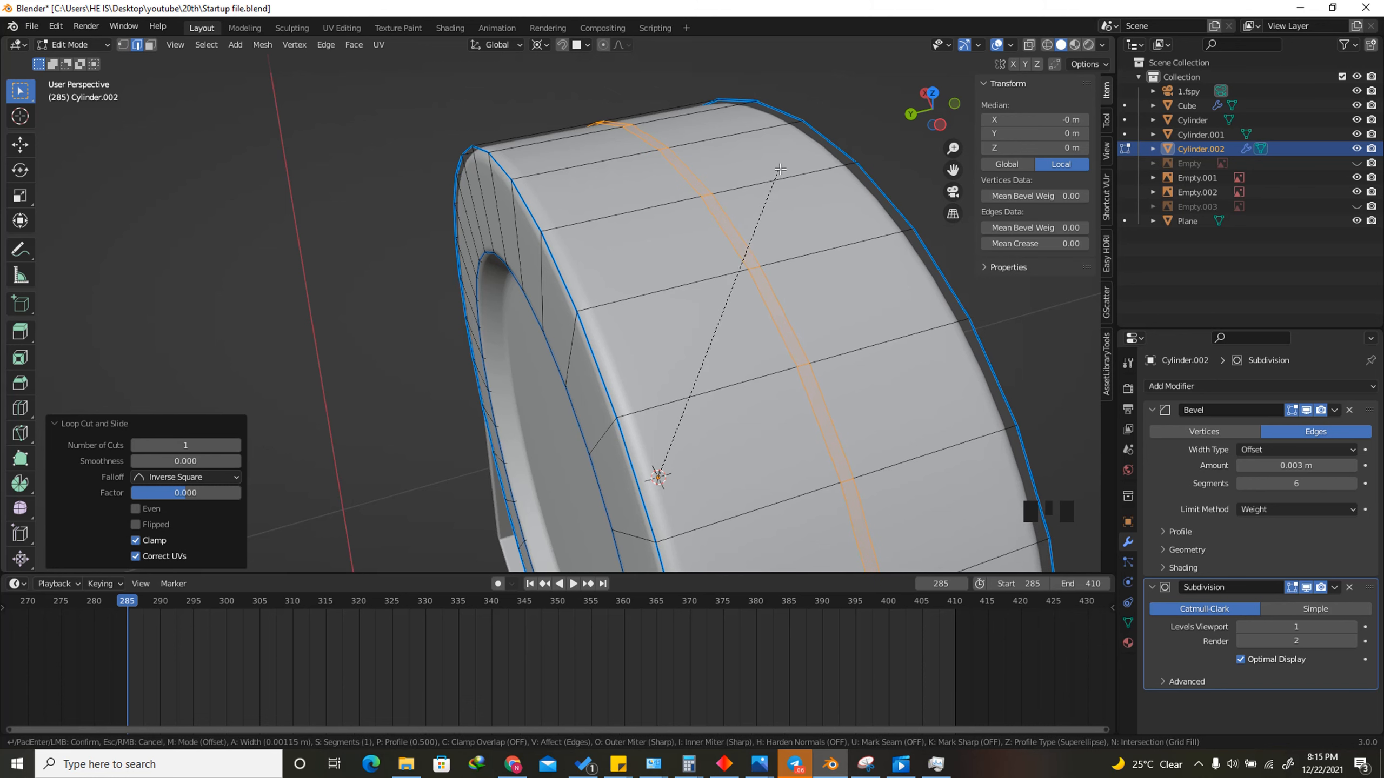
pyautogui.click(733, 164)
pyautogui.scroll(2, 731, 163)
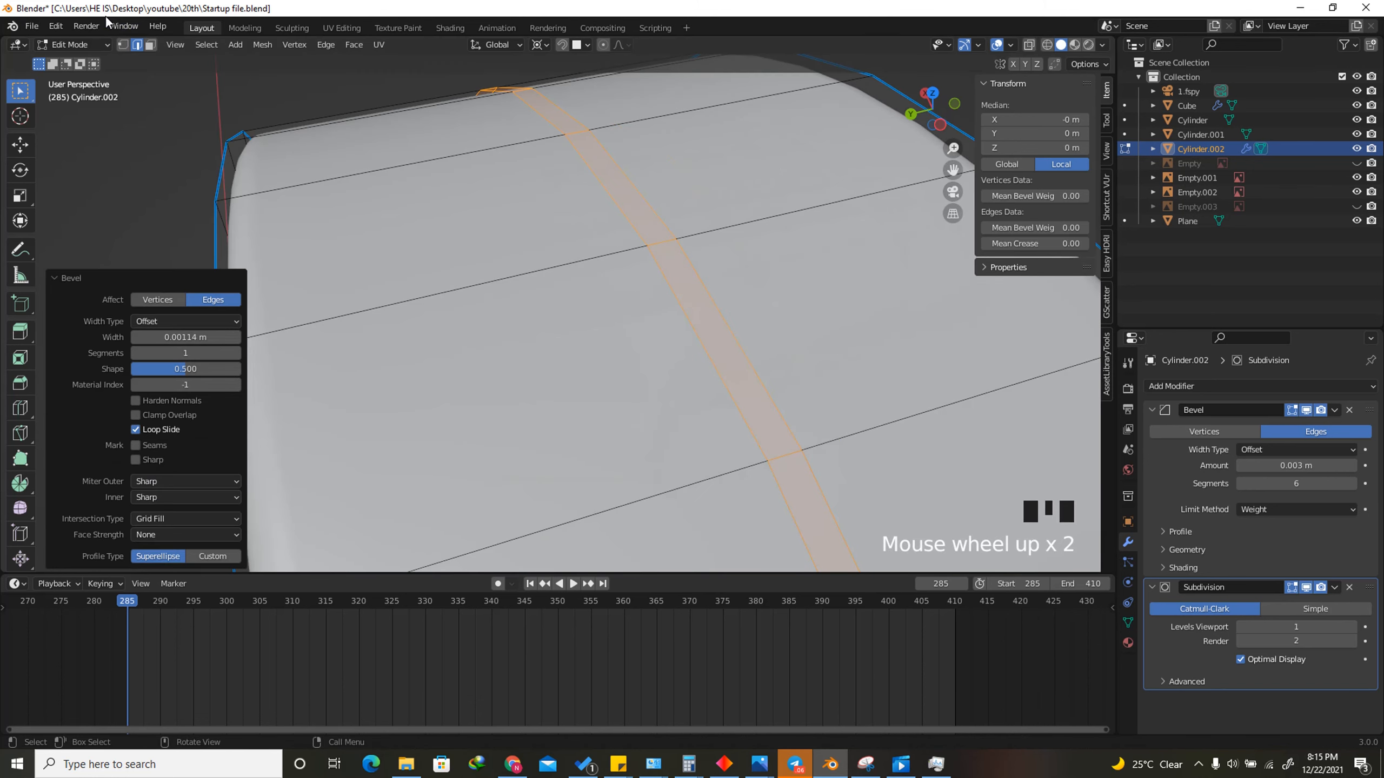
# Extrude the narrow centre band's faces along their normals about 0.0024 m inward to form a groove
pyautogui.click(150, 46)
pyautogui.rightClick(672, 302)
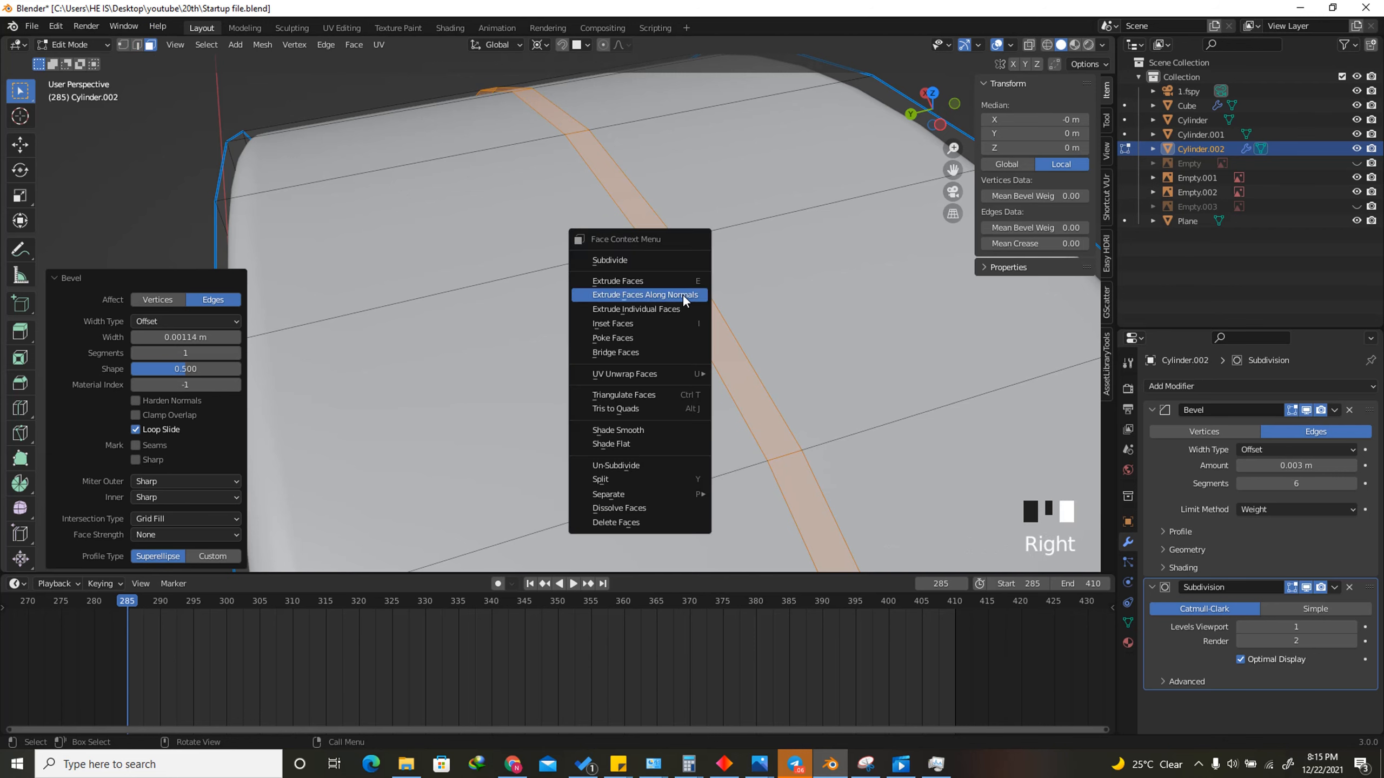
pyautogui.click(684, 295)
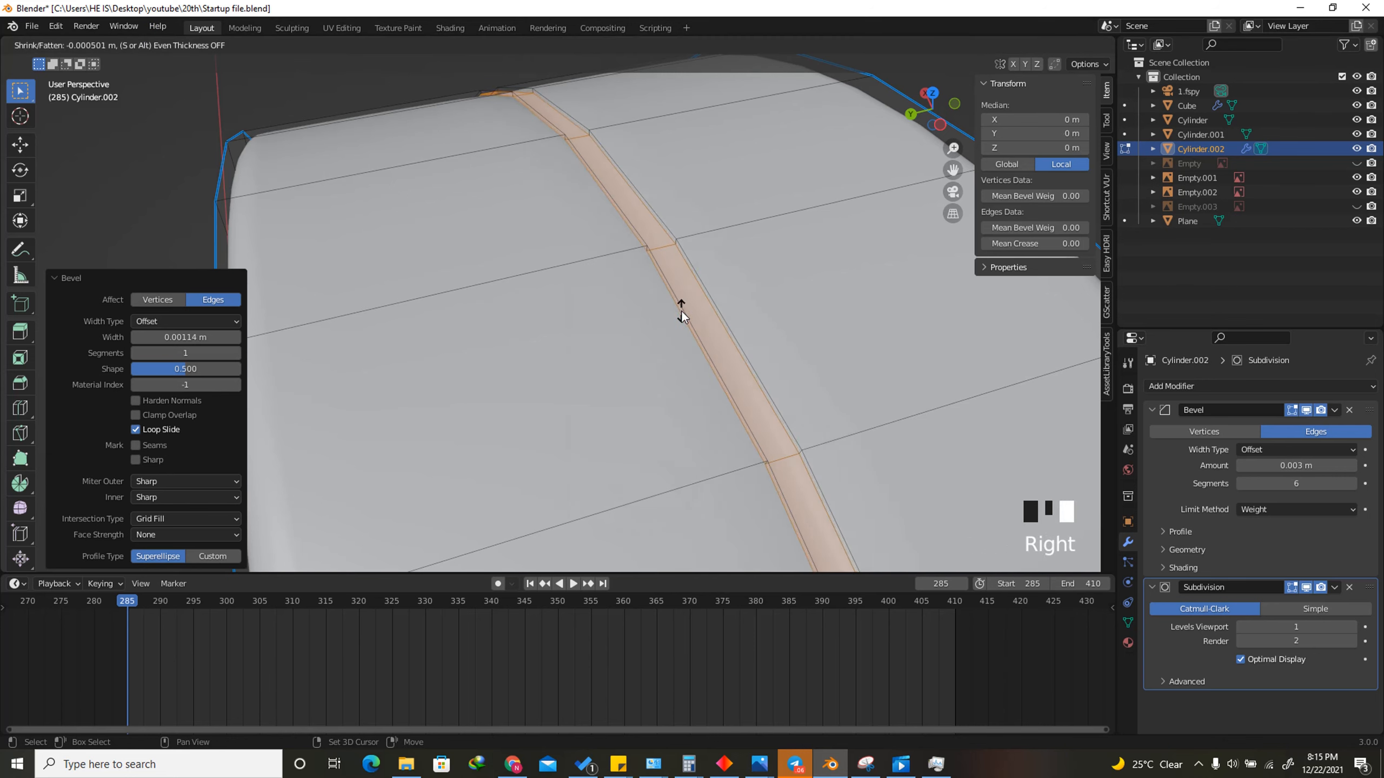
pyautogui.click(683, 370)
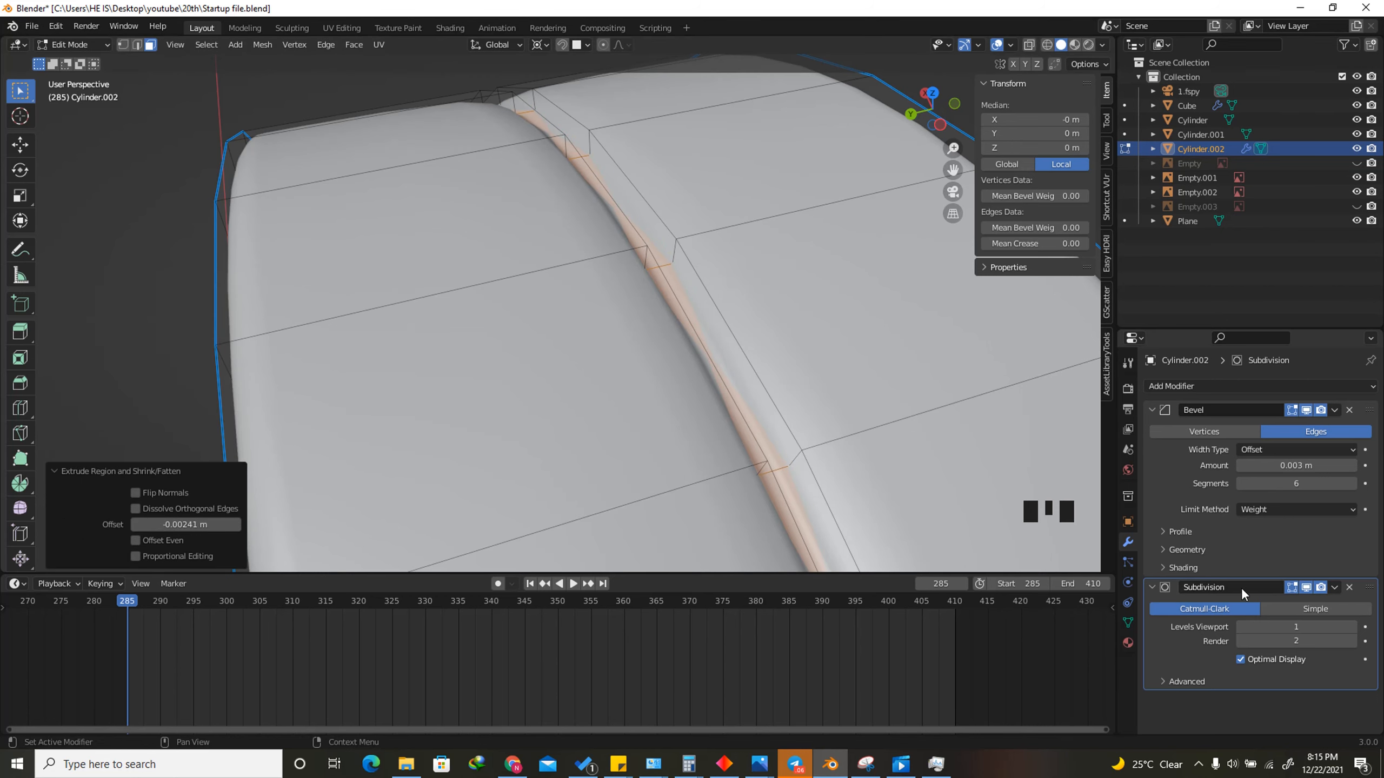
# Turn off the Subdivision modifier's viewport display and give both outer edge loops of the groove a mean bevel weight of 0.3
pyautogui.click(1308, 589)
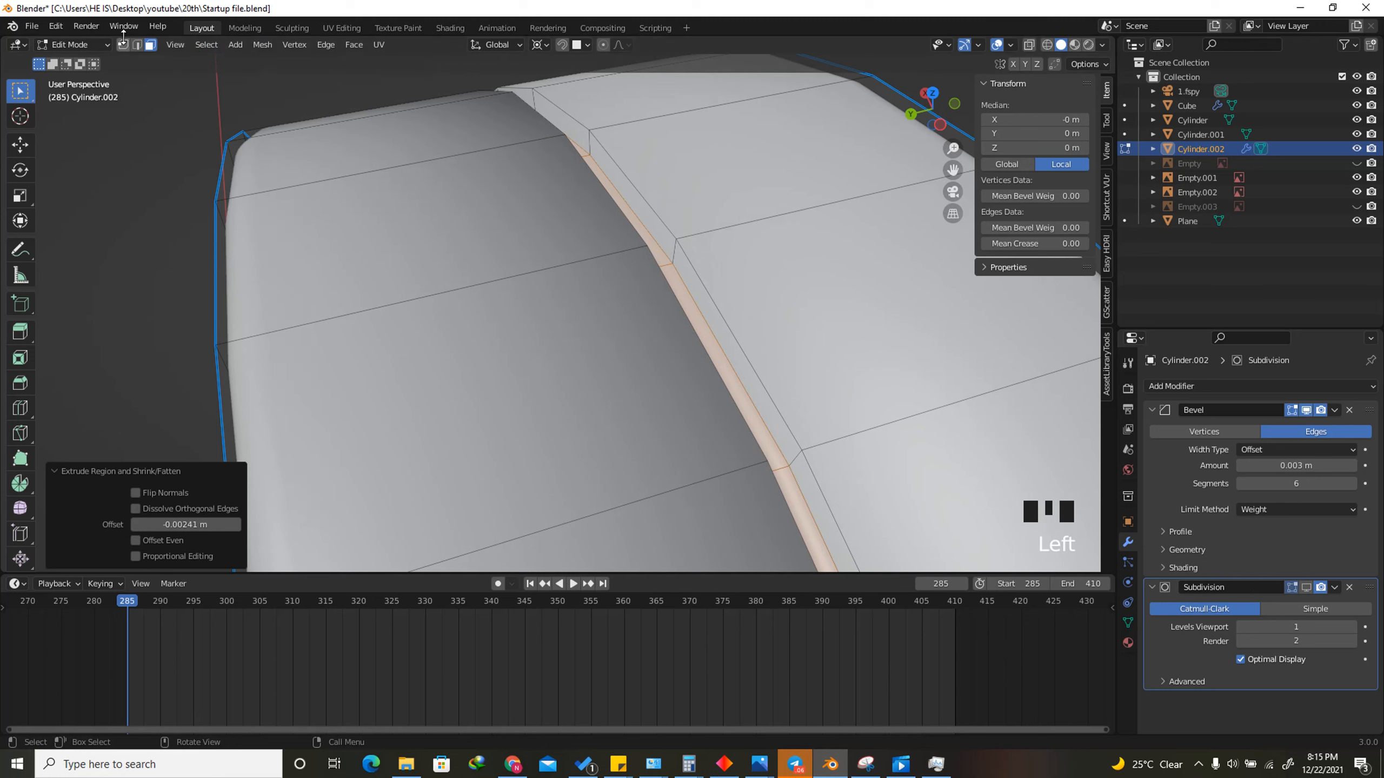
pyautogui.click(137, 44)
pyautogui.keyDown('alt'); pyautogui.click(638, 189); pyautogui.keyUp('alt')
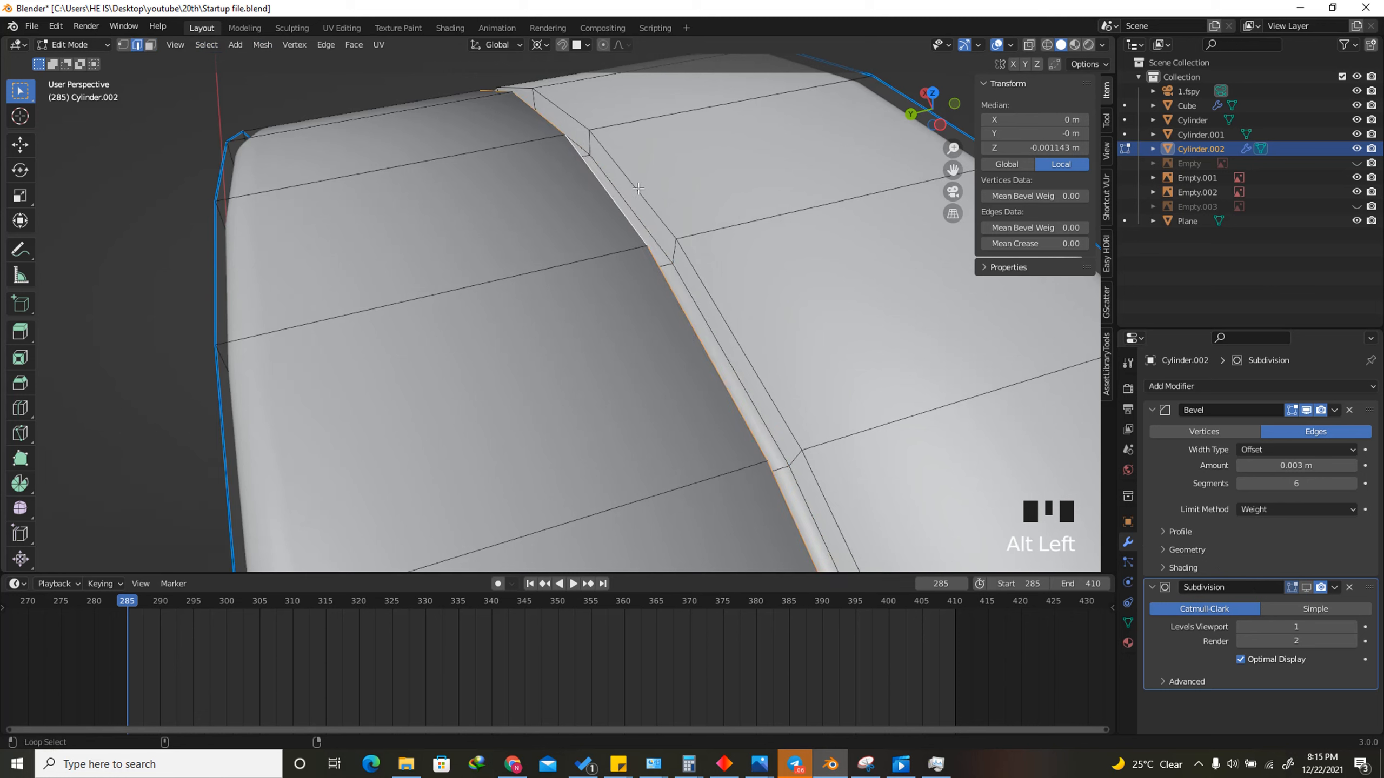
pyautogui.keyDown('alt'); pyautogui.keyDown('shift'); pyautogui.click(638, 189); pyautogui.keyUp('shift'); pyautogui.keyUp('alt')
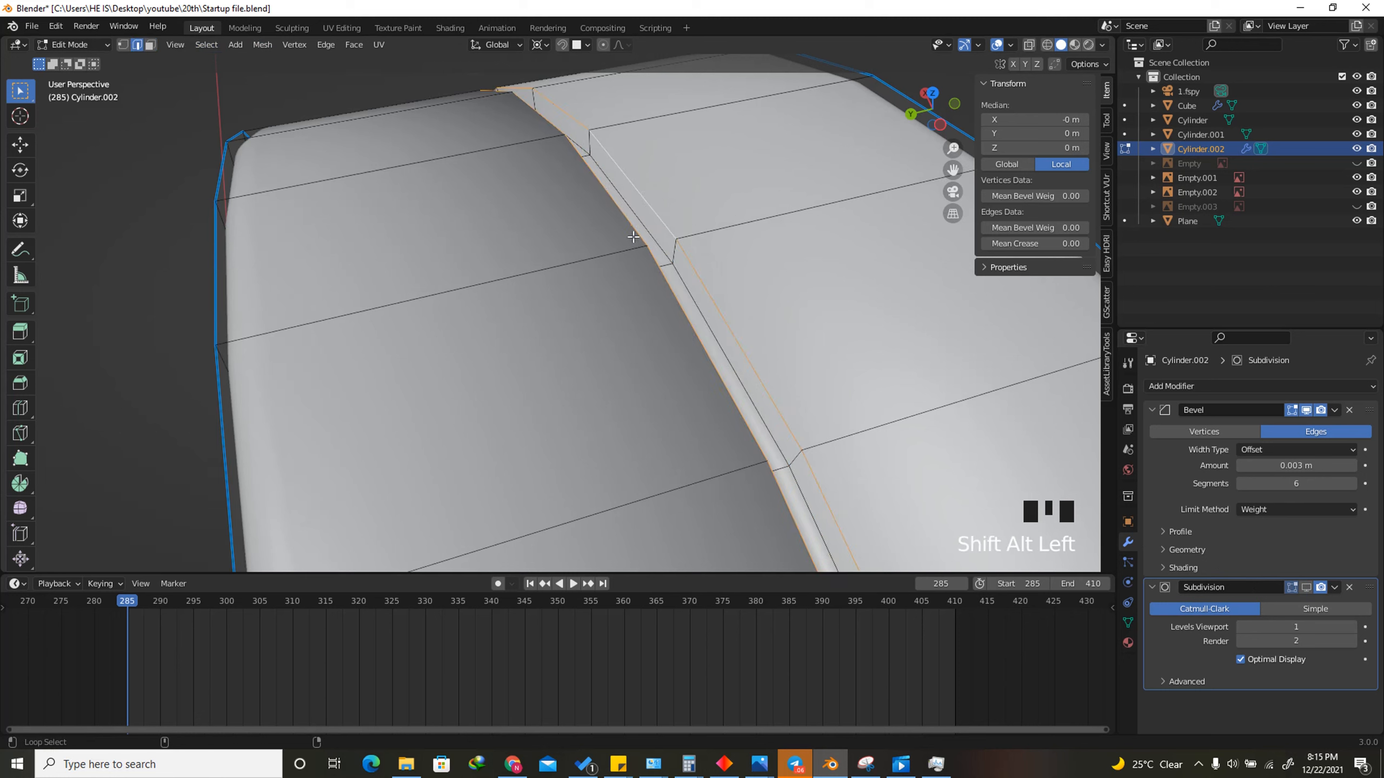
pyautogui.click(1041, 228)
pyautogui.write('.3')
pyautogui.press('Return')
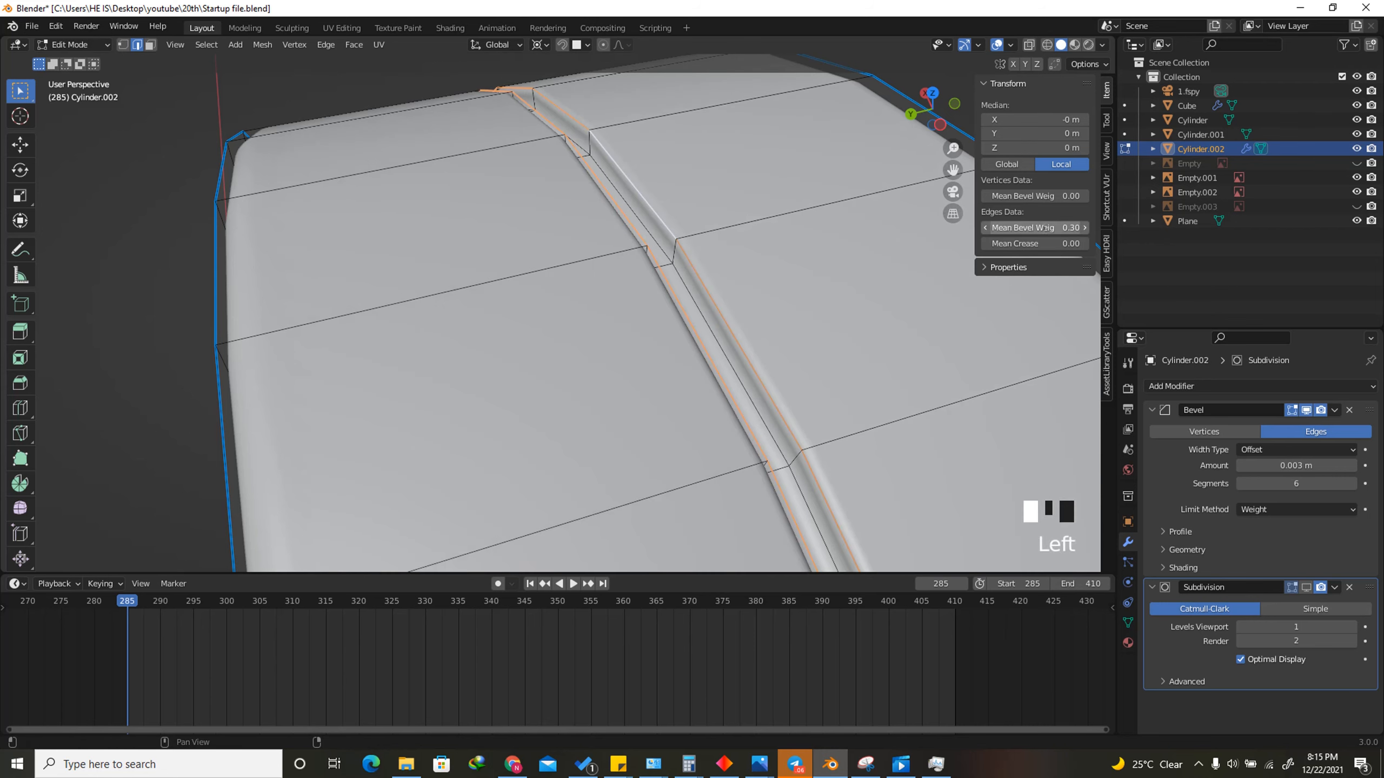
# Return to Object Mode, show the Subdivision modifier in the viewport again and set its render level to 1
pyautogui.press('Tab')
pyautogui.scroll(-6, 746, 184)
pyautogui.scroll(2, 770, 210)
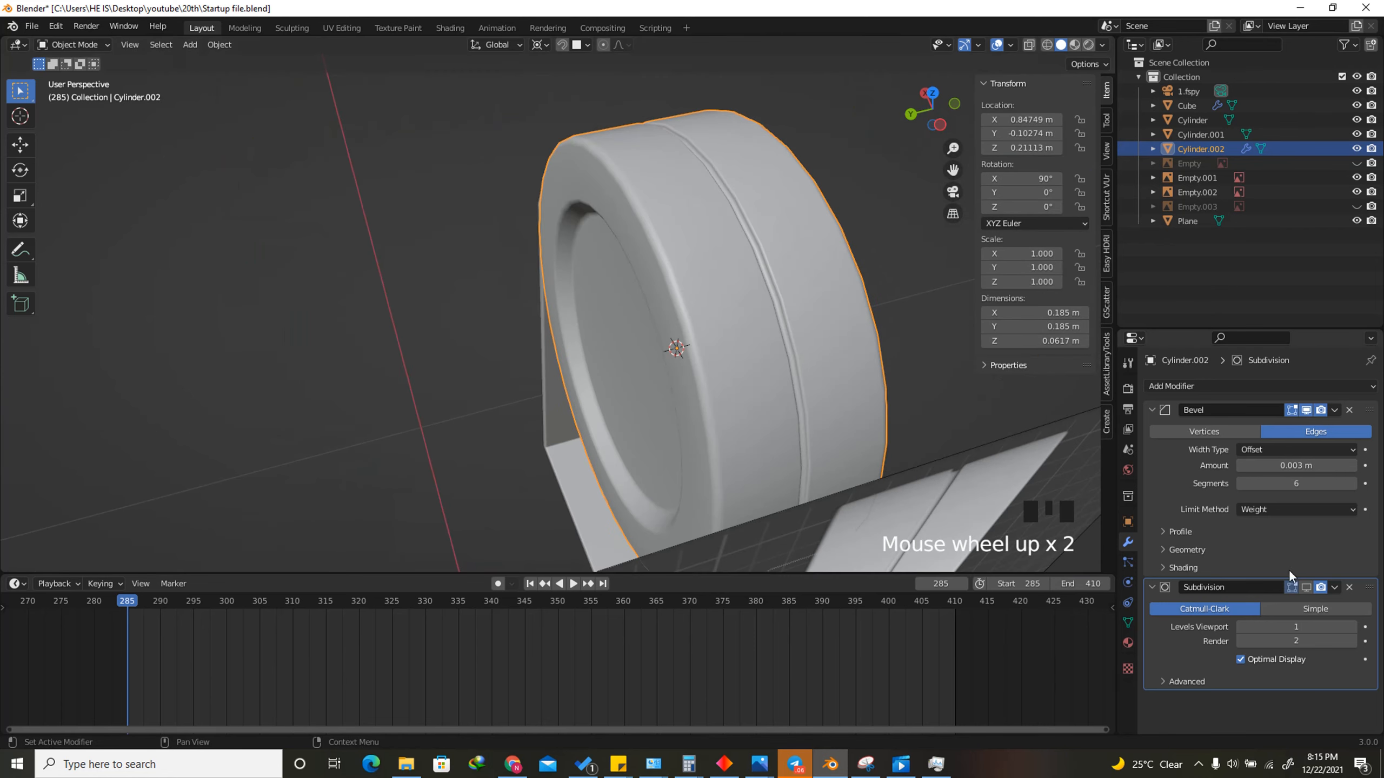
pyautogui.click(1307, 588)
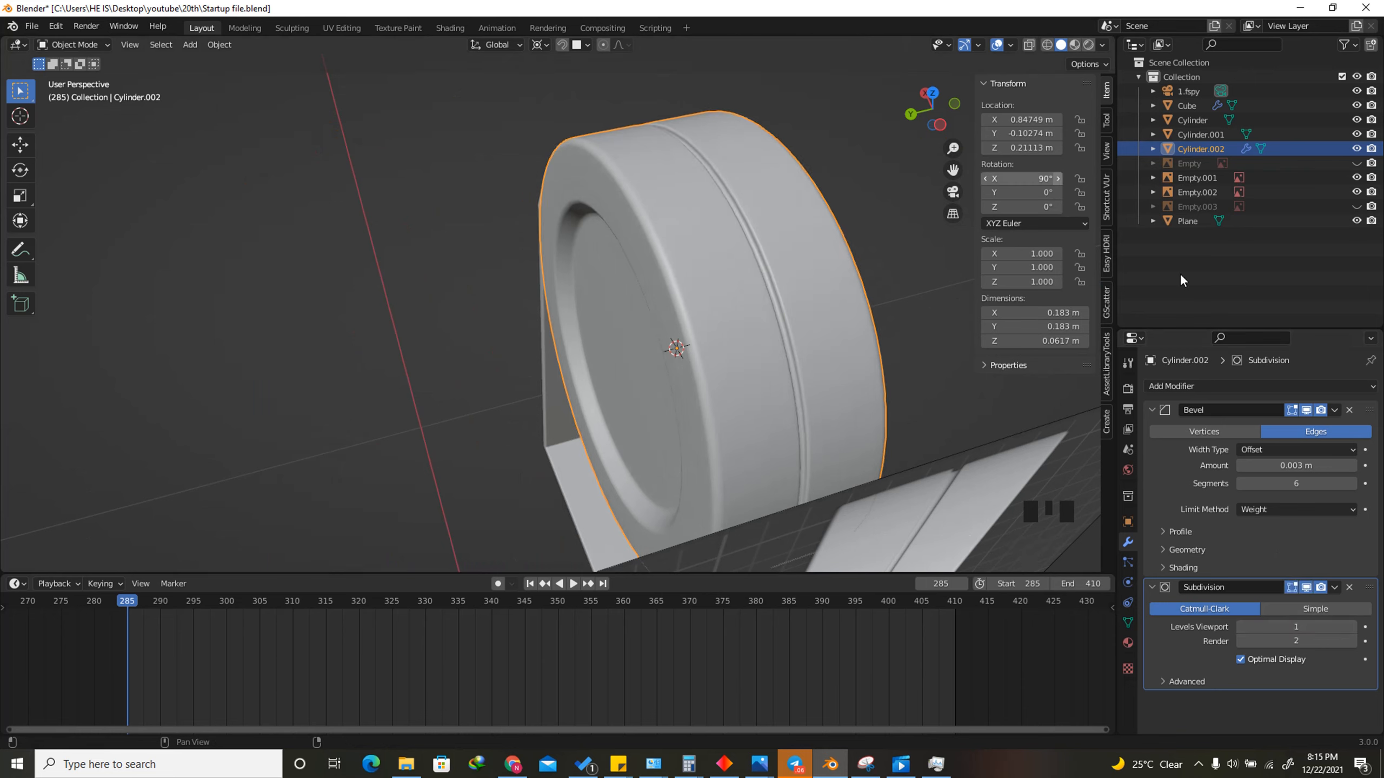
pyautogui.click(1242, 641)
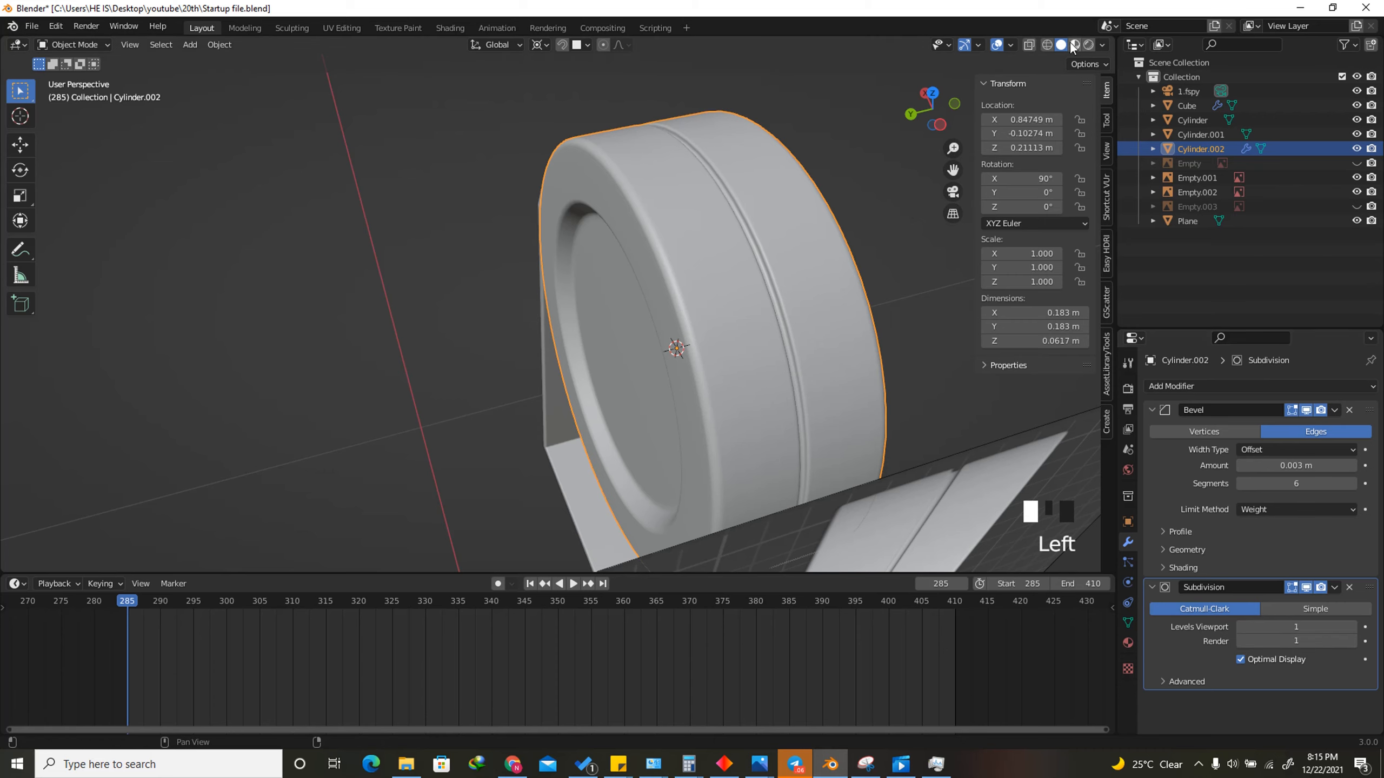
# Apply the Bevel modifier on the lamp head, keeping the Subdivision modifier live
pyautogui.moveTo(929, 109); pyautogui.dragTo(1068, 89)
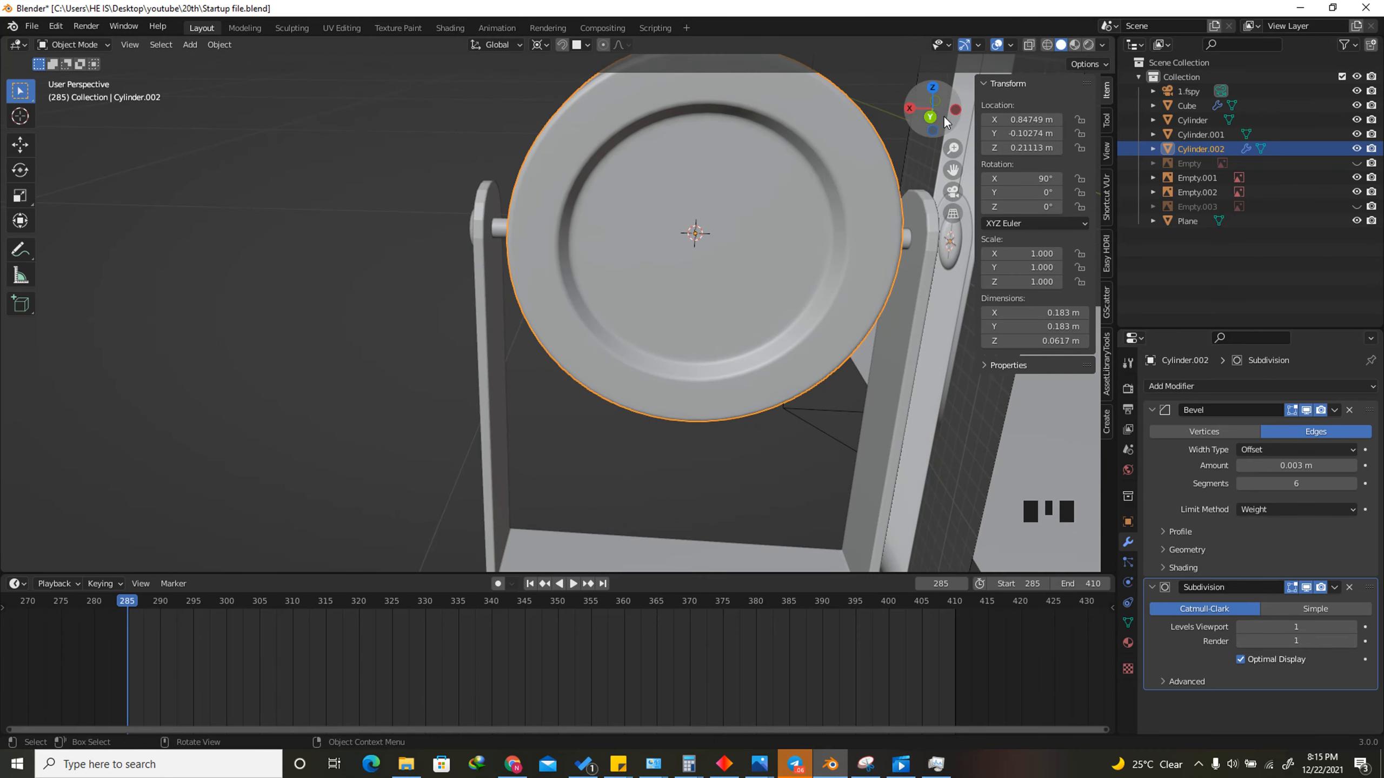
pyautogui.moveTo(942, 115); pyautogui.dragTo(610, 302)
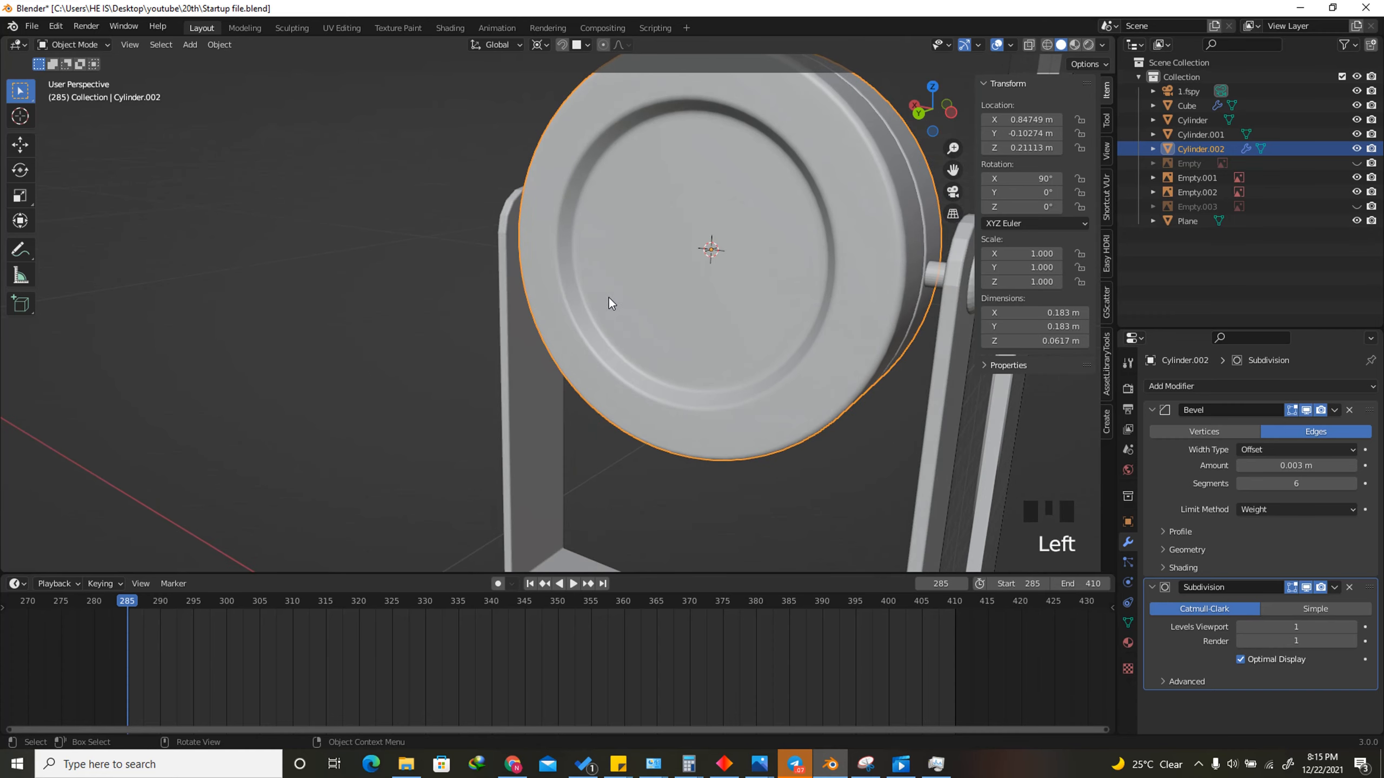
pyautogui.click(1334, 410)
pyautogui.click(1306, 422)
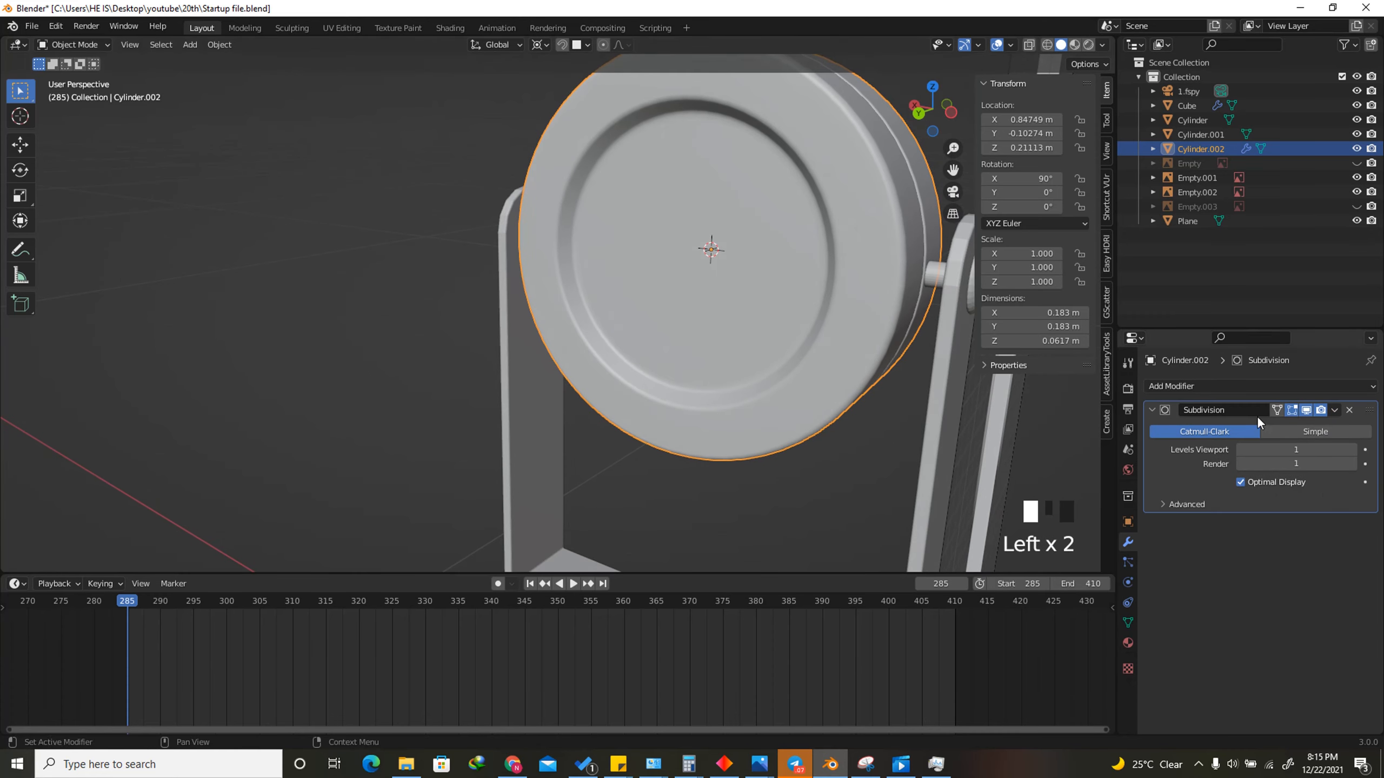
# Enter Edit Mode on the head, turn off the Subdivision modifier's viewport display and switch to face selection at the recessed front ring
pyautogui.press('Tab')
pyautogui.scroll(5, 574, 278)
pyautogui.click(593, 272)
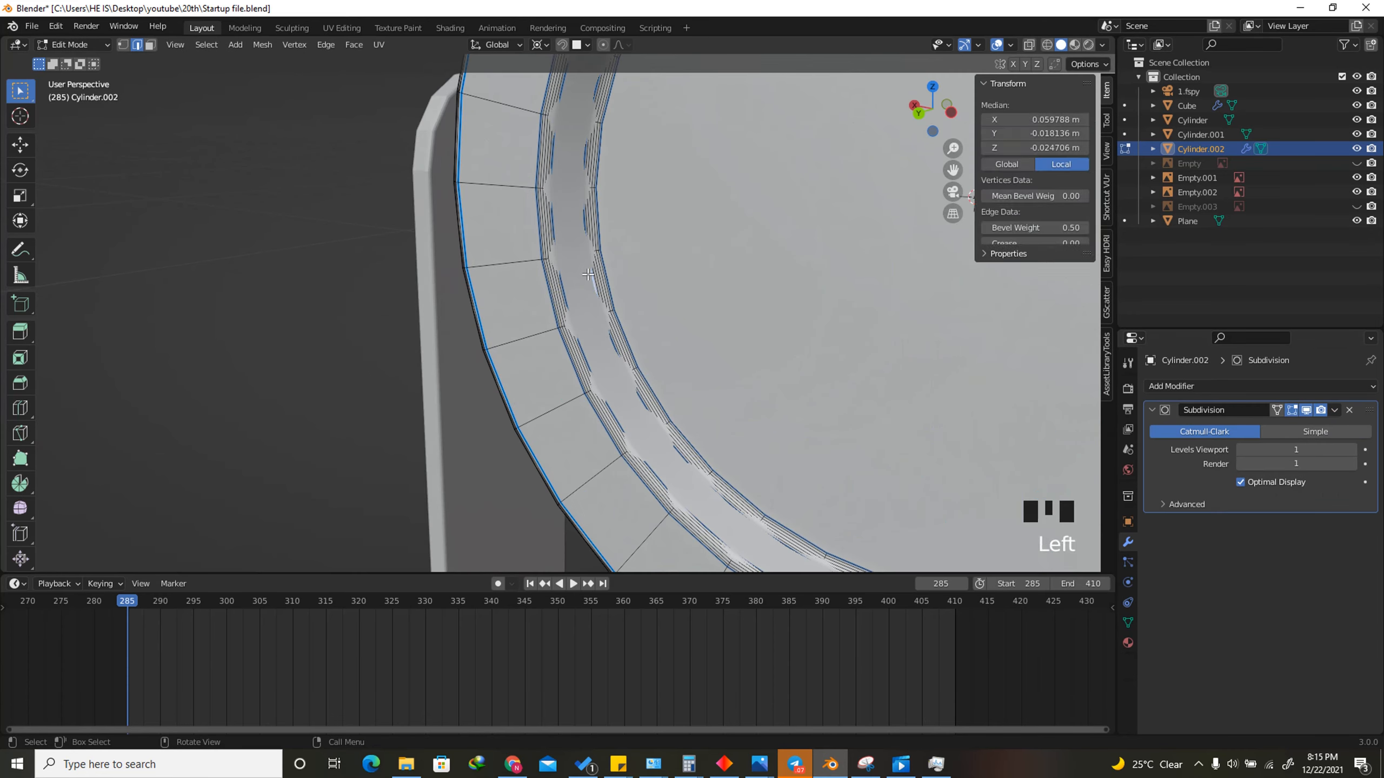
pyautogui.scroll(2, 593, 272)
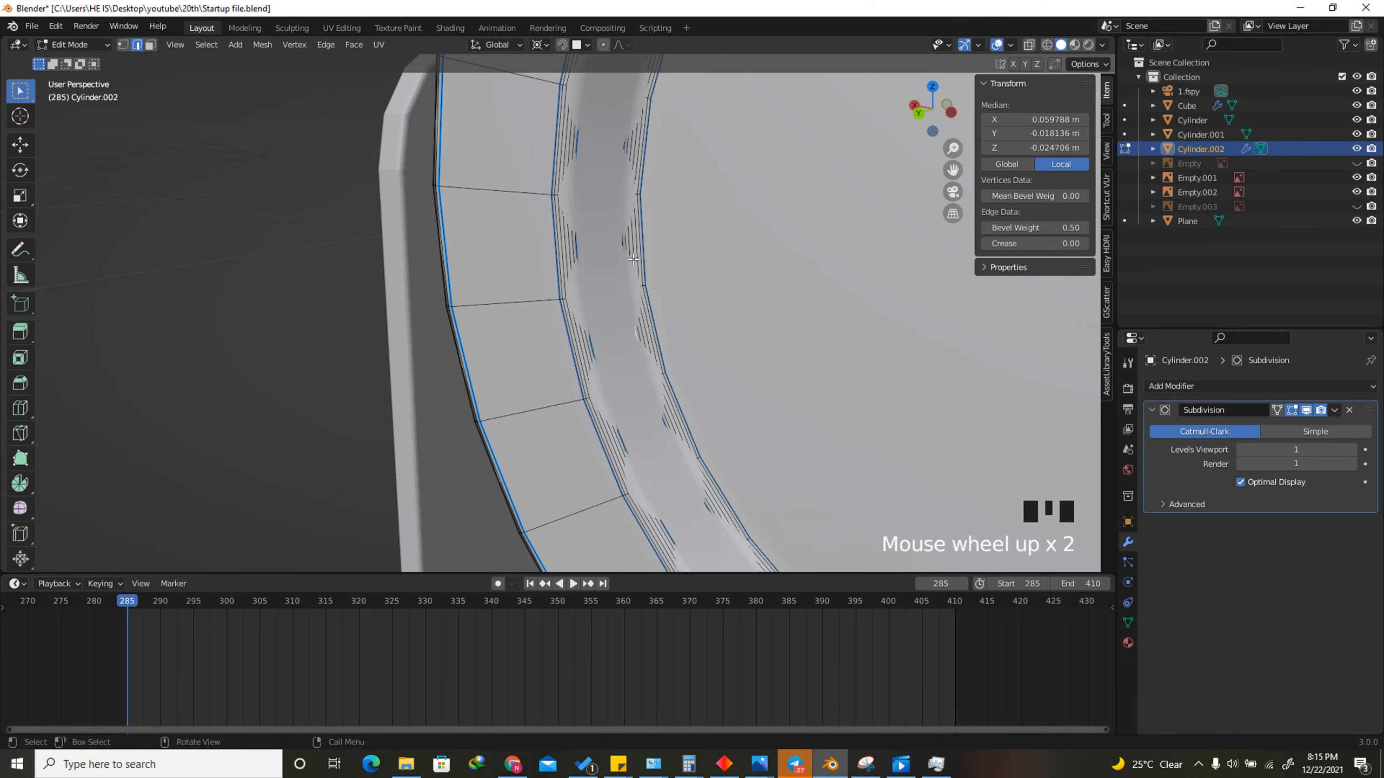
pyautogui.click(1307, 410)
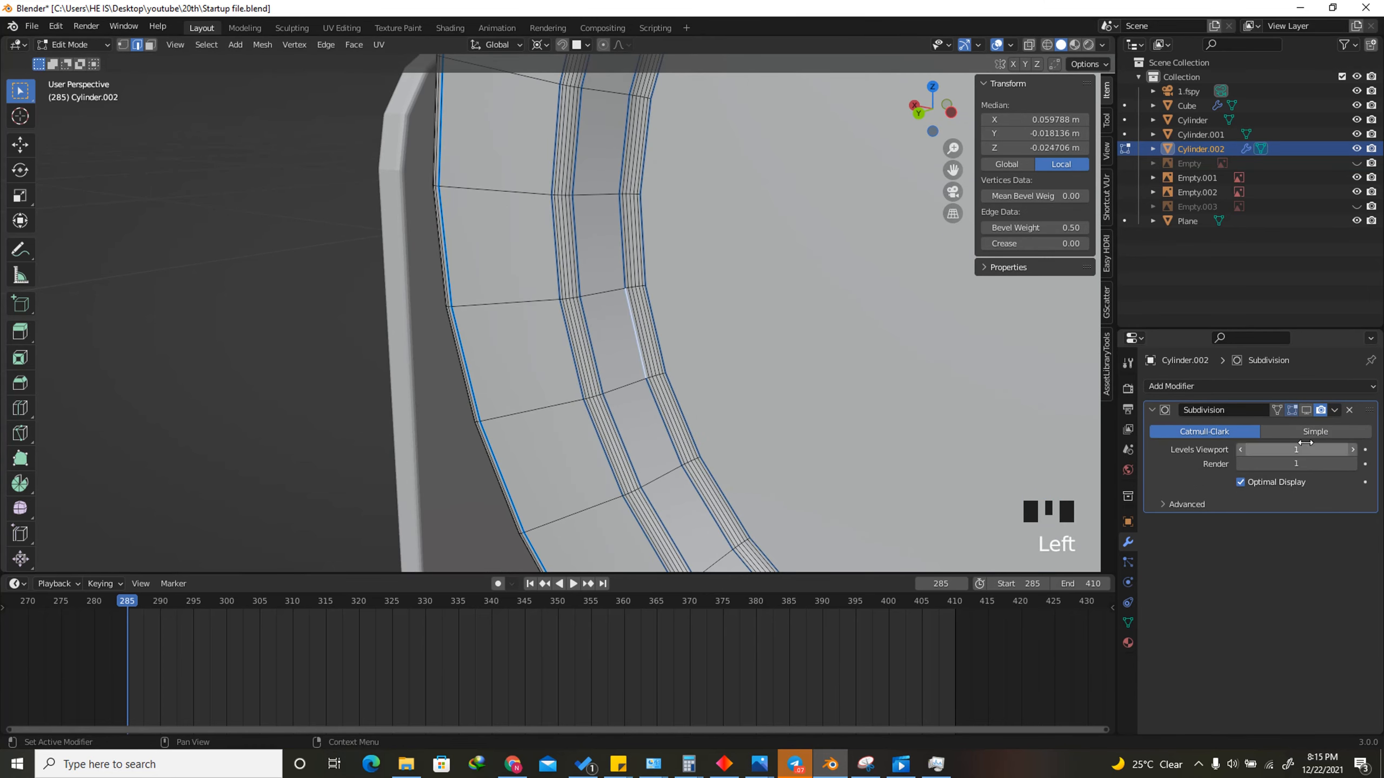
pyautogui.scroll(7, 658, 290)
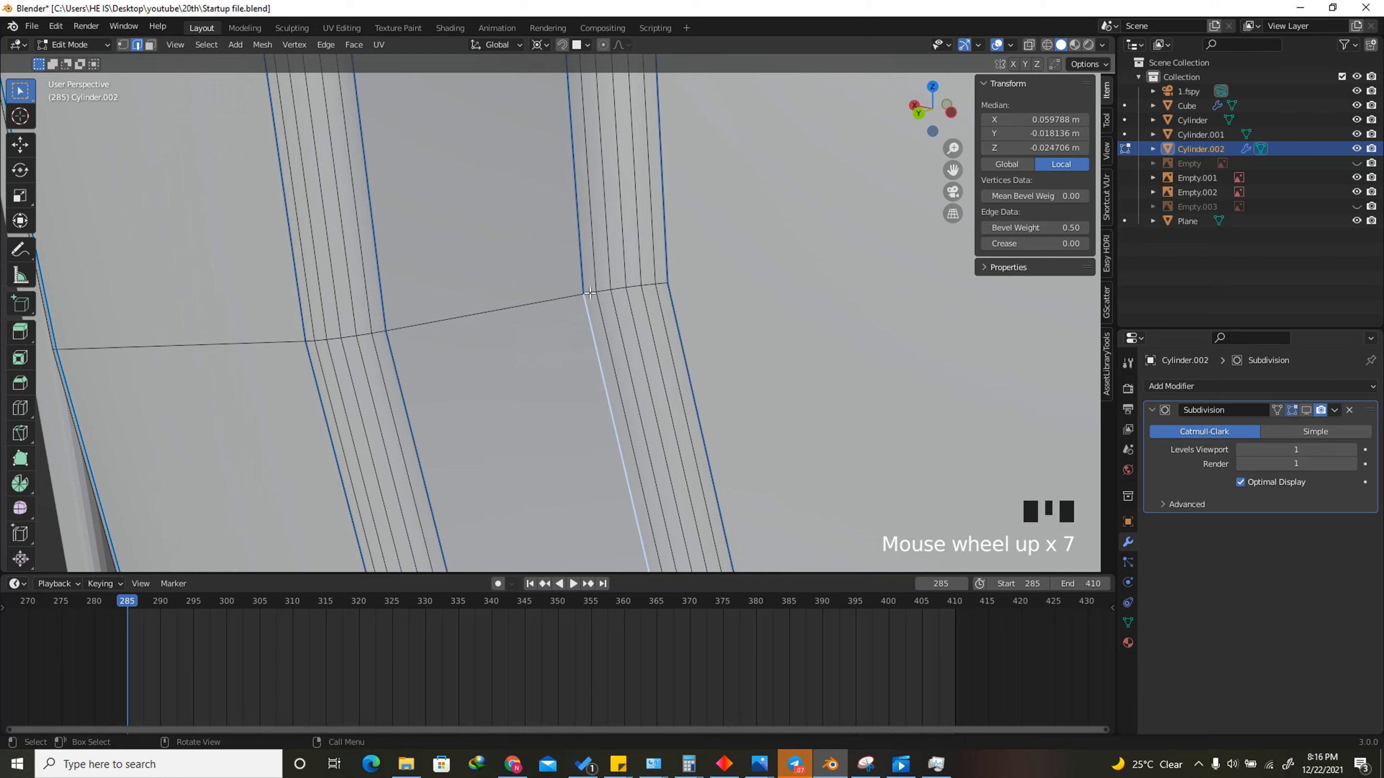
pyautogui.click(150, 45)
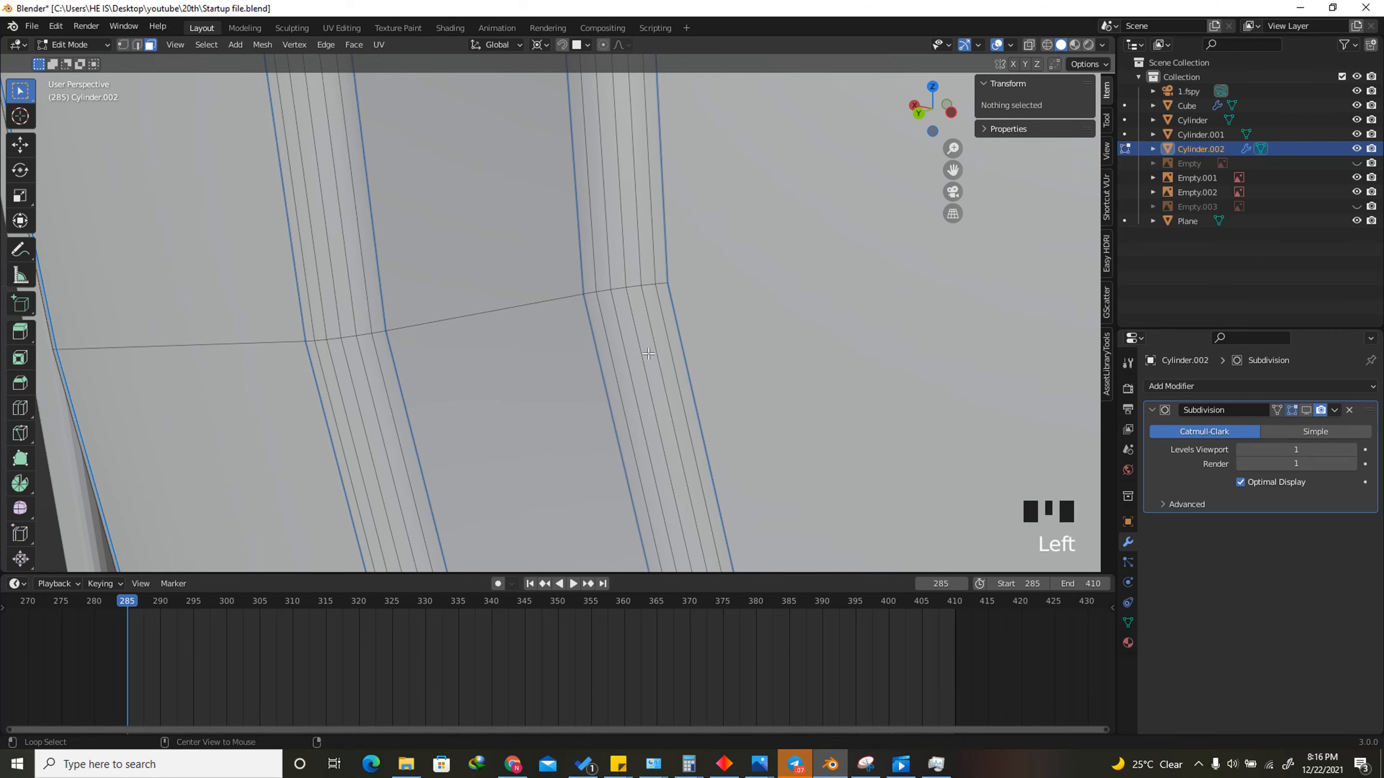
# Select the groove's flat face band and the adjoining narrow bevel loops along its inner rim on the round disc
pyautogui.keyDown('alt'); pyautogui.keyDown('shift'); pyautogui.click(594, 295); pyautogui.keyUp('shift'); pyautogui.keyUp('alt')
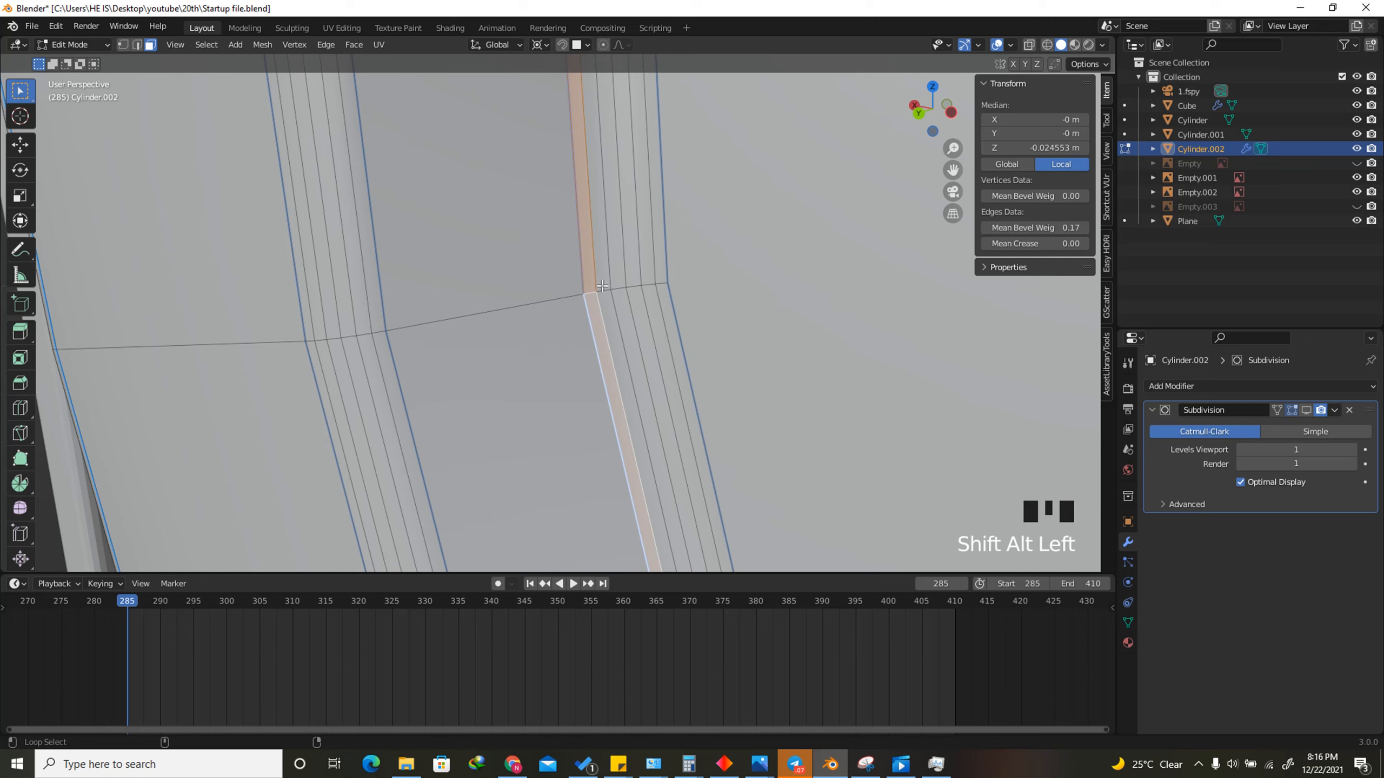
pyautogui.press('ctrl+KP_Add')
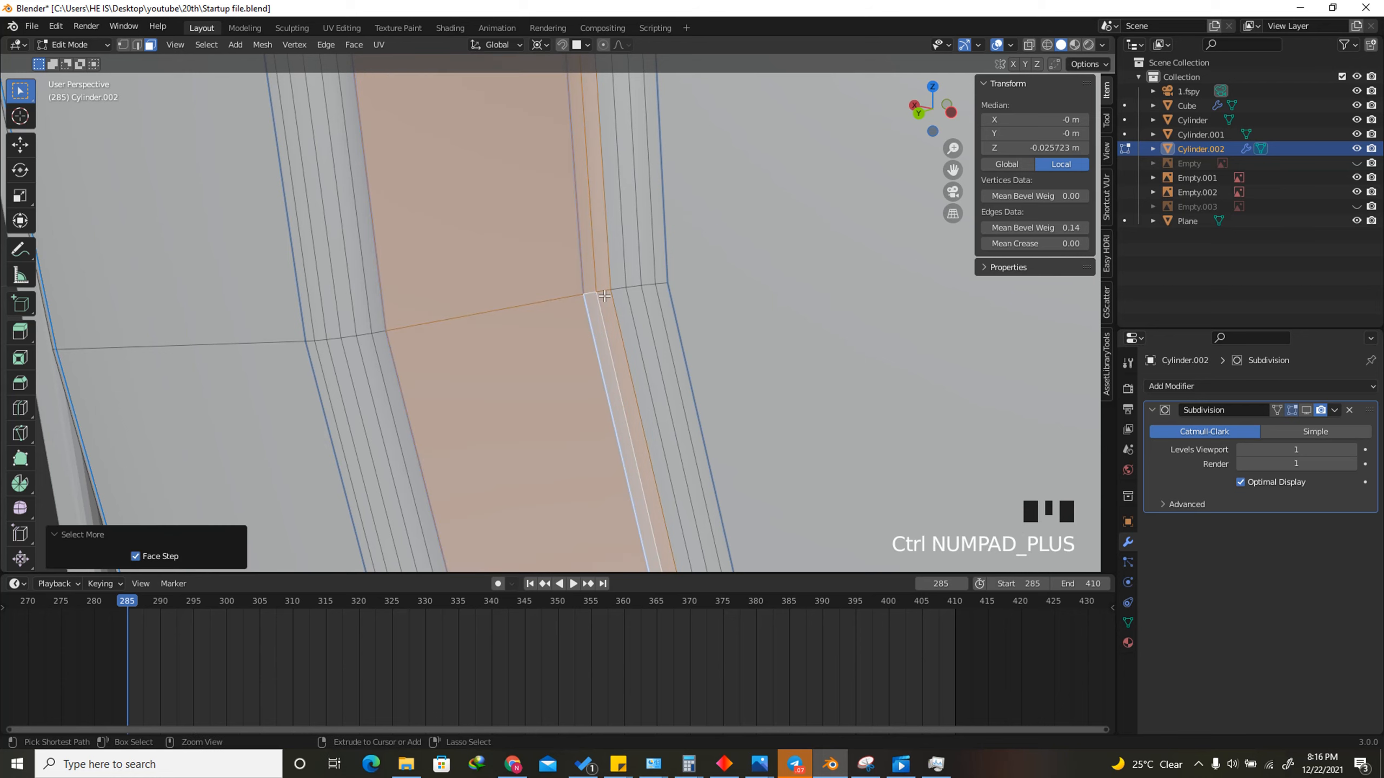
pyautogui.keyDown('alt'); pyautogui.keyDown('shift'); pyautogui.click(629, 289); pyautogui.keyUp('shift'); pyautogui.keyUp('alt')
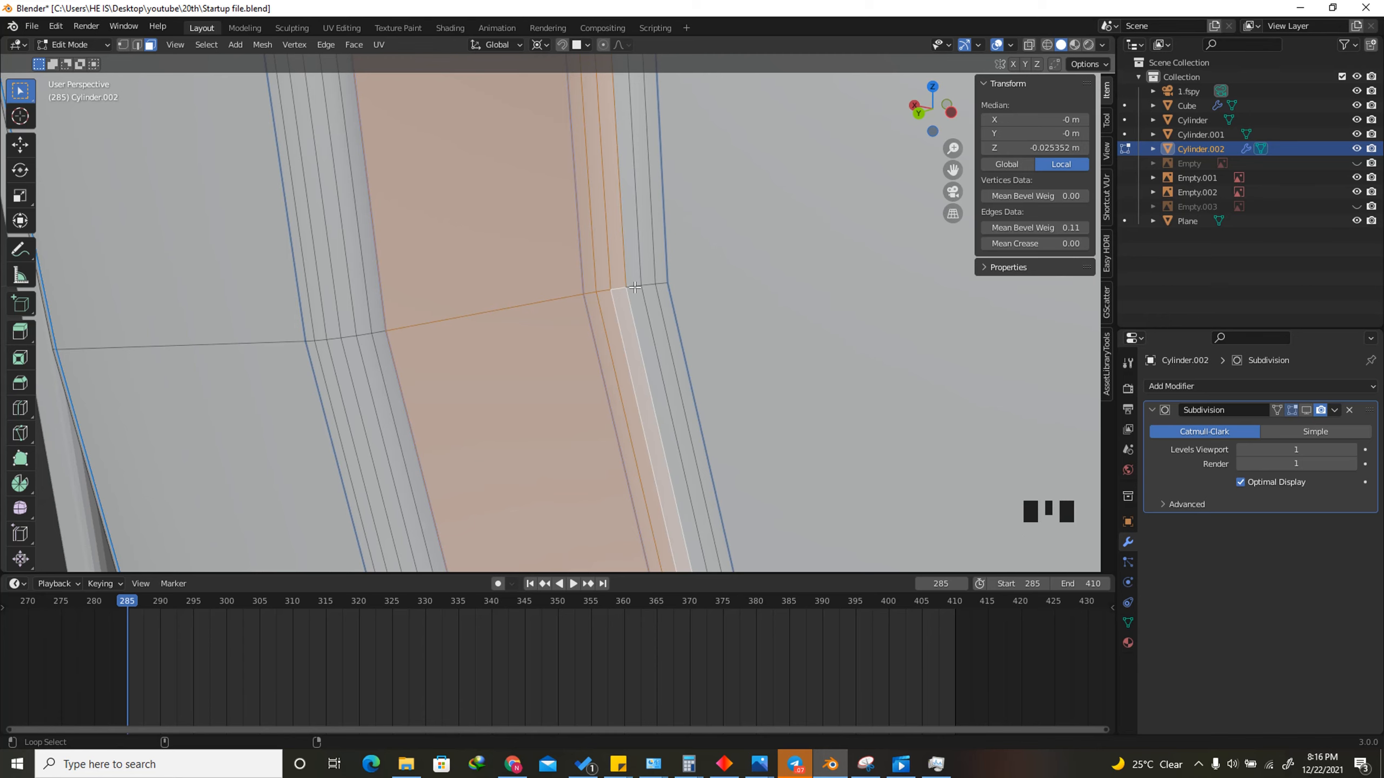
pyautogui.keyDown('alt'); pyautogui.keyDown('shift'); pyautogui.click(640, 287); pyautogui.keyUp('shift'); pyautogui.keyUp('alt')
pyautogui.keyDown('alt'); pyautogui.keyDown('shift'); pyautogui.click(648, 285); pyautogui.keyUp('shift'); pyautogui.keyUp('alt')
pyautogui.keyDown('alt'); pyautogui.keyDown('shift'); pyautogui.click(681, 286); pyautogui.keyUp('shift'); pyautogui.keyUp('alt')
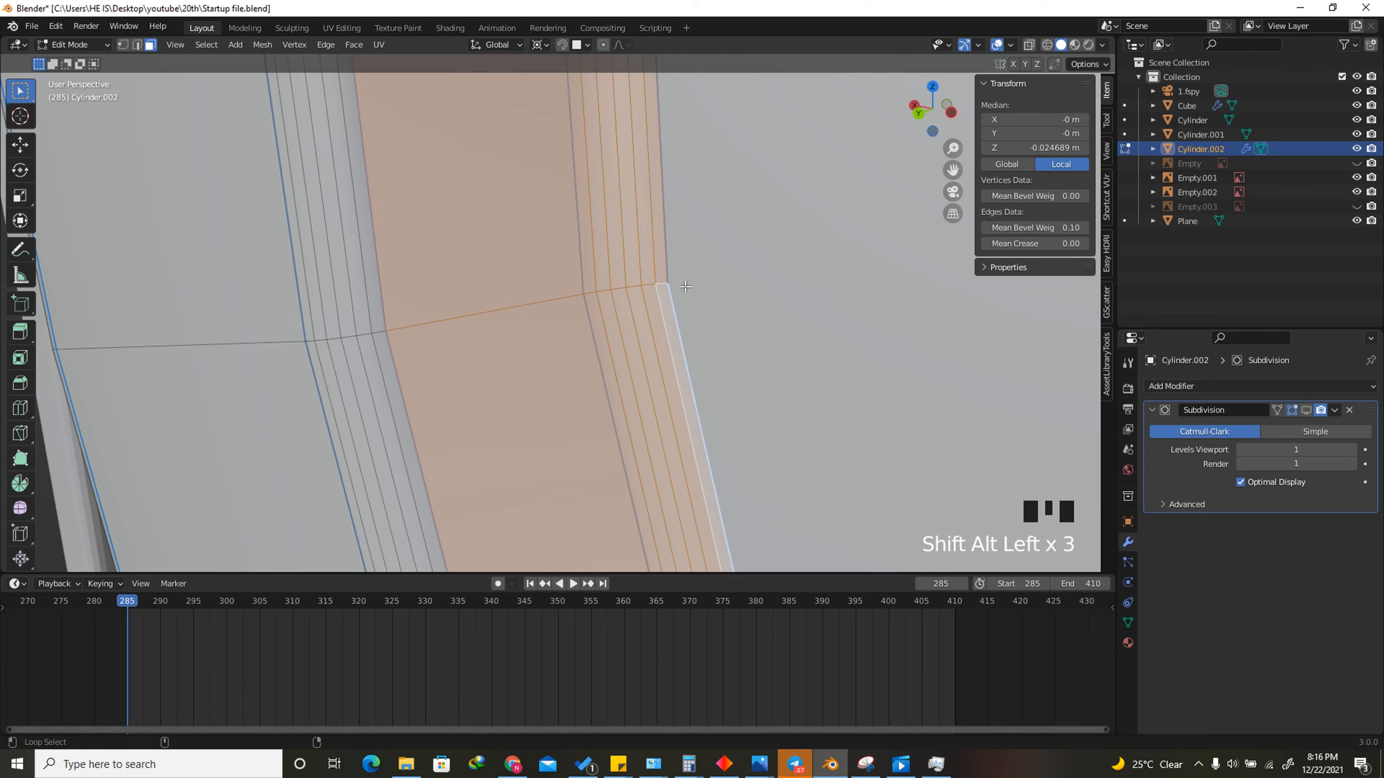
pyautogui.scroll(-5, 708, 284)
pyautogui.scroll(3, 700, 305)
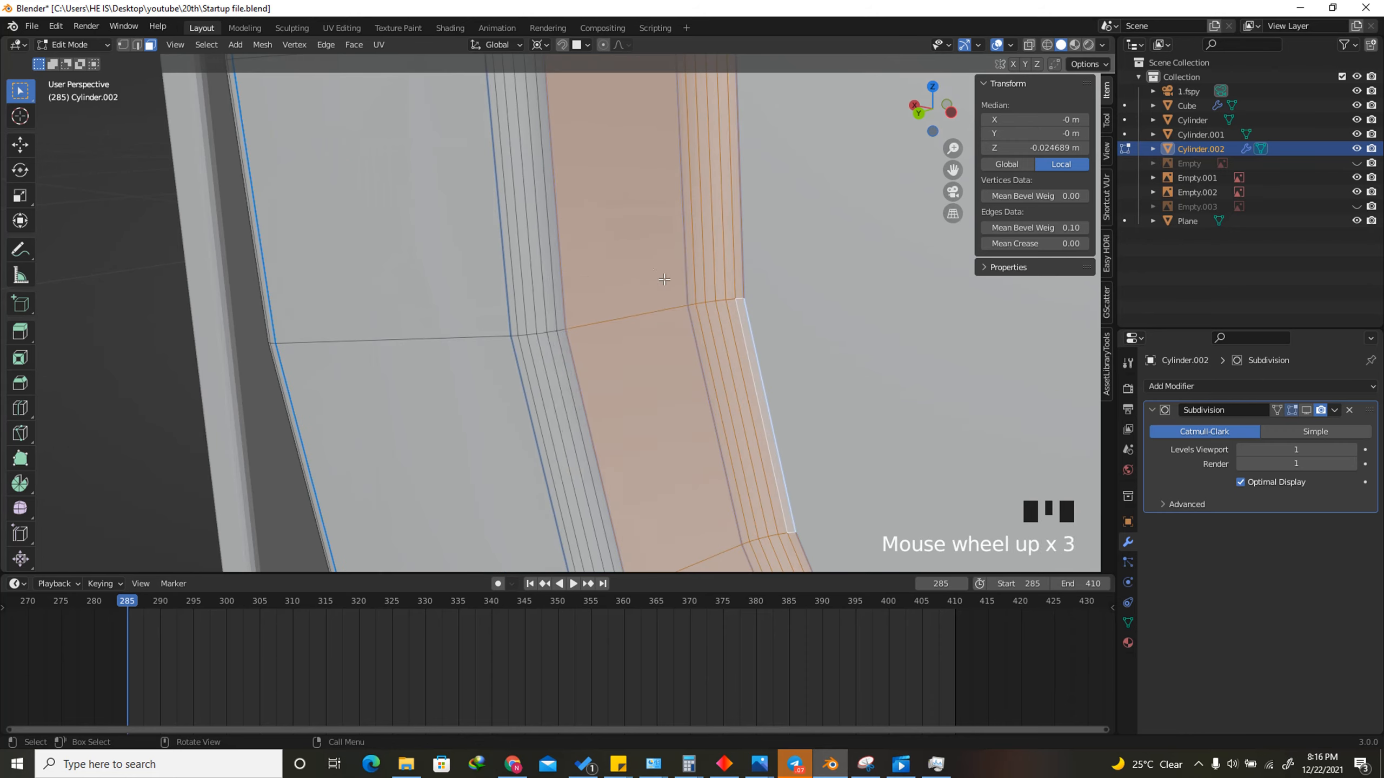
# Shrink/Fatten the selected groove faces by about 0.001 m and return to Object Mode
pyautogui.rightClick(650, 291)
pyautogui.click(651, 291)
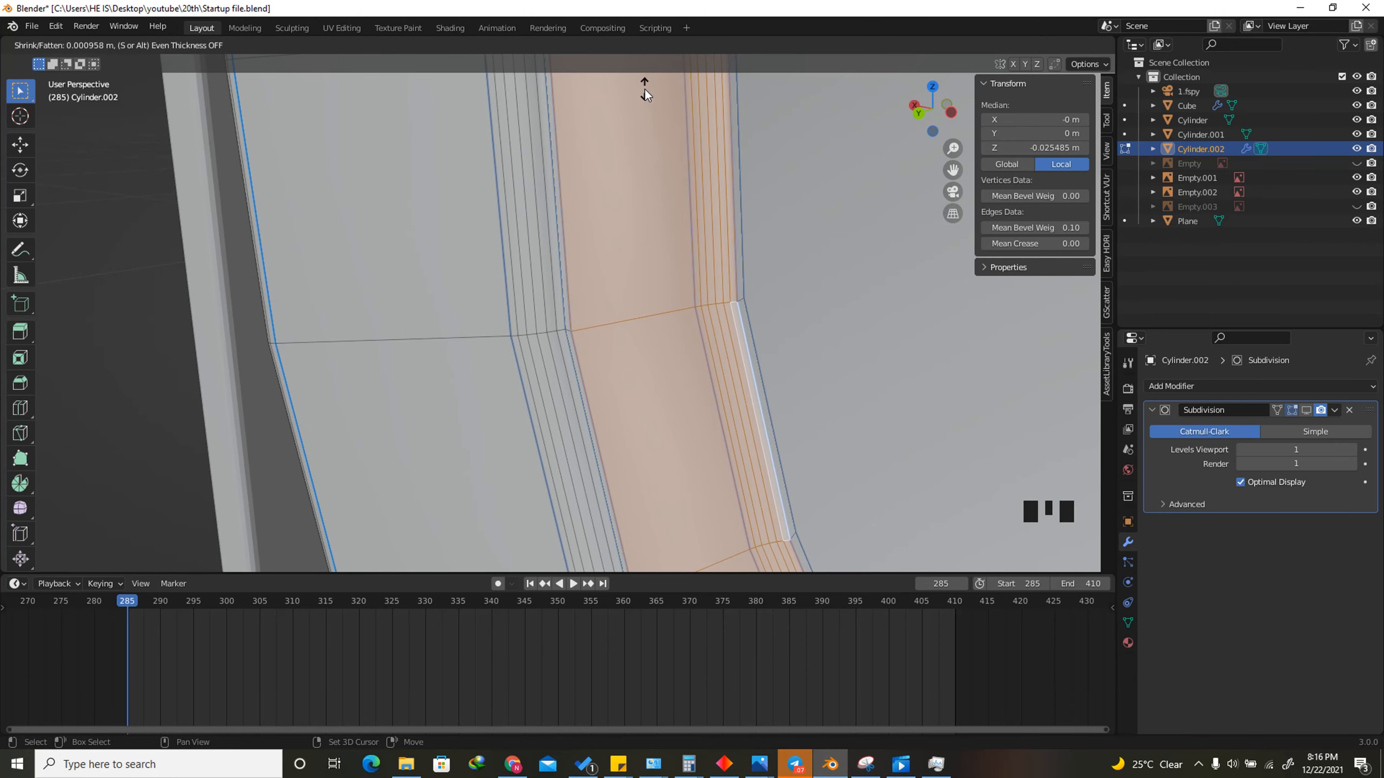
pyautogui.click(649, 69)
pyautogui.press('Tab')
pyautogui.scroll(-11, 783, 377)
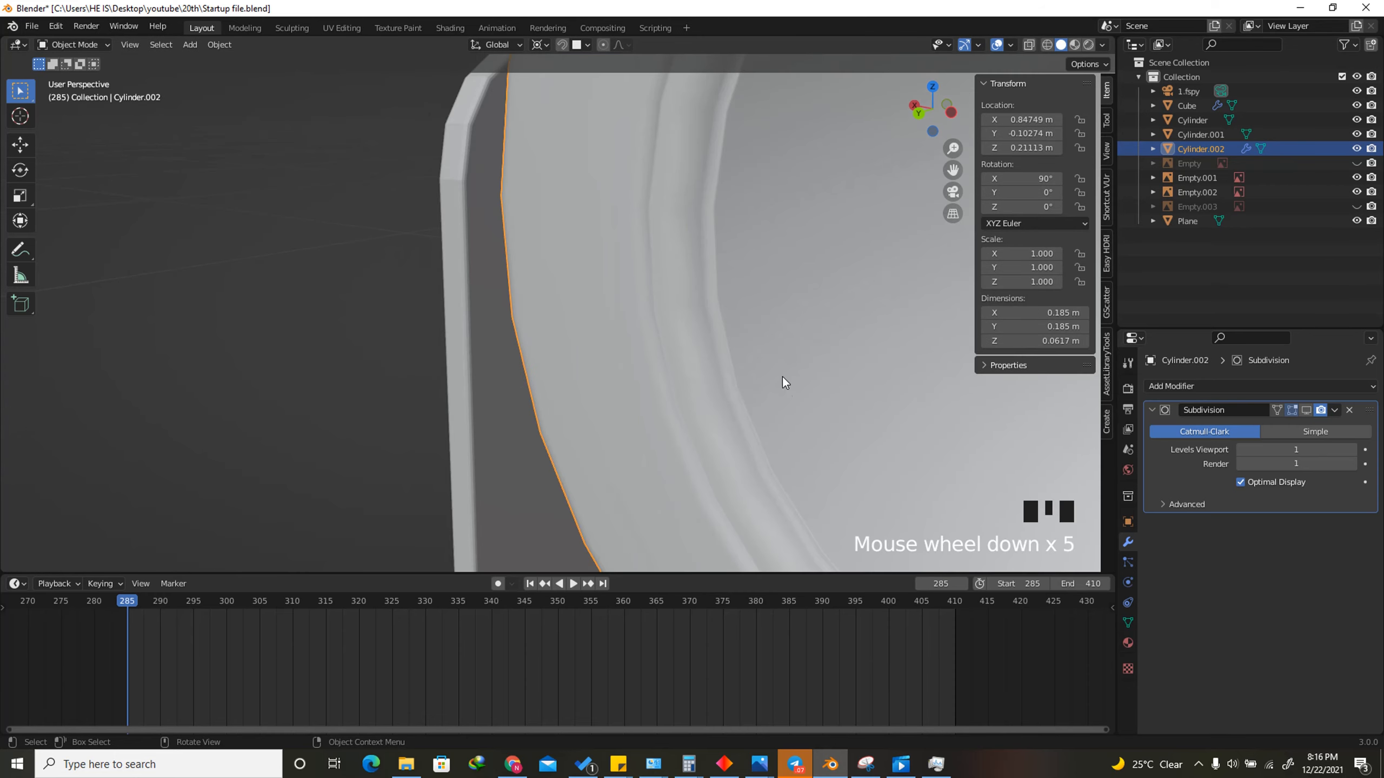
pyautogui.scroll(2, 795, 404)
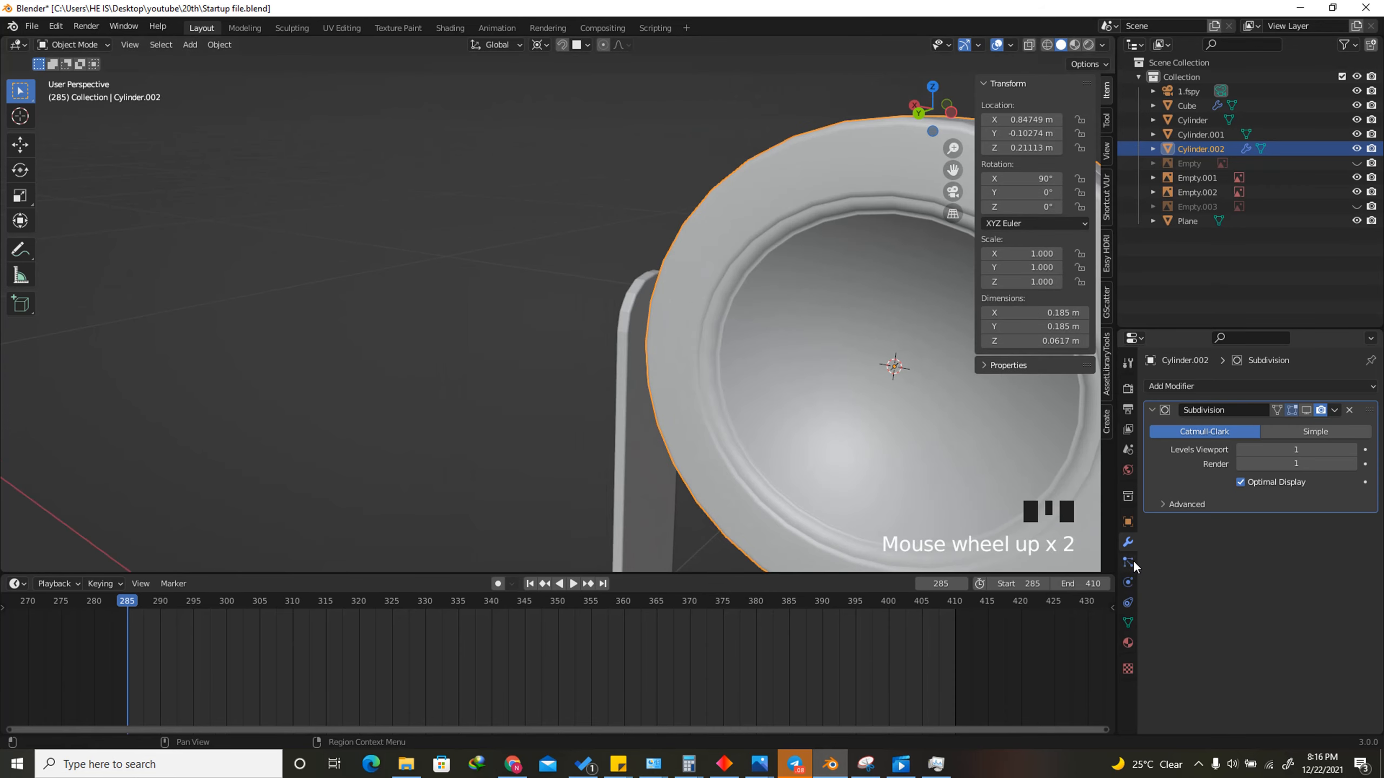
# Enable Auto Smooth at 30° for the round disc's normals
pyautogui.click(1129, 622)
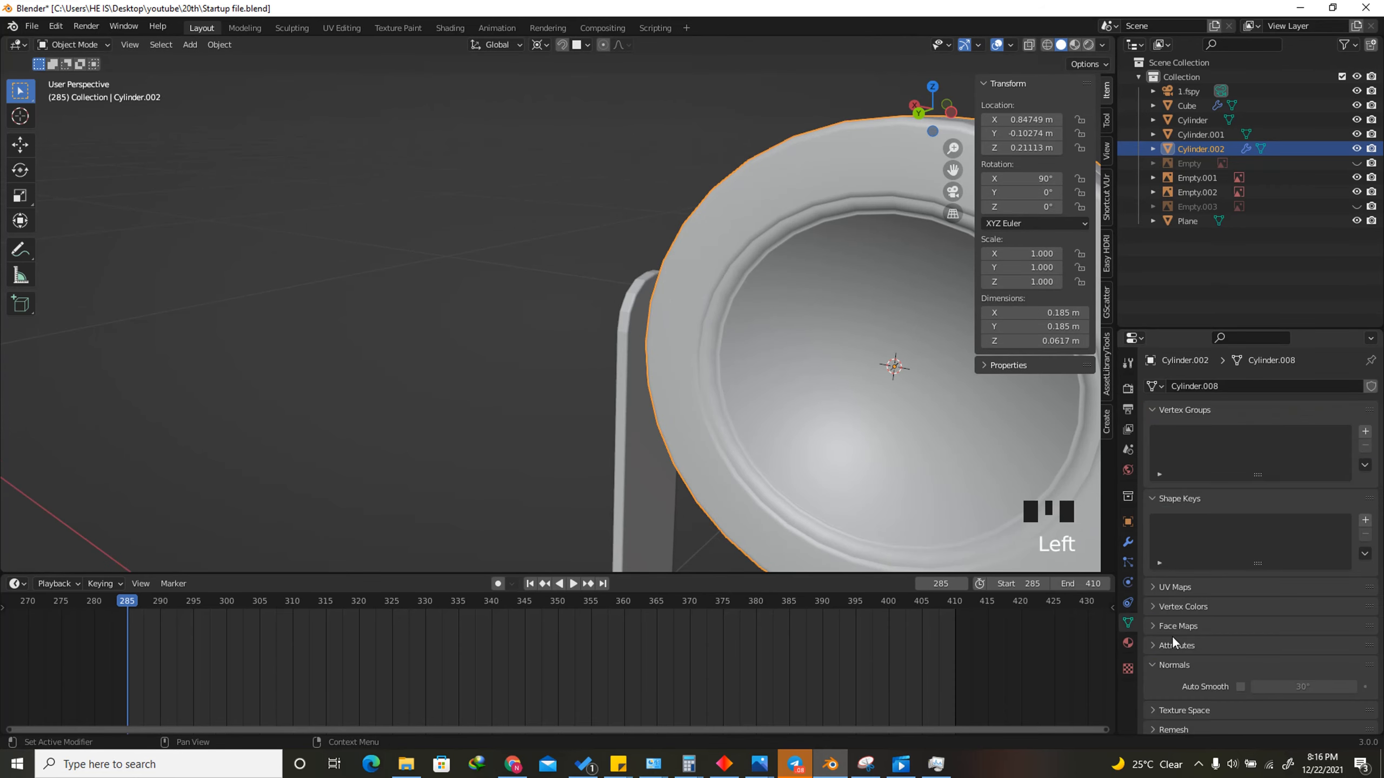
pyautogui.click(1241, 687)
pyautogui.scroll(-2, 817, 259)
pyautogui.scroll(3, 915, 491)
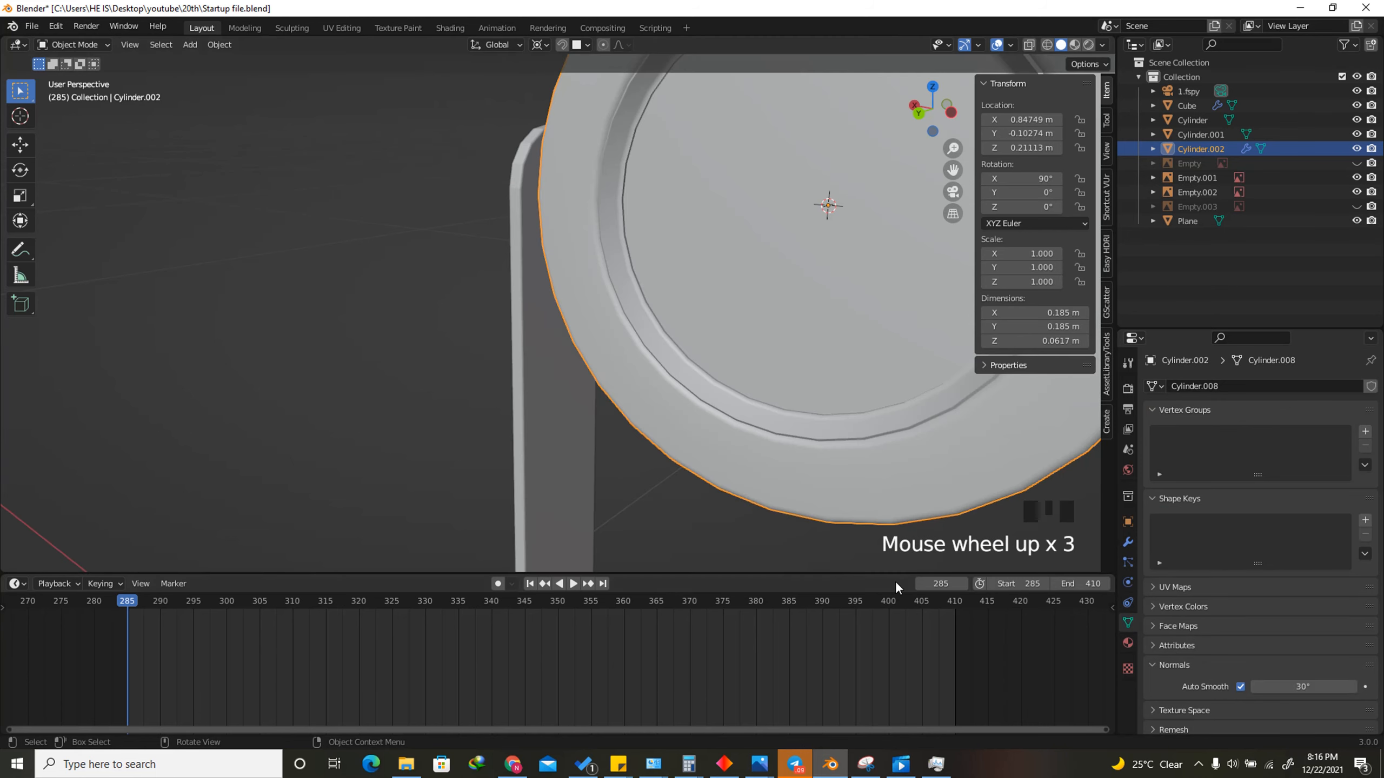
# Enable viewport display of the round disc's Subdivision modifier
pyautogui.click(1129, 544)
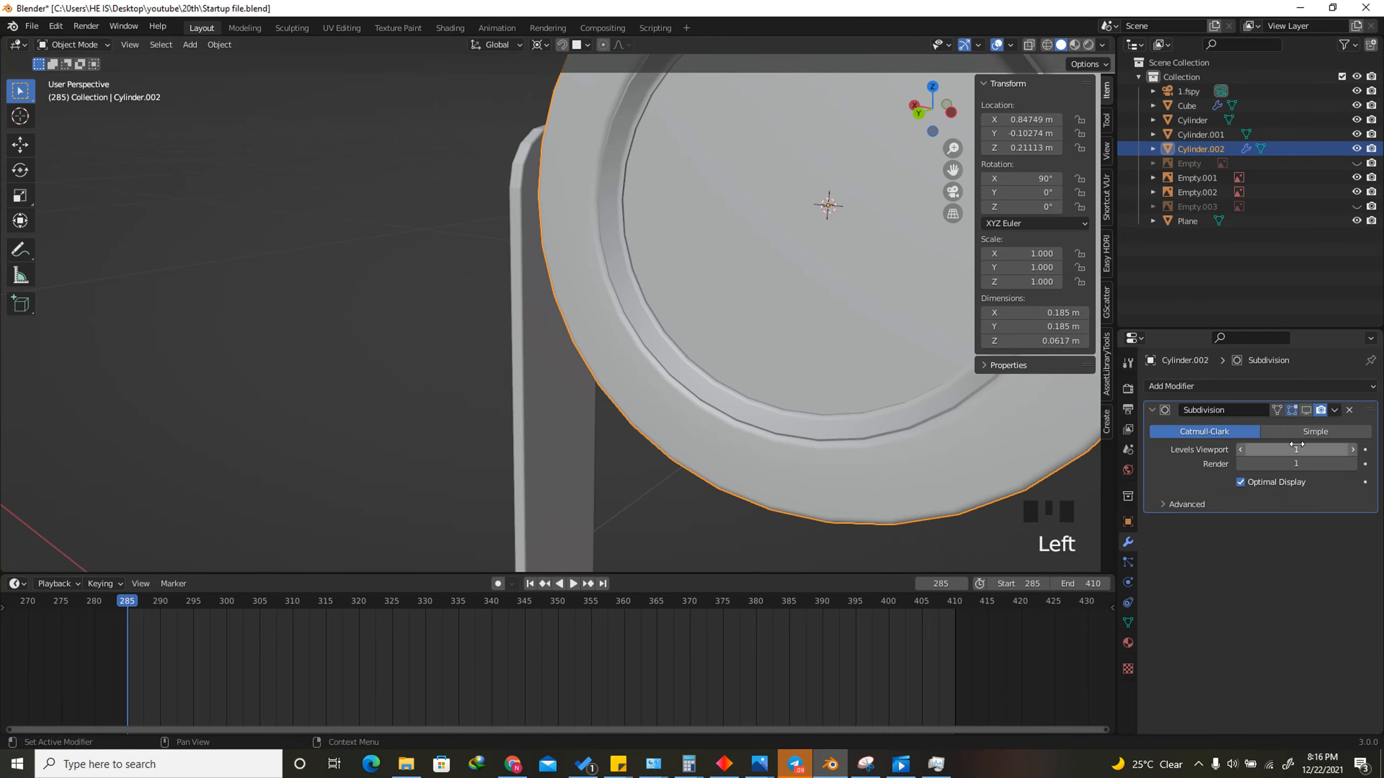
pyautogui.click(1308, 411)
pyautogui.scroll(-2, 633, 349)
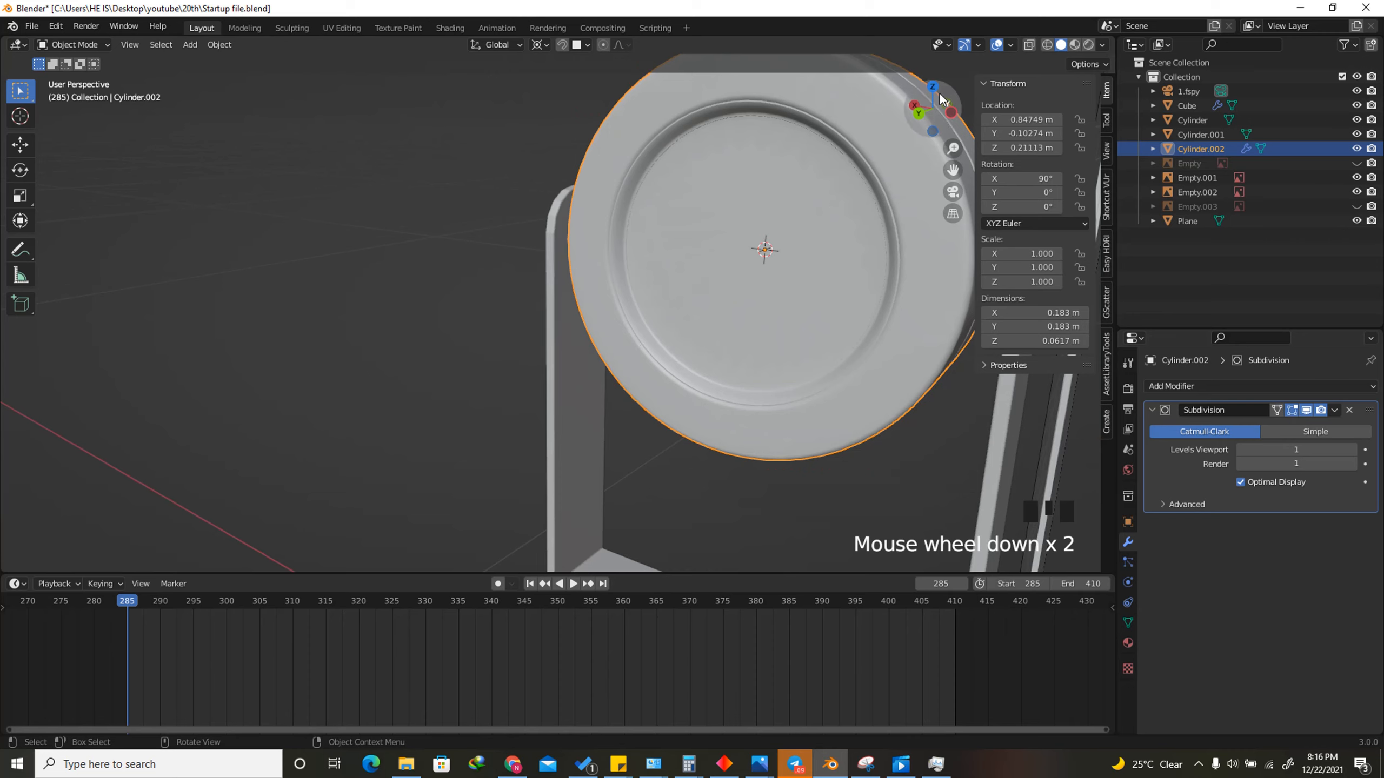
# Delete the side-view reference image standing next to the round disc
pyautogui.scroll(-9, 416, 355)
pyautogui.scroll(3, 563, 371)
pyautogui.click(748, 191)
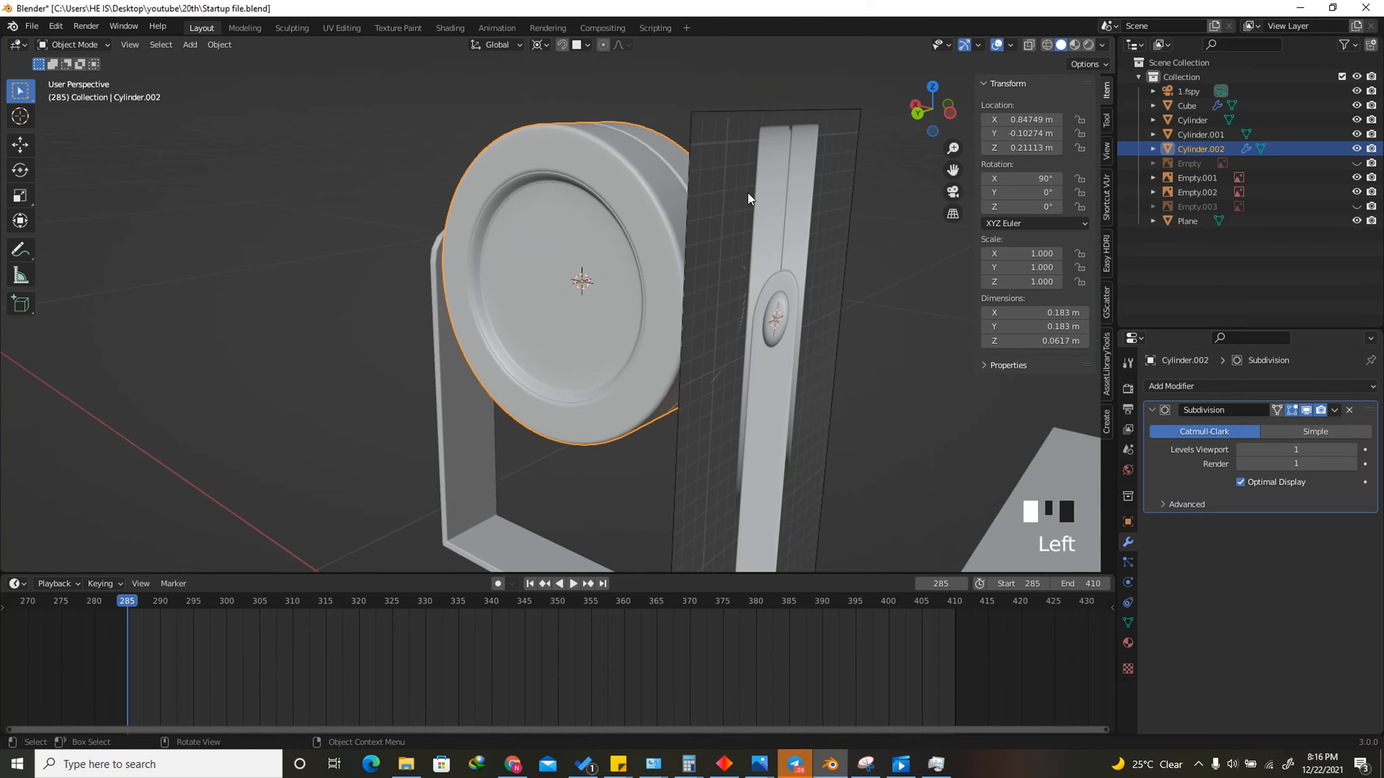
pyautogui.press('Delete')
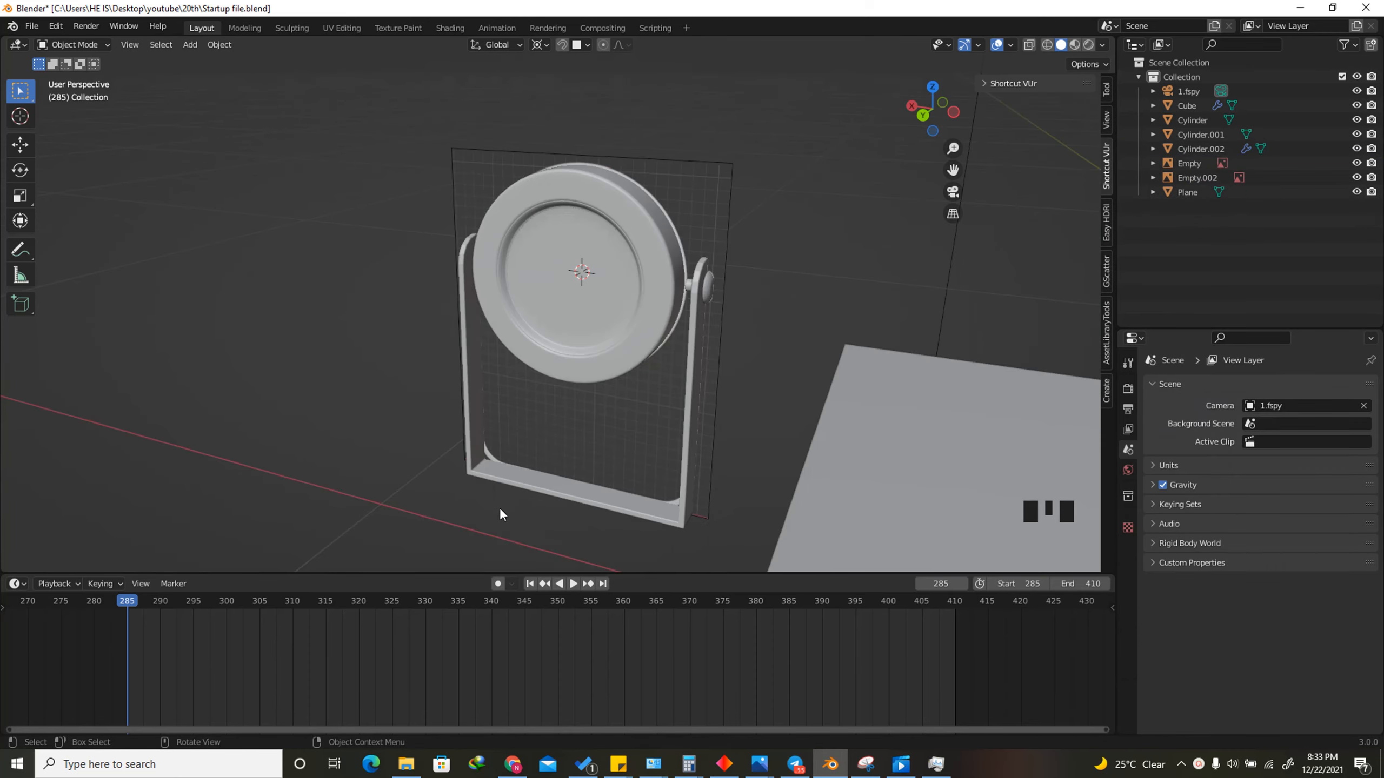
# Select the two outer lower corner edges of the U-shaped stand in Edit Mode with edge selection
pyautogui.click(480, 464)
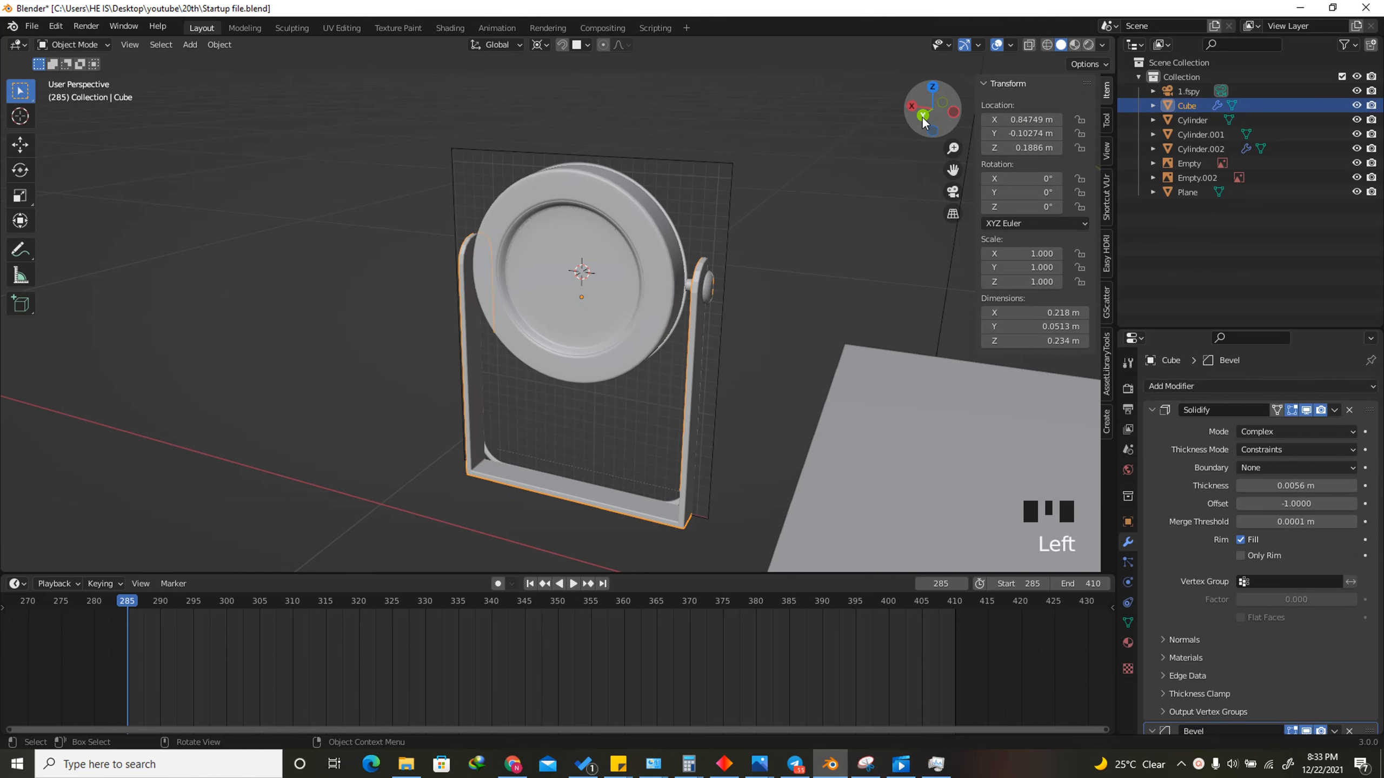
pyautogui.moveTo(933, 110); pyautogui.dragTo(993, 570)
pyautogui.press('Tab')
pyautogui.scroll(1, 405, 527)
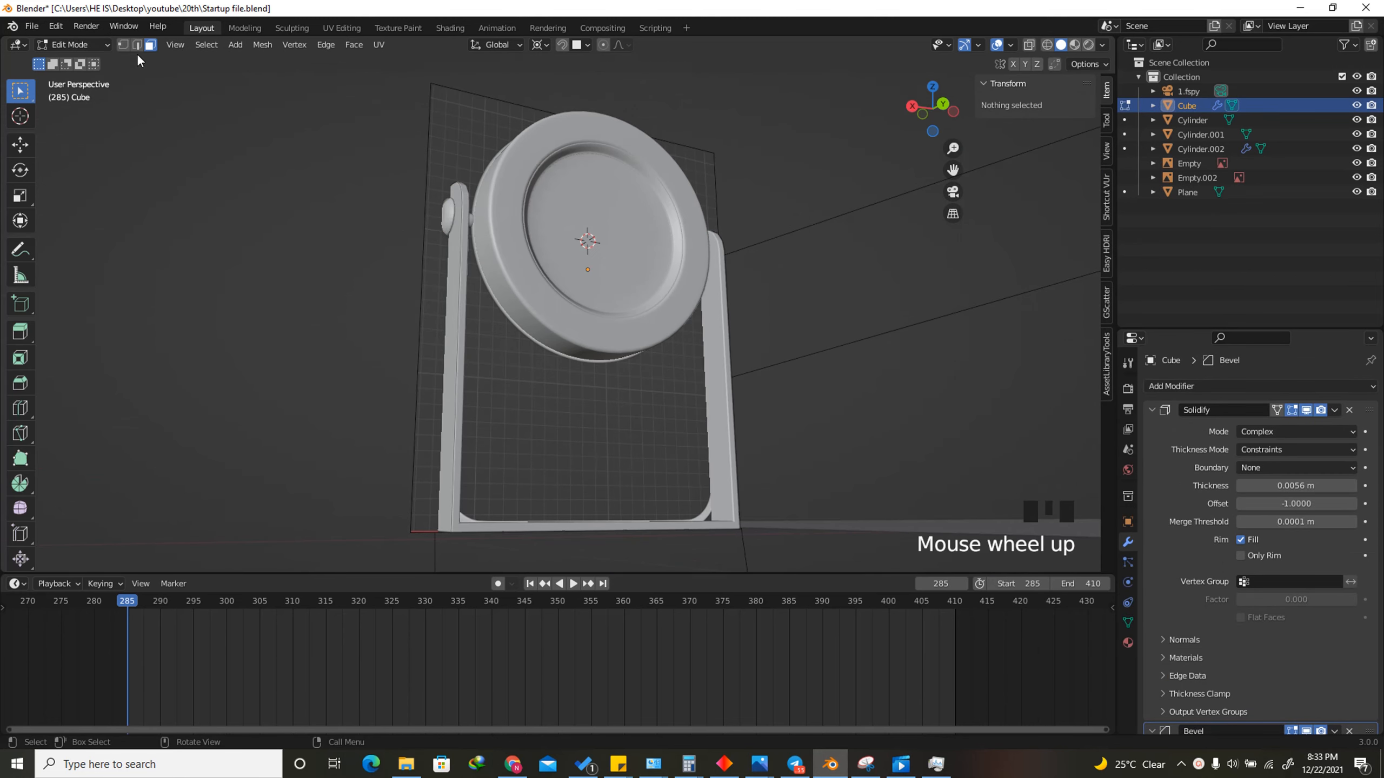
pyautogui.click(137, 46)
pyautogui.scroll(3, 438, 527)
pyautogui.click(440, 527)
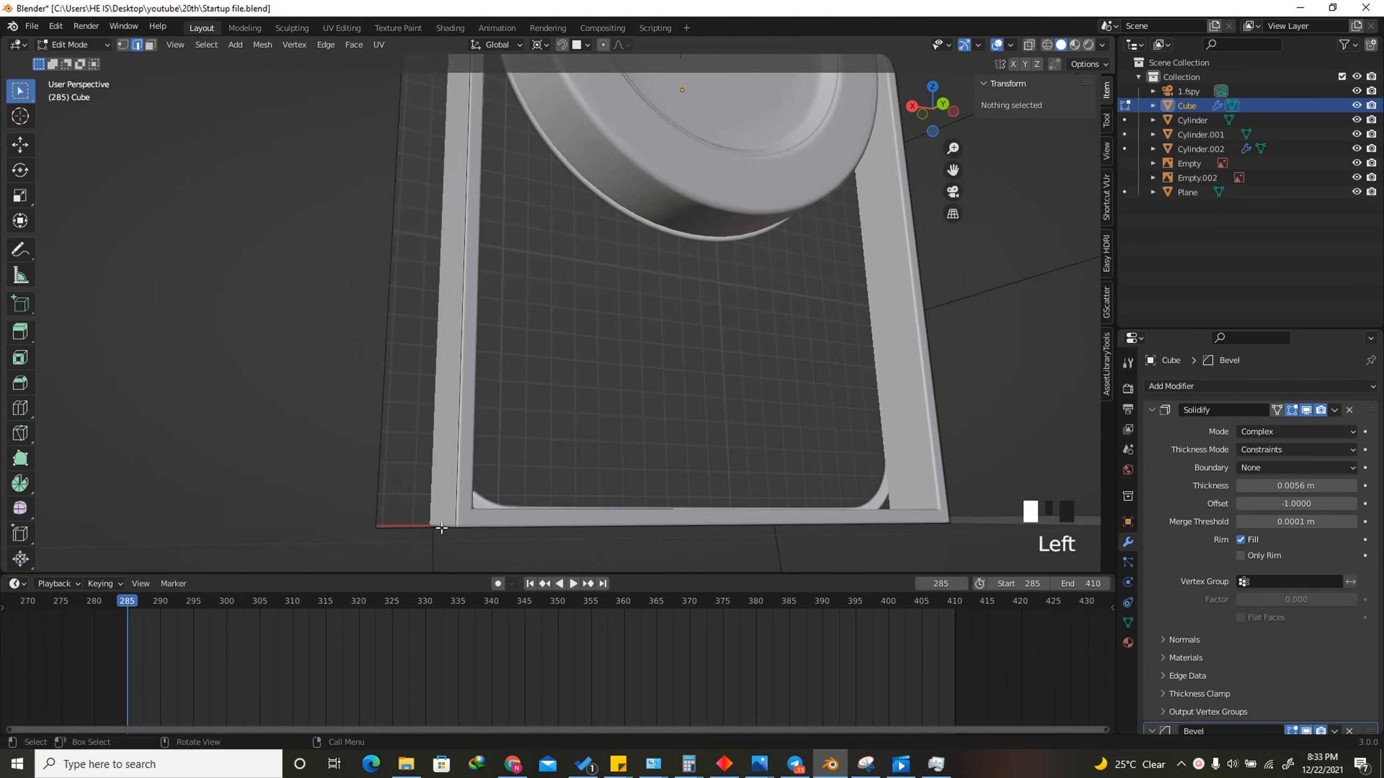
pyautogui.click(961, 519)
pyautogui.scroll(6, 761, 340)
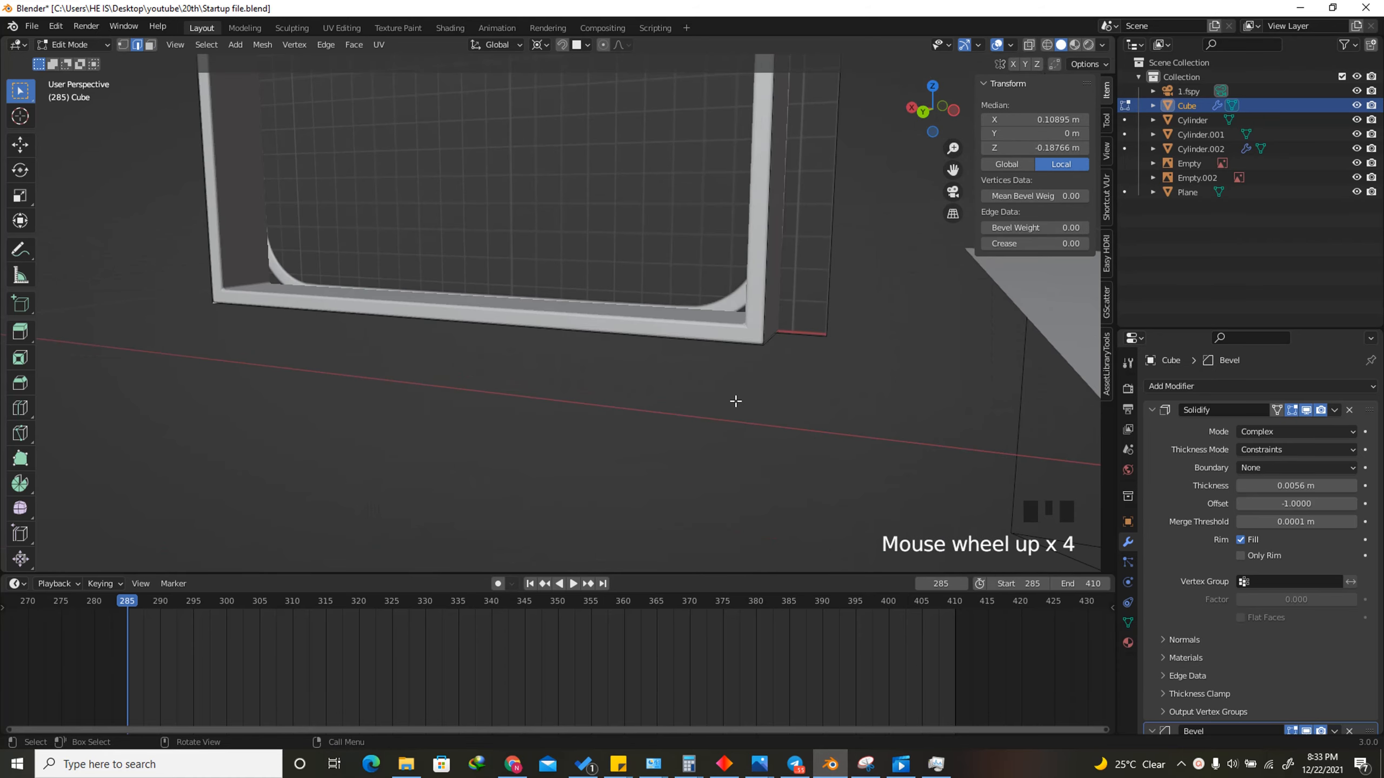
pyautogui.keyDown('shift'); pyautogui.click(758, 333); pyautogui.keyUp('shift')
# Bevel the stand's two lower corner edges with a width of about 0.0305 m and 8 segments
pyautogui.click(923, 112)
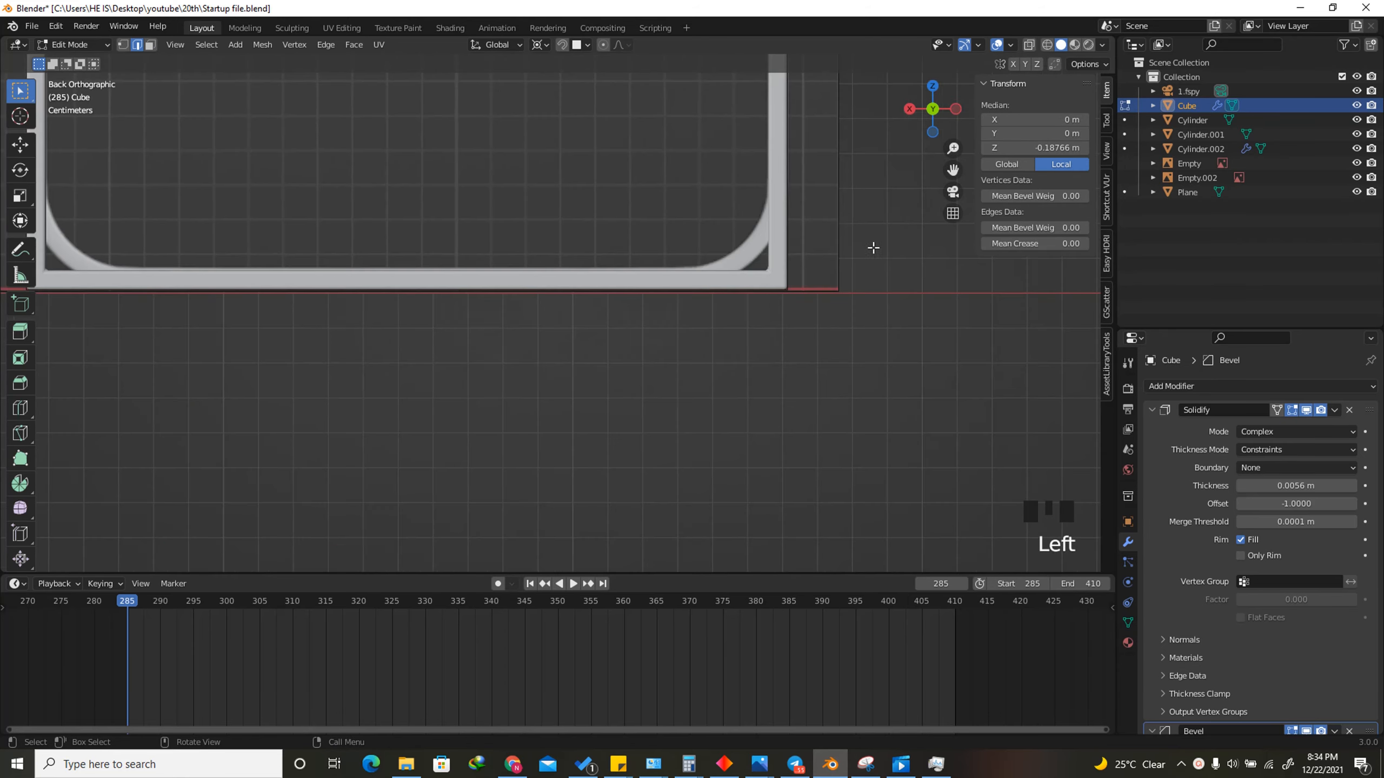
pyautogui.scroll(3, 852, 205)
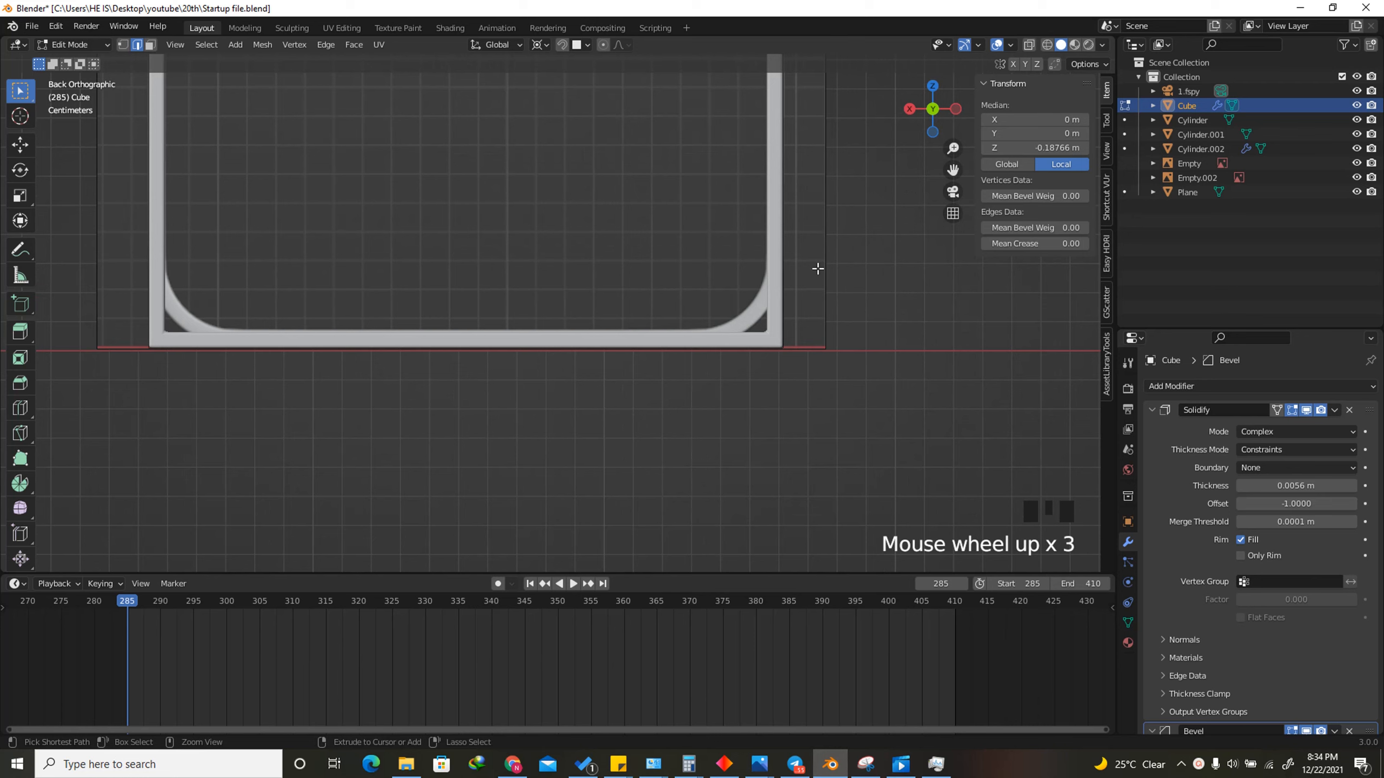
pyautogui.hotkey('ctrl', 'b')
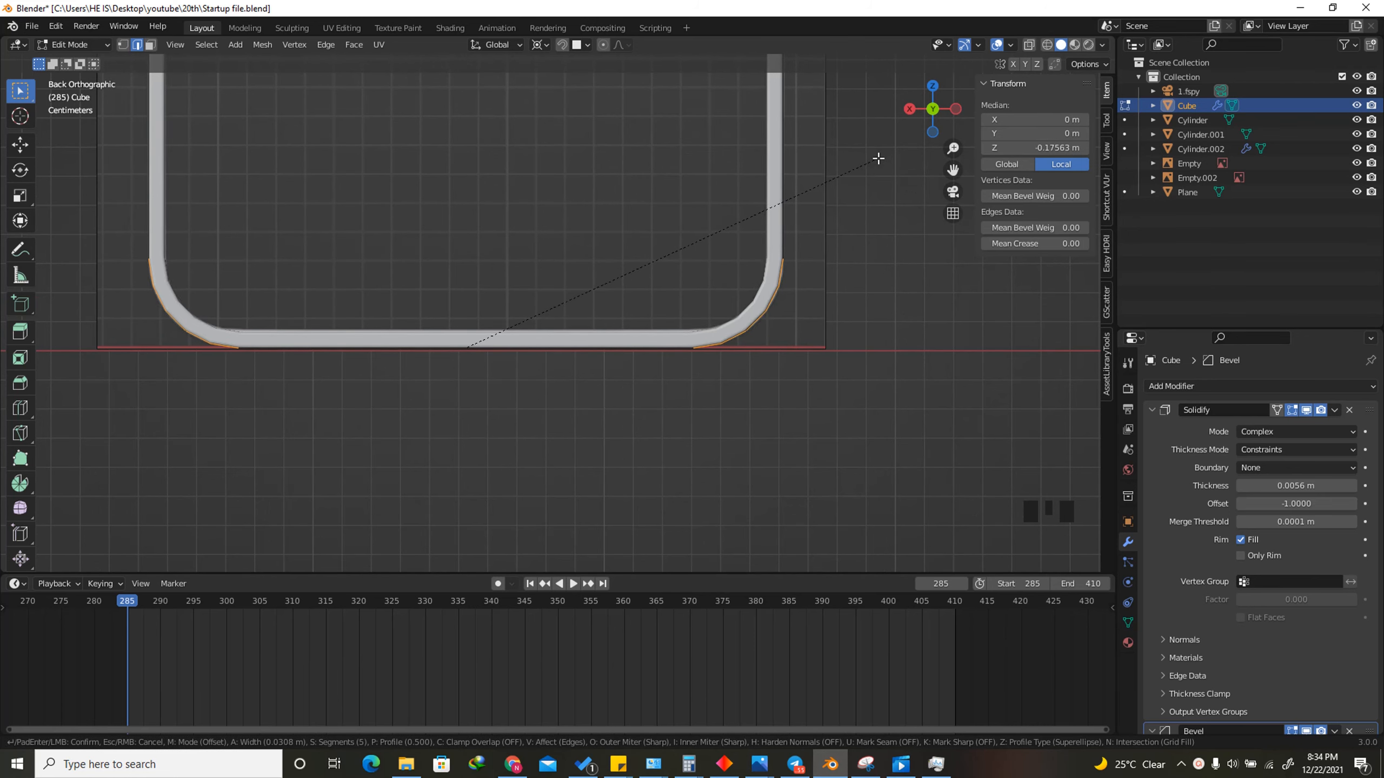
pyautogui.click(878, 158)
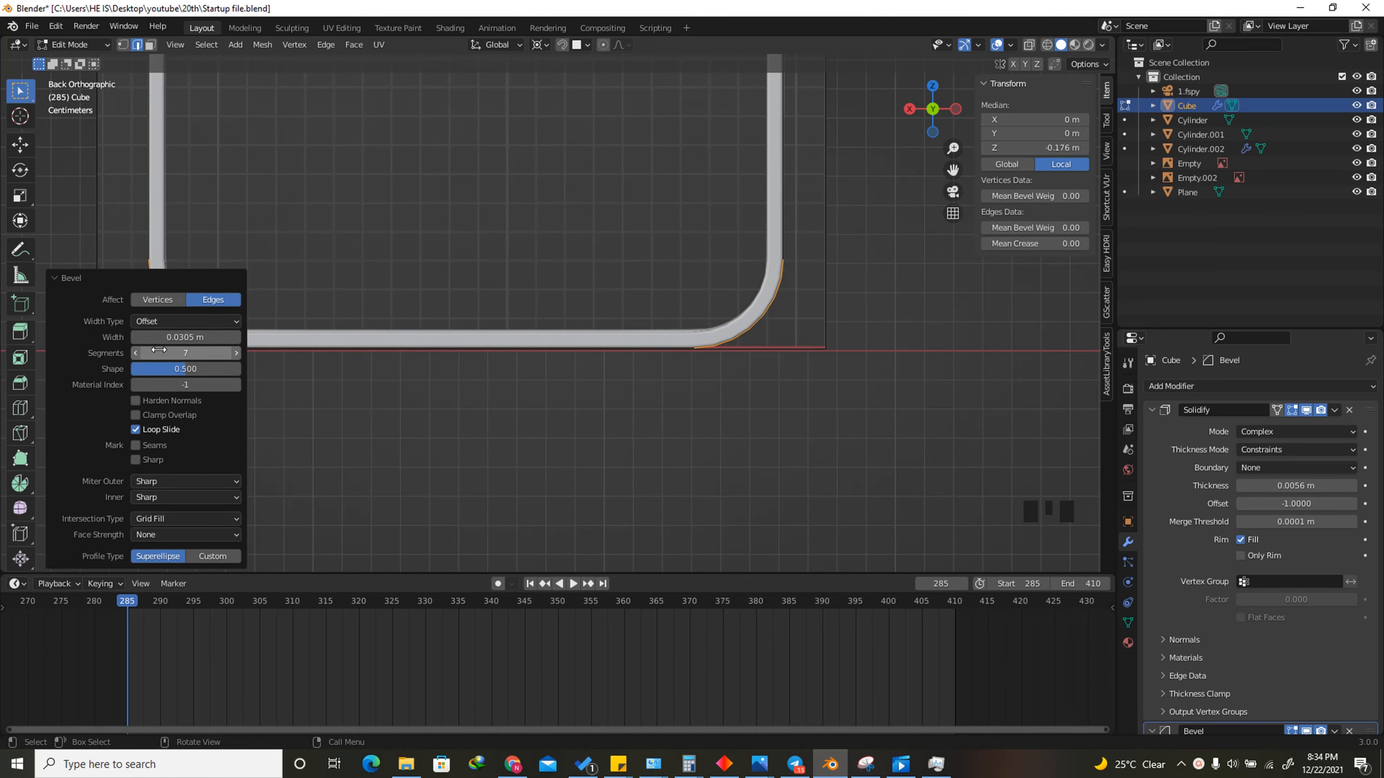
pyautogui.click(233, 352)
pyautogui.scroll(1, 798, 284)
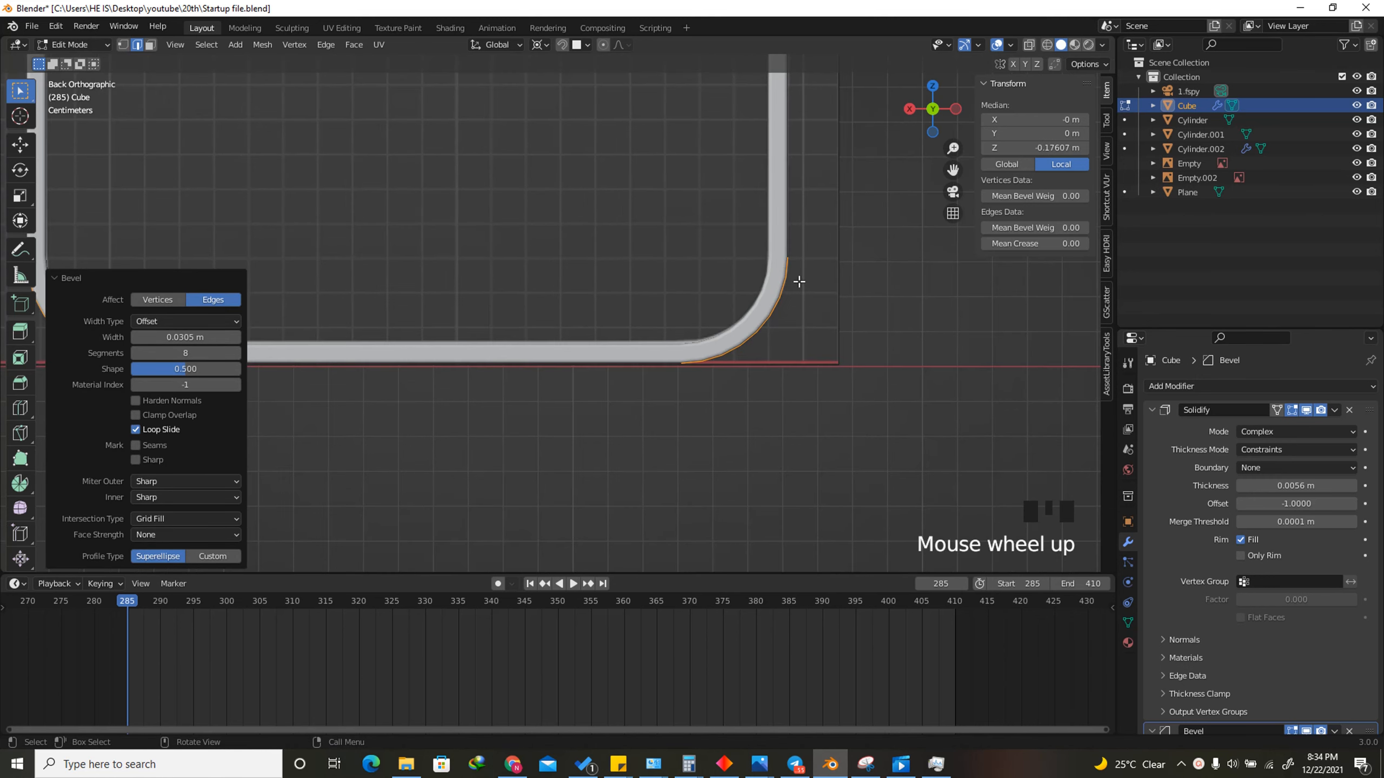
# Return to Object Mode and shade the U-shaped stand smooth
pyautogui.scroll(-4, 873, 377)
pyautogui.press('Tab')
pyautogui.moveTo(933, 108); pyautogui.dragTo(669, 406)
pyautogui.scroll(2, 545, 401)
pyautogui.rightClick(525, 402)
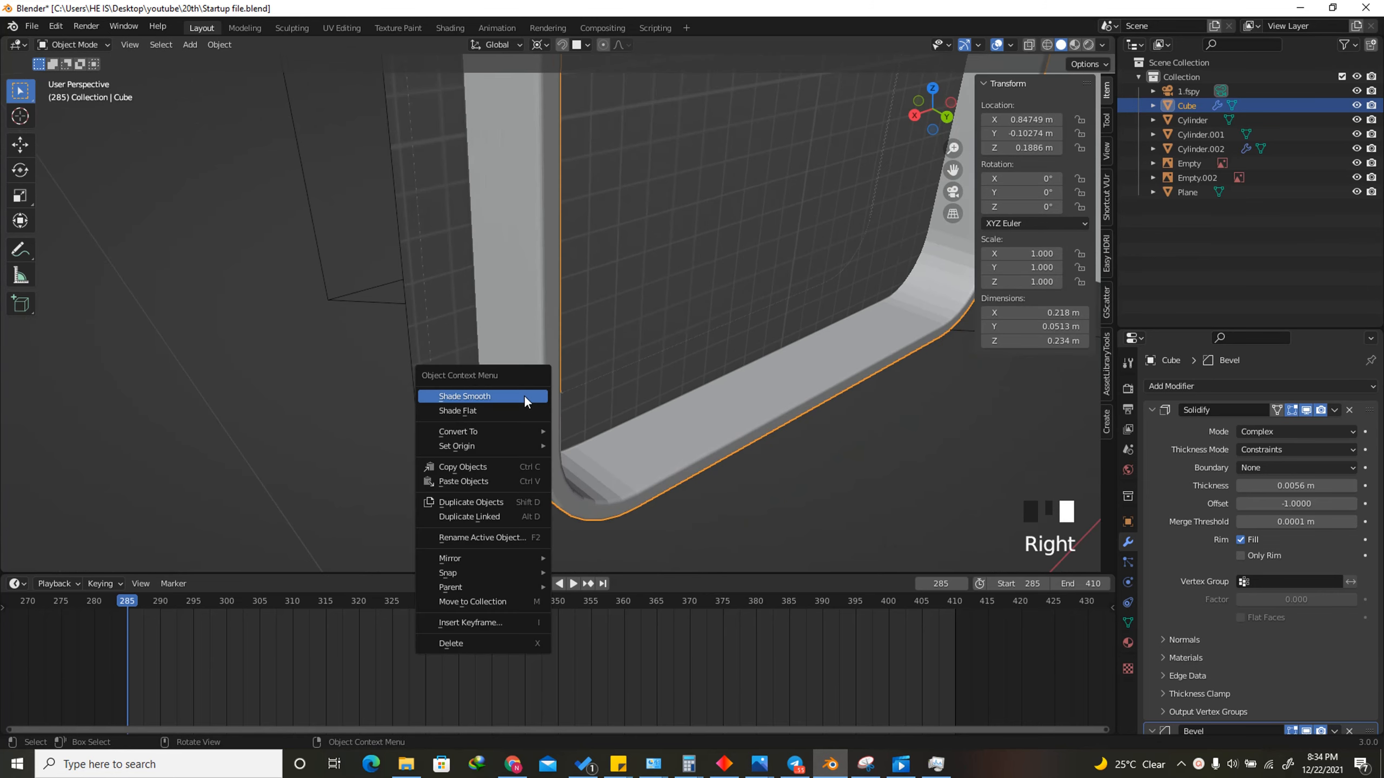
pyautogui.click(472, 397)
pyautogui.scroll(3, 597, 485)
pyautogui.scroll(-2, 531, 460)
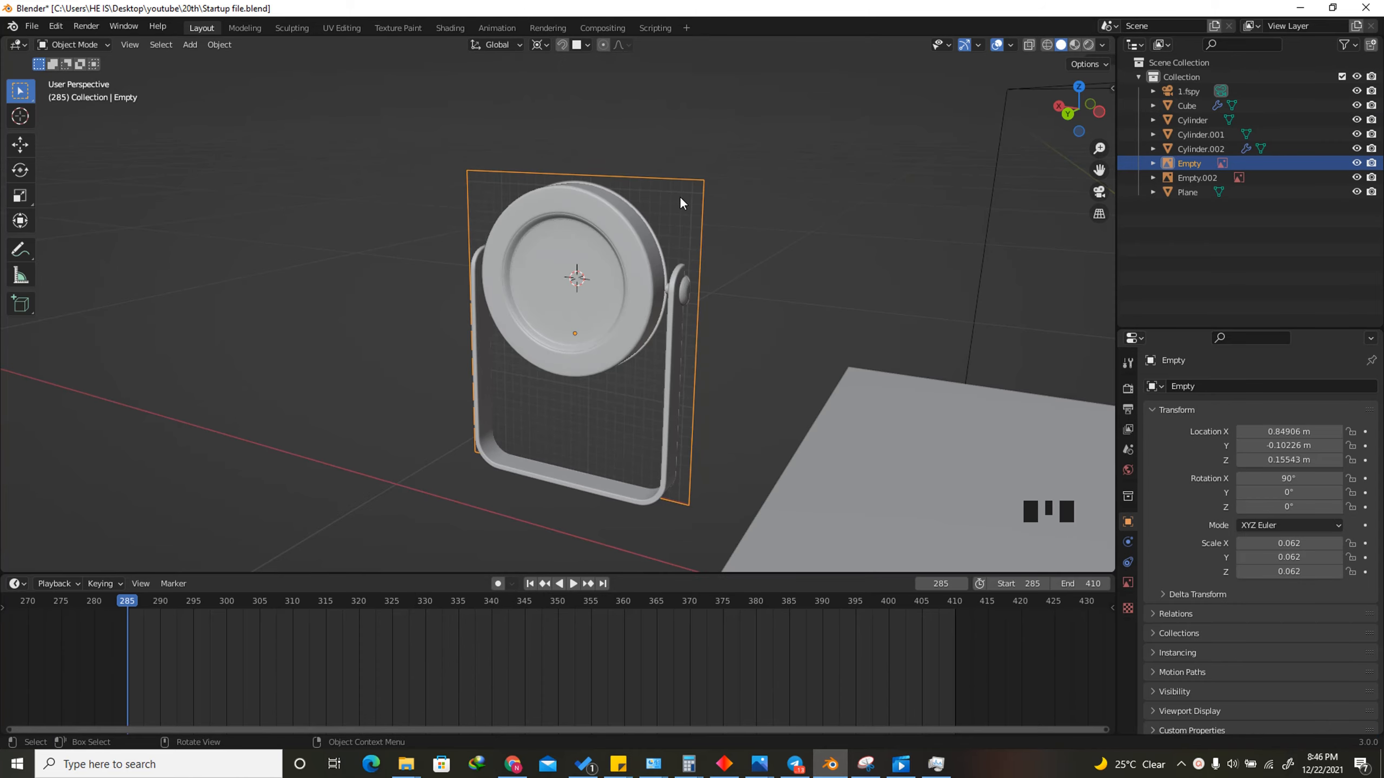
# Delete the selected reference image behind the stand
pyautogui.press('Delete')
pyautogui.moveTo(1068, 113); pyautogui.dragTo(1030, 149)
pyautogui.scroll(-6, 607, 364)
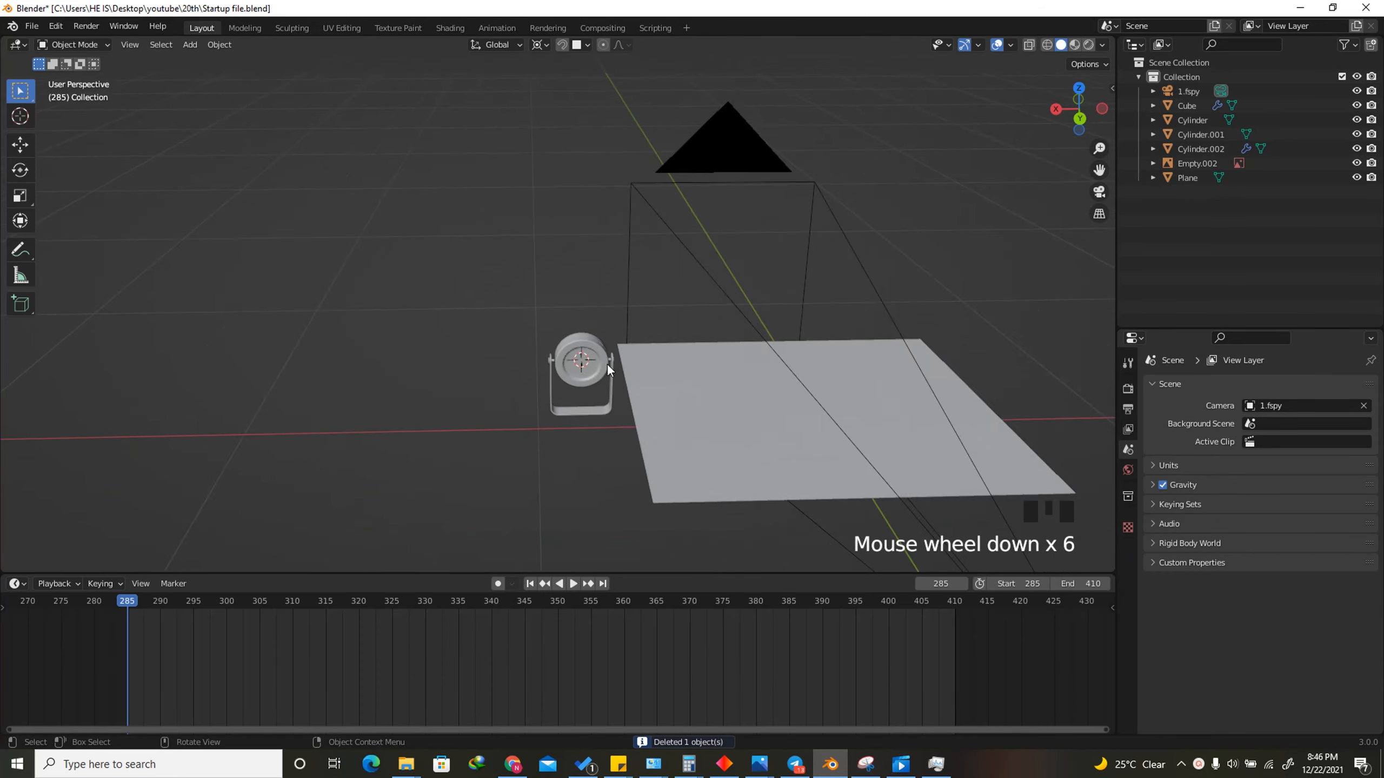
# Set the ground plane's X dimension to 0.15 m and apply its scale
pyautogui.scroll(1, 868, 384)
pyautogui.click(856, 403)
pyautogui.moveTo(1061, 93); pyautogui.dragTo(1084, 117)
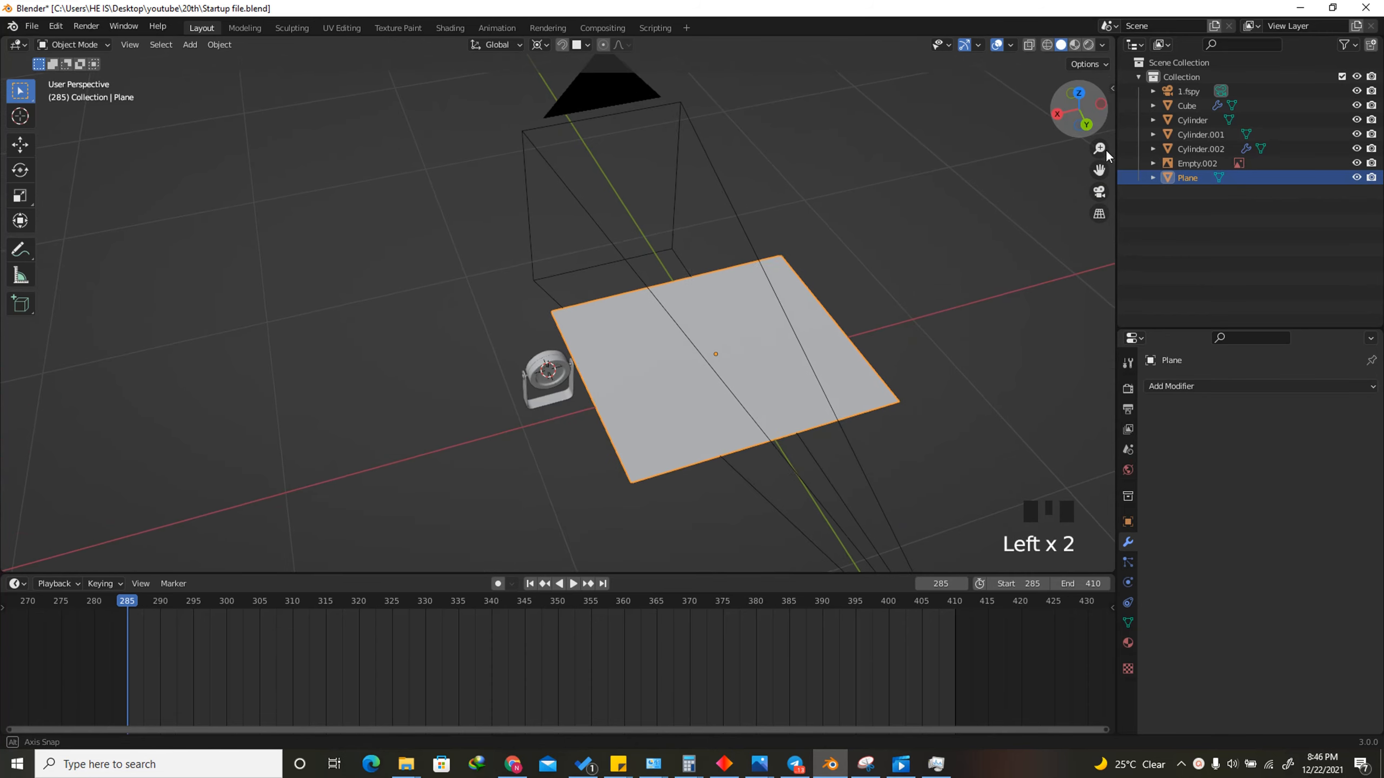
pyautogui.scroll(2, 861, 327)
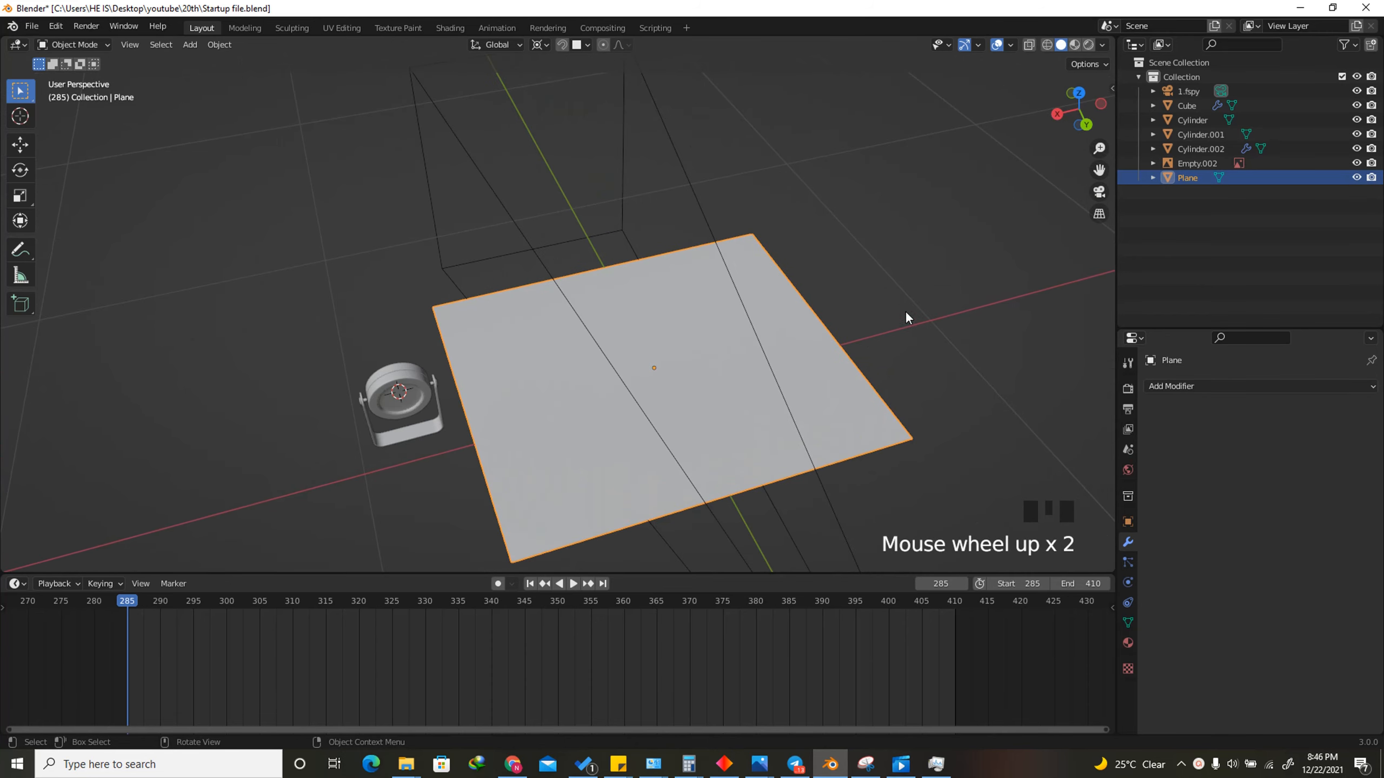
pyautogui.press('n')
pyautogui.click(1033, 312)
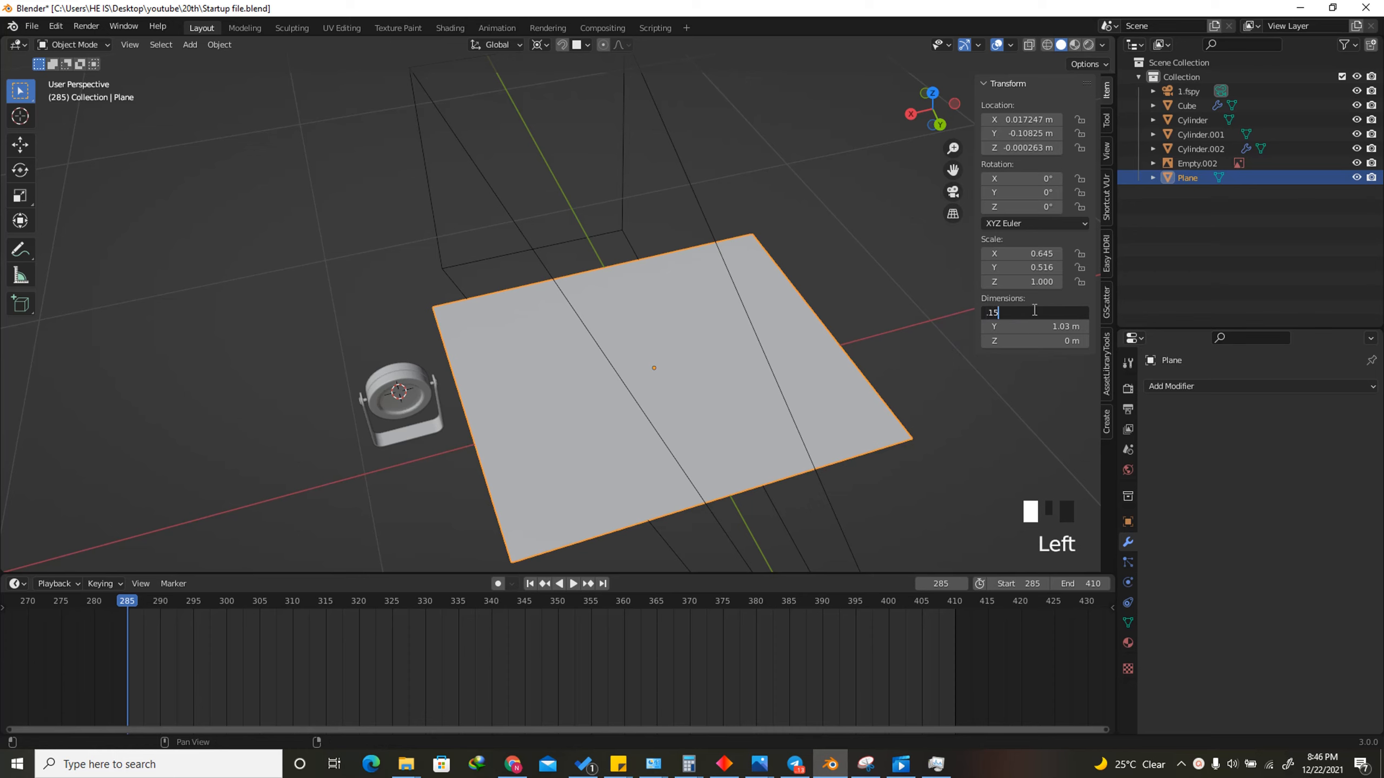
pyautogui.write('.15')
pyautogui.press('Return')
pyautogui.hotkey('ctrl', 'a')
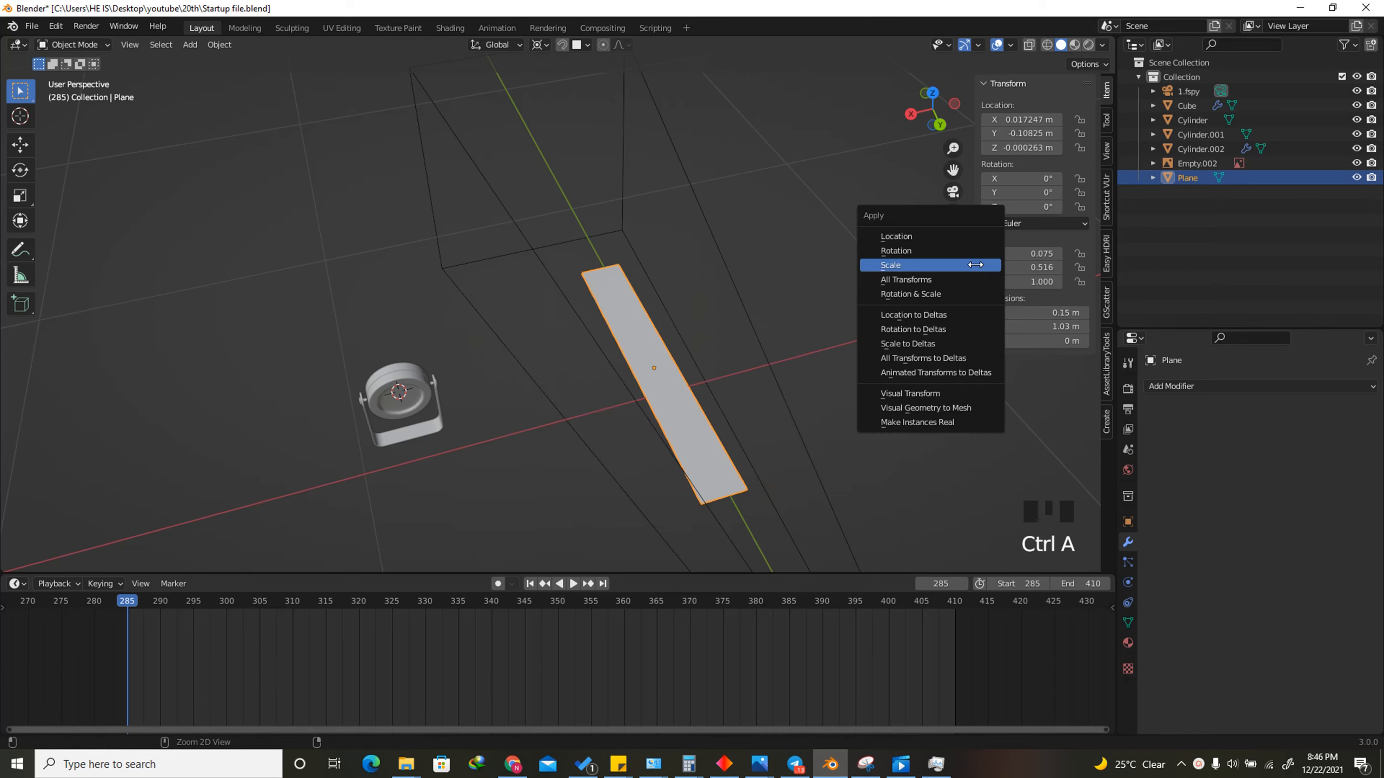
pyautogui.click(976, 264)
# Add a Solidify modifier with 0.01 m thickness to the narrow plane
pyautogui.moveTo(928, 111); pyautogui.dragTo(987, 62)
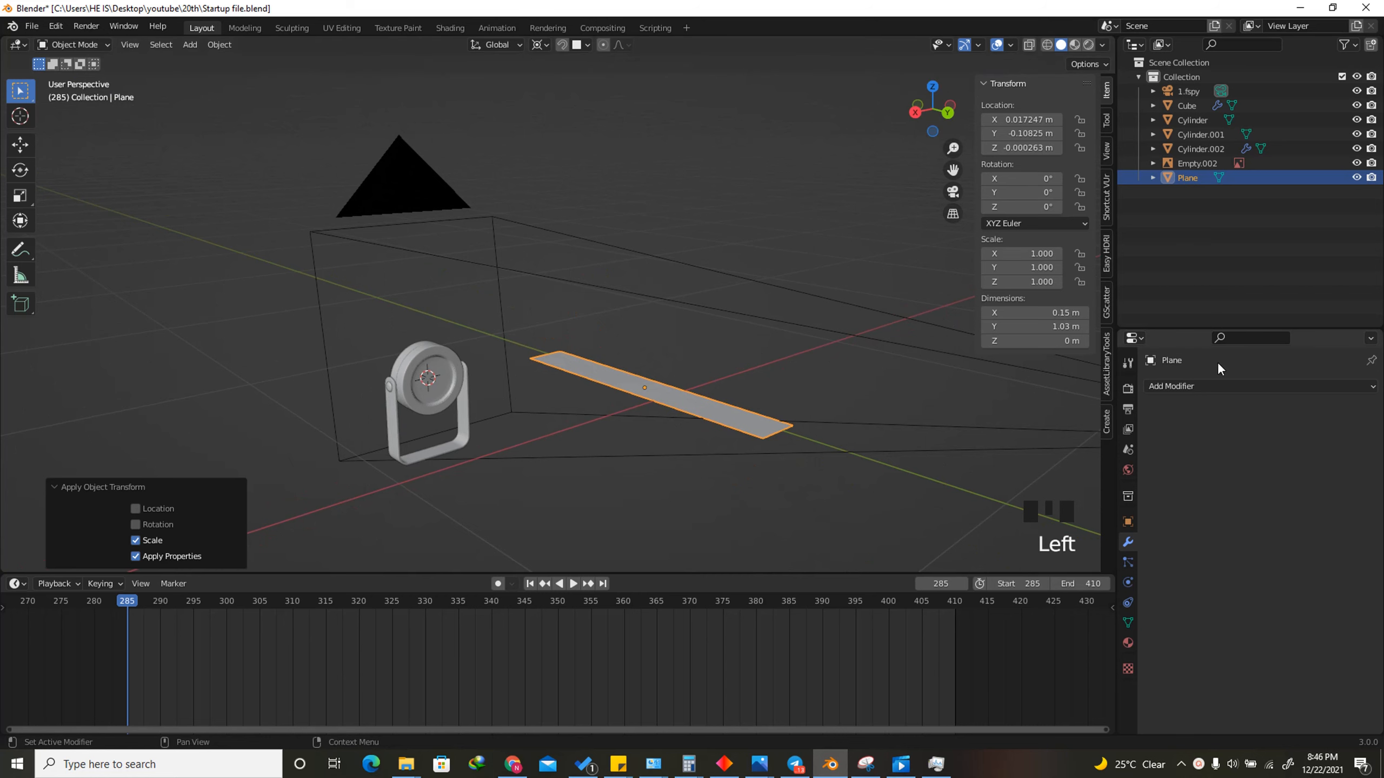
pyautogui.click(1206, 387)
pyautogui.click(1117, 630)
pyautogui.scroll(3, 748, 449)
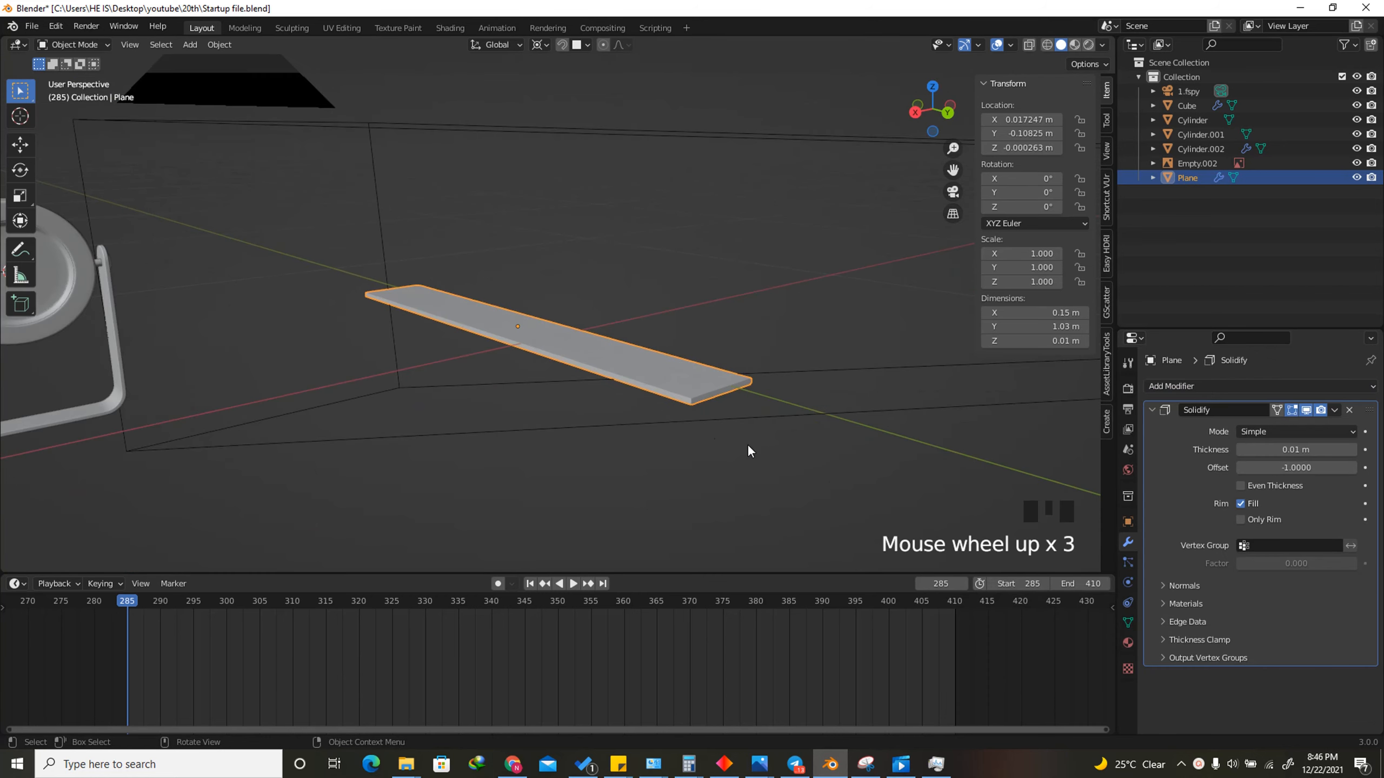
pyautogui.scroll(4, 749, 450)
# Add a Bevel modifier to the plank with an amount of 0.001 m
pyautogui.click(1209, 387)
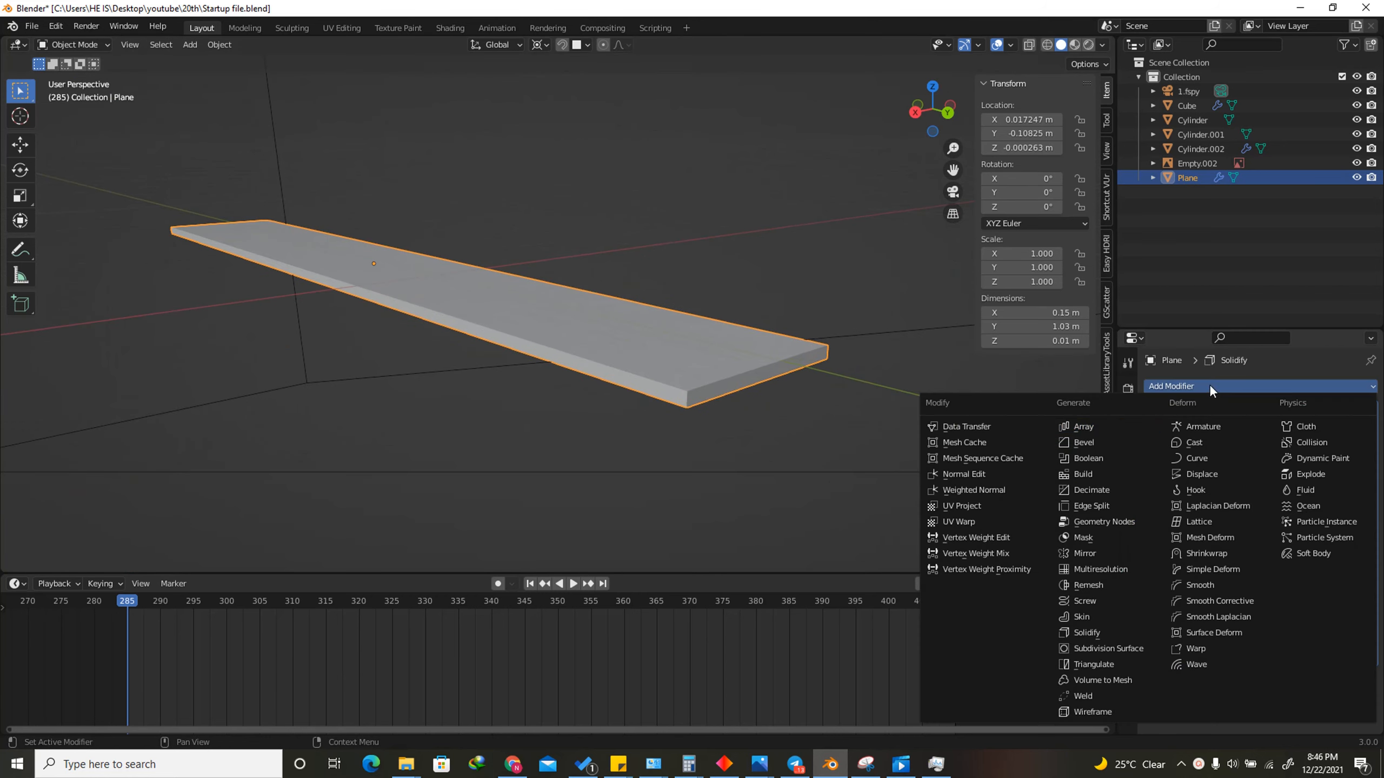
pyautogui.click(1102, 444)
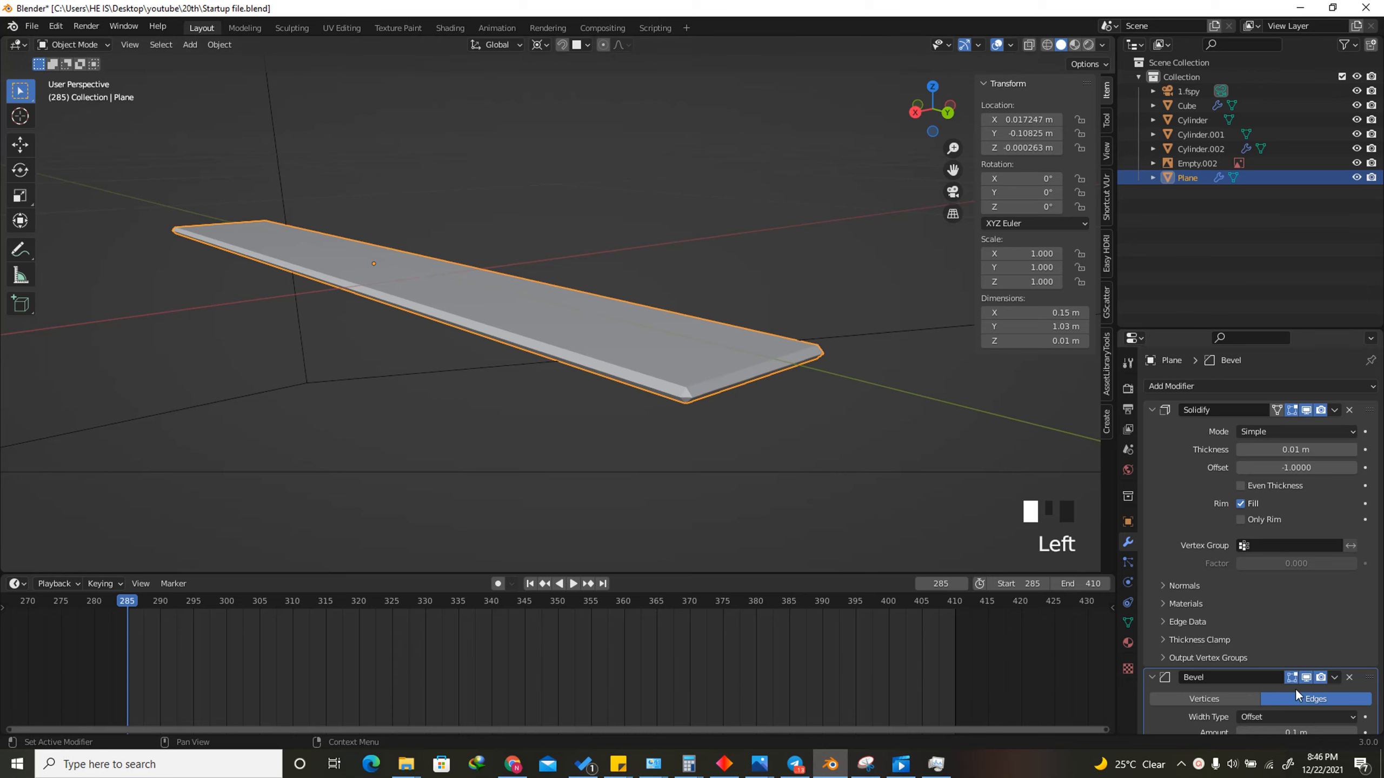
pyautogui.scroll(-4, 1296, 676)
pyautogui.click(1318, 620)
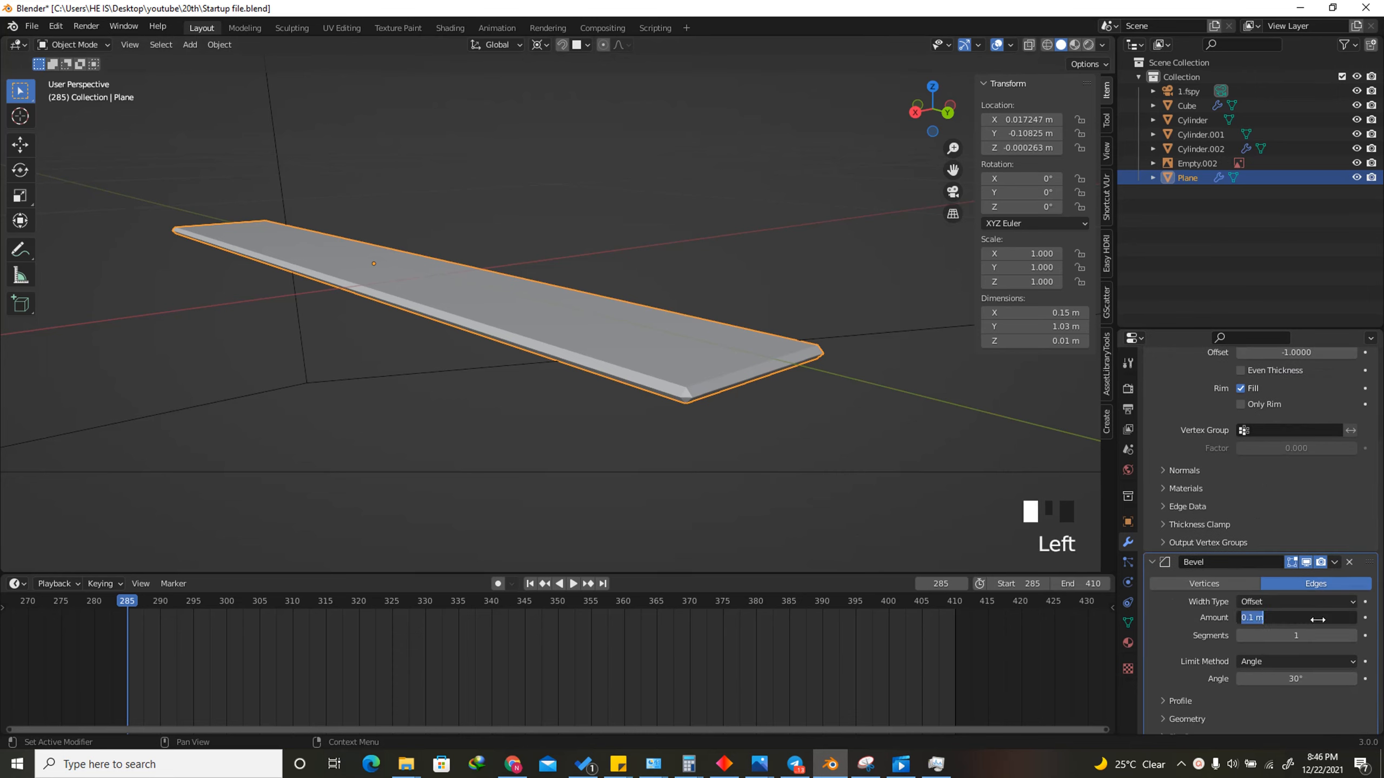
pyautogui.write('.001')
pyautogui.press('Return')
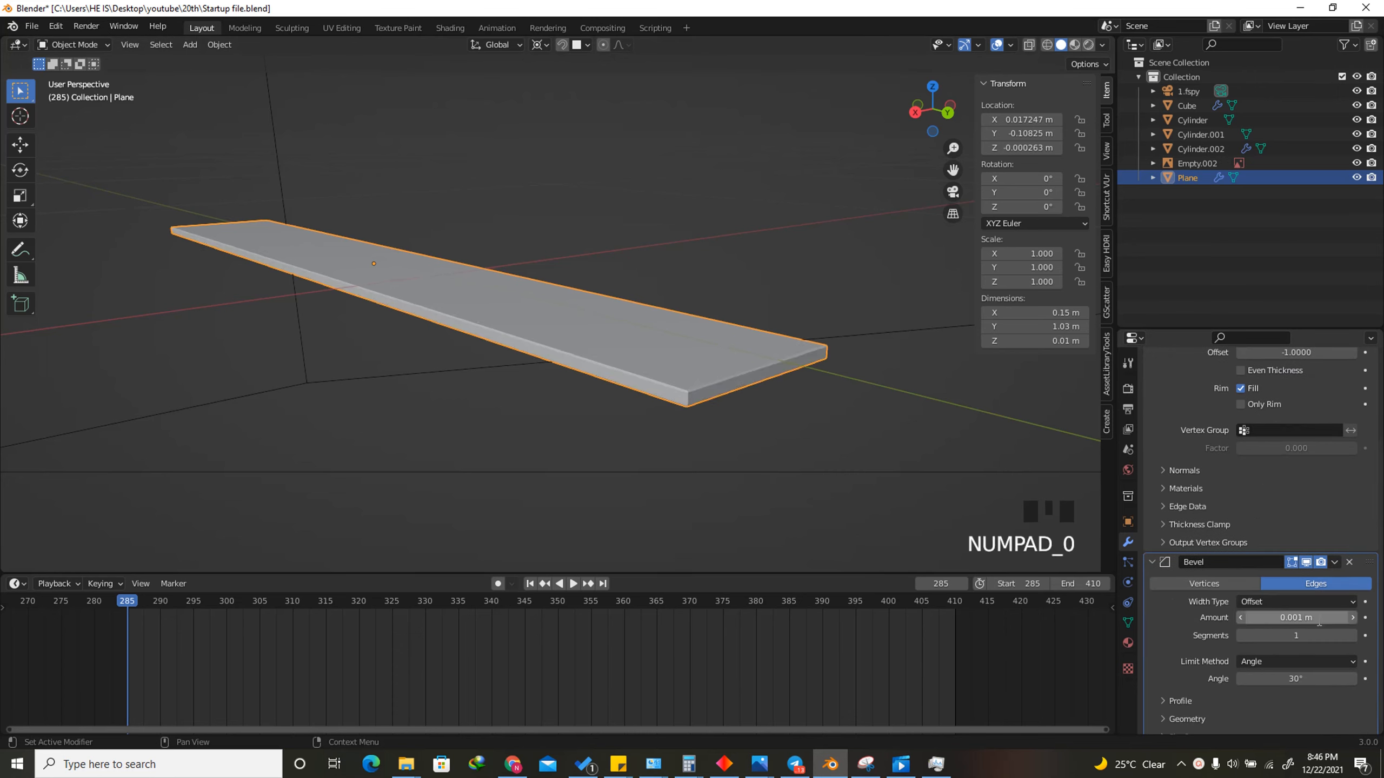
# Set the plank's bevel amount to 0.003 m and its segments to 4
pyautogui.scroll(2, 698, 395)
pyautogui.doubleClick(1271, 617)
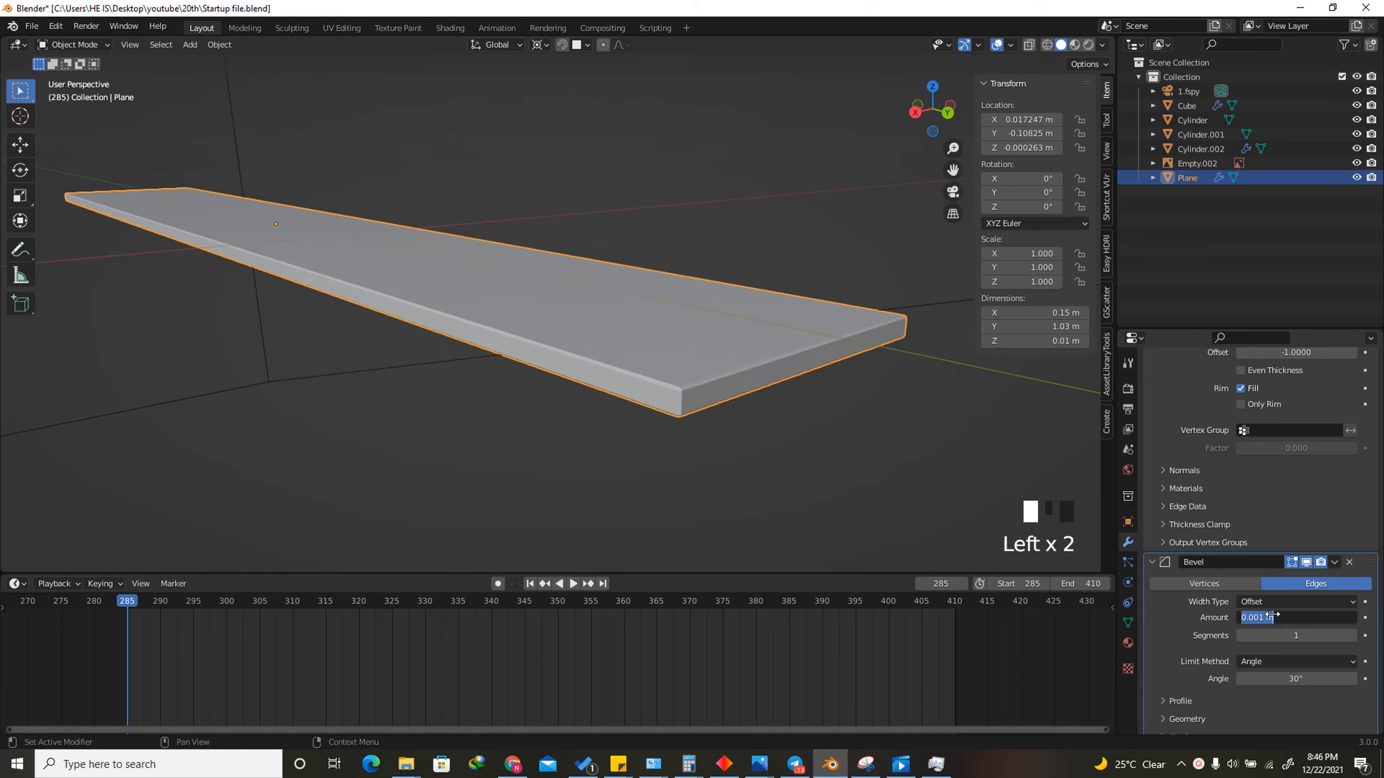
pyautogui.press('Return')
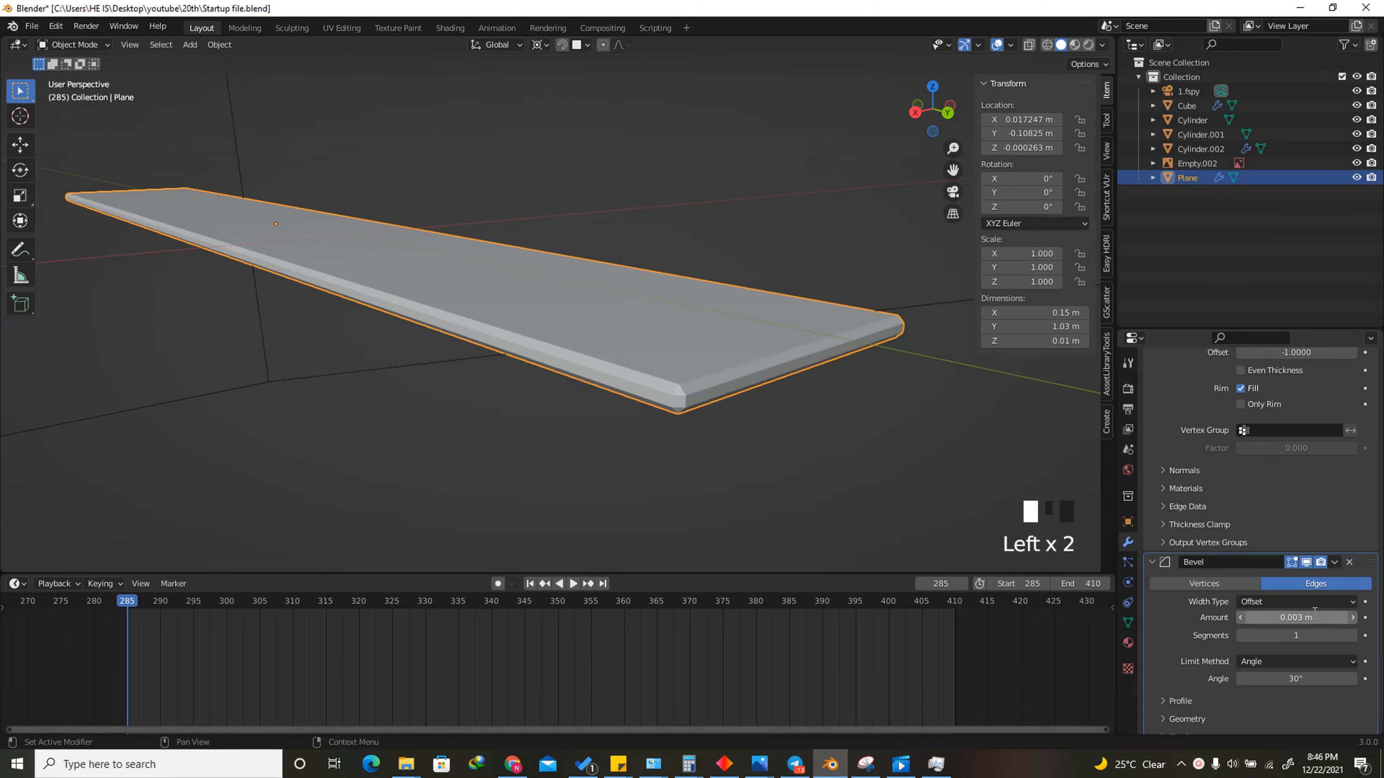
pyautogui.moveTo(1316, 635); pyautogui.dragTo(1337, 635)
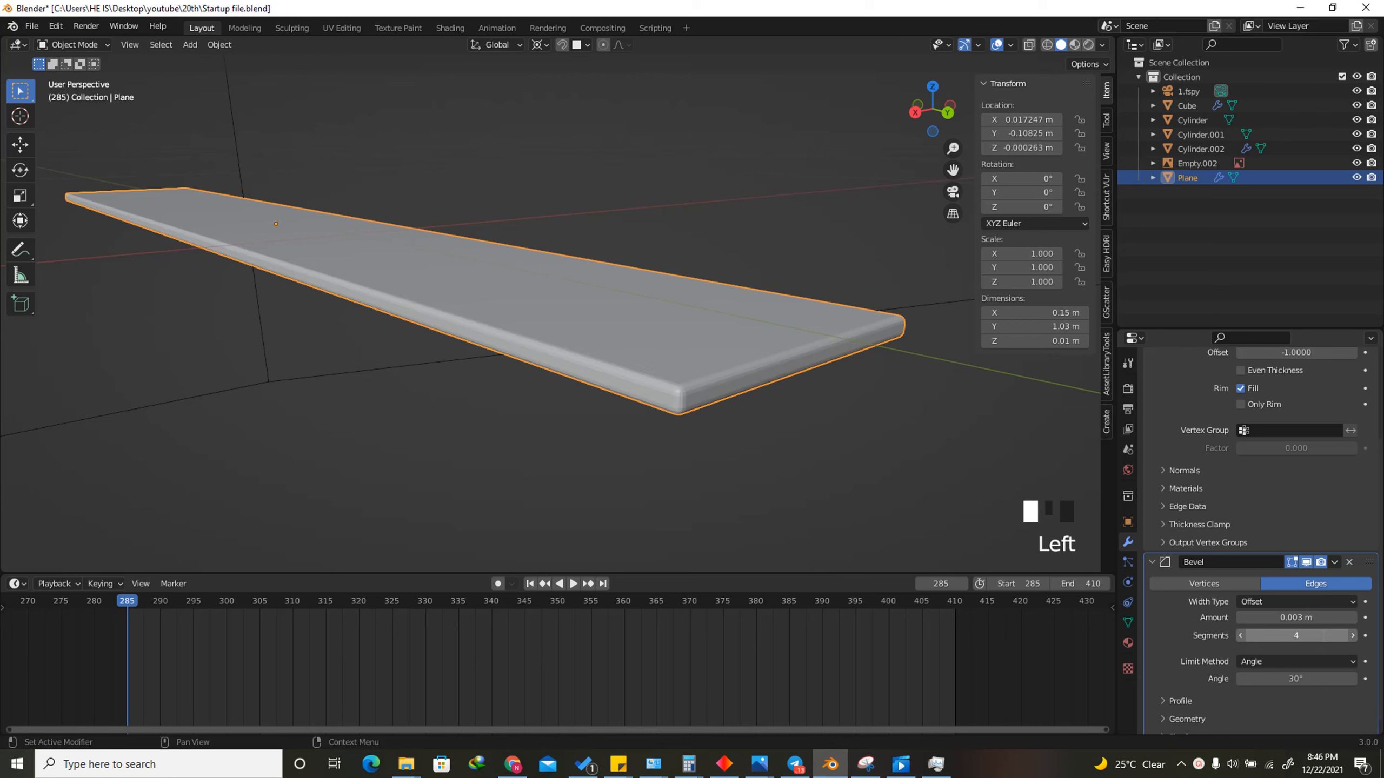
# Add an Array modifier to the bevelled plank
pyautogui.scroll(5, 1203, 528)
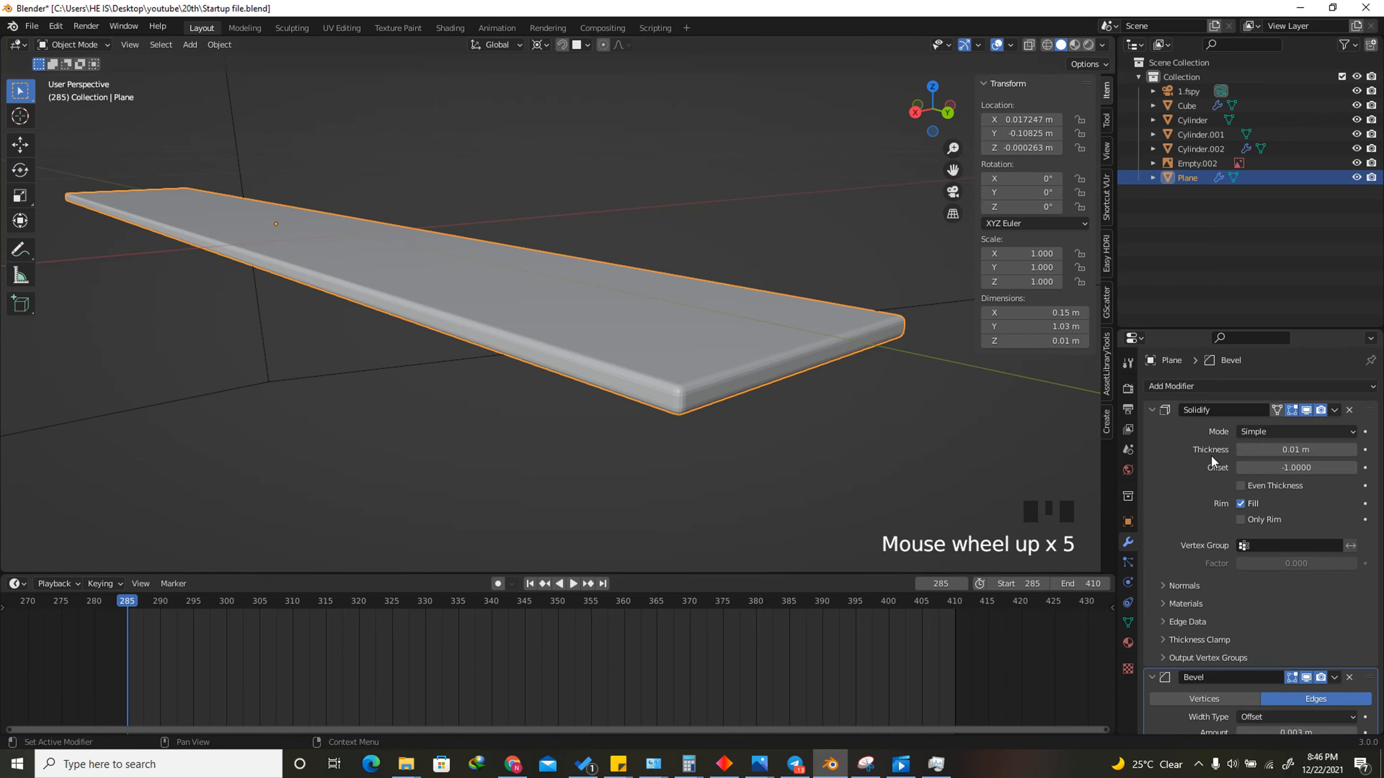
pyautogui.click(1208, 388)
pyautogui.click(1110, 431)
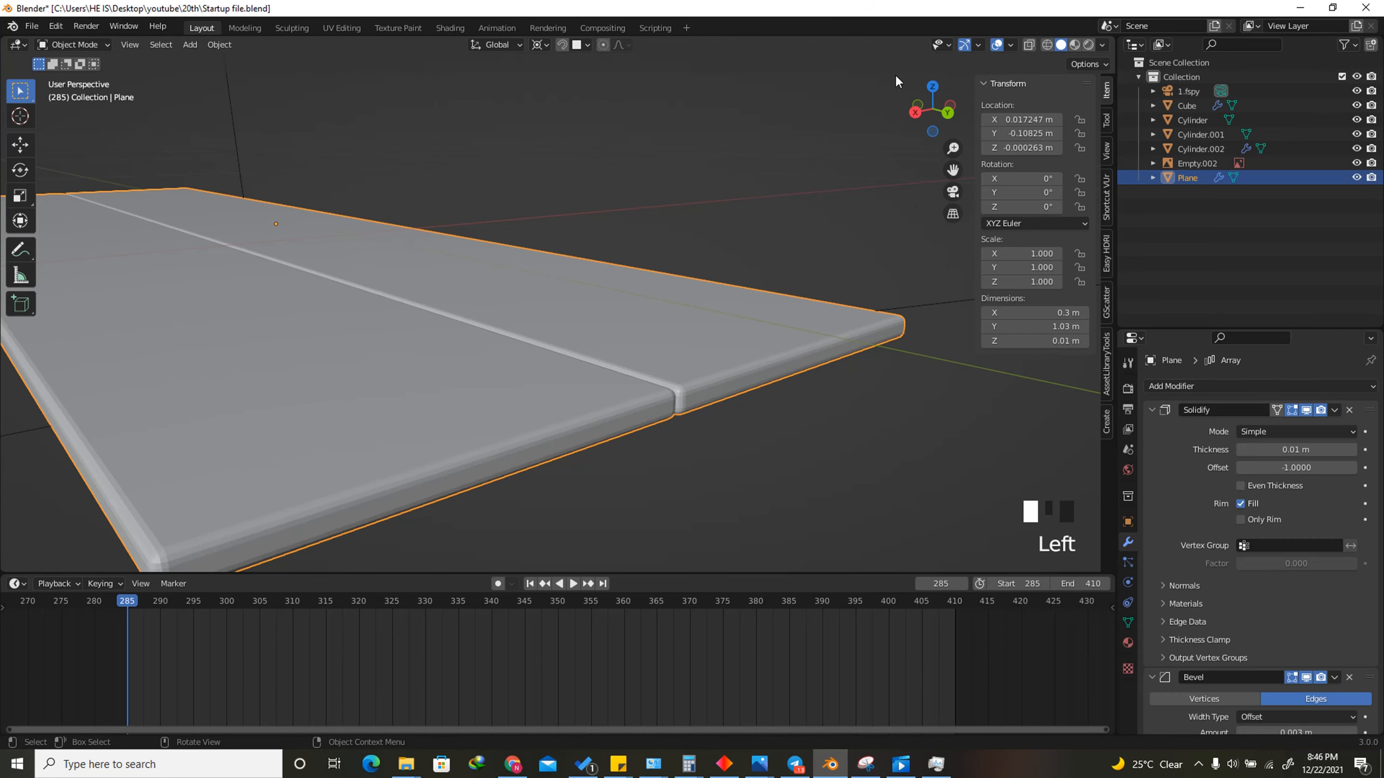
pyautogui.moveTo(935, 96); pyautogui.dragTo(942, 109)
pyautogui.scroll(-8, 806, 207)
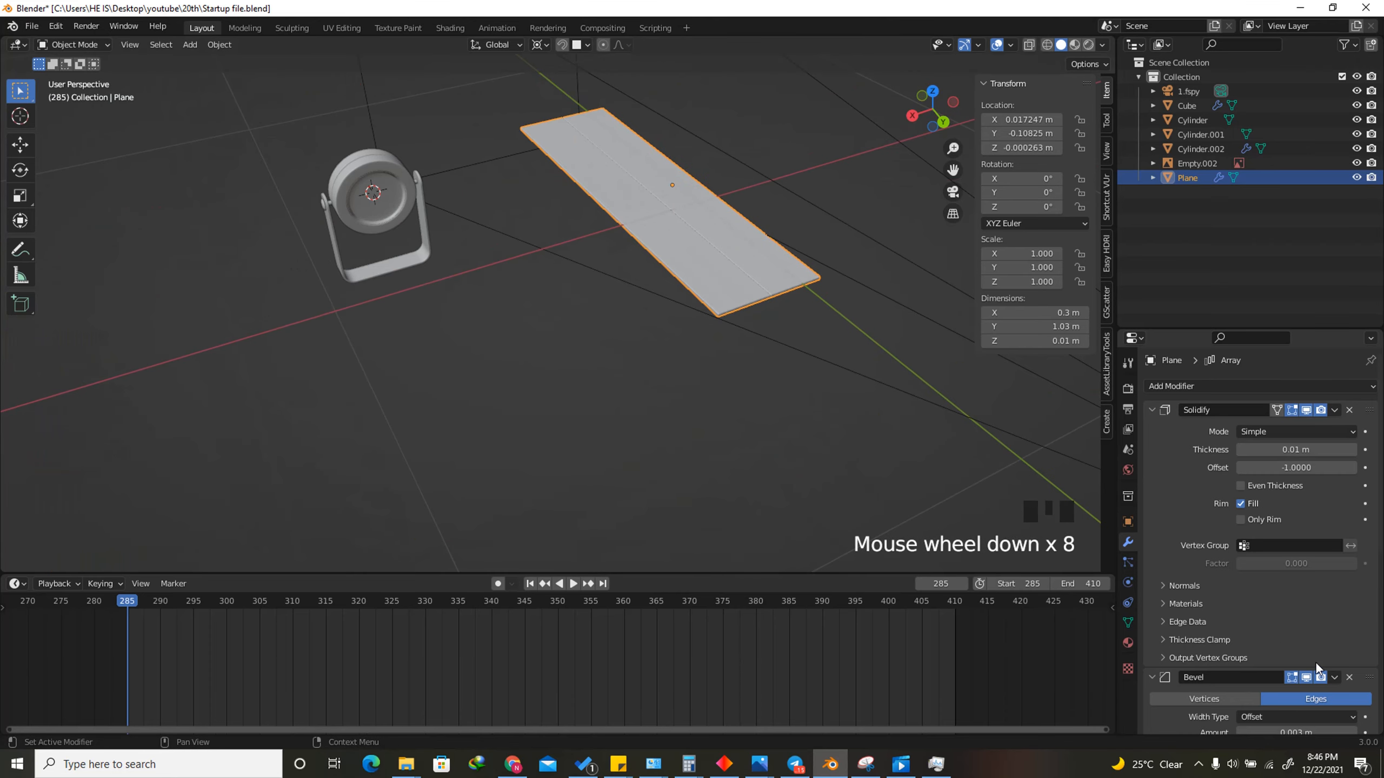
# Set the array's count to 9 so the planks form a floor
pyautogui.scroll(-5, 1340, 699)
pyautogui.scroll(-5, 1340, 700)
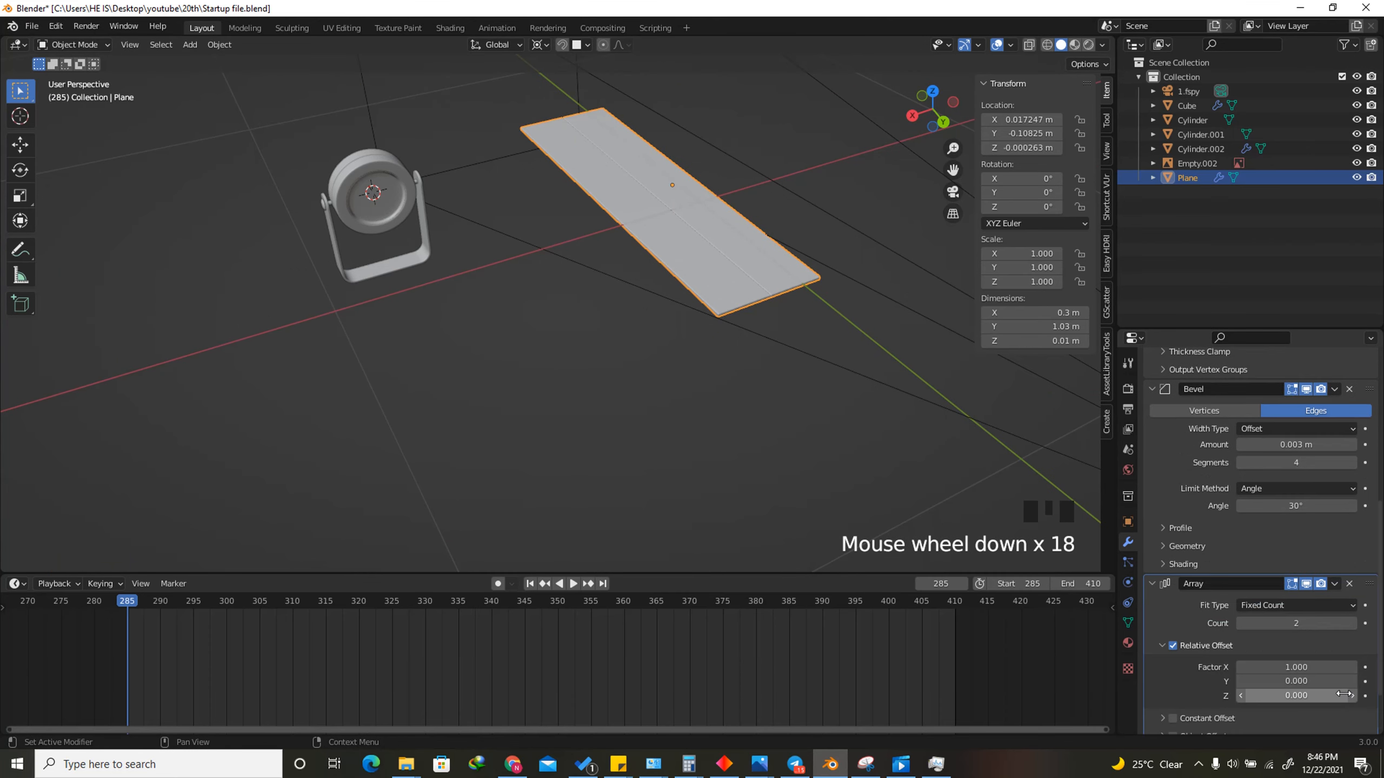
pyautogui.click(1350, 623)
pyautogui.click(1351, 623)
pyautogui.click(1350, 623)
pyautogui.click(1351, 623)
pyautogui.click(1351, 624)
pyautogui.click(1351, 623)
pyautogui.click(1350, 623)
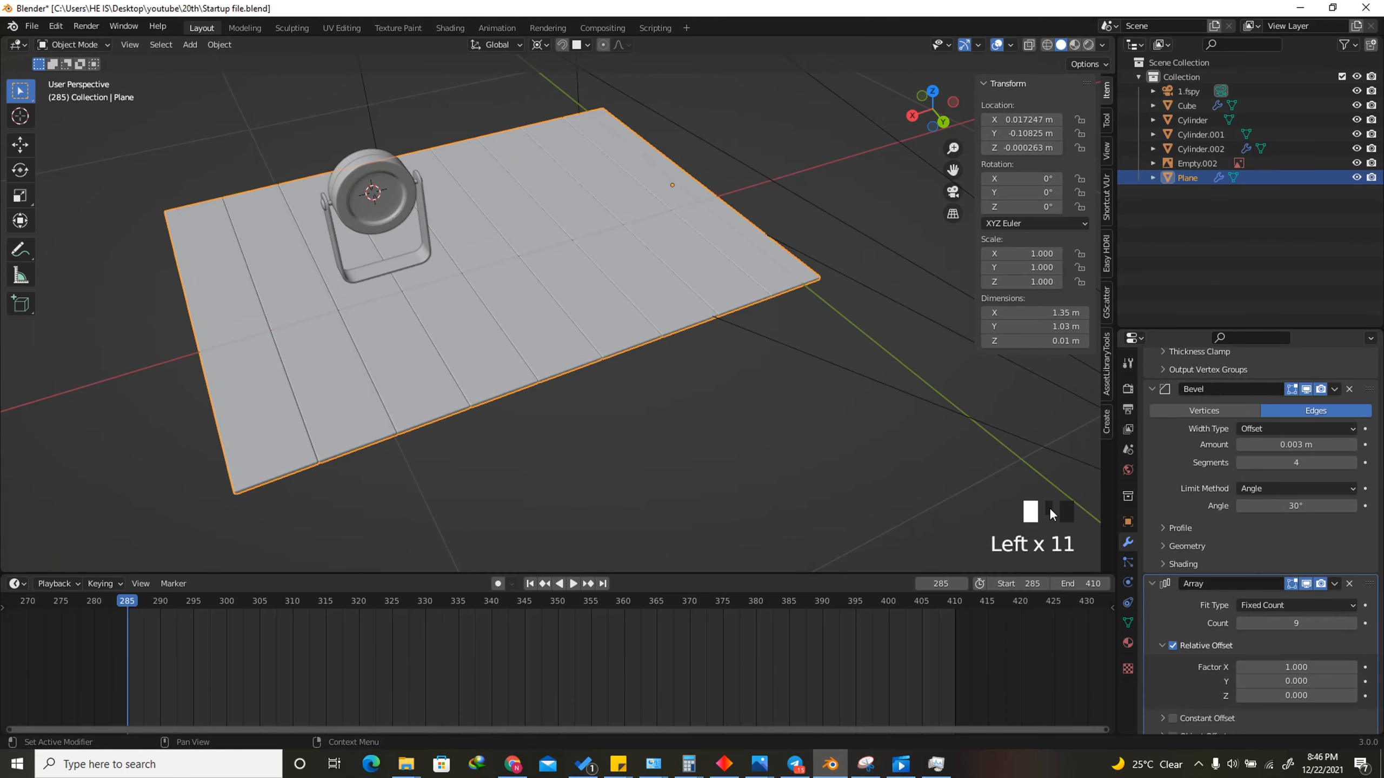
# In the camera view, move the plank floor about -0.467 m along the X axis to fill the frame
pyautogui.scroll(-4, 775, 387)
pyautogui.press('KP_0')
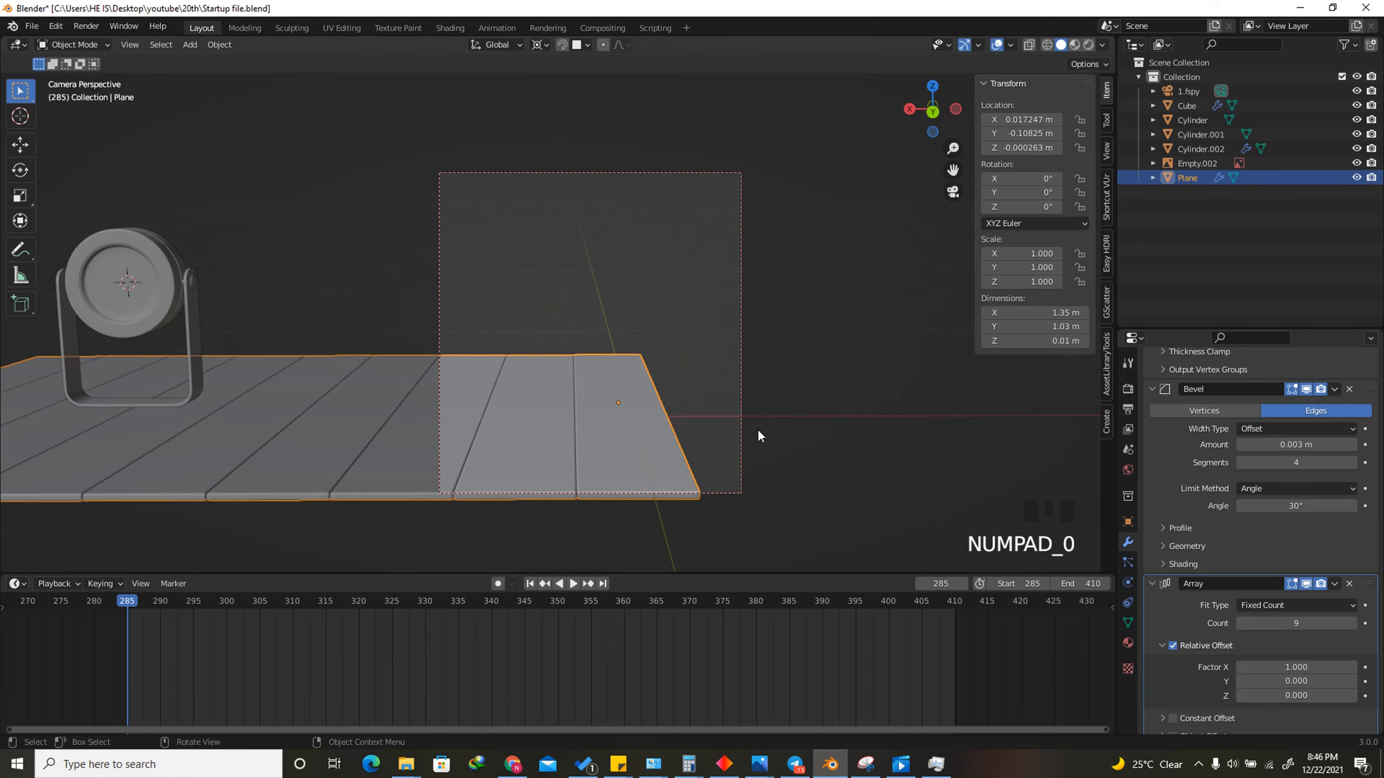
pyautogui.scroll(2, 620, 419)
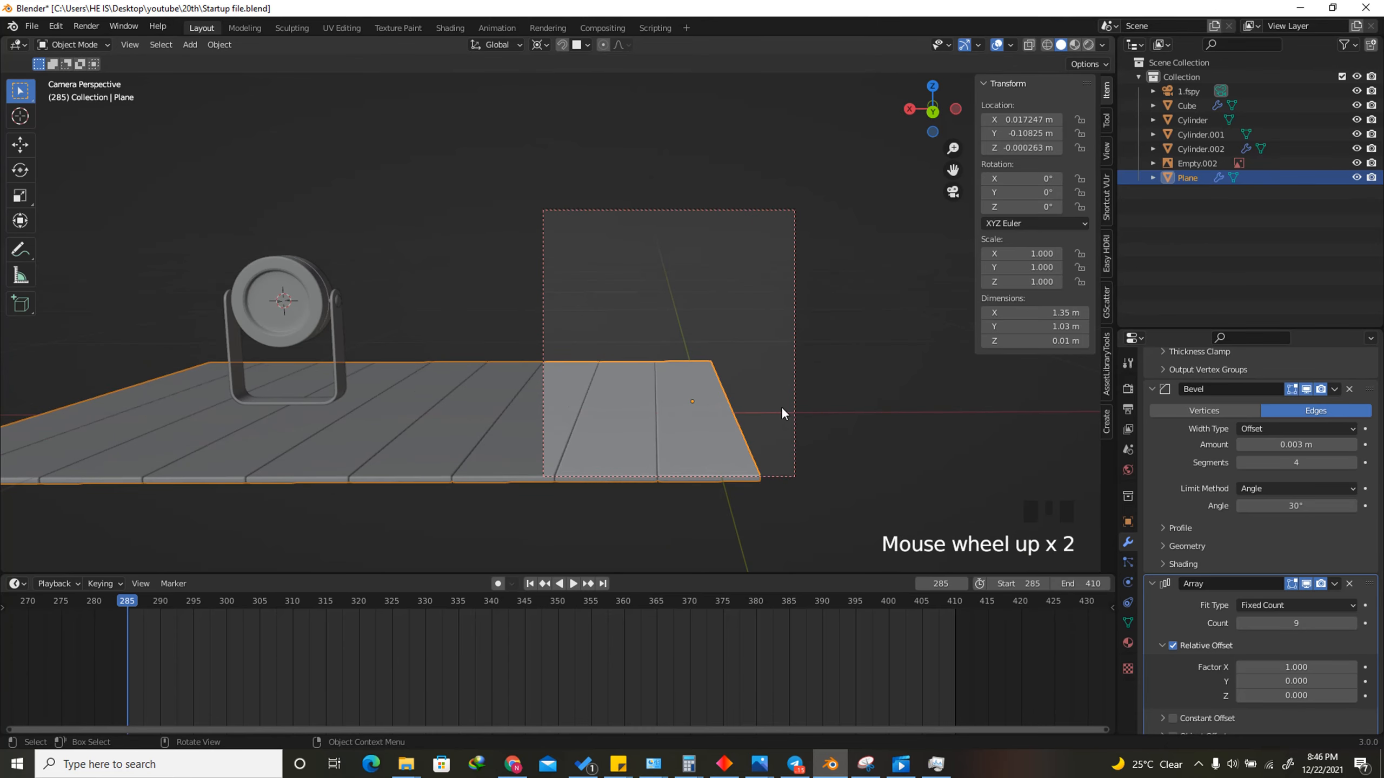
pyautogui.scroll(1, 779, 406)
pyautogui.press('g')
pyautogui.press('x')
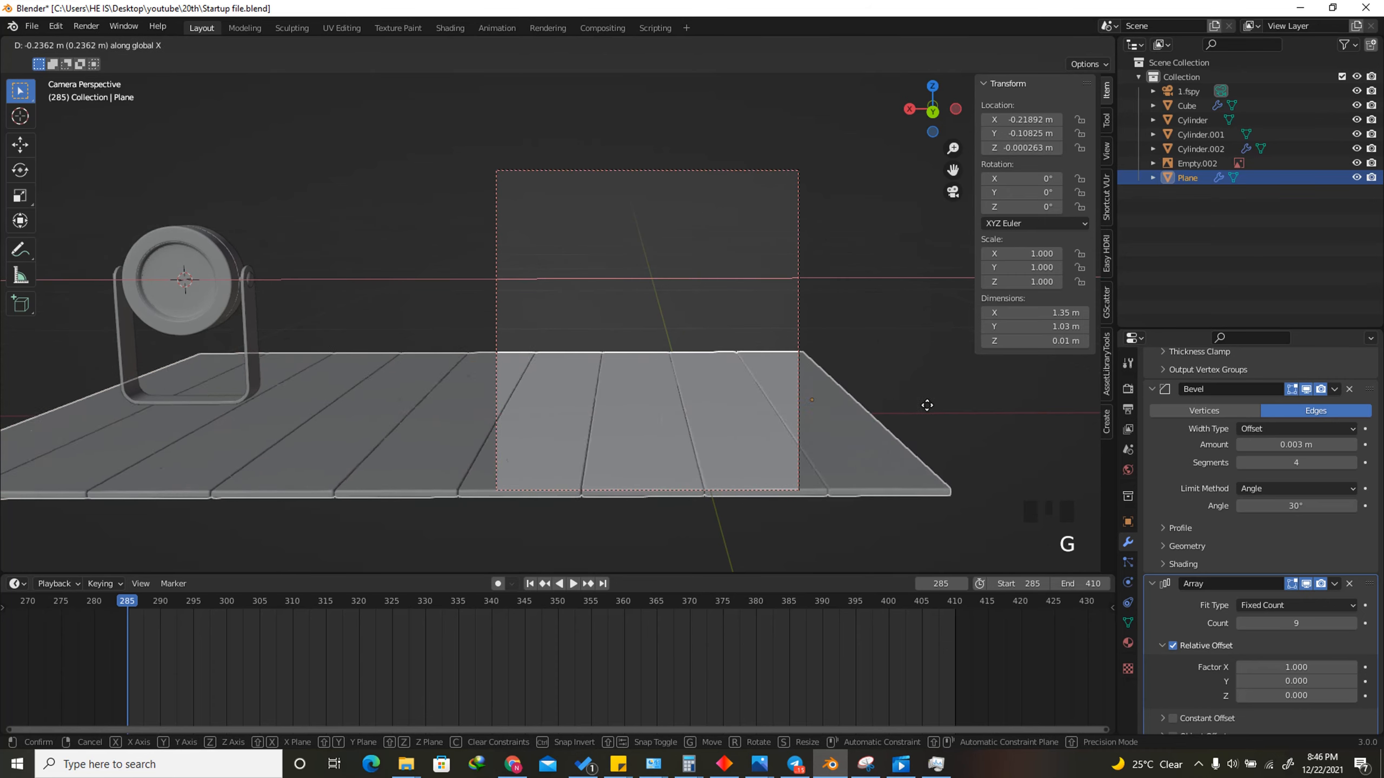
pyautogui.click(1072, 391)
# Place the 3D cursor on the plank floor and add a 2 m plane there
pyautogui.moveTo(932, 109); pyautogui.dragTo(1022, 149)
pyautogui.scroll(-4, 634, 377)
pyautogui.scroll(2, 640, 409)
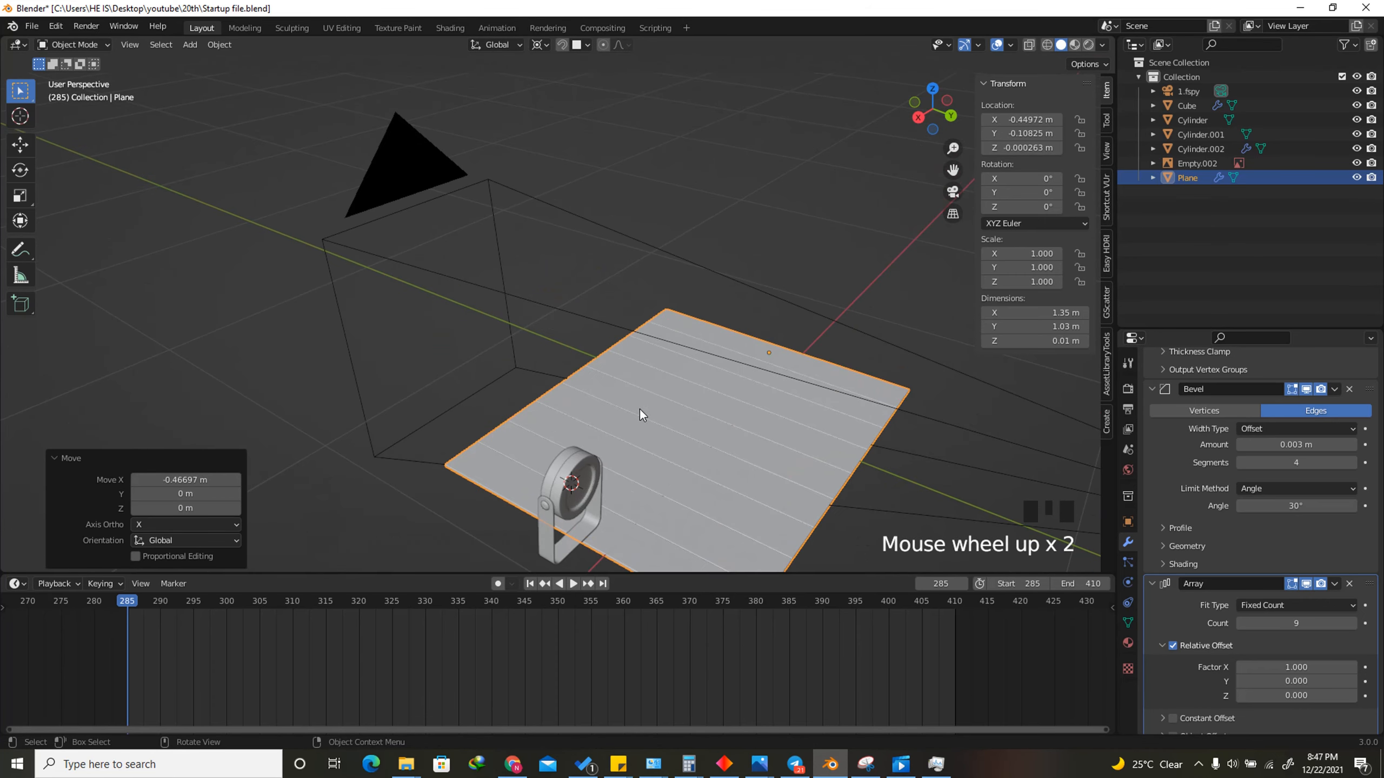
pyautogui.scroll(1, 651, 392)
pyautogui.keyDown('shift'); pyautogui.rightClick(645, 438); pyautogui.keyUp('shift')
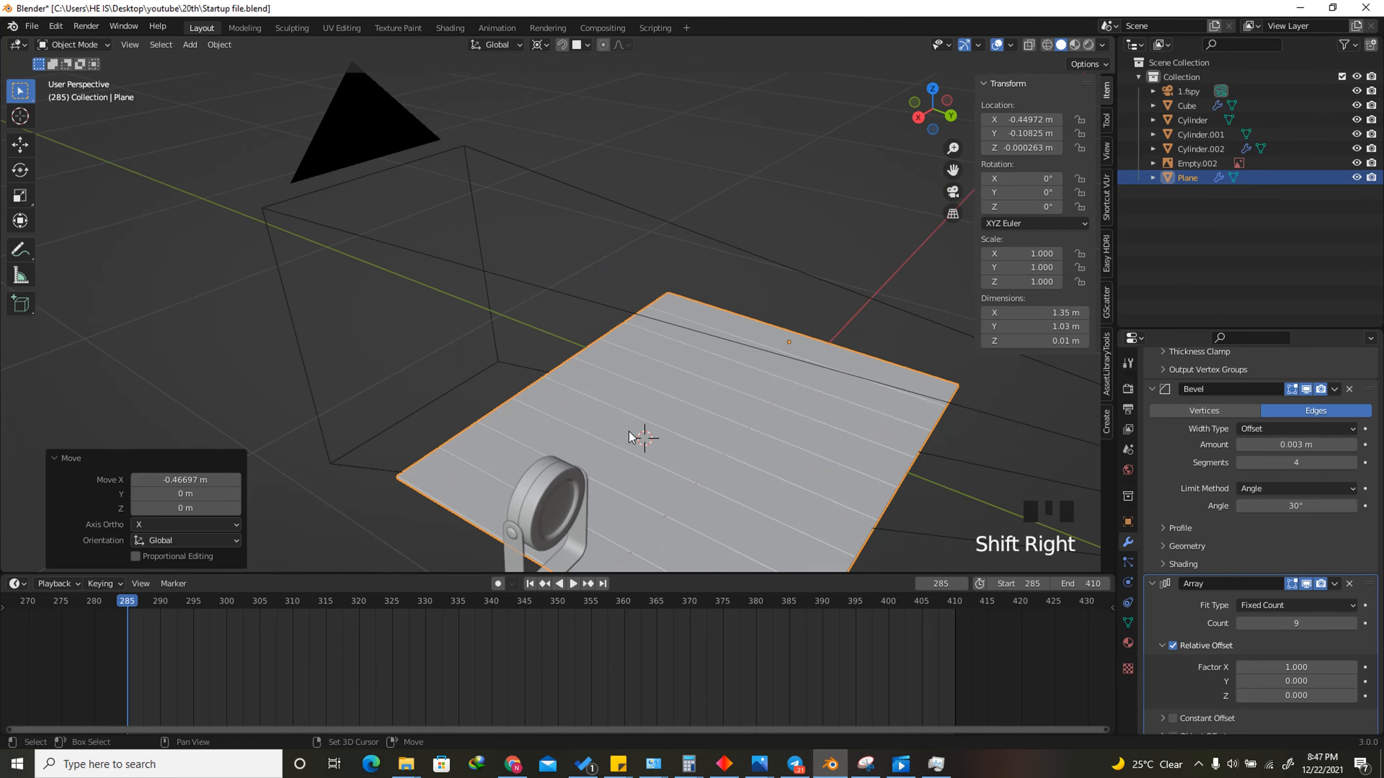
pyautogui.hotkey('shift', 'a')
pyautogui.moveTo(628, 431)
pyautogui.click(706, 432)
pyautogui.scroll(2, 698, 357)
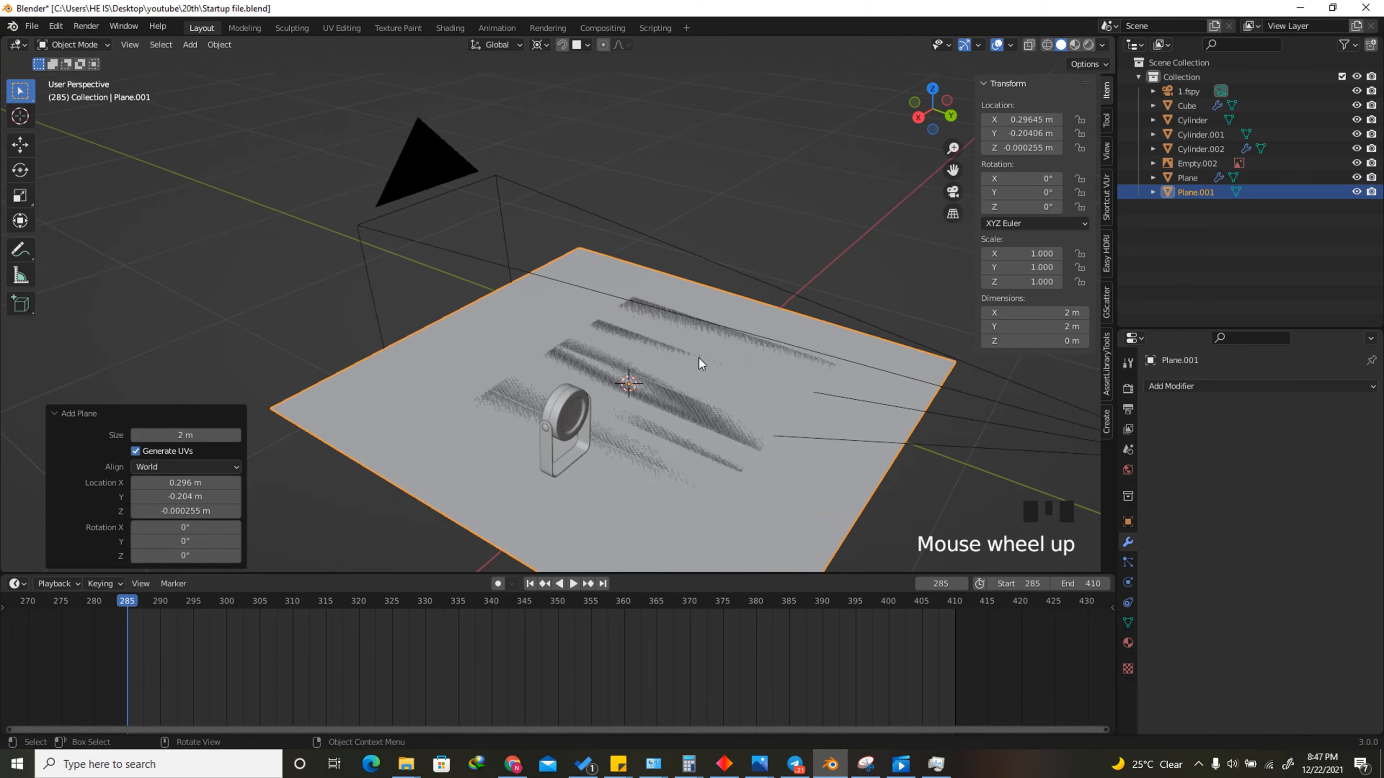
# Enable snapping and, in top view, move the new plane about 0.58 m along the Y axis
pyautogui.scroll(1, 698, 357)
pyautogui.click(932, 87)
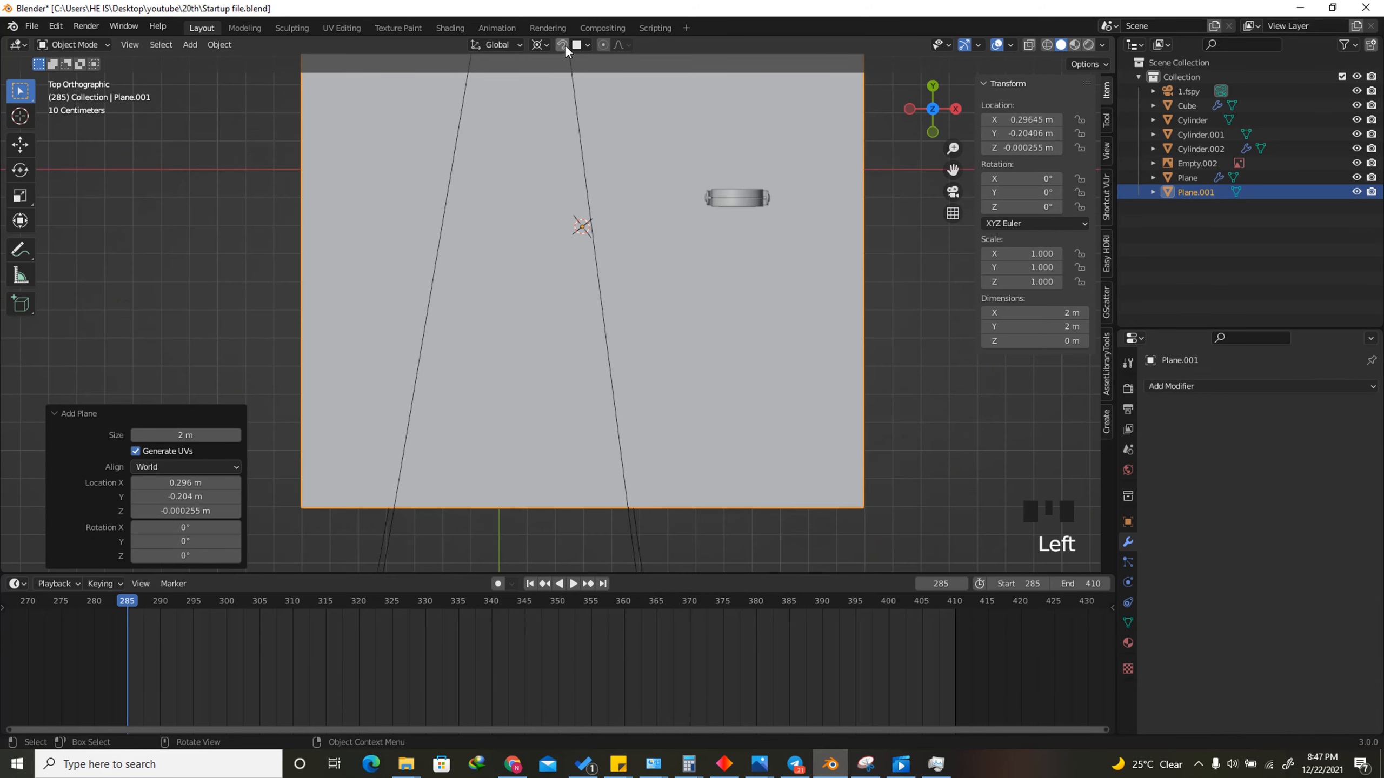
pyautogui.click(580, 44)
pyautogui.click(562, 42)
pyautogui.click(562, 42)
pyautogui.click(584, 44)
pyautogui.click(558, 116)
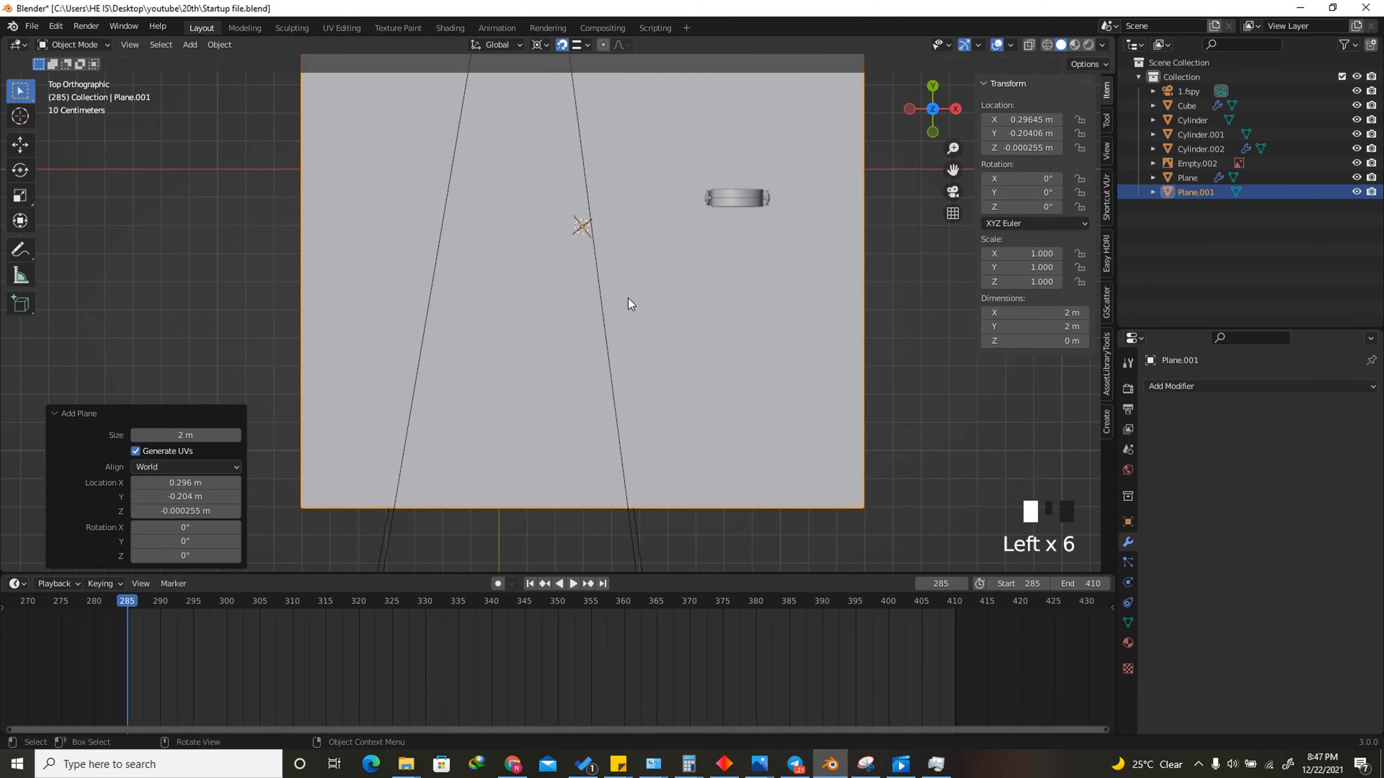
pyautogui.press('g')
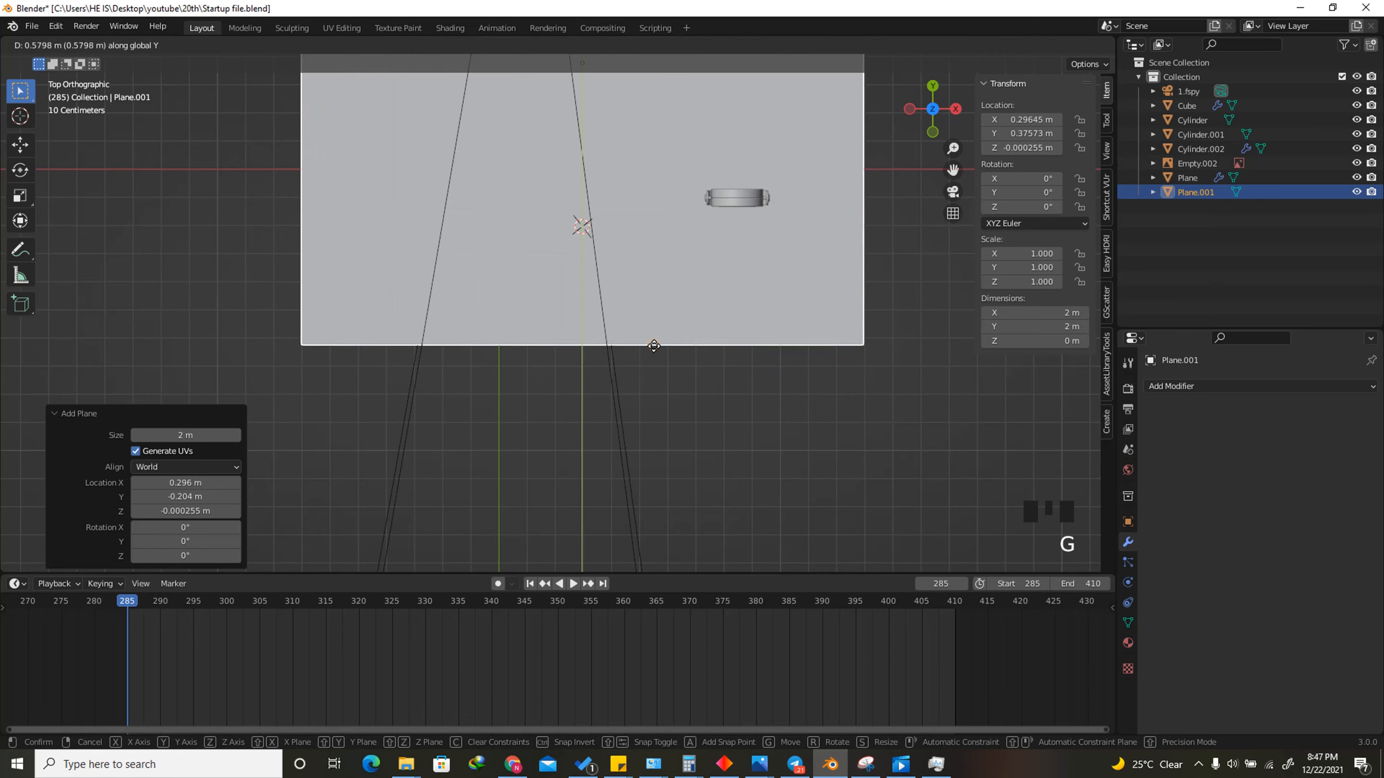
pyautogui.click(648, 346)
# In Edit Mode, extrude the new plane's back edge about 1.63 m up along Z to form a wall
pyautogui.scroll(-5, 648, 346)
pyautogui.moveTo(932, 109); pyautogui.dragTo(697, 491)
pyautogui.press('Tab')
pyautogui.scroll(2, 544, 308)
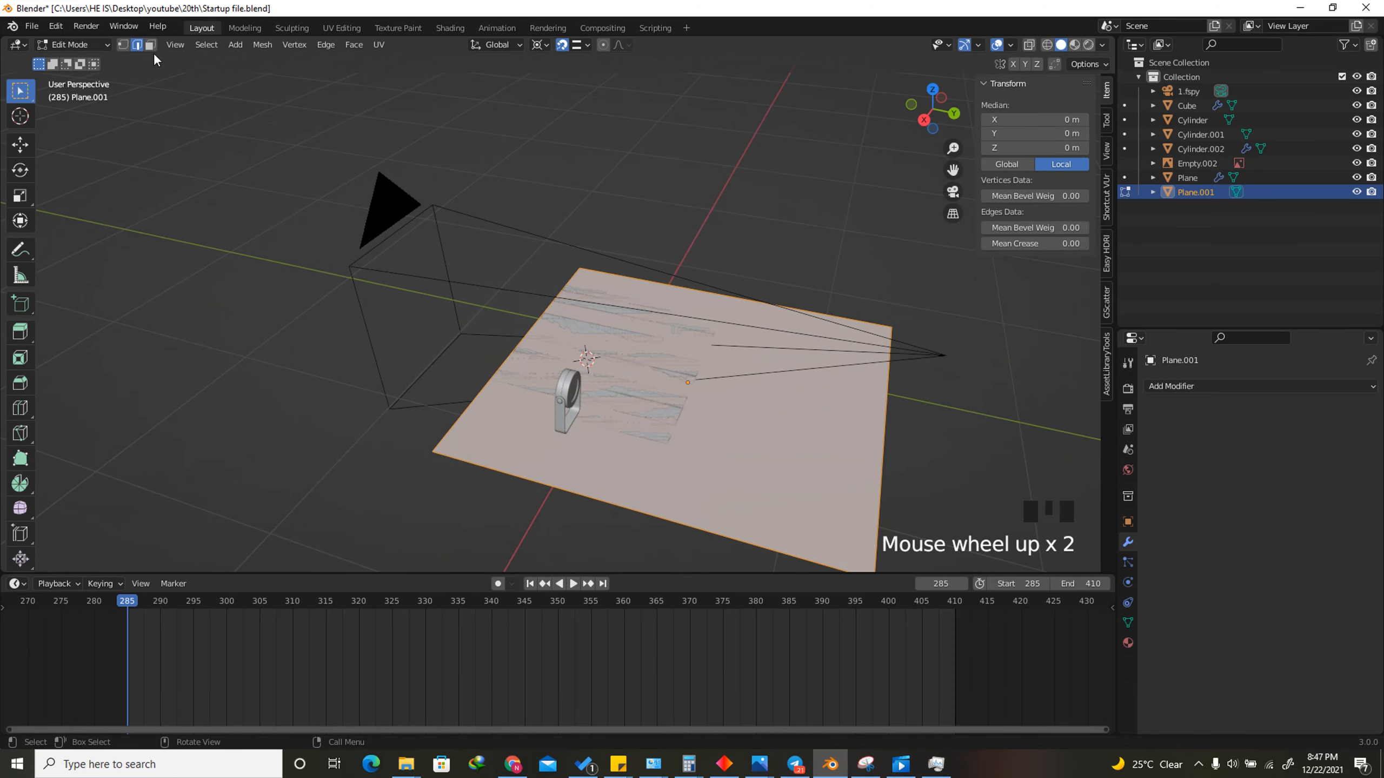
pyautogui.click(460, 393)
pyautogui.scroll(-2, 518, 404)
pyautogui.press('e')
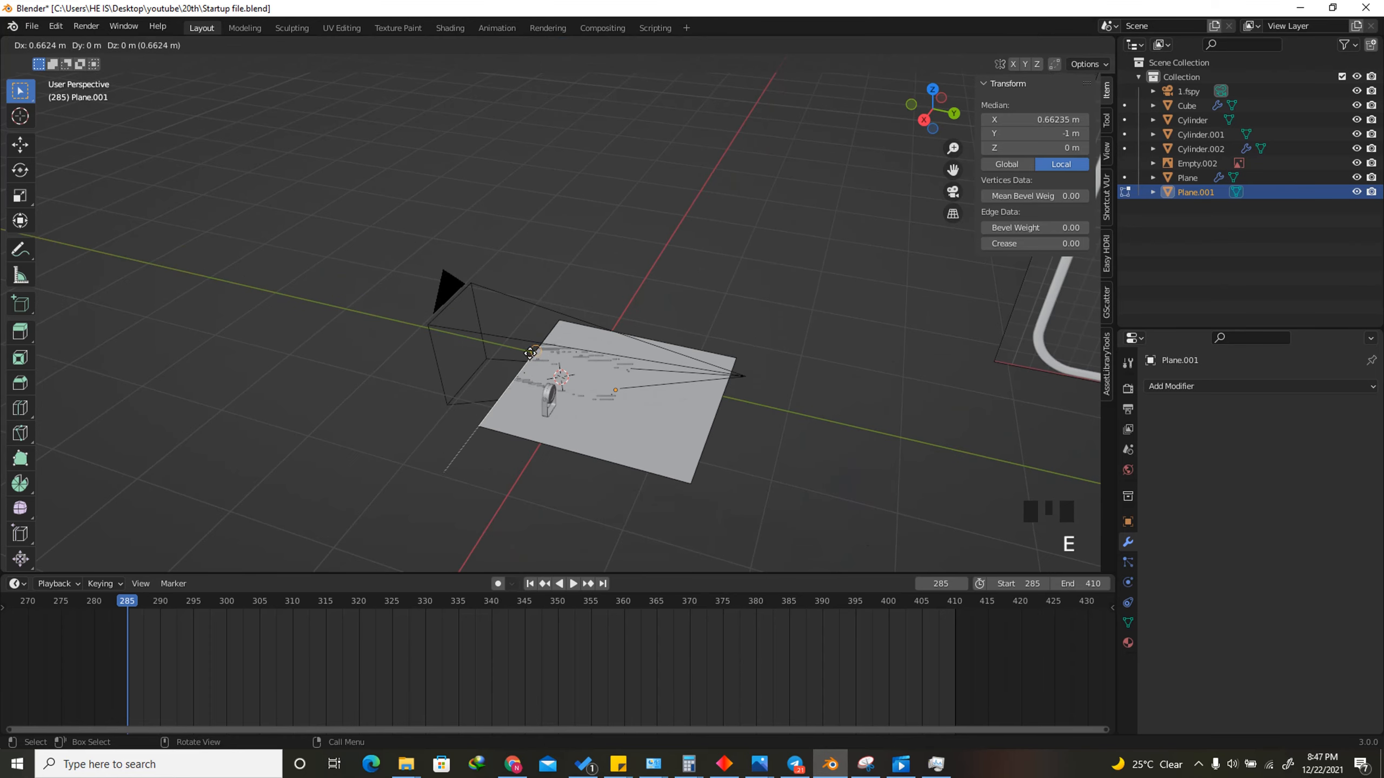
pyautogui.press('x')
pyautogui.press('z')
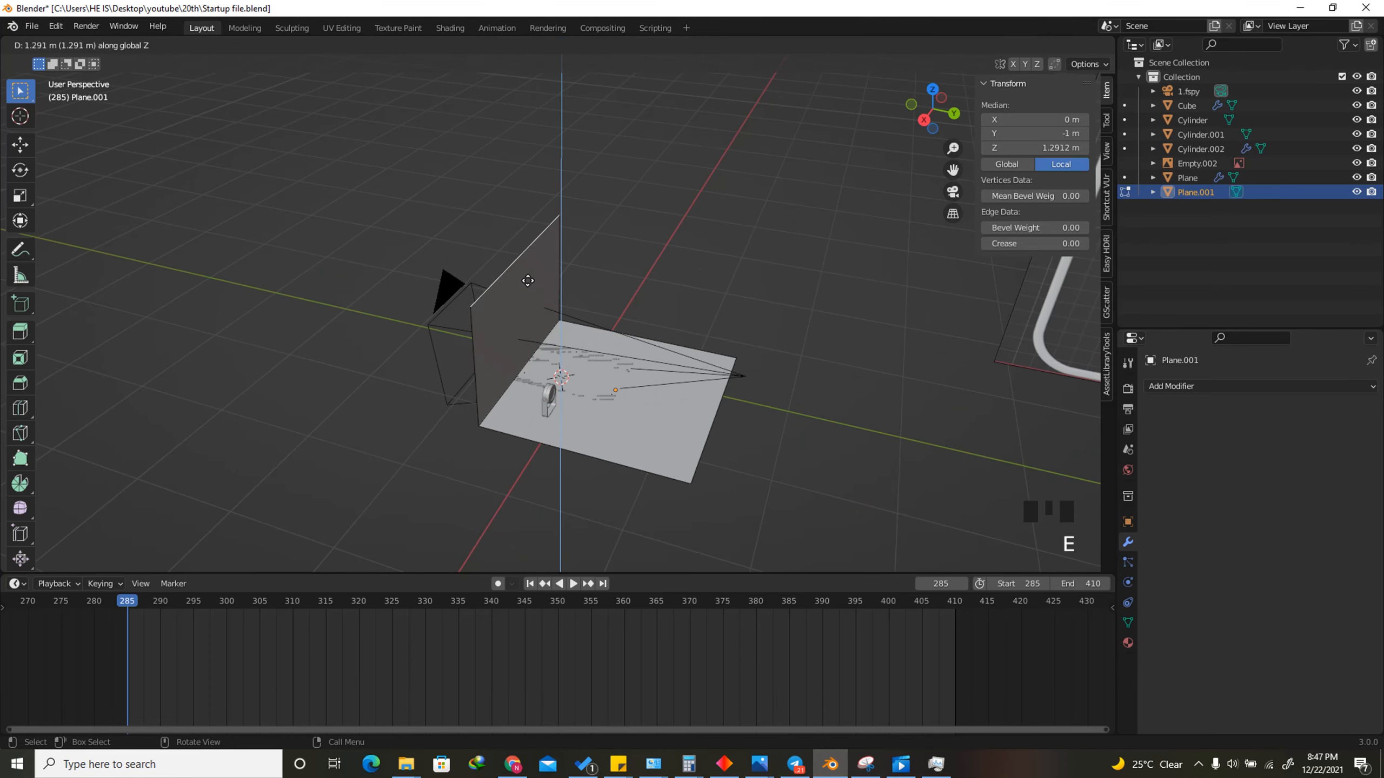
pyautogui.click(532, 266)
# Delete the horizontal face of the new plane, keeping only the upright wall
pyautogui.moveTo(532, 266); pyautogui.dragTo(208, 77, button='middle')
pyautogui.click(151, 46)
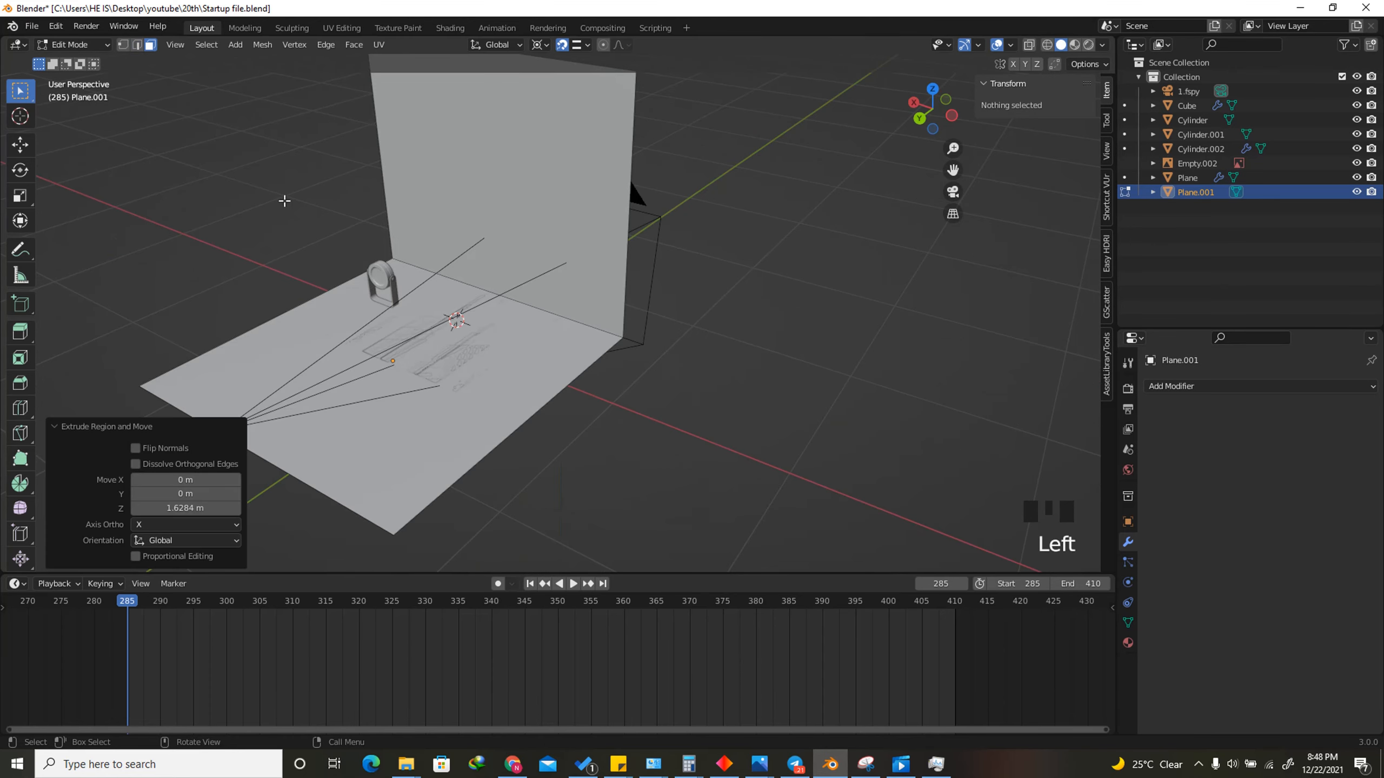
pyautogui.click(431, 453)
pyautogui.press('x')
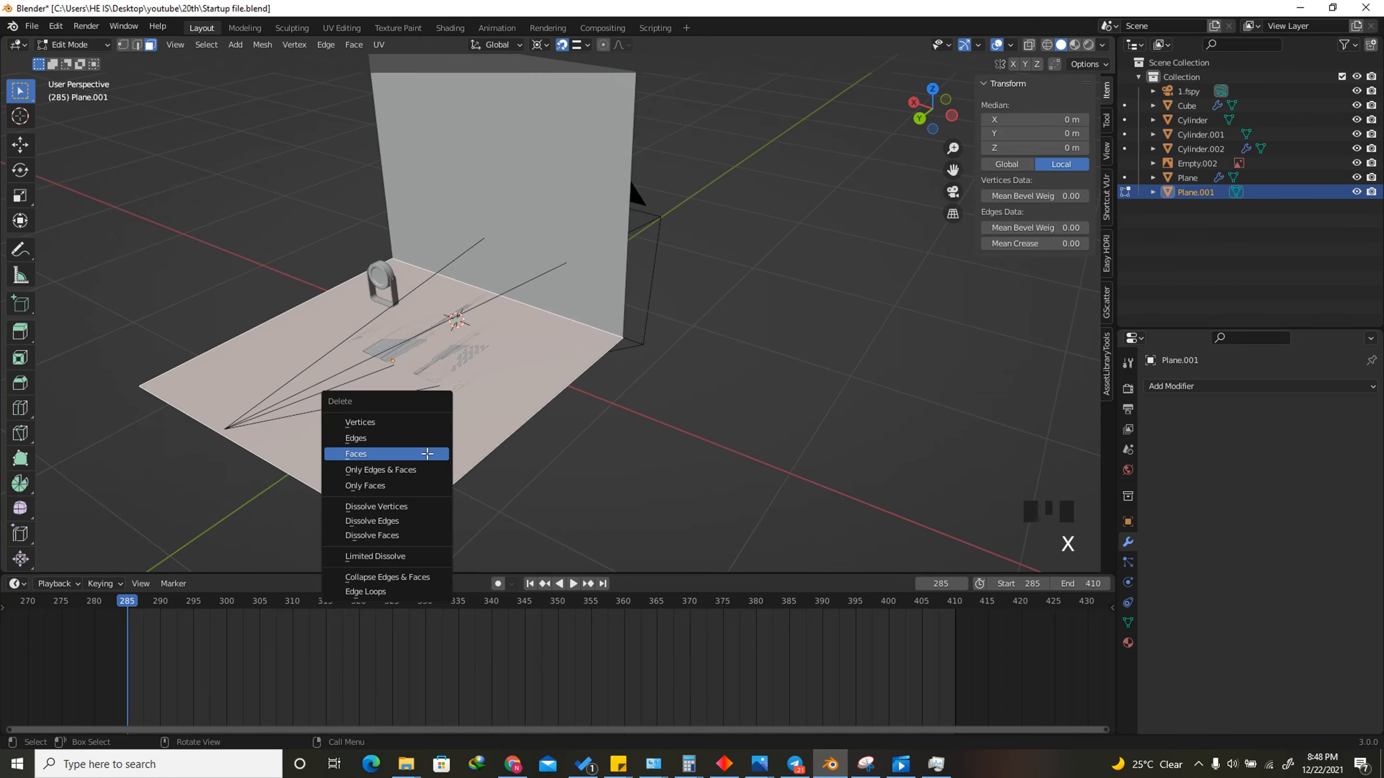
pyautogui.click(427, 454)
# Inset the upright wall face to create a narrow border around it
pyautogui.moveTo(933, 112); pyautogui.dragTo(935, 109)
pyautogui.scroll(1, 493, 284)
pyautogui.click(600, 227)
pyautogui.scroll(3, 630, 142)
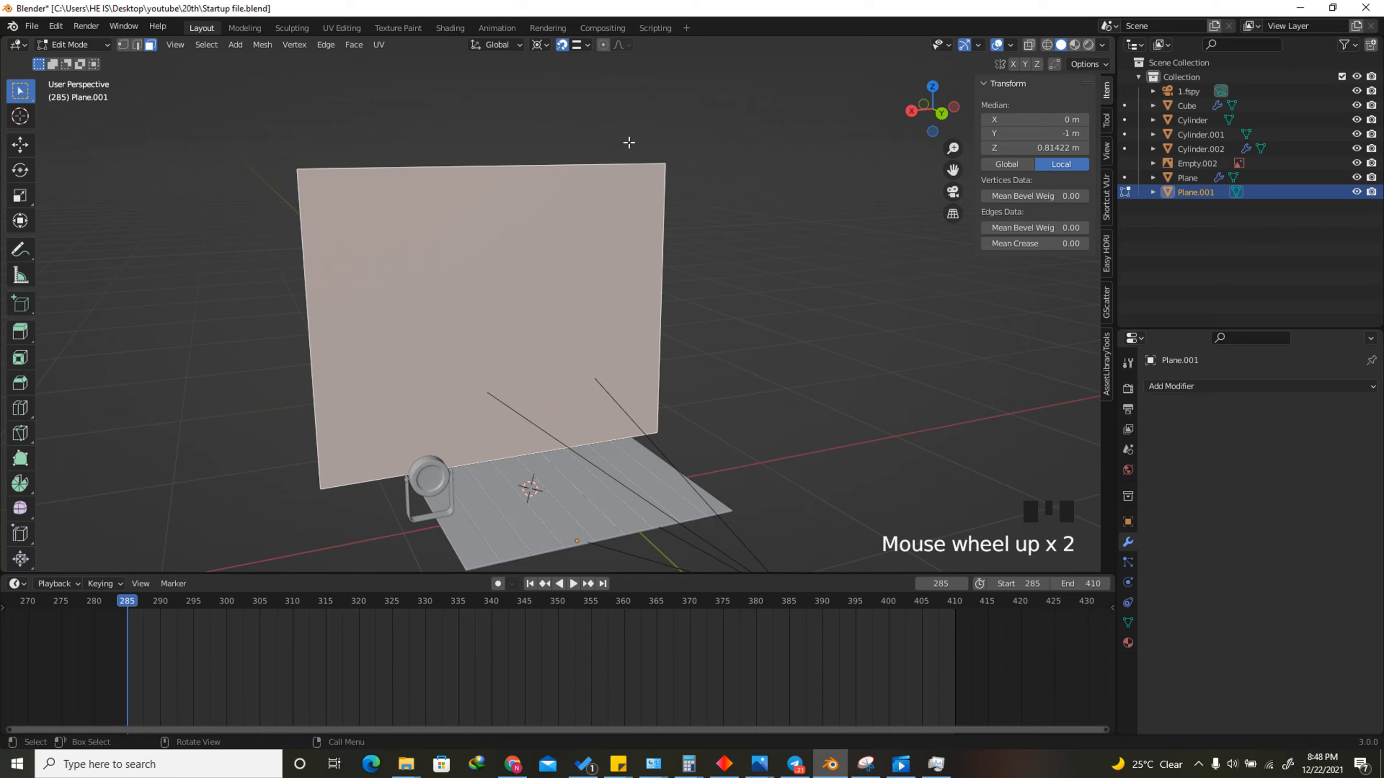
pyautogui.press('i')
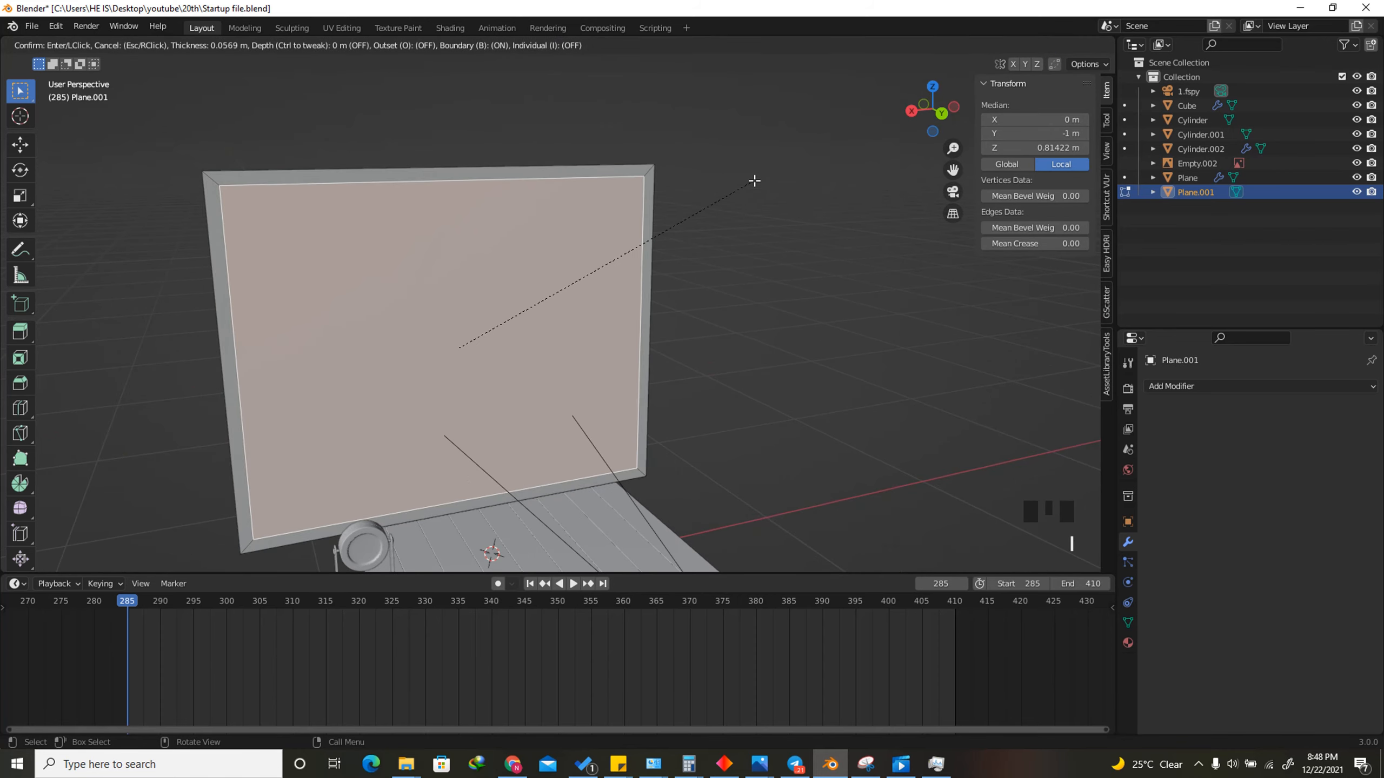
pyautogui.click(652, 242)
# Select the wall's border faces and extrude them forward about 0.048 m into a raised frame
pyautogui.keyDown('alt'); pyautogui.click(418, 205); pyautogui.keyUp('alt')
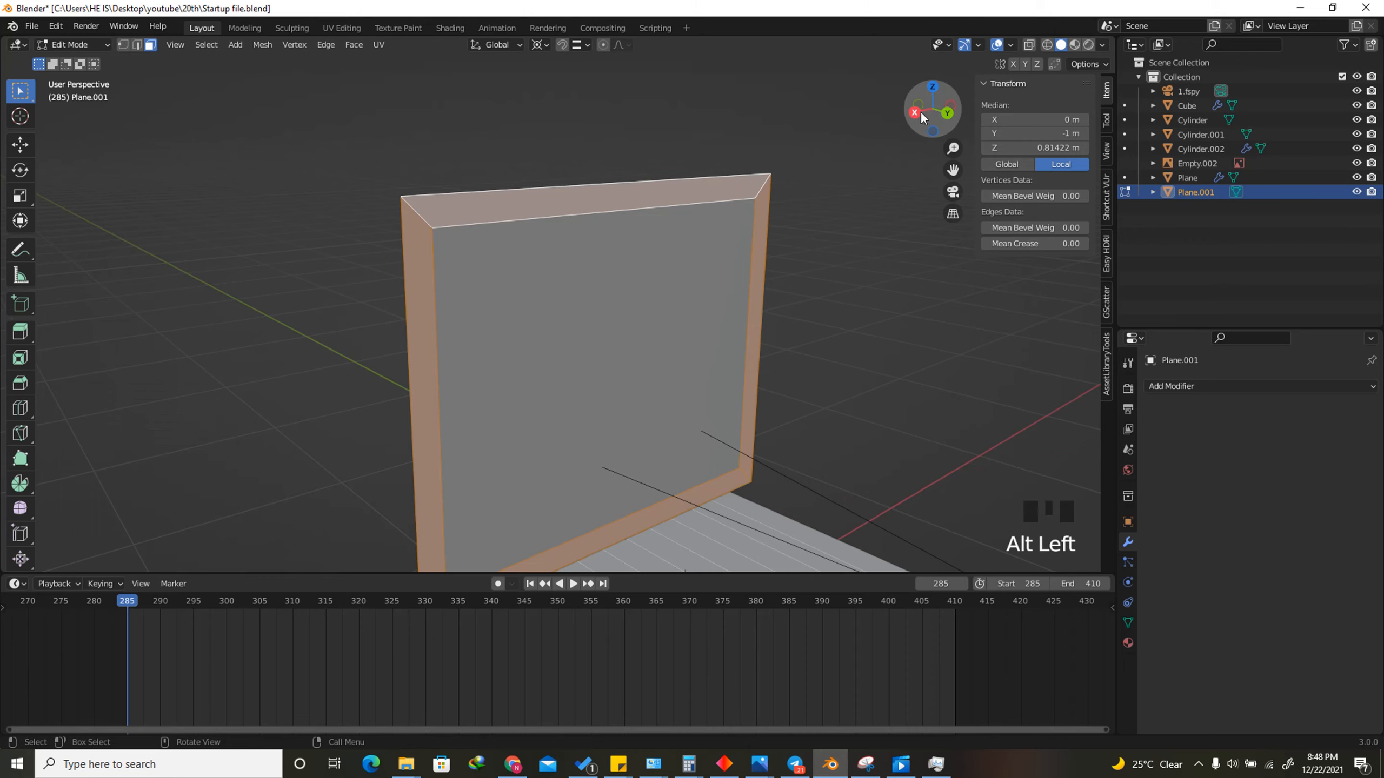
pyautogui.moveTo(920, 118); pyautogui.dragTo(760, 151)
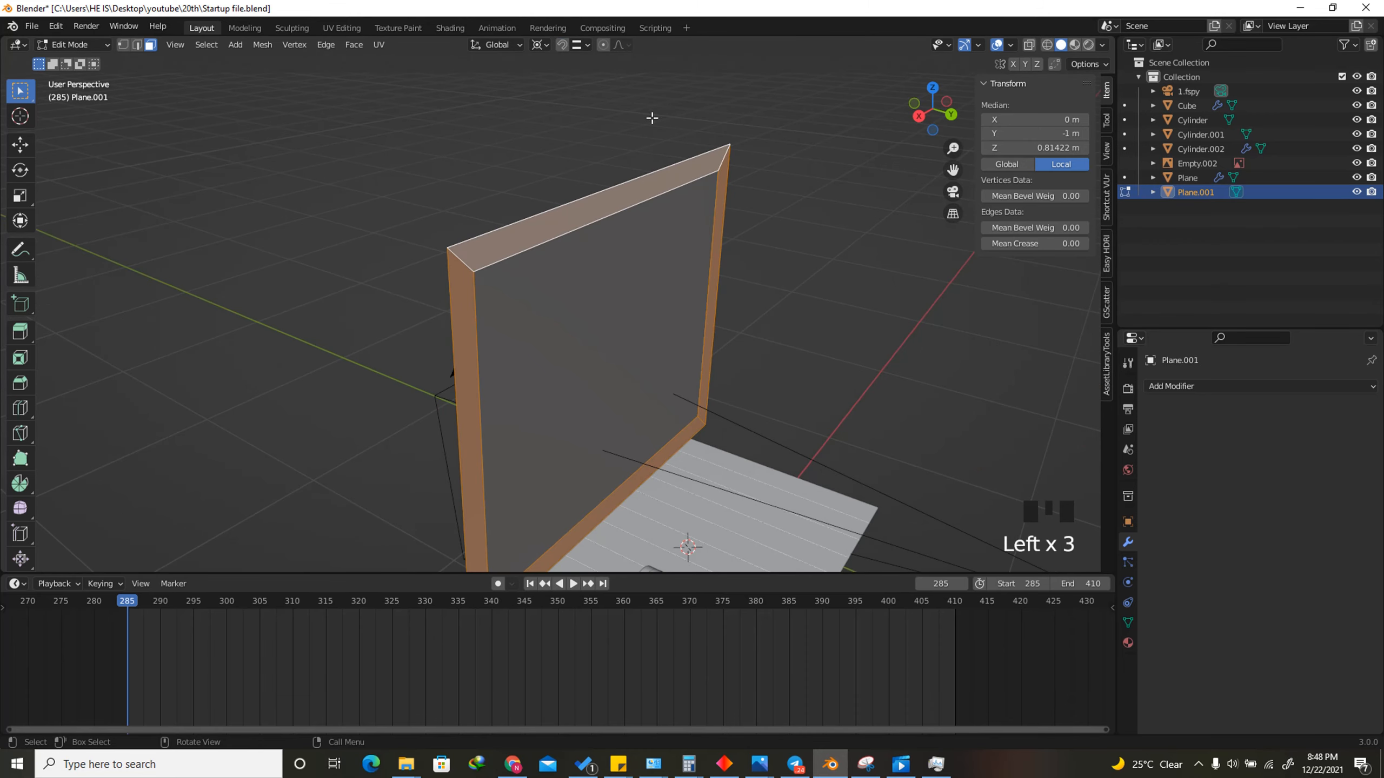
pyautogui.scroll(2, 538, 120)
pyautogui.press('e')
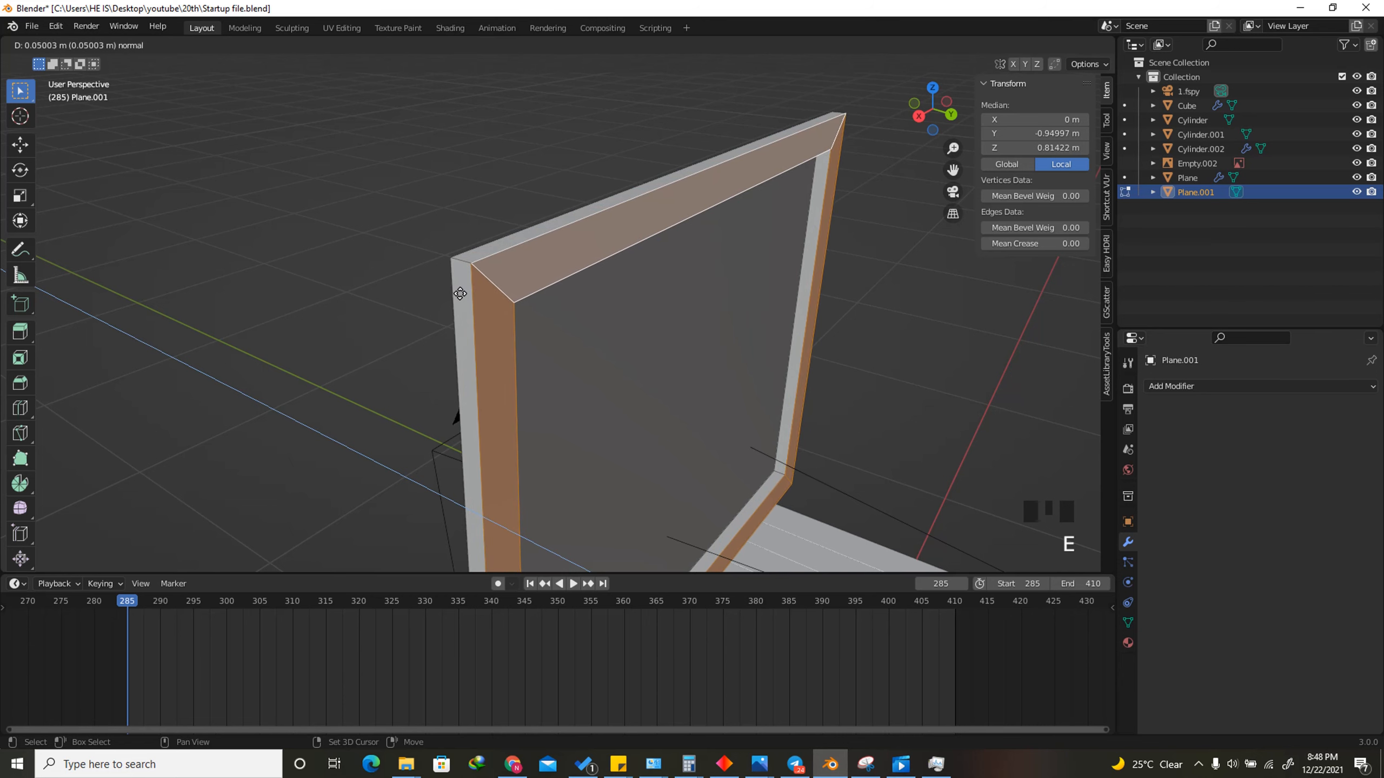
pyautogui.click(453, 289)
# Add two centred loop cuts around the front faces of the raised frame
pyautogui.hotkey('ctrl', 'r')
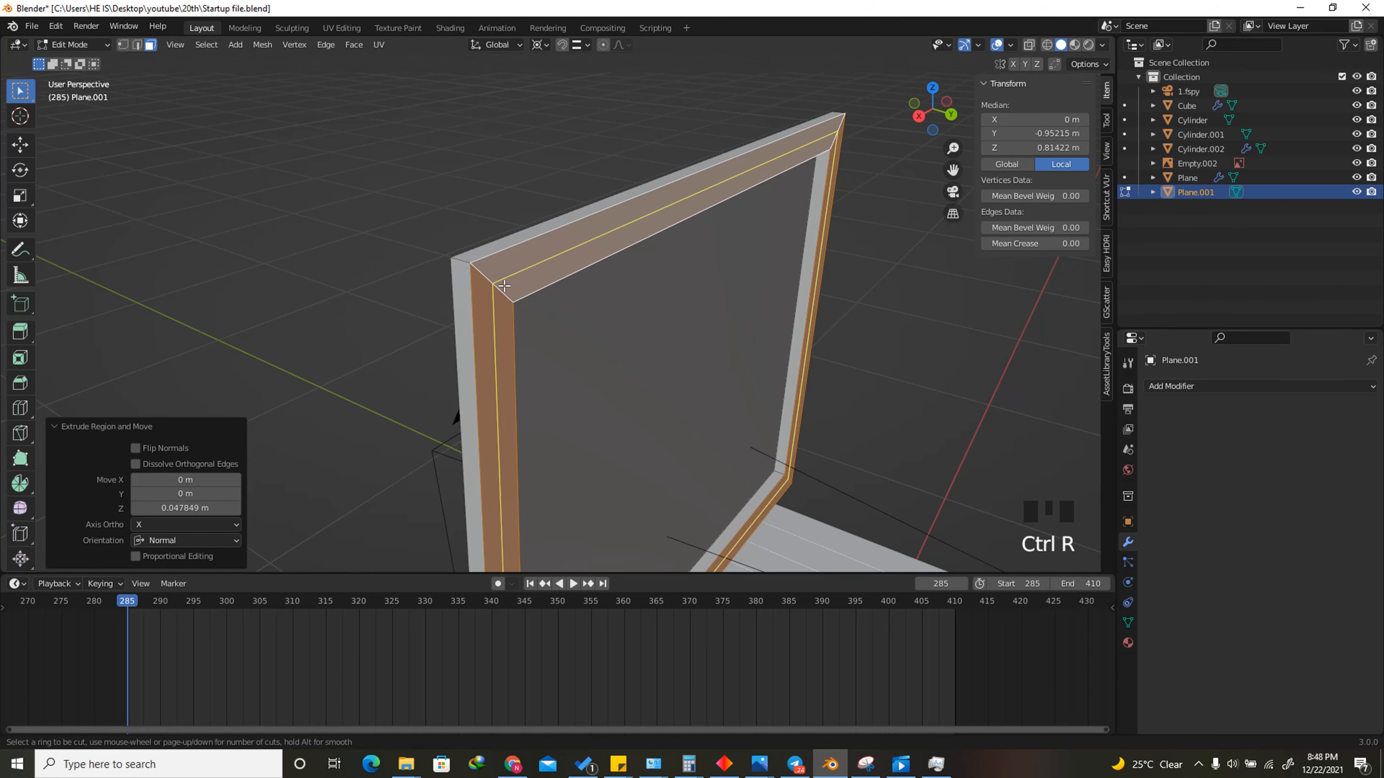
pyautogui.scroll(1, 504, 285)
pyautogui.click(504, 285)
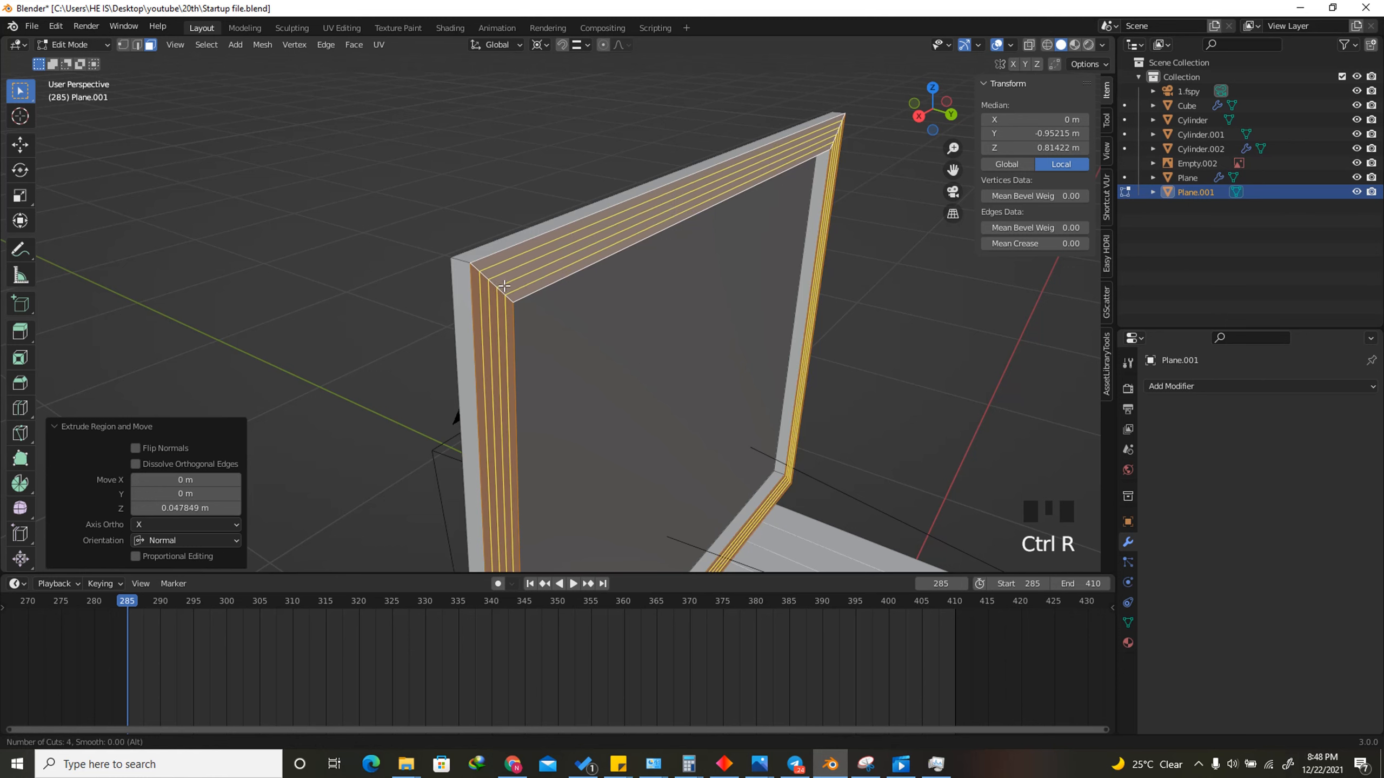
pyautogui.rightClick(504, 285)
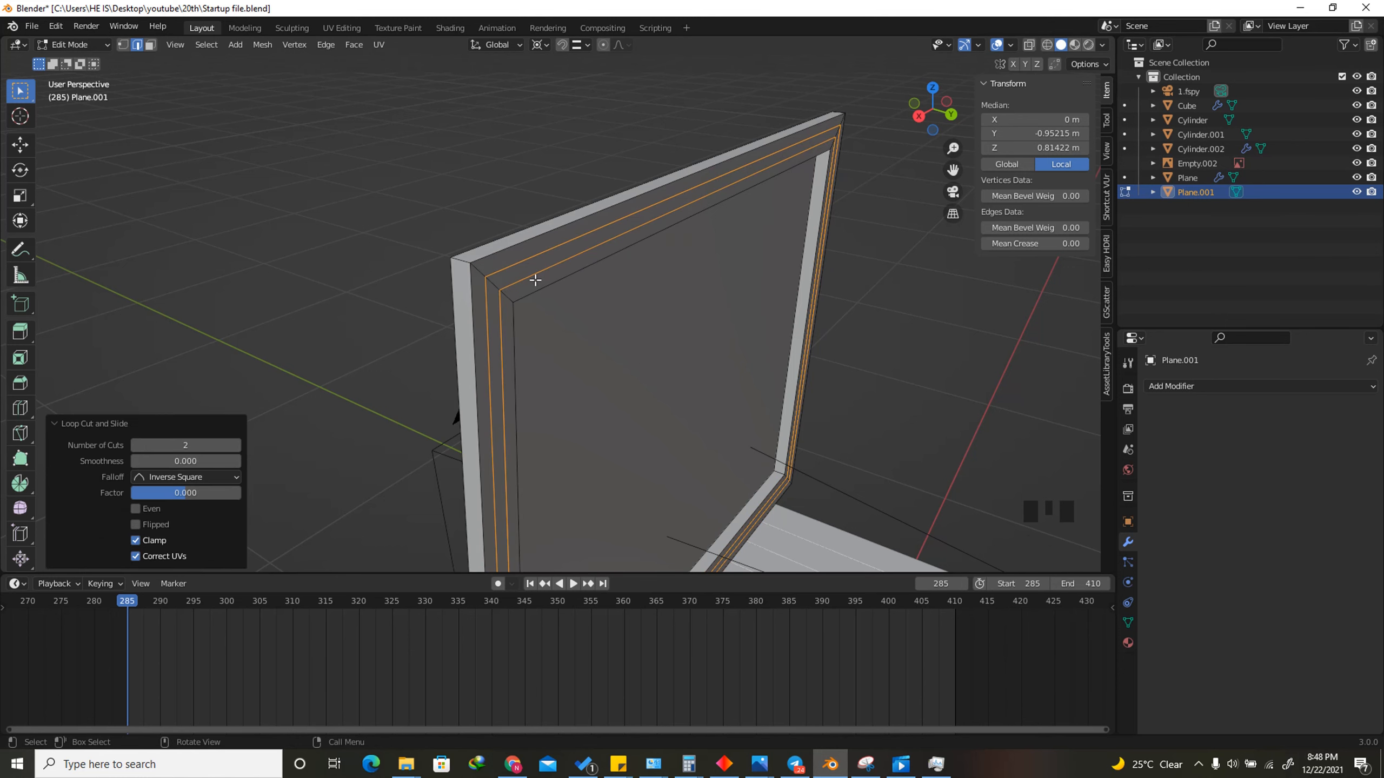
pyautogui.scroll(2, 466, 268)
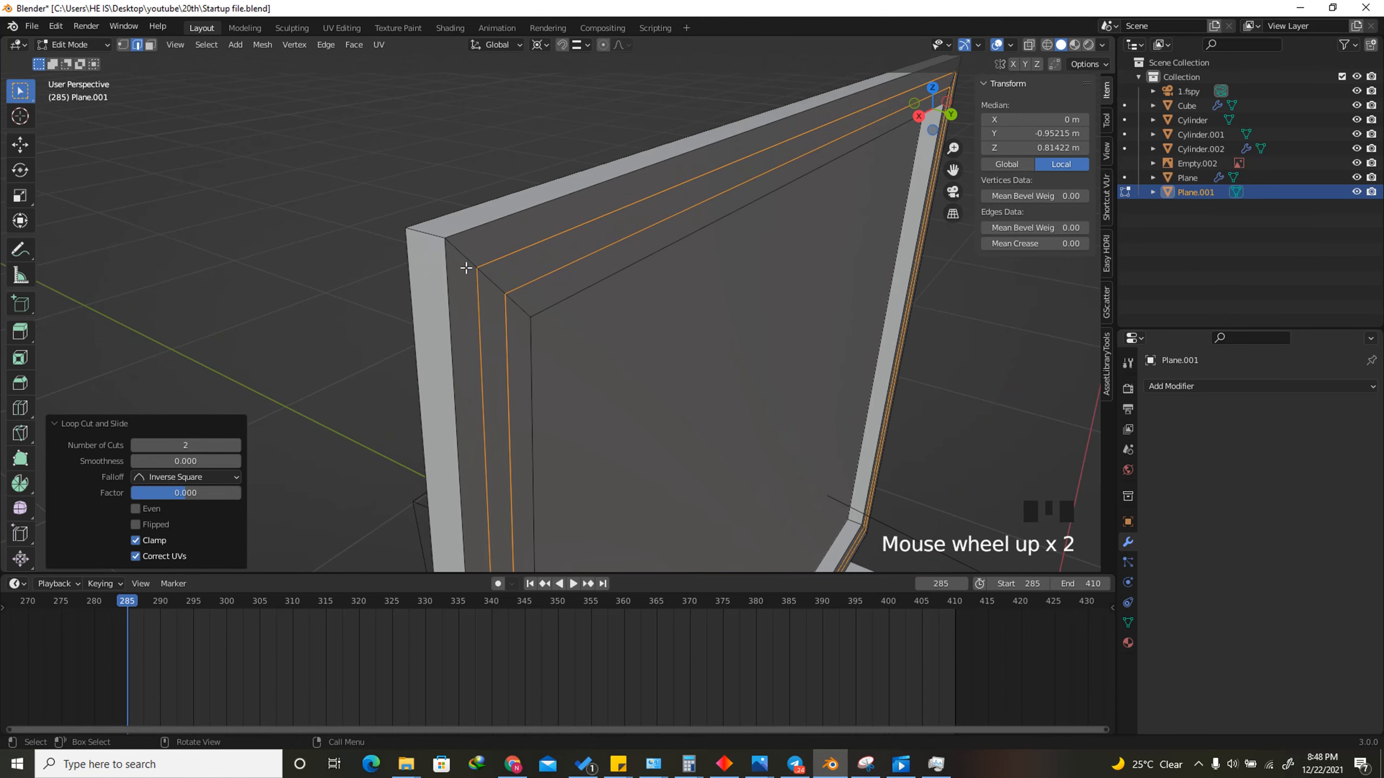
# Select the middle face loop around the front of the wall frame and extrude it forward about 0.0165 m
pyautogui.keyDown('alt'); pyautogui.click(496, 280); pyautogui.keyUp('alt')
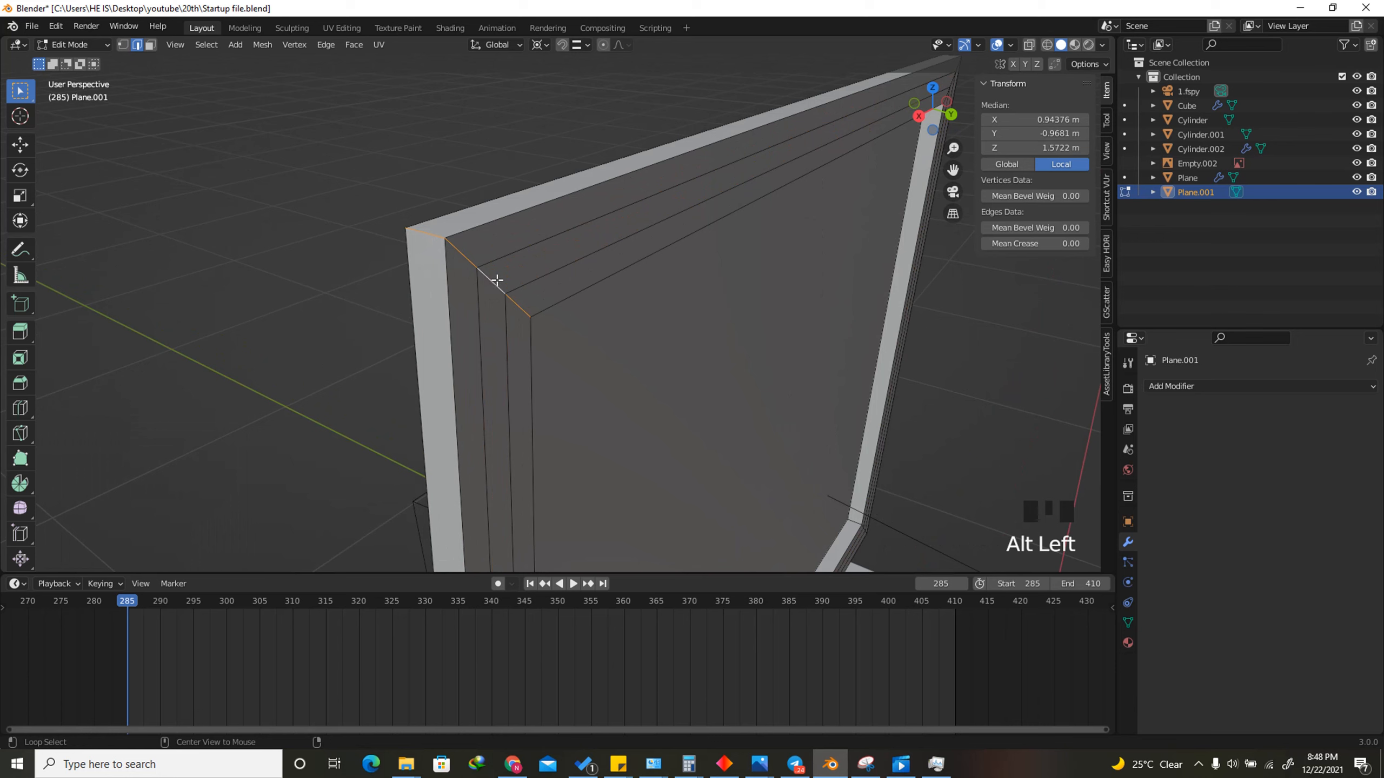
pyautogui.click(152, 46)
pyautogui.keyDown('alt'); pyautogui.click(492, 283); pyautogui.keyUp('alt')
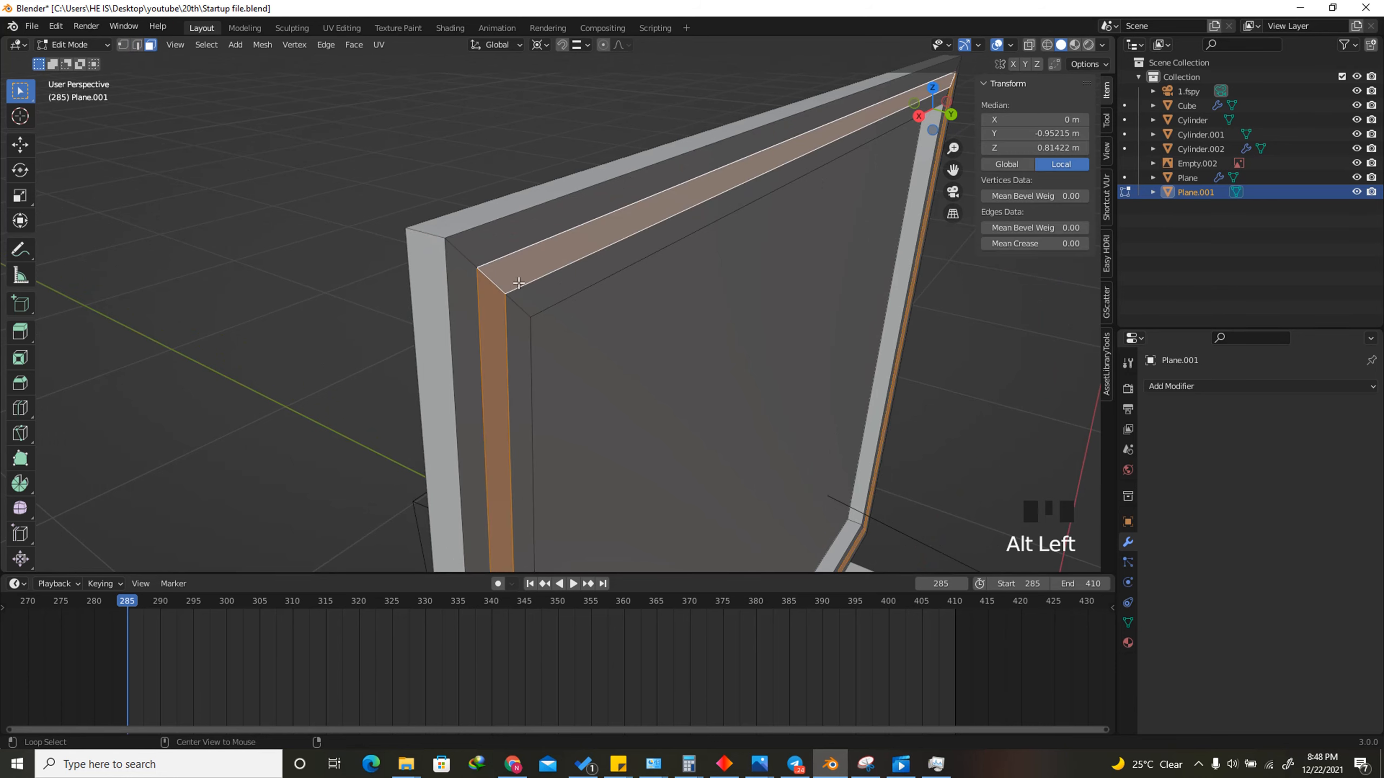
pyautogui.scroll(-3, 492, 283)
pyautogui.scroll(3, 523, 262)
pyautogui.press('e')
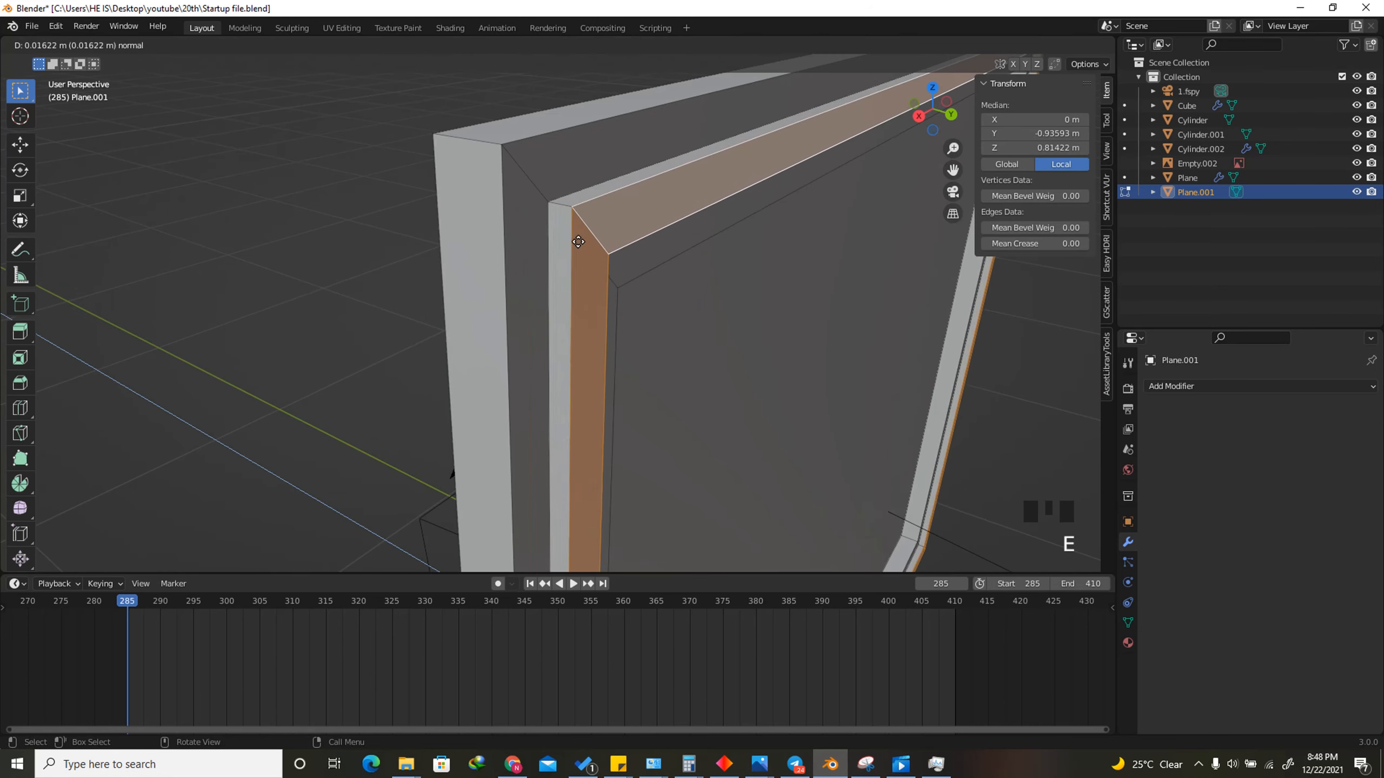
pyautogui.click(578, 242)
pyautogui.scroll(-4, 541, 188)
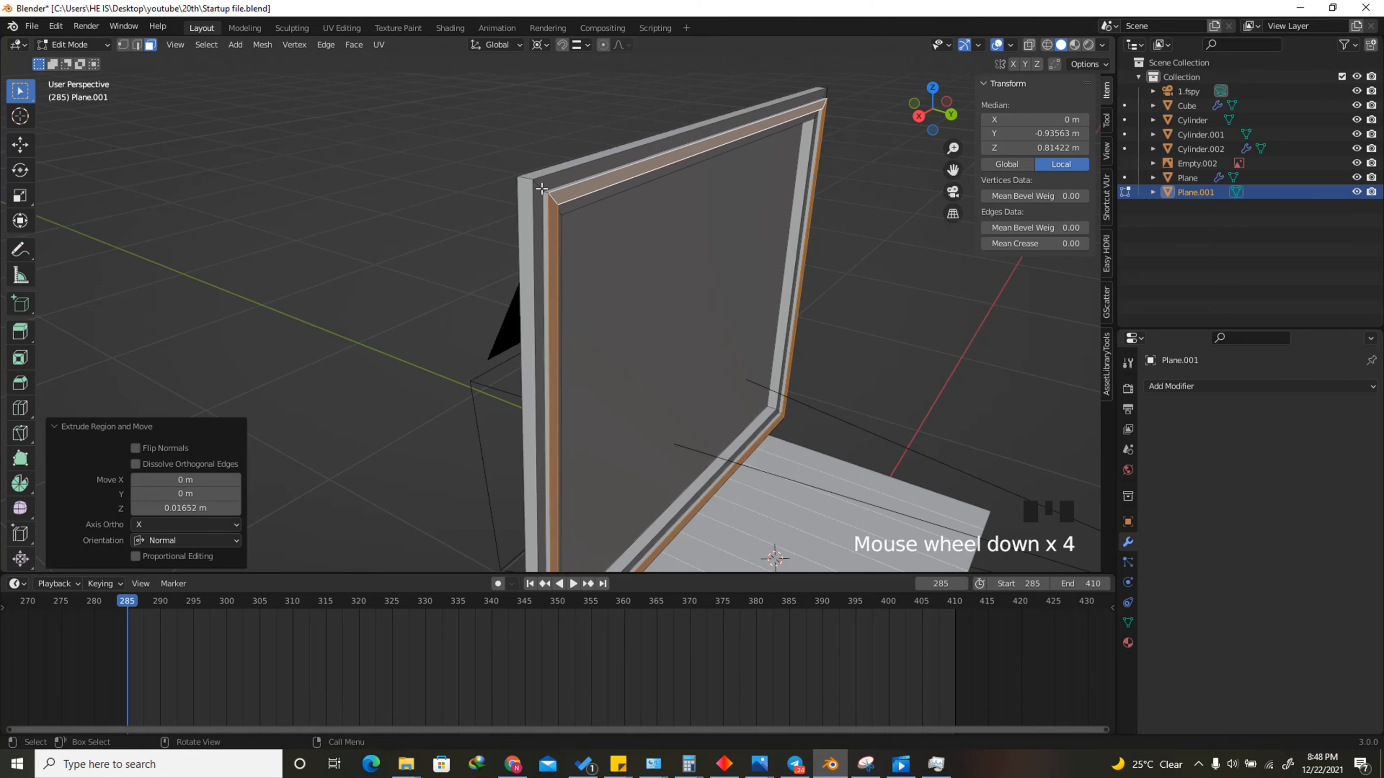
# Add a Bevel modifier with 2 segments to the wall frame
pyautogui.press('Tab')
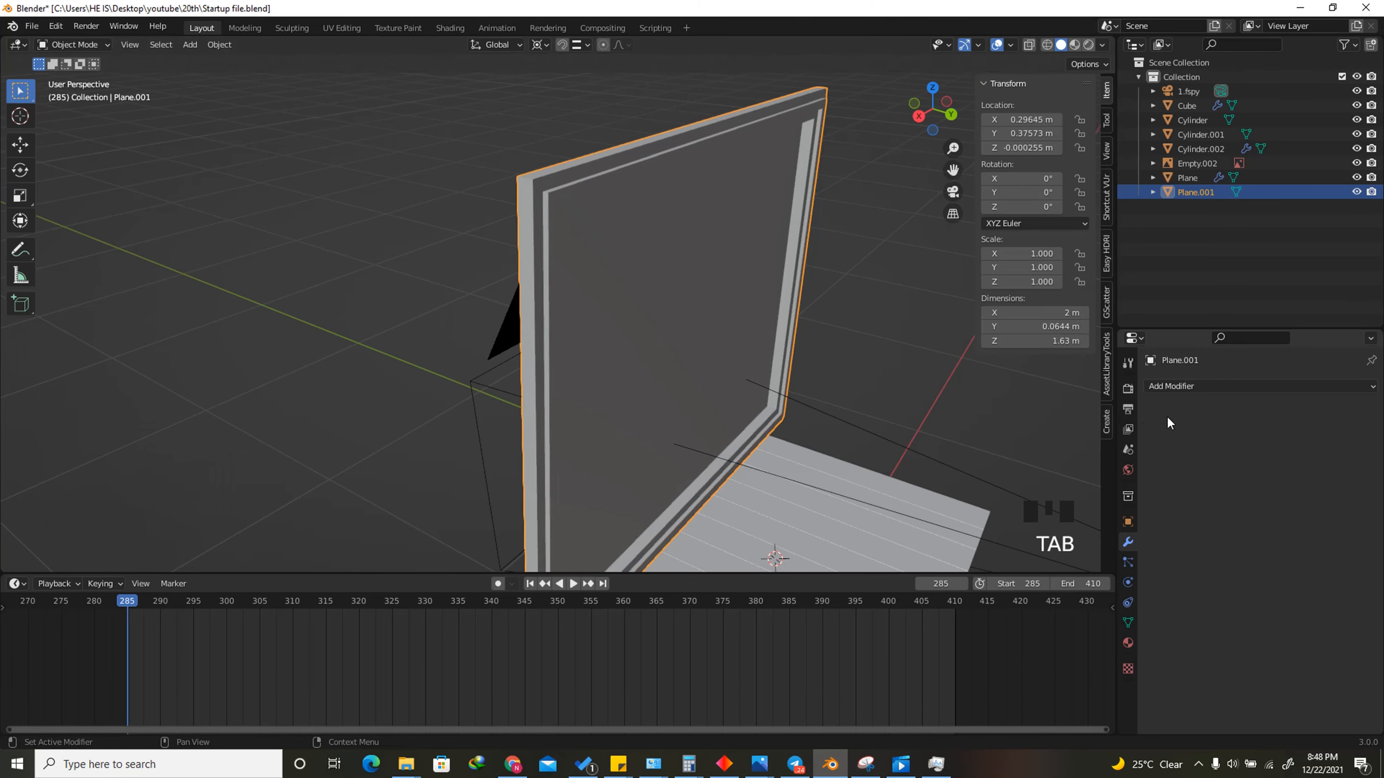
pyautogui.click(1208, 383)
pyautogui.click(1077, 443)
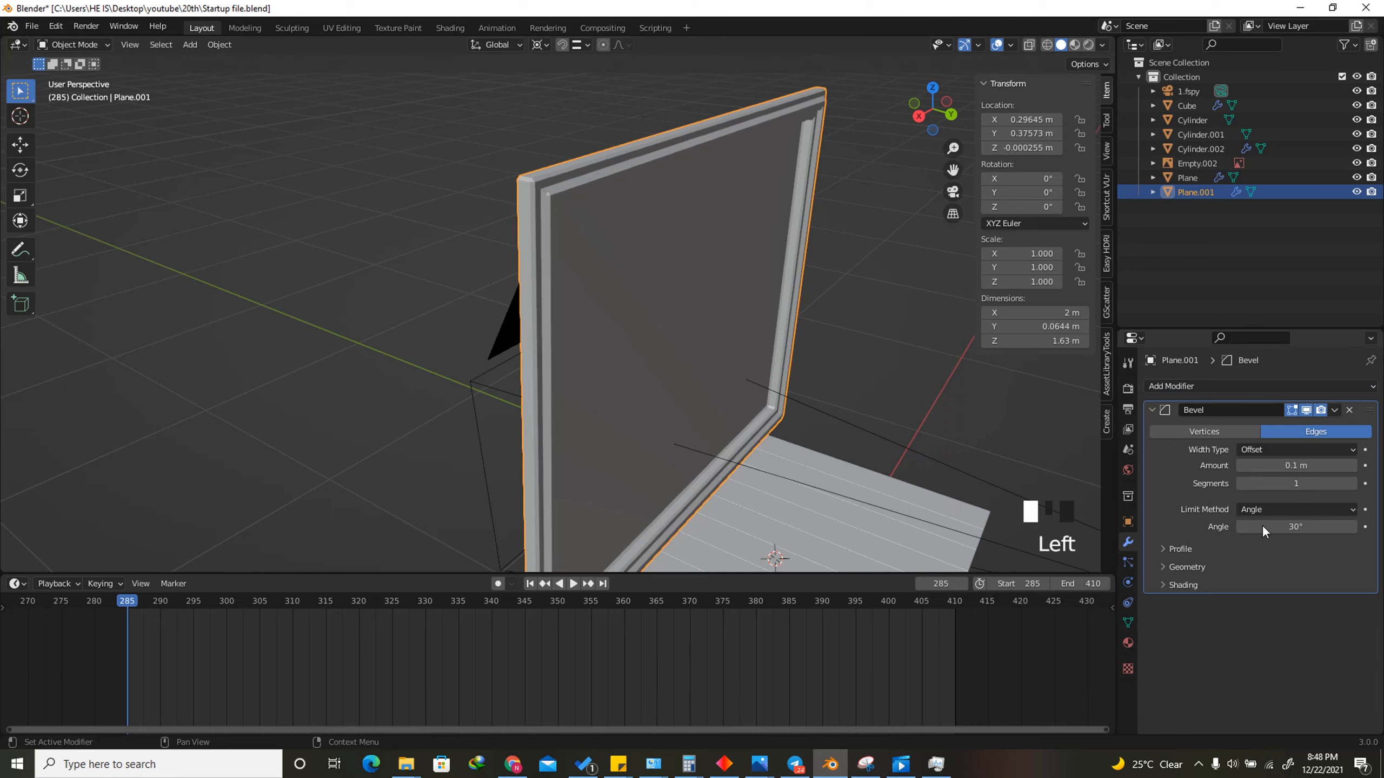
pyautogui.click(1301, 484)
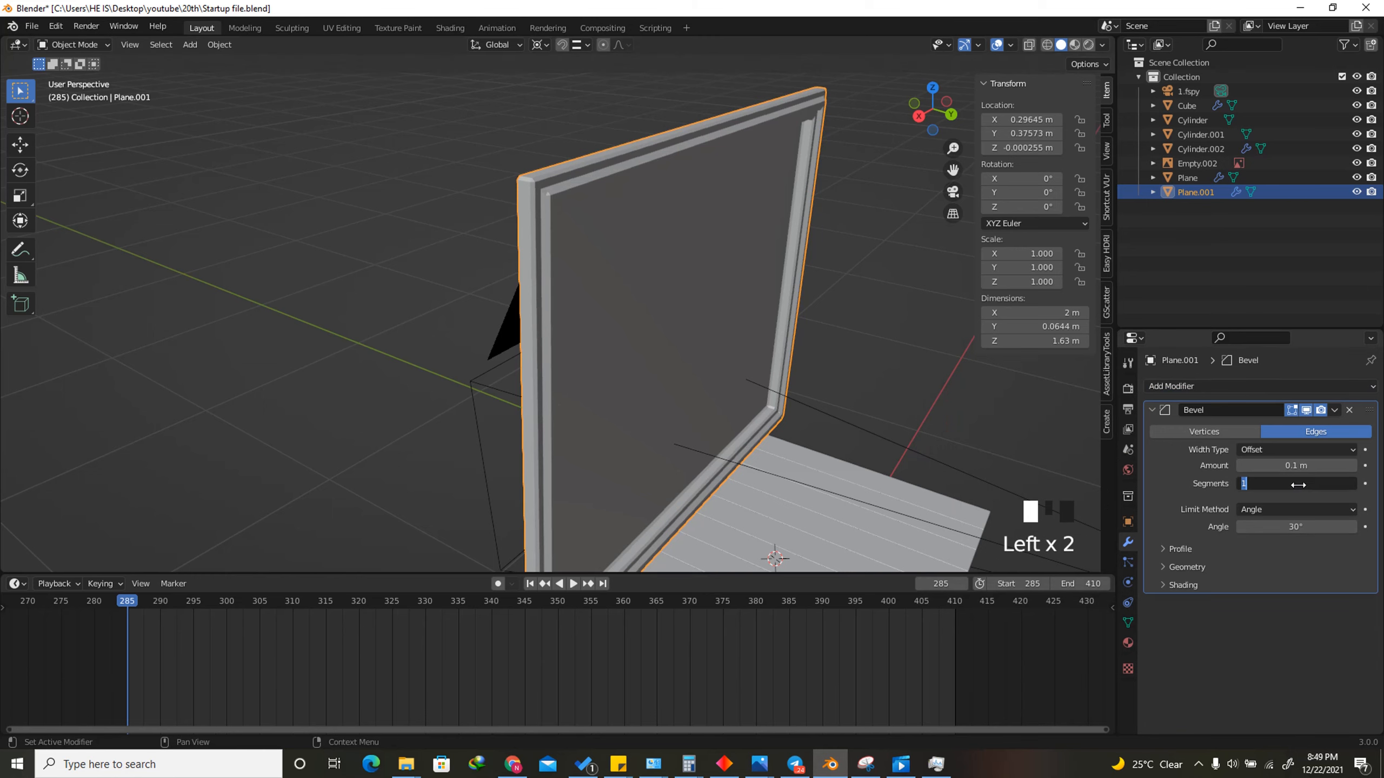
pyautogui.press('Return')
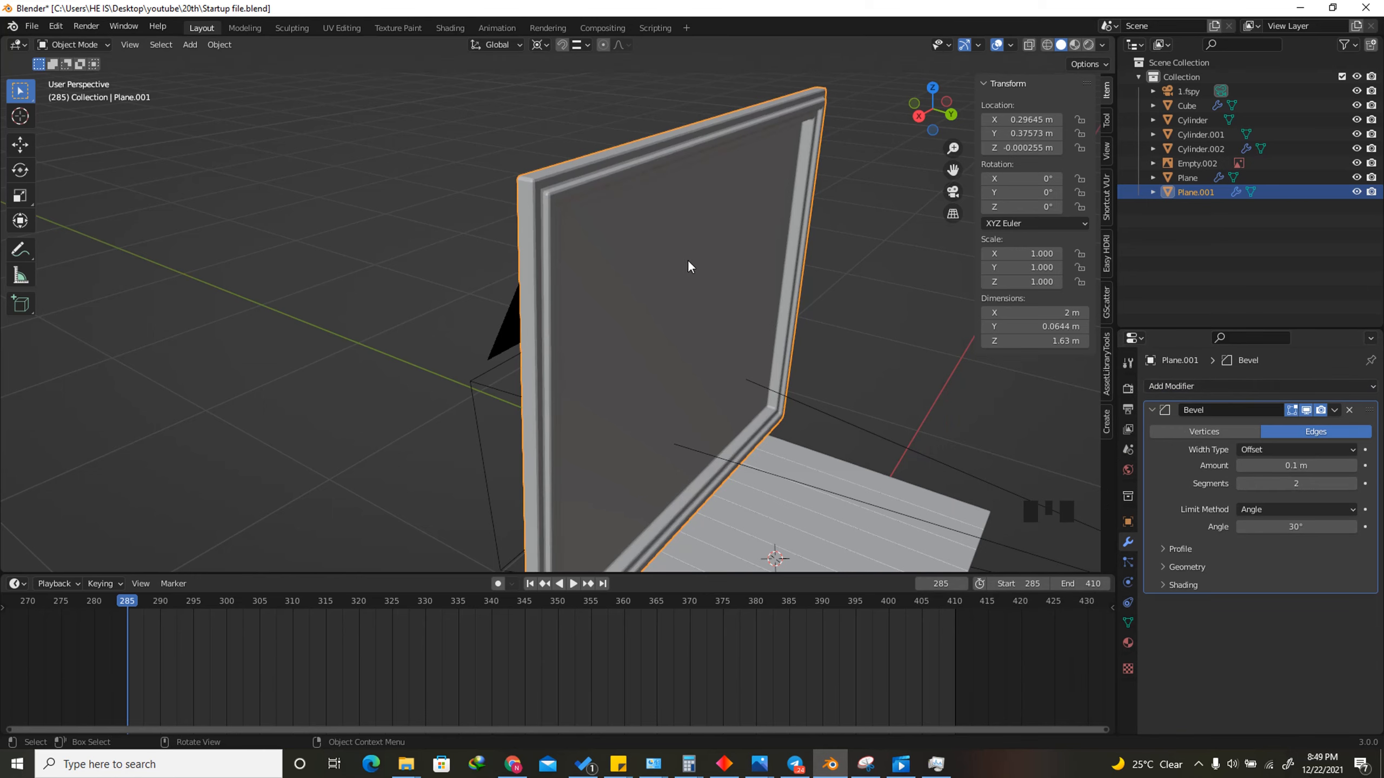
# Separate the large inner panel face from the frame into its own object and select it
pyautogui.moveTo(928, 115); pyautogui.dragTo(565, 161)
pyautogui.press('Tab')
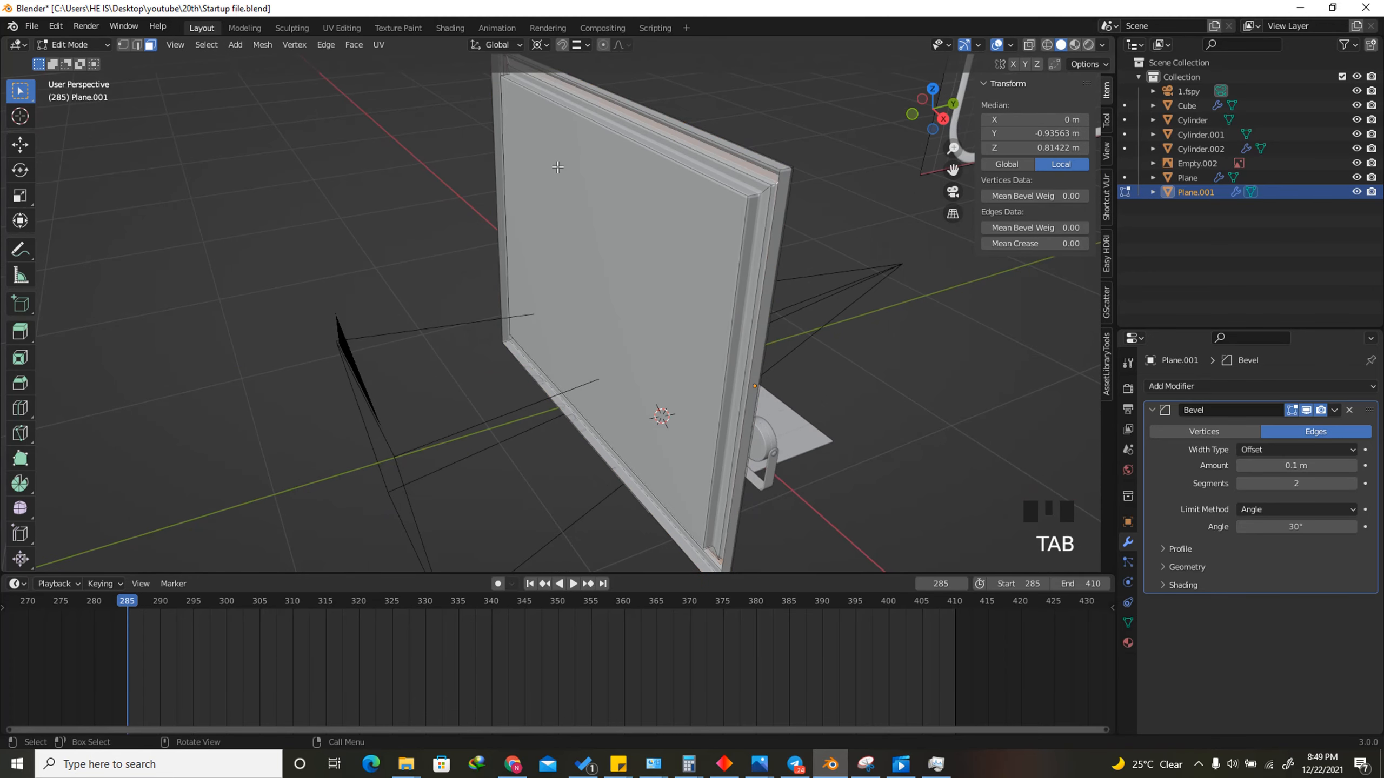
pyautogui.click(639, 200)
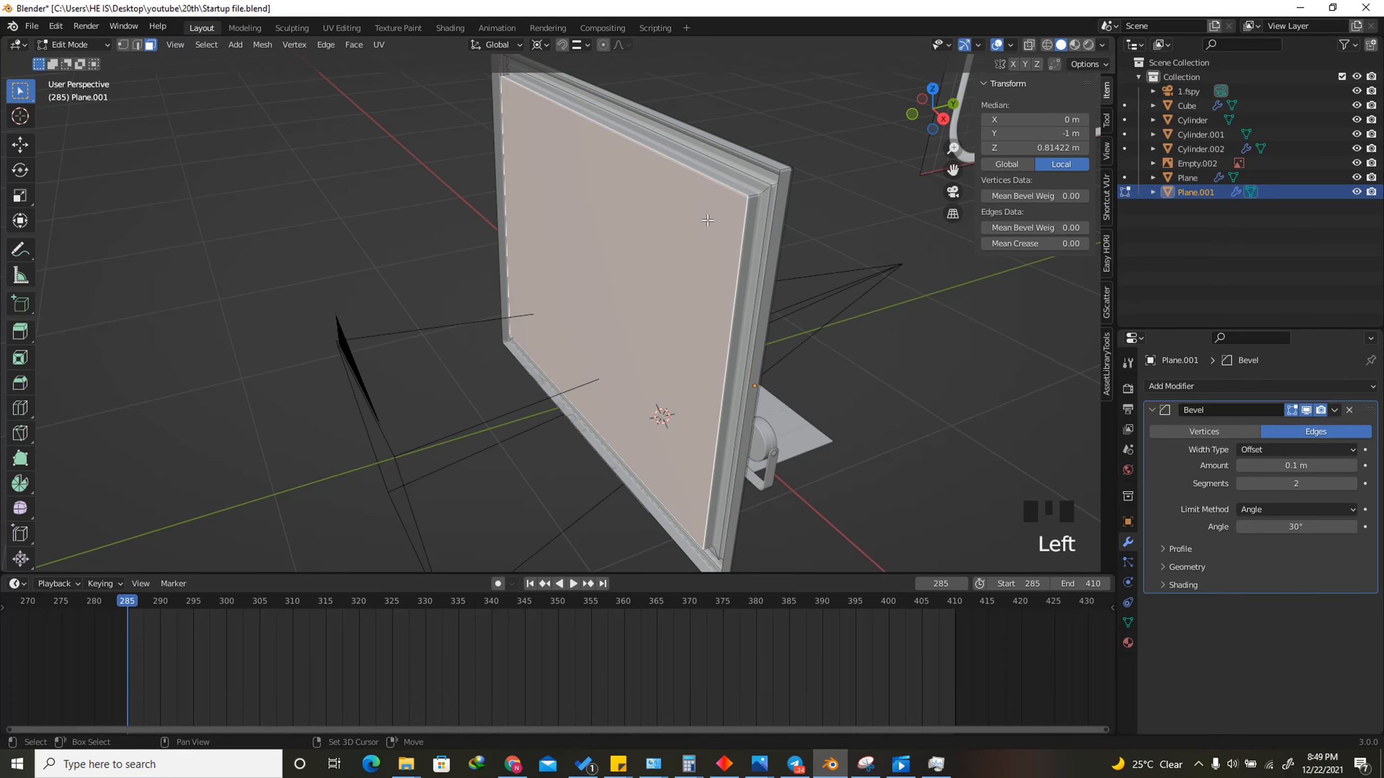
pyautogui.press('p')
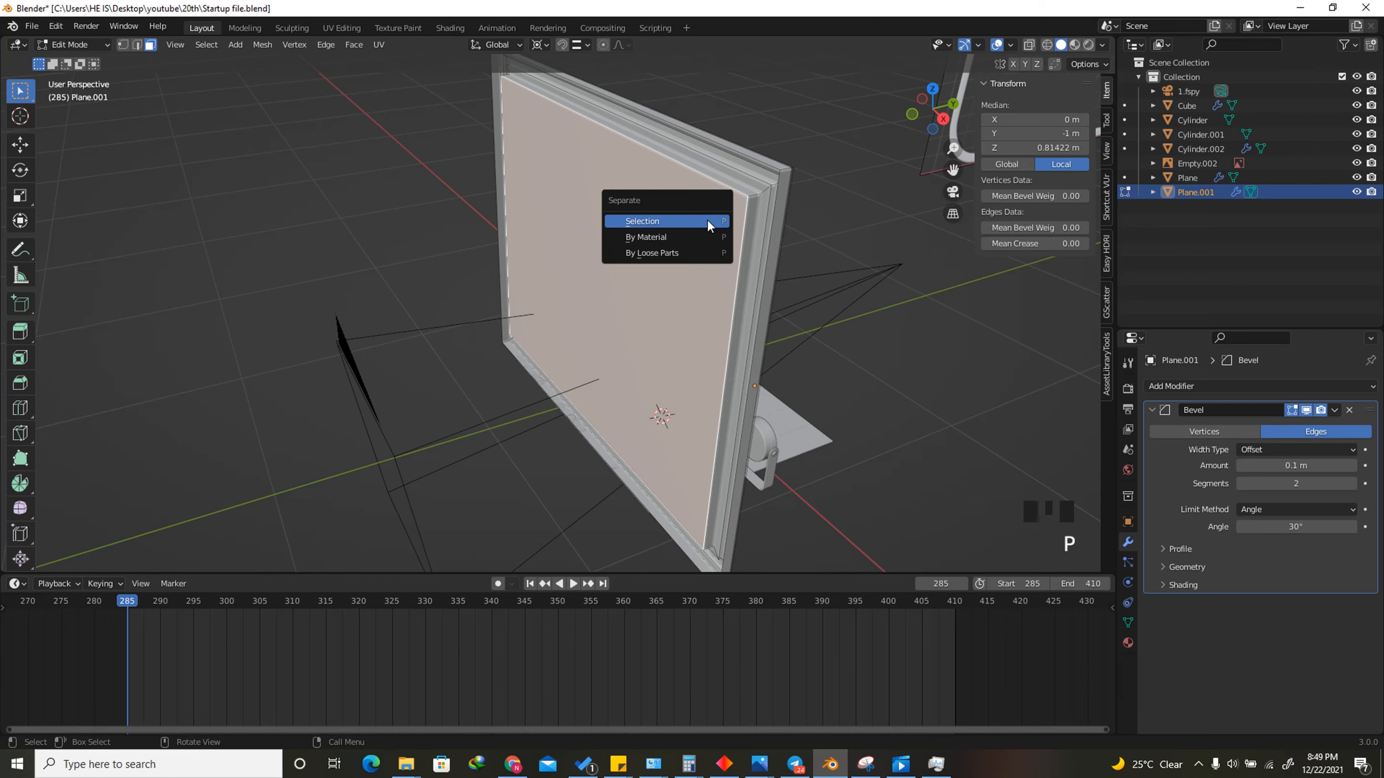
pyautogui.click(708, 222)
pyautogui.press('Tab')
pyautogui.click(694, 206)
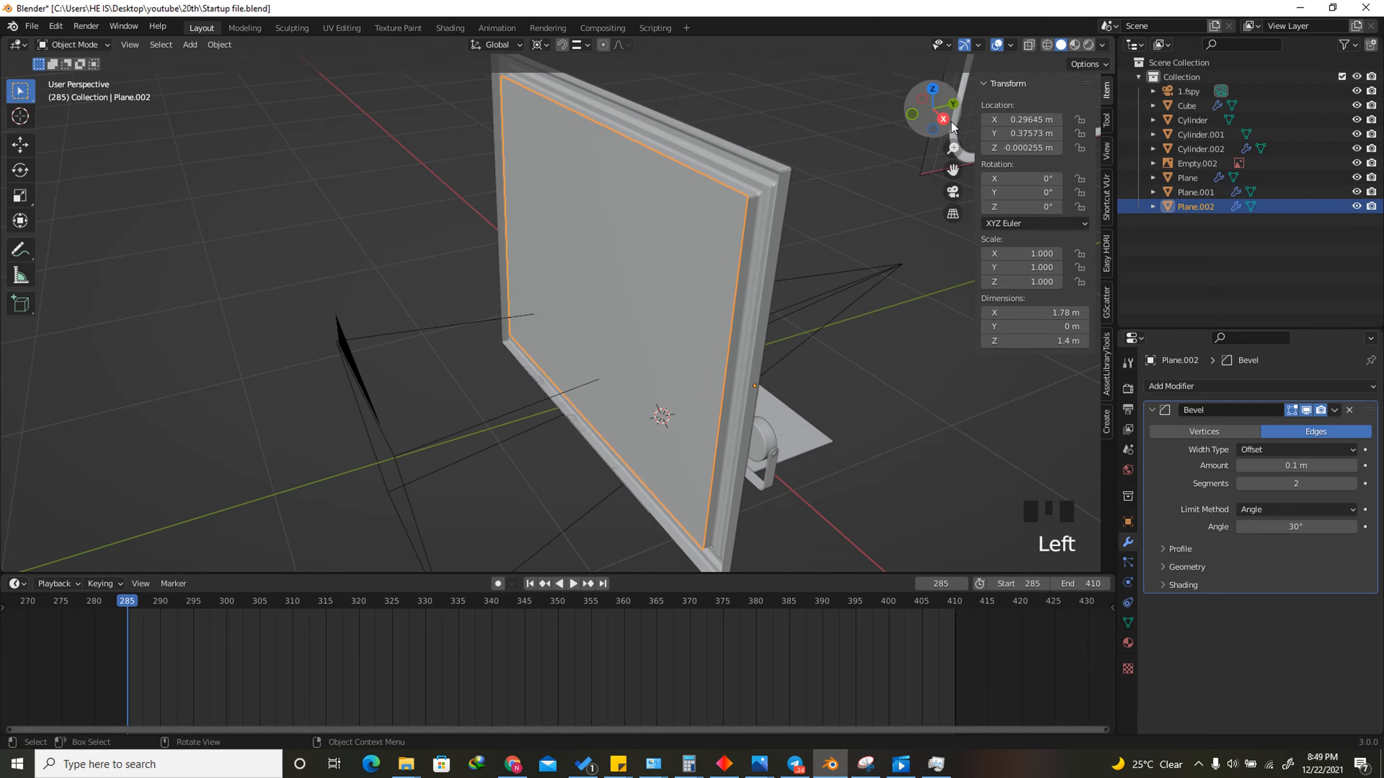
# Extrude the whole separated panel face backward about 0.0077 m to give it thickness
pyautogui.moveTo(933, 109)
pyautogui.mouseDown()
pyautogui.moveTo(960, 115)
pyautogui.moveTo(928, 109)
pyautogui.mouseUp()
pyautogui.press('Tab')
pyautogui.scroll(2, 700, 210)
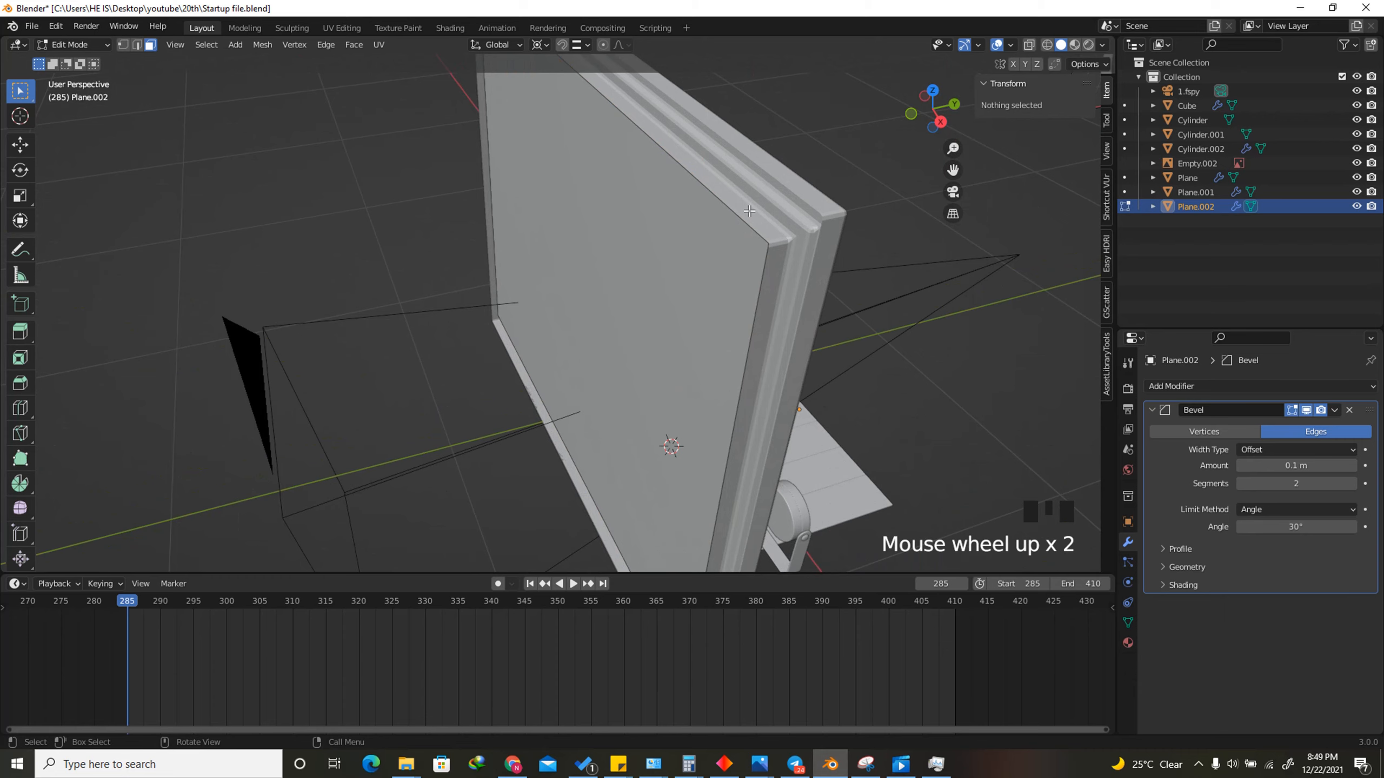
pyautogui.scroll(-2, 749, 210)
pyautogui.scroll(1, 752, 209)
pyautogui.press('a')
pyautogui.scroll(3, 796, 207)
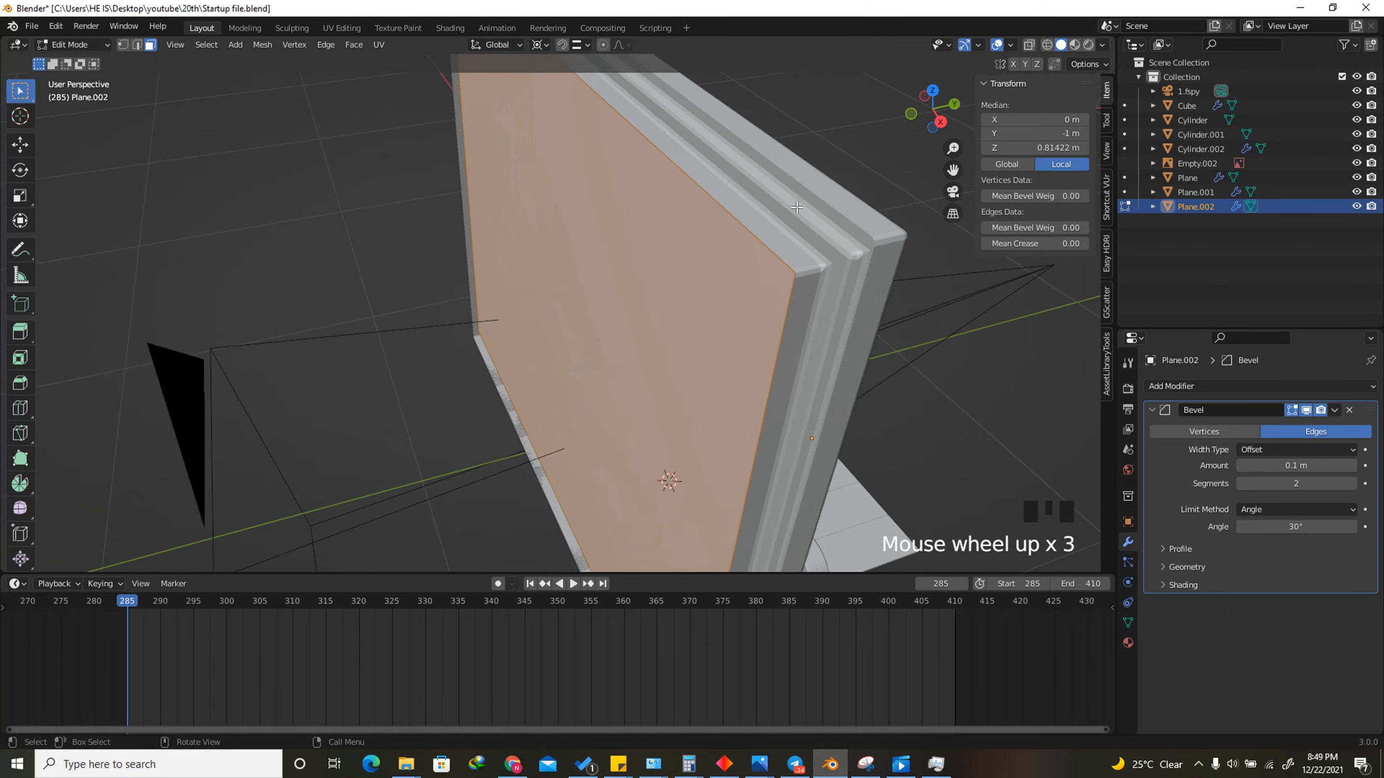
pyautogui.press('e')
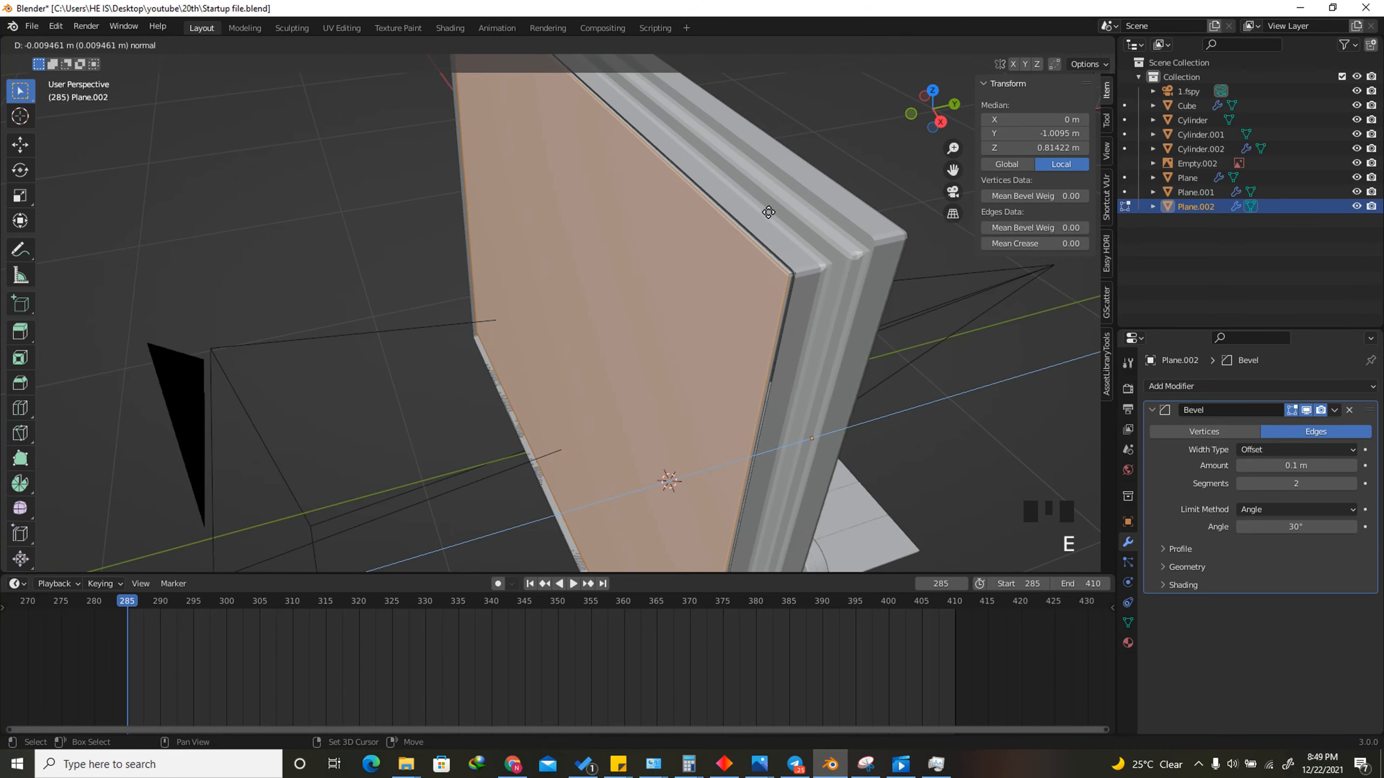
pyautogui.click(774, 206)
pyautogui.scroll(3, 781, 226)
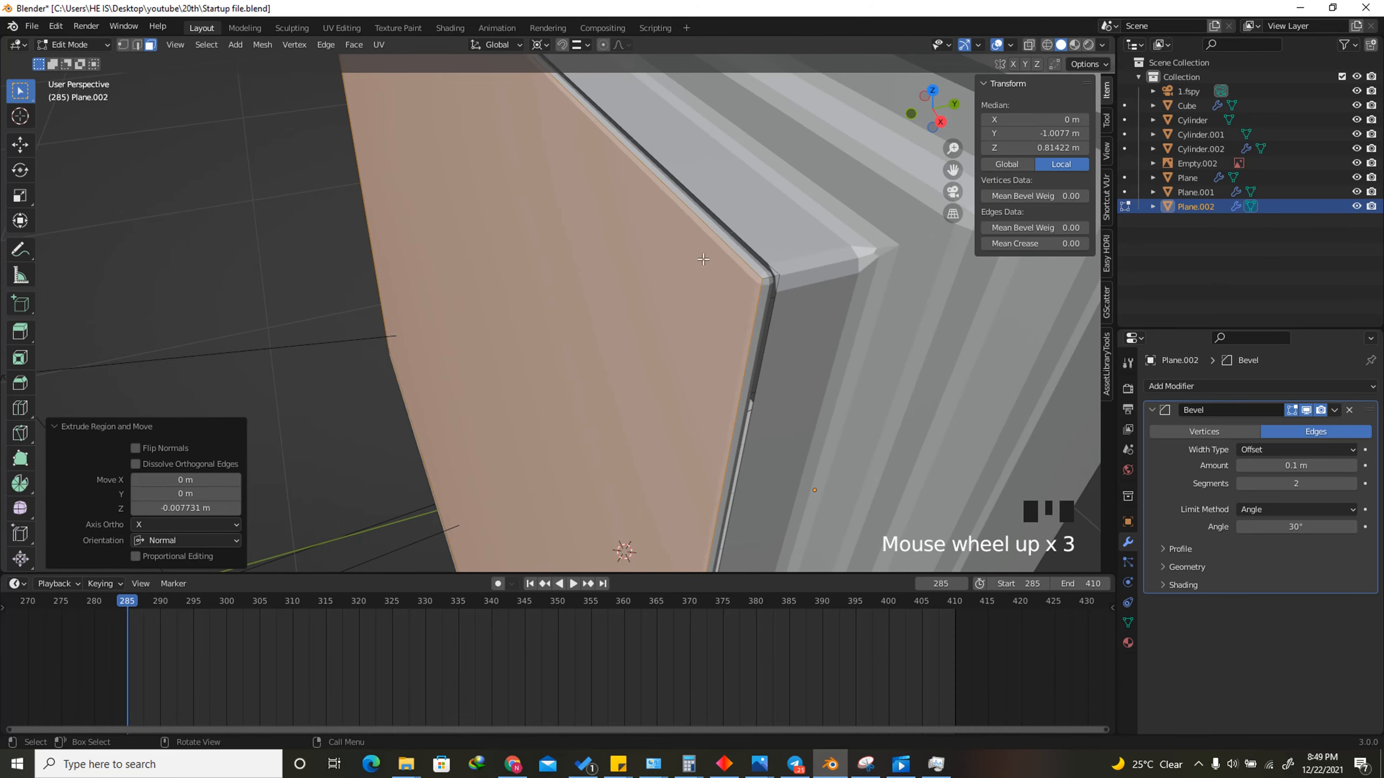
# Try removing the panel's Bevel modifier and moving its back face about 0.0247 m along Y, and undo both changes
pyautogui.click(1349, 410)
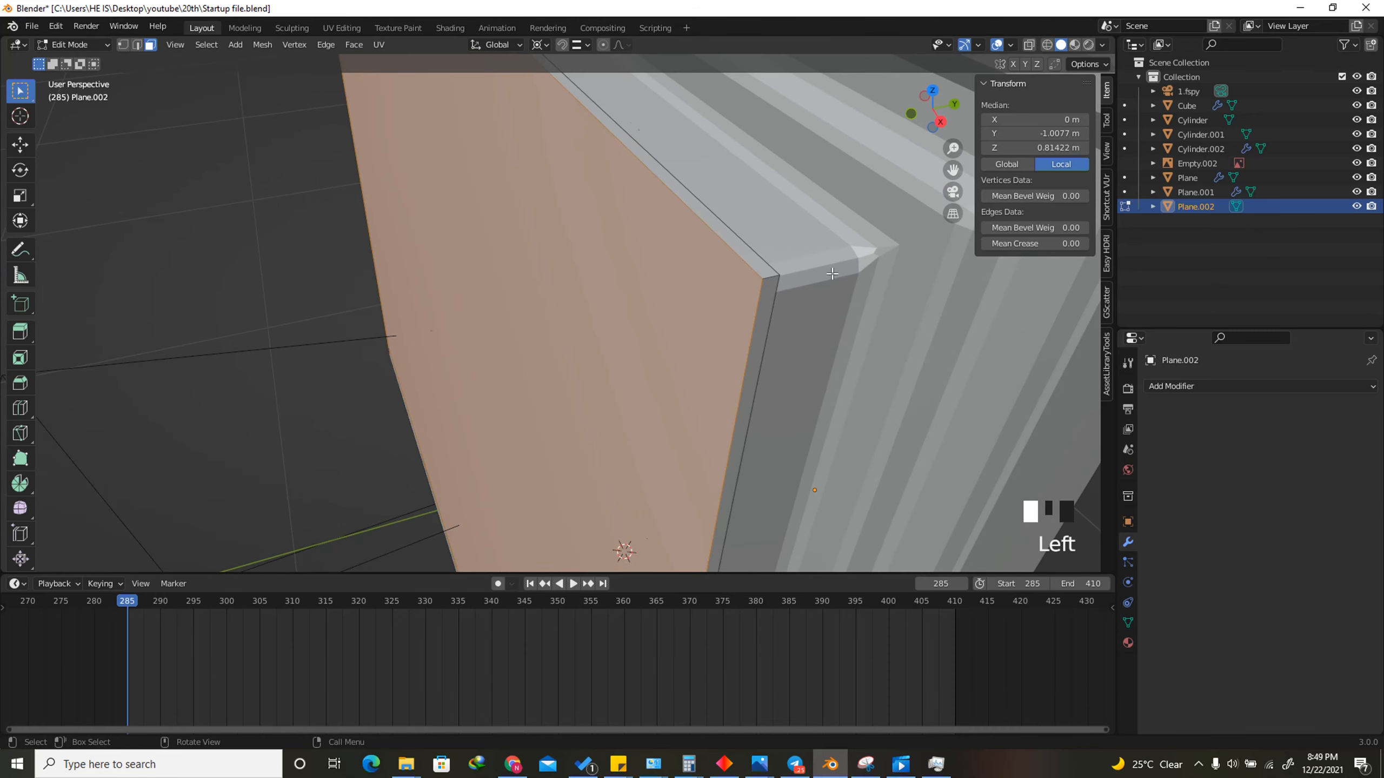
pyautogui.scroll(-2, 658, 501)
pyautogui.scroll(1, 639, 526)
pyautogui.moveTo(938, 123); pyautogui.dragTo(894, 106)
pyautogui.scroll(3, 790, 418)
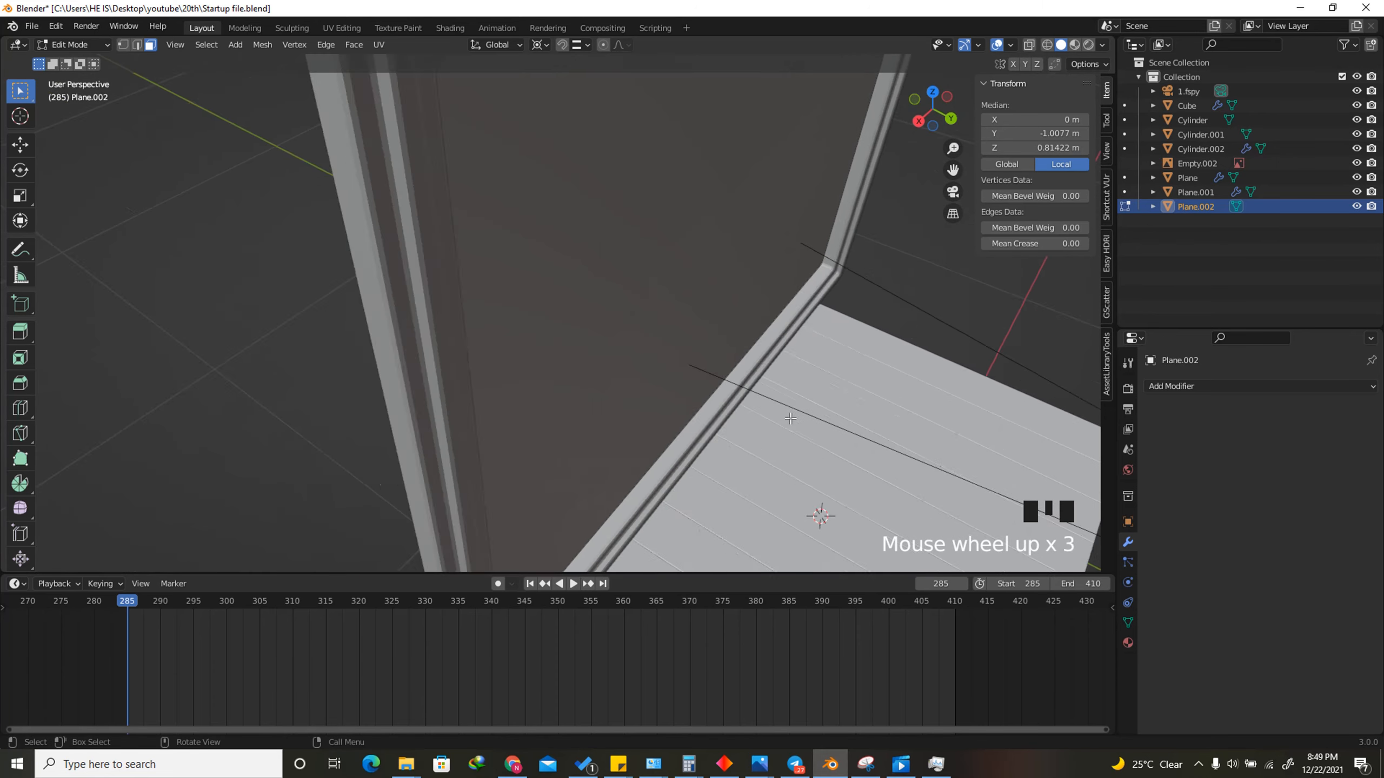
pyautogui.scroll(4, 790, 418)
pyautogui.press('g')
pyautogui.press('y')
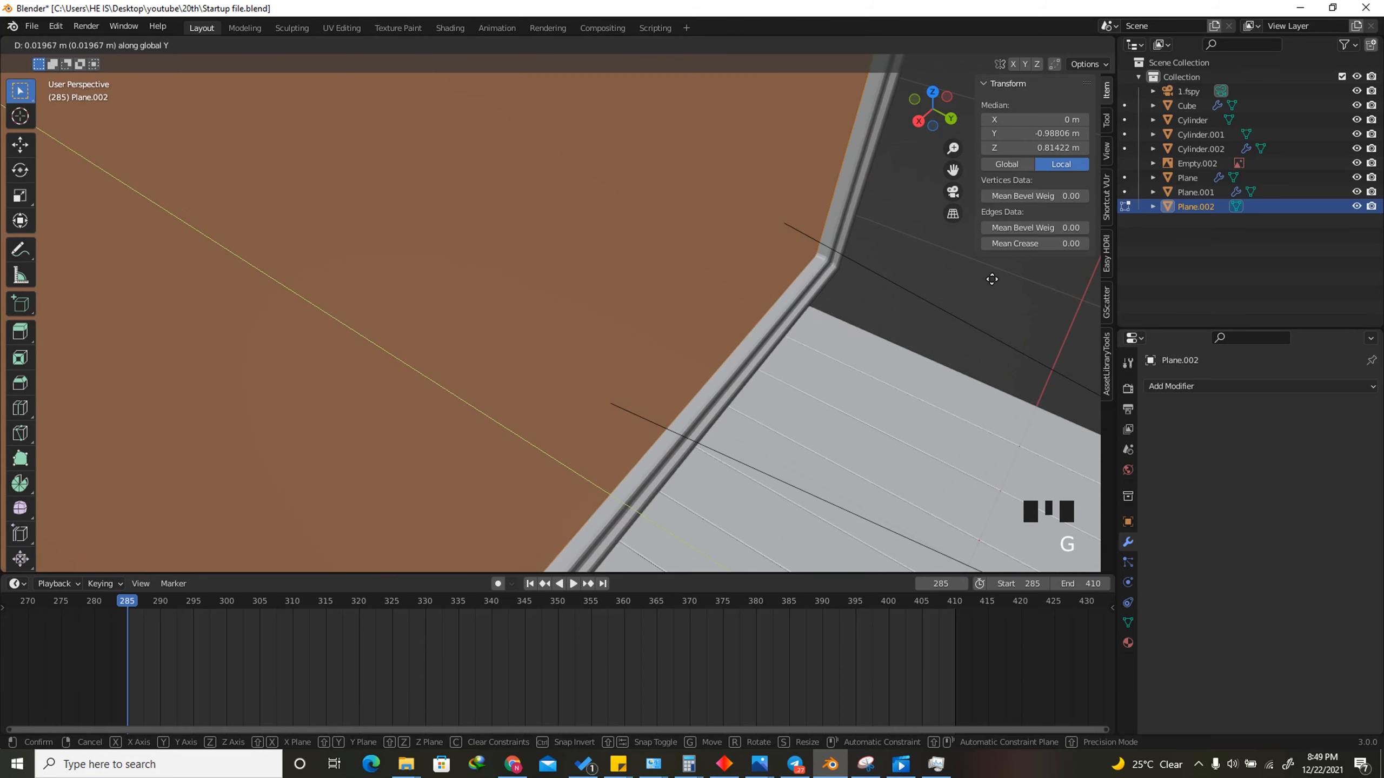
pyautogui.click(1022, 288)
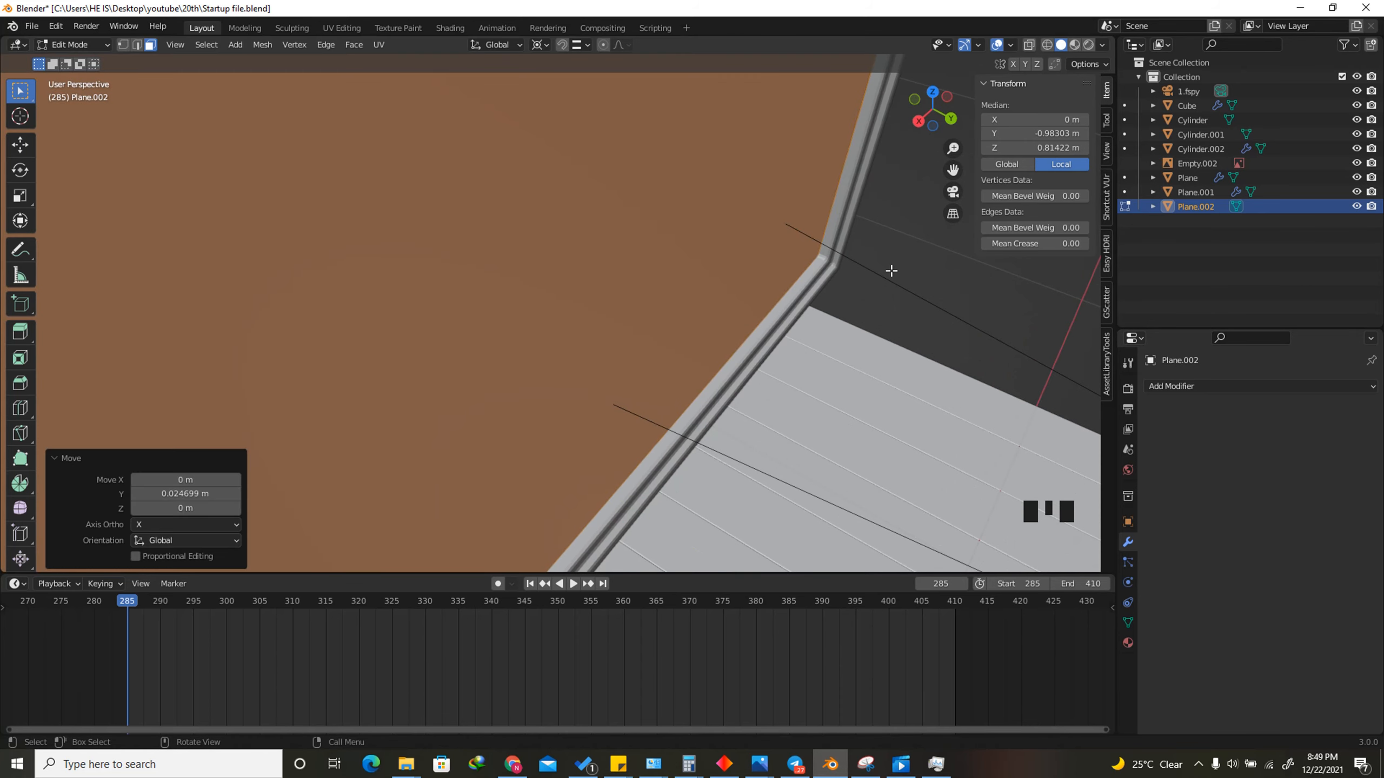
pyautogui.press('Tab')
pyautogui.scroll(-4, 745, 240)
pyautogui.hotkey('ctrl', 'z')
pyautogui.hotkey('ctrl', 'z')
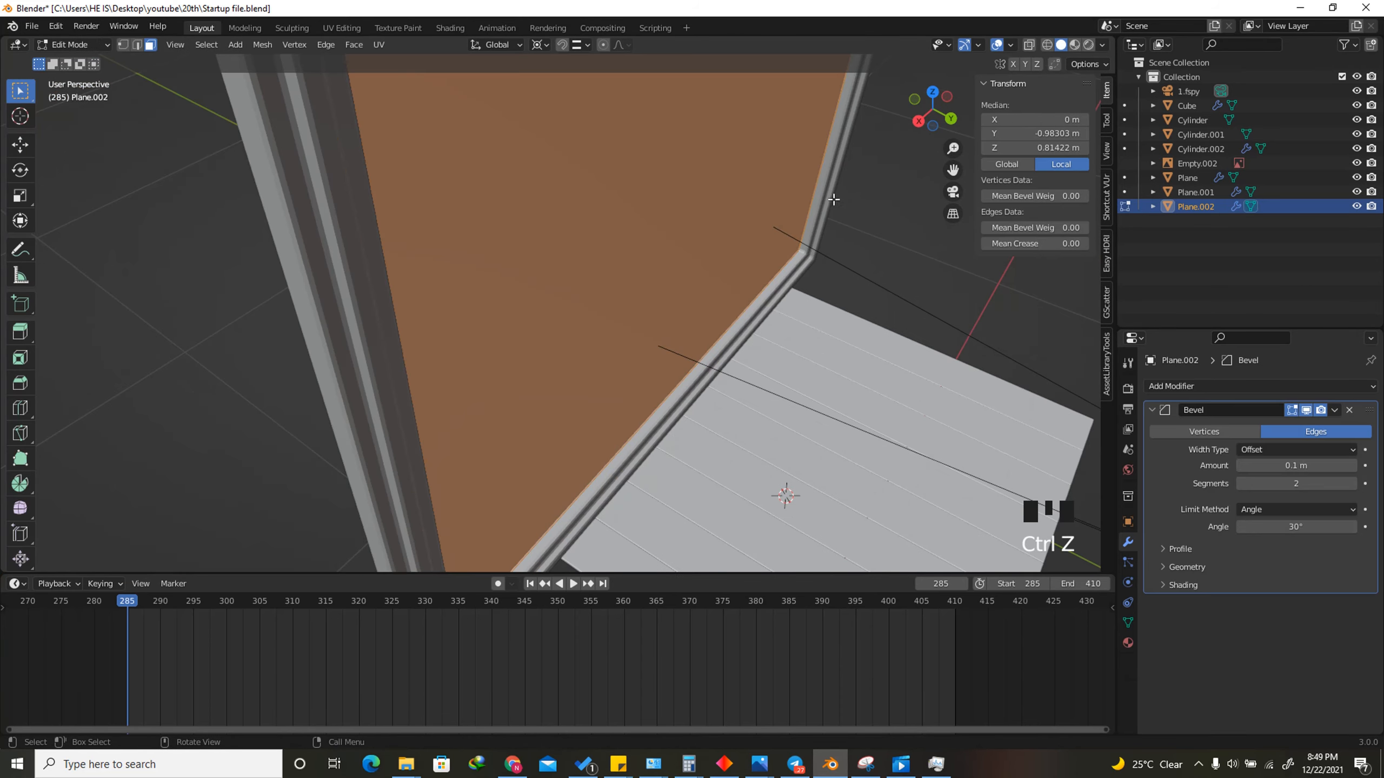
# Move the whole panel object forward along the Y axis into the frame in Object Mode
pyautogui.click(74, 44)
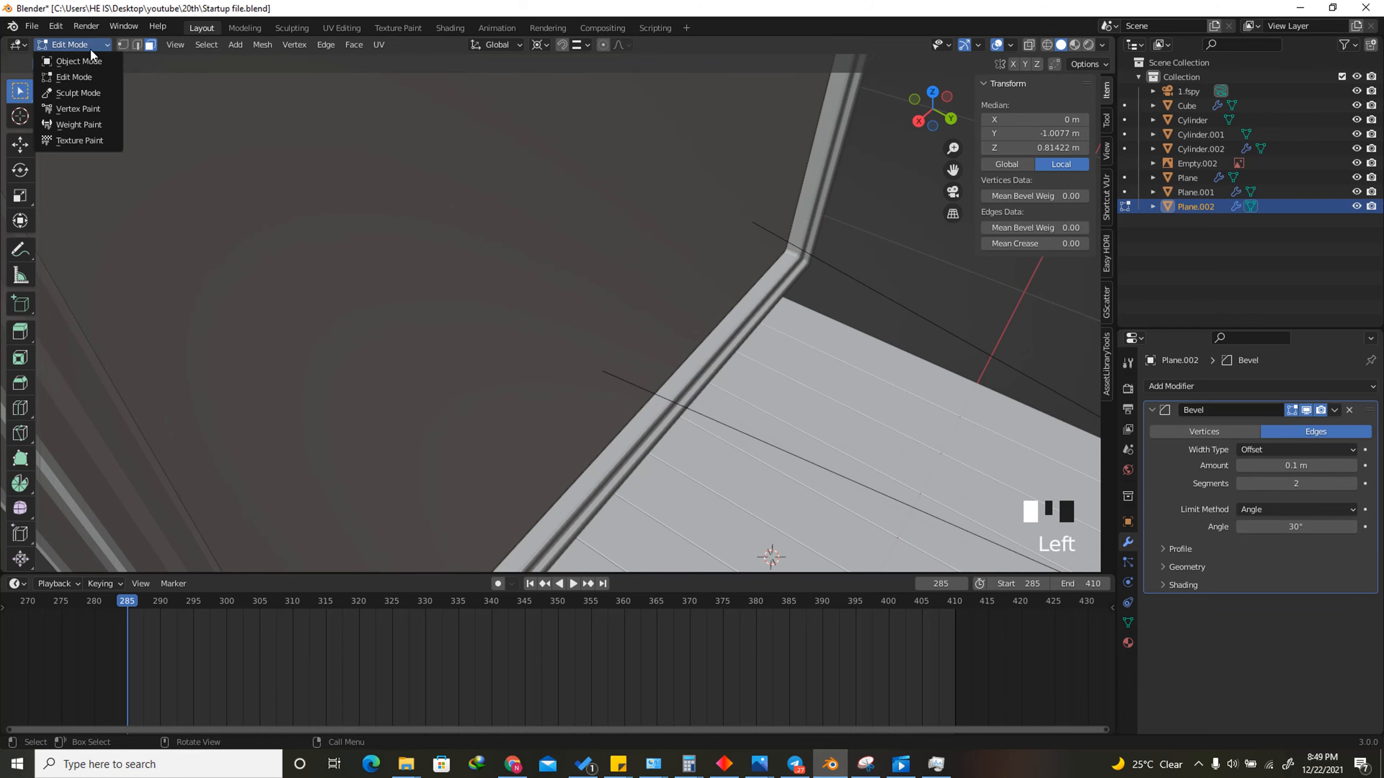
pyautogui.click(66, 55)
pyautogui.press('g')
pyautogui.press('y')
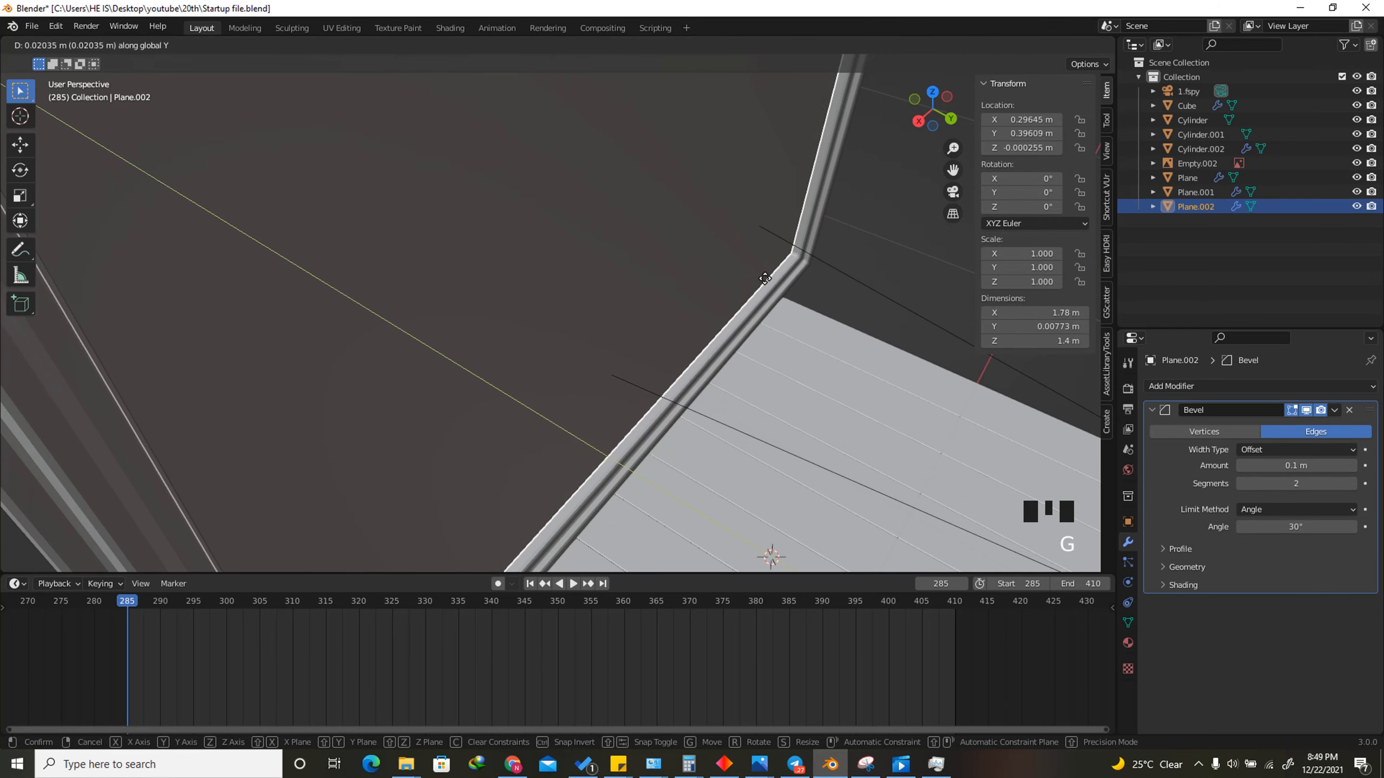
pyautogui.click(667, 253)
# Duplicate the frame's outer rear vertical edge in place and separate the copy into a new object
pyautogui.scroll(-5, 668, 254)
pyautogui.moveTo(933, 109); pyautogui.dragTo(915, 125)
pyautogui.click(633, 201)
pyautogui.scroll(2, 600, 204)
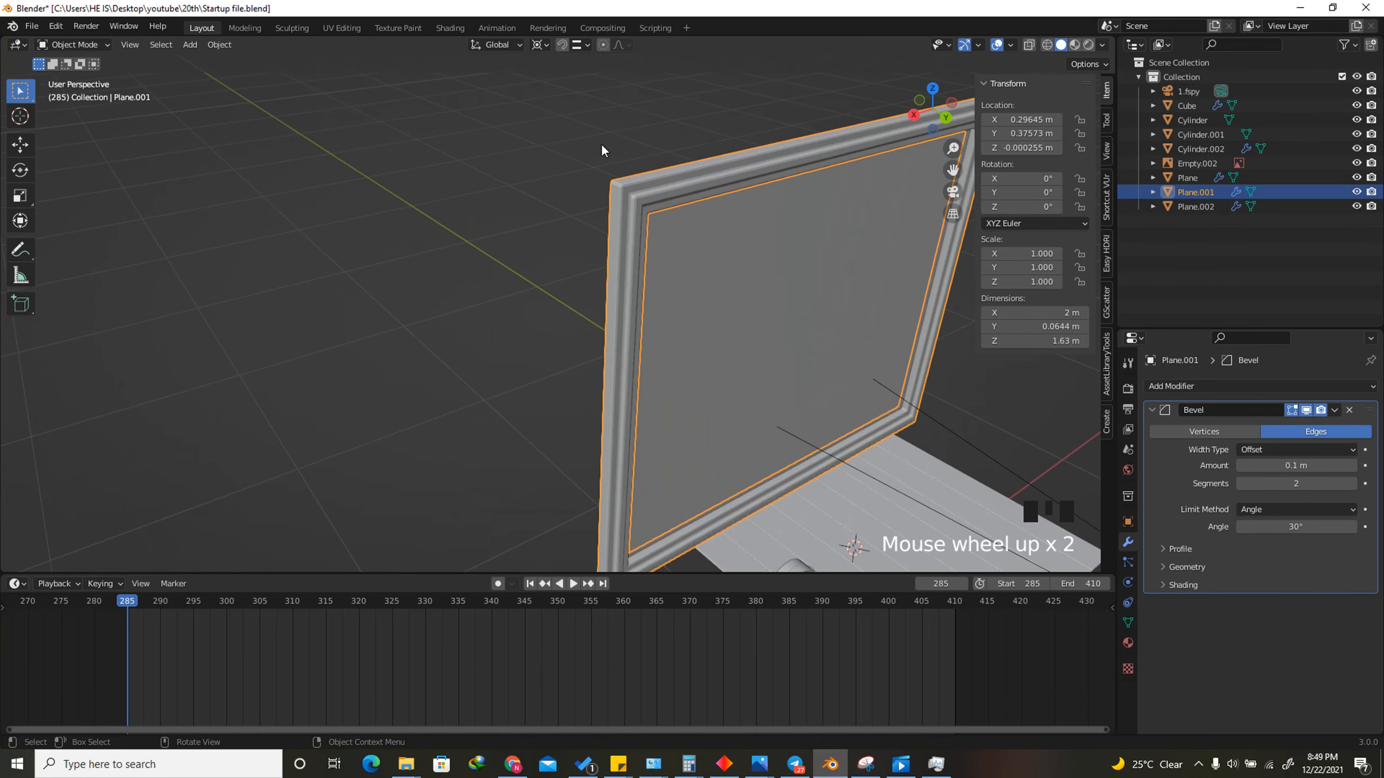
pyautogui.press('Tab')
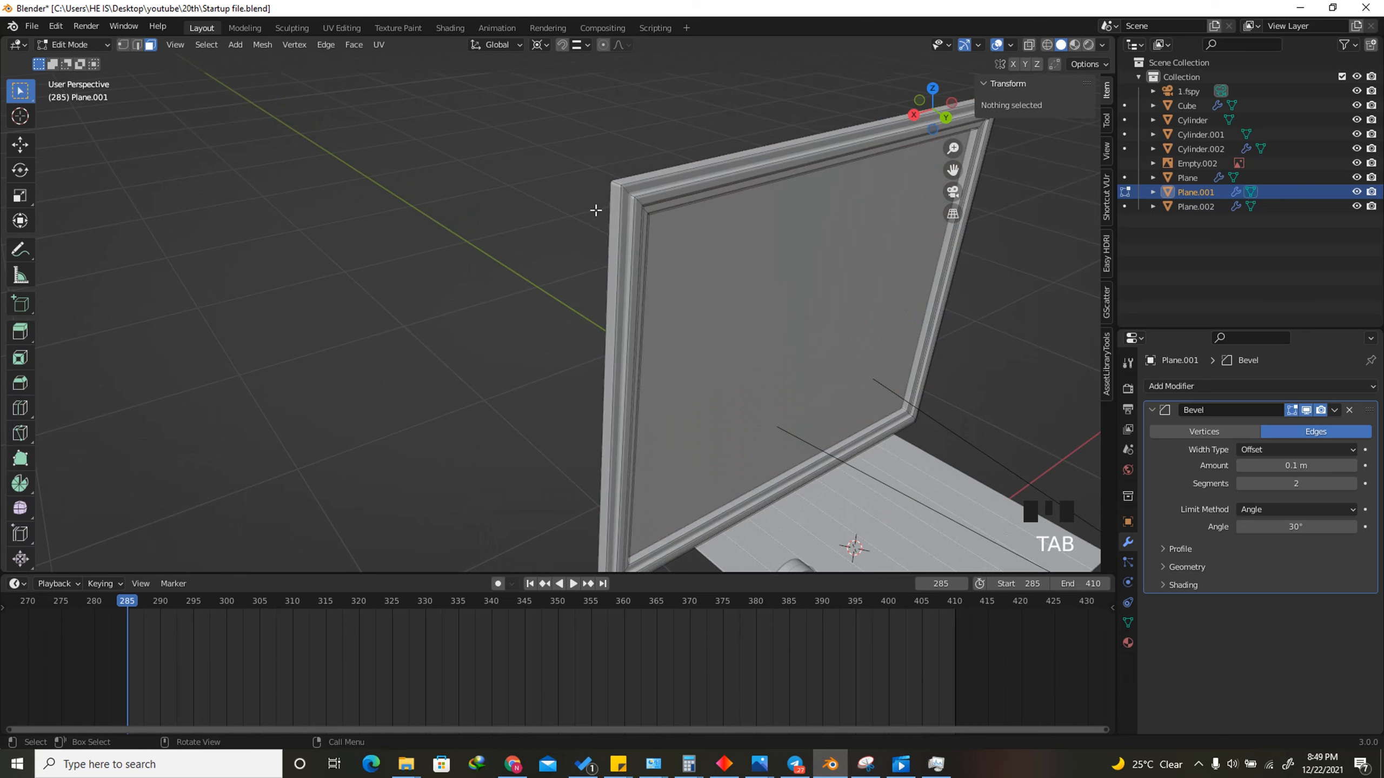
pyautogui.click(137, 45)
pyautogui.click(608, 248)
pyautogui.scroll(-2, 622, 232)
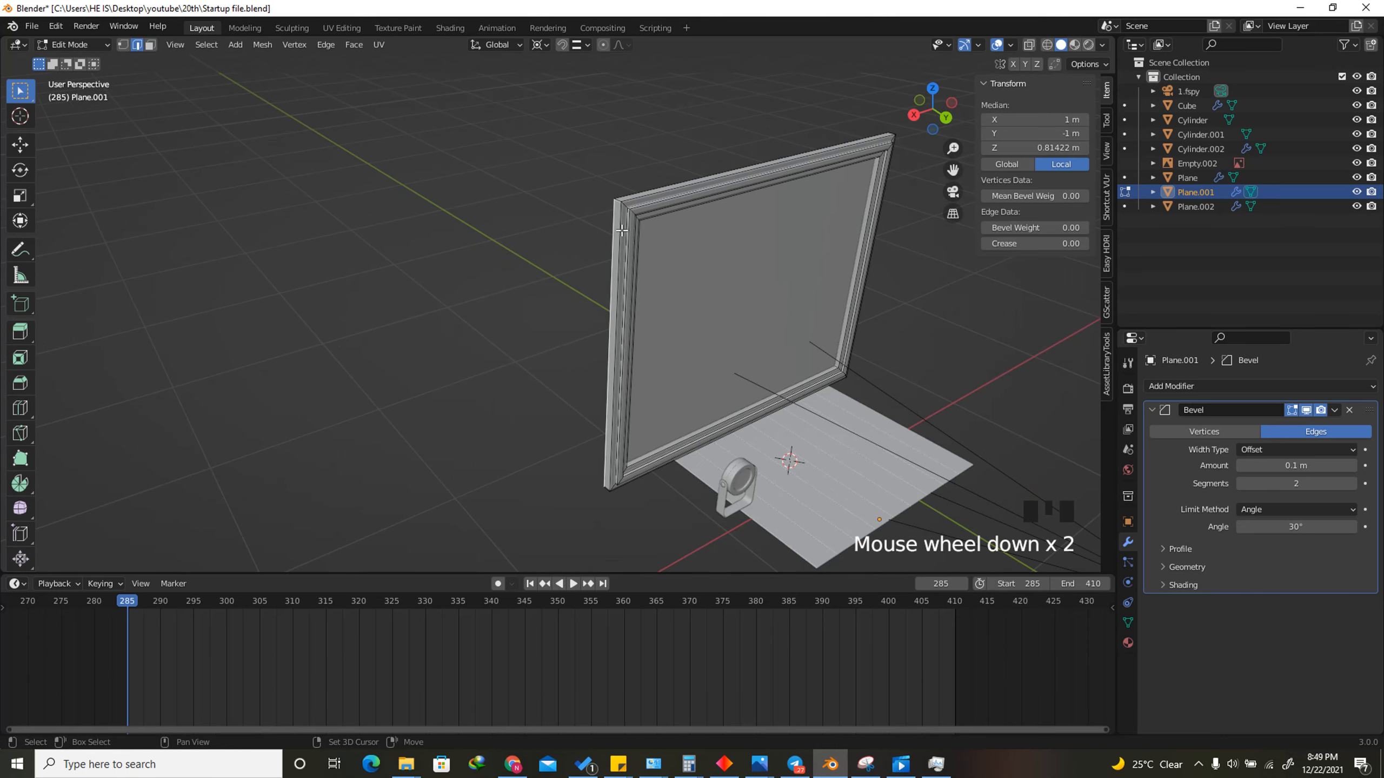
pyautogui.hotkey('shift', 'd')
pyautogui.press('p')
pyautogui.click(566, 252)
pyautogui.press('Tab')
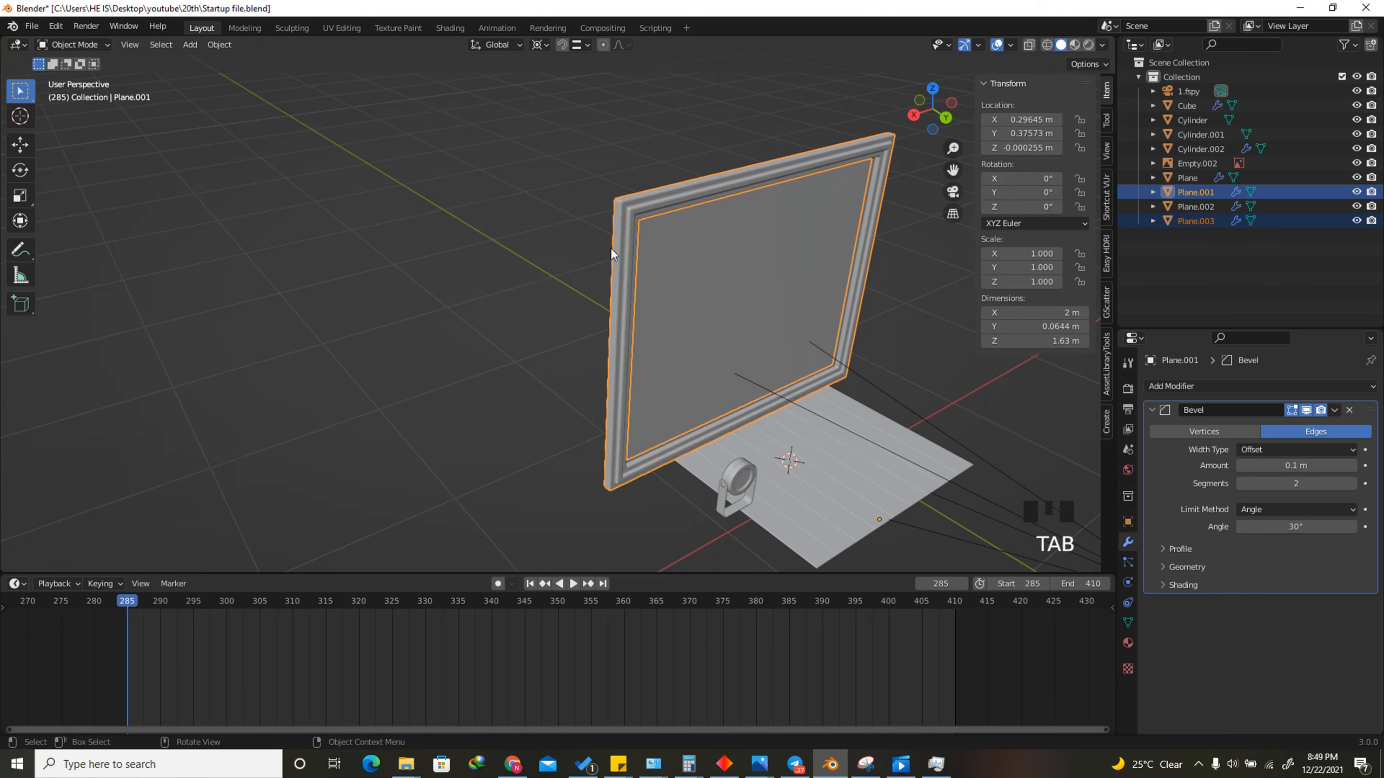
# Extrude the separated vertical edge about 2 m along X, away from the frame, to form a side wall section
pyautogui.click(614, 248)
pyautogui.press('Tab')
pyautogui.press('Tab')
pyautogui.press('Tab')
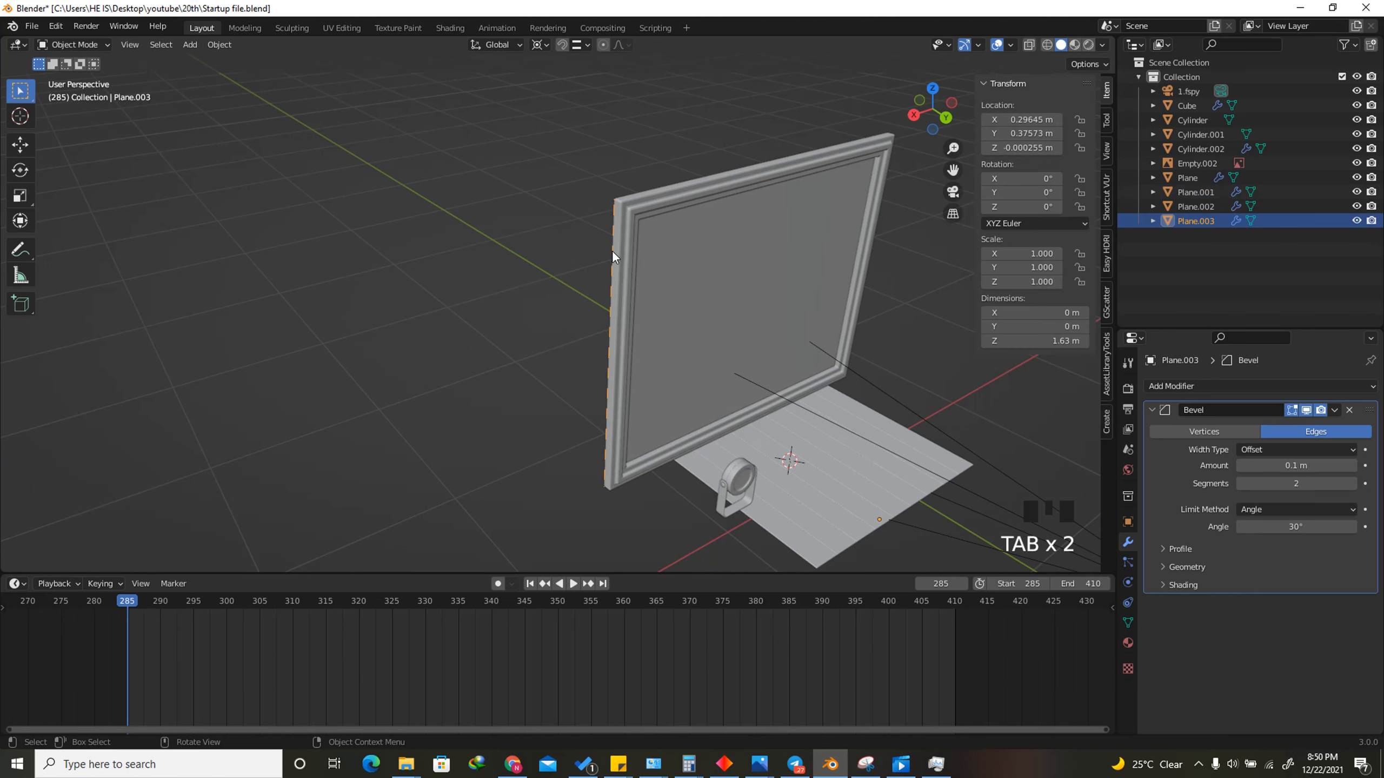
pyautogui.scroll(-4, 612, 249)
pyautogui.press('e')
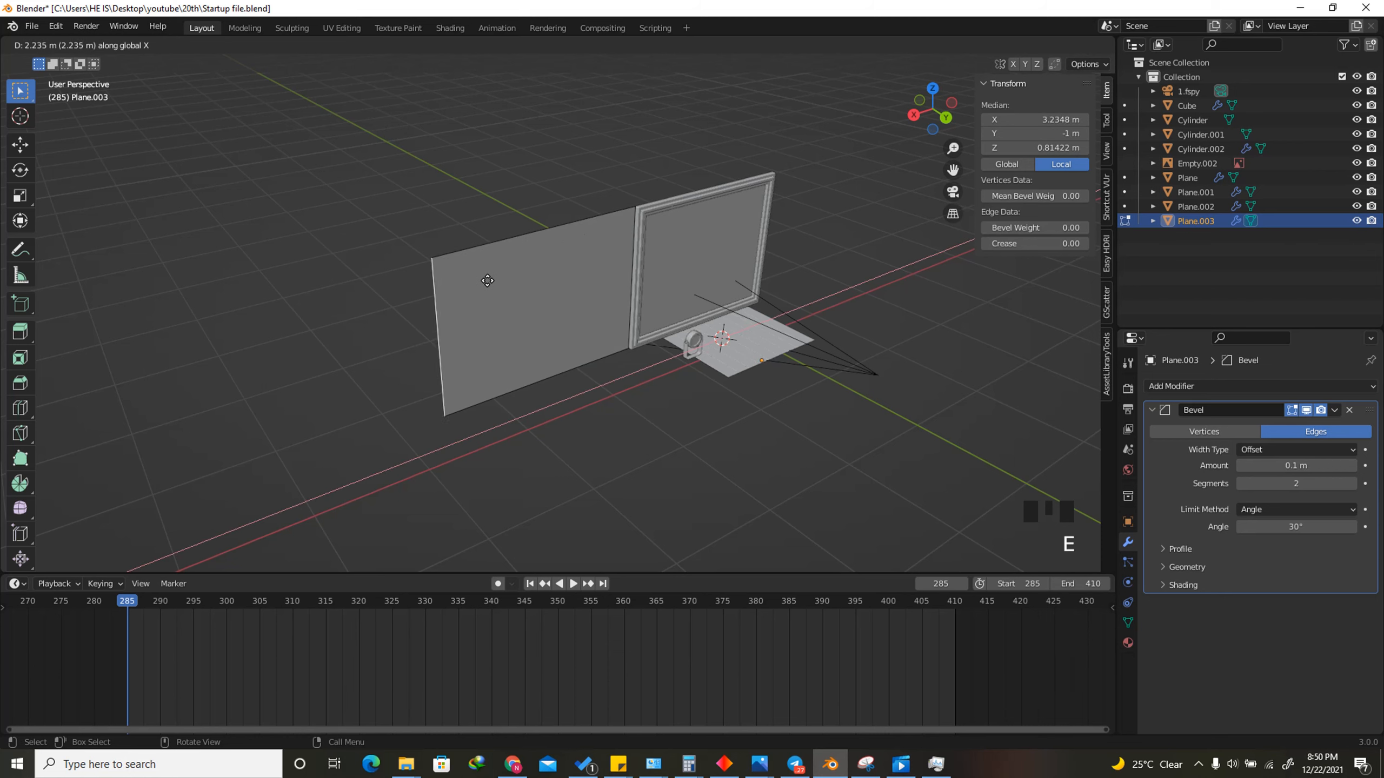
pyautogui.click(506, 280)
# Extrude the side wall section's top edge straight up about 0.53 m
pyautogui.click(599, 215)
pyautogui.scroll(-2, 622, 299)
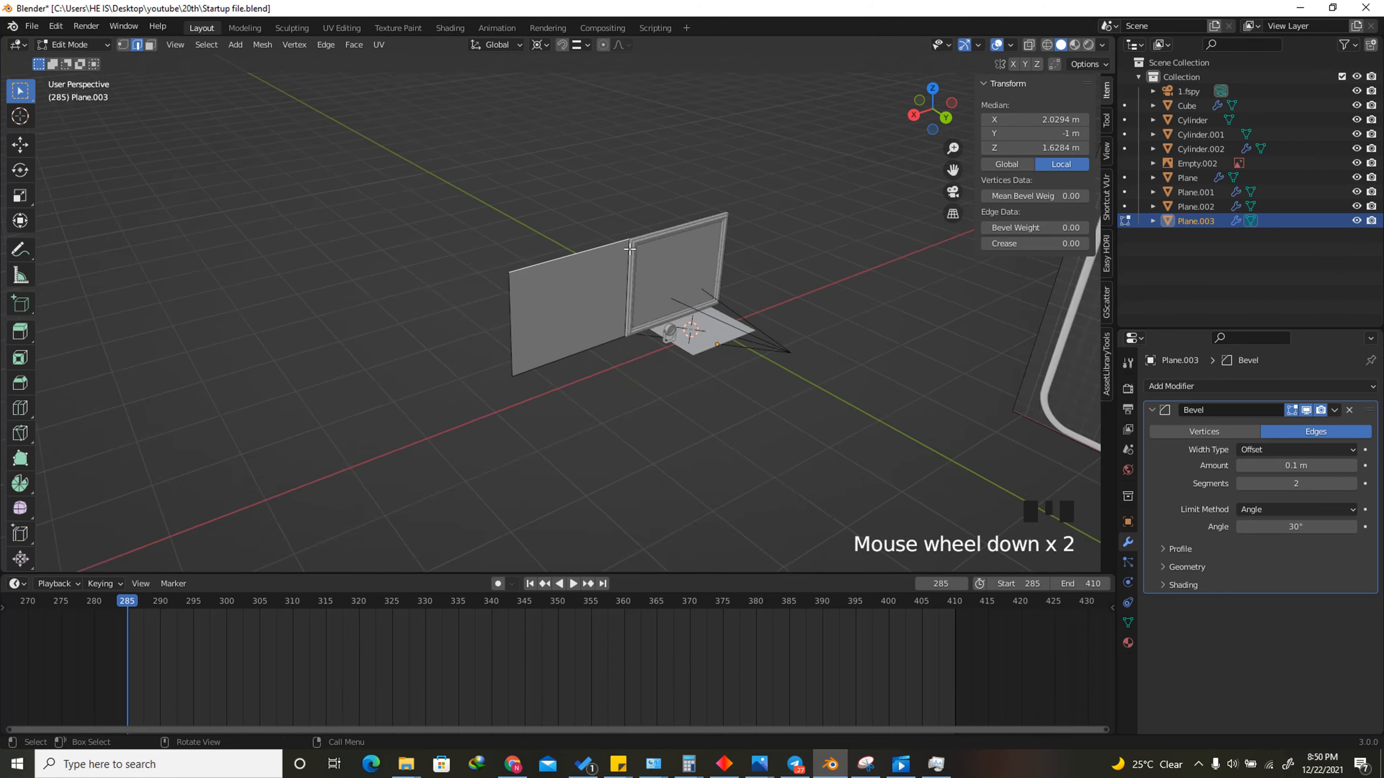
pyautogui.scroll(1, 631, 247)
pyautogui.press('e')
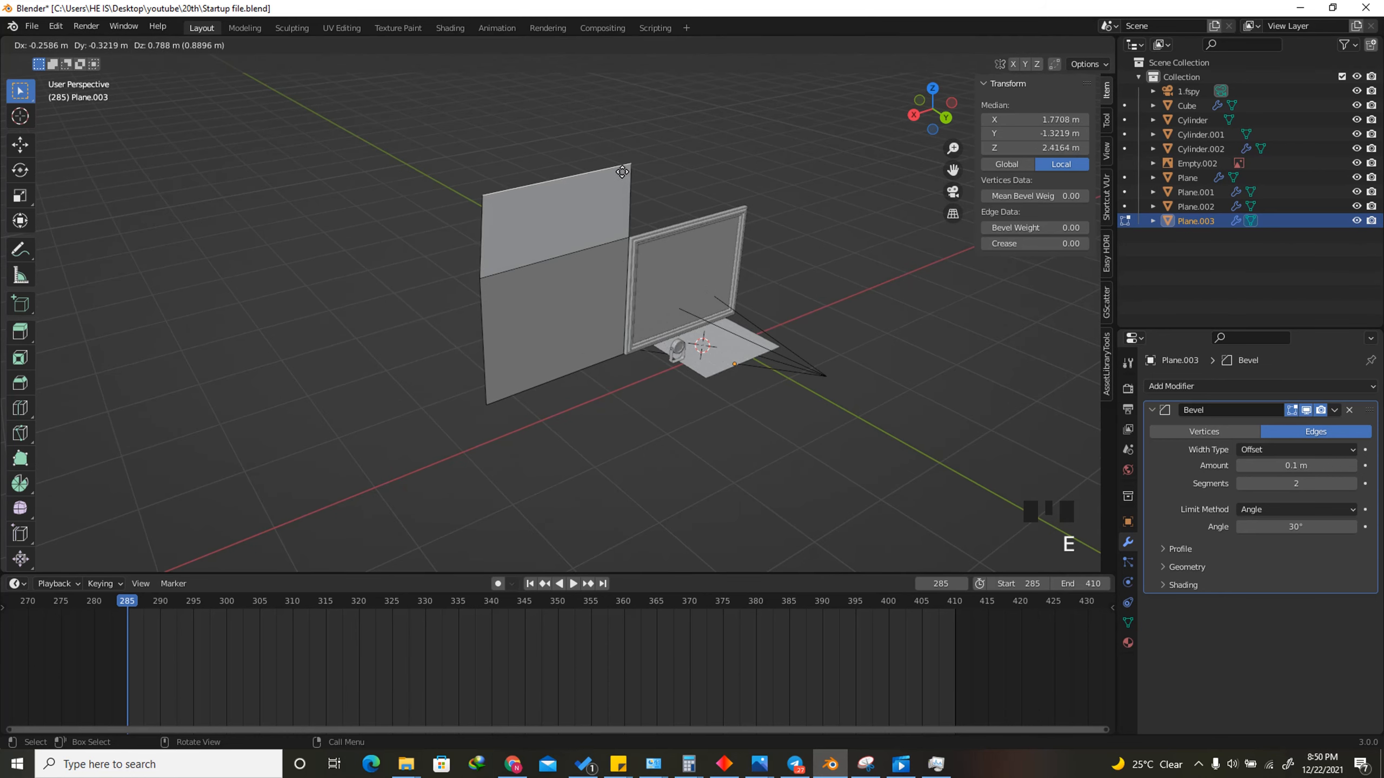
pyautogui.click(620, 204)
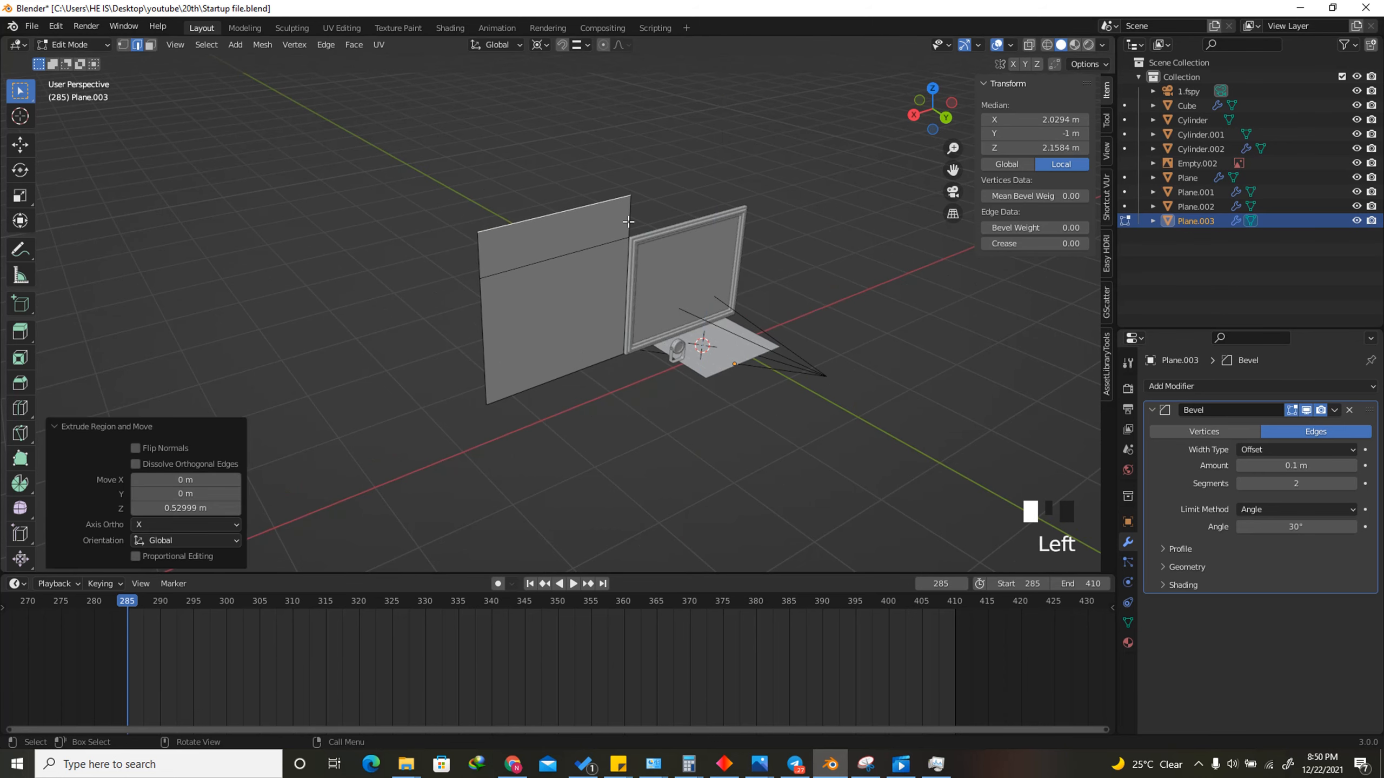
# Extrude the upper strip's end edge along X above the frame and align it with the frame's far side
pyautogui.scroll(2, 628, 221)
pyautogui.press('e')
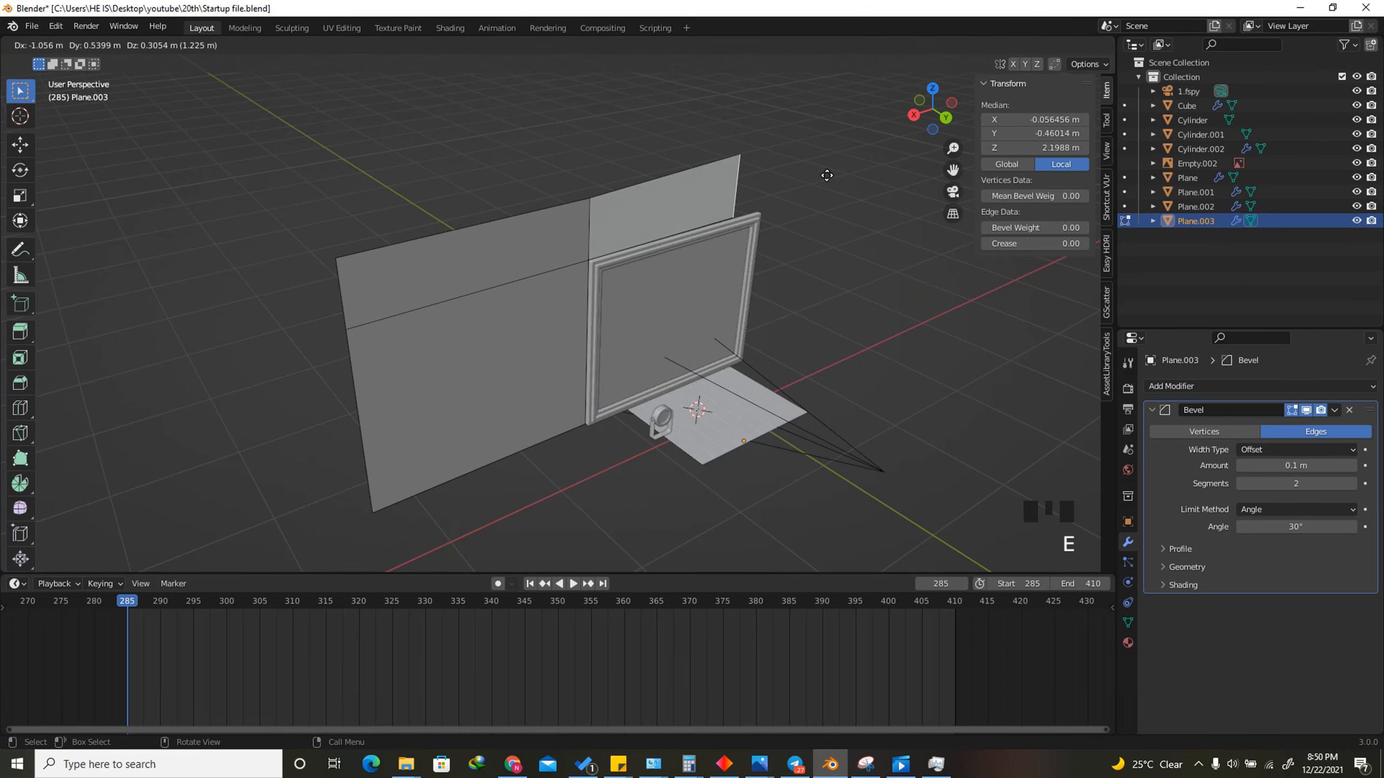
pyautogui.press('x')
pyautogui.click(842, 173)
pyautogui.moveTo(933, 109); pyautogui.dragTo(828, 108)
pyautogui.moveTo(818, 263); pyautogui.dragTo(710, 463, button='middle')
pyautogui.scroll(2, 710, 463)
pyautogui.press('g')
pyautogui.press('x')
pyautogui.click(712, 303)
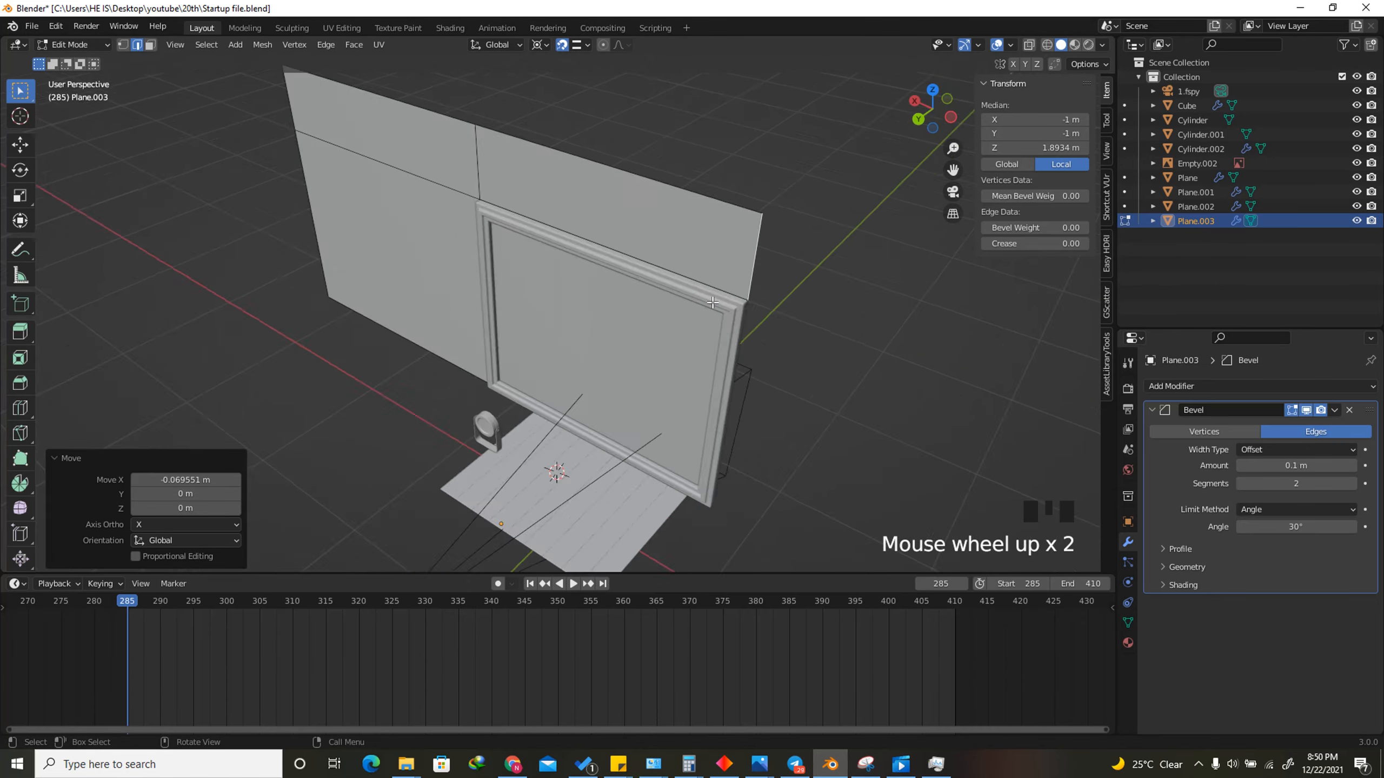
# Extend the wall beyond the frame's other side and extrude both outer vertical ends forward along Y as side walls
pyautogui.scroll(-2, 911, 318)
pyautogui.doubleClick(680, 309)
pyautogui.scroll(1, 680, 309)
pyautogui.keyDown('shift'); pyautogui.click(455, 232); pyautogui.keyUp('shift')
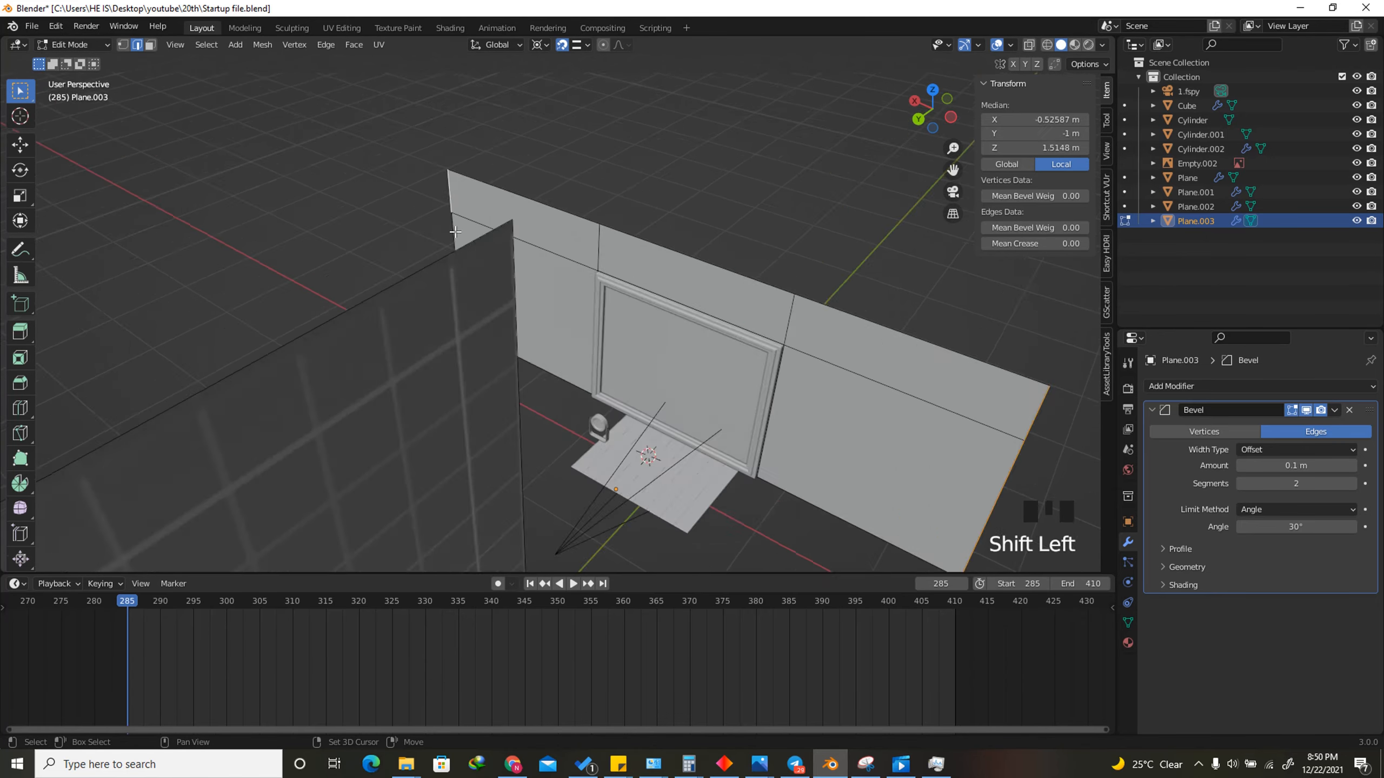
pyautogui.scroll(-3, 455, 232)
# Delete the reference image object in front of the walls, stepping back and forward through the recent changes
pyautogui.click(490, 327)
pyautogui.press('Delete')
pyautogui.hotkey('ctrl', 'z')
pyautogui.hotkey('ctrl', 'z')
pyautogui.hotkey('ctrl', 'z')
pyautogui.hotkey('ctrl', 'z')
pyautogui.hotkey('ctrl', 'z')
pyautogui.hotkey('ctrl', 'z')
pyautogui.hotkey('ctrl', 'z')
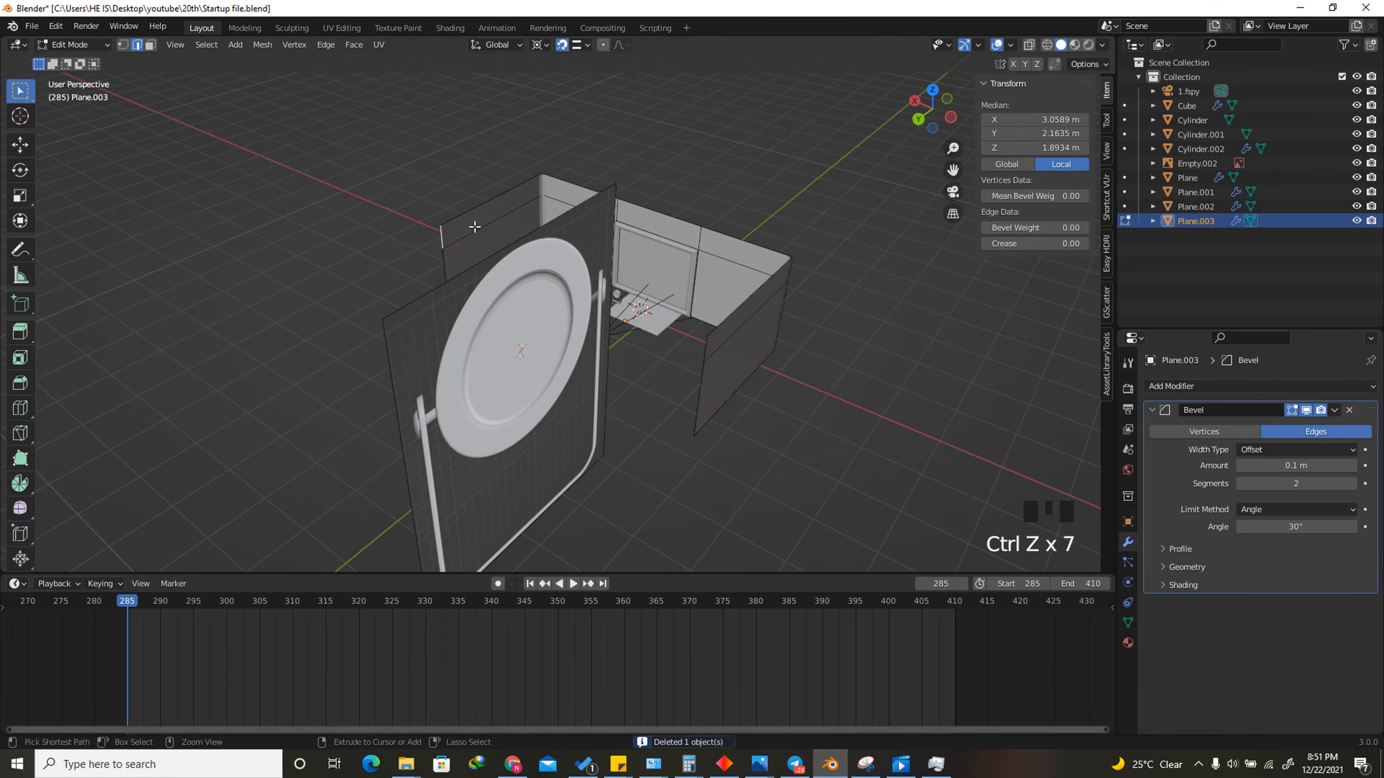
pyautogui.hotkey('ctrl', 'shift', 'z')
pyautogui.hotkey('ctrl', 'shift', 'z')
pyautogui.hotkey('ctrl', 'shift', 'z')
pyautogui.hotkey('ctrl', 'shift', 'z')
# Select the top edges around the walled room and fill them with a ceiling face
pyautogui.press('Tab')
pyautogui.scroll(-2, 426, 222)
pyautogui.click(426, 222)
pyautogui.scroll(2, 568, 133)
pyautogui.keyDown('shift'); pyautogui.click(568, 134); pyautogui.keyUp('shift')
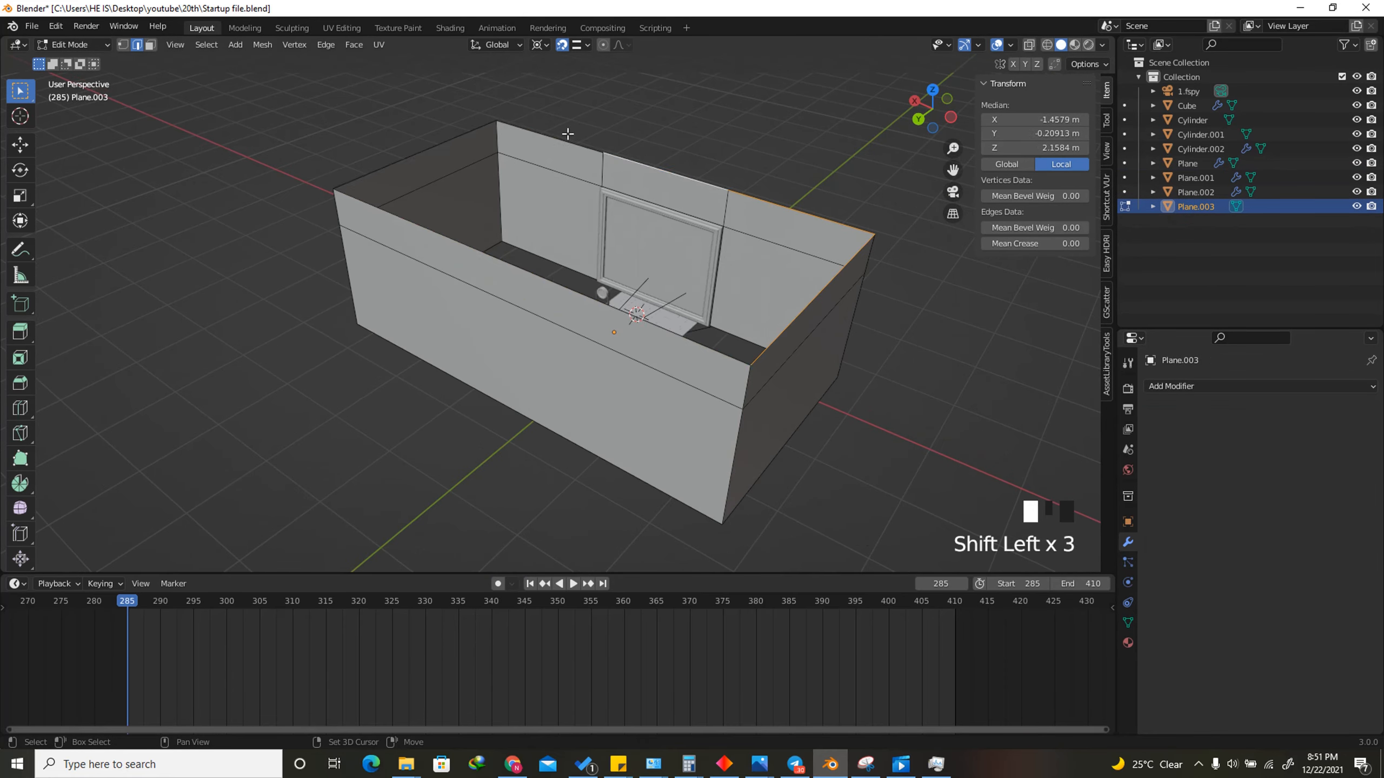
pyautogui.click(568, 133)
# Fill the room's bottom opening with a face and lower it about 0.01 m beneath the planks
pyautogui.scroll(2, 618, 222)
pyautogui.scroll(-6, 618, 222)
pyautogui.scroll(5, 667, 432)
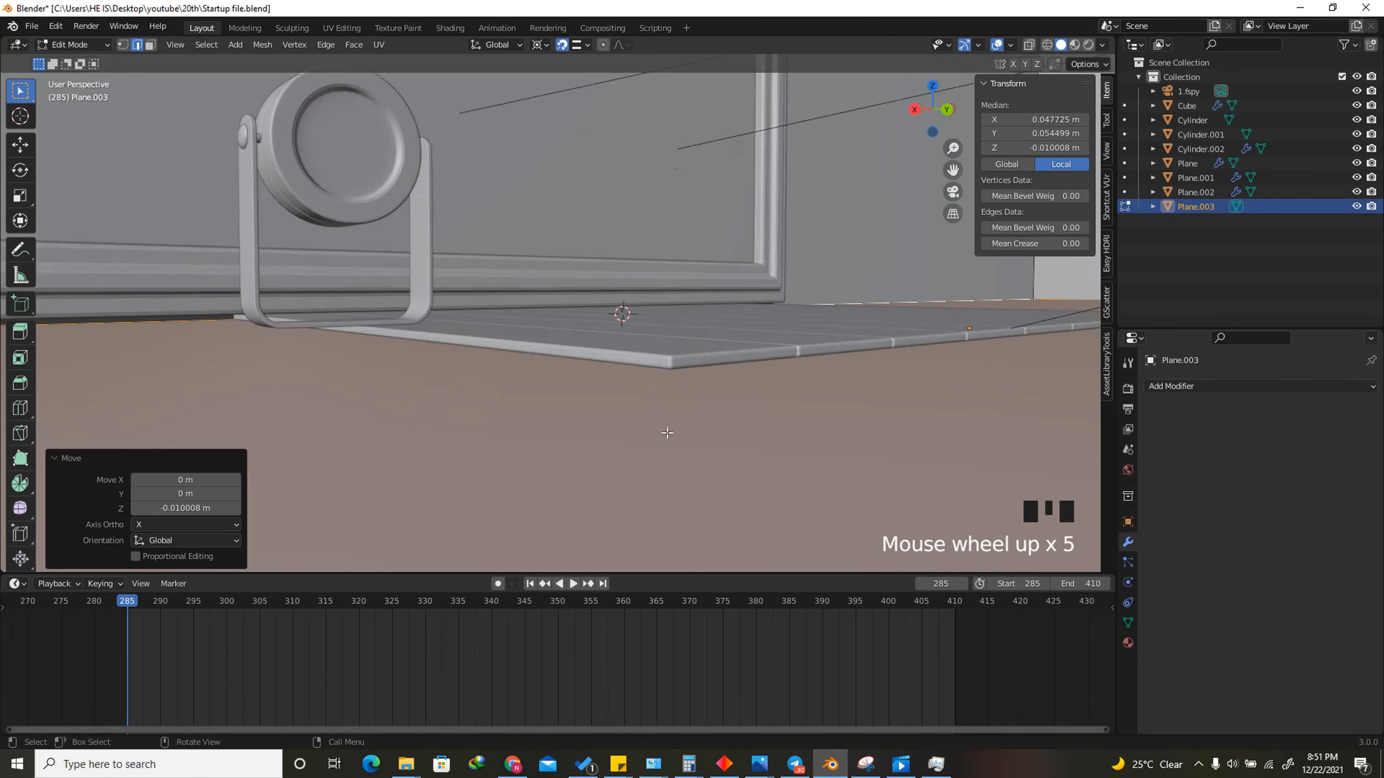
pyautogui.press('Tab')
# Hide the enclosing room object and reveal it again
pyautogui.scroll(-8, 804, 129)
pyautogui.moveTo(804, 130); pyautogui.dragTo(664, 133, button='middle')
pyautogui.press('h')
pyautogui.scroll(5, 646, 331)
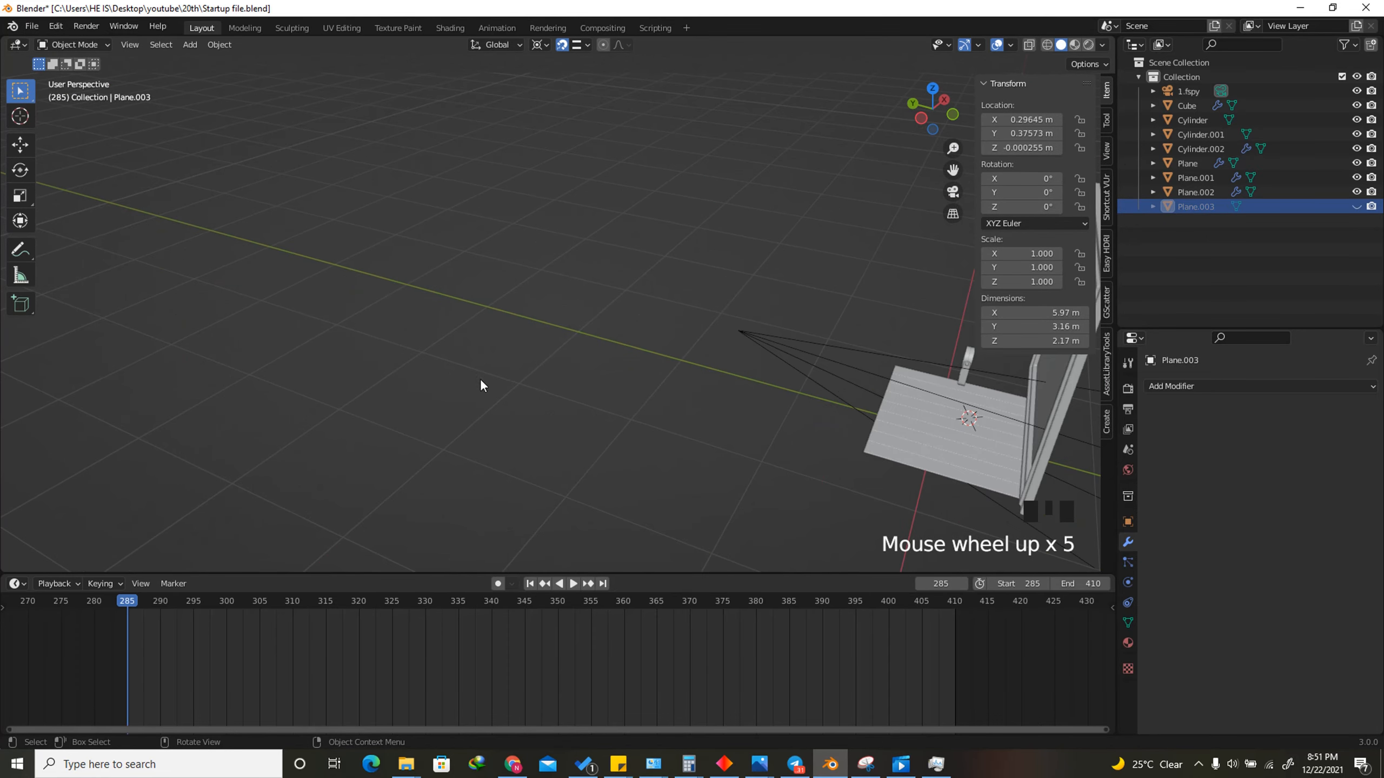
pyautogui.scroll(-2, 835, 424)
pyautogui.scroll(2, 828, 409)
pyautogui.moveTo(929, 121); pyautogui.dragTo(796, 200)
pyautogui.hotkey('alt', 'h')
# Hide the enclosing room object to expose the frame, planks and disc stand
pyautogui.scroll(-4, 797, 218)
pyautogui.scroll(2, 736, 256)
pyautogui.click(671, 280)
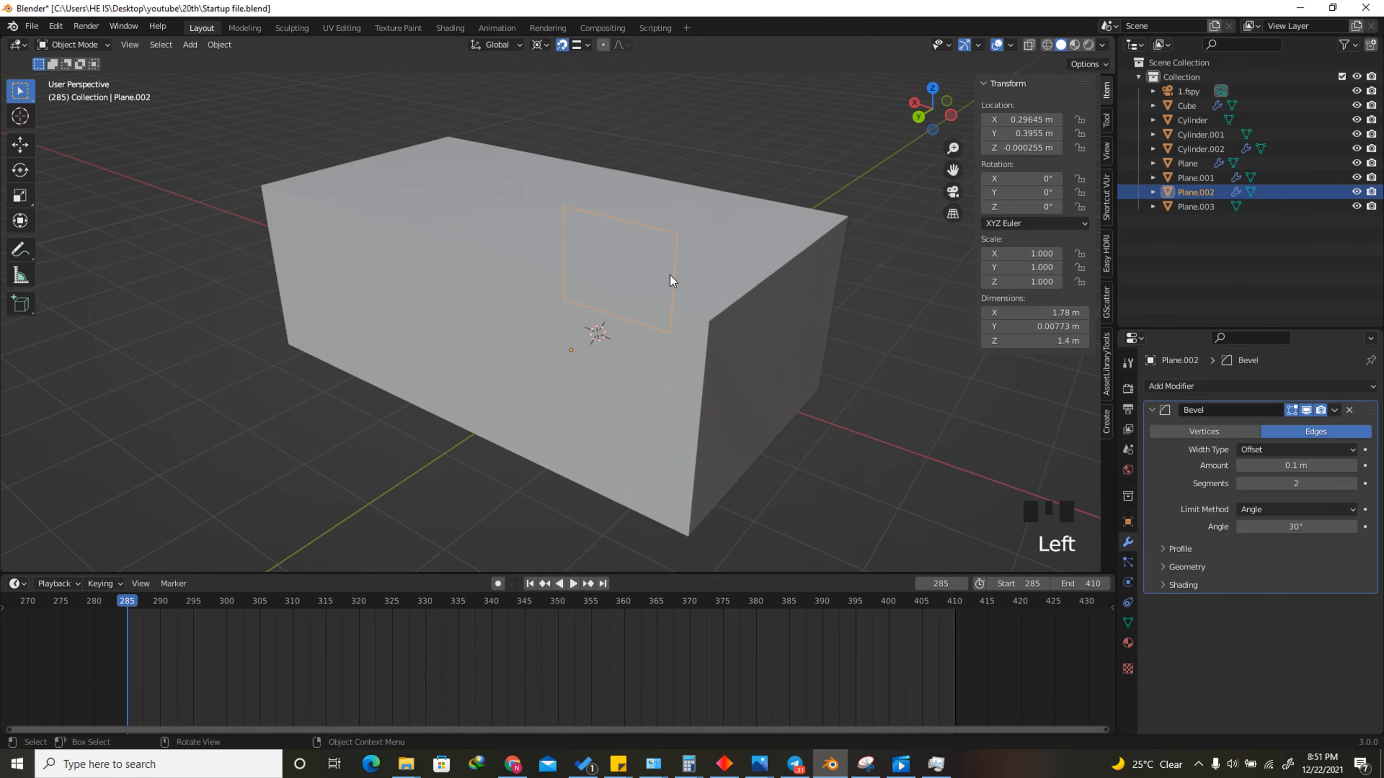
pyautogui.click(682, 301)
pyautogui.press('h')
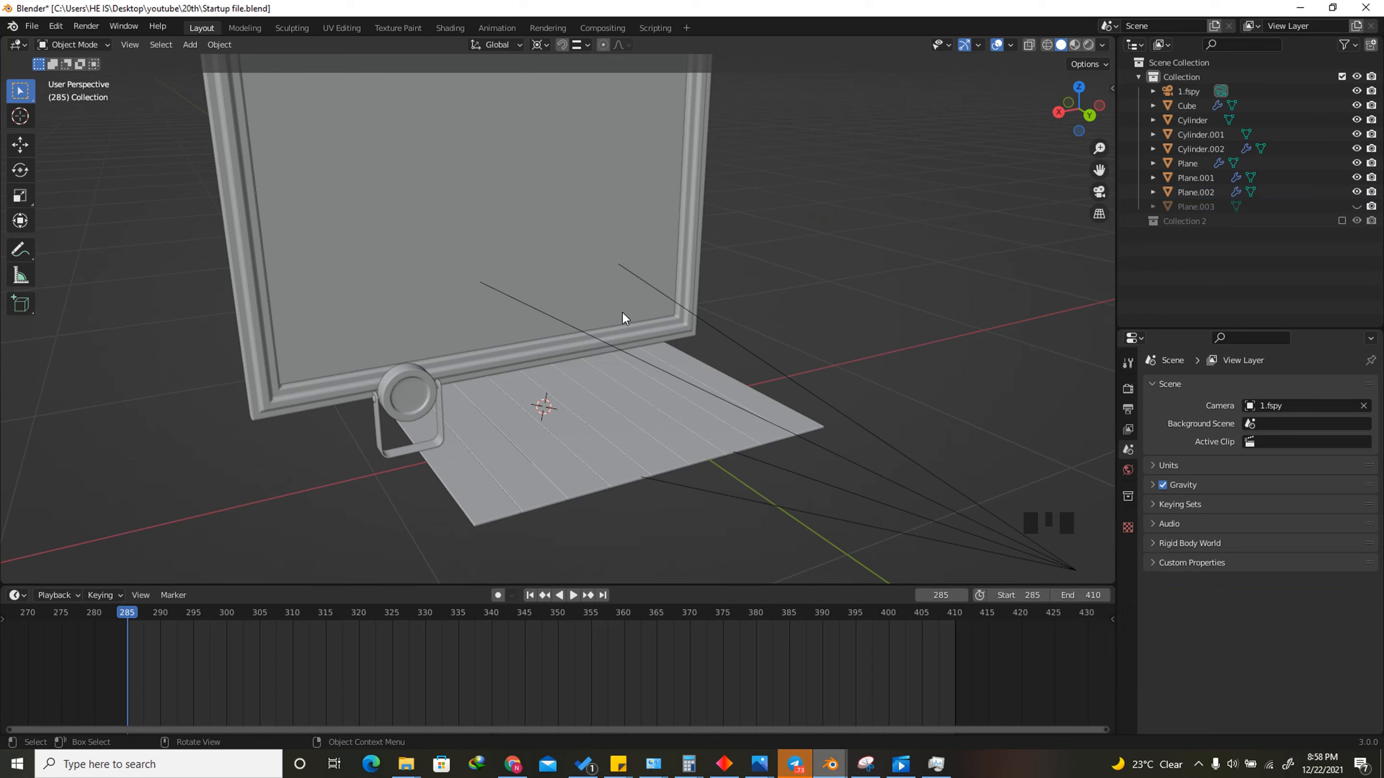
# Replace the timeline area with the Asset Browser and select the pen asset among the current file's assets
pyautogui.click(13, 596)
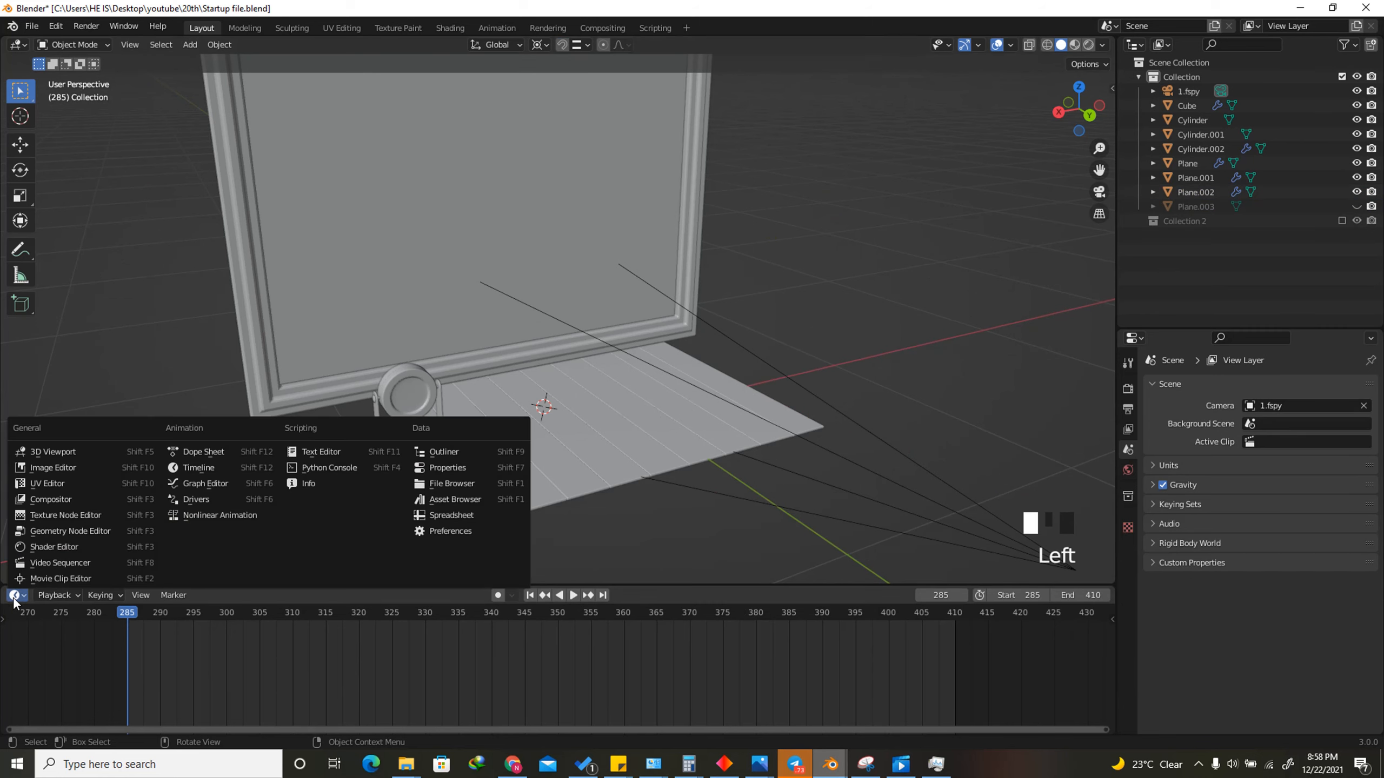
pyautogui.click(443, 499)
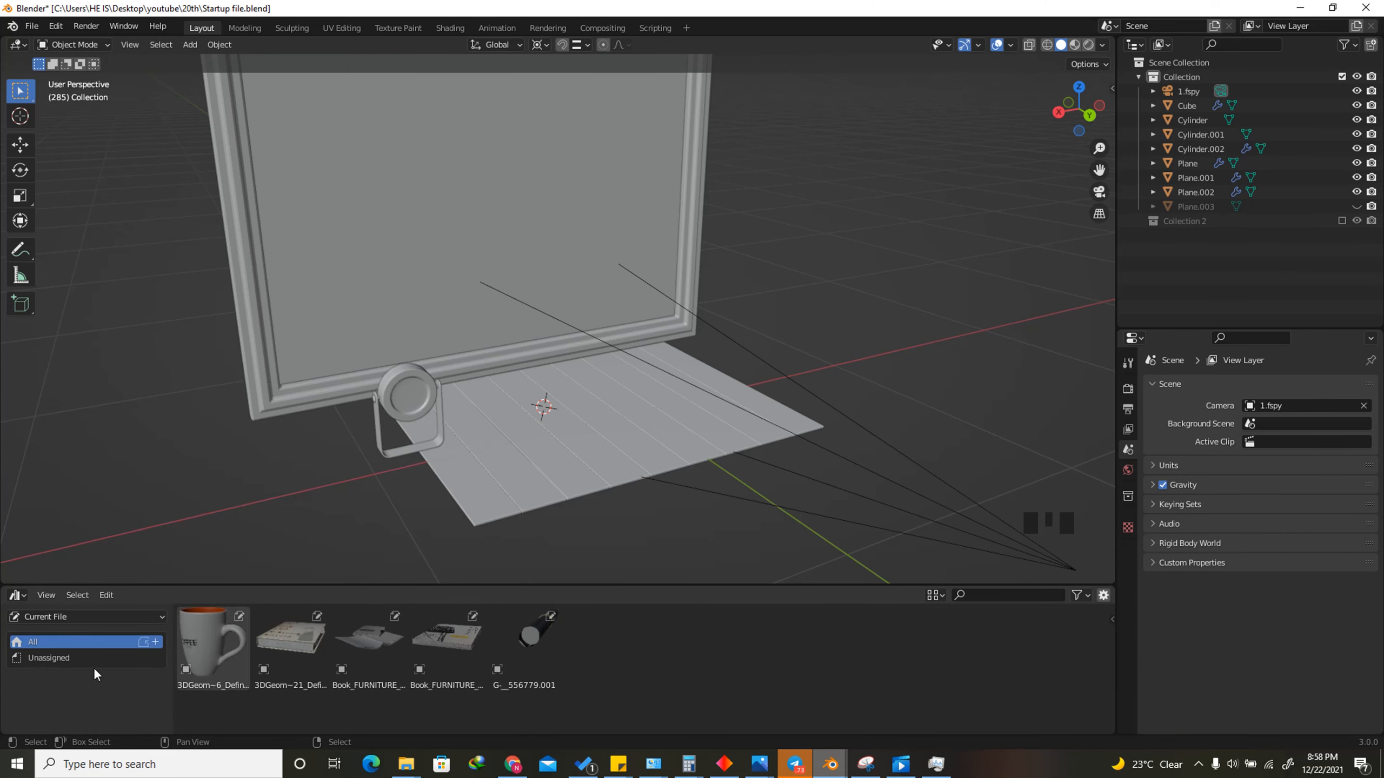
pyautogui.click(526, 640)
# Parent the disc and its two side pins to the U-shaped stand using Object (Keep Transform)
pyautogui.scroll(4, 392, 397)
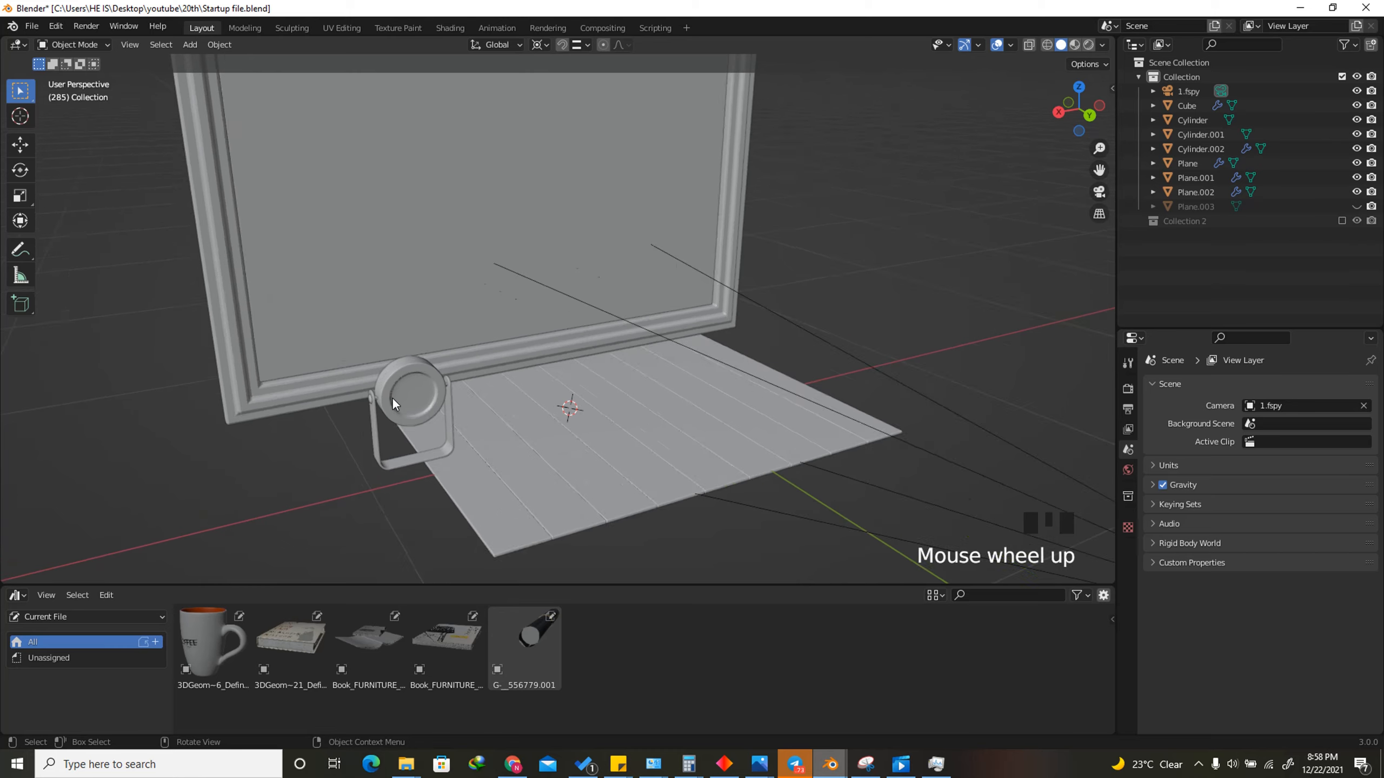
pyautogui.click(400, 391)
pyautogui.scroll(5, 357, 399)
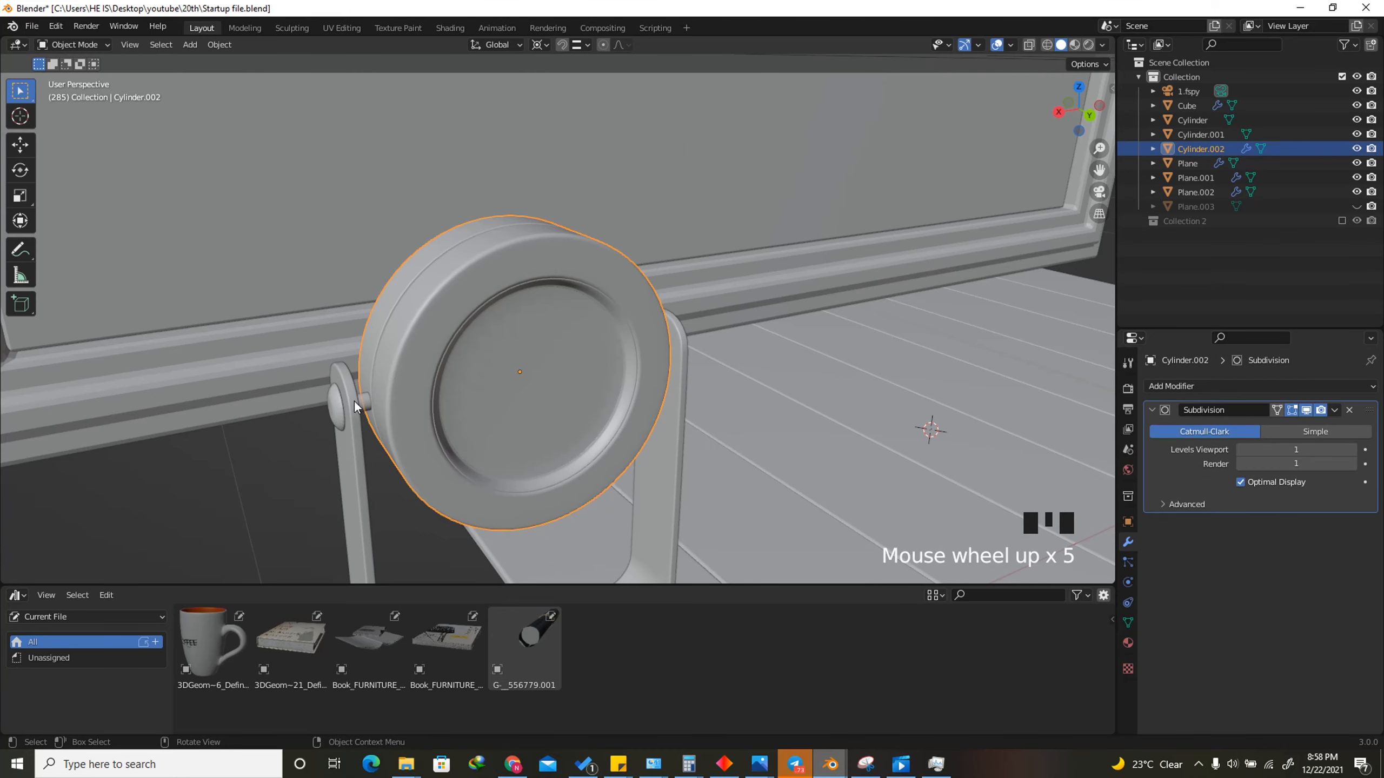
pyautogui.click(338, 402)
pyautogui.keyDown('shift'); pyautogui.click(490, 338); pyautogui.keyUp('shift')
pyautogui.scroll(6, 685, 335)
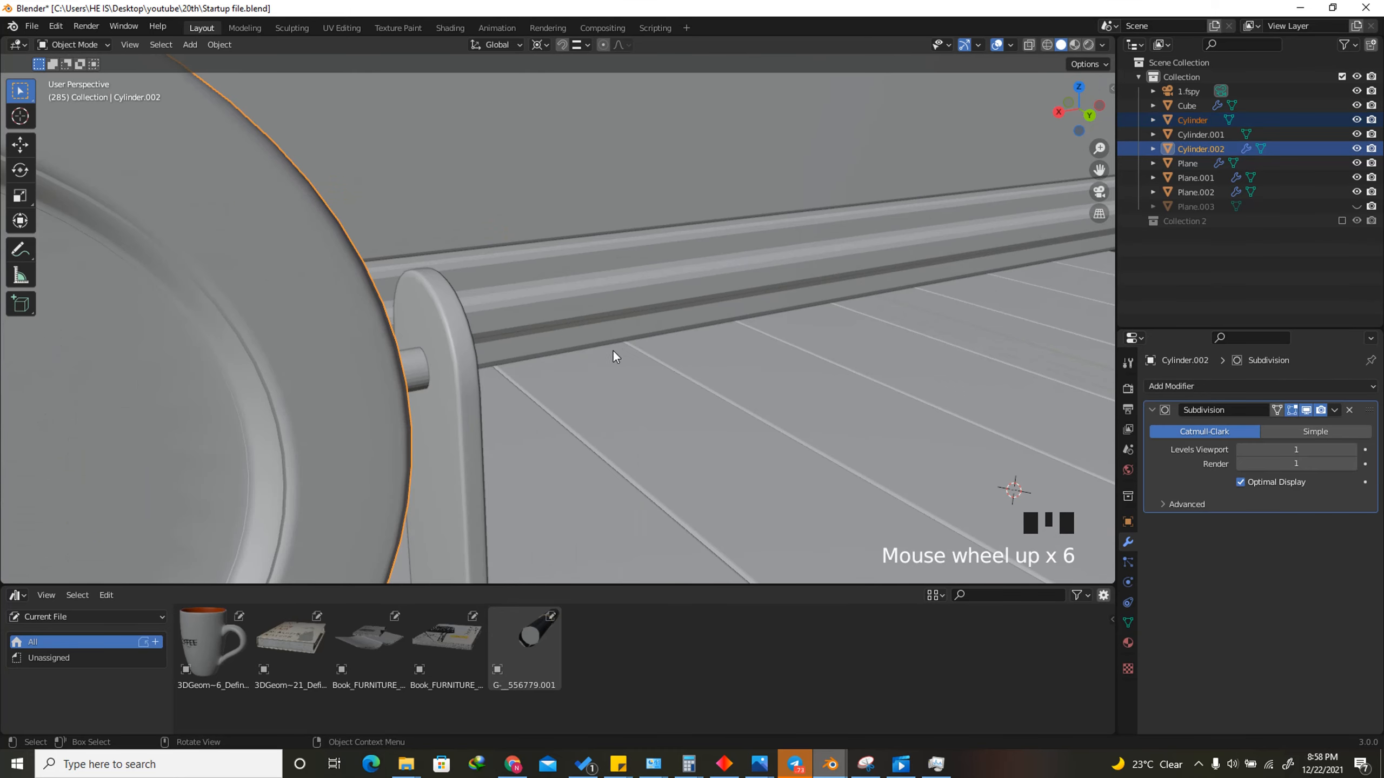
pyautogui.keyDown('shift'); pyautogui.click(415, 360); pyautogui.keyUp('shift')
pyautogui.scroll(-7, 543, 276)
pyautogui.keyDown('shift'); pyautogui.click(530, 354); pyautogui.keyUp('shift')
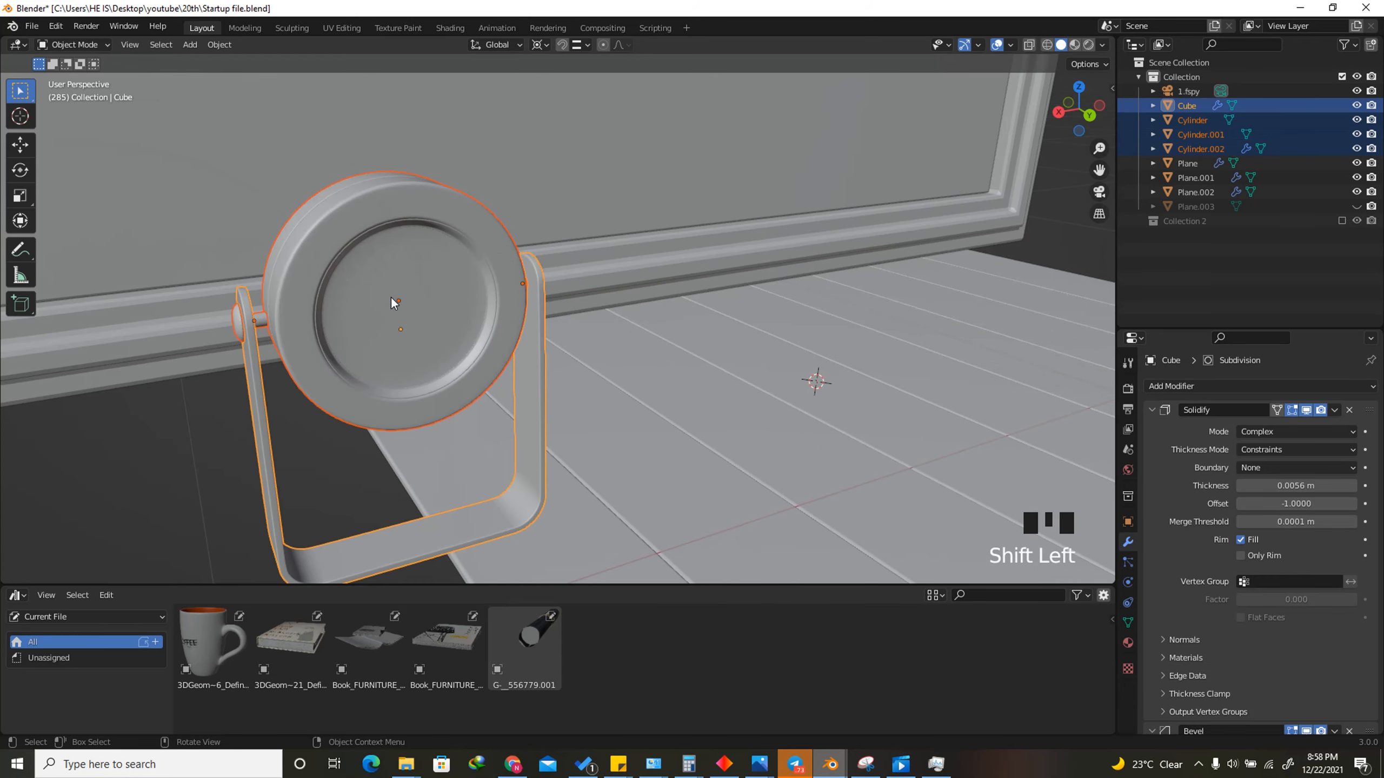
pyautogui.hotkey('ctrl', 'p')
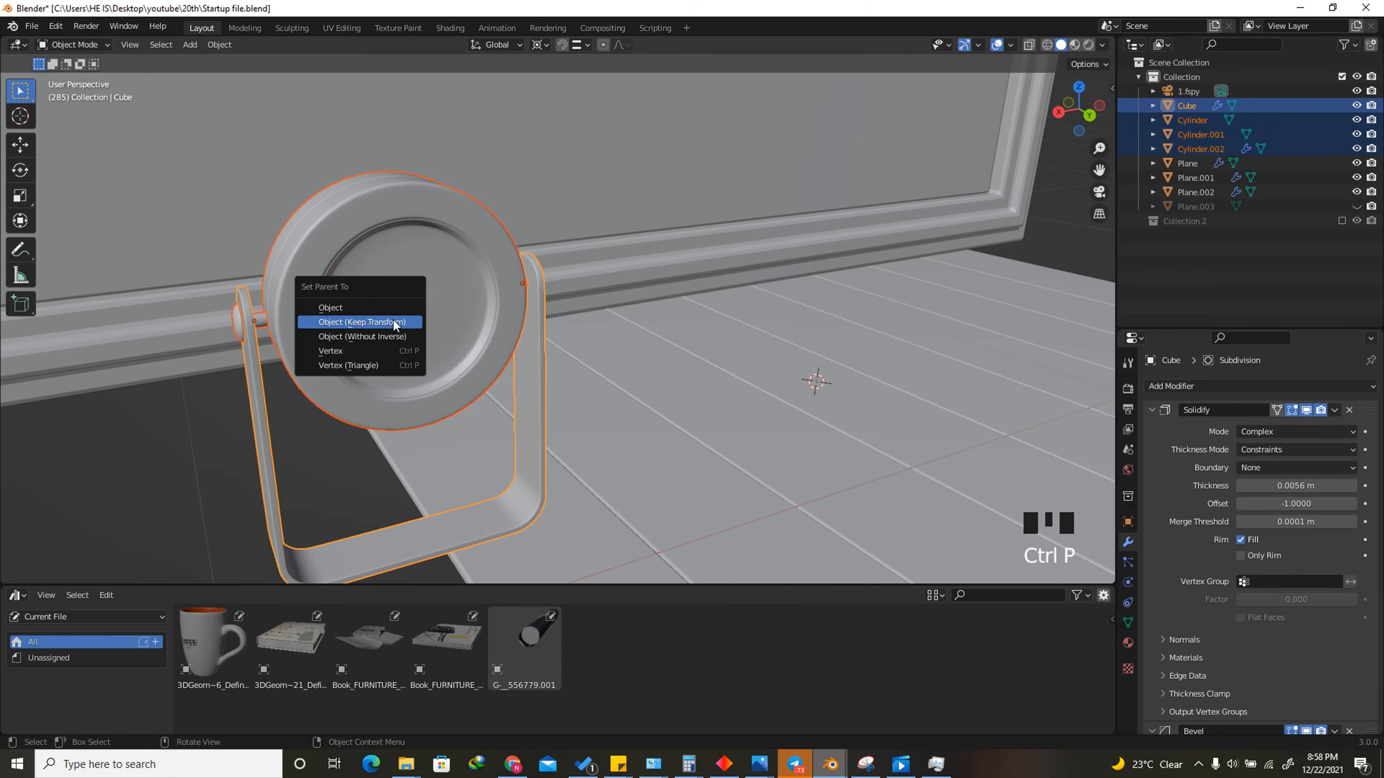
pyautogui.click(394, 320)
# Move the stand in top view about -0.67 m in X and -0.17 m in Y onto the plank floor
pyautogui.scroll(-3, 429, 304)
pyautogui.click(353, 397)
pyautogui.press('g')
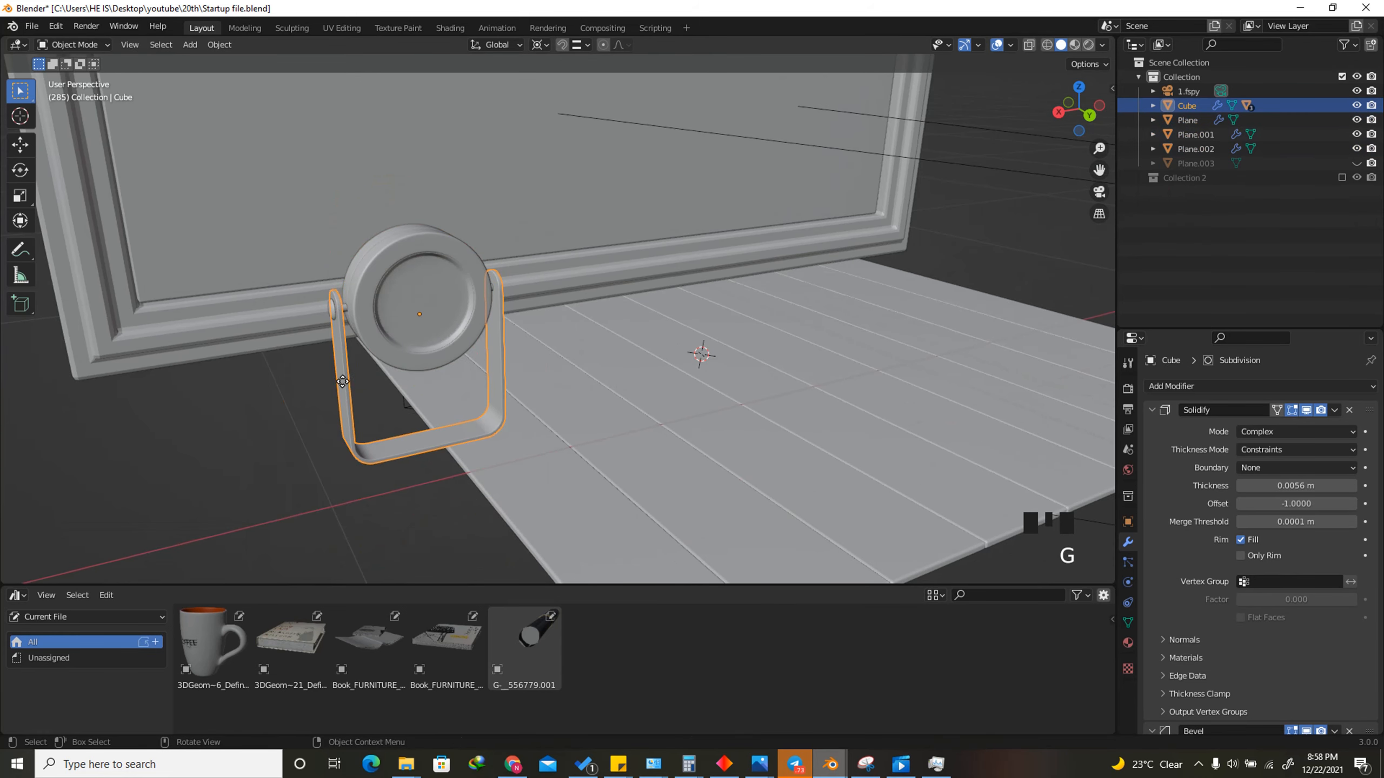
pyautogui.click(1079, 86)
pyautogui.scroll(-7, 627, 358)
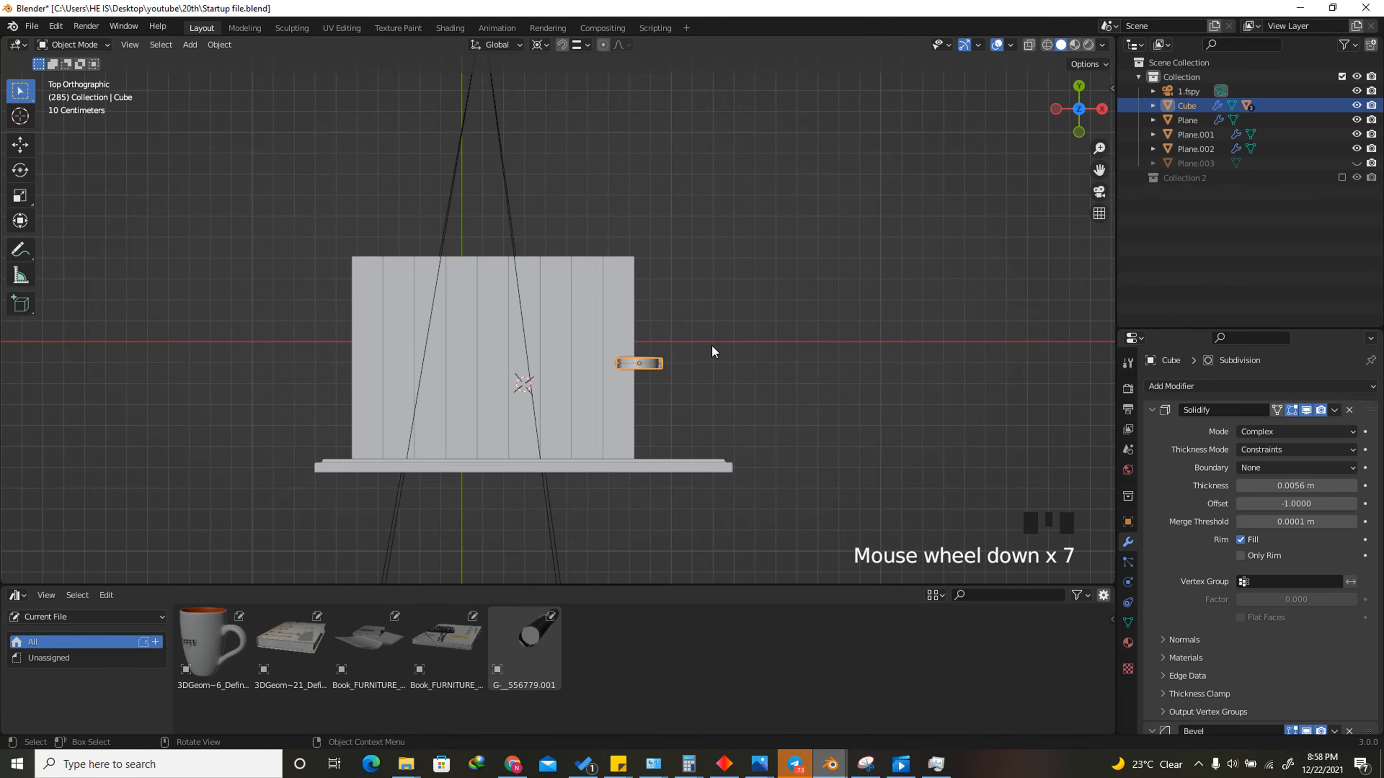
pyautogui.scroll(3, 625, 340)
pyautogui.press('g')
pyautogui.click(434, 398)
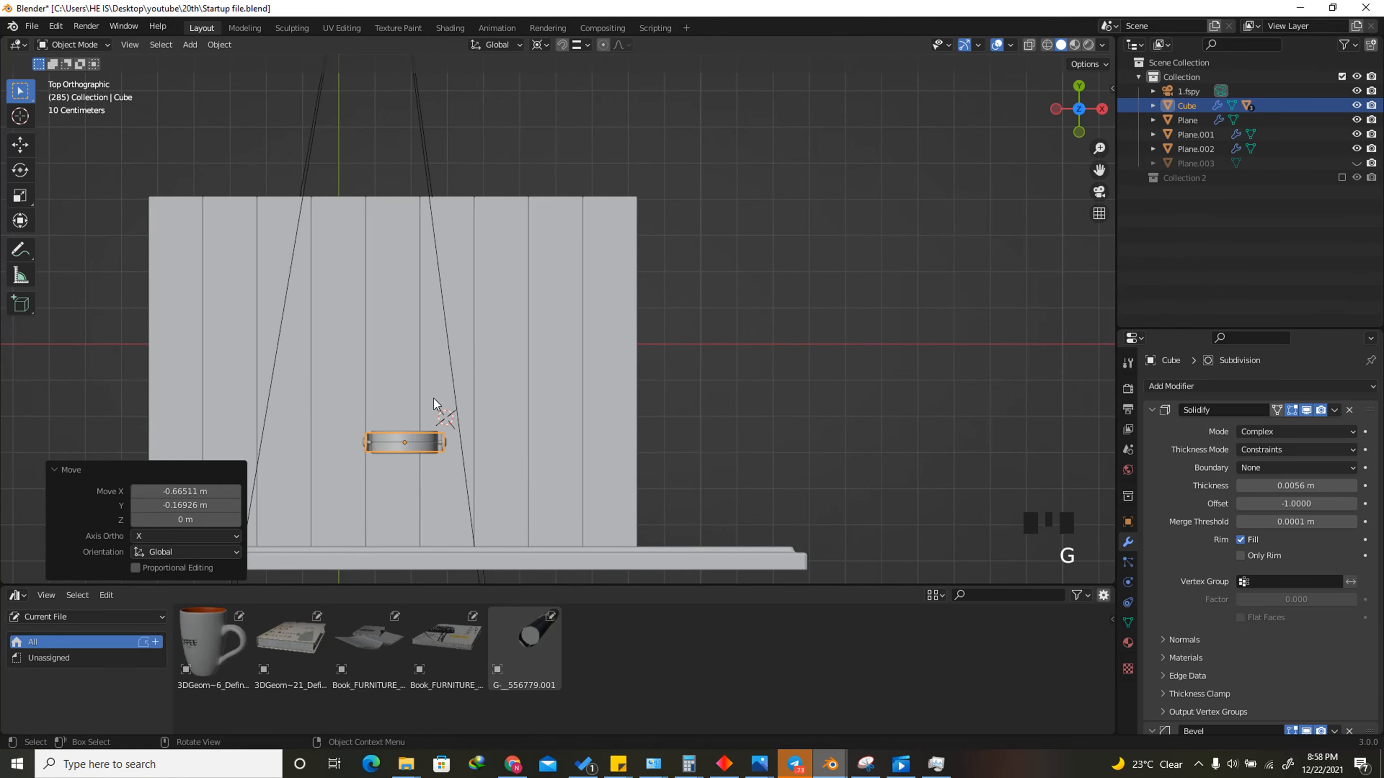
# Rotate the stand 38.2° around the global Z axis while looking through the camera
pyautogui.press('KP_0')
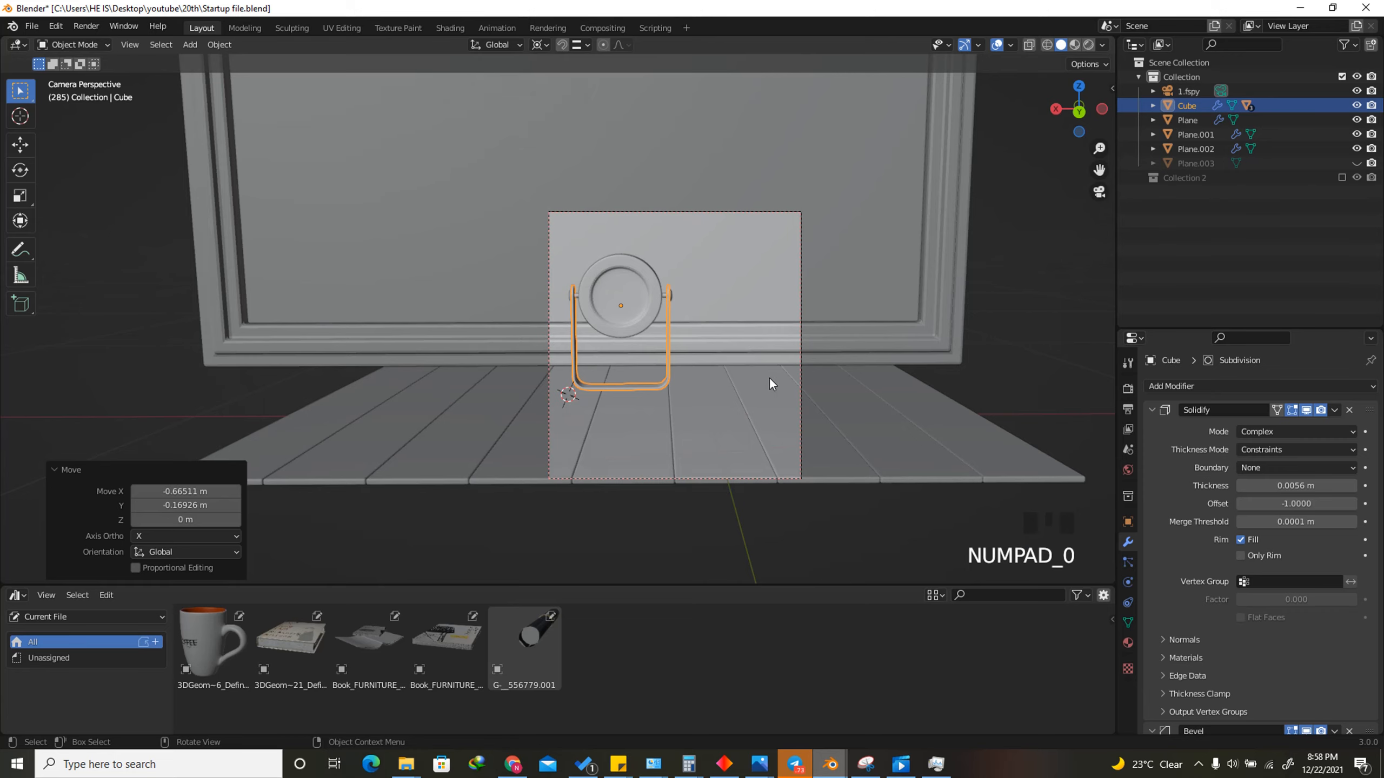
pyautogui.press('r')
pyautogui.press('z')
pyautogui.click(637, 260)
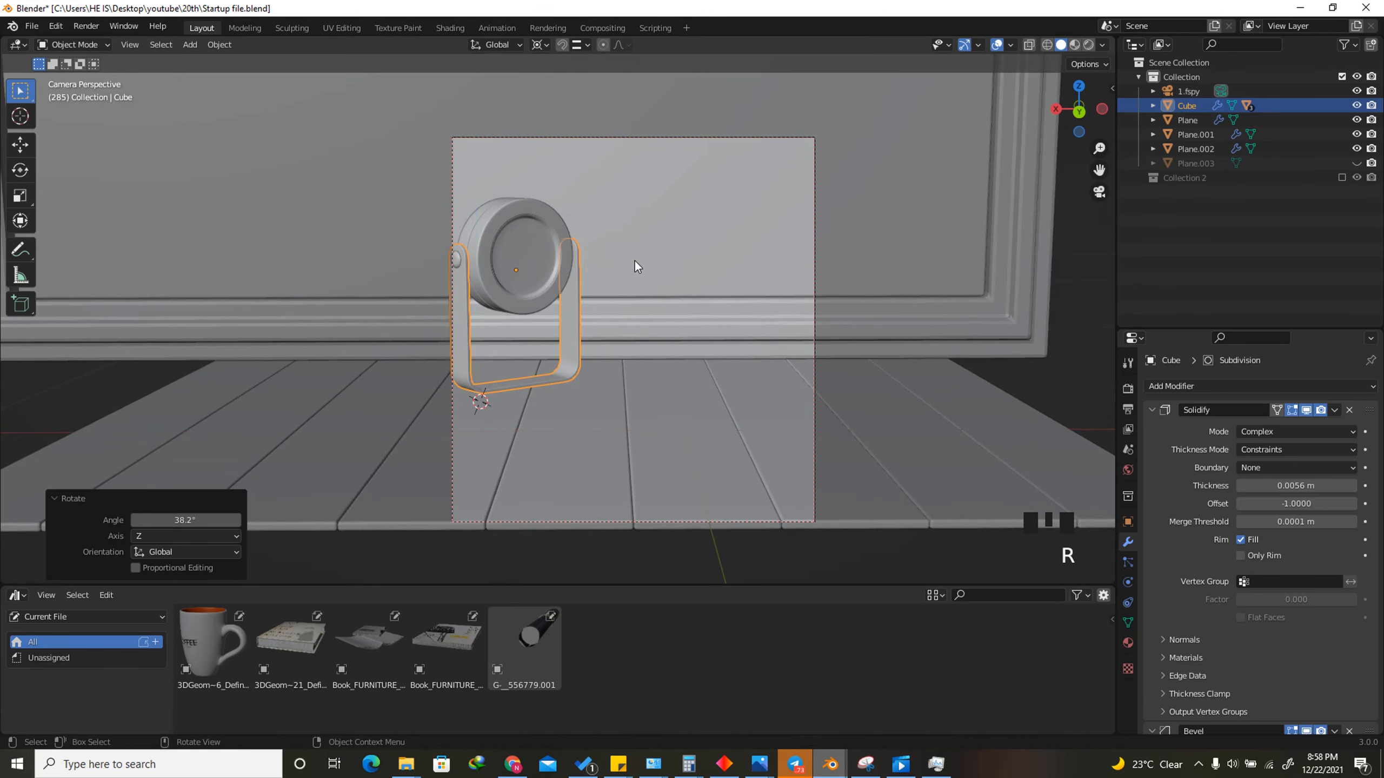
# Set the pivot point to Individual Origins and shift the stand horizontally, with Z locked, further inside the camera frame
pyautogui.click(540, 45)
pyautogui.click(568, 110)
pyautogui.scroll(2, 597, 291)
pyautogui.scroll(-2, 570, 262)
pyautogui.scroll(1, 543, 201)
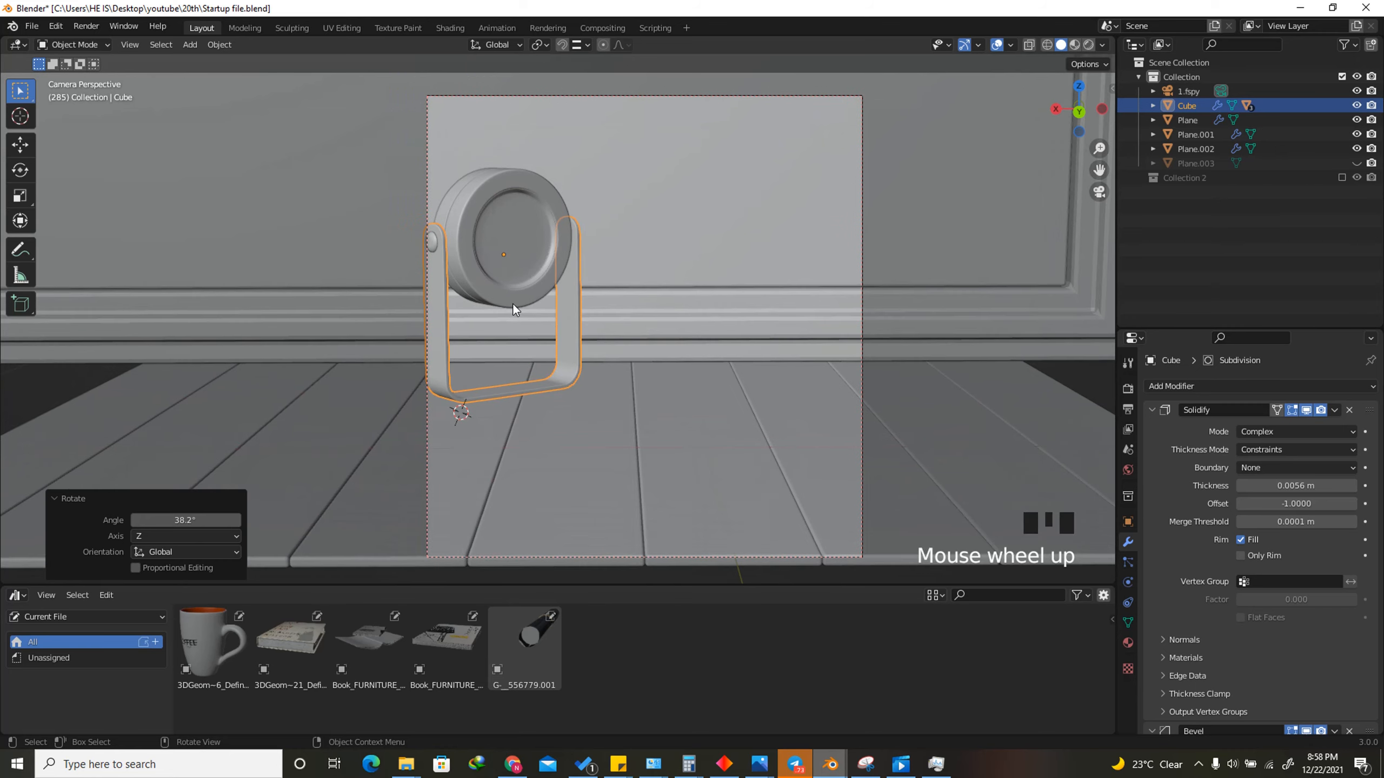
pyautogui.press('g')
pyautogui.hotkey('shift', 'z')
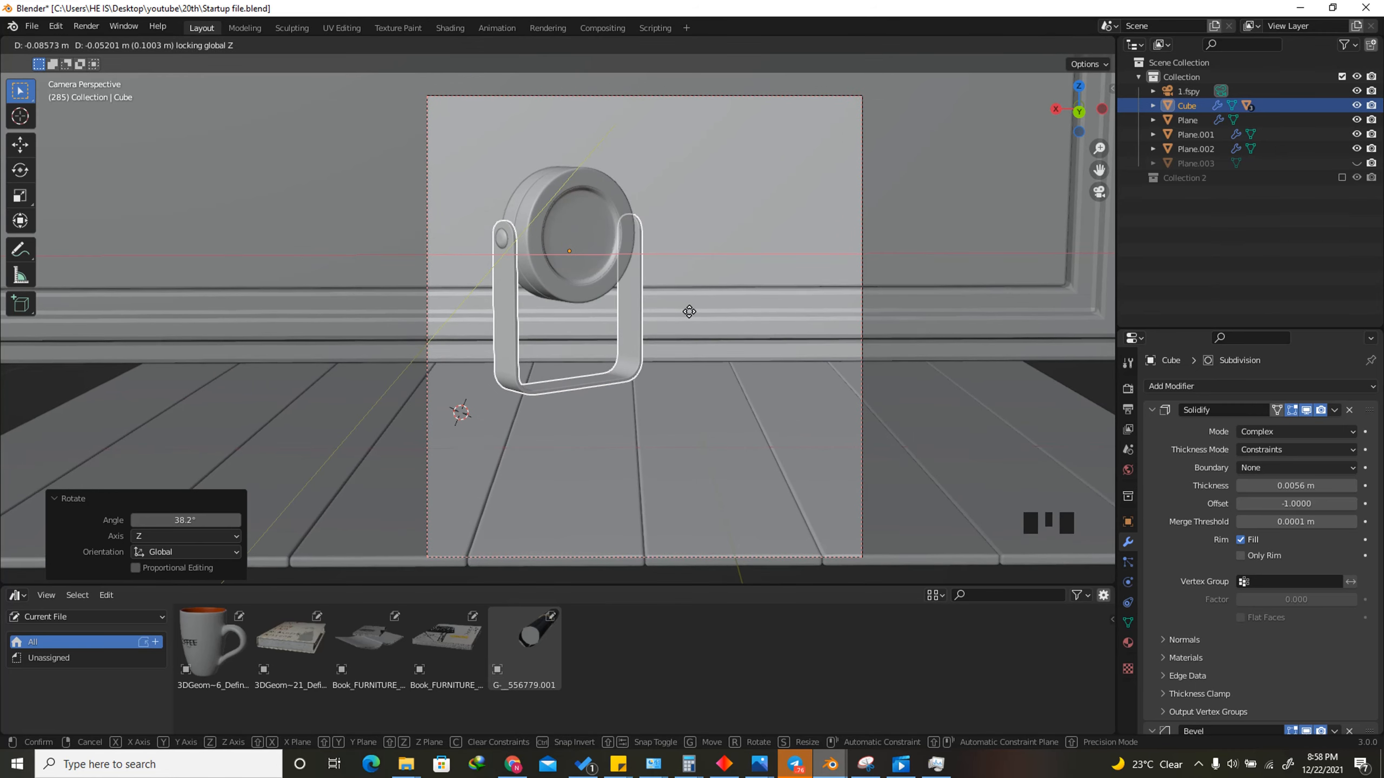
pyautogui.rightClick(750, 311)
# Set the transform orientation to Local and tilt the disc -29.1° around its X axis
pyautogui.click(577, 195)
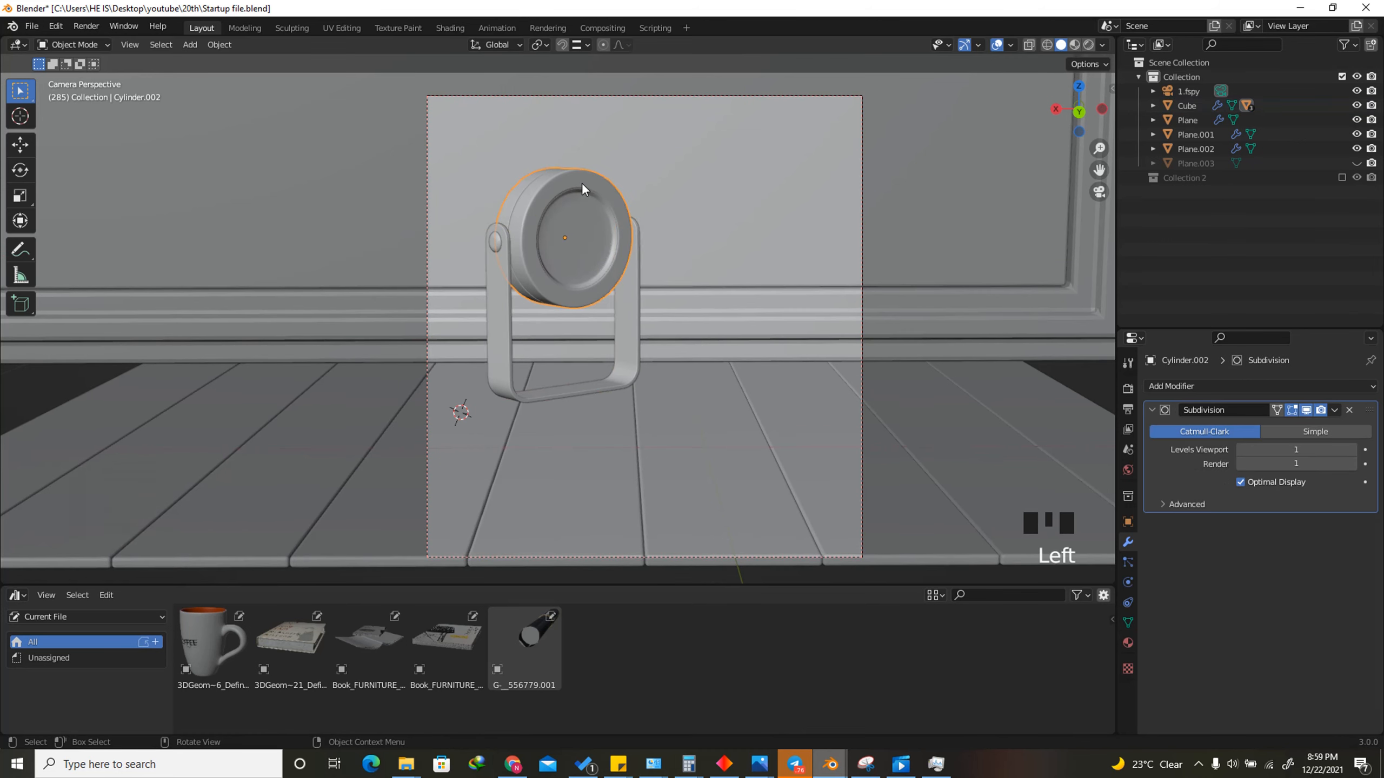
pyautogui.click(510, 46)
pyautogui.click(477, 103)
pyautogui.scroll(2, 587, 180)
pyautogui.press('r')
pyautogui.press('x')
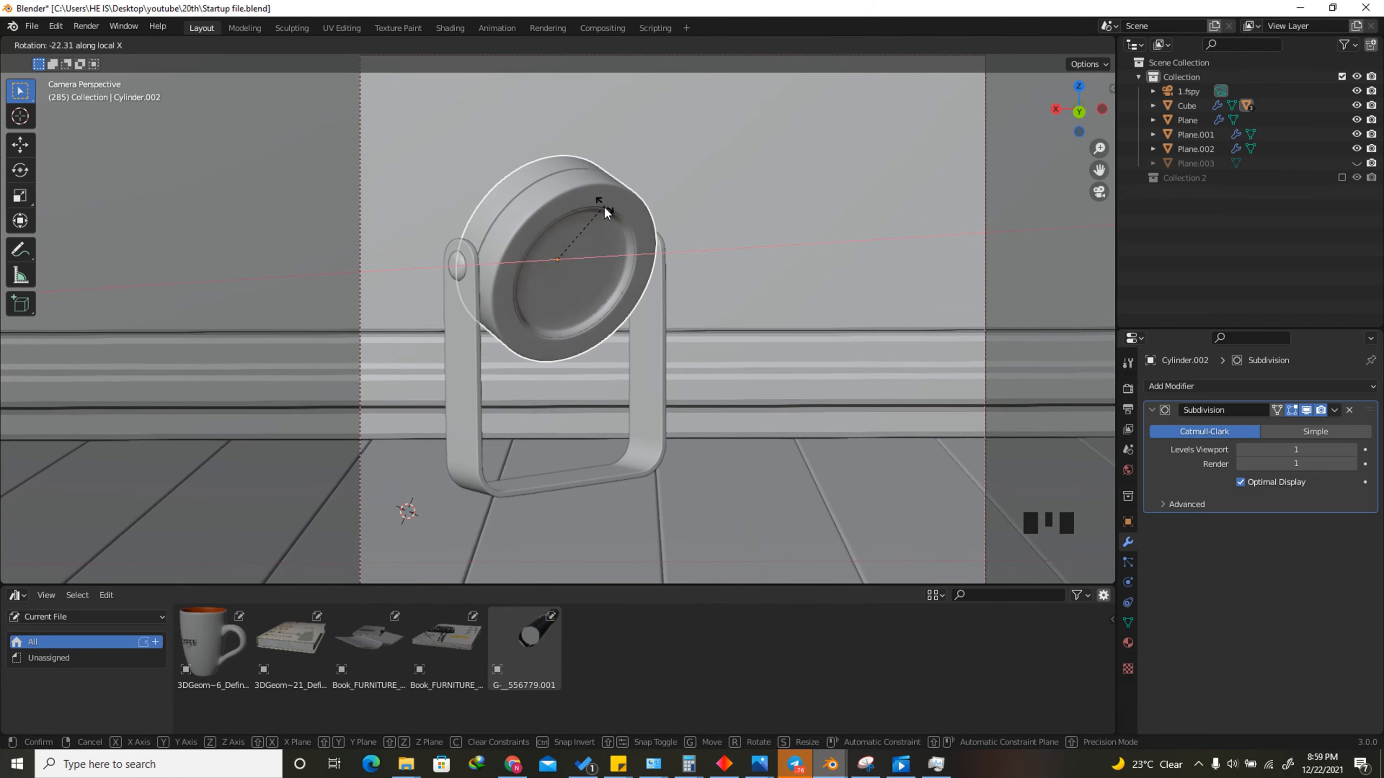
pyautogui.click(626, 225)
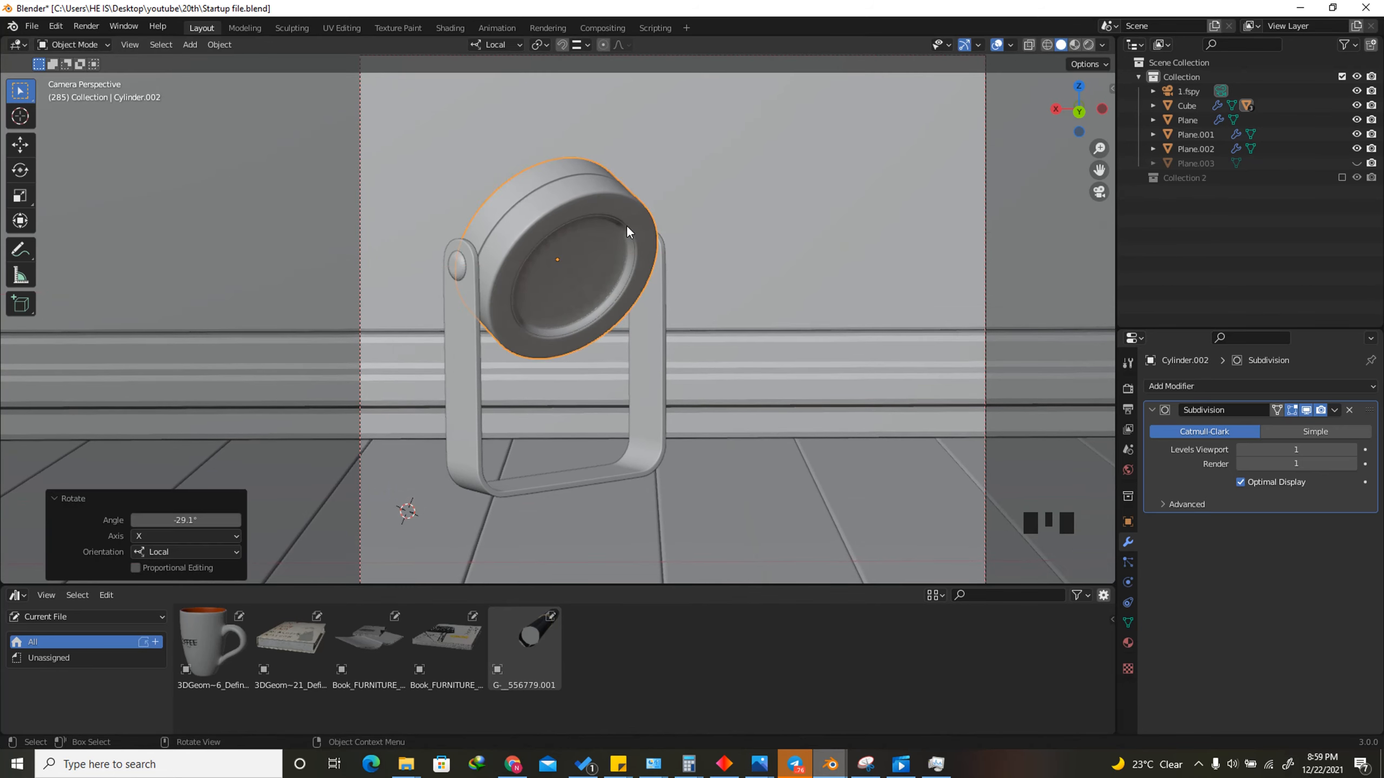
# Place the thick book asset 3DGeom~21_Defintion on the planks beside the stand and rotate it -62.2° around its local Z axis
pyautogui.scroll(3, 691, 289)
pyautogui.moveTo(1078, 109); pyautogui.dragTo(973, 264)
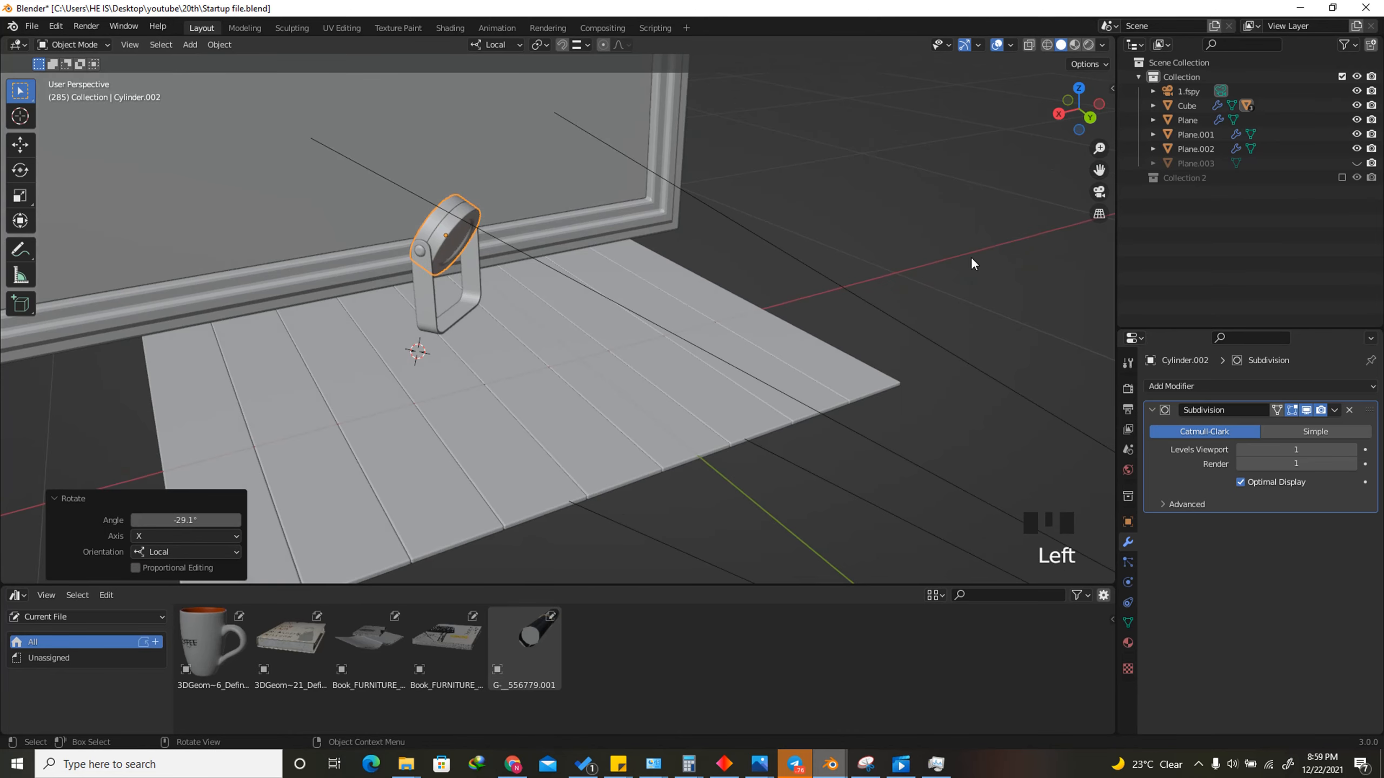
pyautogui.moveTo(290, 635); pyautogui.dragTo(583, 348)
pyautogui.scroll(5, 545, 346)
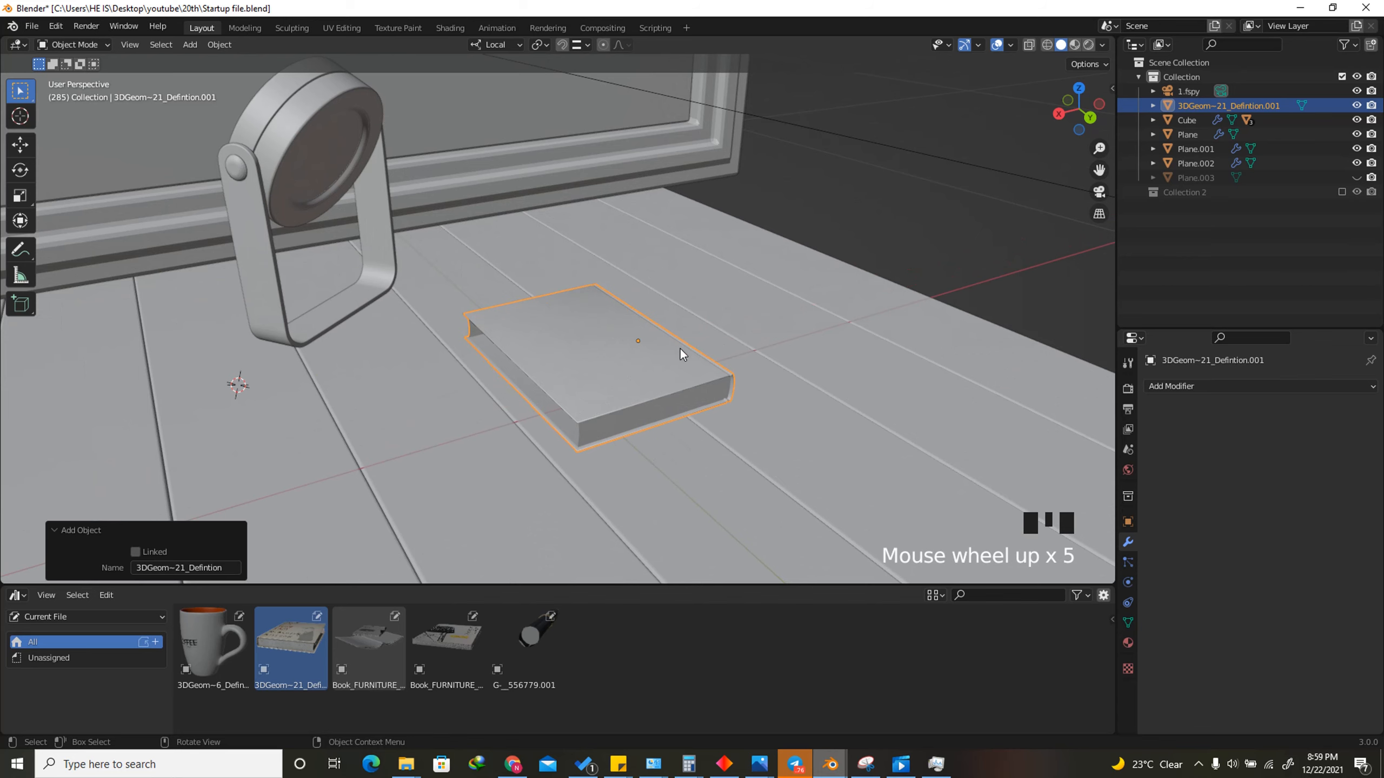
pyautogui.press('r')
pyautogui.click(701, 339)
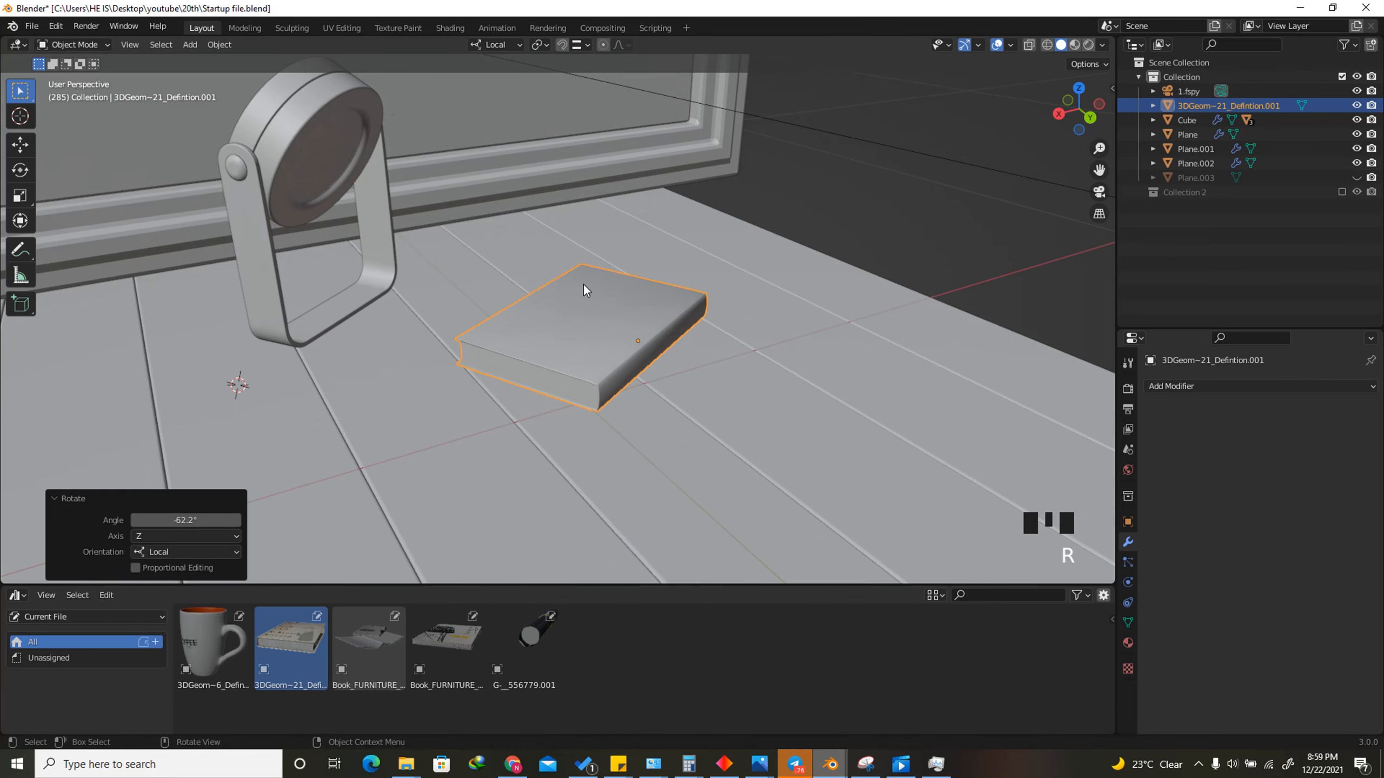
# Place the thinner Book_FURNITURE_DESIGN asset on top of the first book
pyautogui.scroll(-2, 585, 290)
pyautogui.moveTo(1082, 112); pyautogui.dragTo(941, 218)
pyautogui.scroll(4, 578, 339)
pyautogui.click(406, 765)
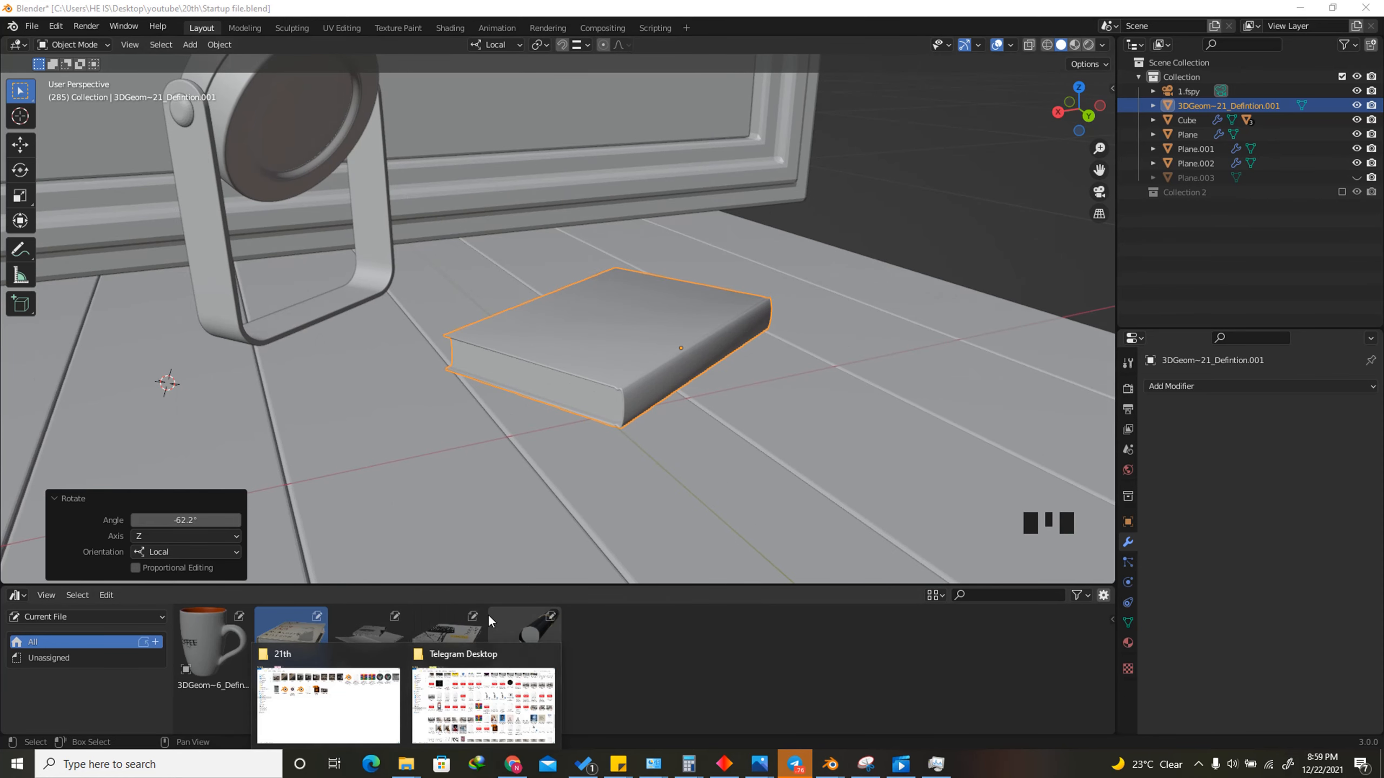
pyautogui.moveTo(446, 632); pyautogui.dragTo(628, 309)
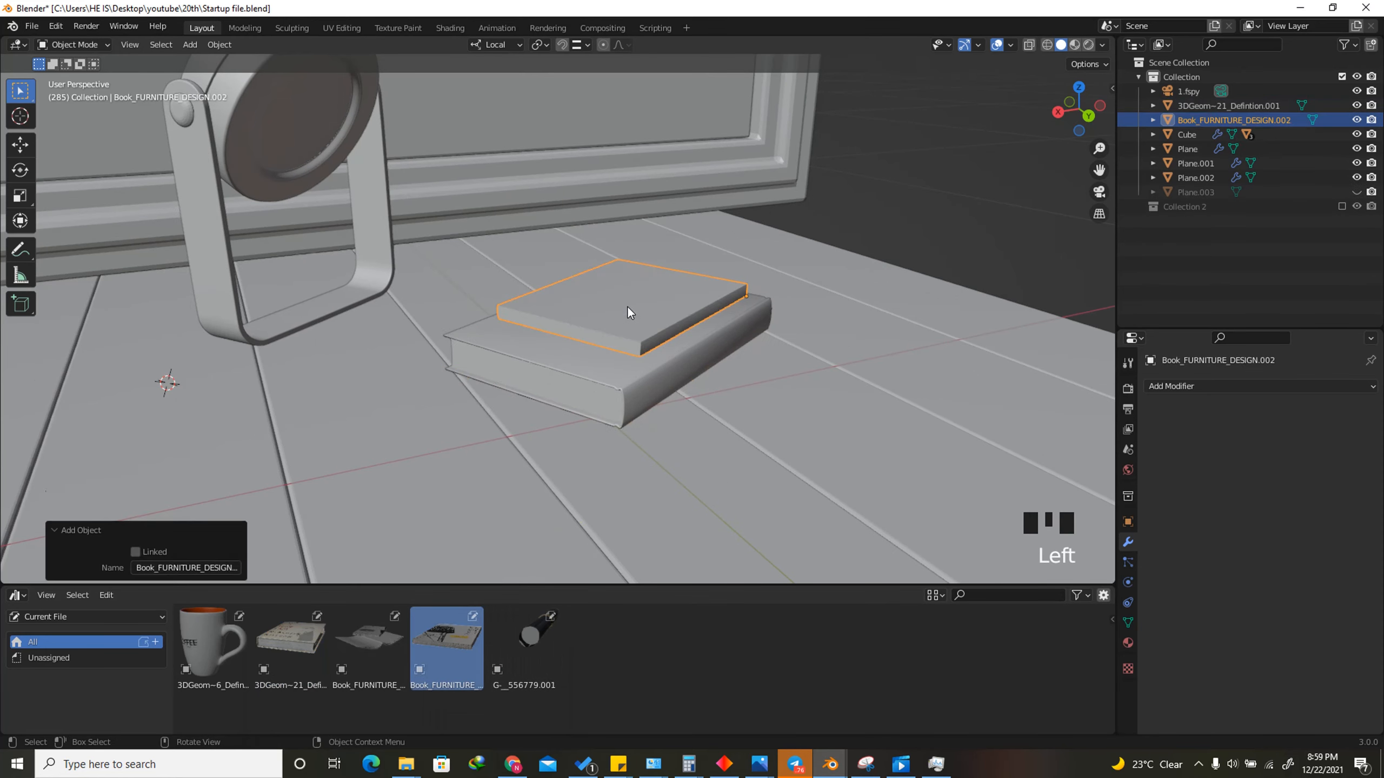
pyautogui.moveTo(1078, 109); pyautogui.dragTo(792, 348)
# Rotate the upper book -67.6° around its local Z axis
pyautogui.scroll(-4, 624, 269)
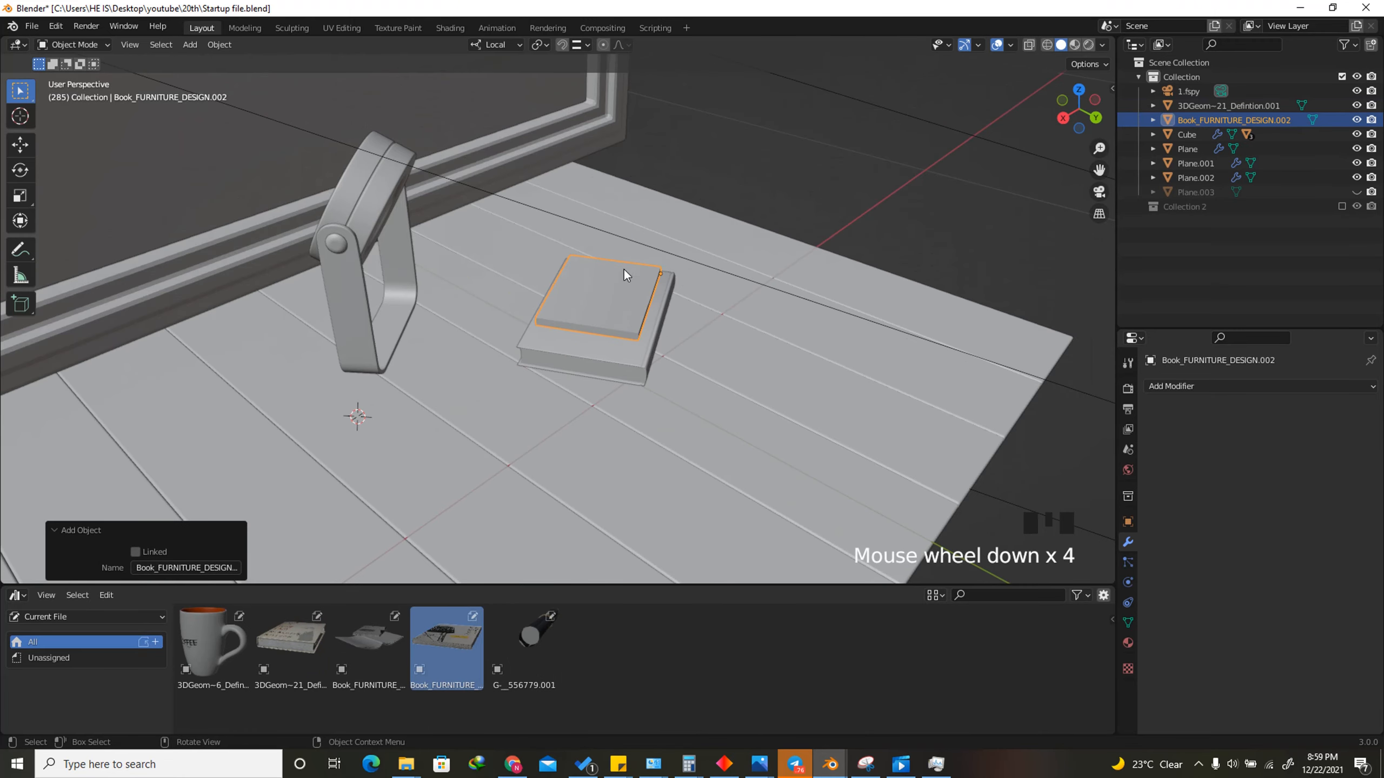
pyautogui.scroll(4, 677, 310)
pyautogui.scroll(4, 695, 328)
pyautogui.press('r')
pyautogui.press('z')
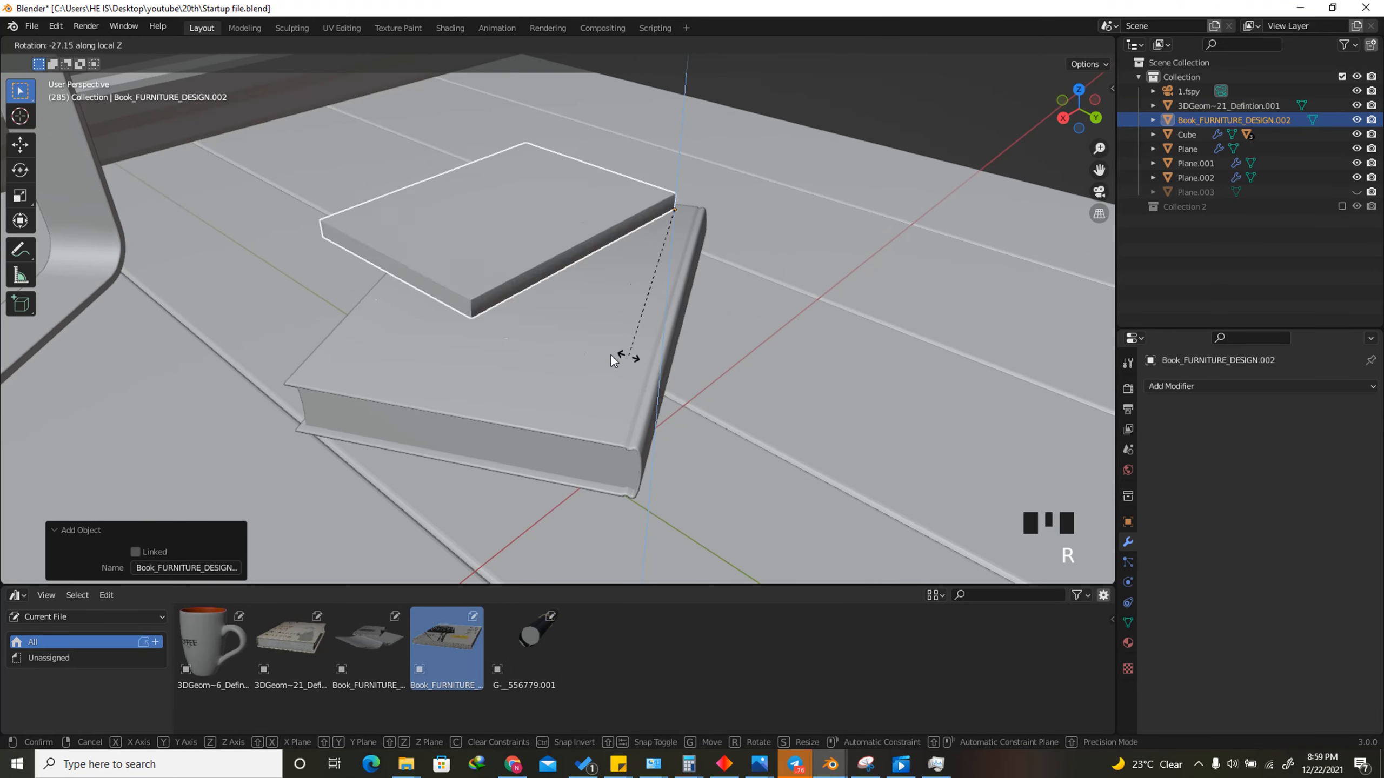
pyautogui.click(558, 284)
# Slide the upper book about -0.15 m in local X and -0.015 m in local Y, keeping its height locked
pyautogui.press('g')
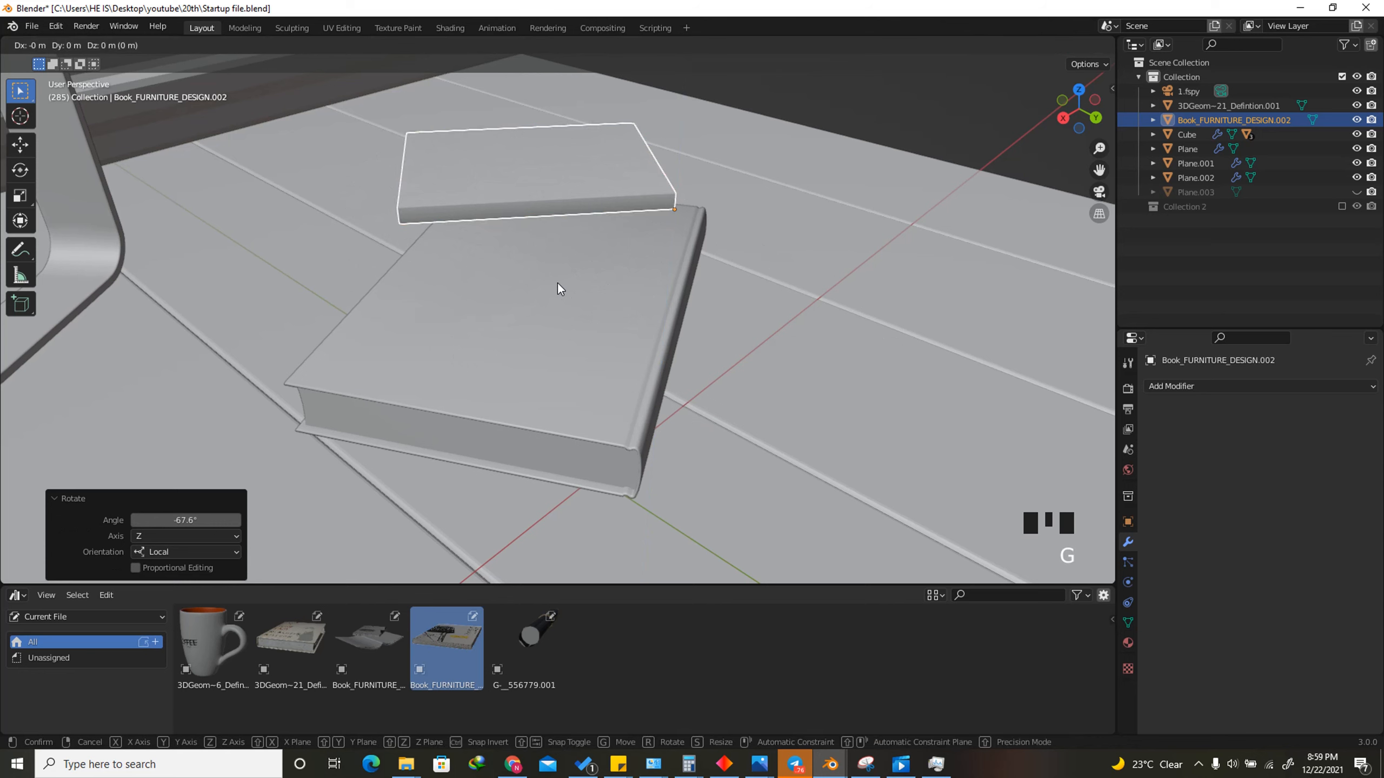
pyautogui.hotkey('shift', 'z')
pyautogui.click(625, 385)
# Place the pen asset G-_556779.001 on the upper book and rotate it about -32° around its local Z axis
pyautogui.scroll(-3, 625, 393)
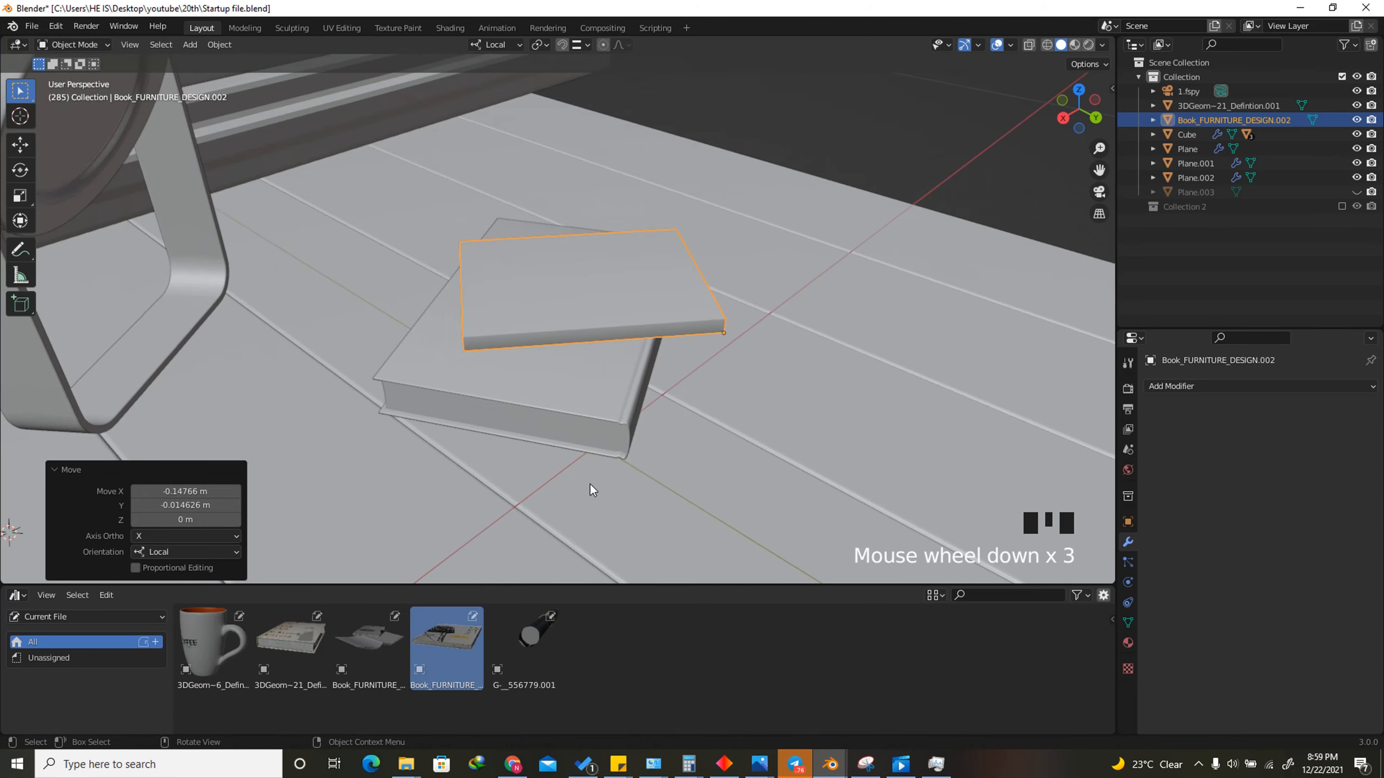
pyautogui.moveTo(542, 661); pyautogui.dragTo(572, 297)
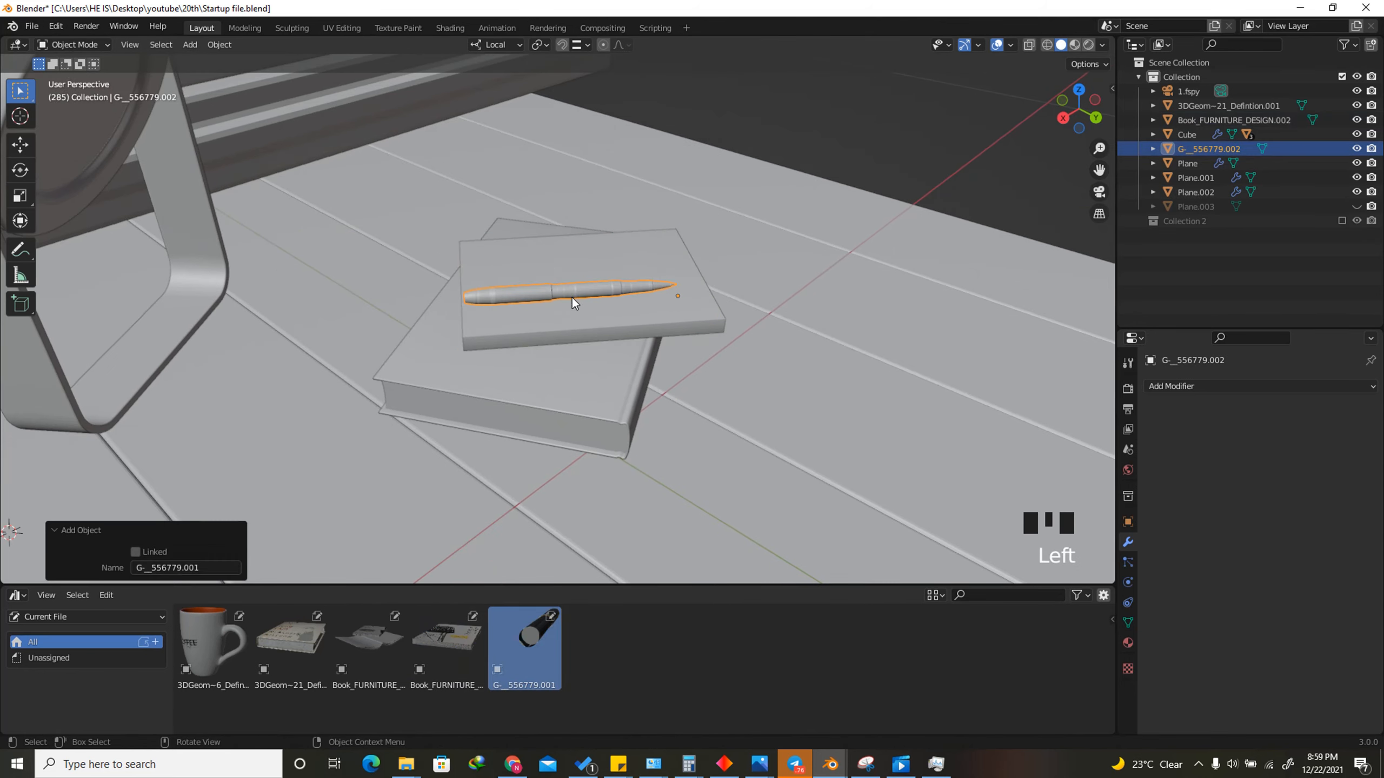
pyautogui.scroll(2, 572, 298)
pyautogui.press('r')
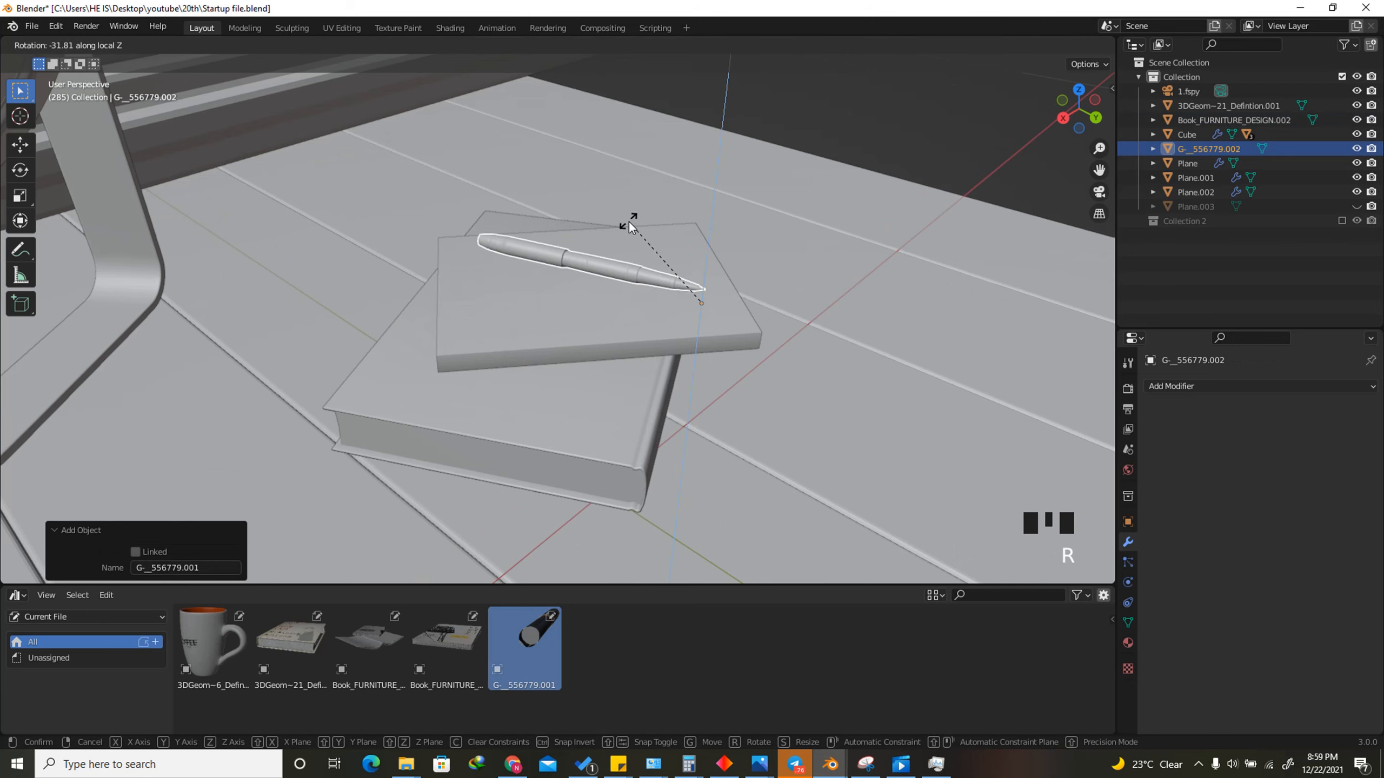
pyautogui.click(632, 221)
# Slide the pen about -0.067 m in local X and 0.013 m in local Y, keeping its height locked
pyautogui.press('g')
pyautogui.hotkey('shift', 'z')
pyautogui.hotkey('shift', 'z')
pyautogui.click(566, 273)
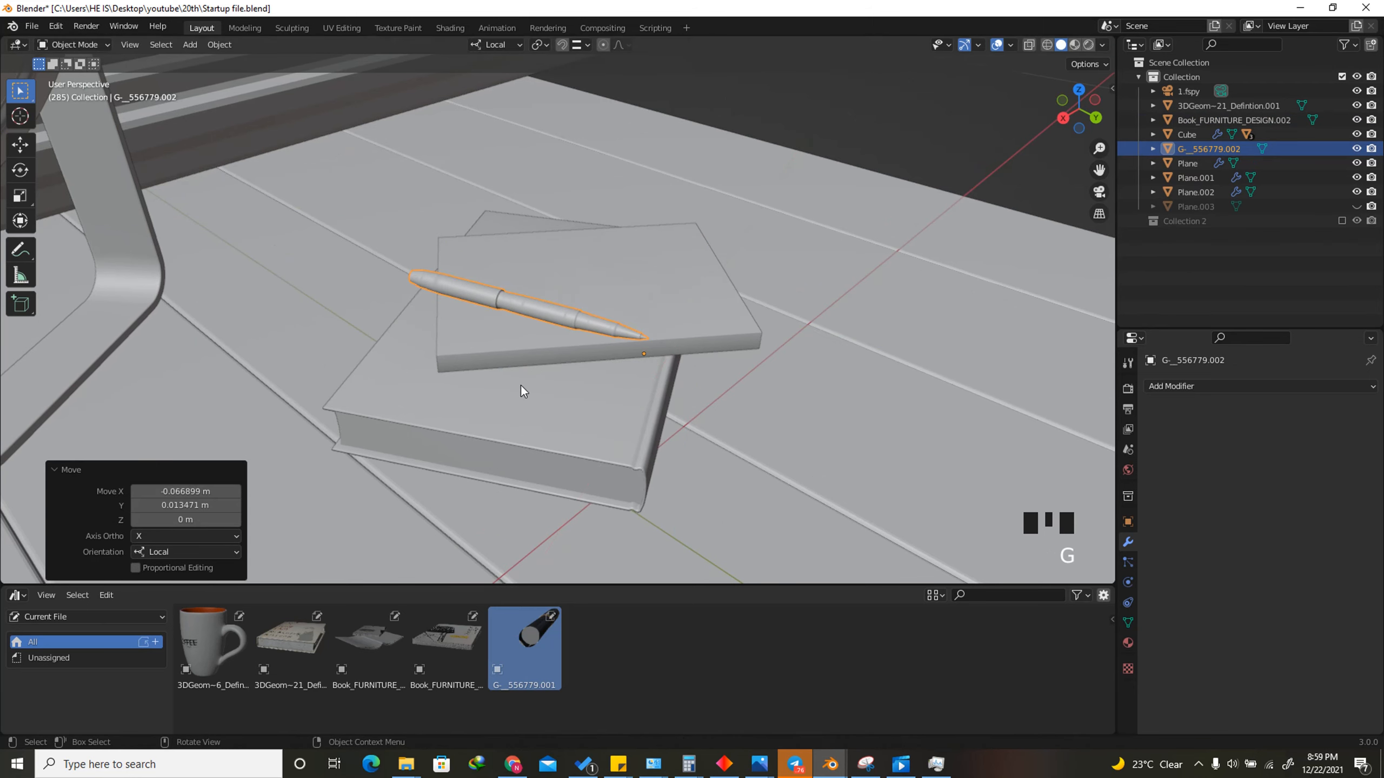
# Place the mug asset 3DGeom~6_Defintion on the upper book and rotate it -32.9° around its local Z axis
pyautogui.moveTo(215, 638); pyautogui.dragTo(595, 263)
pyautogui.scroll(-3, 549, 308)
pyautogui.scroll(3, 671, 211)
pyautogui.press('r')
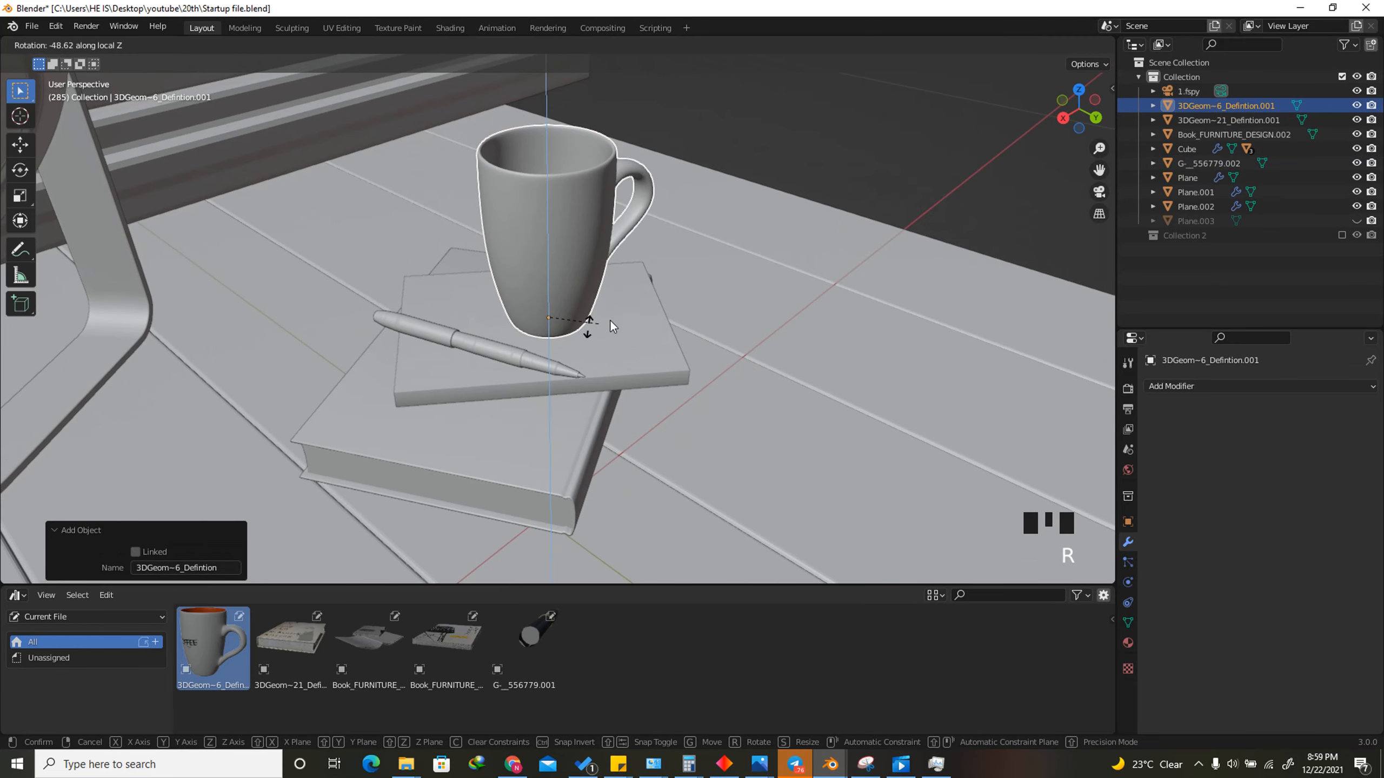
pyautogui.click(603, 291)
pyautogui.scroll(-7, 580, 262)
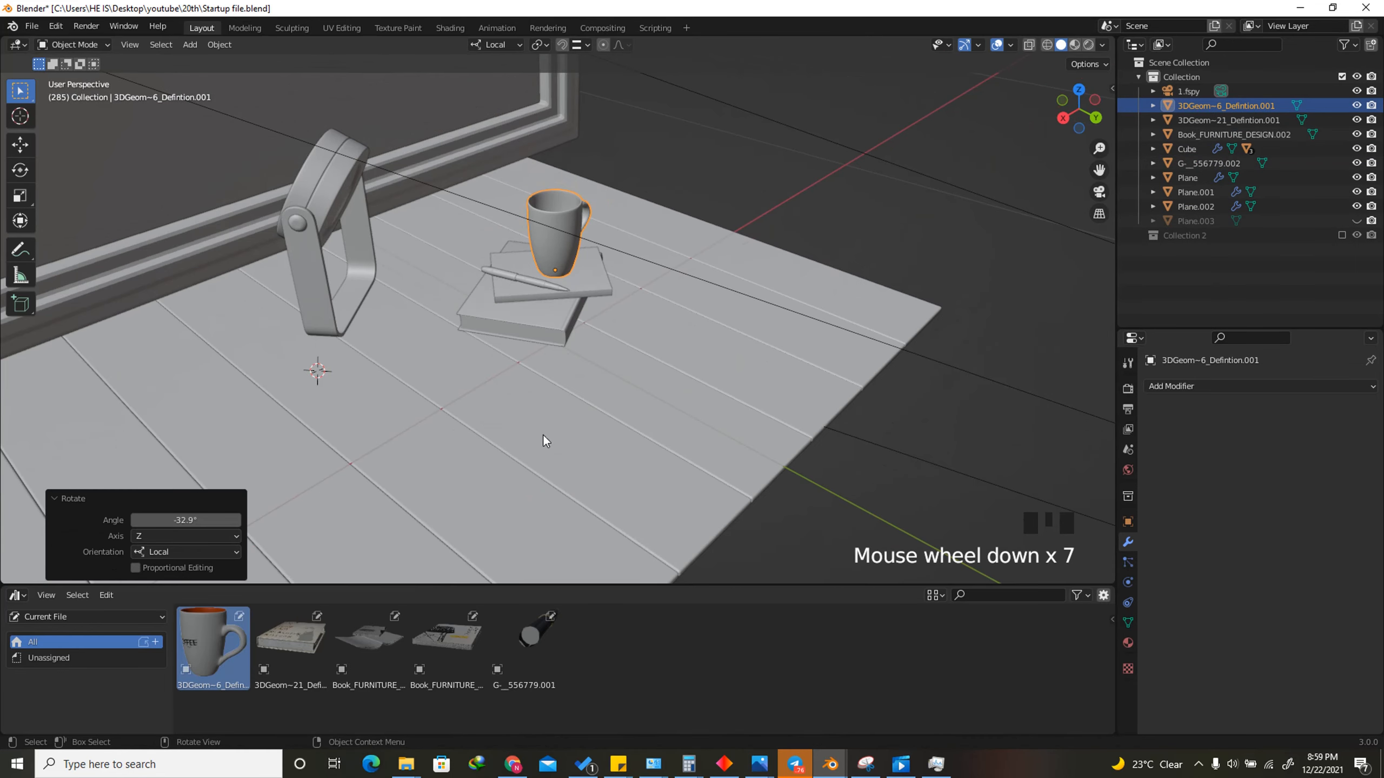
# Place the open Book_FURNITURE_DESIGN asset at the planks' front corner and rotate it 7.27° around its local Z axis
pyautogui.moveTo(370, 643); pyautogui.dragTo(815, 375)
pyautogui.press('r')
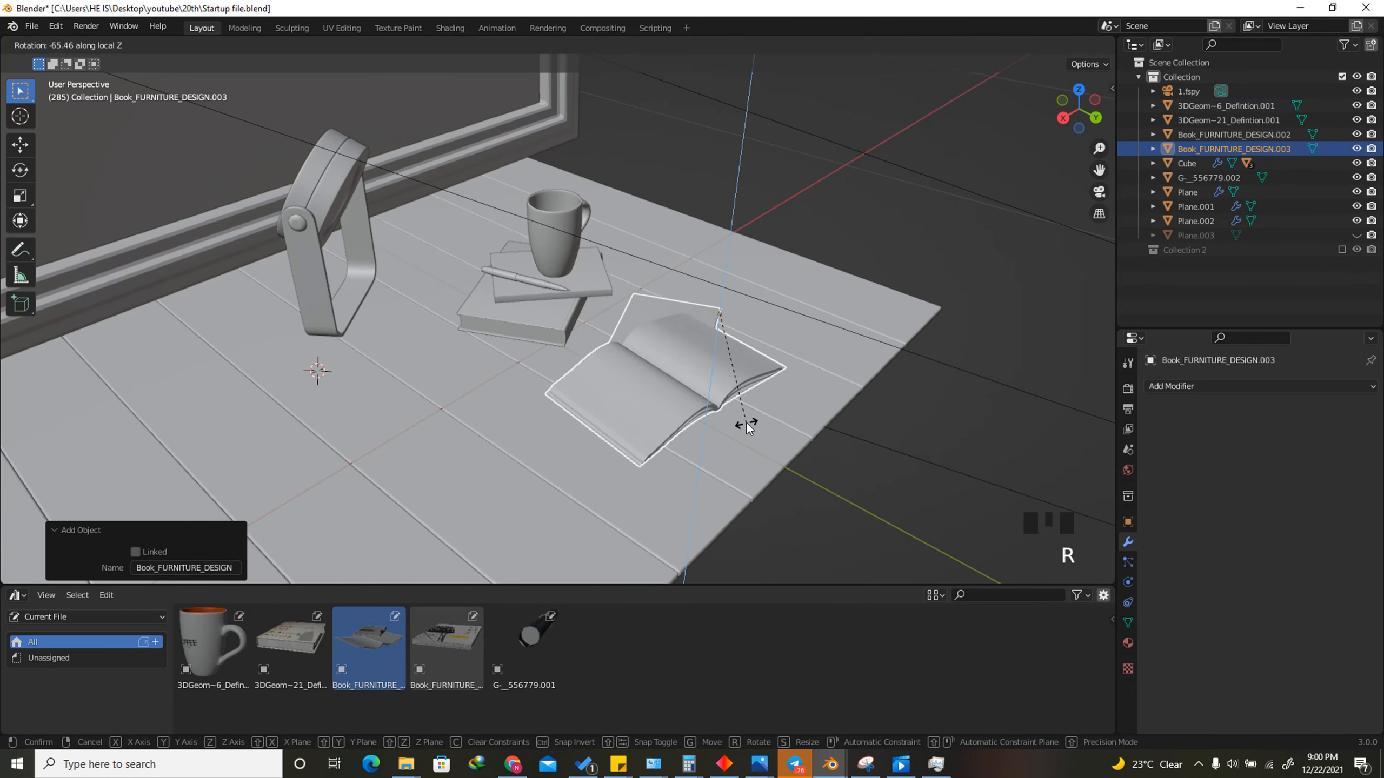
pyautogui.click(930, 327)
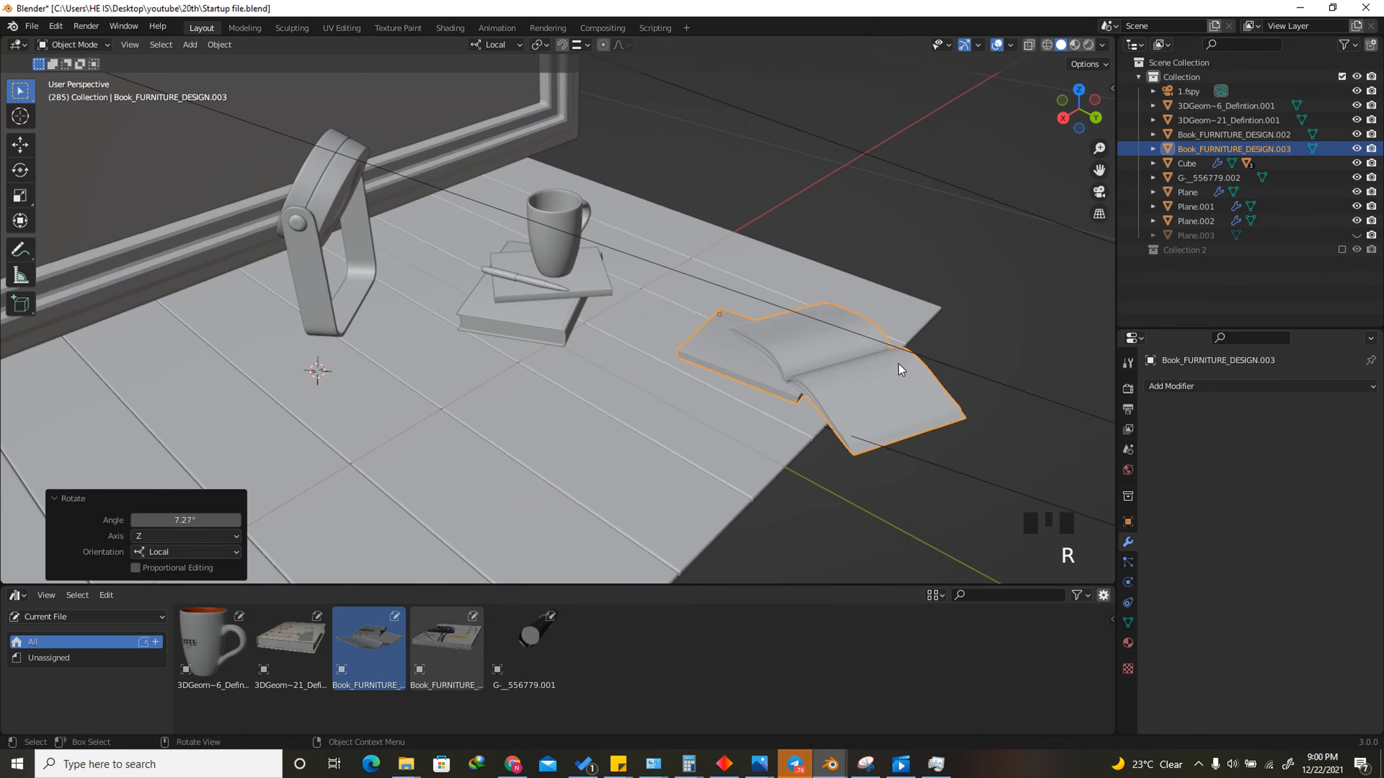
# In the camera view, rotate the open book -20.3° around its local Z axis
pyautogui.press('KP_0')
pyautogui.press('r')
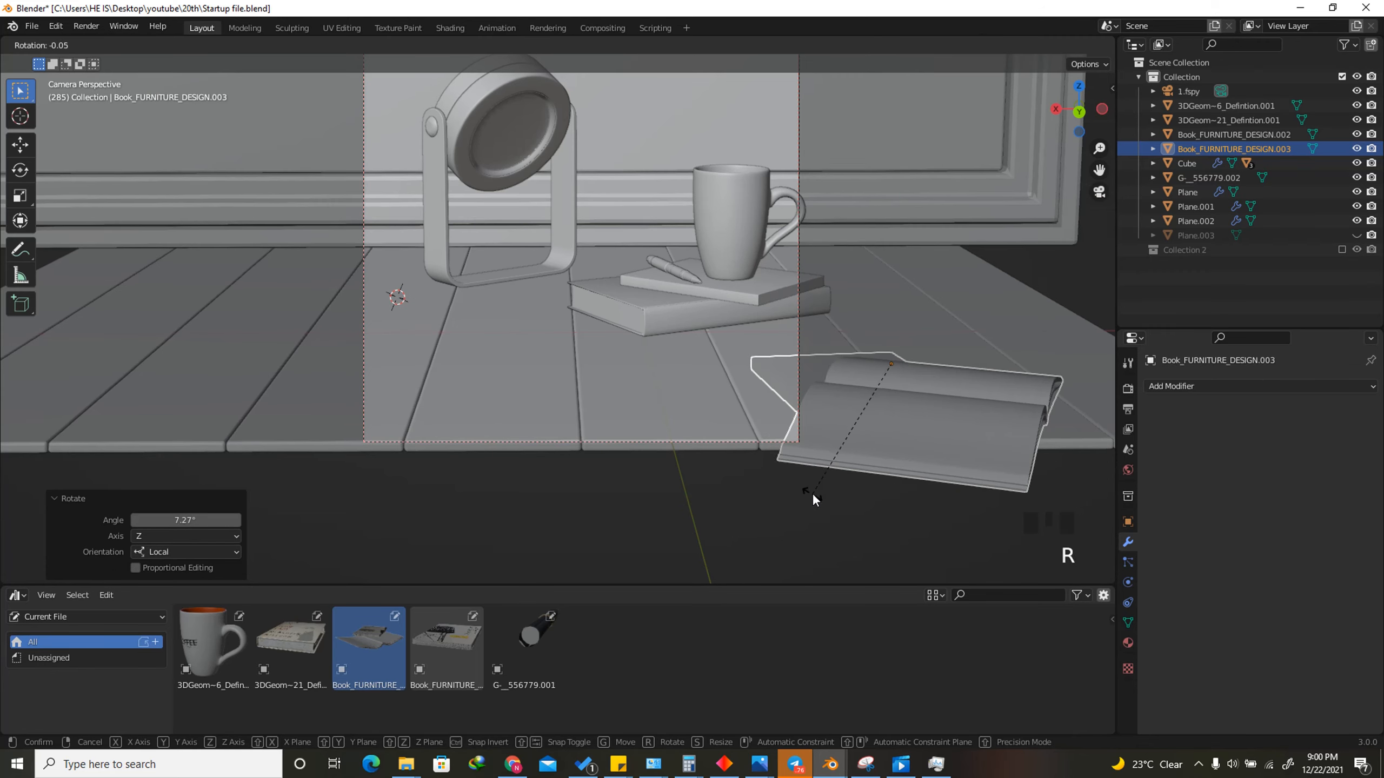
pyautogui.press('z')
pyautogui.press('z')
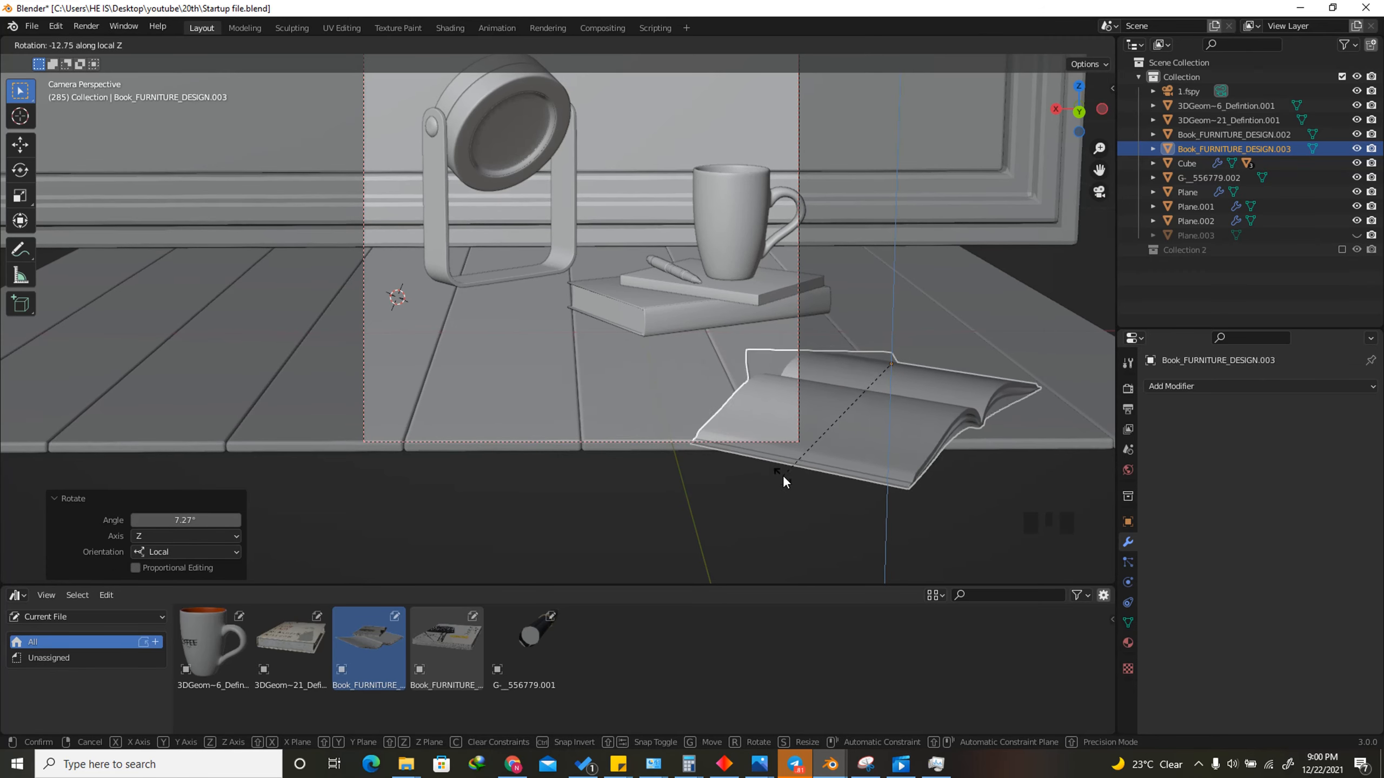
pyautogui.click(759, 467)
pyautogui.scroll(-2, 816, 482)
pyautogui.scroll(3, 811, 420)
pyautogui.press('g')
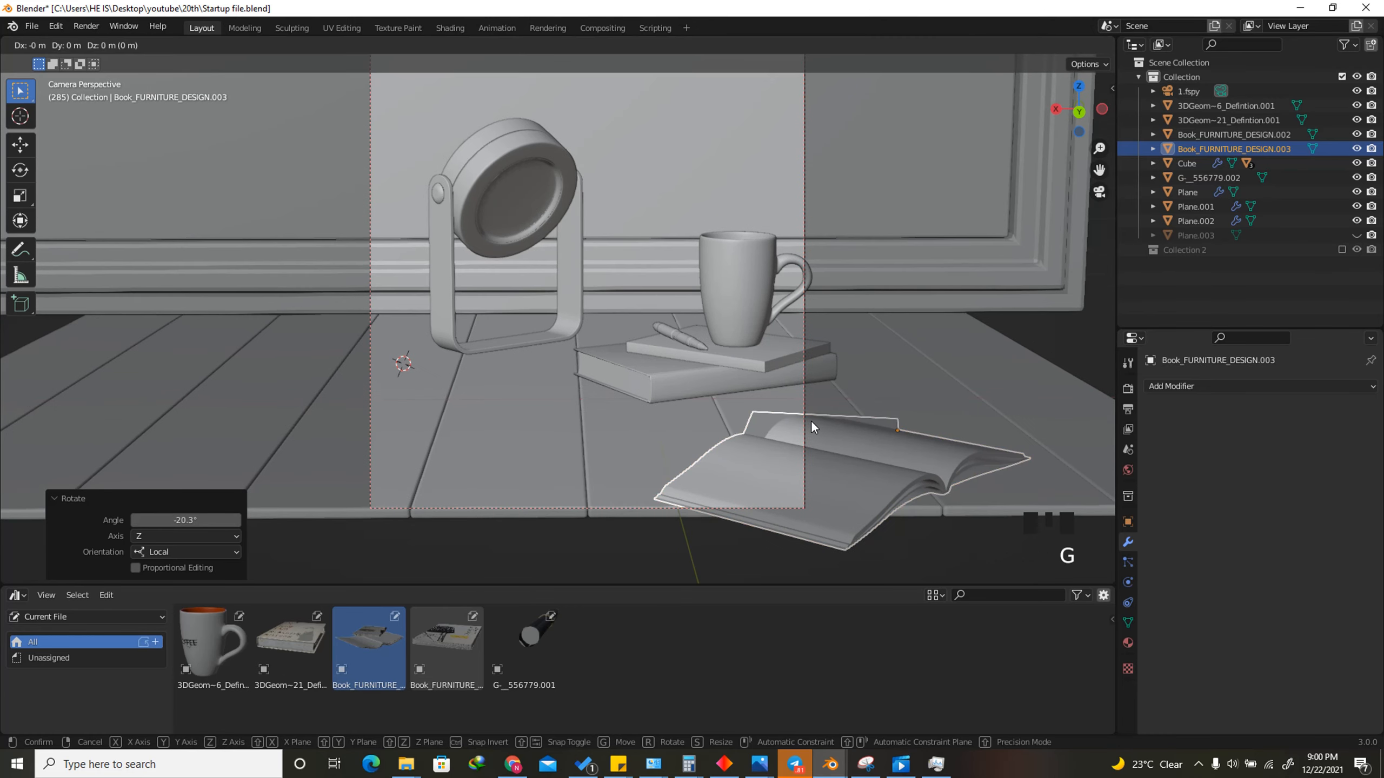
pyautogui.hotkey('shift', 'z')
pyautogui.hotkey('shift', 'z')
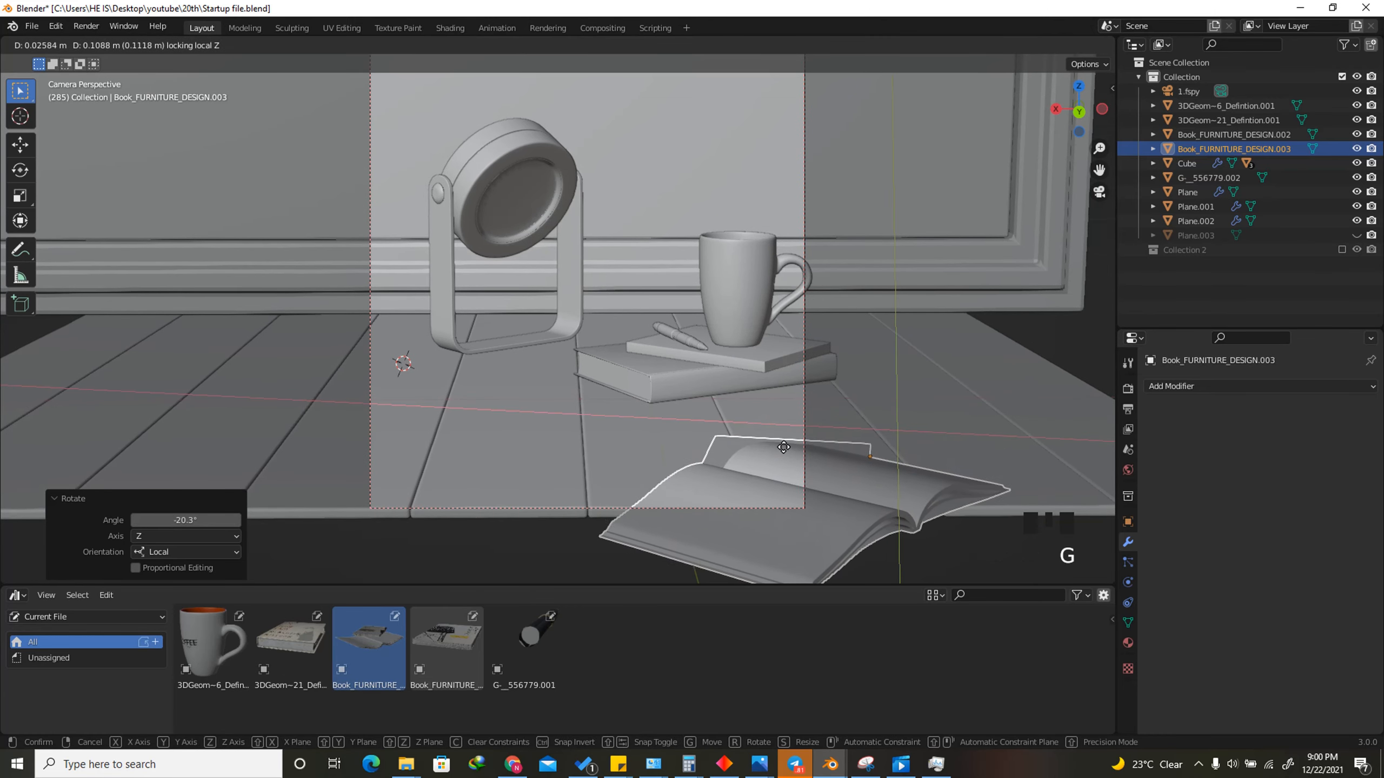
pyautogui.click(811, 423)
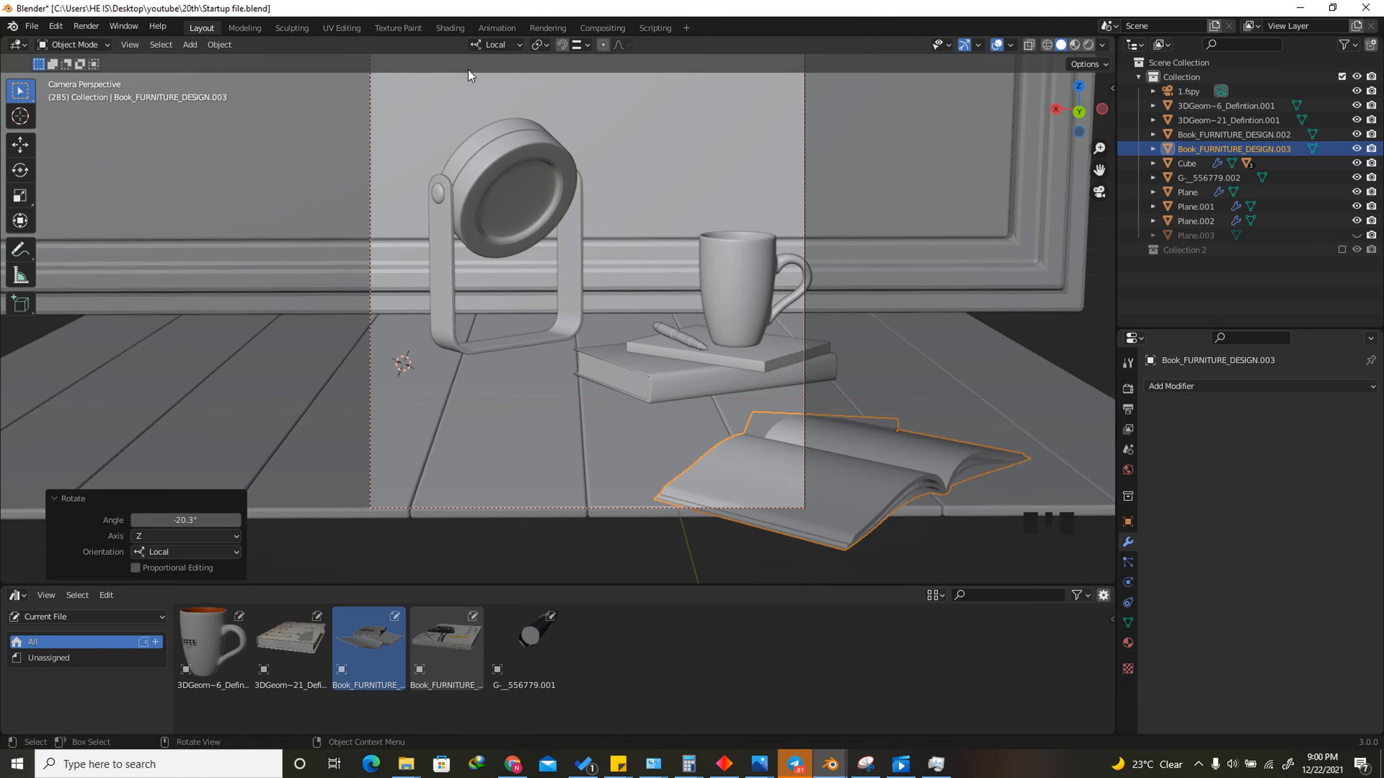
# Set the transform orientation to Global and move the open book about 0.042 m in X and 0.098 m in Y with Z locked
pyautogui.click(502, 46)
pyautogui.click(480, 89)
pyautogui.press('g')
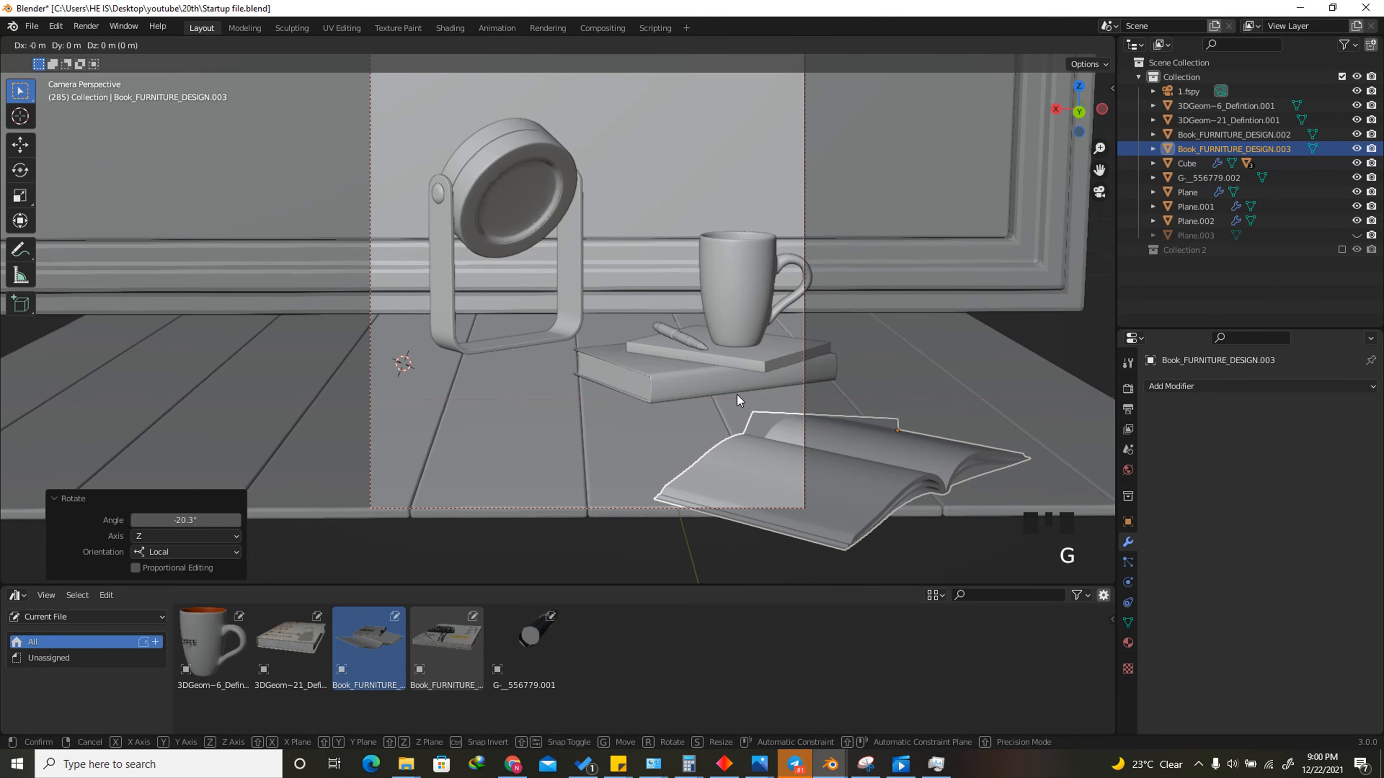
pyautogui.hotkey('shift', 'z')
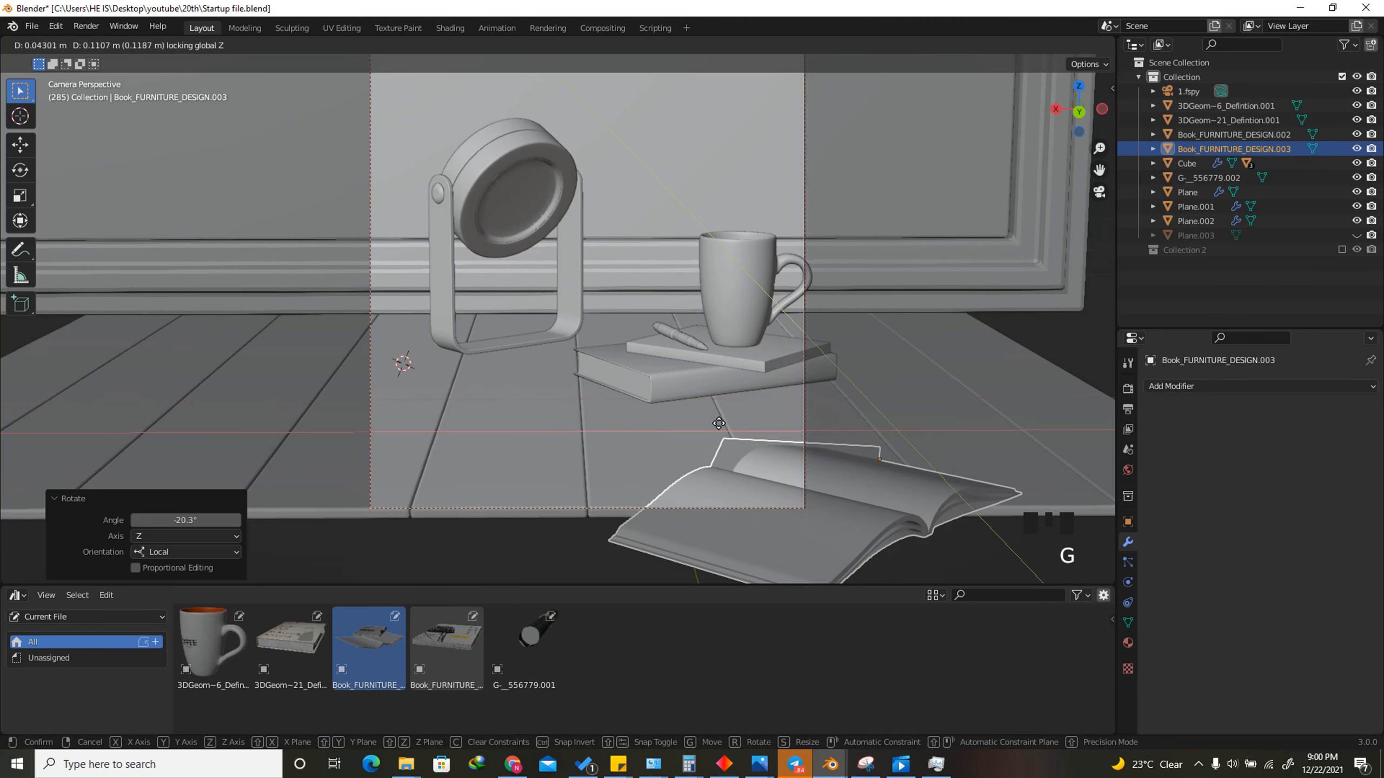
pyautogui.click(711, 417)
# Move the mug and the two stacked books together about 0.091 m in global X and 0.078 m in Y with Z locked
pyautogui.scroll(2, 746, 291)
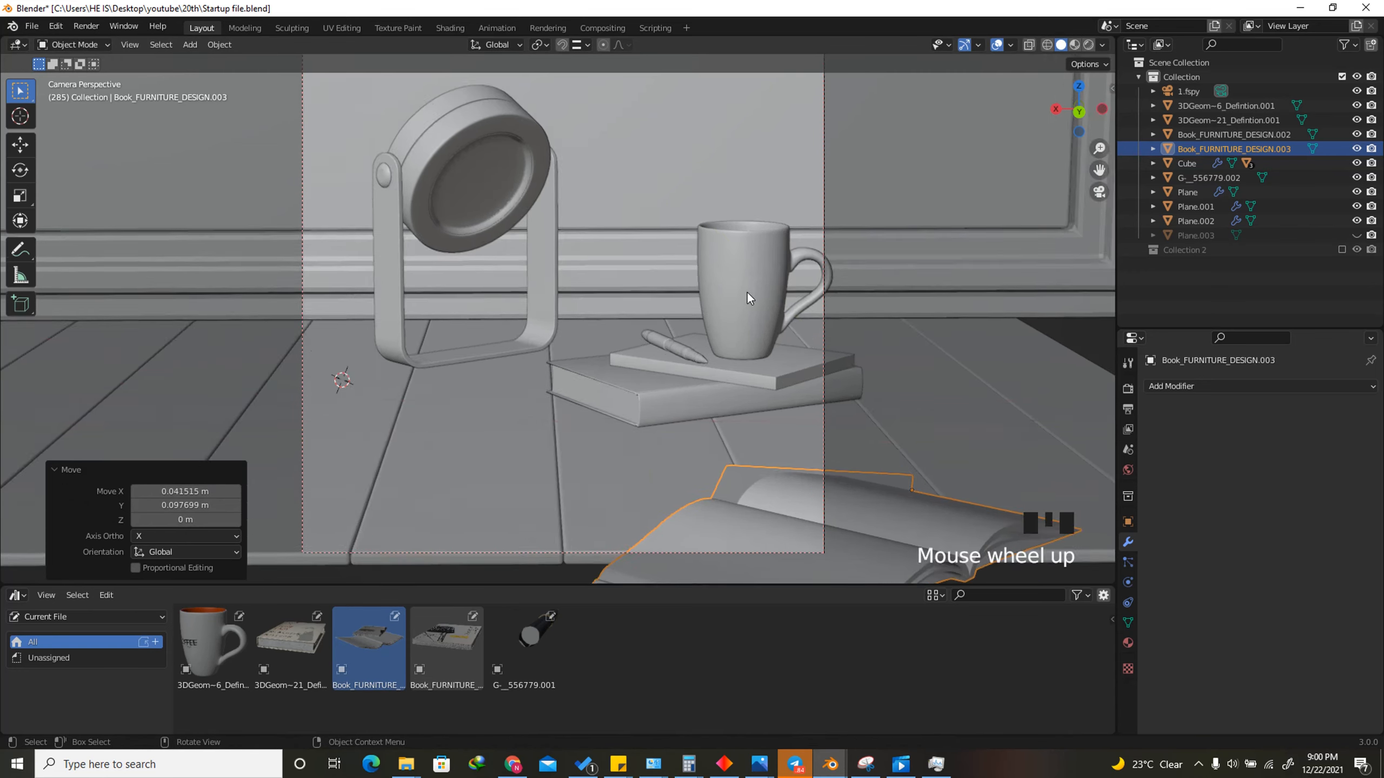
pyautogui.scroll(3, 746, 291)
pyautogui.click(750, 307)
pyautogui.keyDown('shift'); pyautogui.click(743, 397); pyautogui.keyUp('shift')
pyautogui.keyDown('shift'); pyautogui.click(681, 424); pyautogui.keyUp('shift')
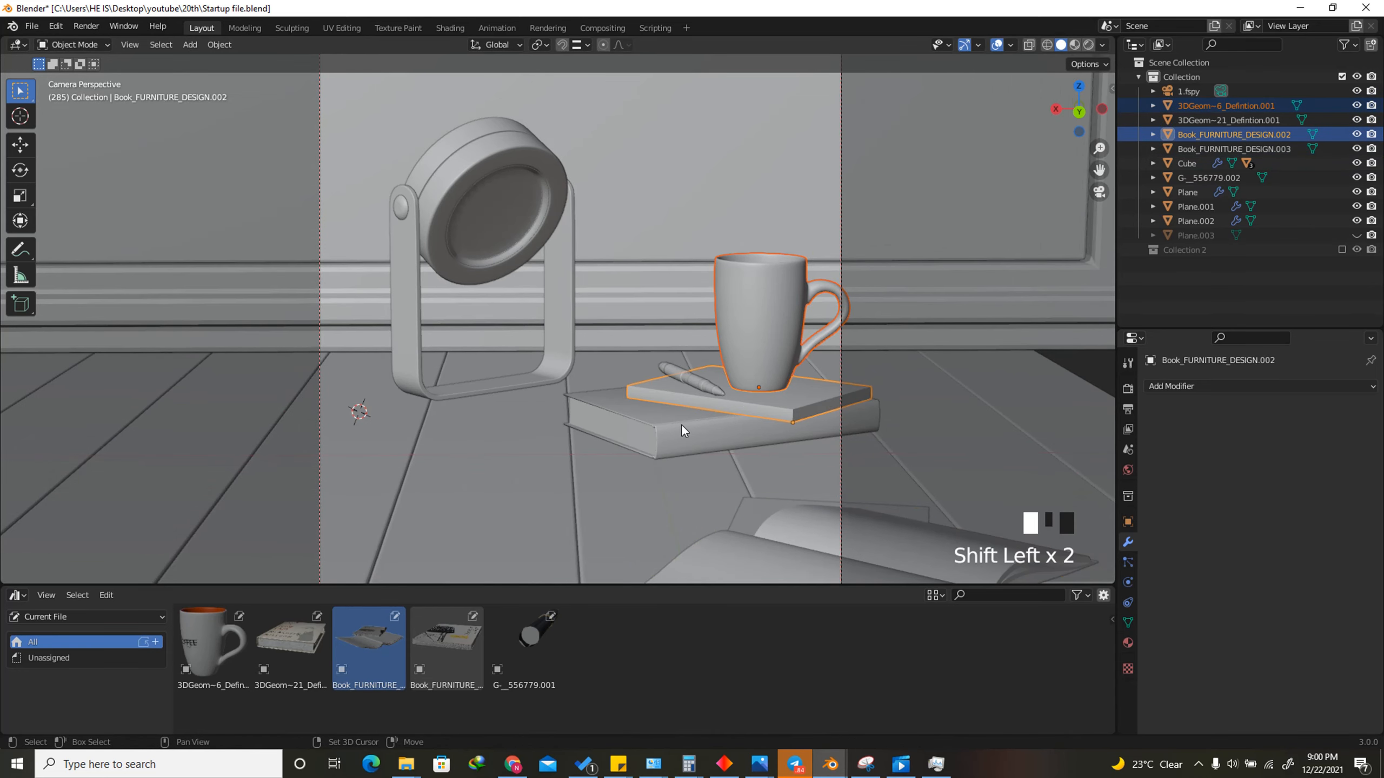
pyautogui.press('g')
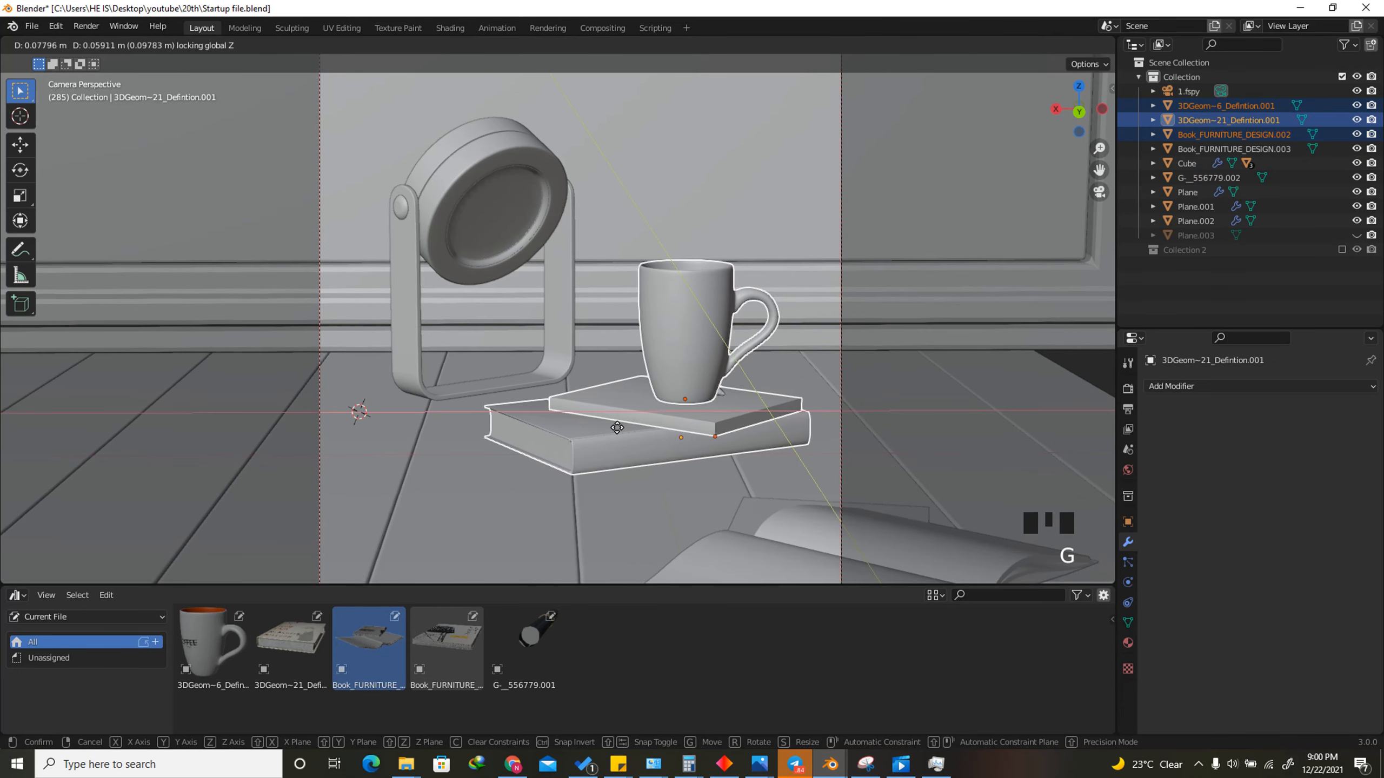
pyautogui.click(626, 430)
# Select the disc, its pivot and the U-shaped stand and shift them together slightly away from the stacked books
pyautogui.scroll(-4, 692, 333)
pyautogui.scroll(3, 696, 362)
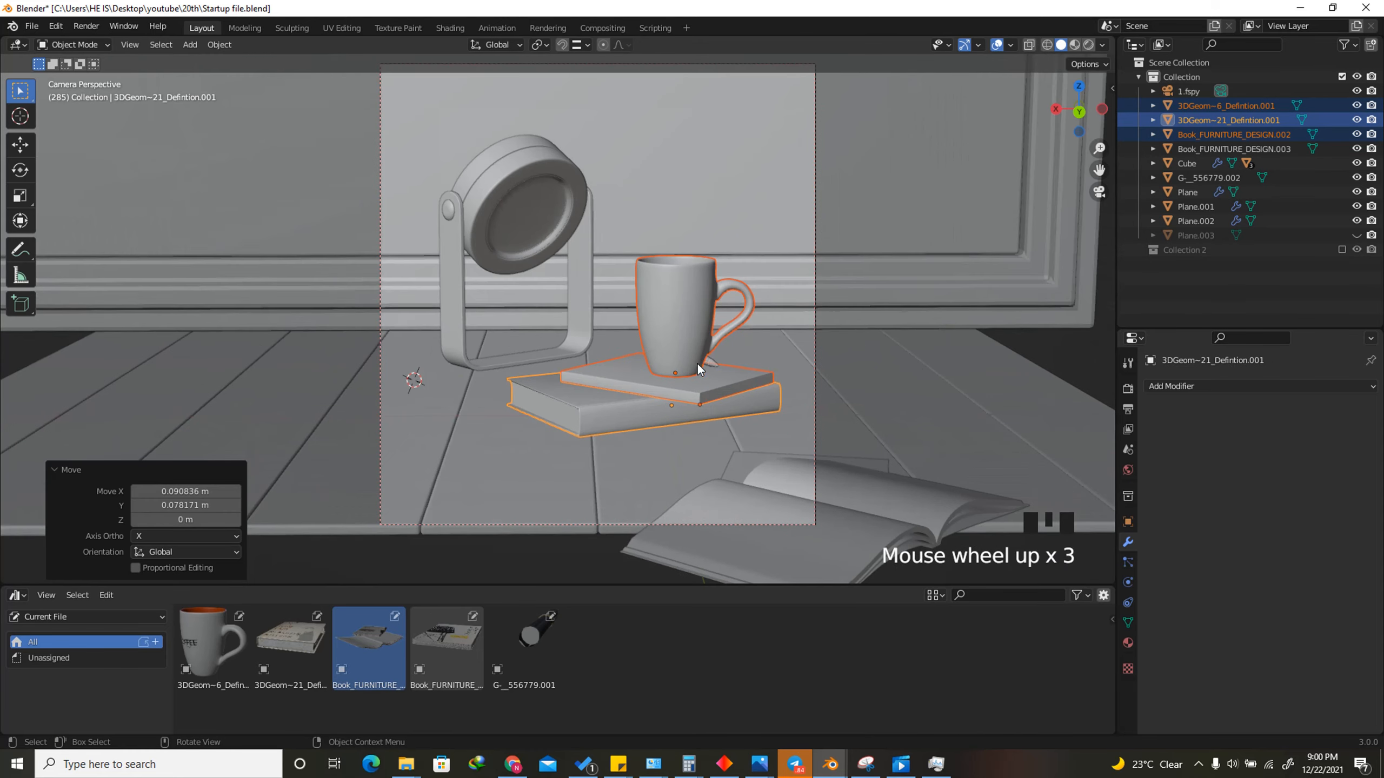
pyautogui.click(516, 206)
pyautogui.keyDown('shift'); pyautogui.click(446, 210); pyautogui.keyUp('shift')
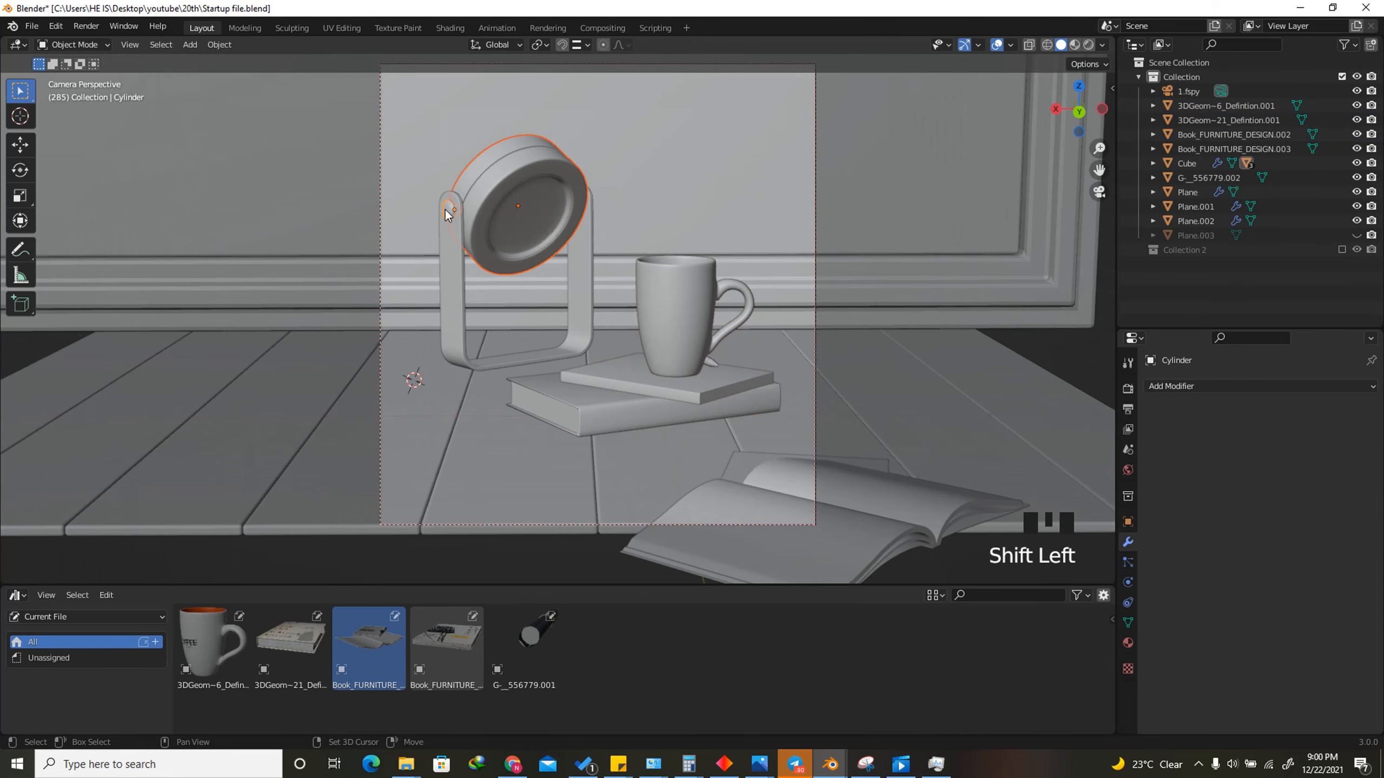
pyautogui.click(448, 310)
pyautogui.scroll(1, 482, 308)
pyautogui.press('g')
pyautogui.click(443, 297)
pyautogui.click(818, 507)
pyautogui.scroll(-2, 639, 234)
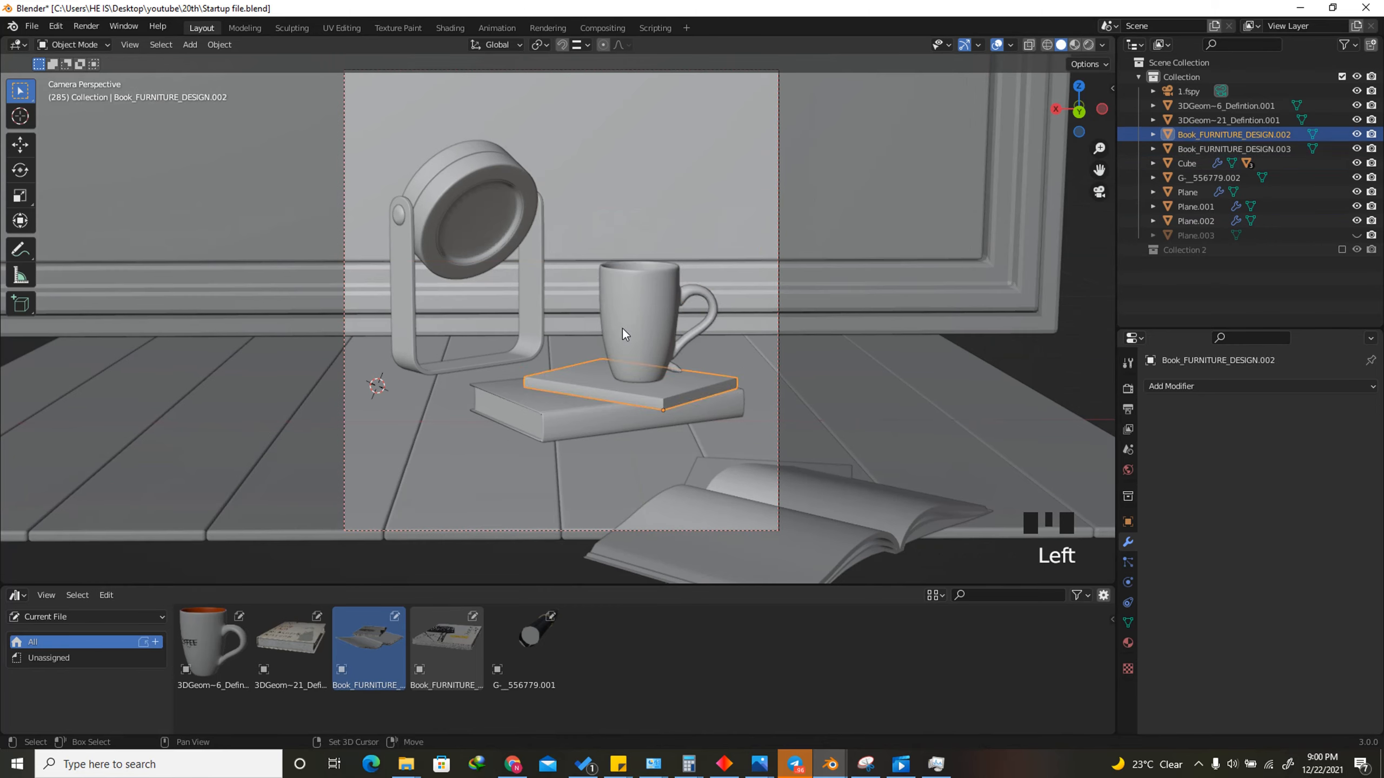
pyautogui.scroll(1, 797, 307)
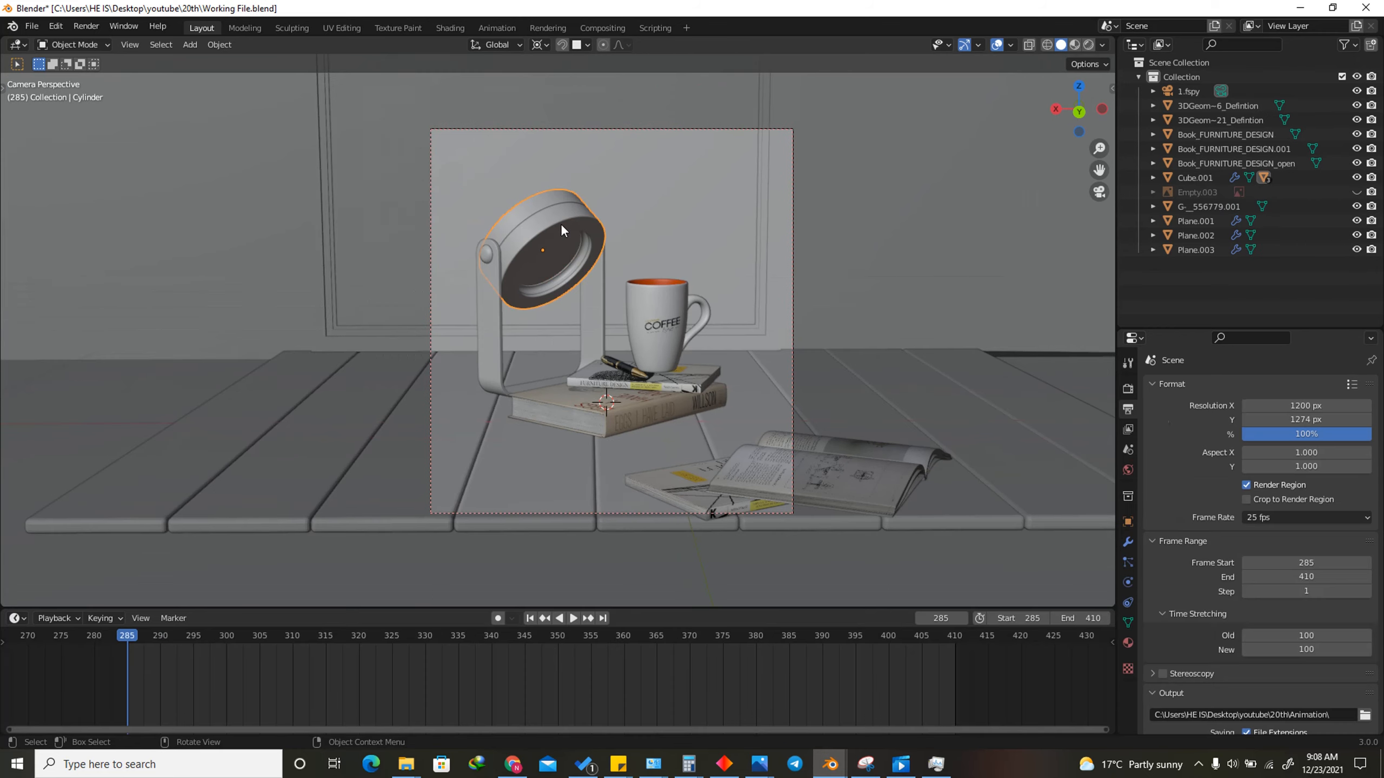
# Select the plank surface Plane.001 in the Working File scene
pyautogui.click(469, 440)
pyautogui.moveTo(1086, 121); pyautogui.dragTo(687, 423)
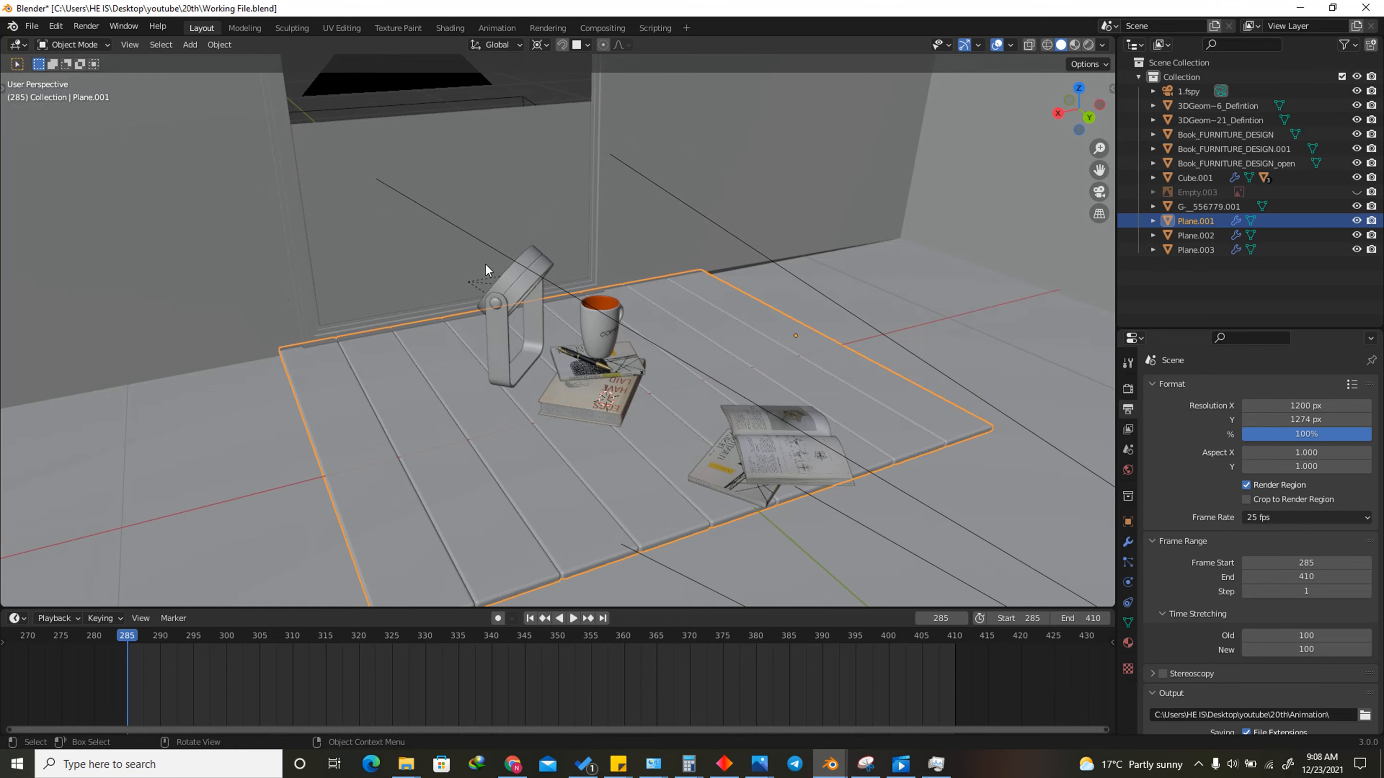
pyautogui.scroll(2, 359, 402)
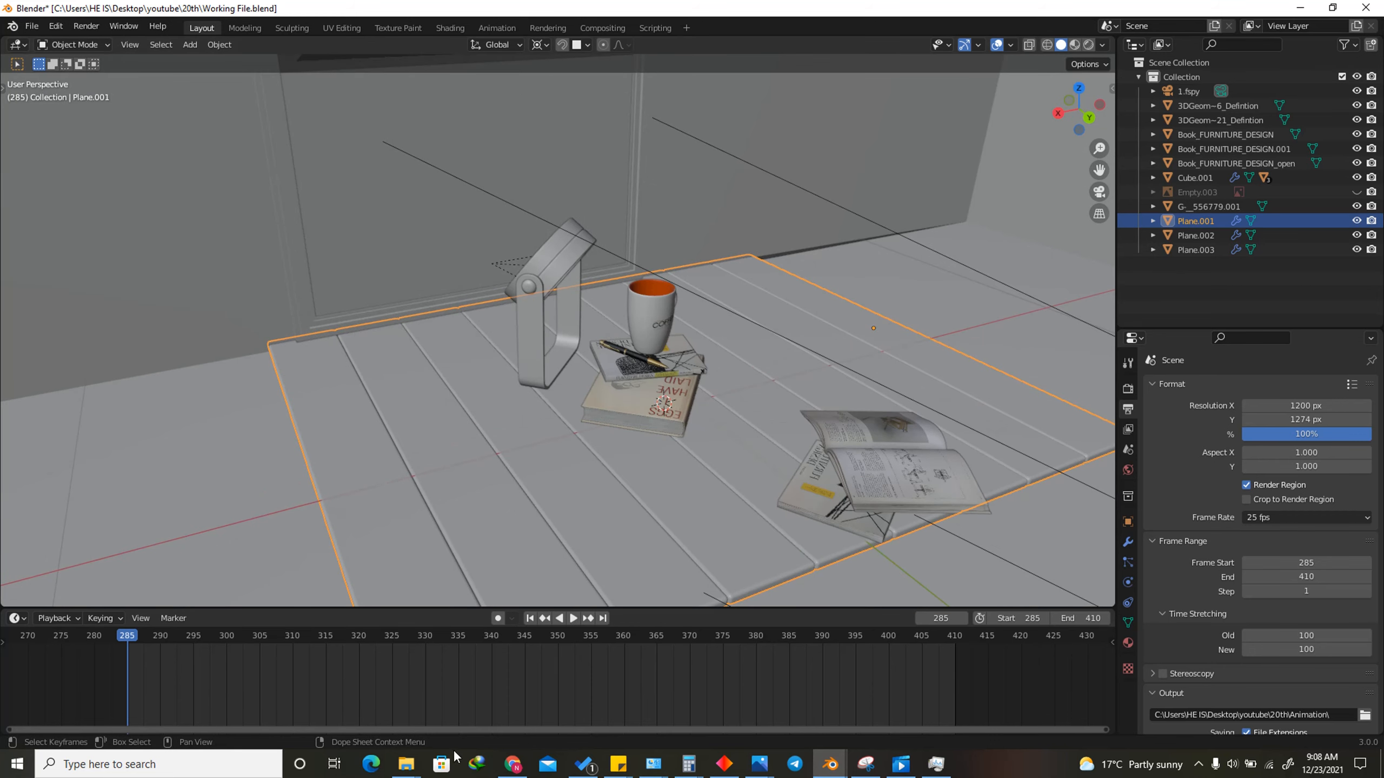
# Review the wood texture maps in the Planks001_4K-JPG folder in File Explorer and return to Blender
pyautogui.moveTo(406, 764)
pyautogui.click(276, 692)
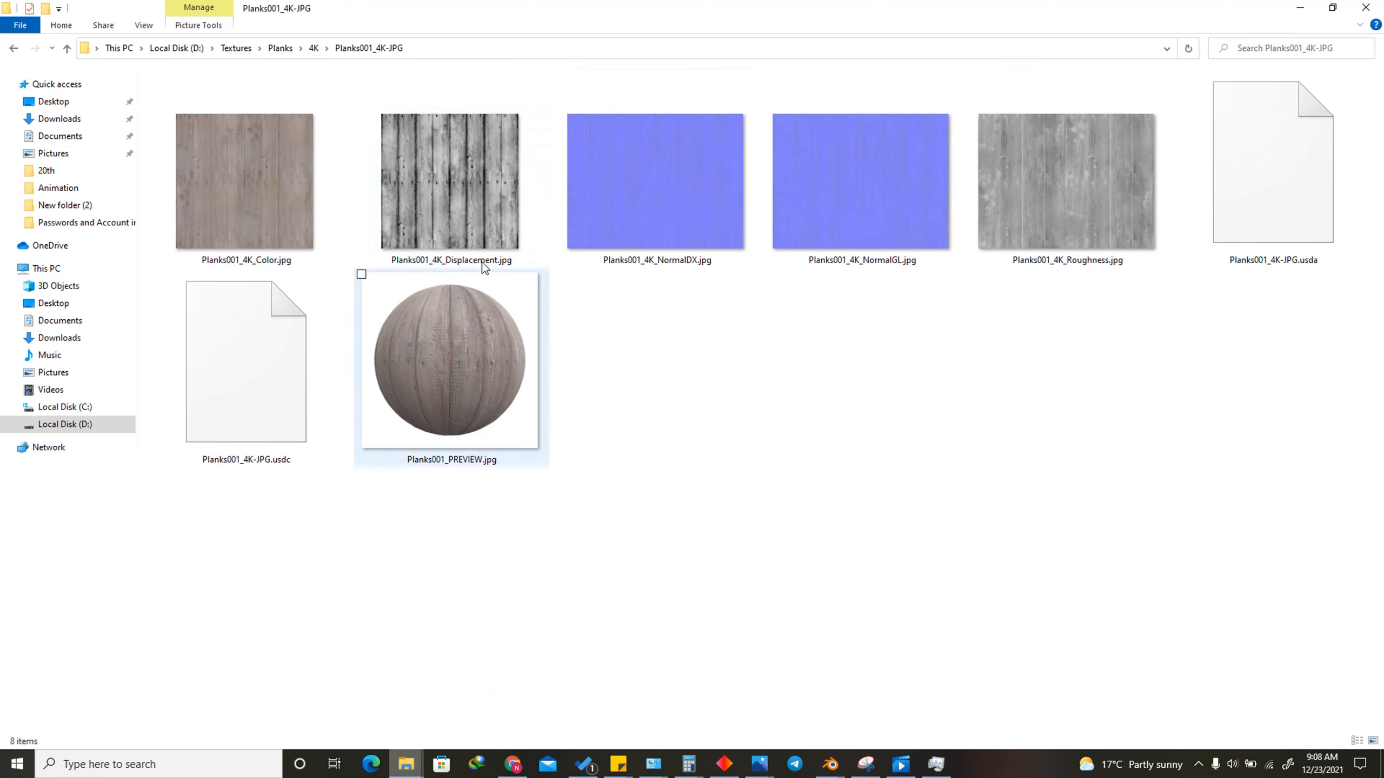
pyautogui.click(1300, 7)
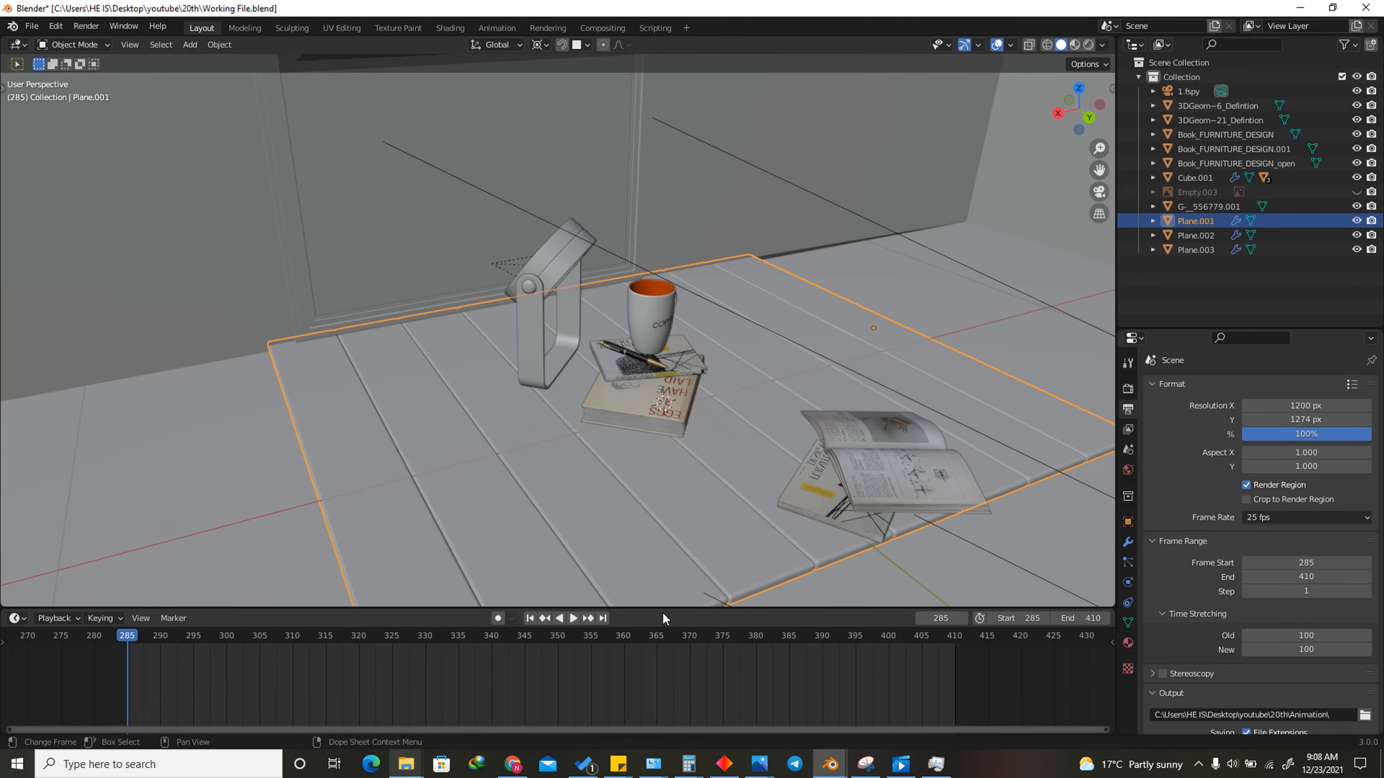
# Enlarge the timeline area, turn it into a Shader Editor and create a new world shader
pyautogui.moveTo(665, 607); pyautogui.dragTo(152, 475)
pyautogui.click(17, 485)
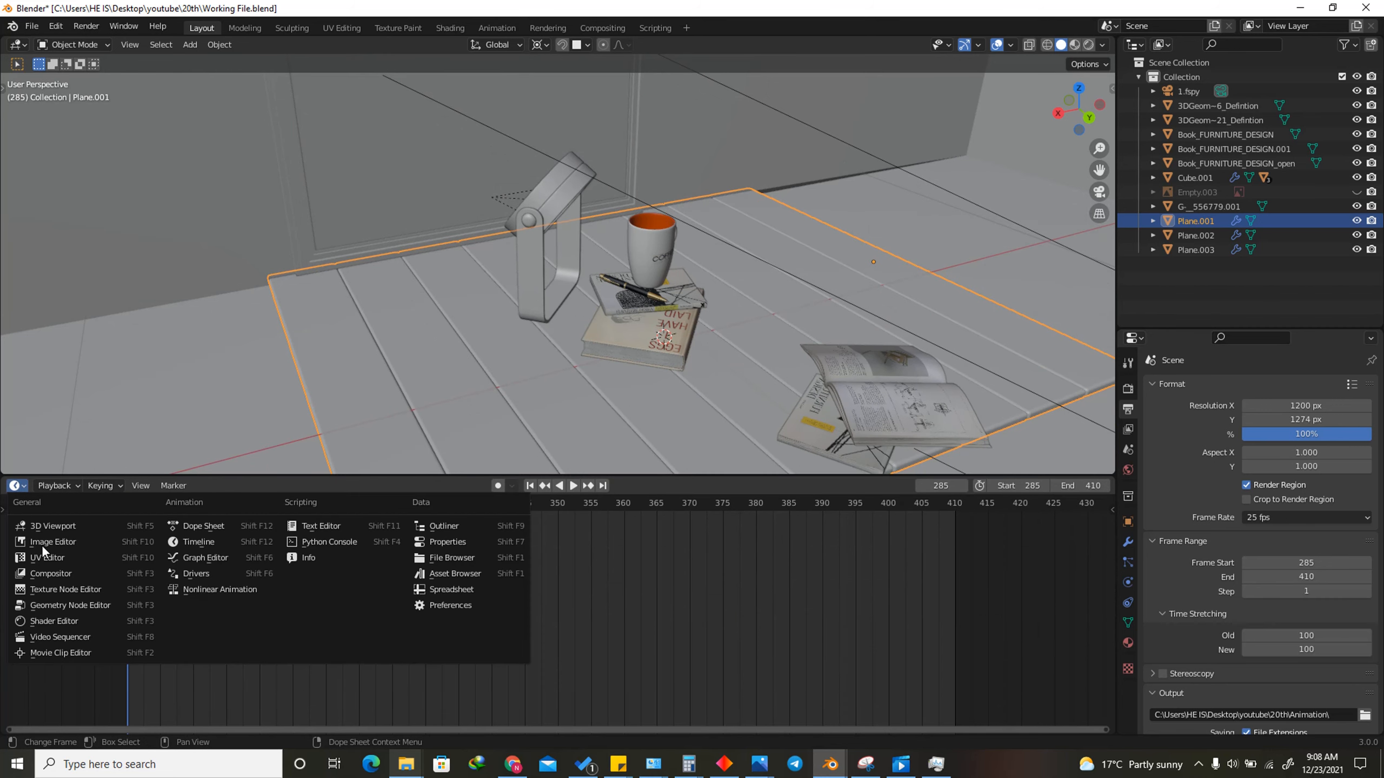
pyautogui.click(32, 623)
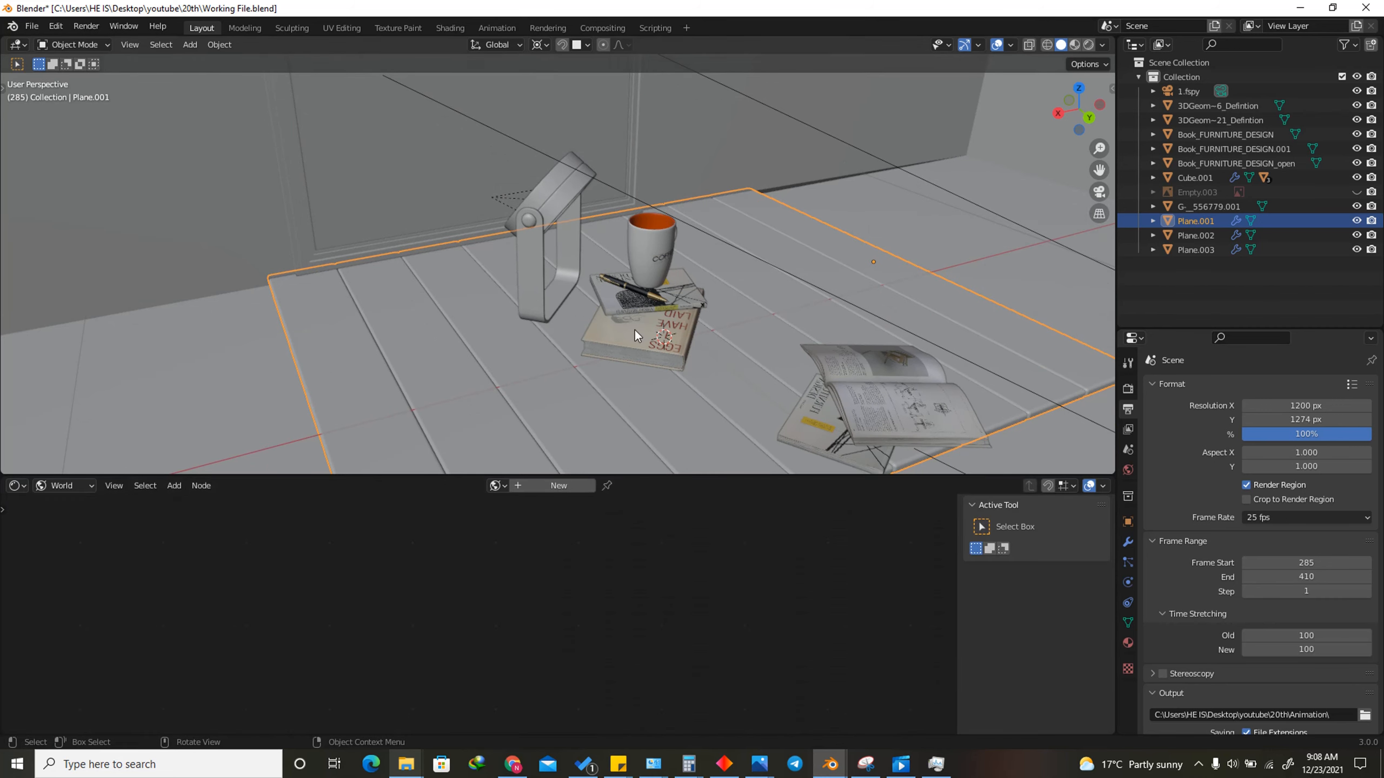
pyautogui.click(538, 485)
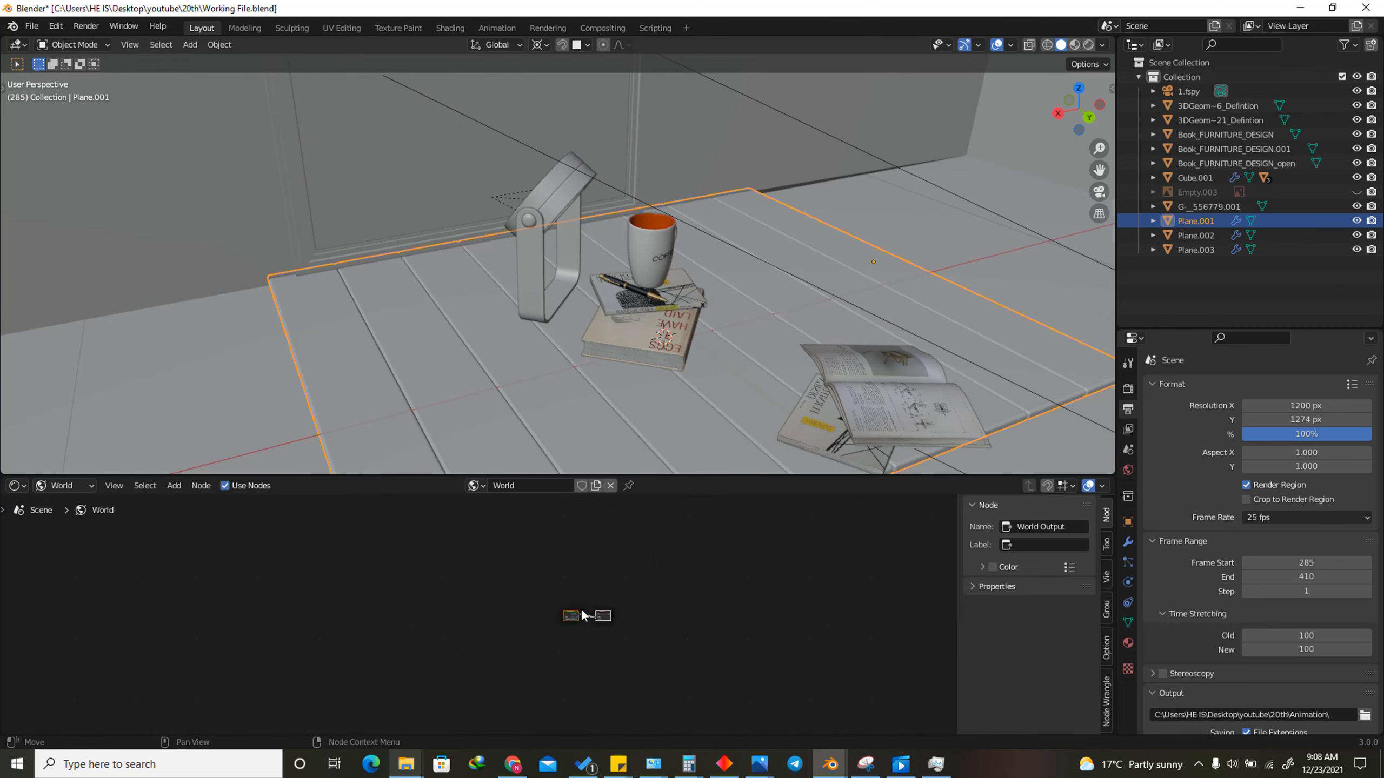
pyautogui.scroll(6, 581, 615)
# Switch the shader type to Object and create a new material for the planks
pyautogui.click(55, 487)
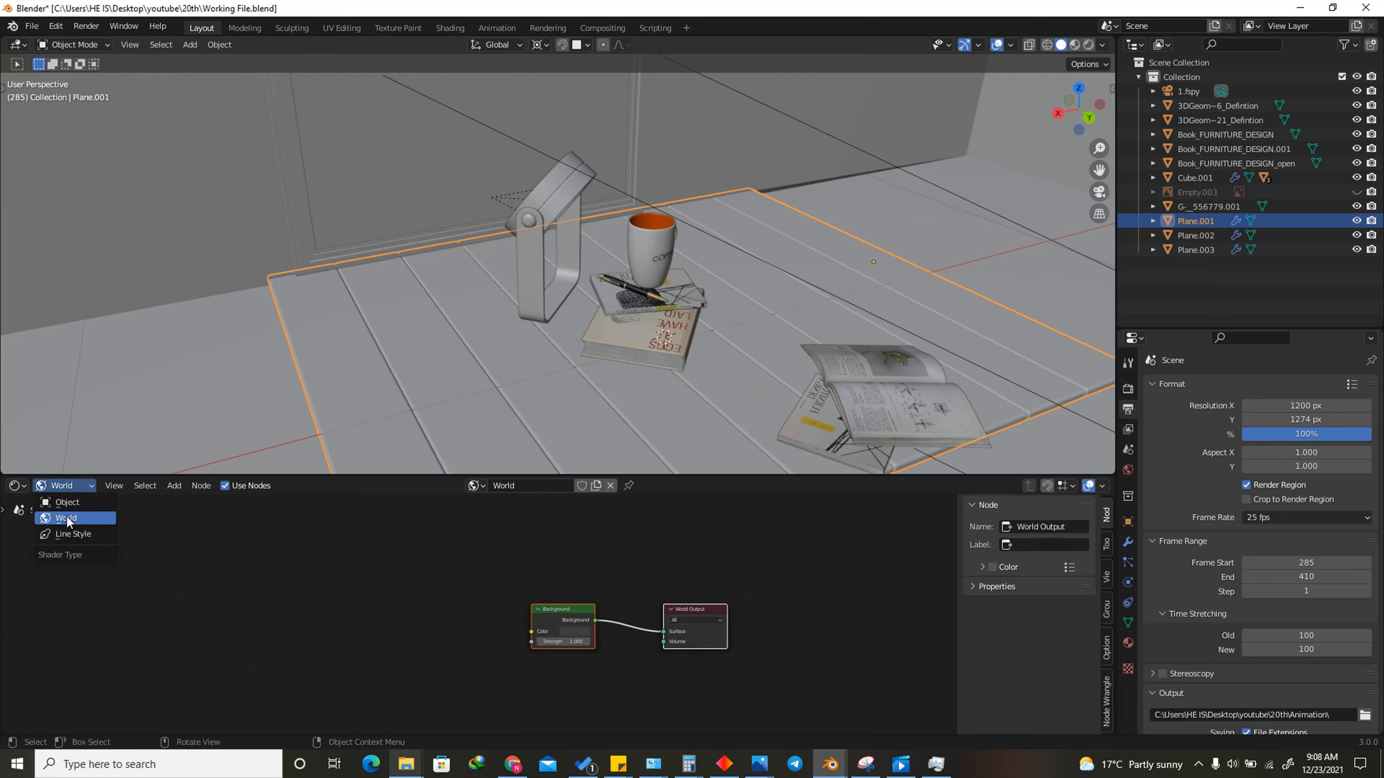
pyautogui.click(66, 504)
pyautogui.click(564, 484)
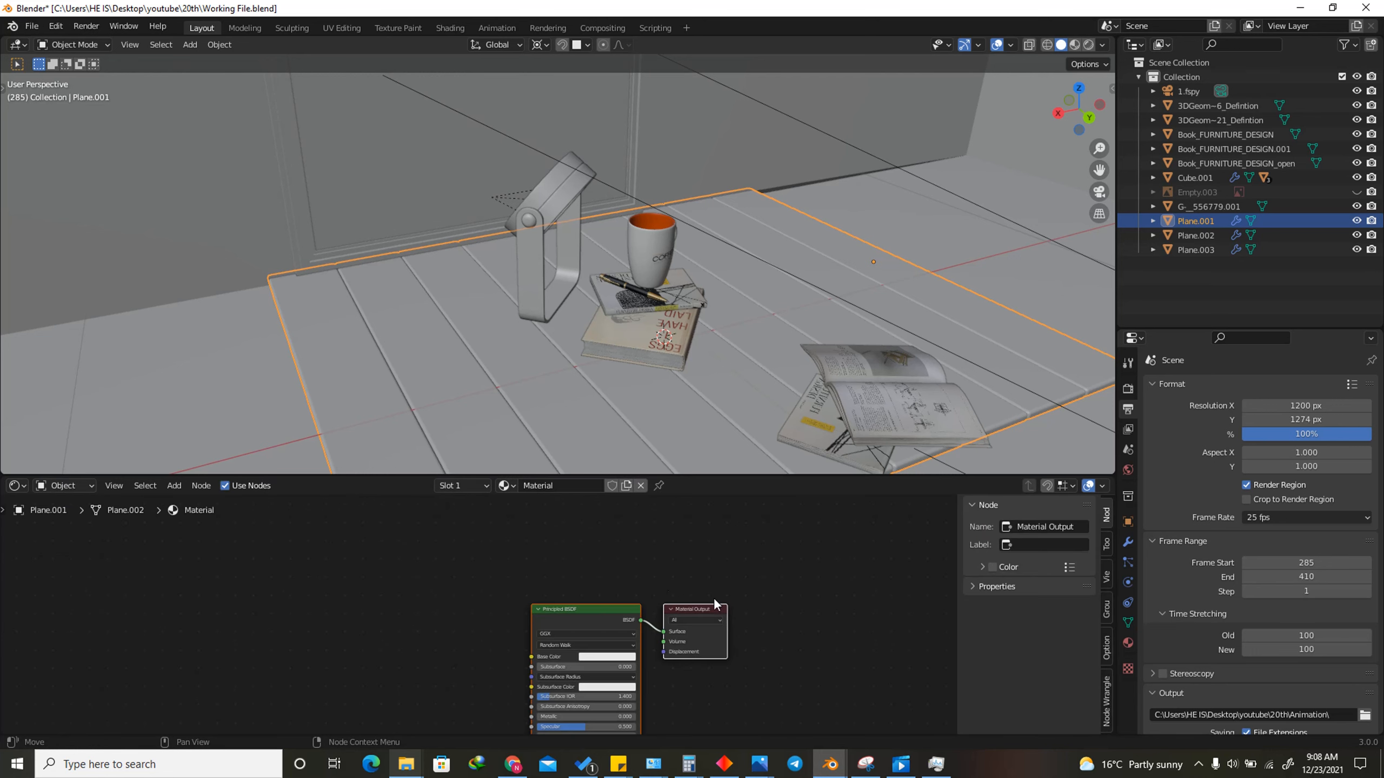
# Select the planks' Principled BSDF node and move it farther away from the Material Output node
pyautogui.scroll(-2, 745, 628)
pyautogui.scroll(2, 573, 584)
pyautogui.scroll(-1, 562, 555)
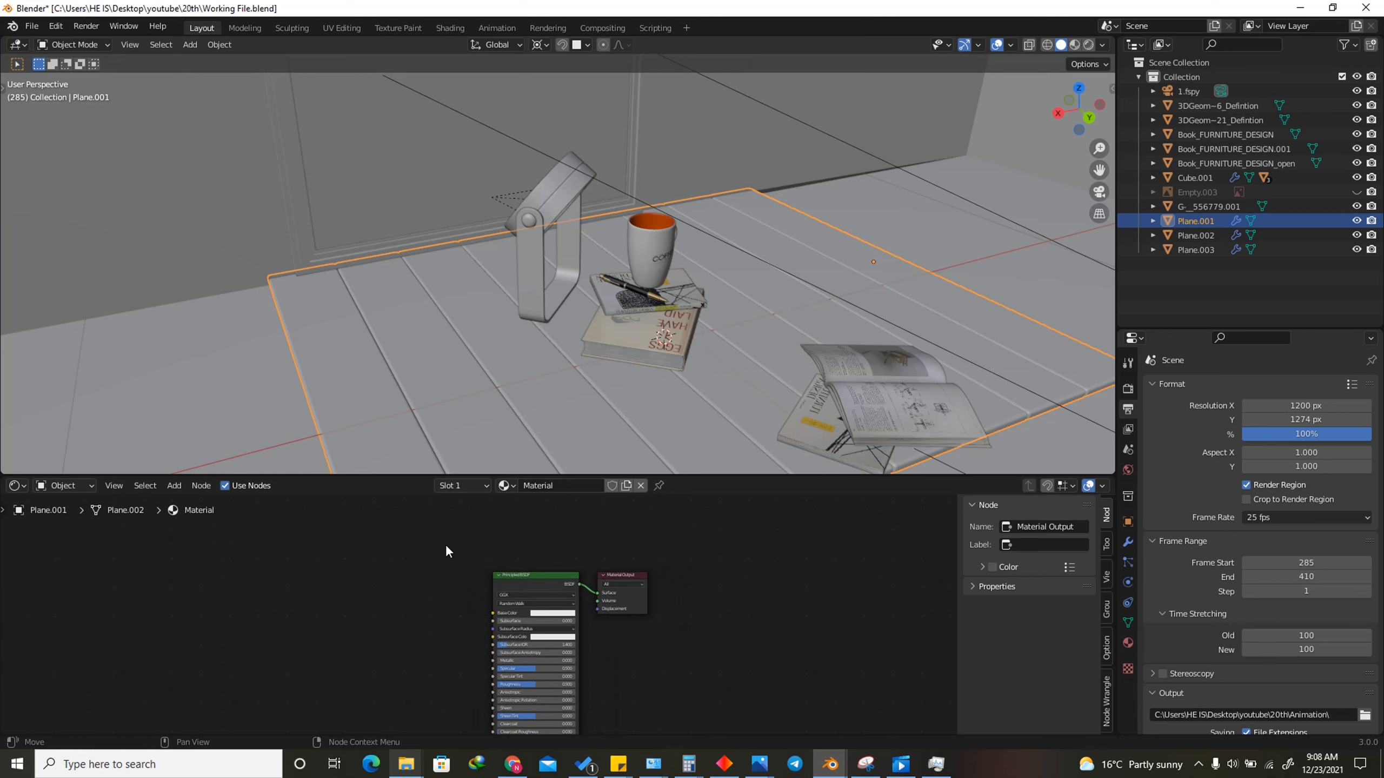
pyautogui.click(520, 579)
pyautogui.moveTo(520, 579); pyautogui.dragTo(490, 557)
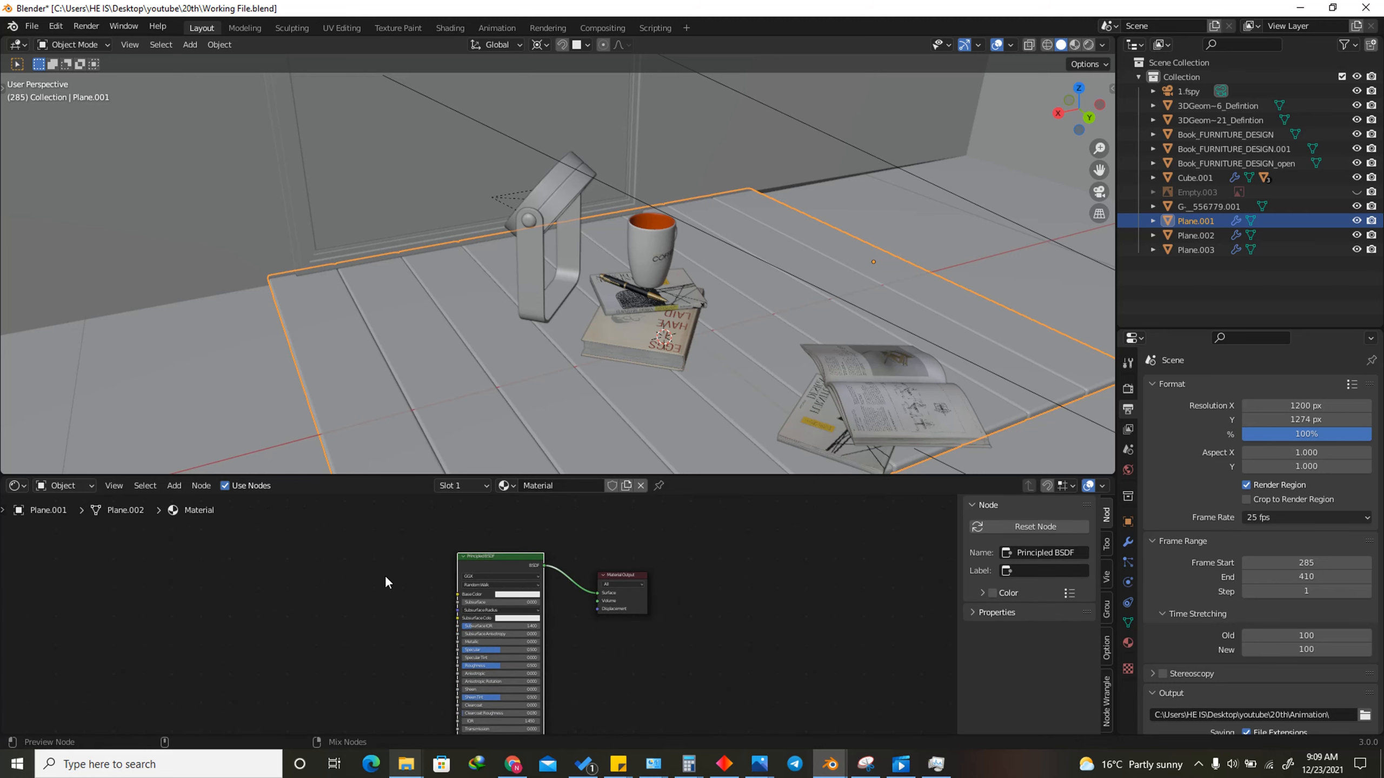
# Run Principled Texture Setup with the Color, Displacement, NormalGL and Roughness maps from the Planks001_4K-JPG folder
pyautogui.hotkey('ctrl', 'shift', 't')
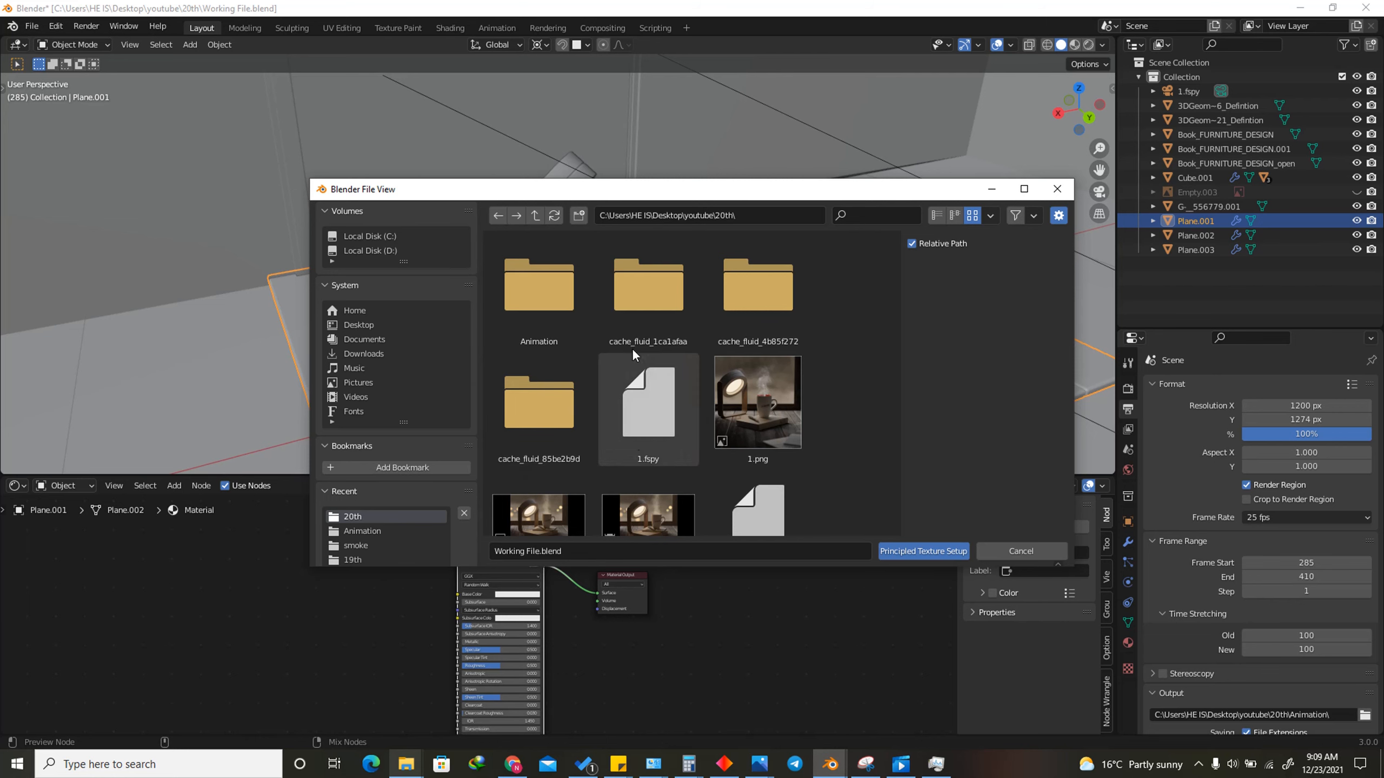
pyautogui.scroll(-2, 391, 521)
pyautogui.click(390, 521)
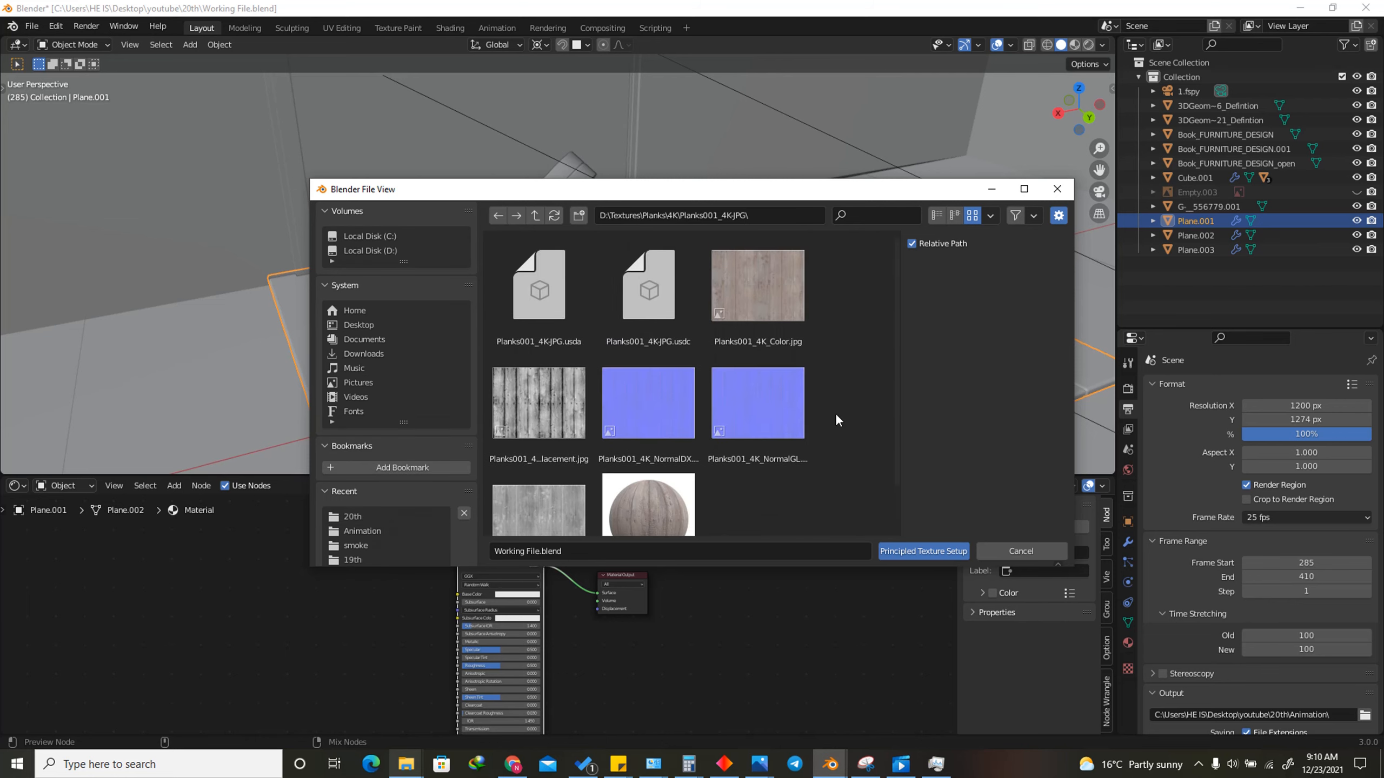
pyautogui.click(789, 295)
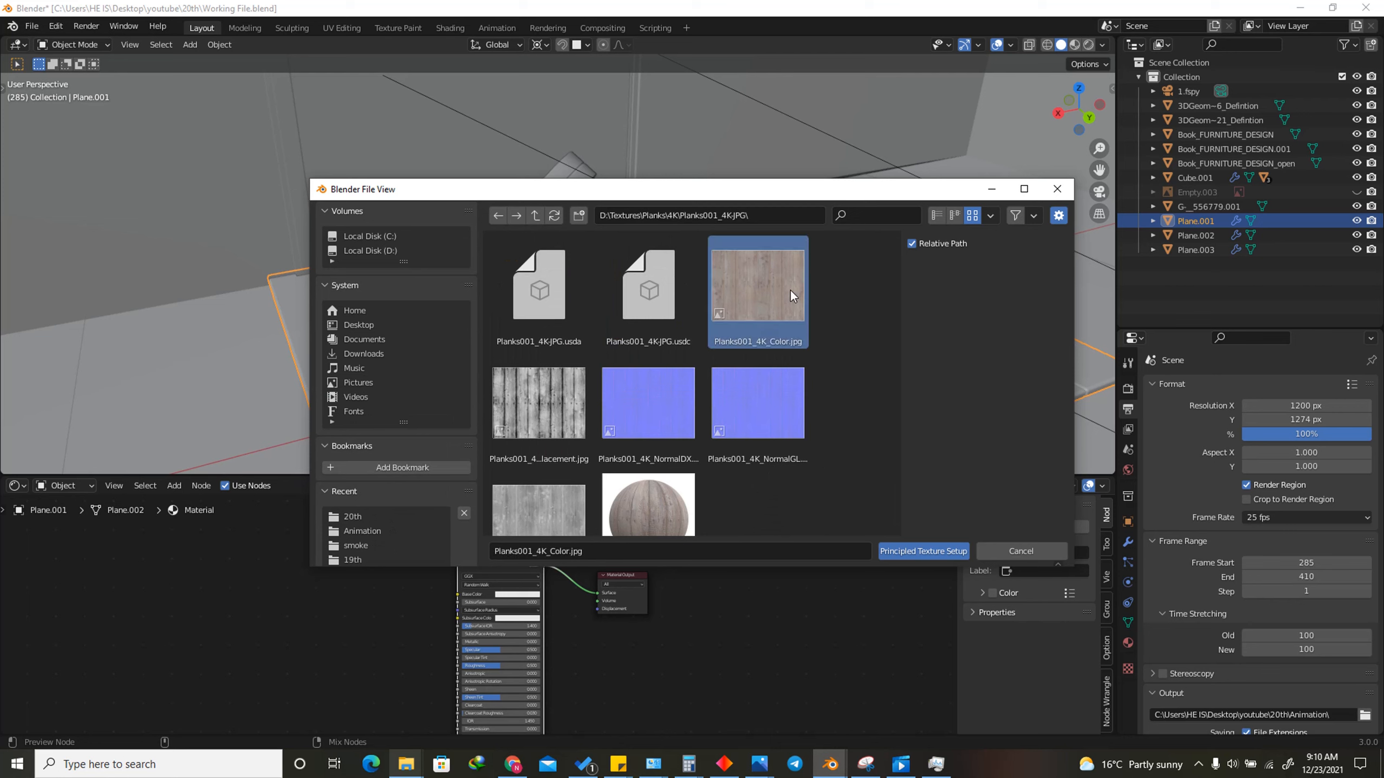
pyautogui.keyDown('ctrl'); pyautogui.click(549, 395); pyautogui.keyUp('ctrl')
pyautogui.keyDown('ctrl'); pyautogui.click(750, 407); pyautogui.keyUp('ctrl')
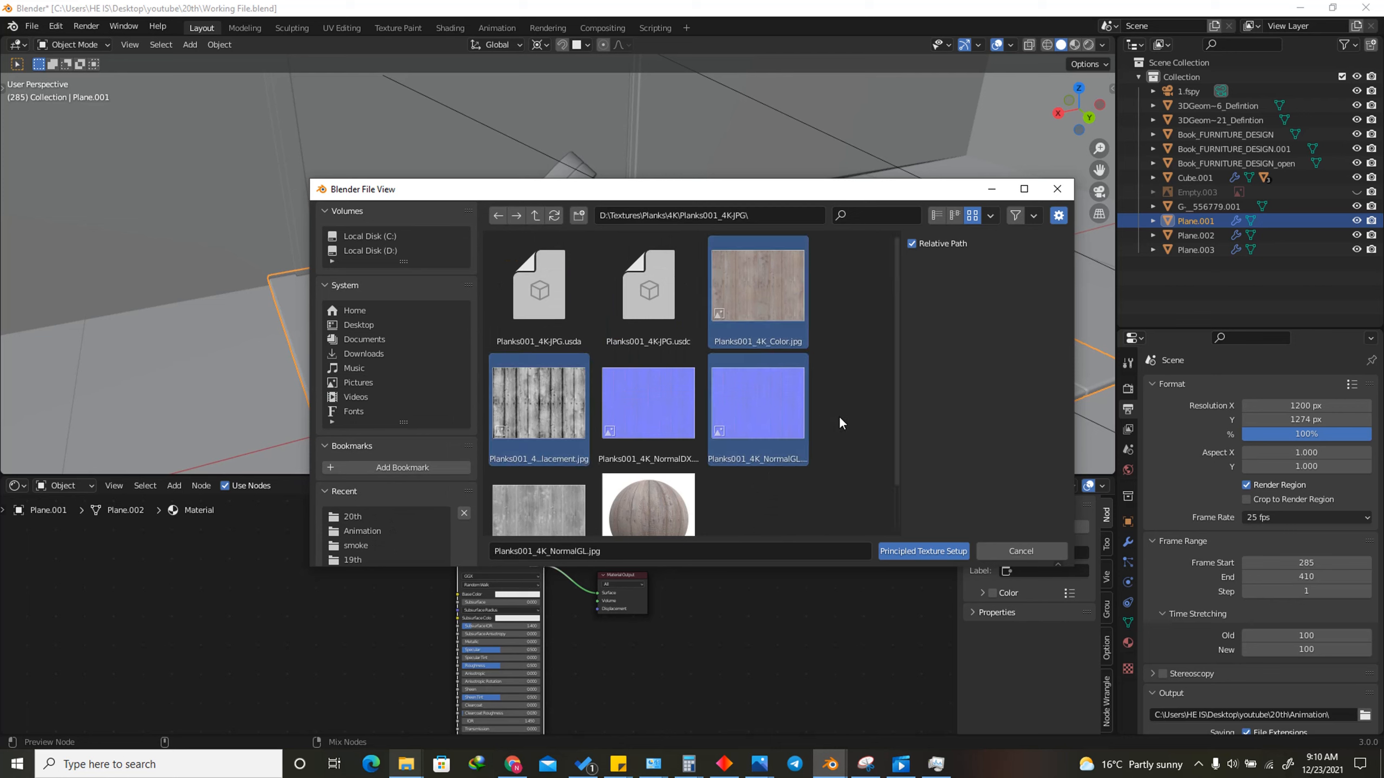
pyautogui.scroll(-2, 768, 458)
pyautogui.keyDown('ctrl'); pyautogui.click(538, 465); pyautogui.keyUp('ctrl')
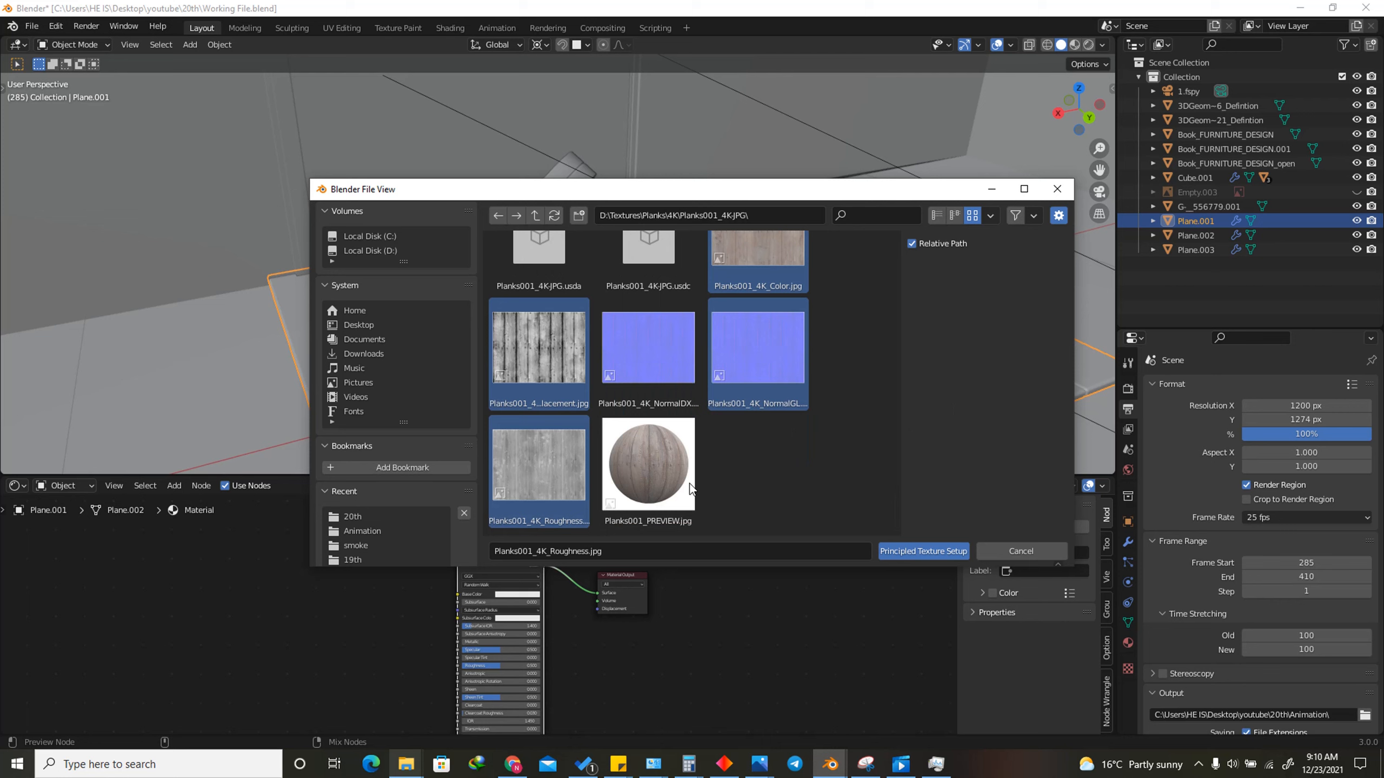
pyautogui.click(914, 551)
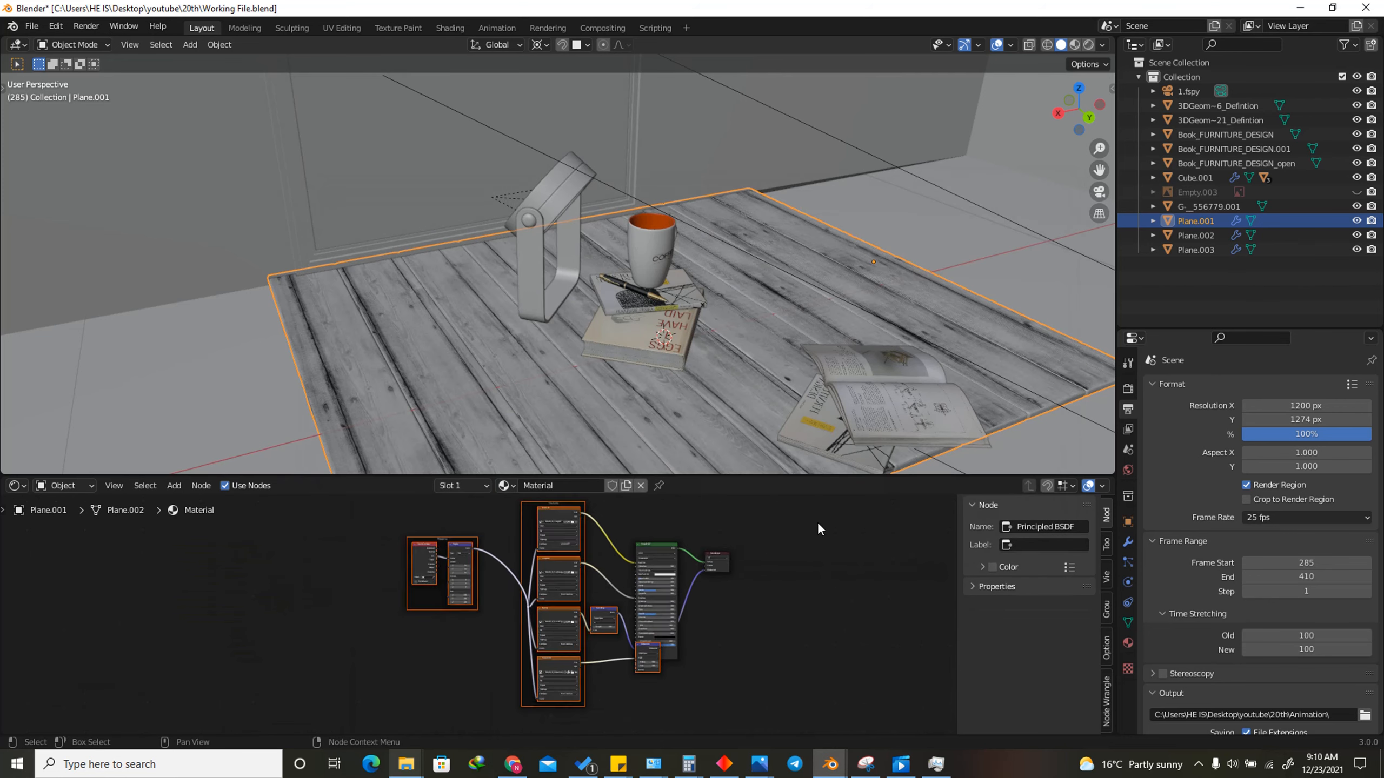
# Select the Principled BSDF and Material Output nodes together and move them farther away from the texture nodes
pyautogui.scroll(4, 817, 521)
pyautogui.moveTo(757, 505); pyautogui.dragTo(647, 621)
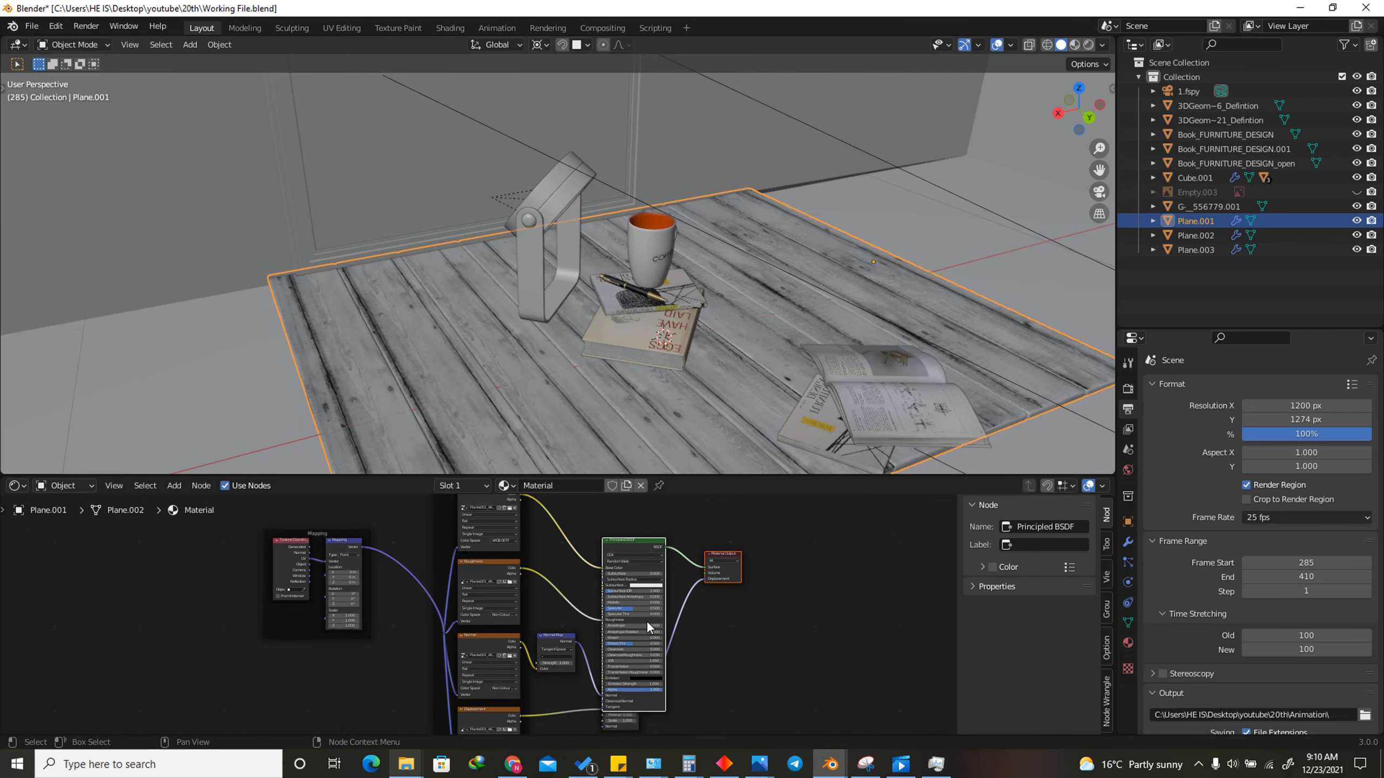
pyautogui.press('h')
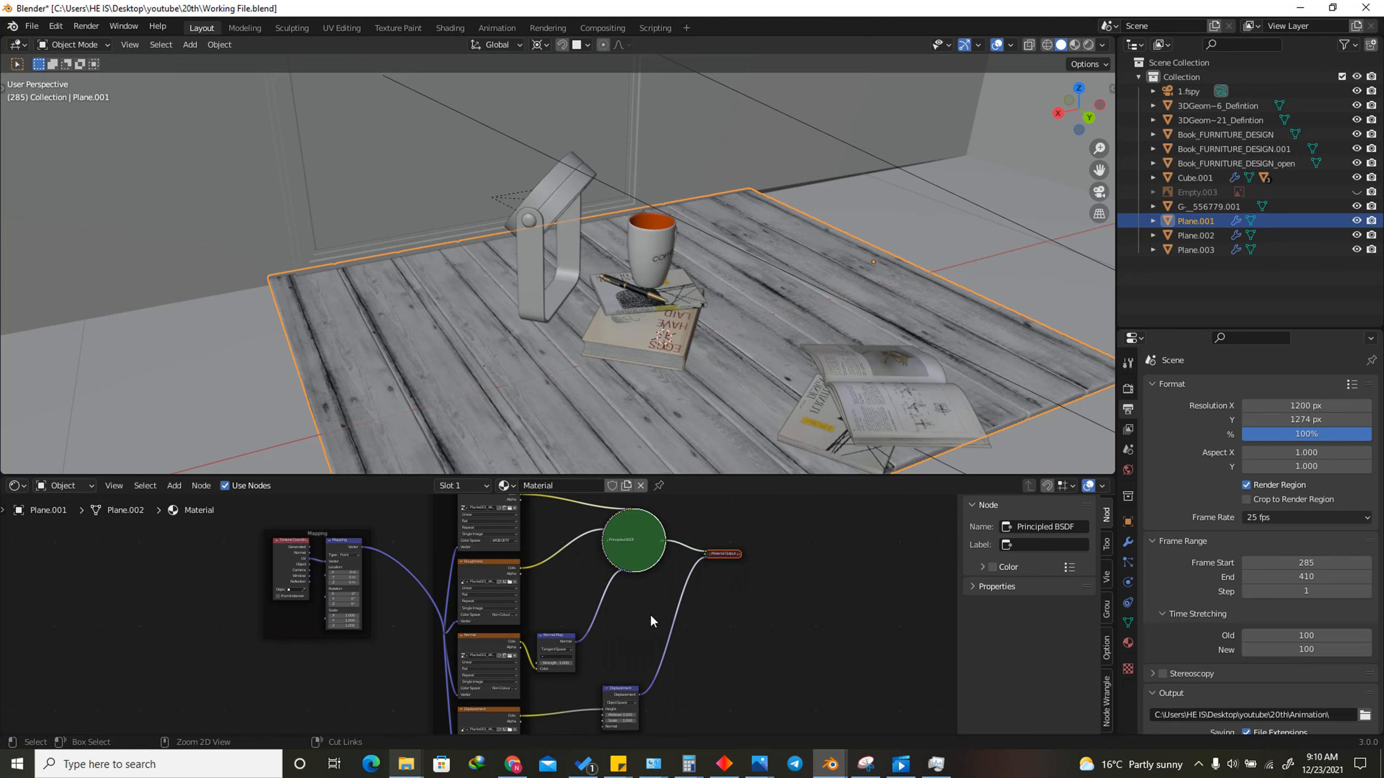
pyautogui.press('h')
pyautogui.press('g')
pyautogui.click(731, 576)
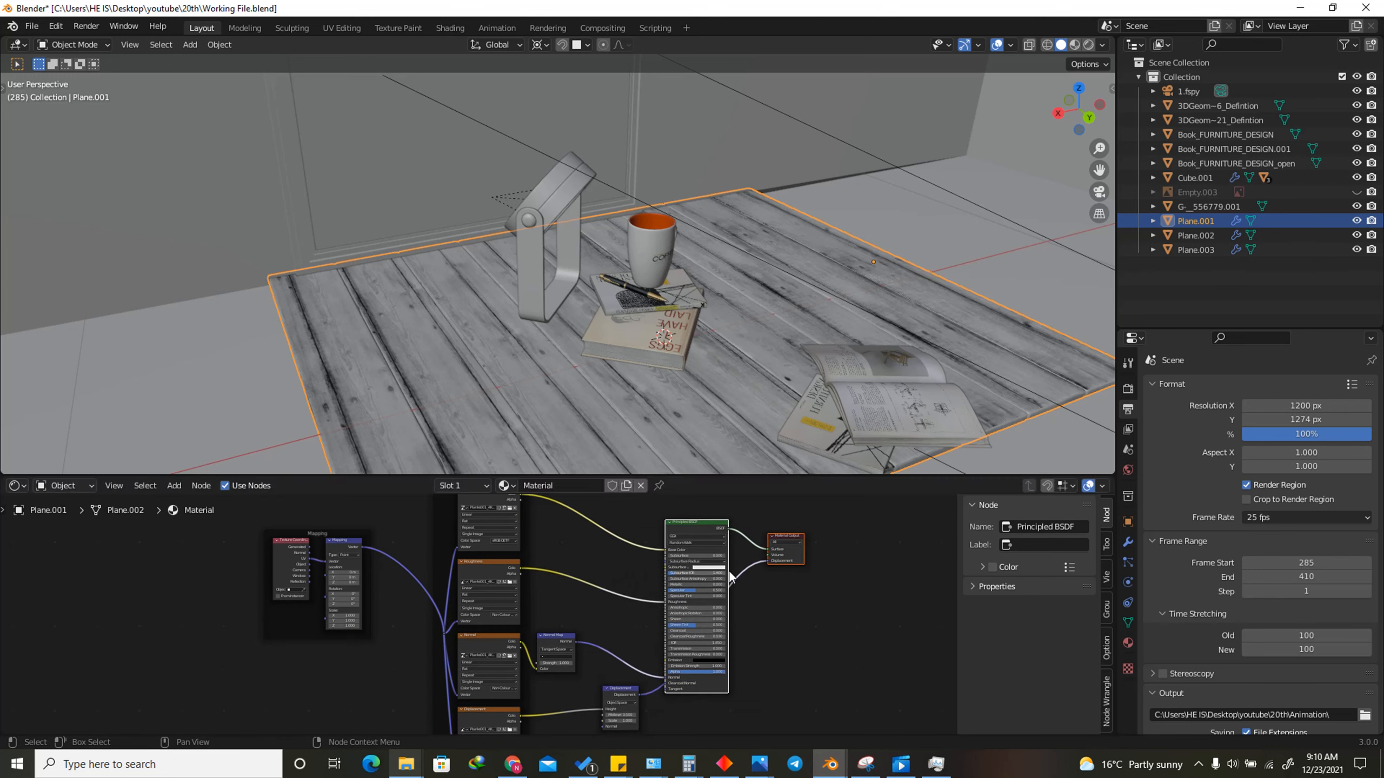
# Check in the add-on preferences whether Node Wrangler is enabled, and close the preferences
pyautogui.click(56, 26)
pyautogui.click(80, 237)
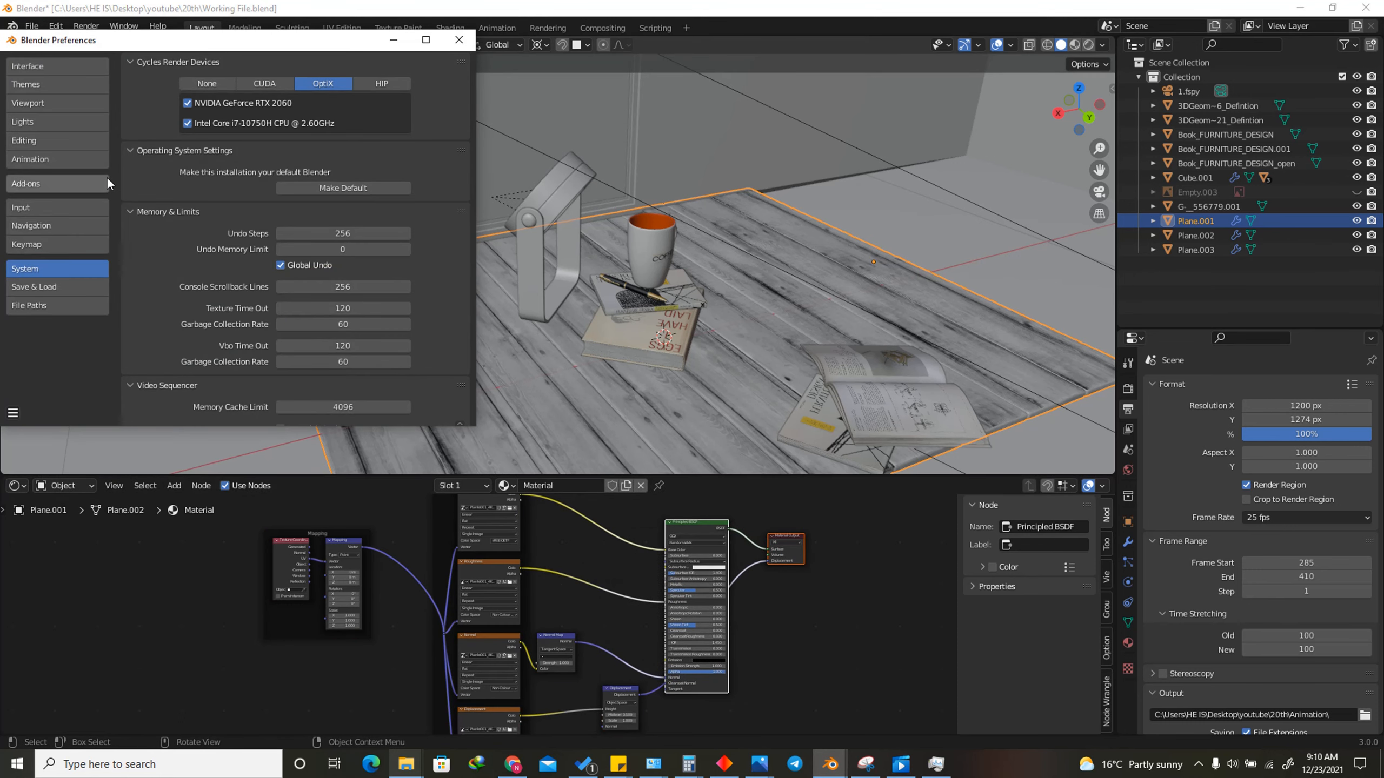
pyautogui.click(39, 182)
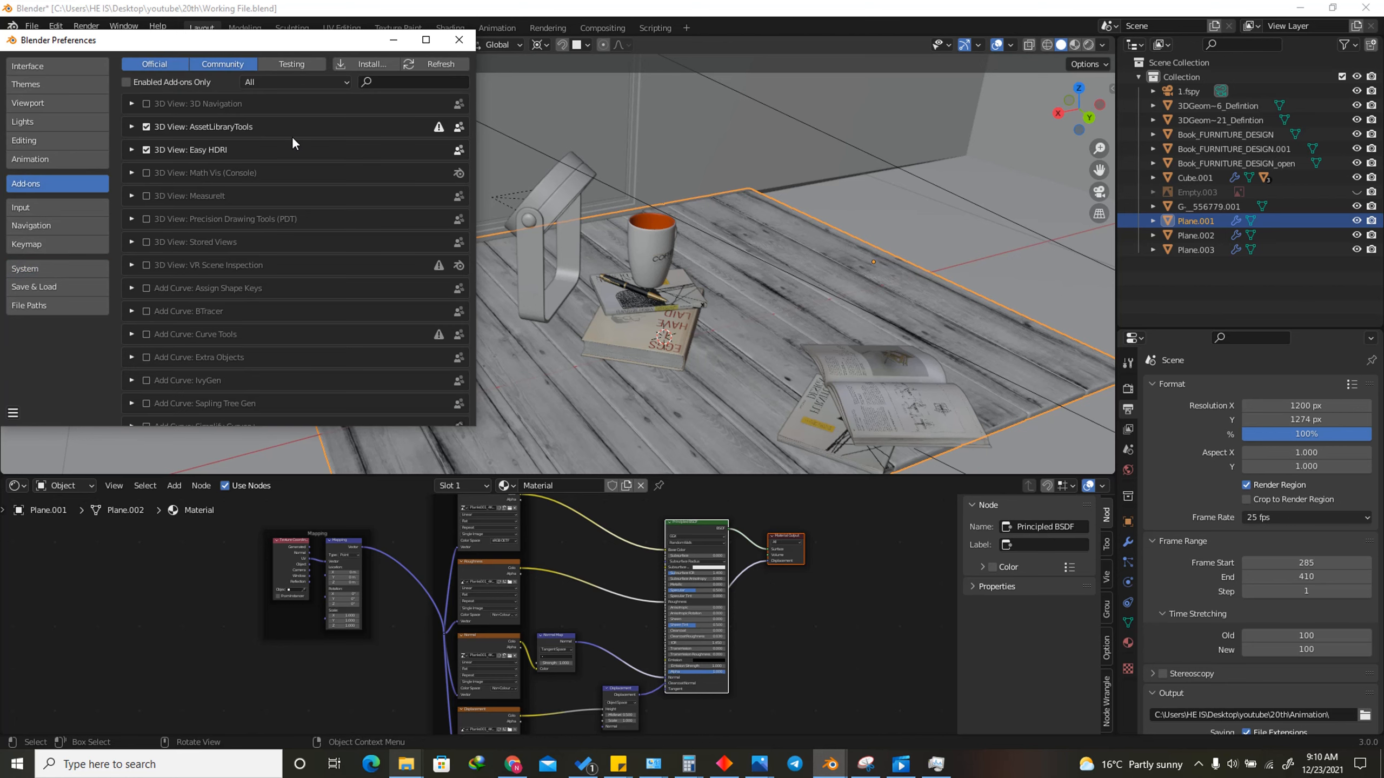
pyautogui.write('node')
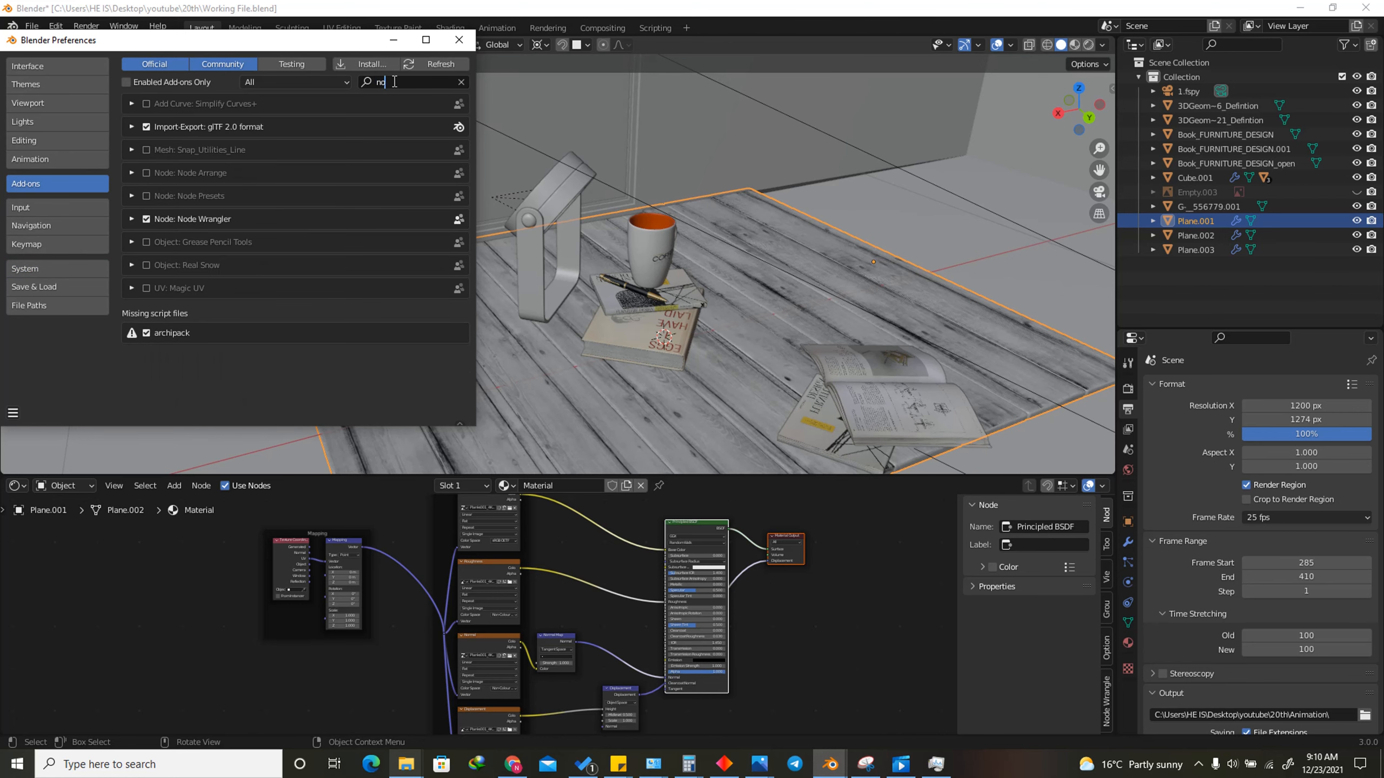
pyautogui.click(468, 44)
# Switch the viewport to Material Preview shading and inspect the wood texture on the planks' surface and front edge
pyautogui.scroll(-2, 476, 638)
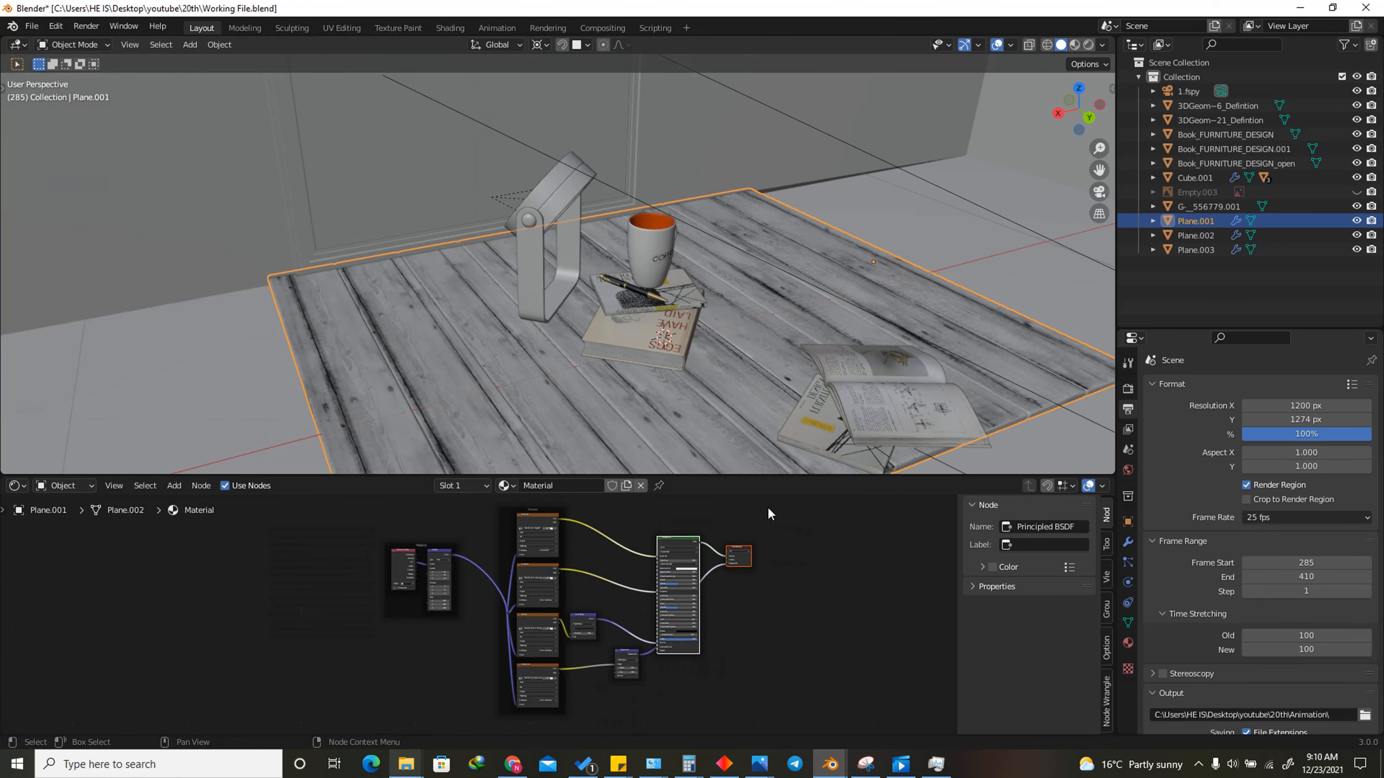
pyautogui.scroll(1, 768, 510)
pyautogui.click(1075, 45)
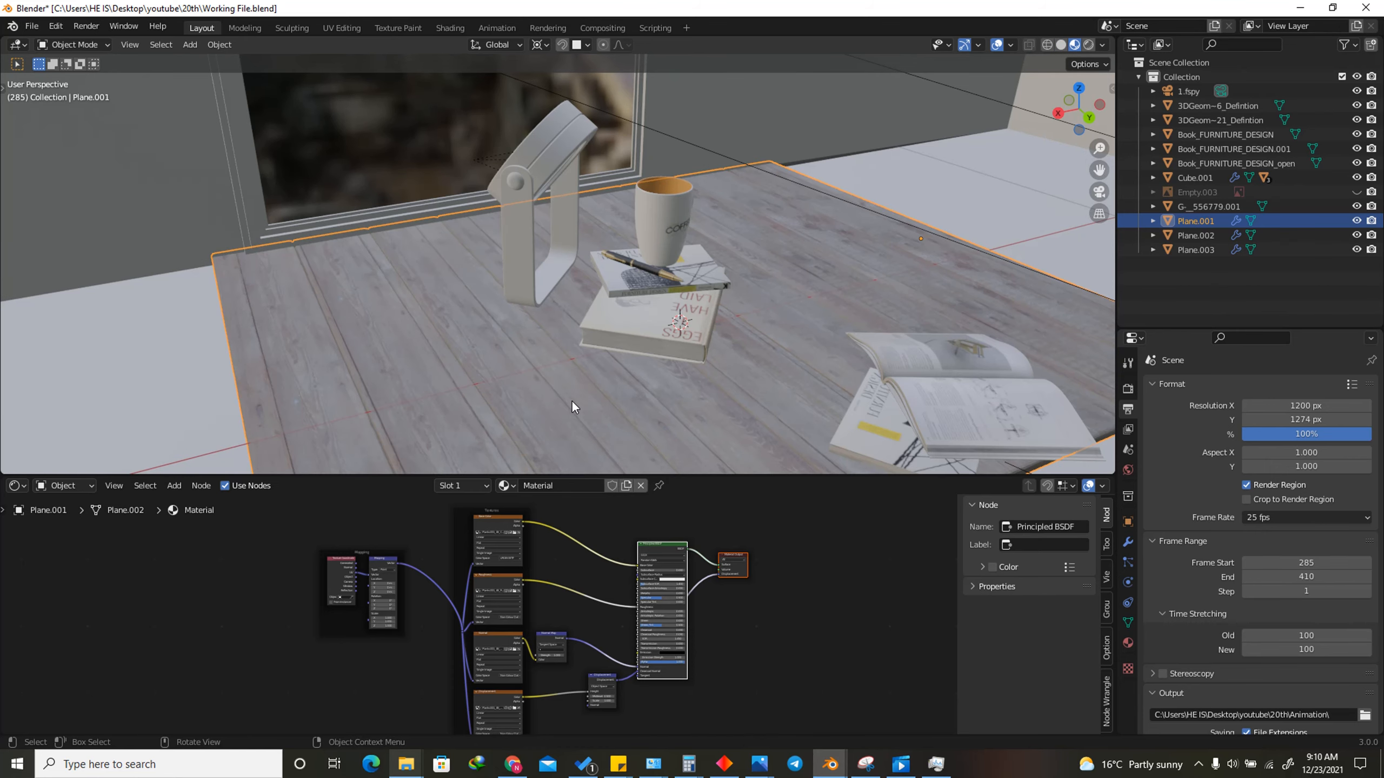
pyautogui.scroll(5, 513, 355)
pyautogui.scroll(-6, 610, 271)
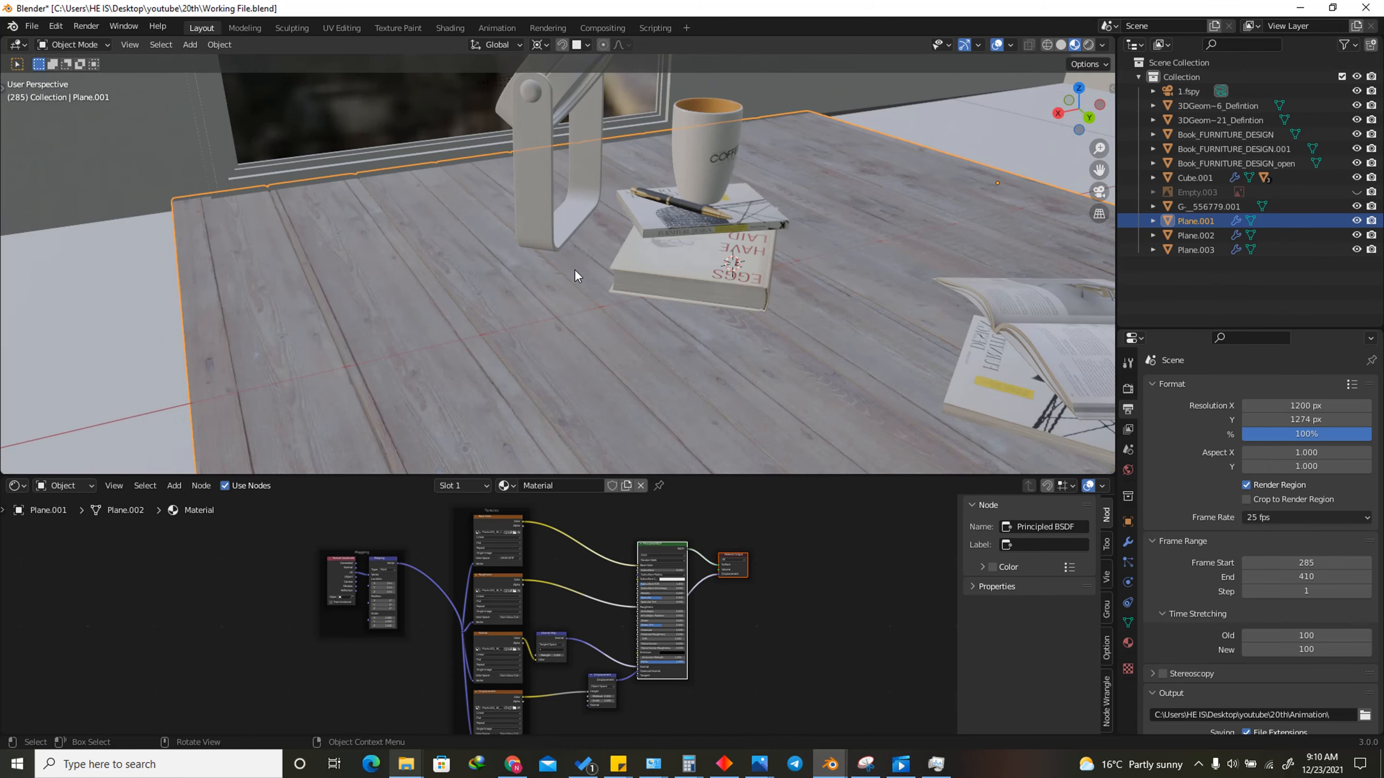
pyautogui.moveTo(534, 226); pyautogui.dragTo(597, 475, button='middle')
pyautogui.scroll(-2, 523, 658)
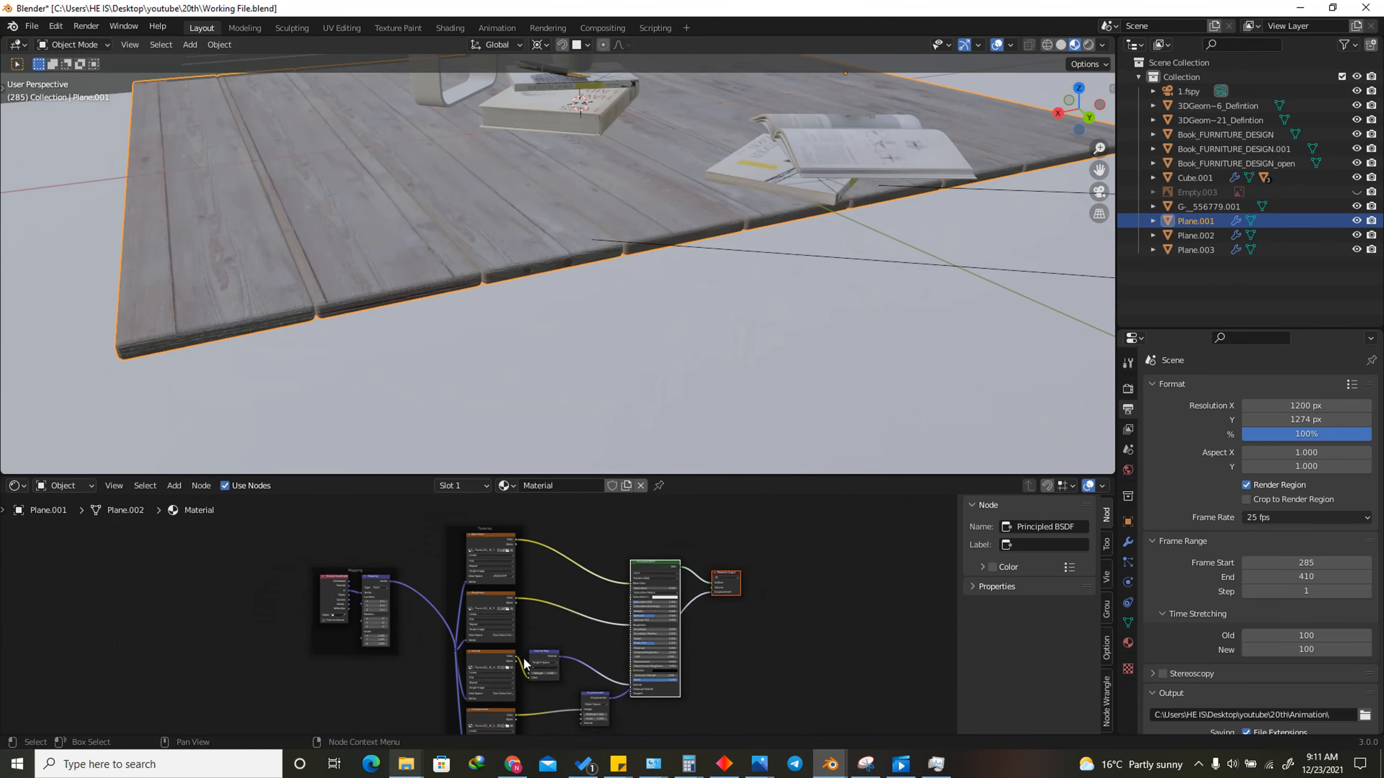
pyautogui.scroll(4, 545, 299)
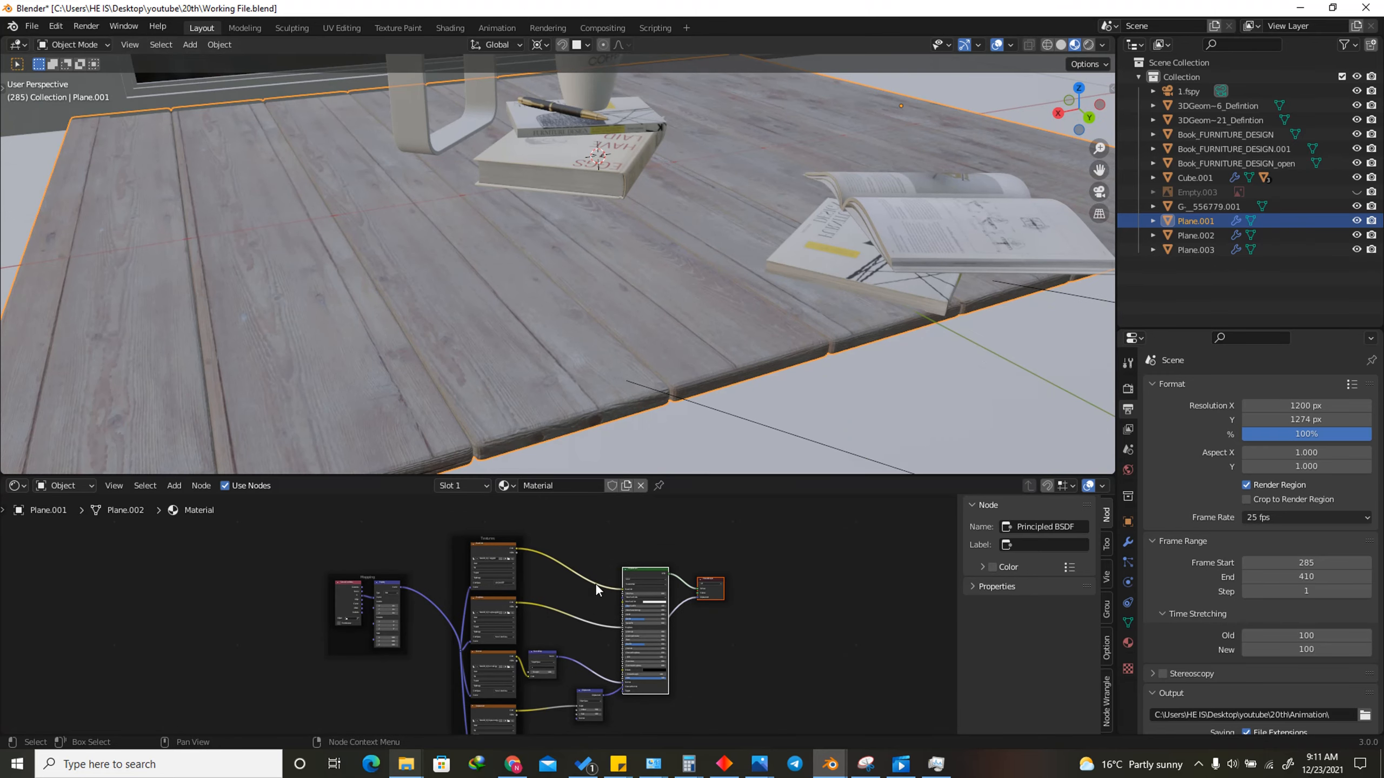
# Add an RGB Curves node on the link between the Base Color texture and the Principled BSDF
pyautogui.scroll(2, 596, 567)
pyautogui.hotkey('shift', 'a')
pyautogui.click(556, 561)
pyautogui.write('rg')
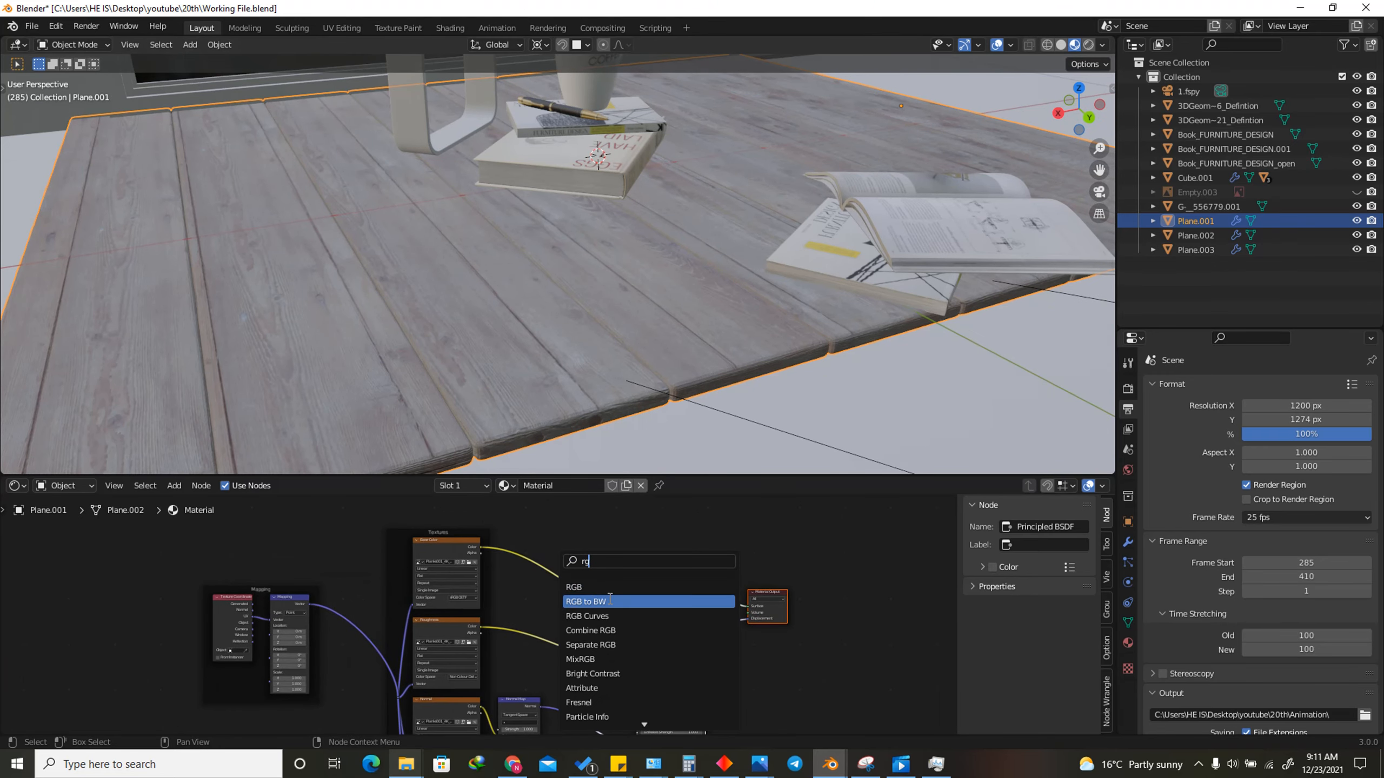
pyautogui.click(587, 644)
pyautogui.click(568, 573)
pyautogui.scroll(3, 761, 657)
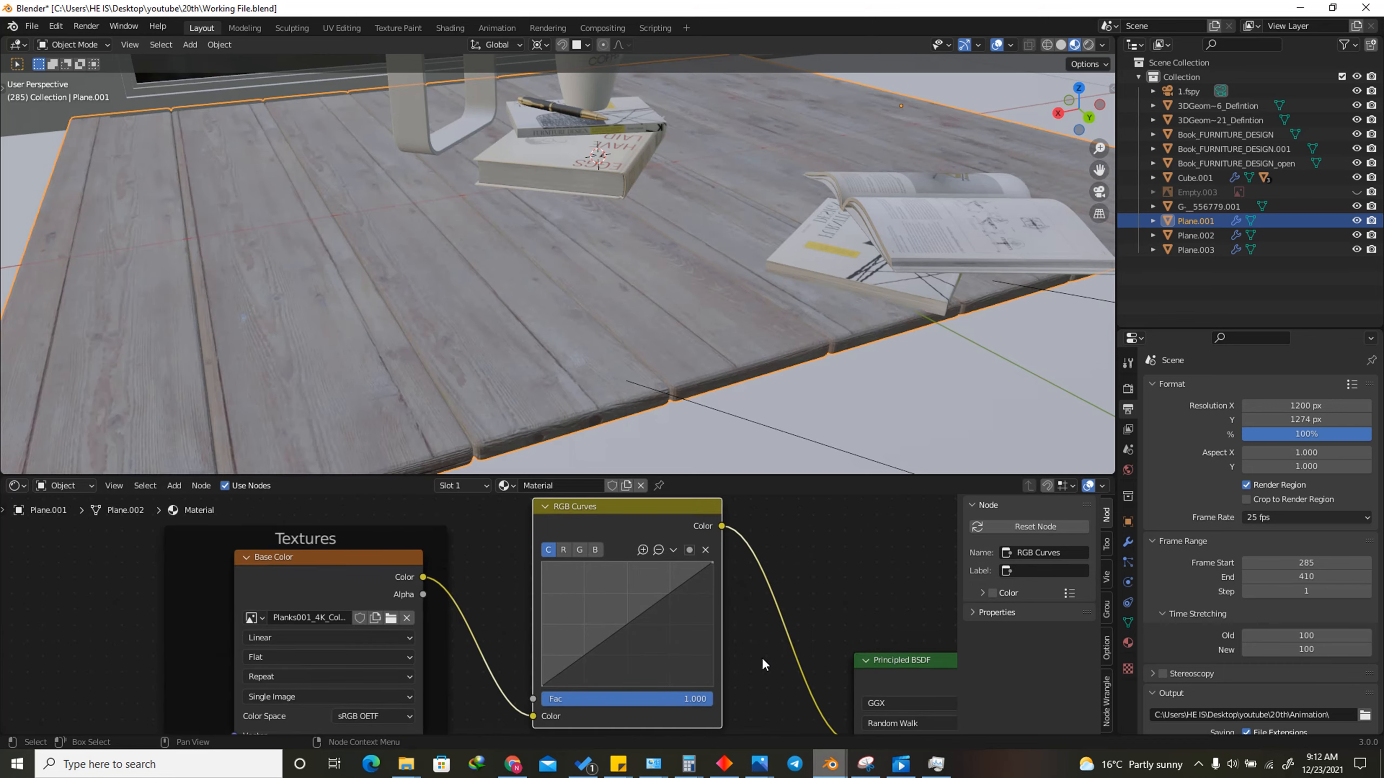
# Shape the combined RGB curve with points at about (0.36, 0.33), (0.42, 0.61) and (0.66, 0.61) to deepen the planks' contrast
pyautogui.scroll(1, 636, 621)
pyautogui.moveTo(625, 622); pyautogui.dragTo(657, 607)
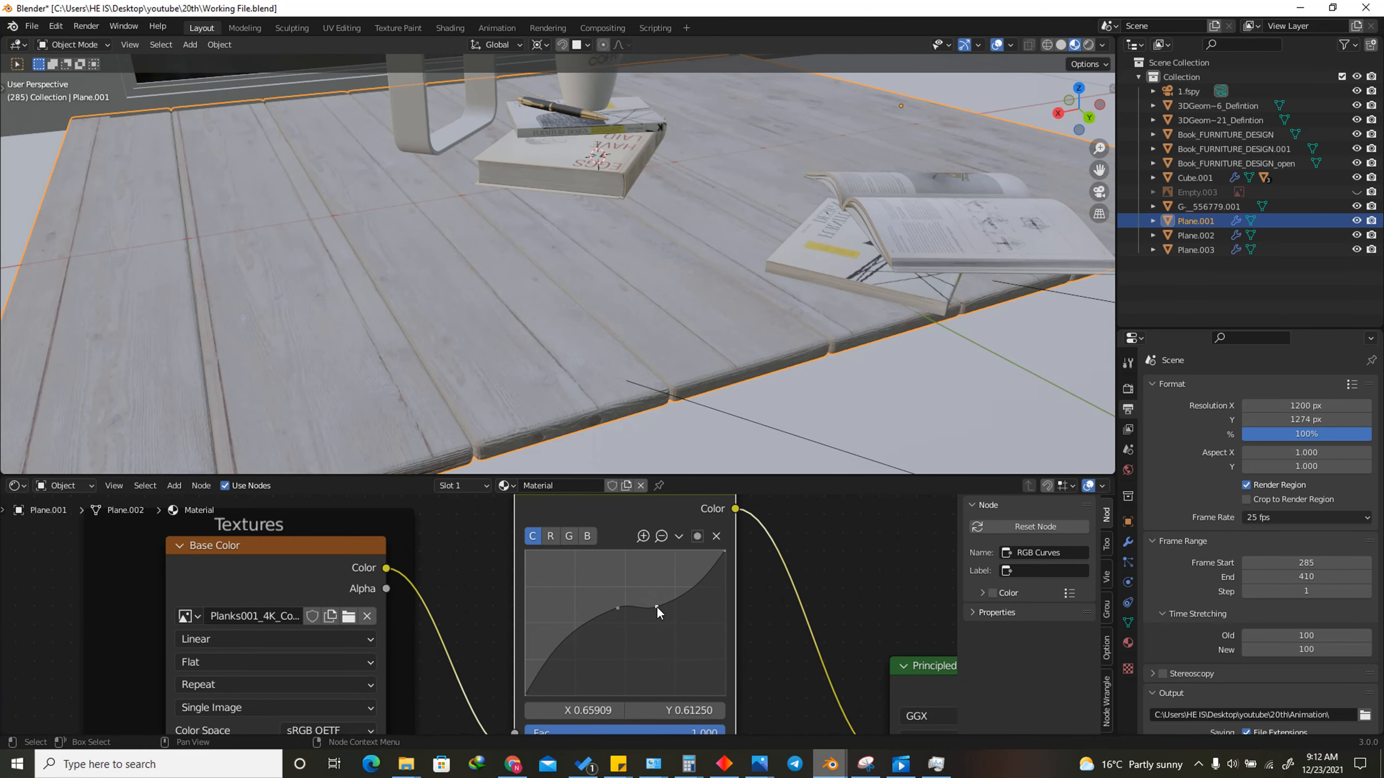
pyautogui.moveTo(569, 643); pyautogui.dragTo(597, 649)
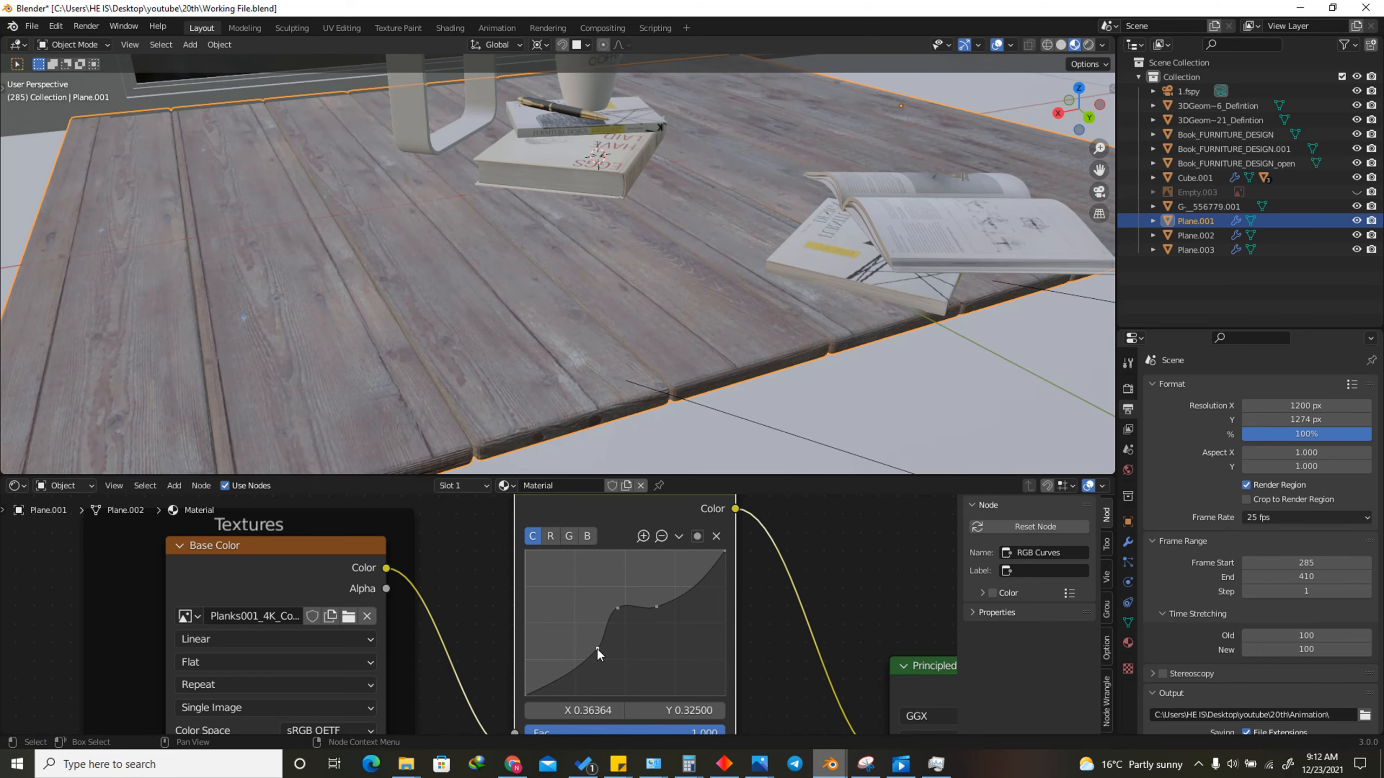
pyautogui.scroll(3, 590, 346)
pyautogui.moveTo(617, 612)
pyautogui.mouseDown()
pyautogui.moveTo(589, 595)
pyautogui.moveTo(587, 614)
pyautogui.moveTo(609, 595)
pyautogui.moveTo(595, 607)
pyautogui.moveTo(607, 611)
pyautogui.mouseUp()
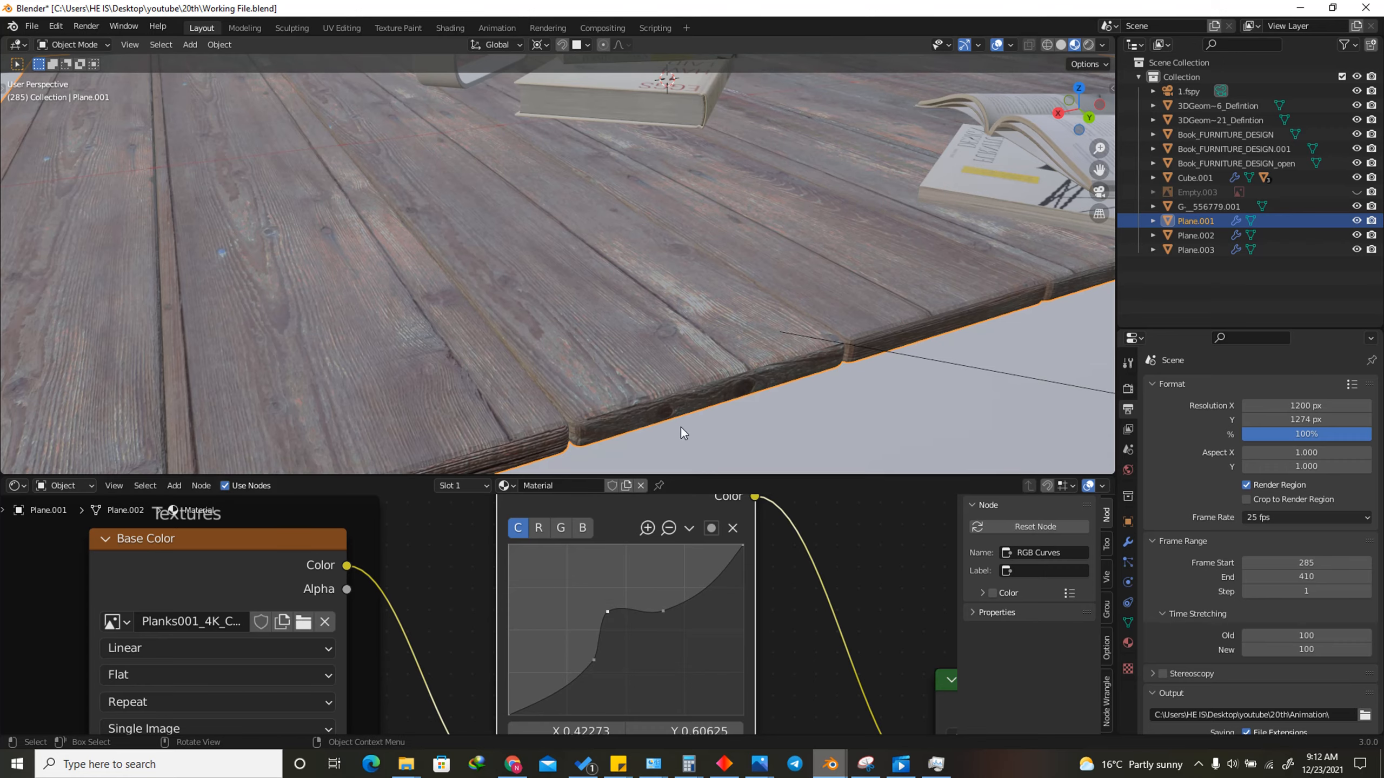
pyautogui.scroll(-4, 684, 403)
pyautogui.scroll(1, 648, 589)
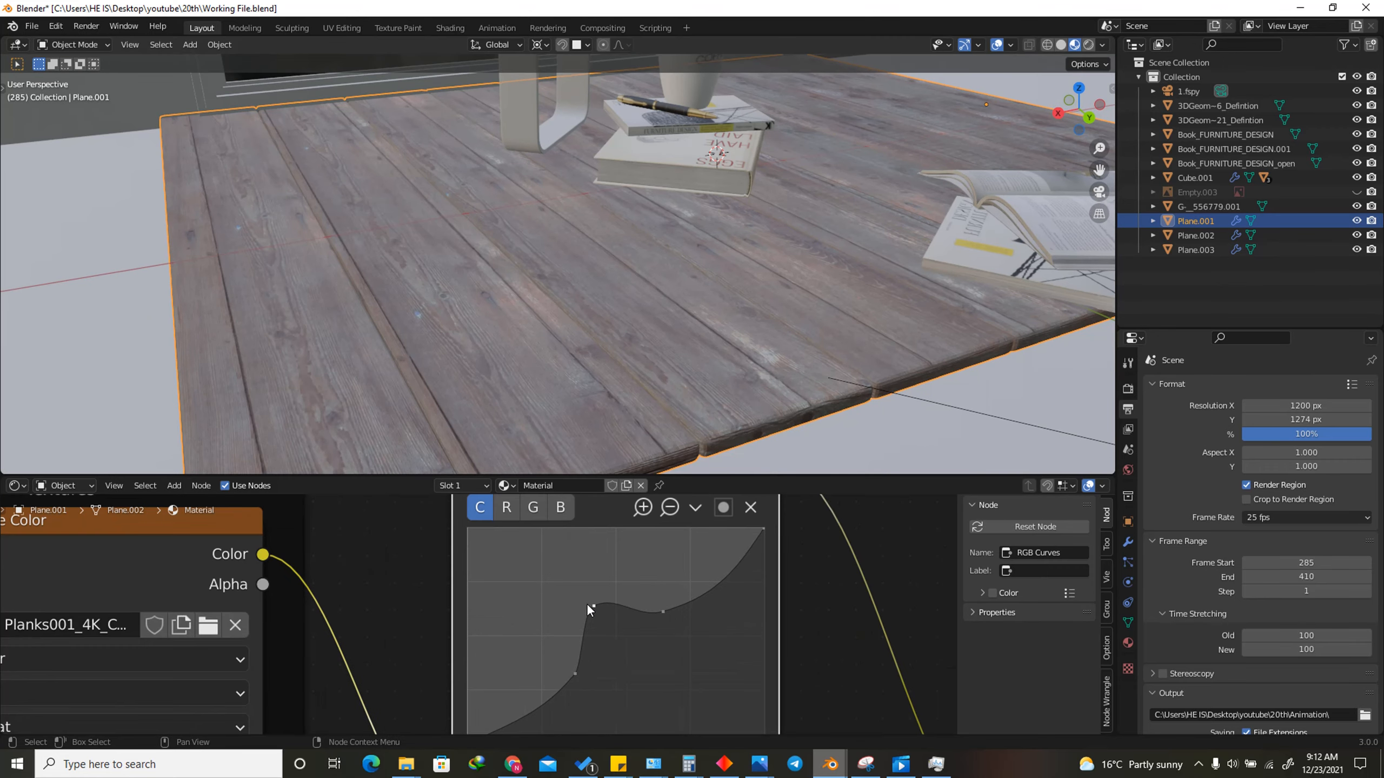
# Bend the red channel of the RGB Curves node into an S-shape, with its lower point at about (0.31, 0.24)
pyautogui.click(506, 508)
pyautogui.moveTo(623, 623); pyautogui.dragTo(565, 671)
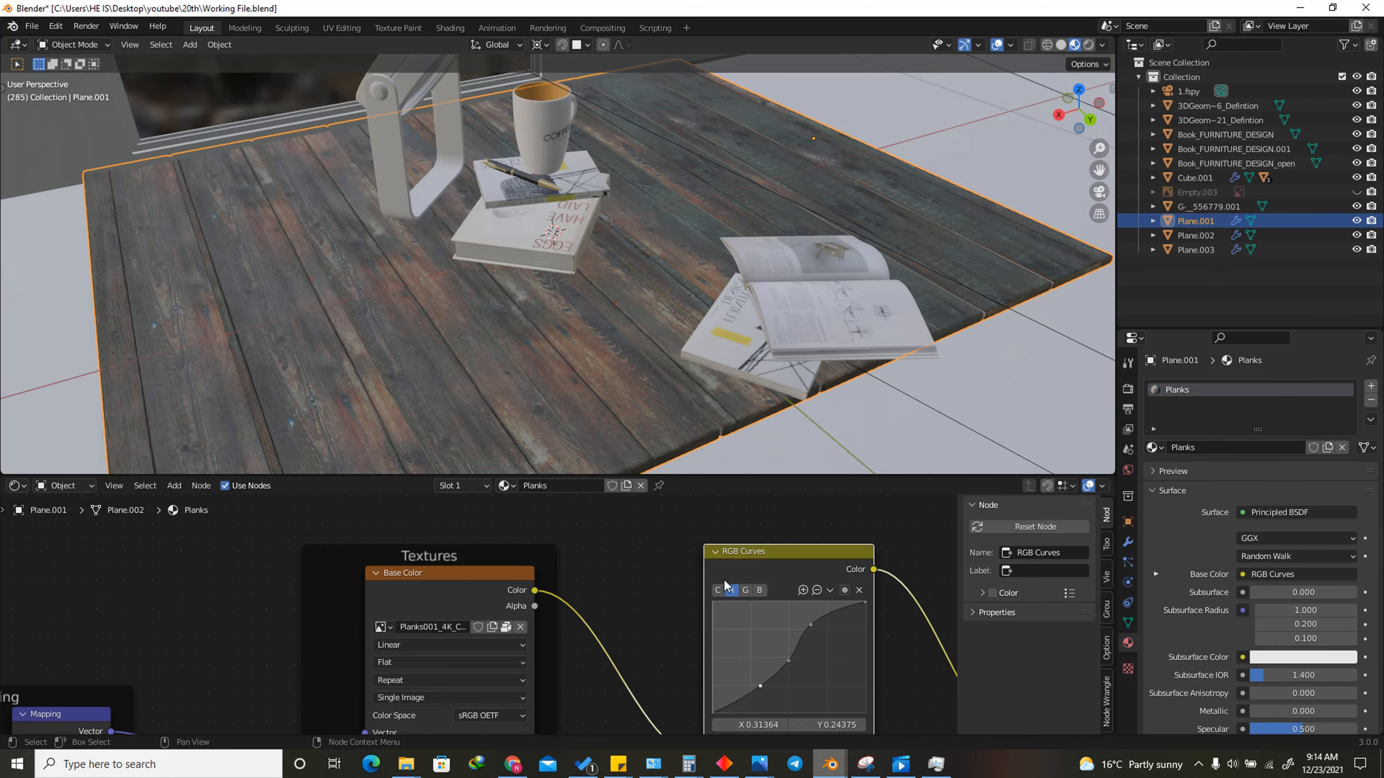
pyautogui.scroll(1, 783, 636)
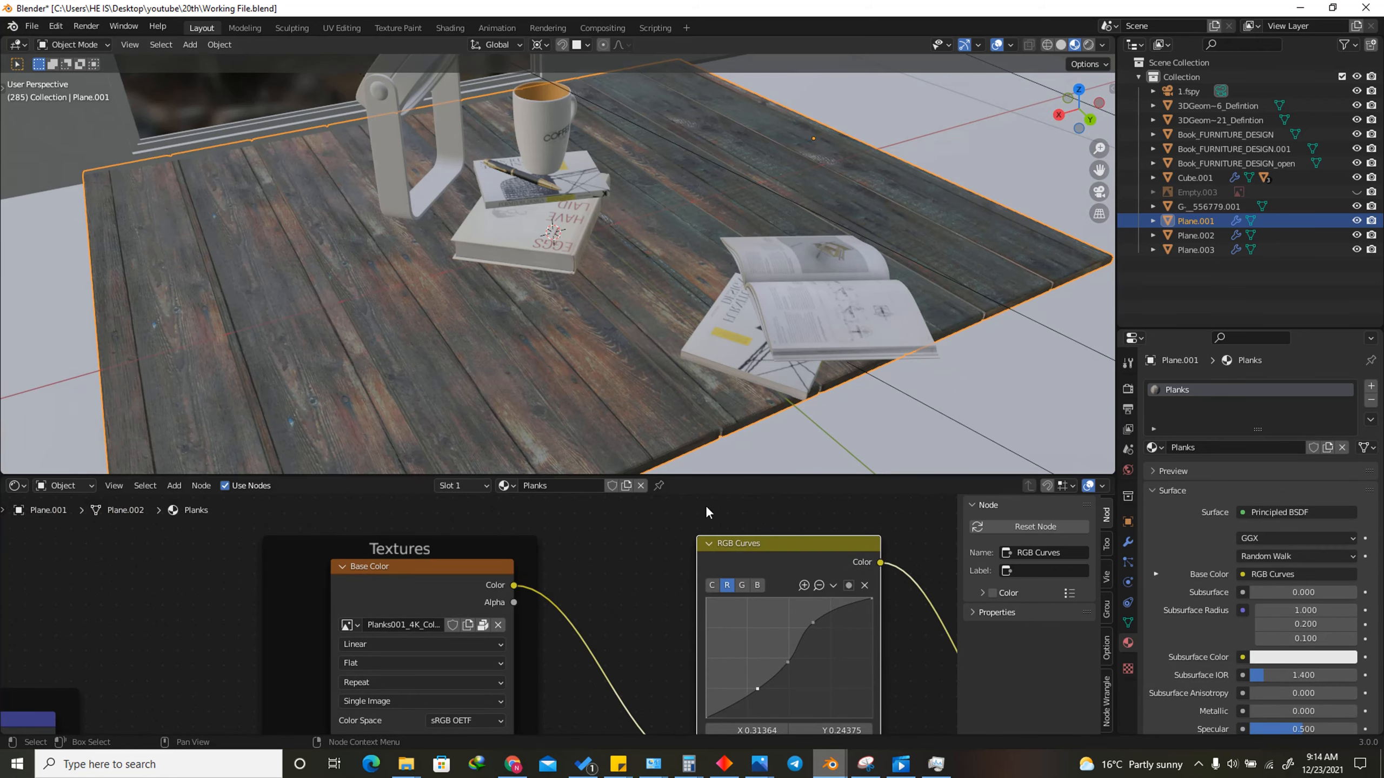
# Review the combined and green channel curves, and move the RGB Curves node slightly closer to the Base Color texture
pyautogui.click(712, 584)
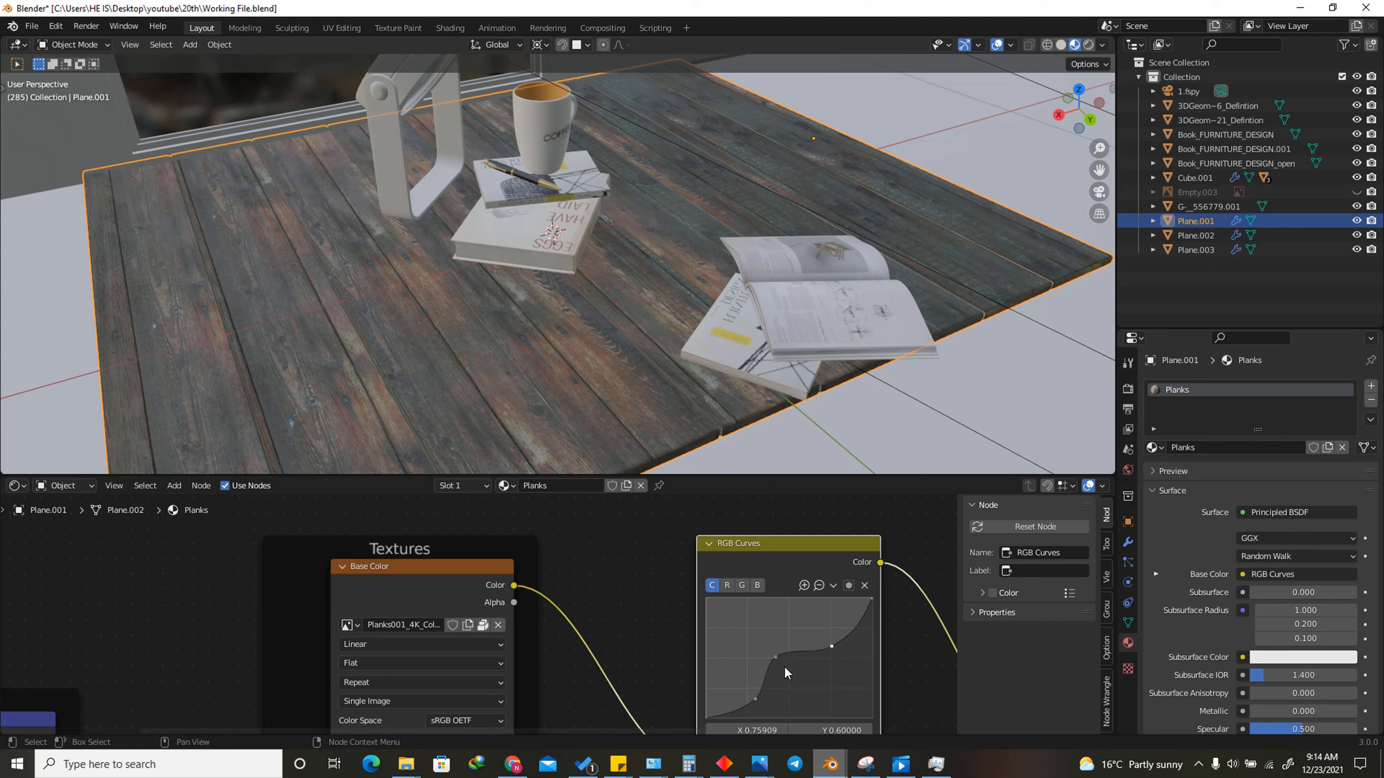
pyautogui.click(742, 585)
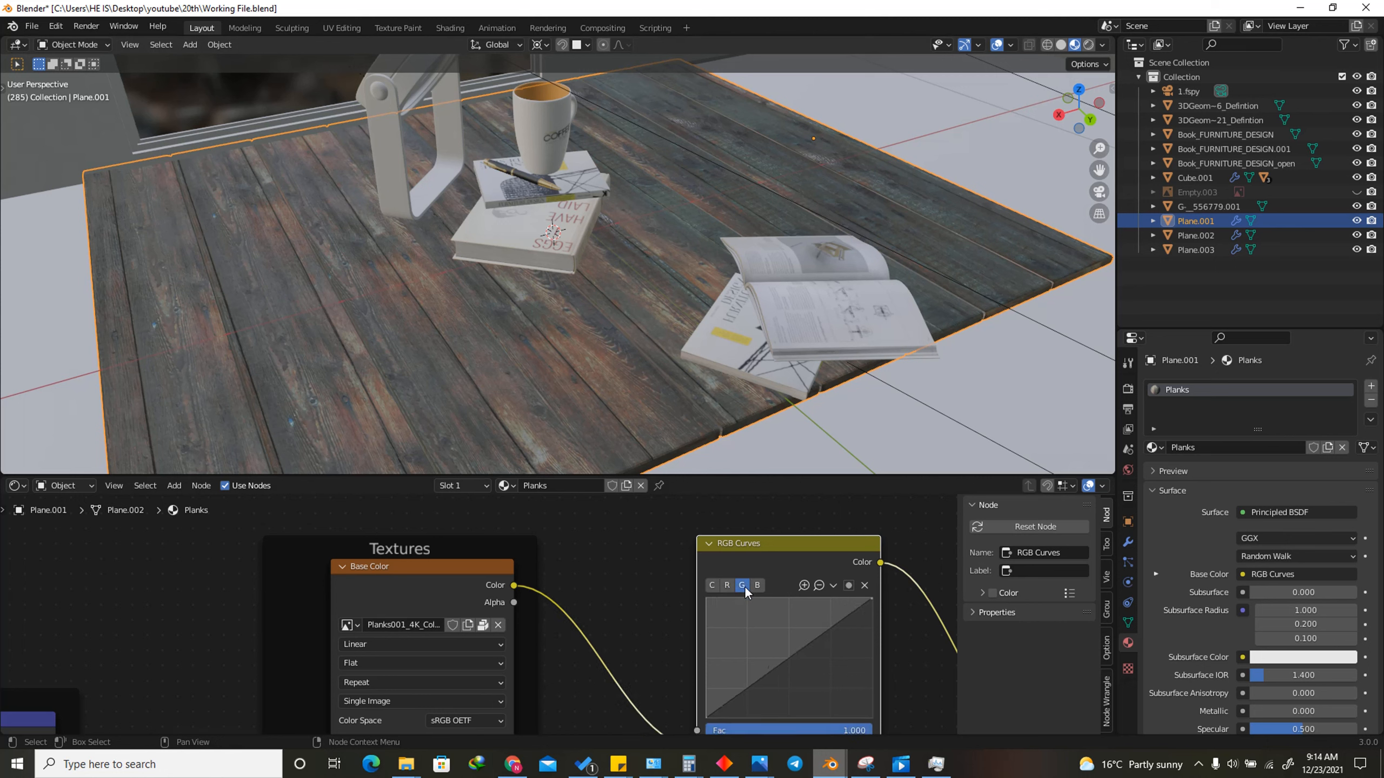
pyautogui.click(712, 585)
pyautogui.moveTo(774, 544); pyautogui.dragTo(737, 553)
# Select the lamp's disc head and give it a new material named Lamp
pyautogui.moveTo(572, 218); pyautogui.dragTo(558, 263, button='middle')
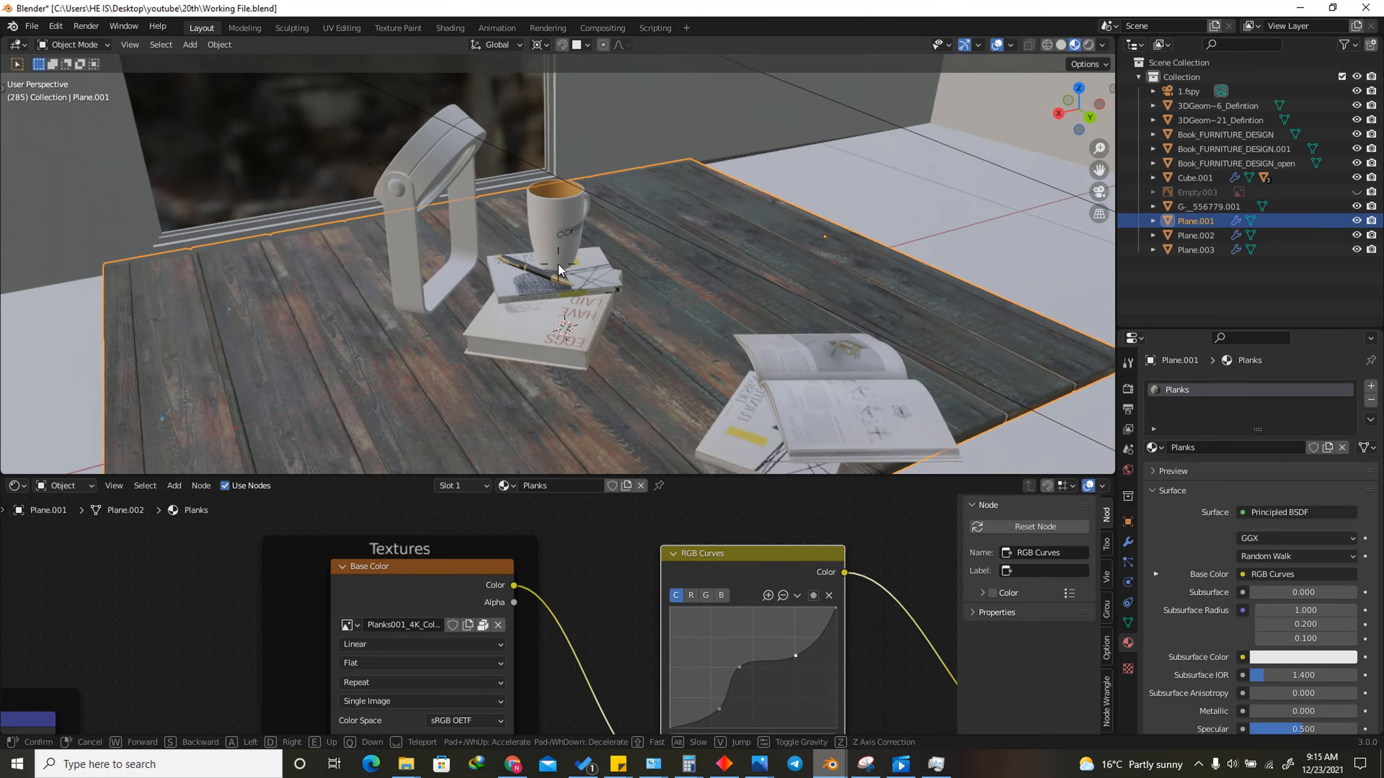
pyautogui.scroll(6, 558, 263)
pyautogui.click(578, 164)
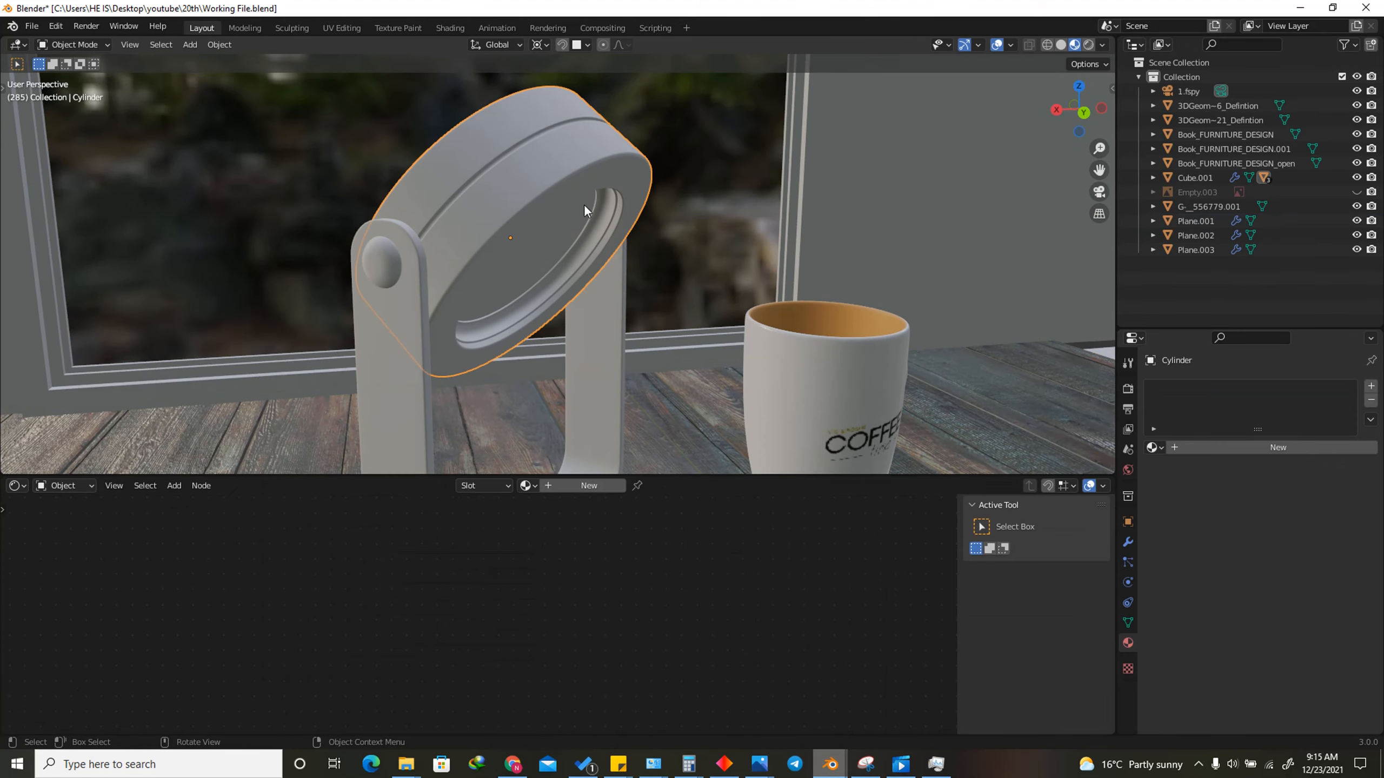
pyautogui.click(1371, 386)
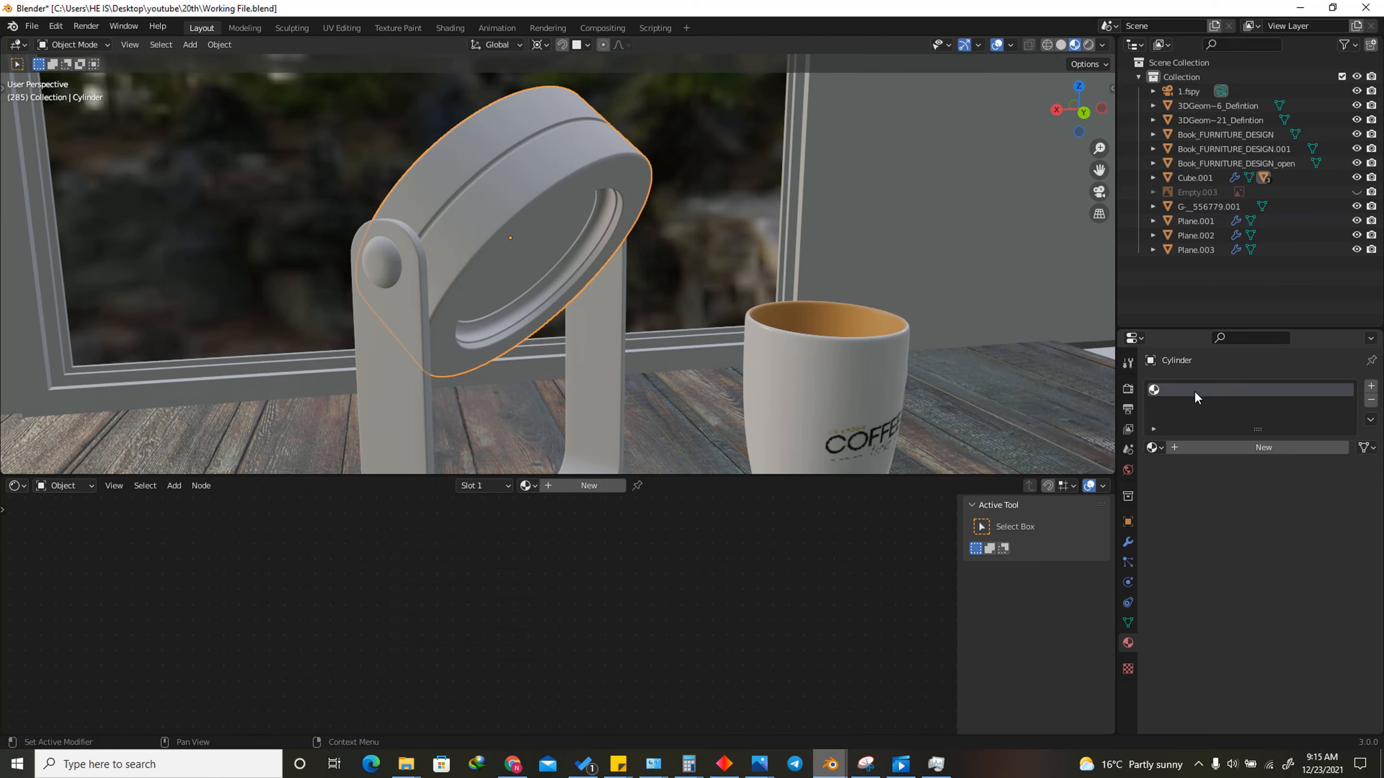
pyautogui.click(1194, 448)
pyautogui.doubleClick(1236, 390)
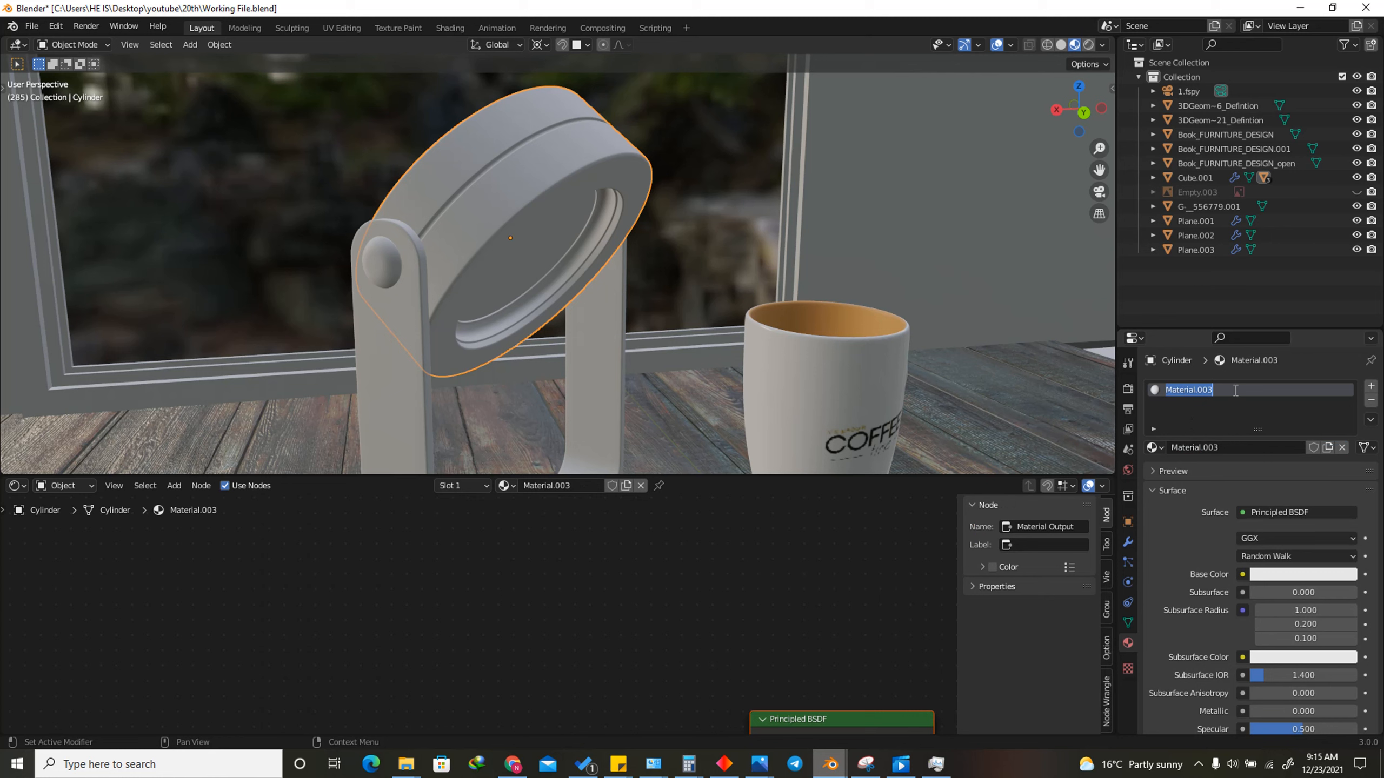
pyautogui.write('Lamp')
pyautogui.press('Return')
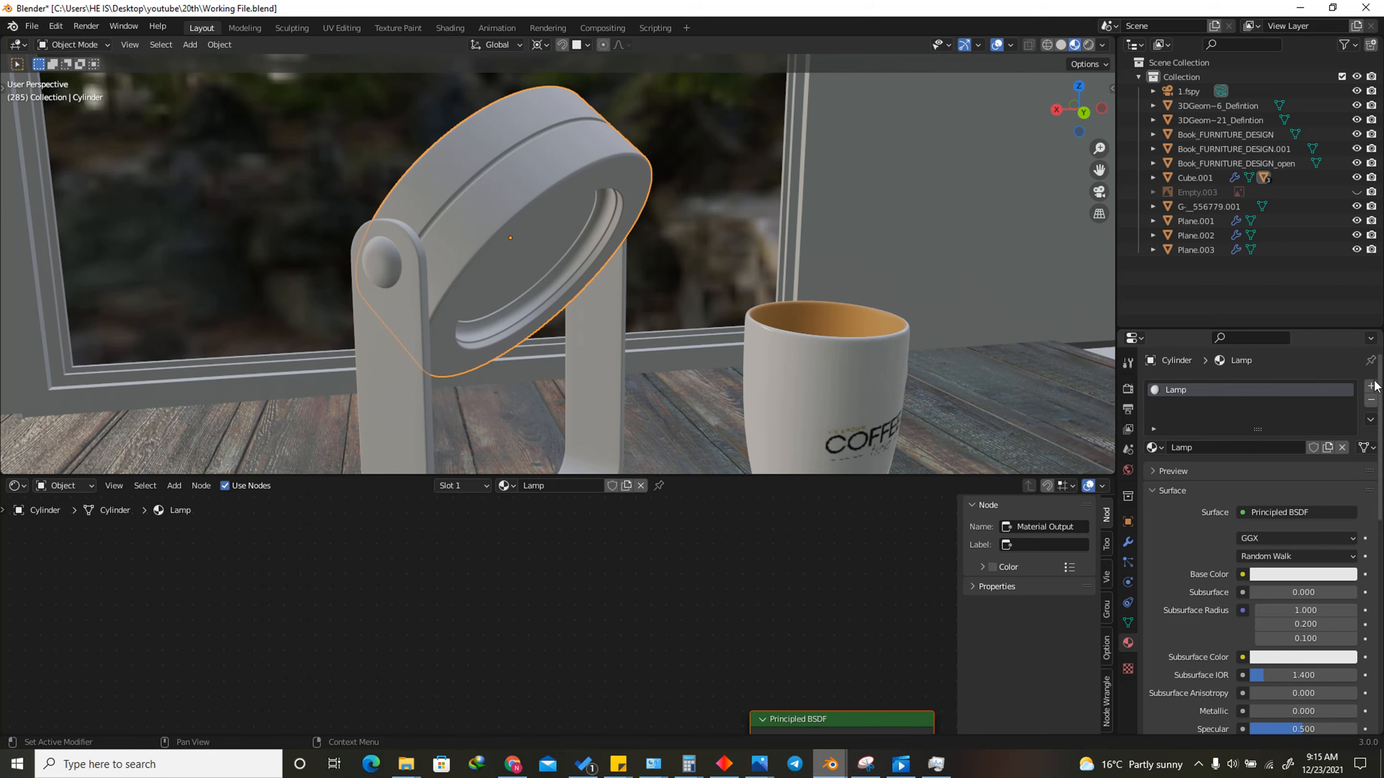
# Add a second material slot to the lamp head and create a new material in it
pyautogui.click(1371, 386)
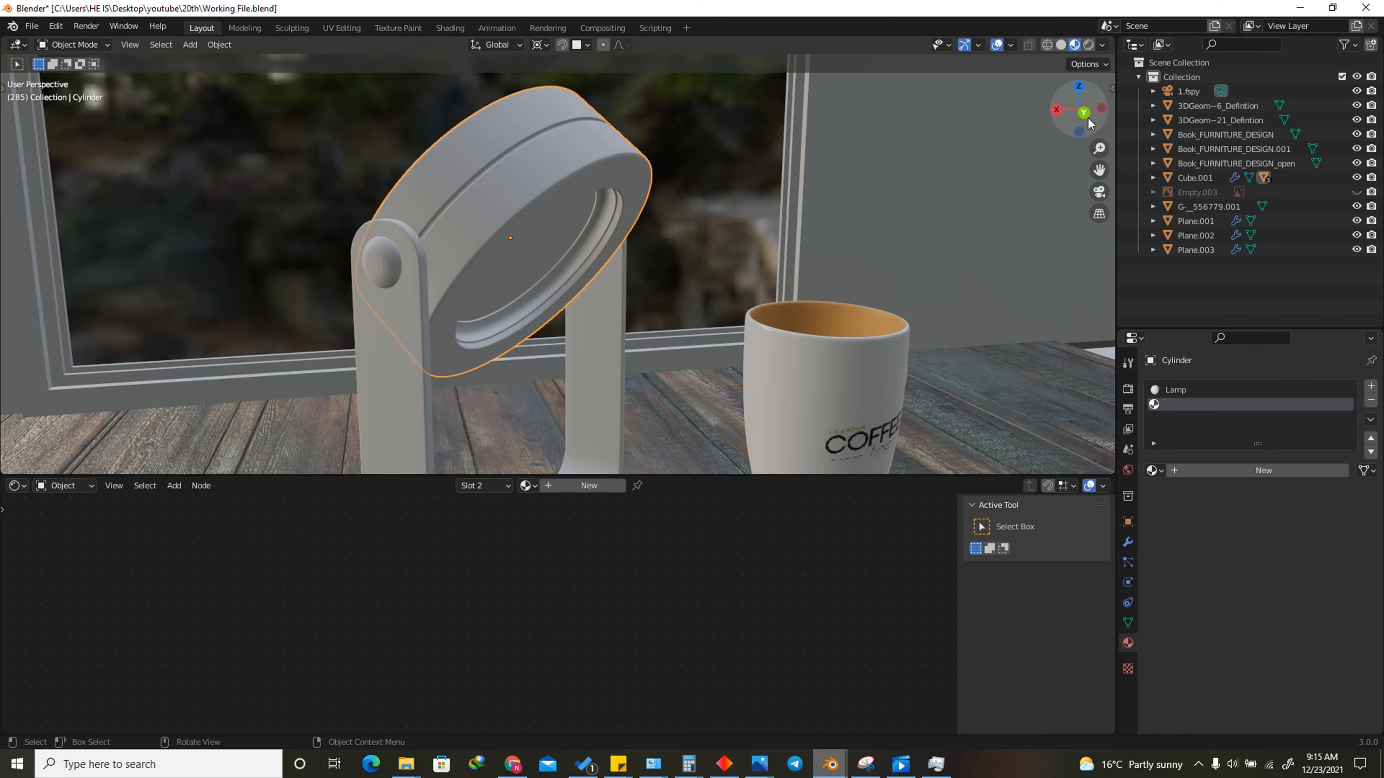
pyautogui.moveTo(1075, 105); pyautogui.dragTo(1072, 106)
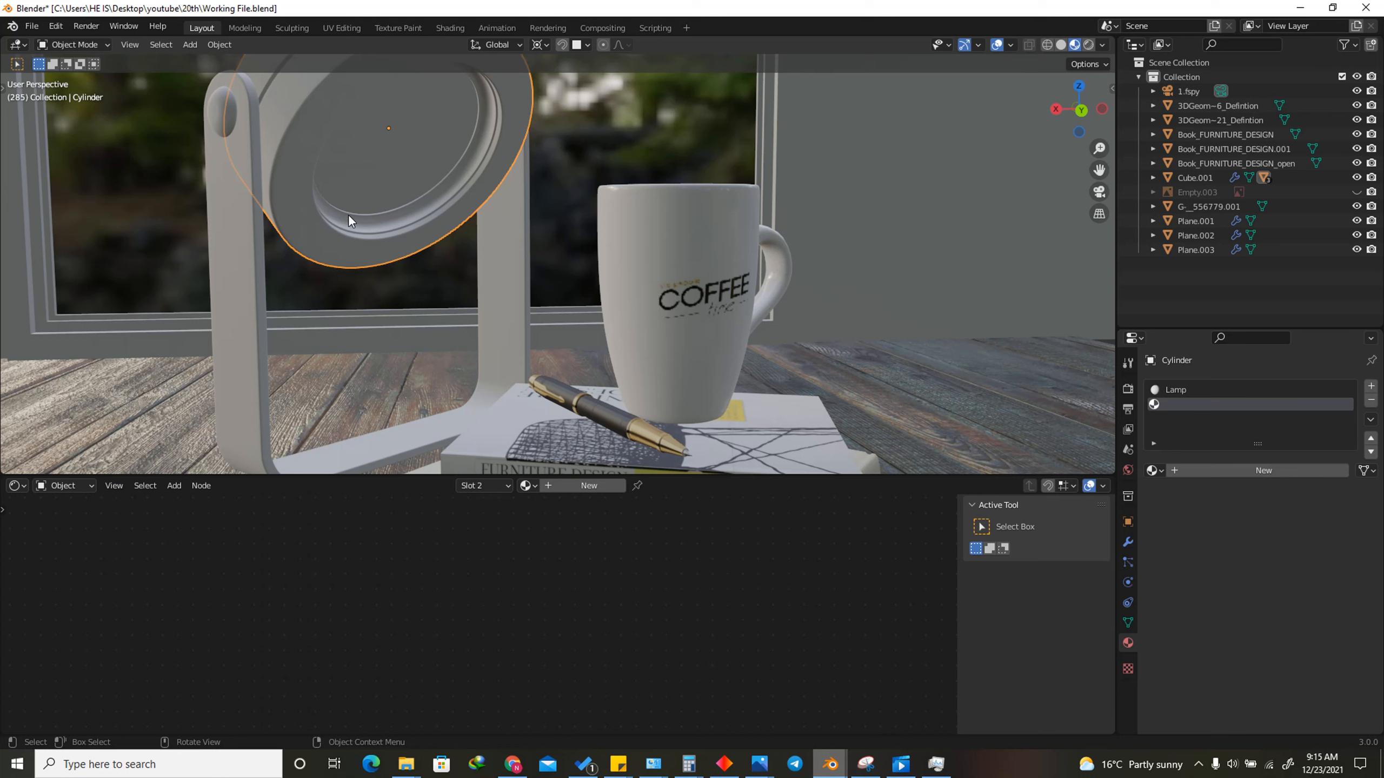
pyautogui.click(1240, 467)
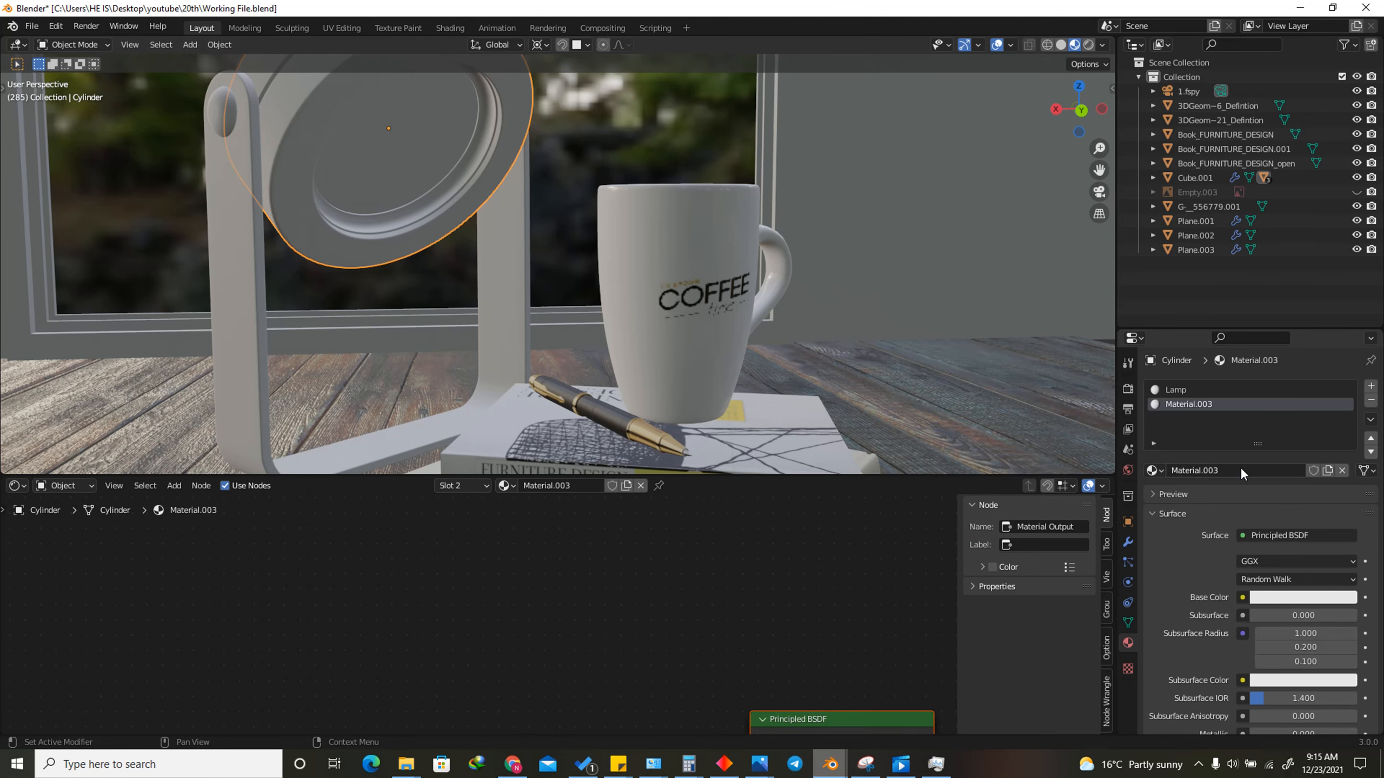
# Change the second lamp-head material's surface shader to Emission and rename the material Light
pyautogui.click(1272, 535)
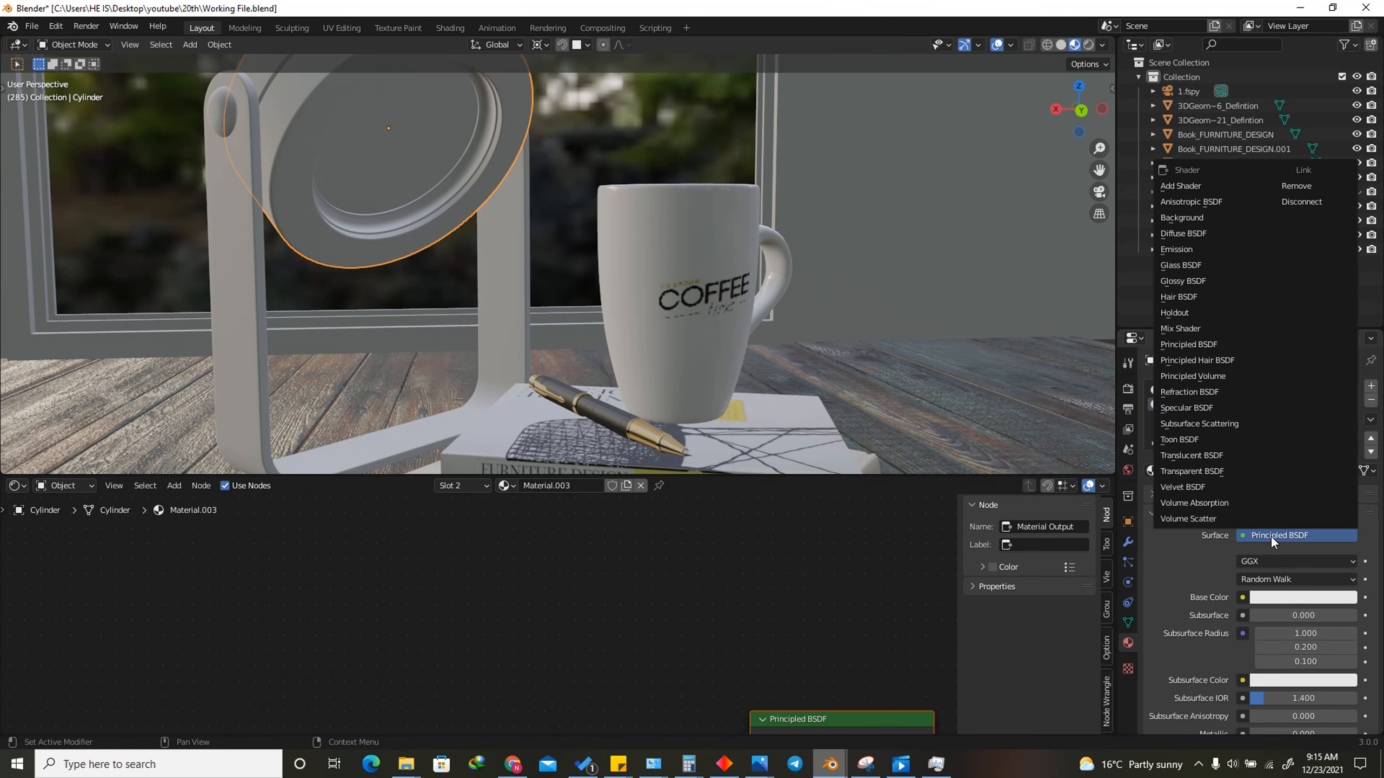
pyautogui.click(1180, 249)
pyautogui.doubleClick(1221, 404)
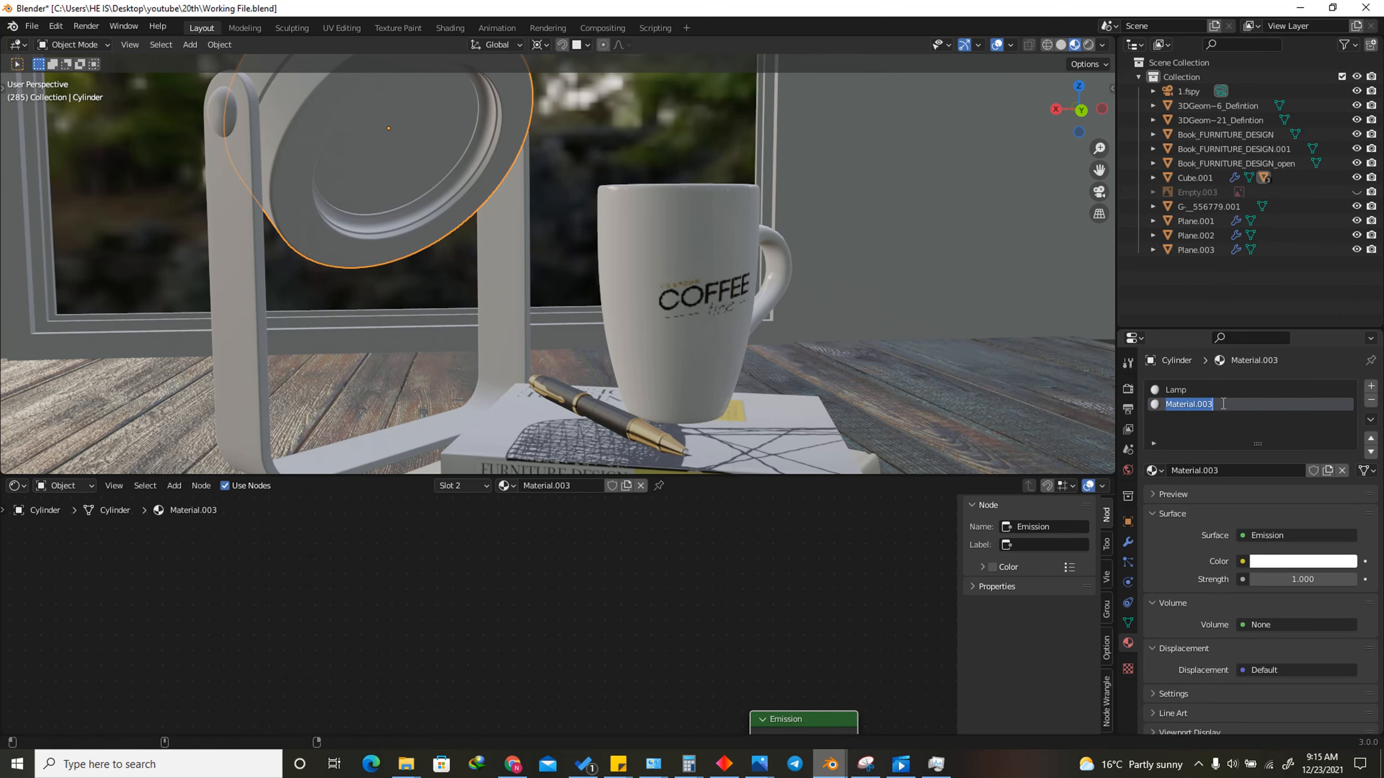
pyautogui.write('Light')
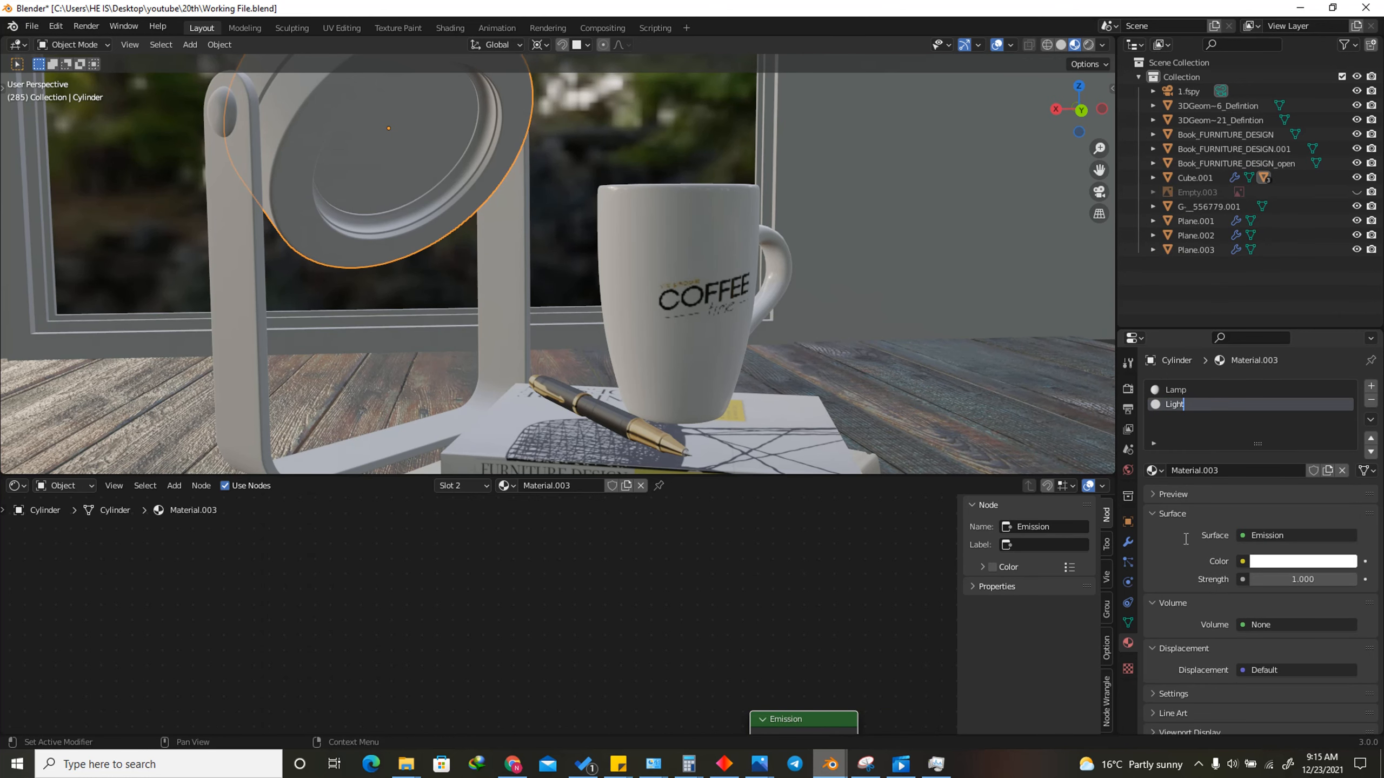
pyautogui.press('Return')
# Give the Light material's emission a pale warm yellow colour and set its strength to 0
pyautogui.click(1274, 561)
pyautogui.moveTo(1284, 410); pyautogui.dragTo(1274, 417)
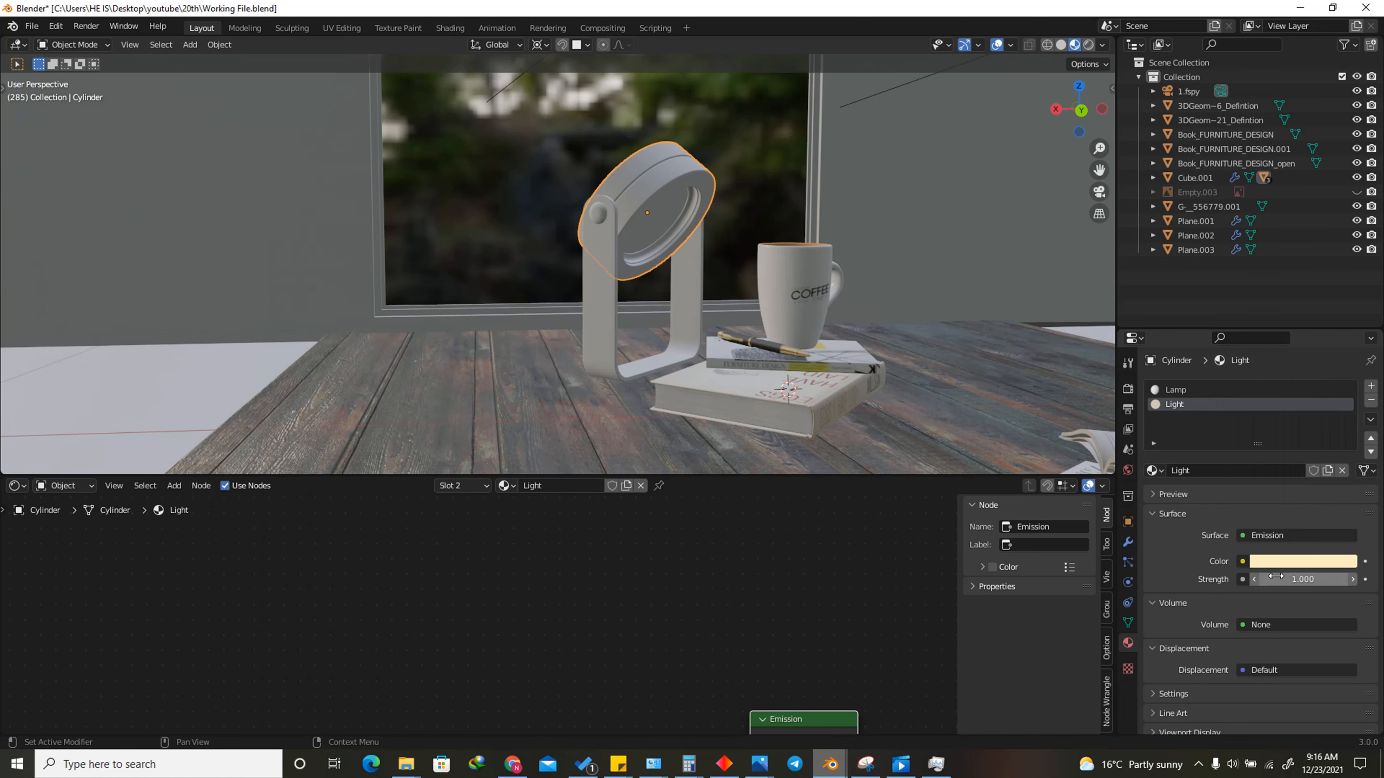
pyautogui.click(1293, 579)
pyautogui.write('0')
pyautogui.press('Return')
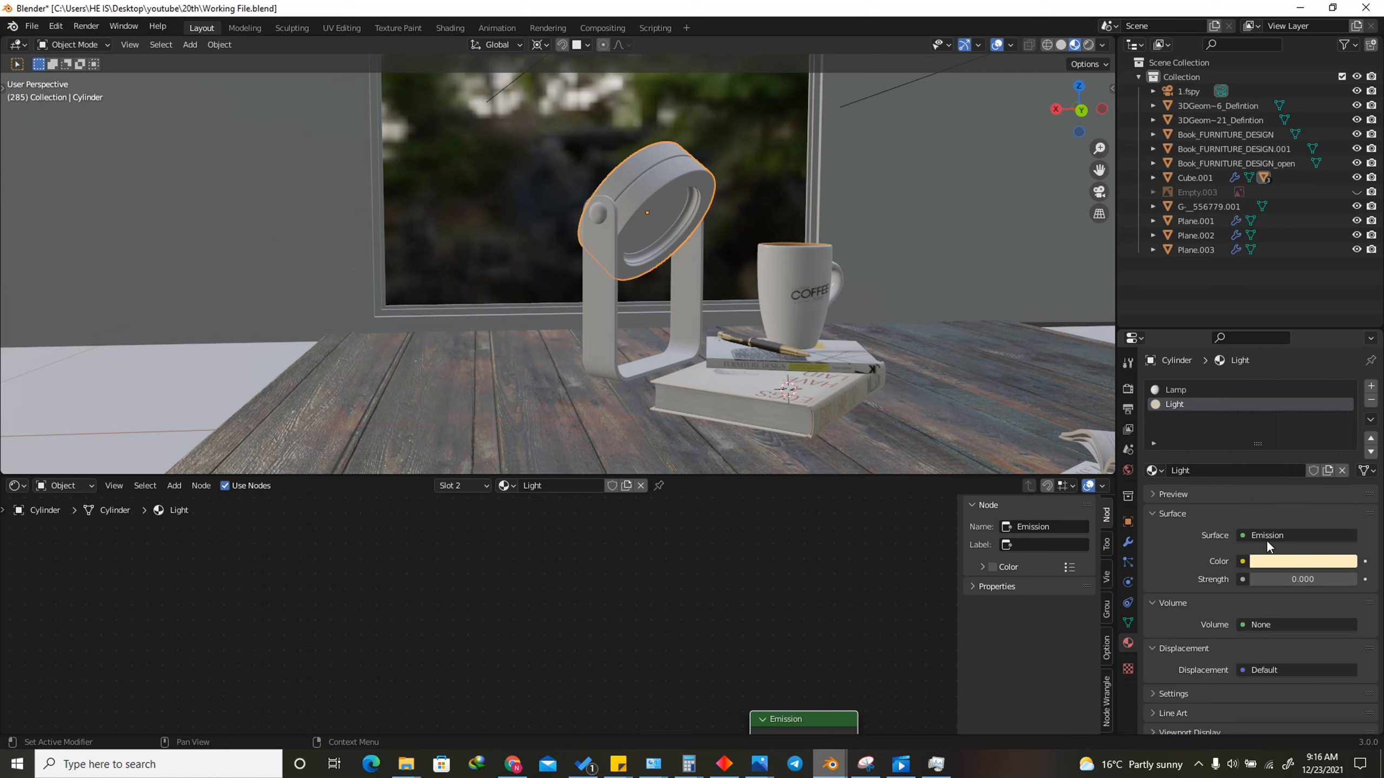
# Select the lamp's U-shaped stand and create a new material for it
pyautogui.click(696, 325)
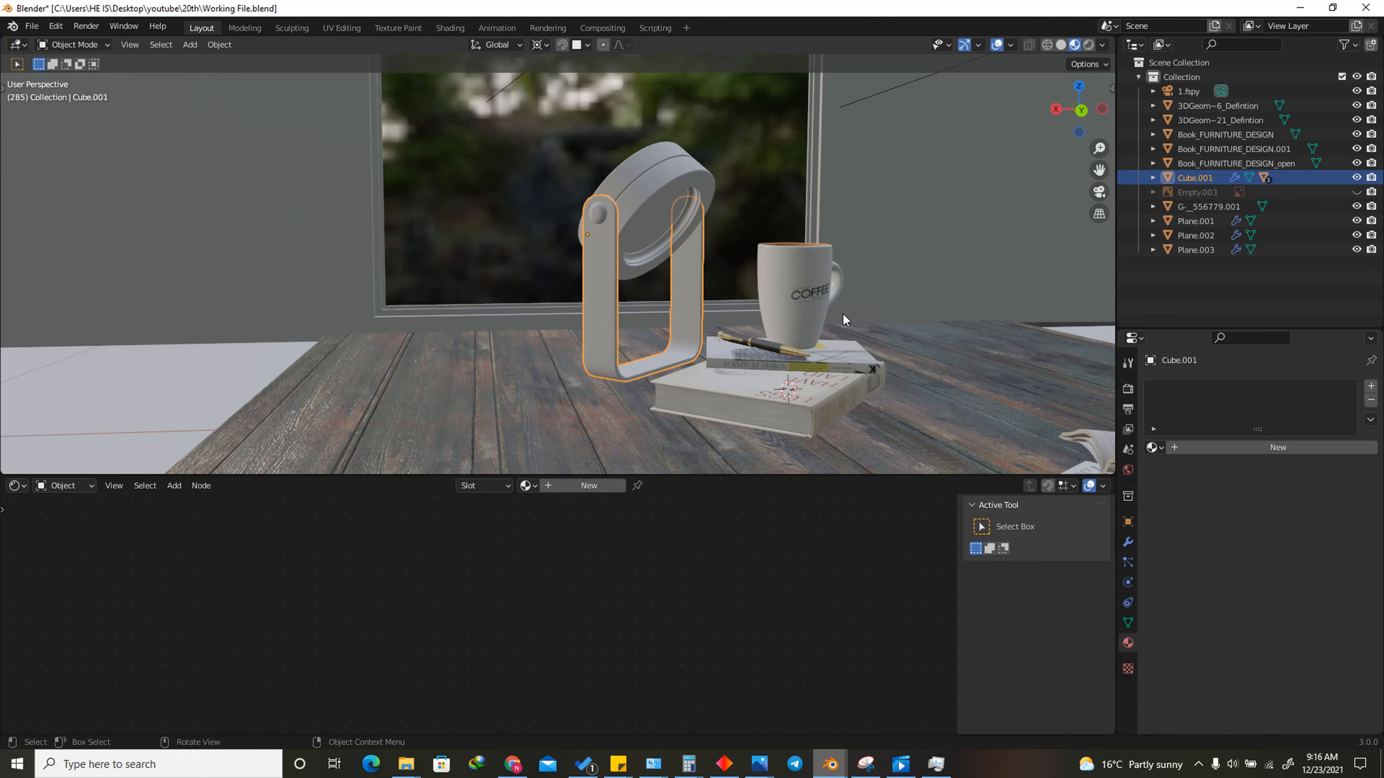
pyautogui.click(1231, 447)
pyautogui.scroll(3, 789, 578)
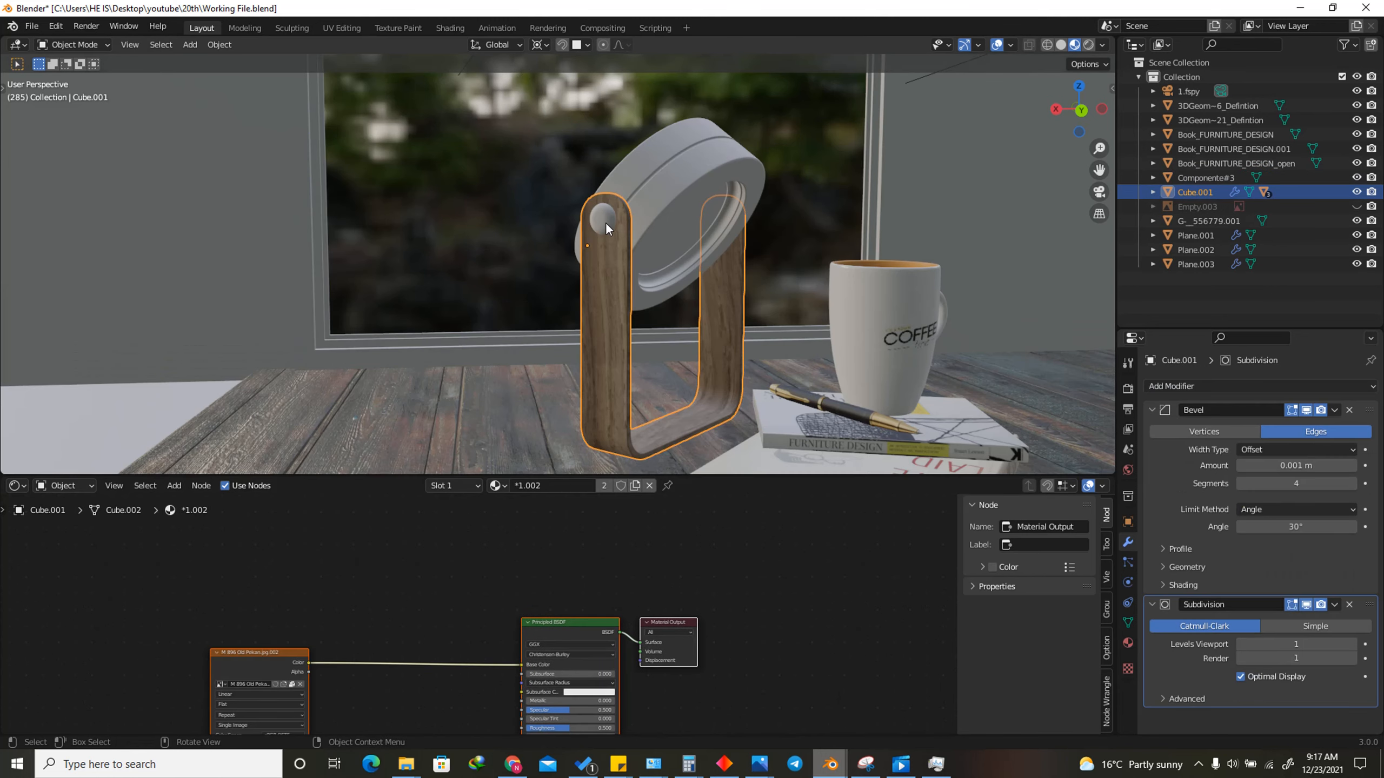
# Create a new material for the lamp's pivot knob and adjust its Metallic value
pyautogui.click(605, 222)
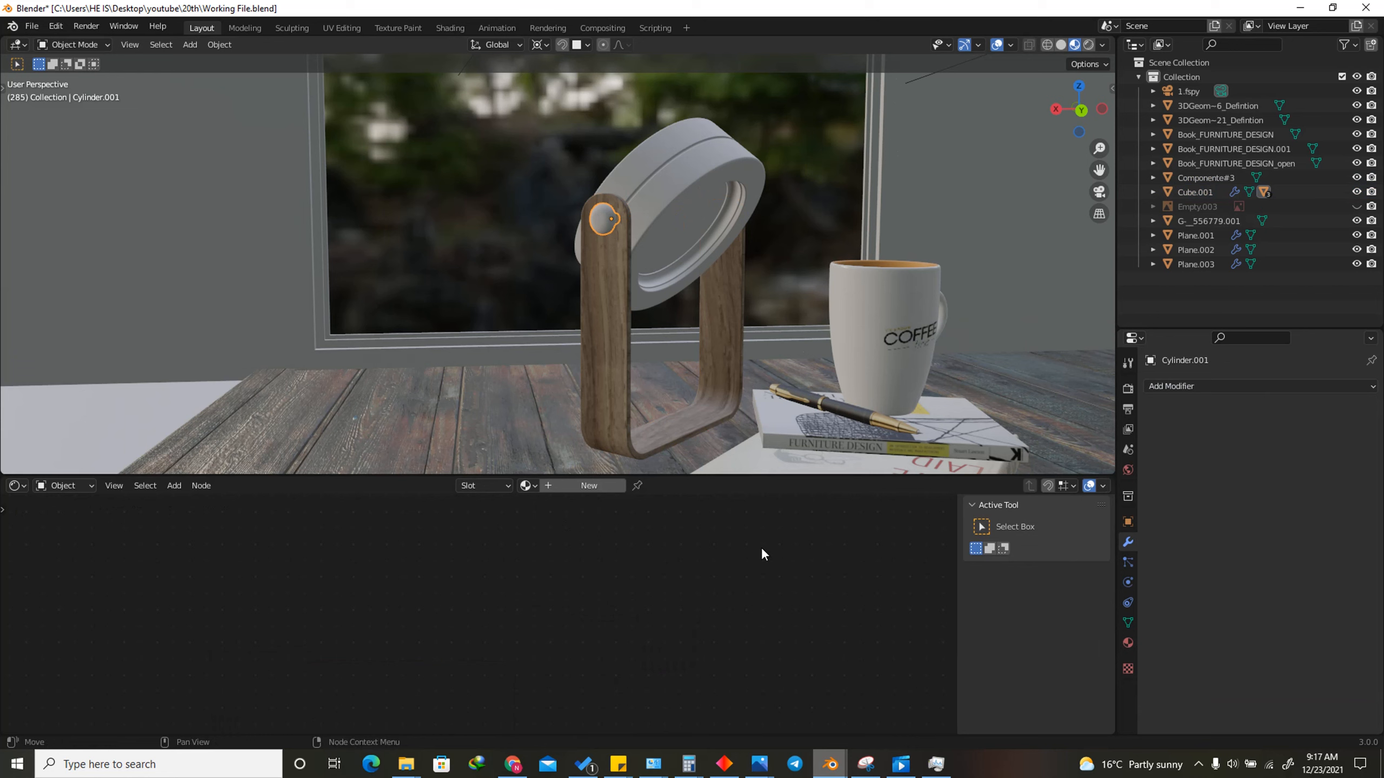
pyautogui.click(590, 485)
pyautogui.scroll(5, 626, 655)
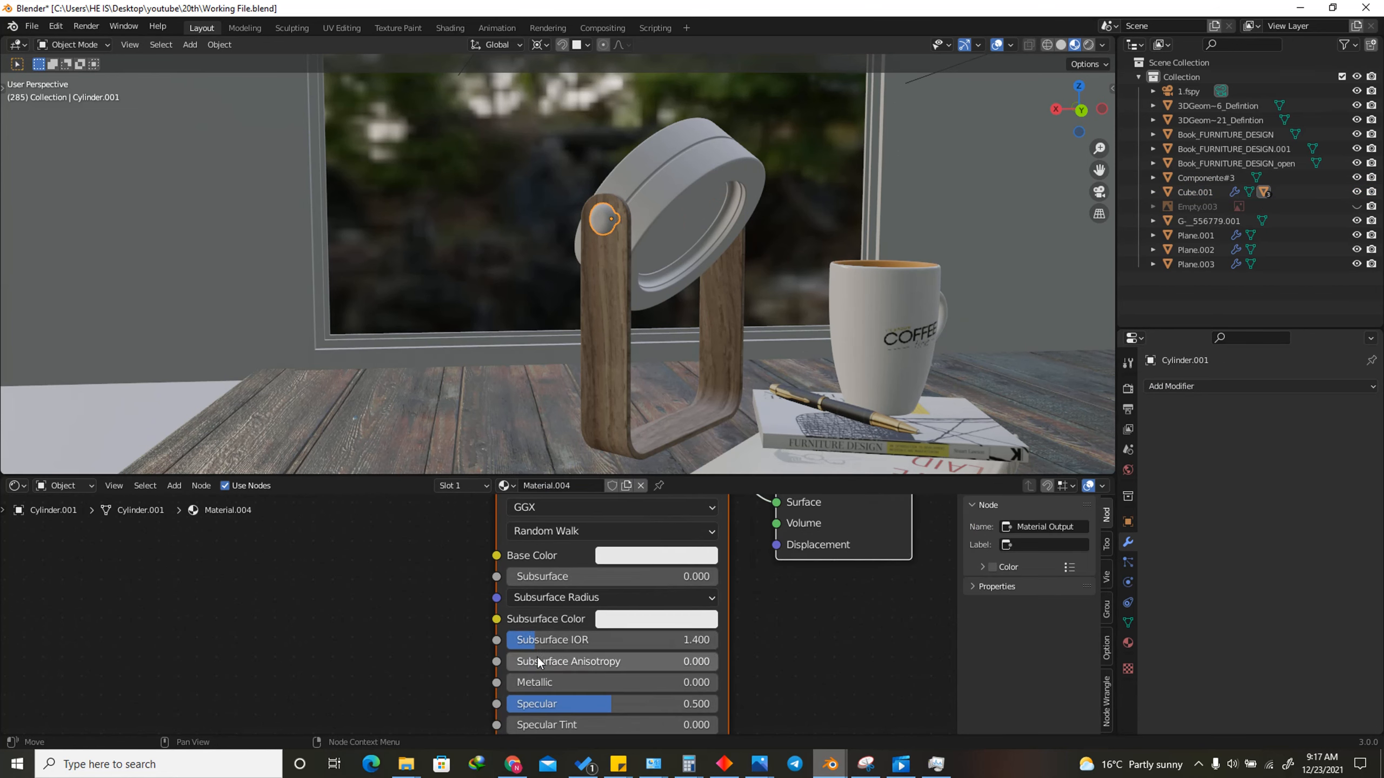
pyautogui.moveTo(547, 676); pyautogui.dragTo(515, 680)
# Examine the window pane's Glass.001 node setup: Light Path, Greater Than, Transparent BSDF, Glass BSDF and Mix Shader
pyautogui.press('Home')
pyautogui.scroll(4, 630, 704)
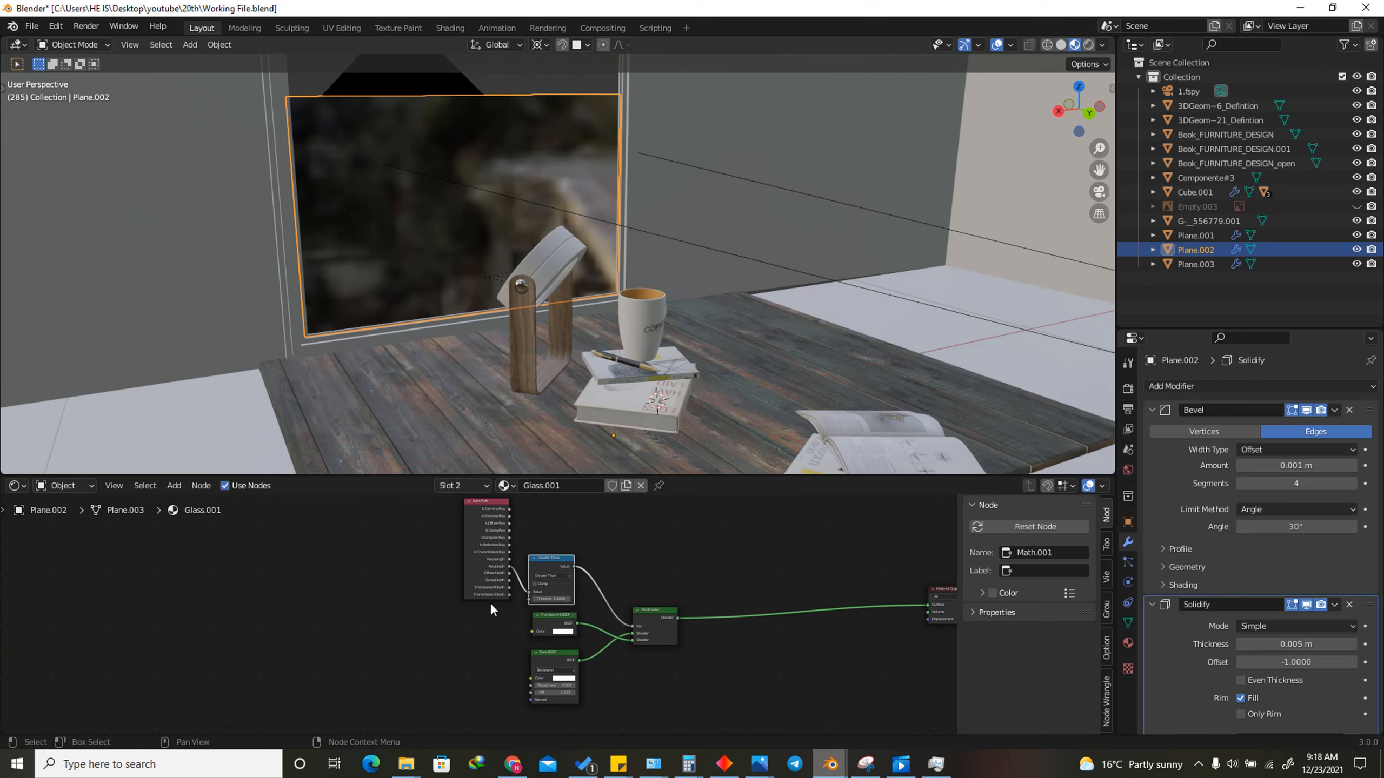
pyautogui.scroll(3, 490, 602)
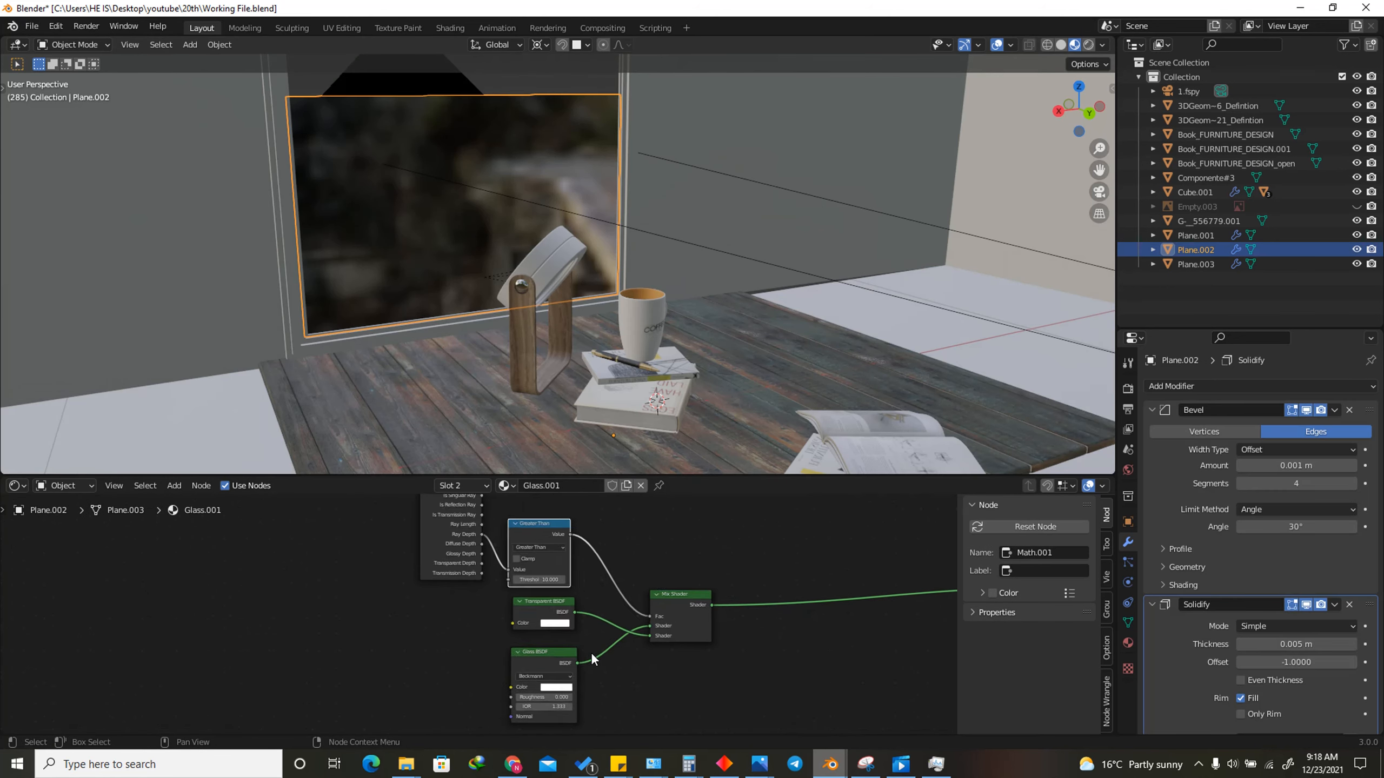
pyautogui.moveTo(518, 652); pyautogui.dragTo(523, 656)
pyautogui.moveTo(528, 588); pyautogui.dragTo(524, 596)
pyautogui.moveTo(524, 597); pyautogui.dragTo(584, 664, button='middle')
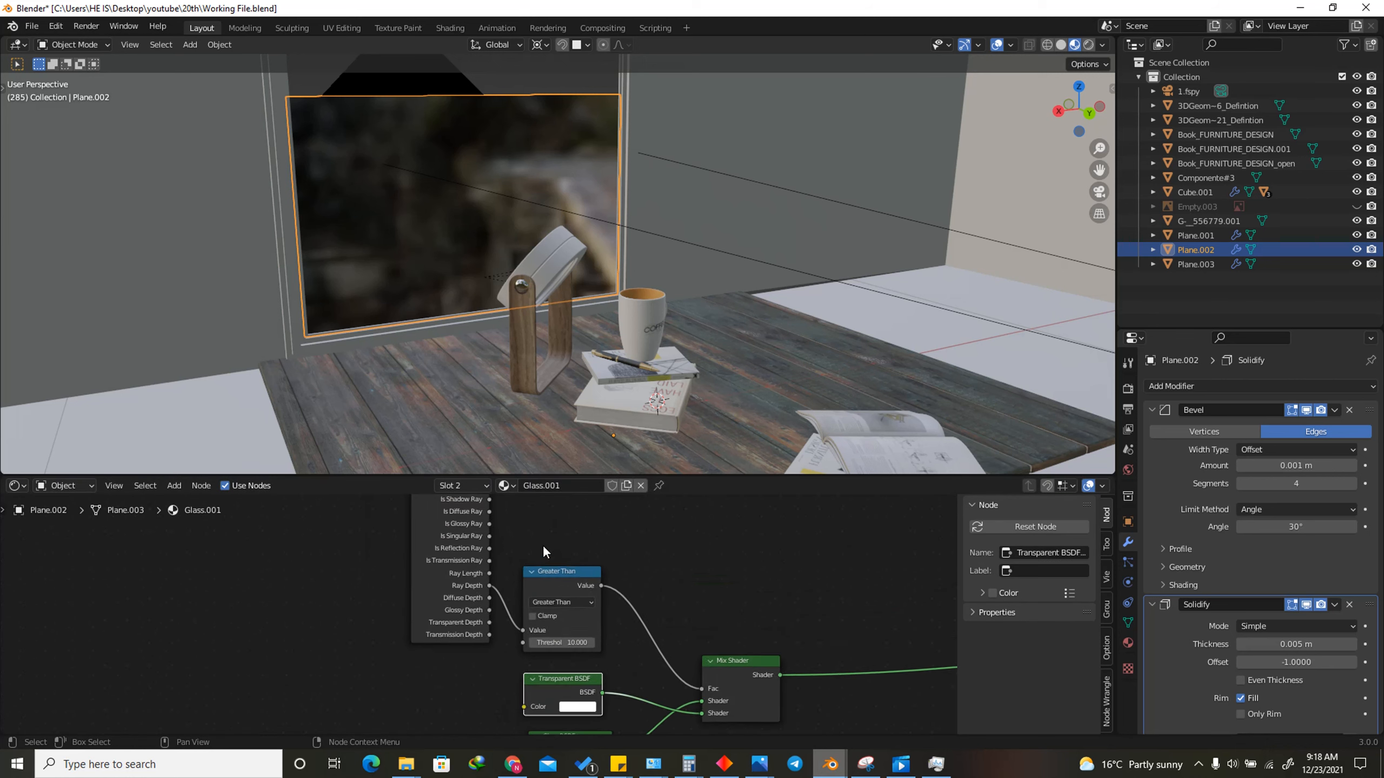
pyautogui.moveTo(543, 545); pyautogui.dragTo(554, 617, button='middle')
pyautogui.scroll(2, 598, 622)
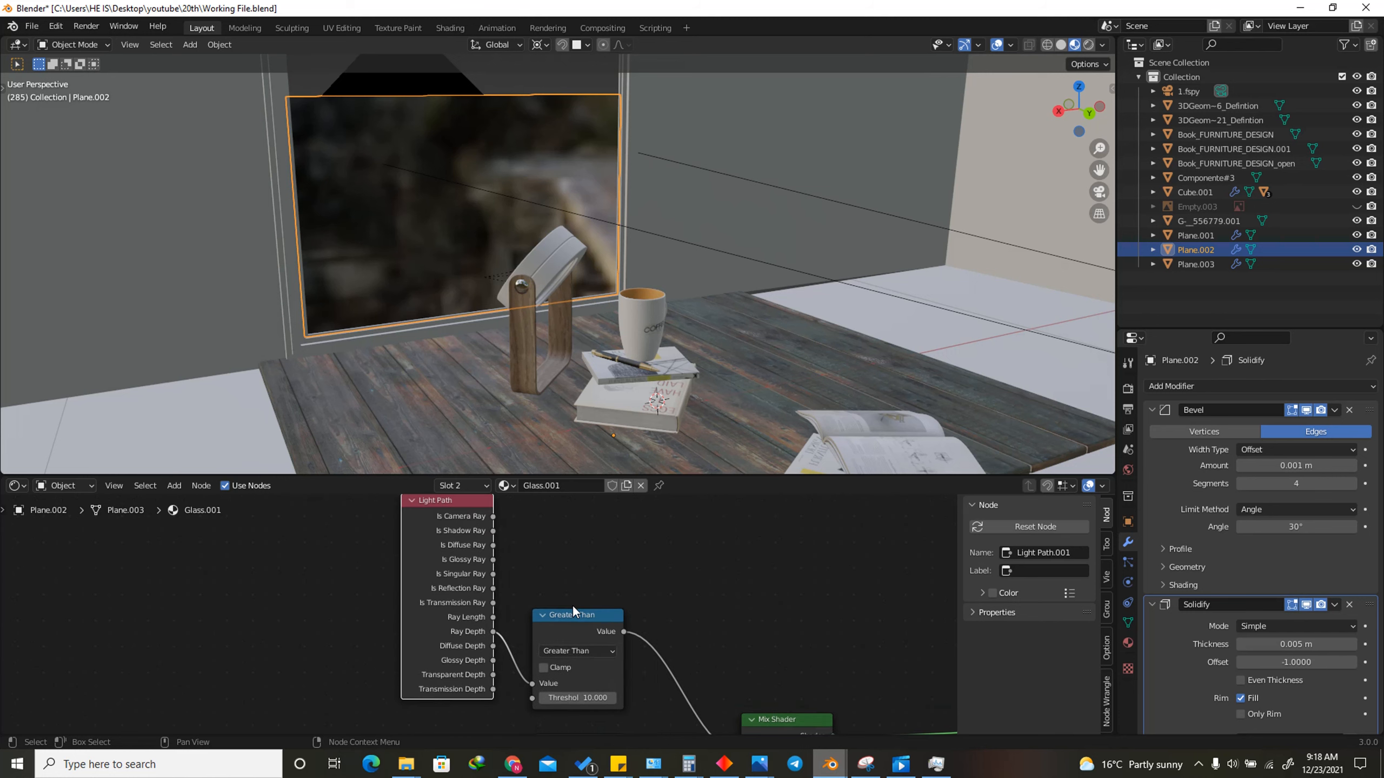
pyautogui.click(573, 612)
pyautogui.scroll(-3, 589, 600)
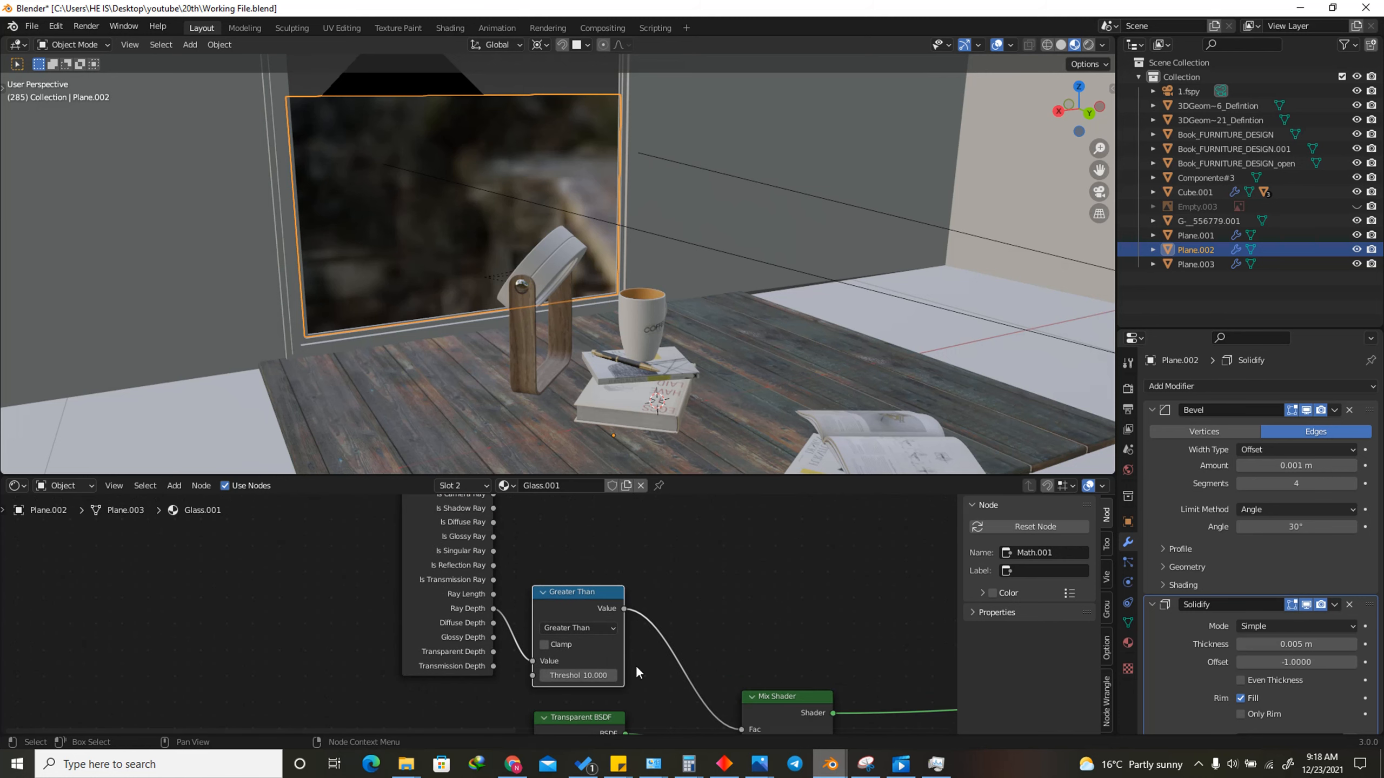
pyautogui.moveTo(685, 579); pyautogui.dragTo(652, 514, button='middle')
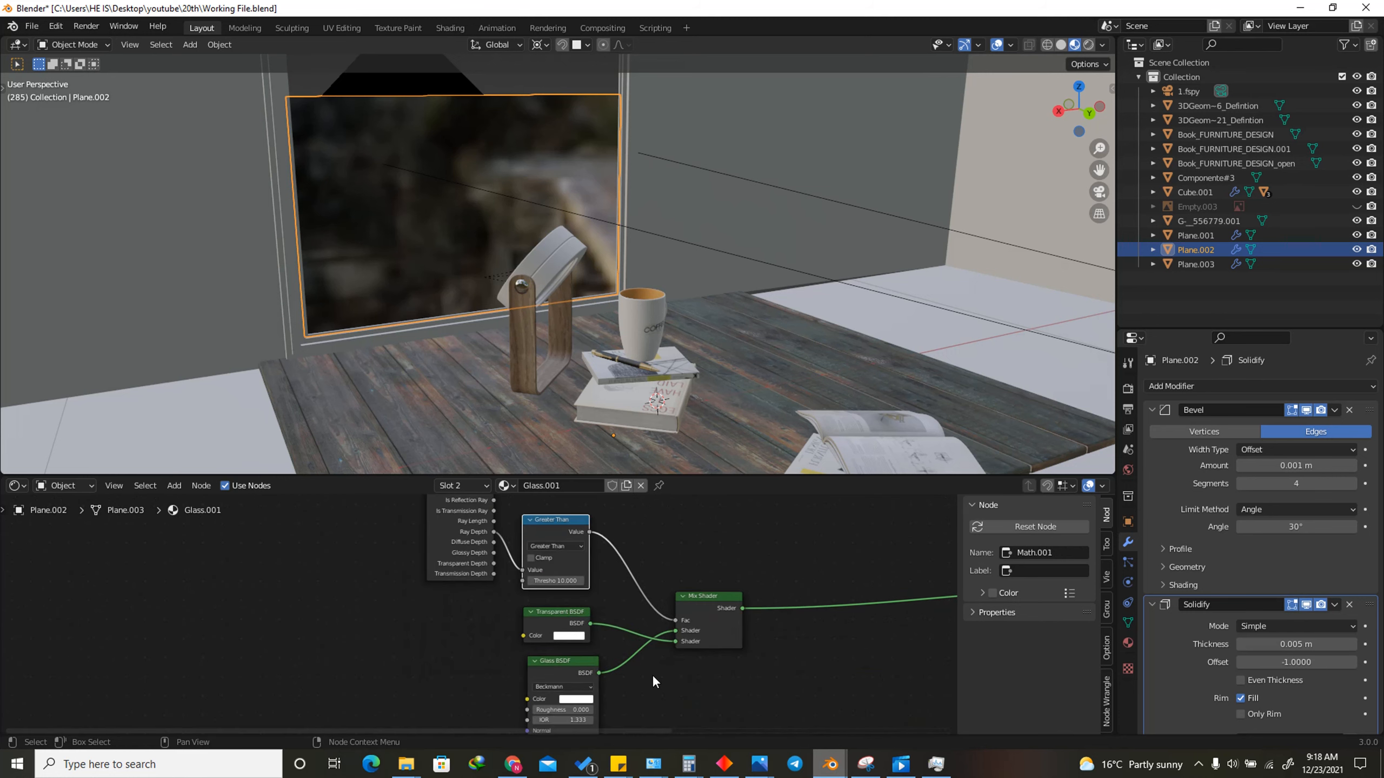
pyautogui.moveTo(550, 662); pyautogui.dragTo(536, 665)
pyautogui.hotkey('shift', 'a')
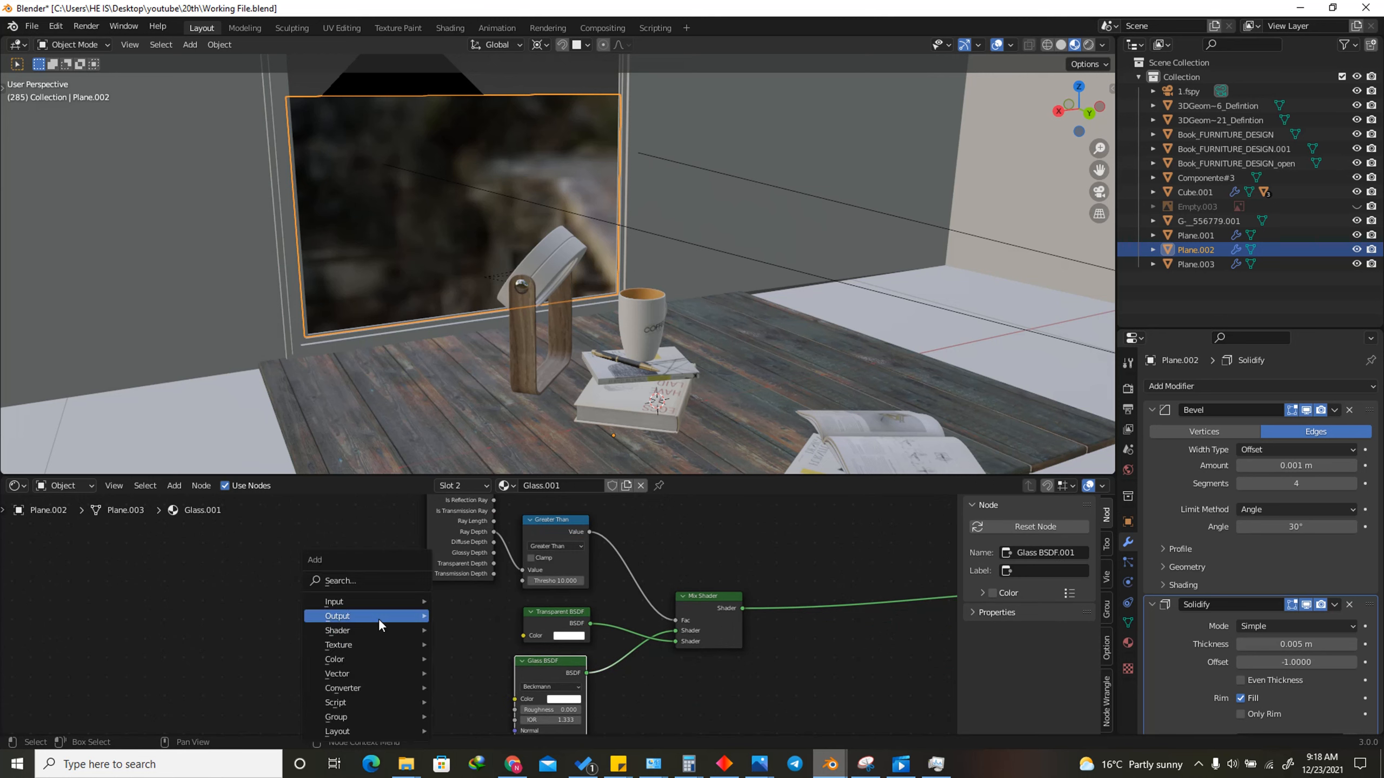
pyautogui.click(360, 573)
pyautogui.write('glas')
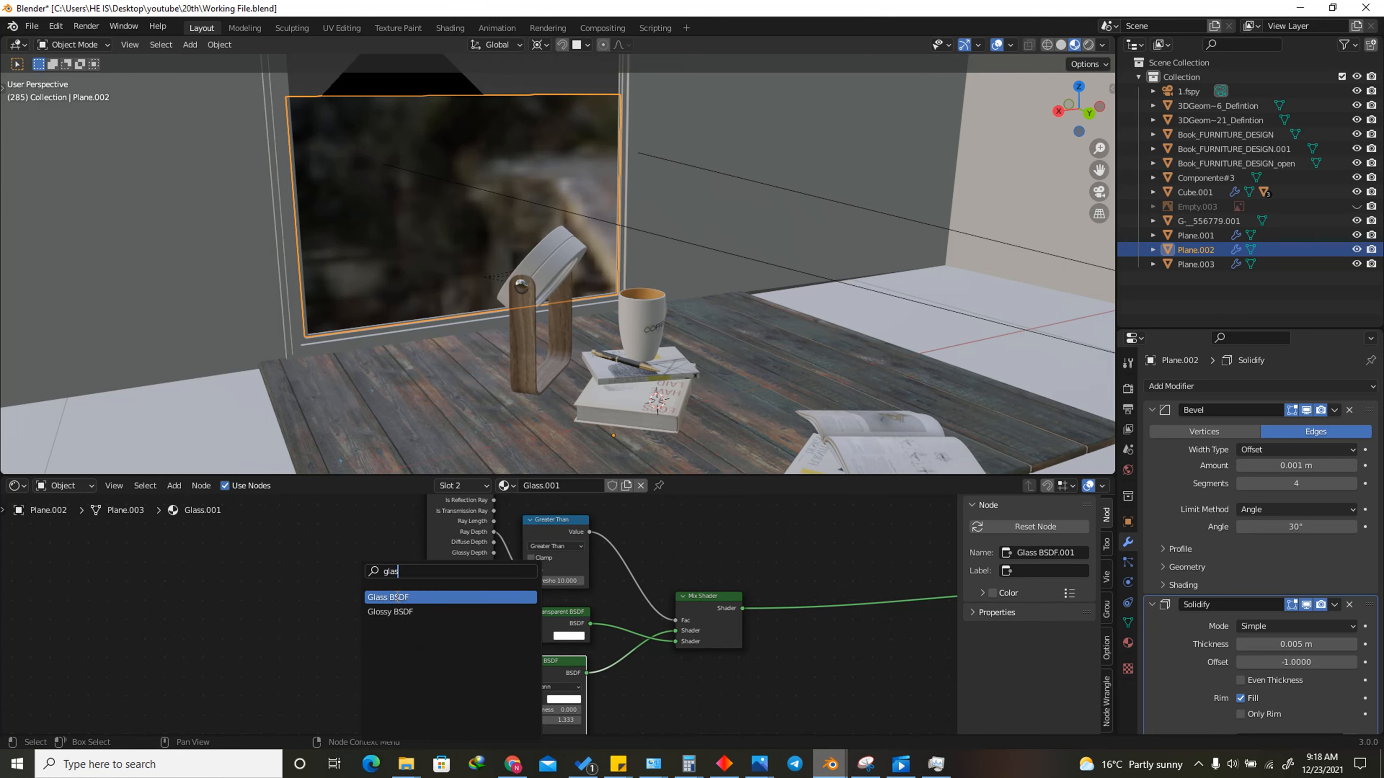
pyautogui.press('Escape')
pyautogui.hotkey('shift', 'a')
pyautogui.click(353, 578)
pyautogui.write('tr')
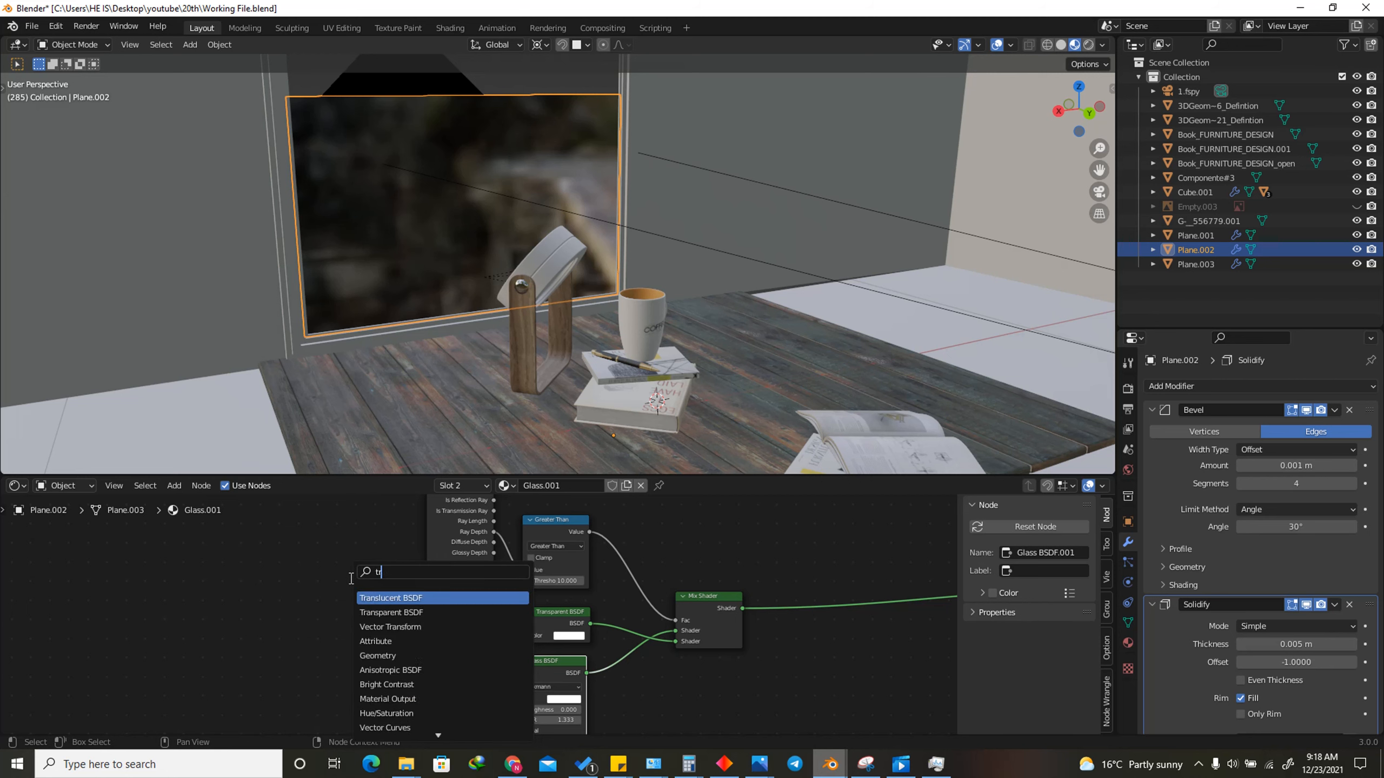
pyautogui.write('s')
pyautogui.press('BackSpace')
pyautogui.write('a')
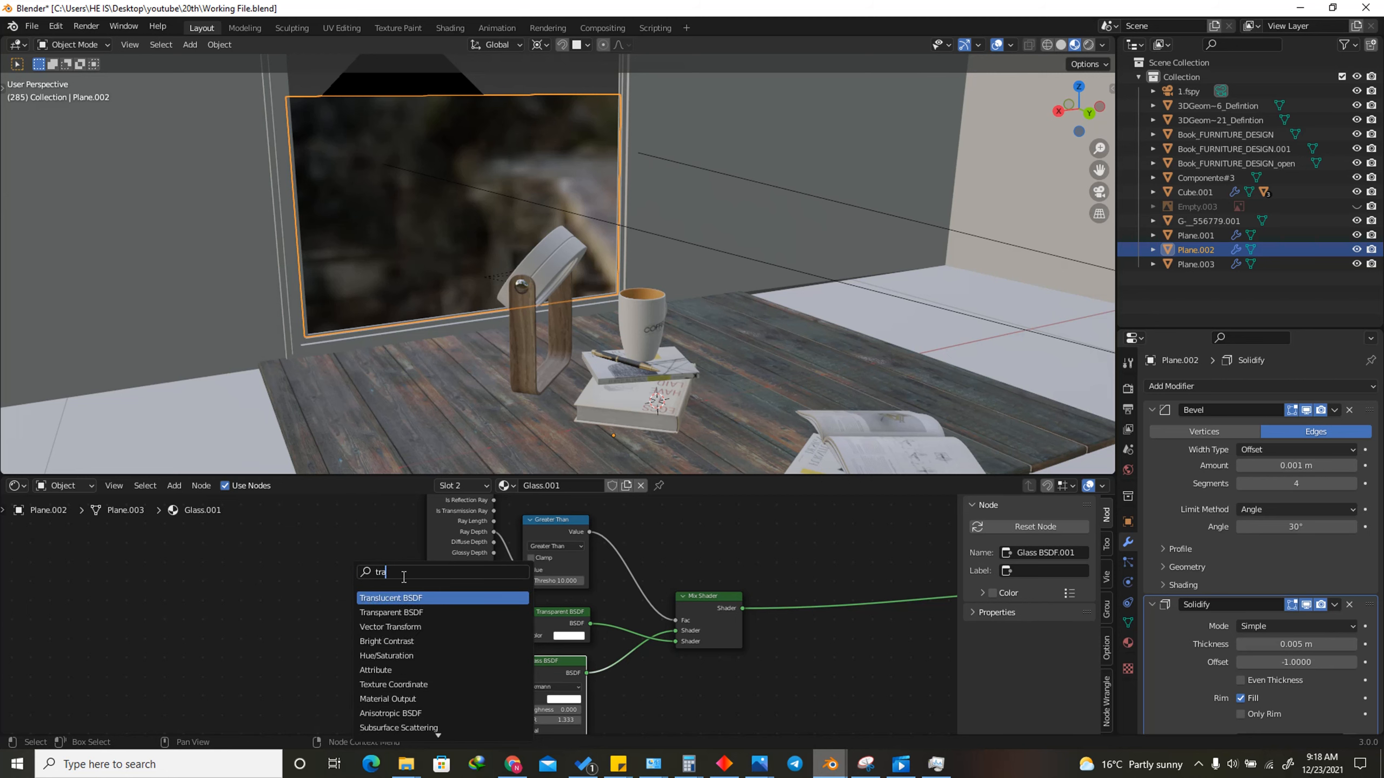
pyautogui.press('Escape')
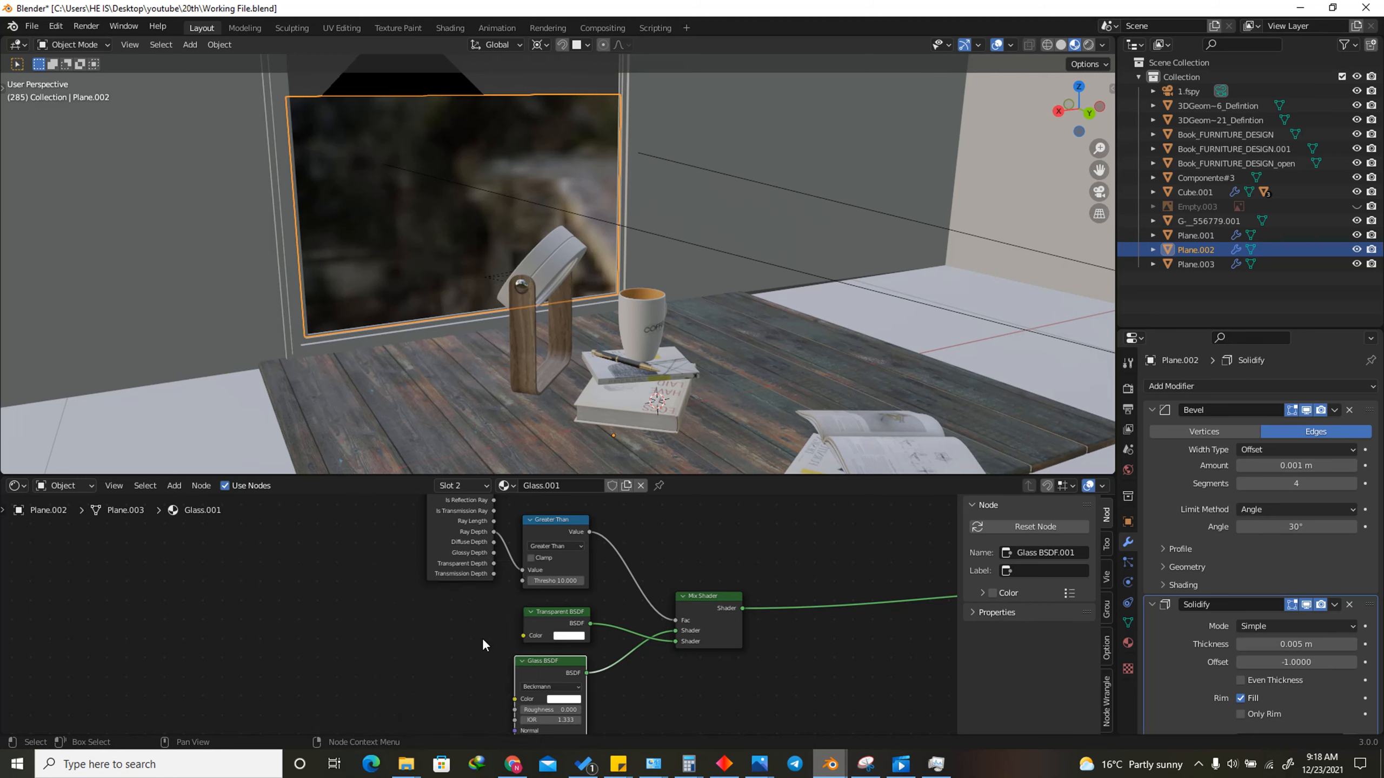
# Add a Math node to the Glass.001 material, beside the existing Greater Than node
pyautogui.moveTo(436, 599); pyautogui.dragTo(407, 612, button='middle')
pyautogui.click(550, 570)
pyautogui.moveTo(666, 487); pyautogui.dragTo(654, 545, button='middle')
pyautogui.hotkey('shift', 'a')
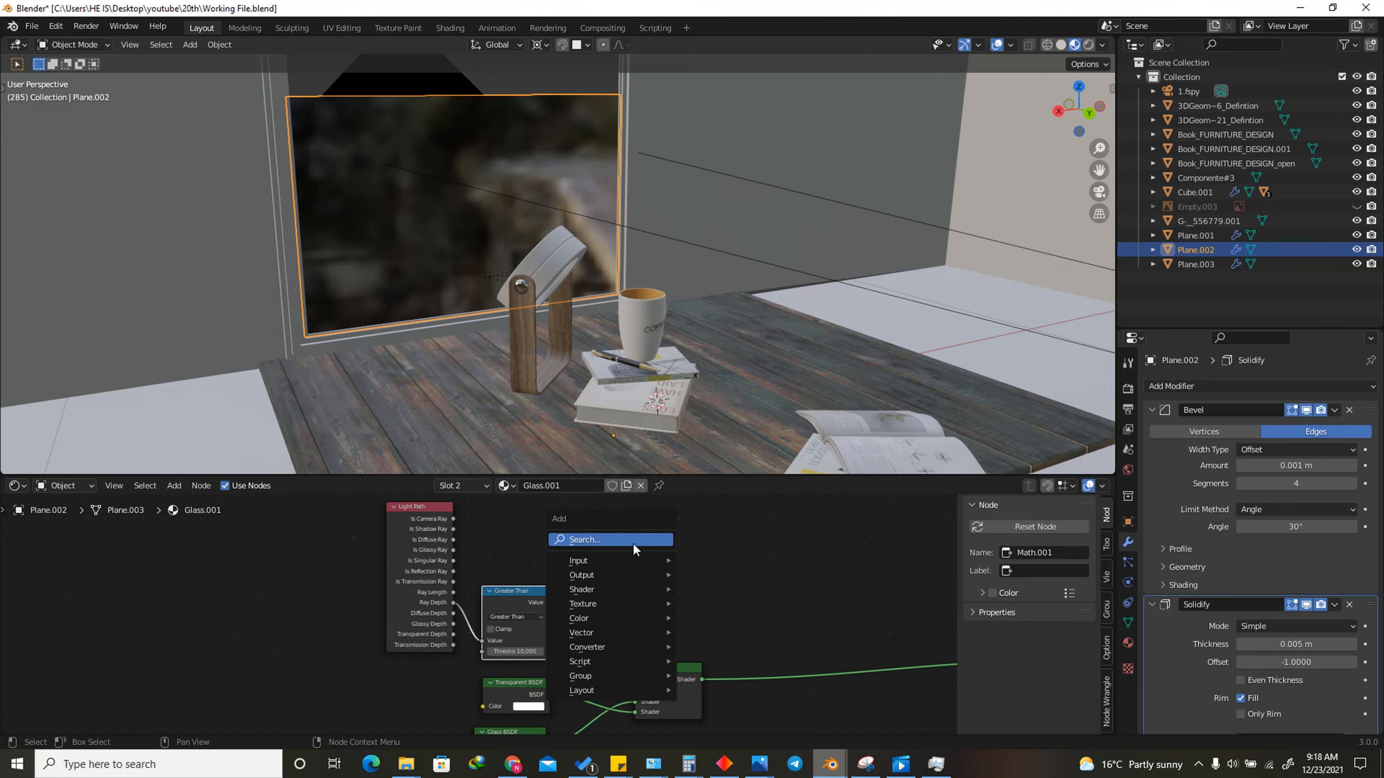
pyautogui.click(635, 544)
pyautogui.write('math')
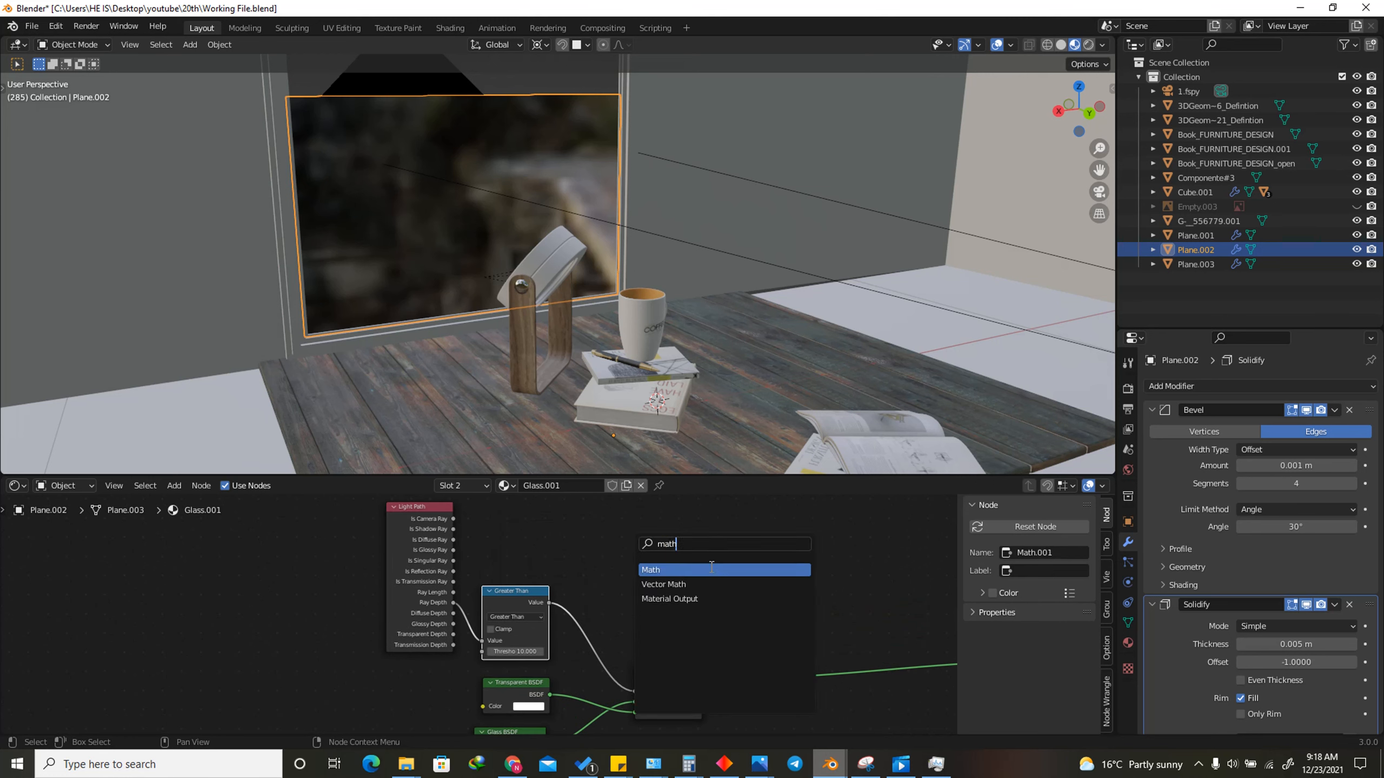
pyautogui.click(711, 568)
# Set the new Math node's operation to Greater Than
pyautogui.scroll(2, 644, 555)
pyautogui.click(632, 575)
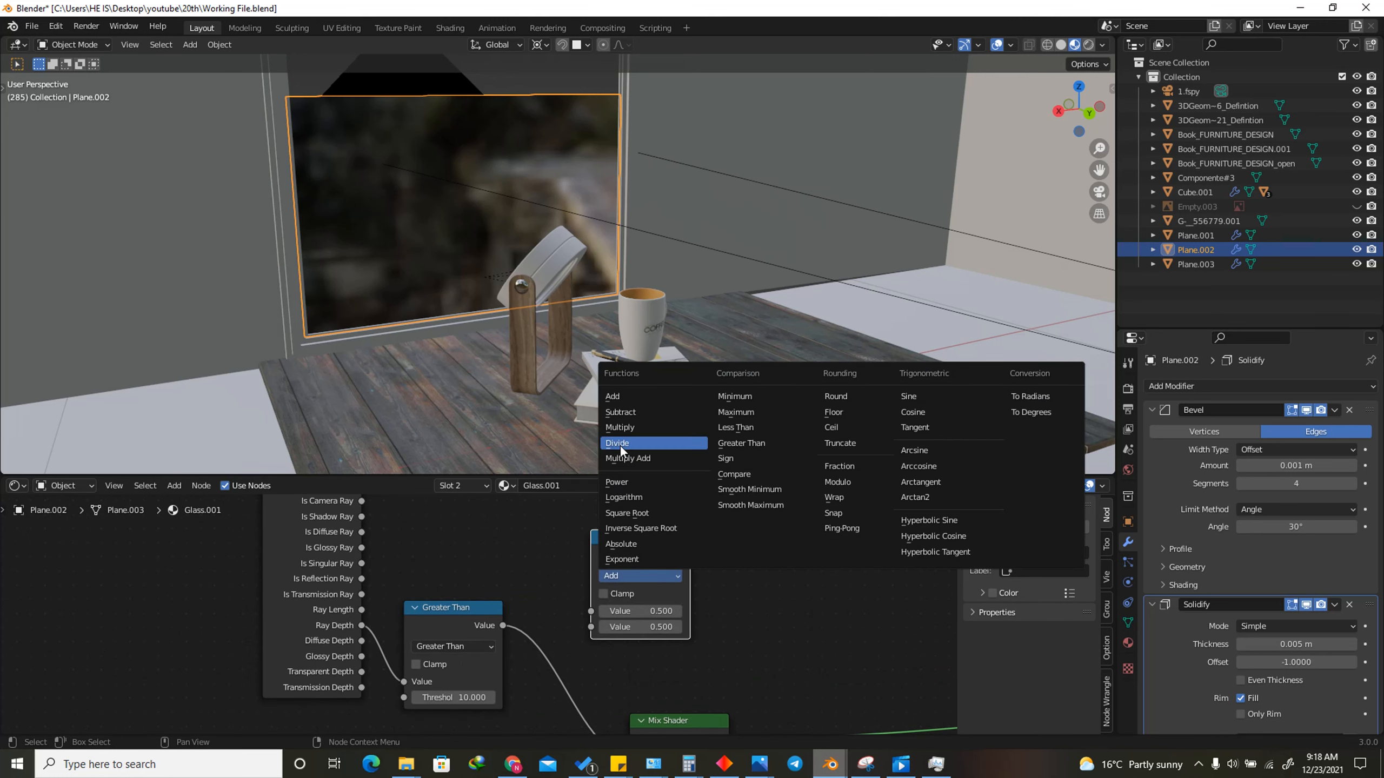
pyautogui.click(751, 448)
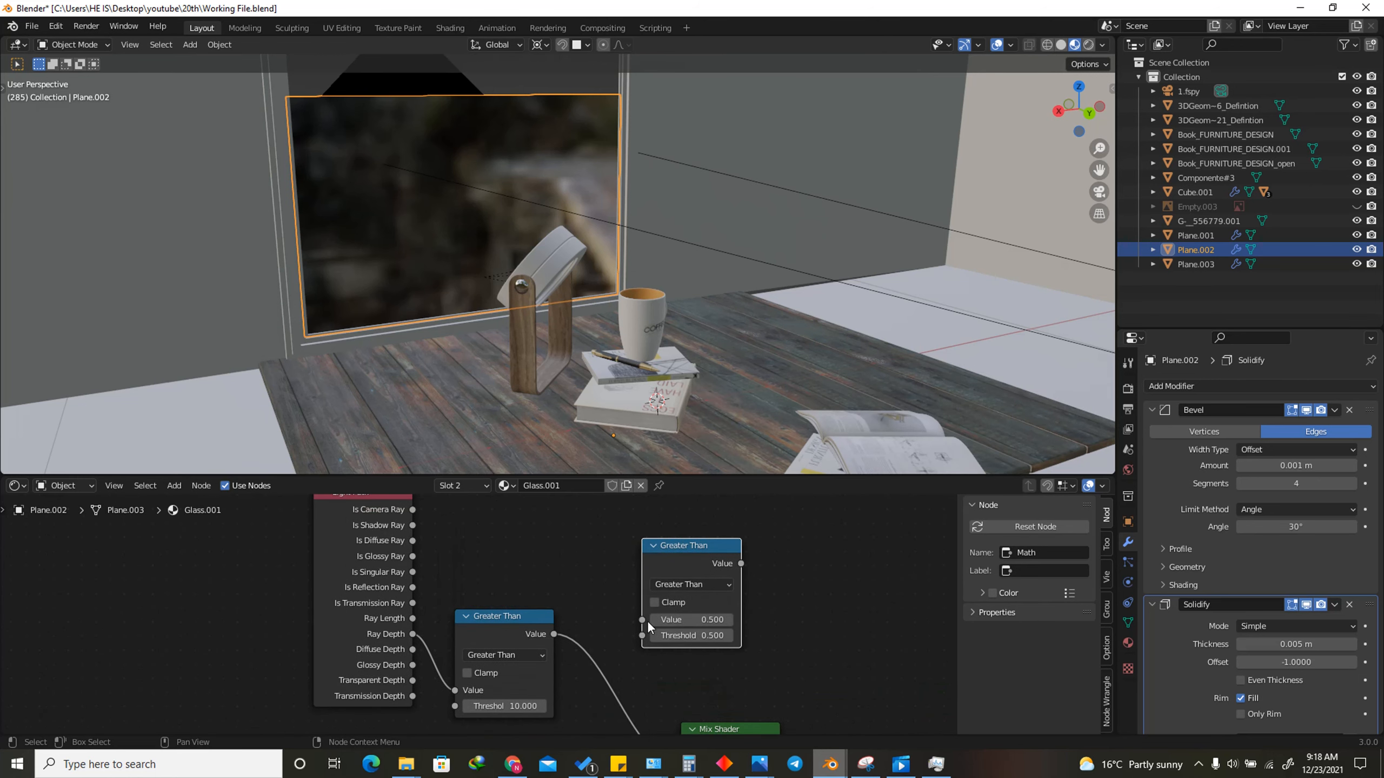
pyautogui.click(679, 585)
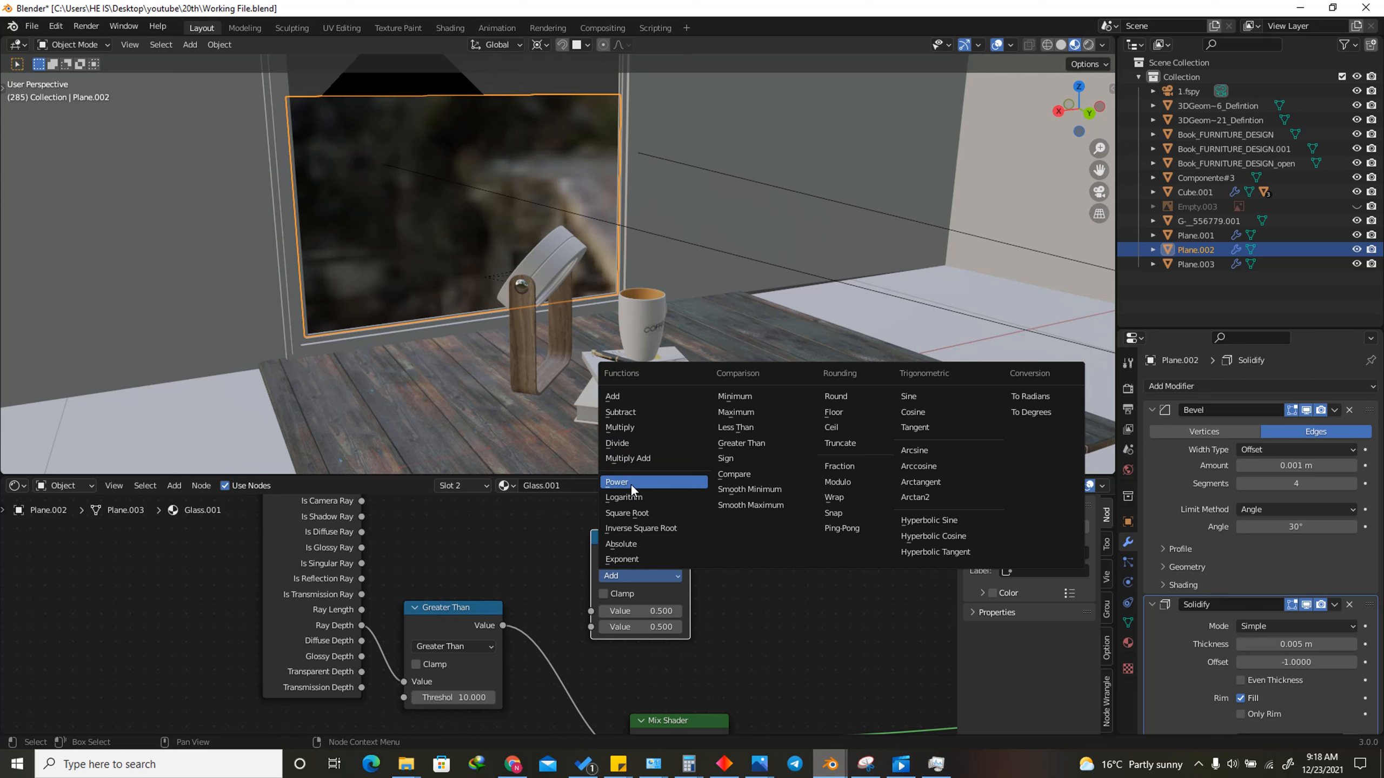
pyautogui.hotkey('ctrl', 'z')
pyautogui.click(638, 575)
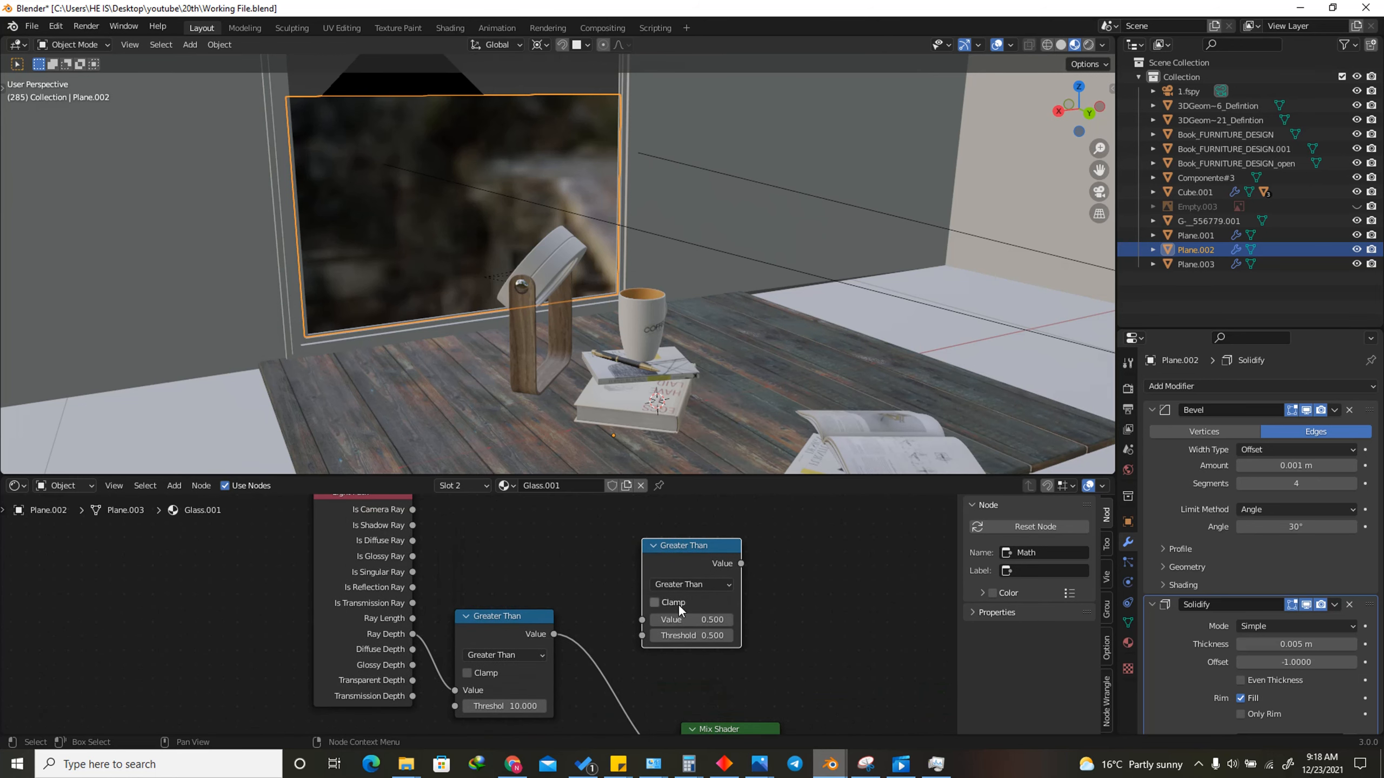